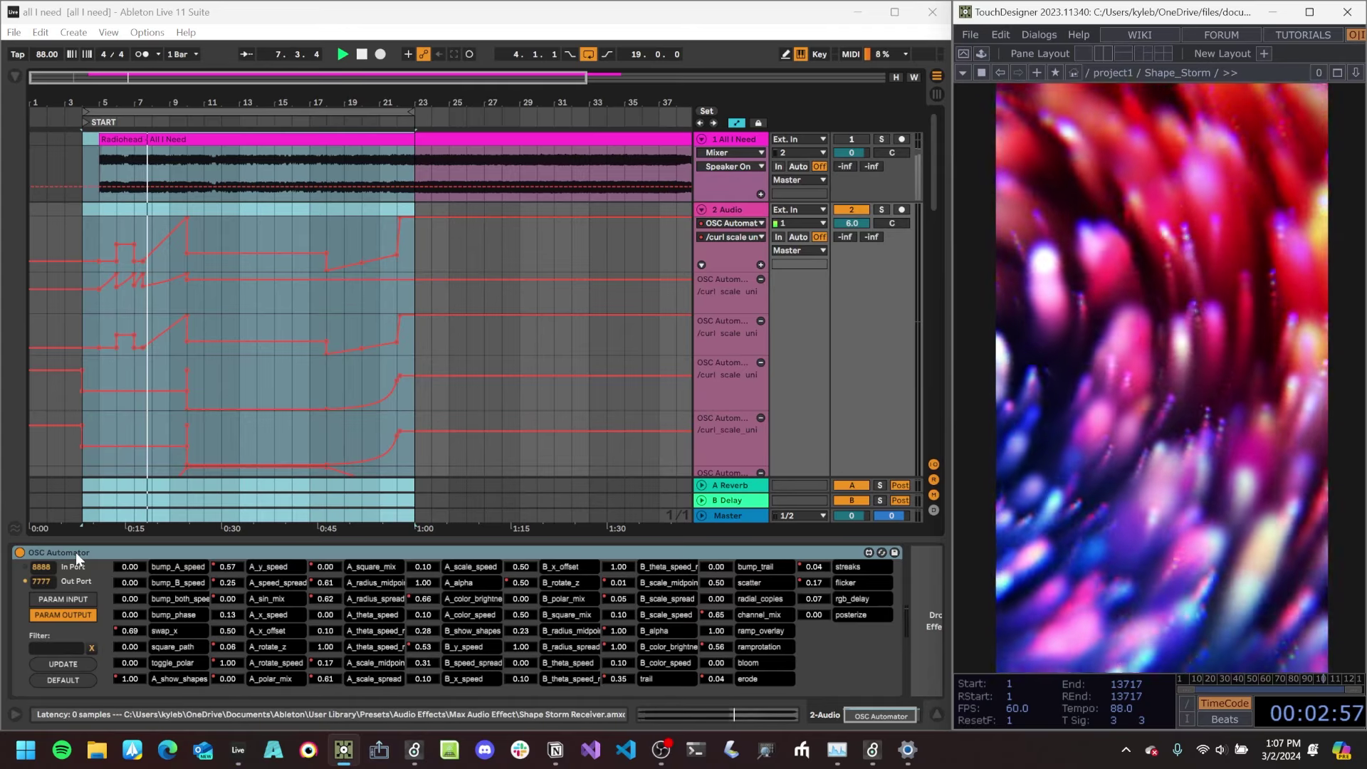
# Review the OSC Automator device and the 2 Audio track's automation lanes against the TouchDesigner visuals during looped playback.
pyautogui.click(64, 556)
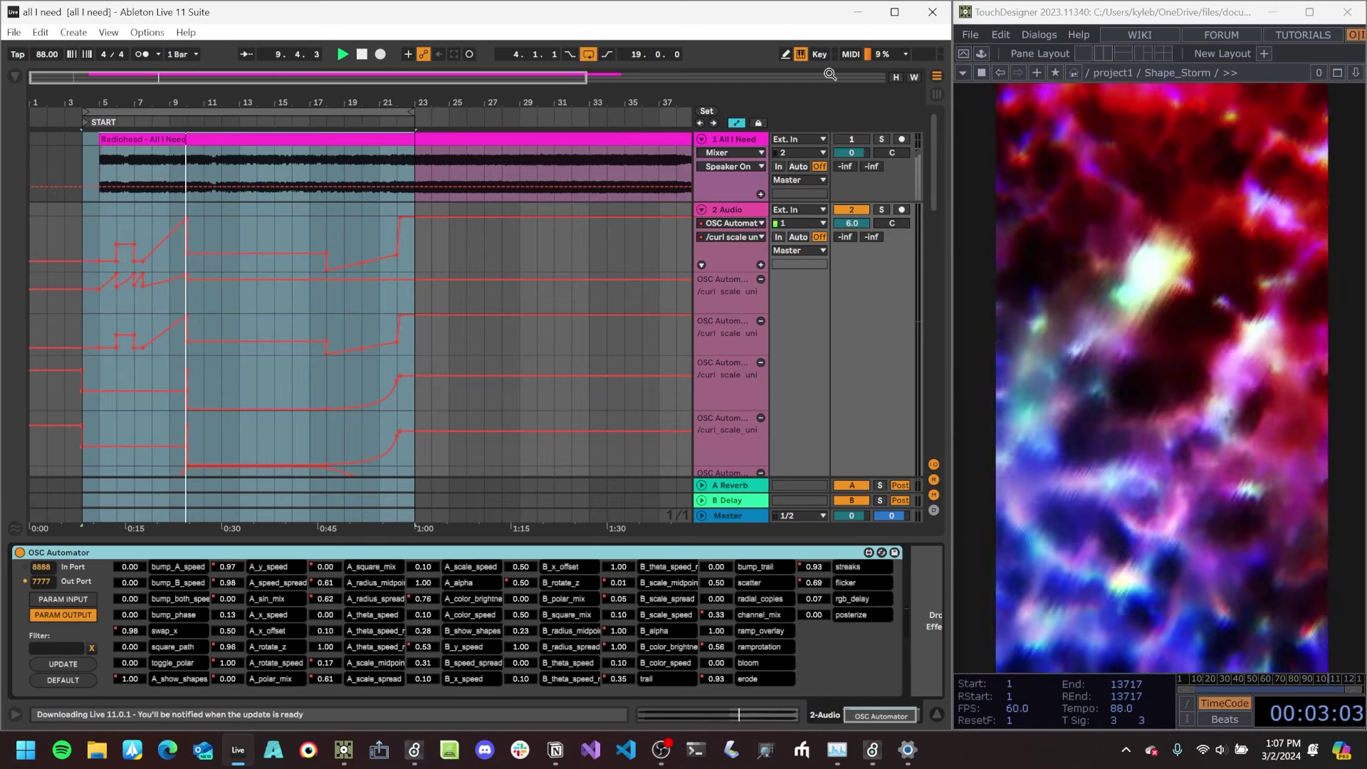
pyautogui.click(1152, 390)
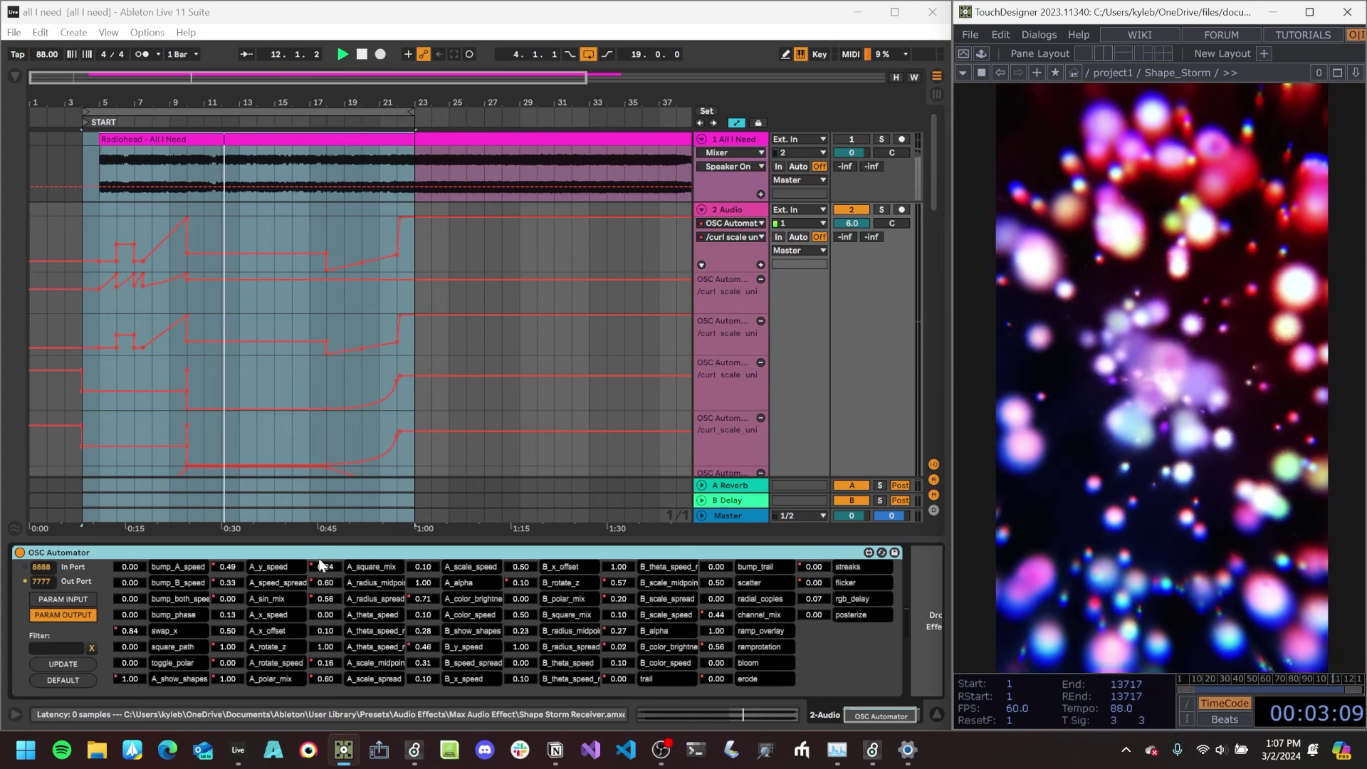
pyautogui.click(326, 568)
pyautogui.scroll(-5, 256, 307)
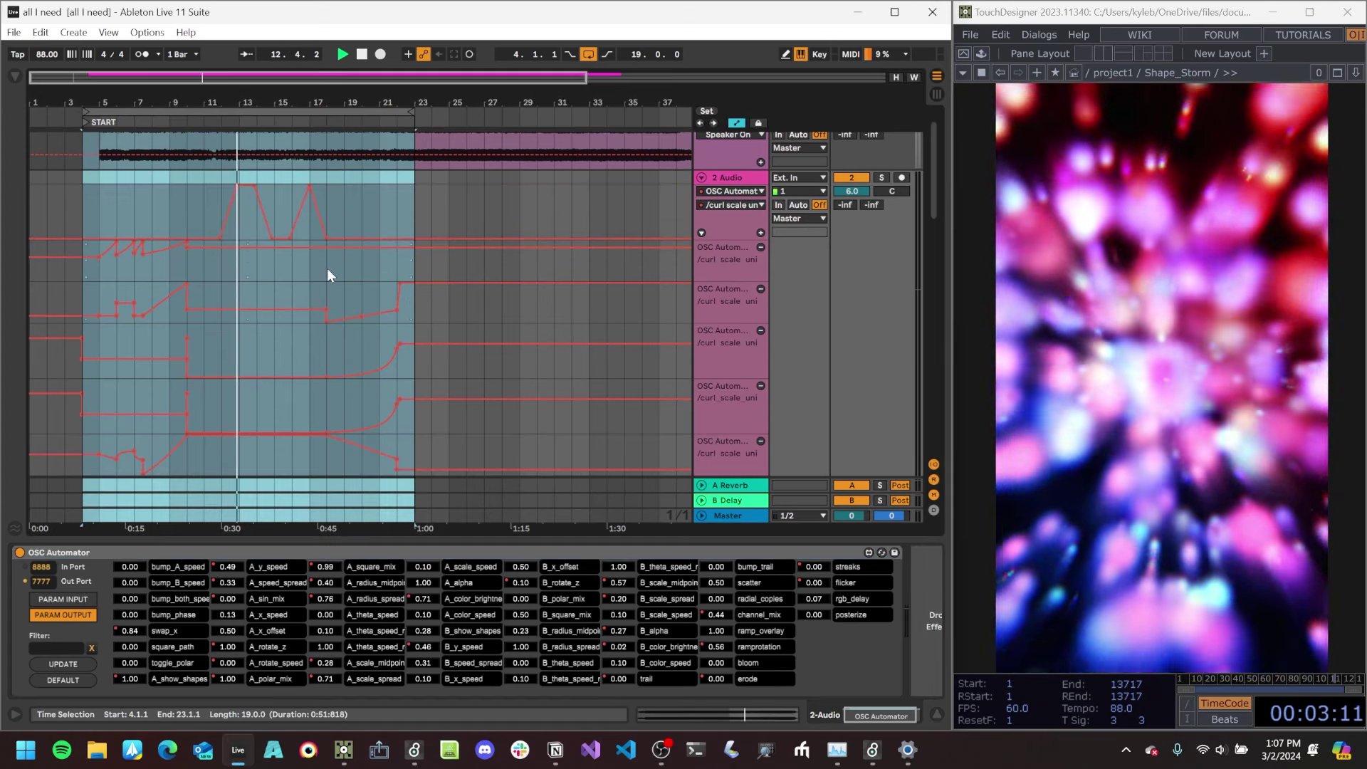
pyautogui.scroll(-3, 338, 284)
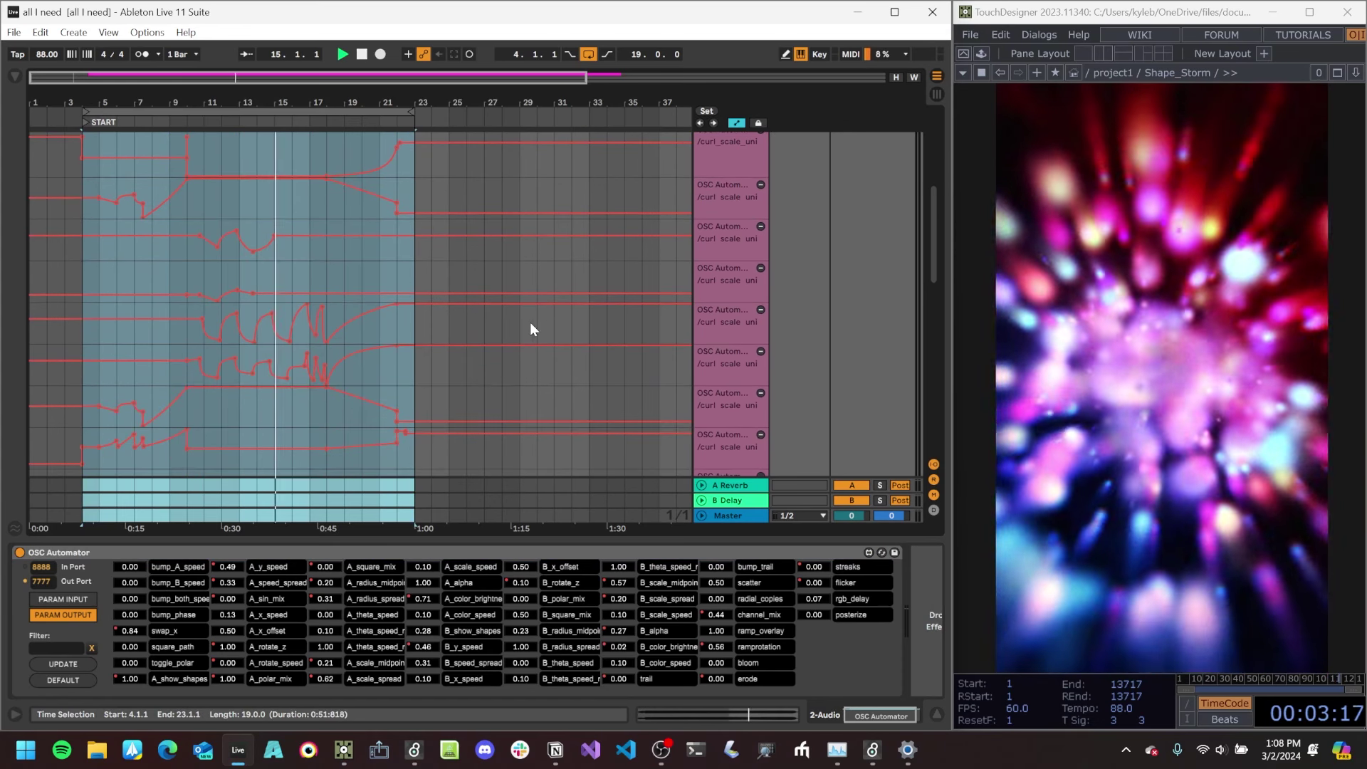
pyautogui.click(472, 554)
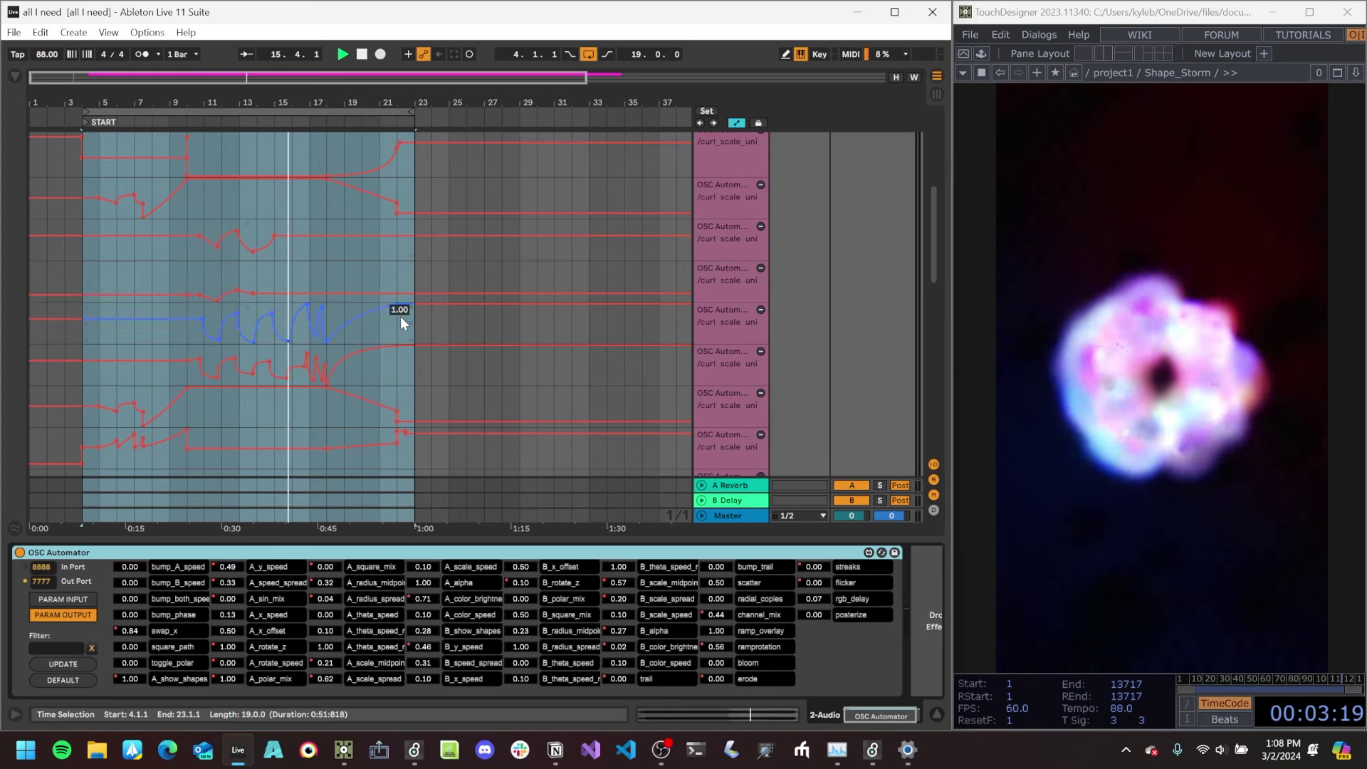
pyautogui.scroll(5, 400, 316)
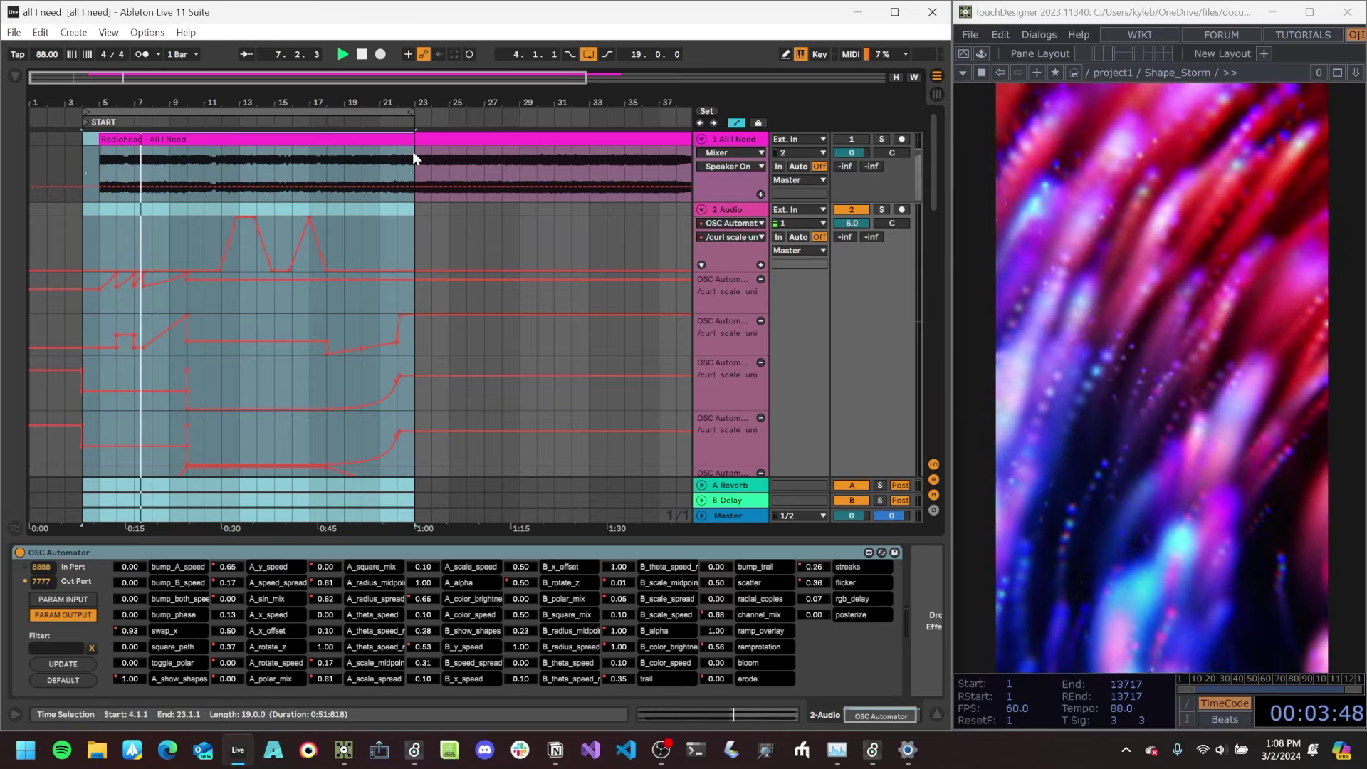
pyautogui.click(190, 110)
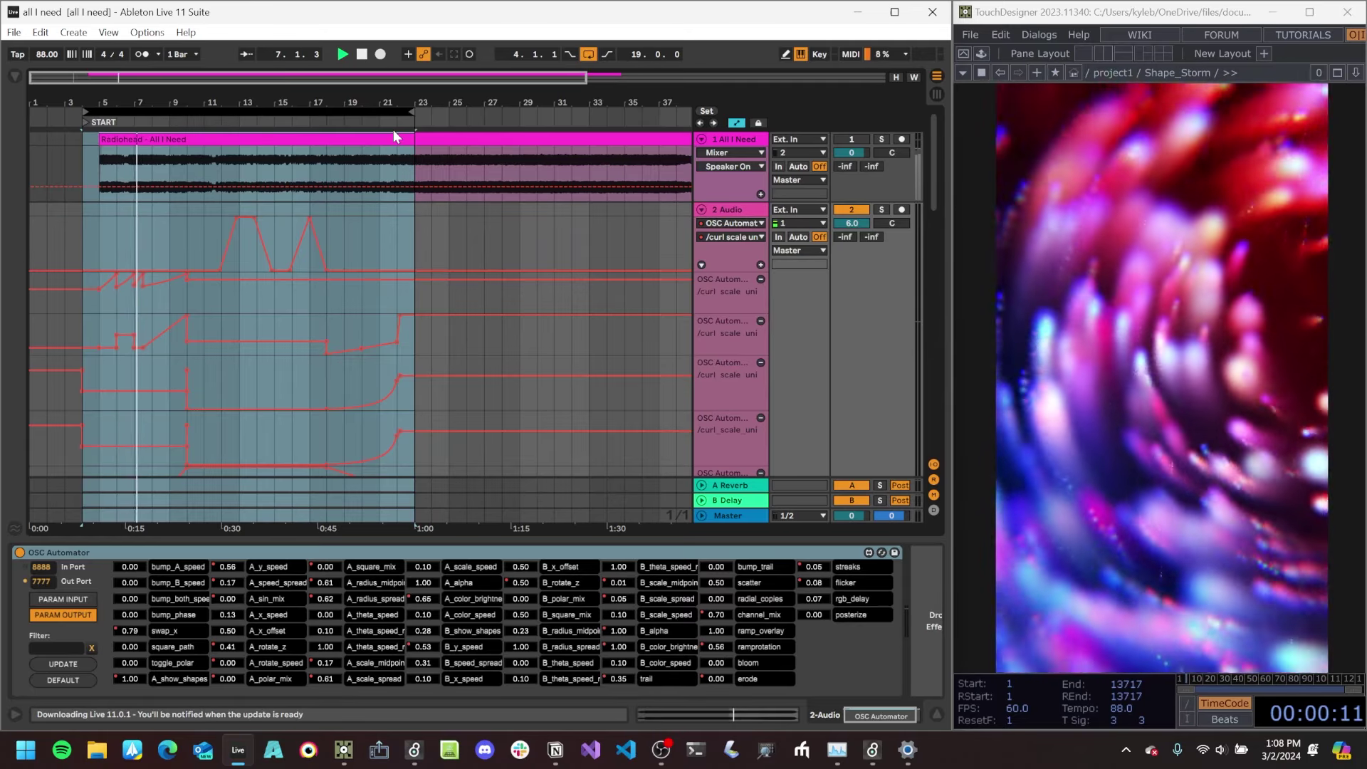
pyautogui.moveTo(165, 104); pyautogui.dragTo(194, 139)
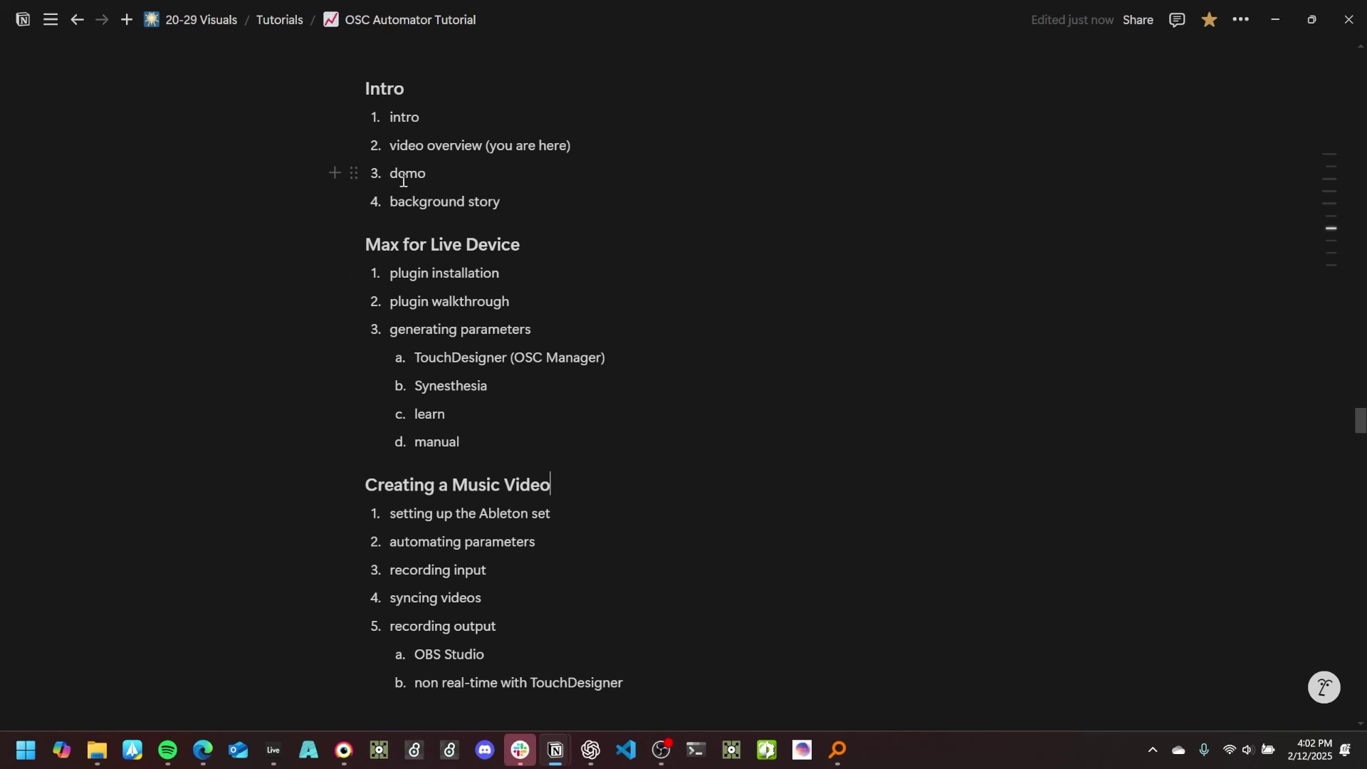
# Stop playback of the OSC Automator TouchDesigner set and look over the OSC Automator track's camera automation lanes.
pyautogui.click(690, 439)
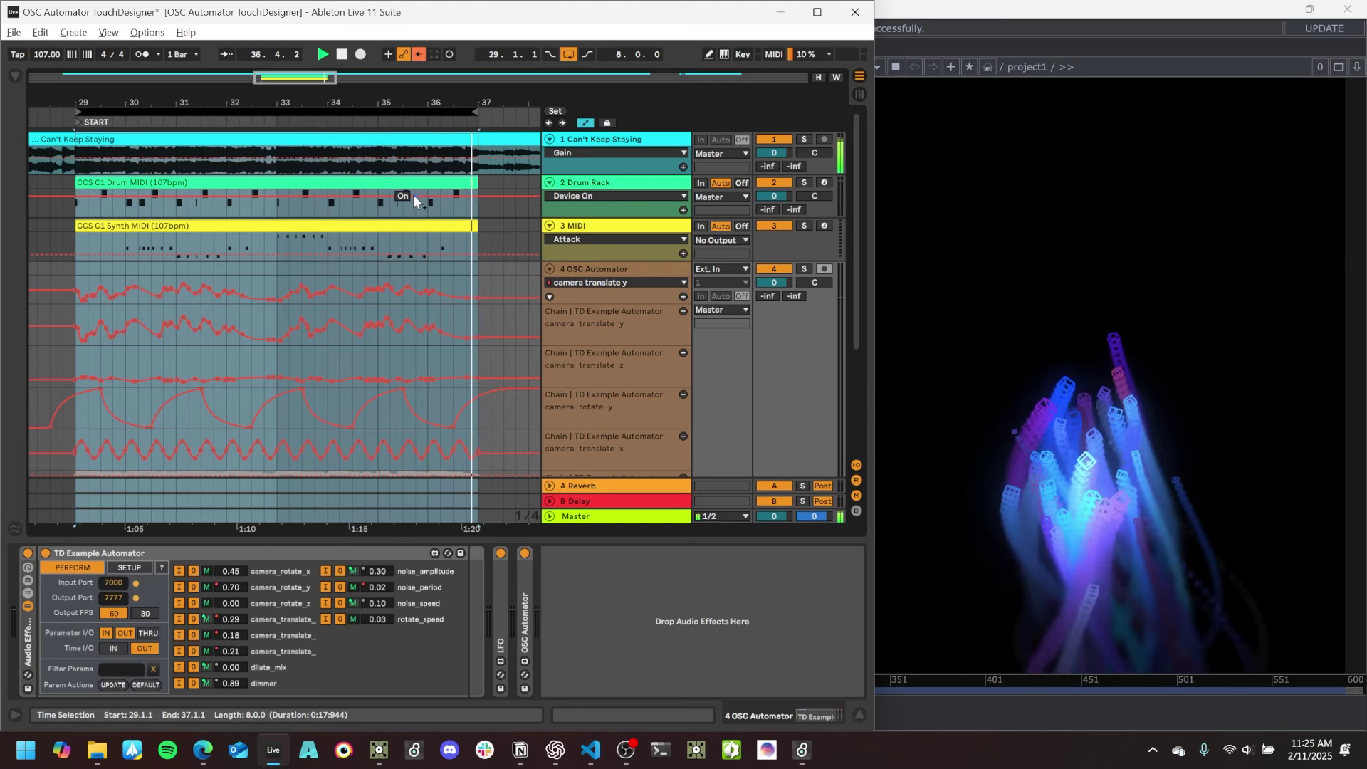
pyautogui.press('space')
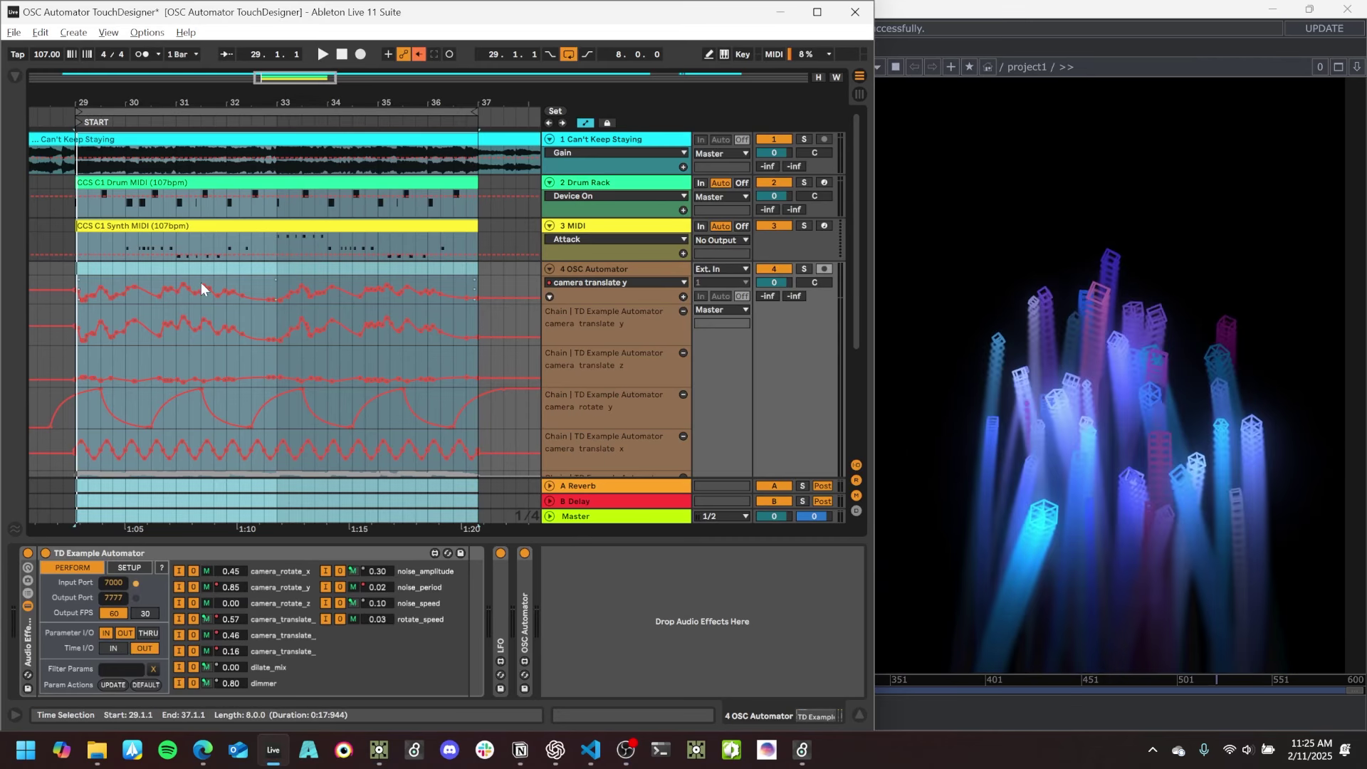
pyautogui.scroll(-2, 354, 286)
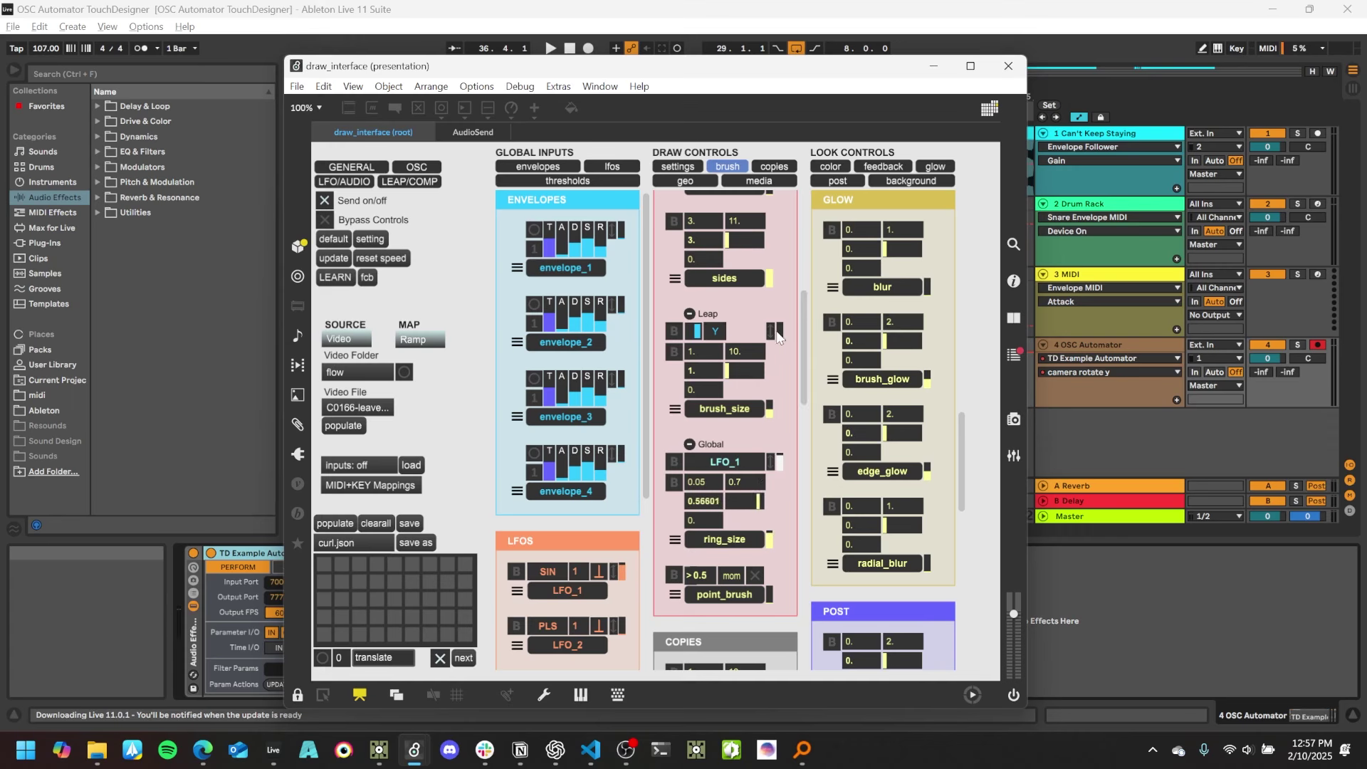
# Look through the brush settings, including brush_size, ring_size and point_brush, in the draw_interface patch's draw controls.
pyautogui.moveTo(803, 320)
pyautogui.mouseDown()
pyautogui.moveTo(806, 238)
pyautogui.moveTo(800, 342)
pyautogui.mouseUp()
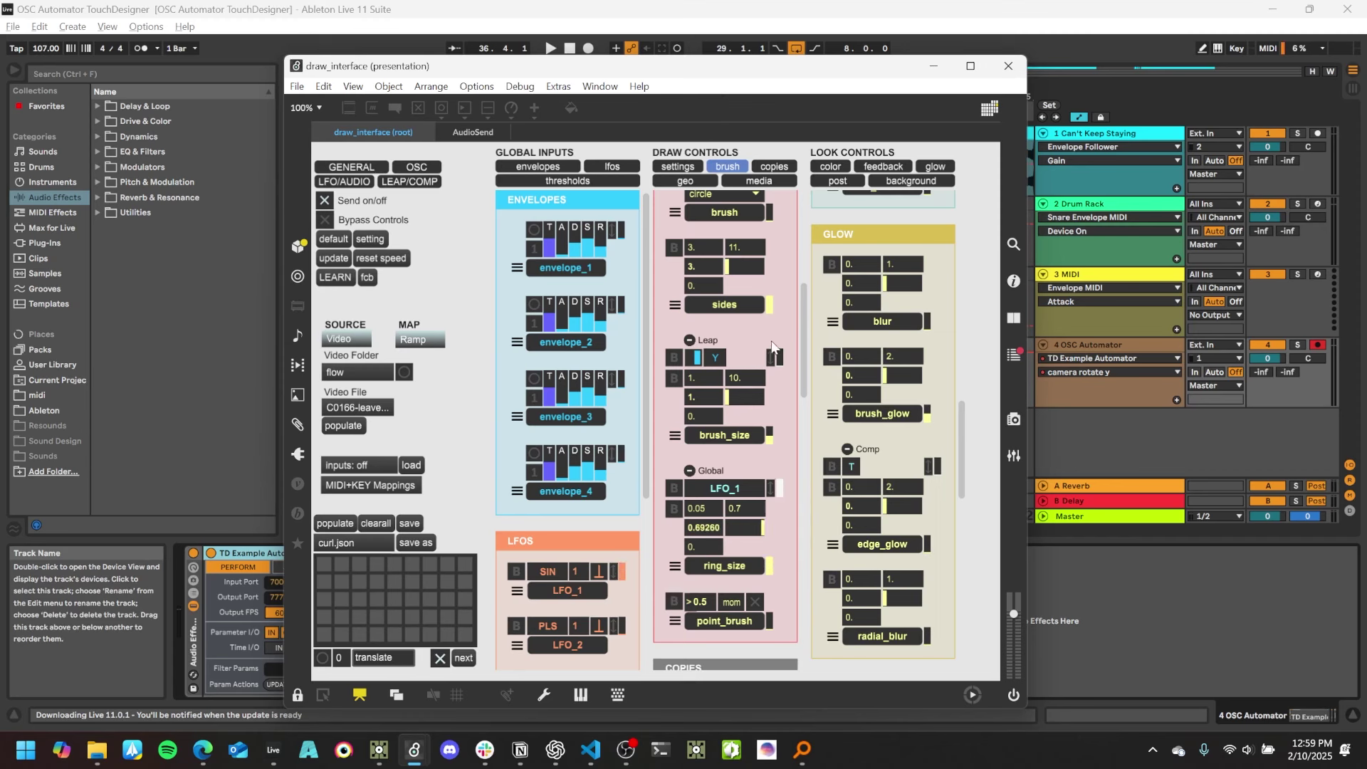
pyautogui.scroll(-2, 769, 438)
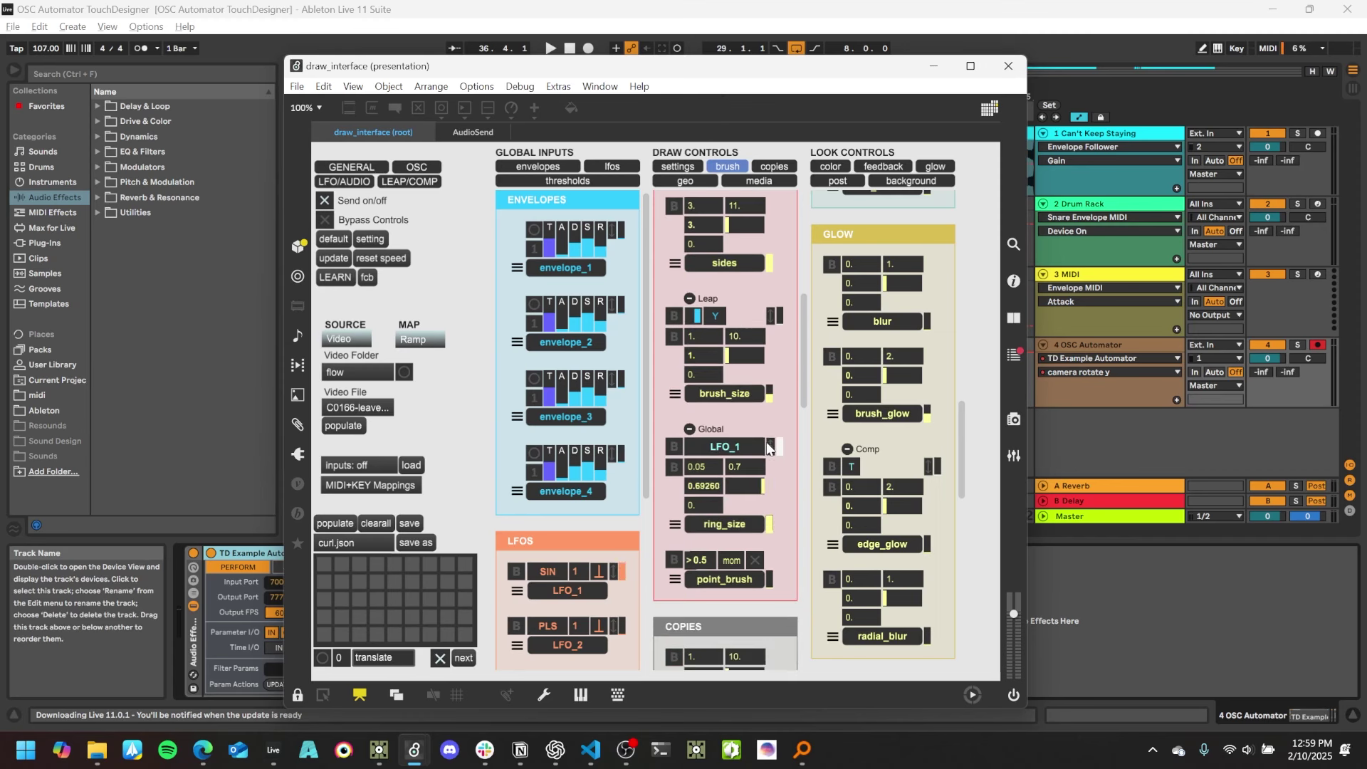
pyautogui.scroll(-4, 744, 277)
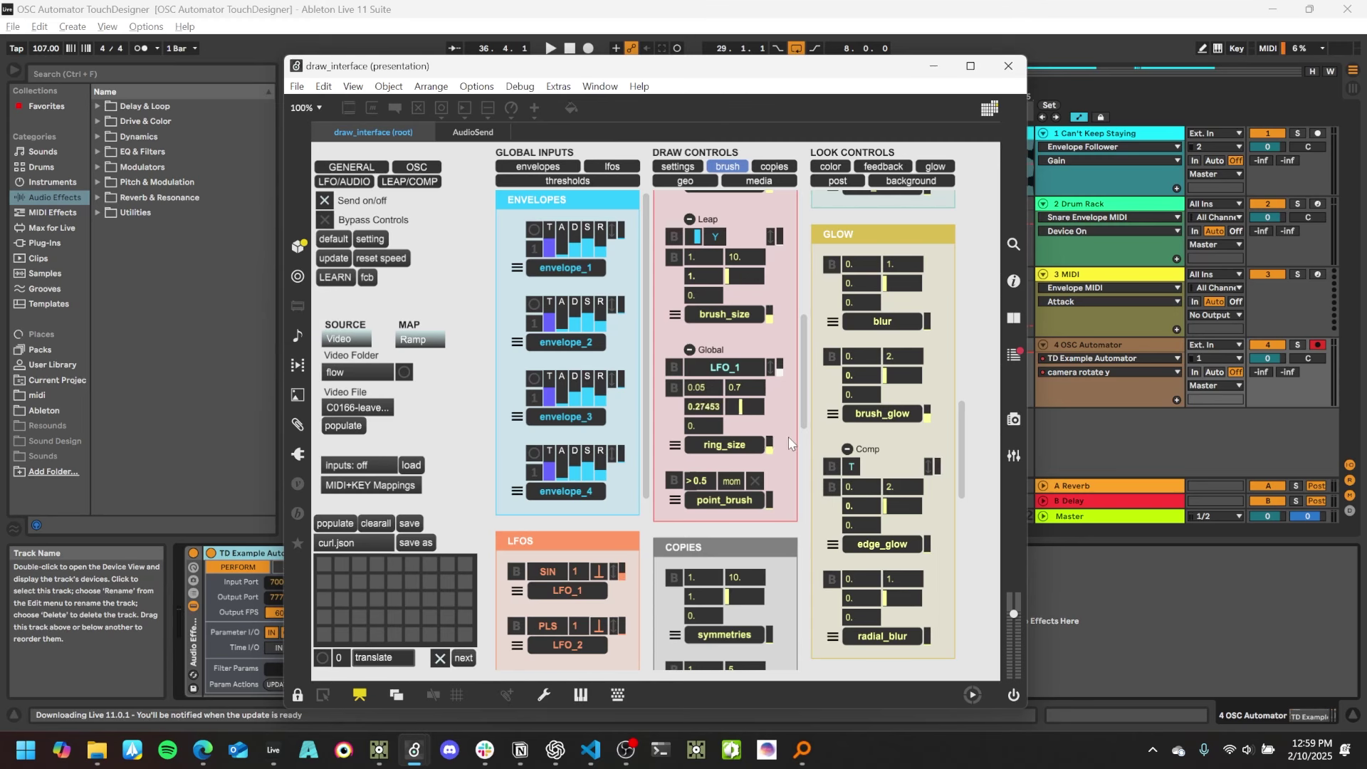
pyautogui.scroll(2, 788, 437)
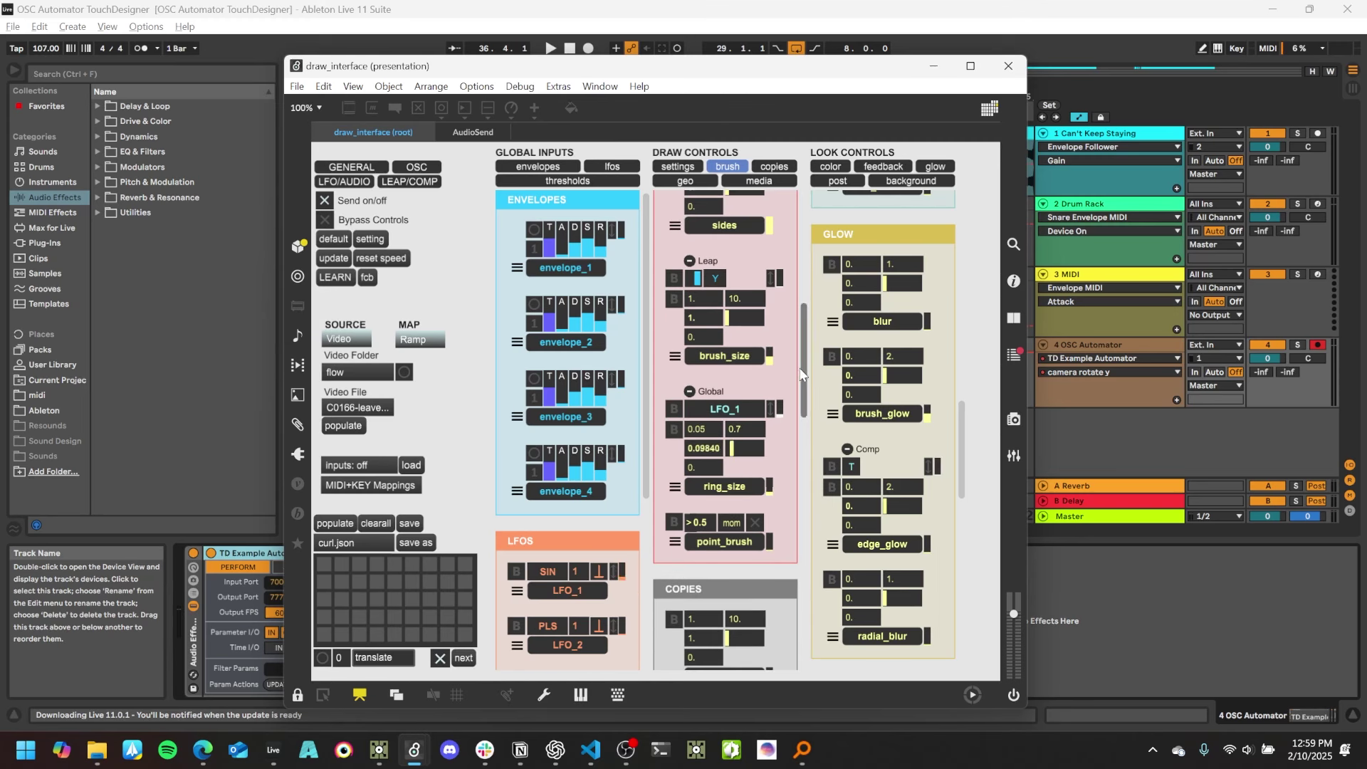
# Switch to the web browser and review the Vezér, Chataigne, TWO and ossia score sequencer pages.
pyautogui.hotkey('alt', 'Tab')
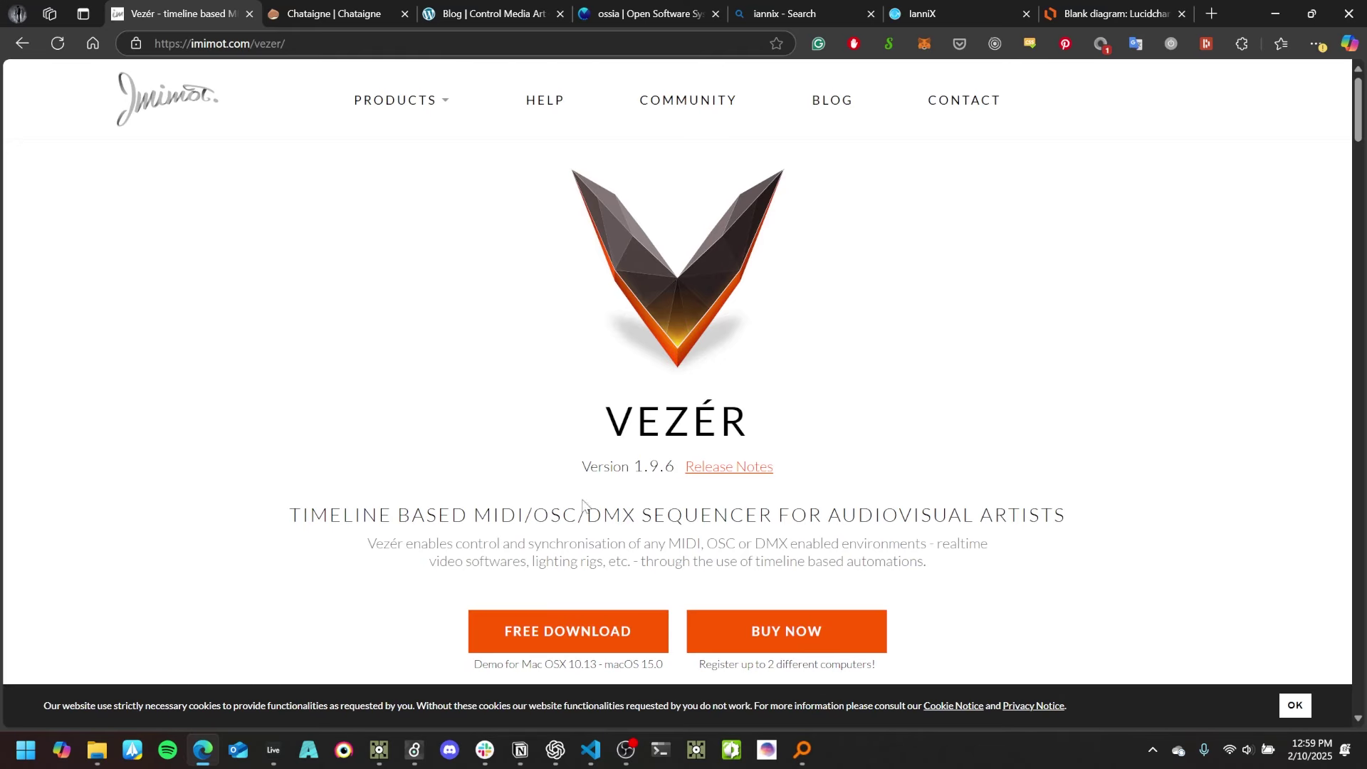
pyautogui.scroll(-2, 874, 314)
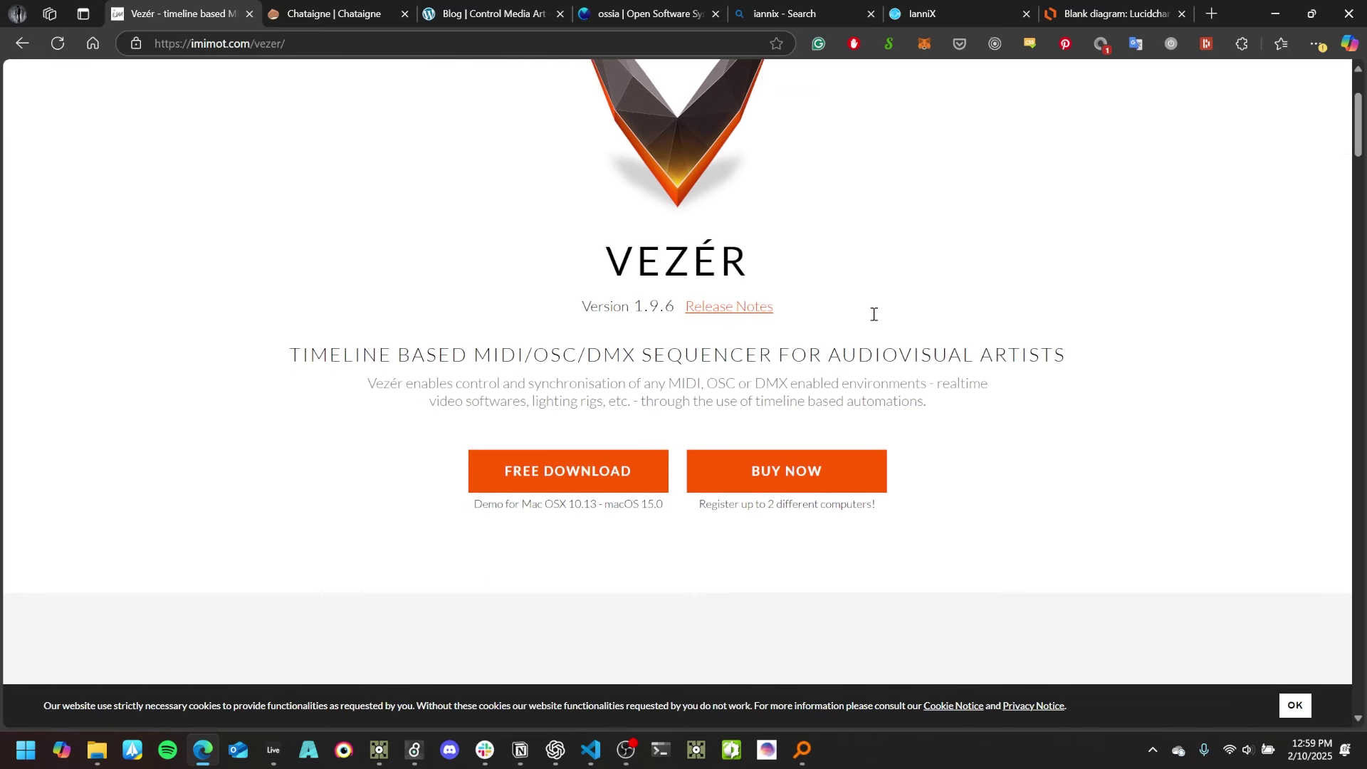
pyautogui.scroll(2, 668, 359)
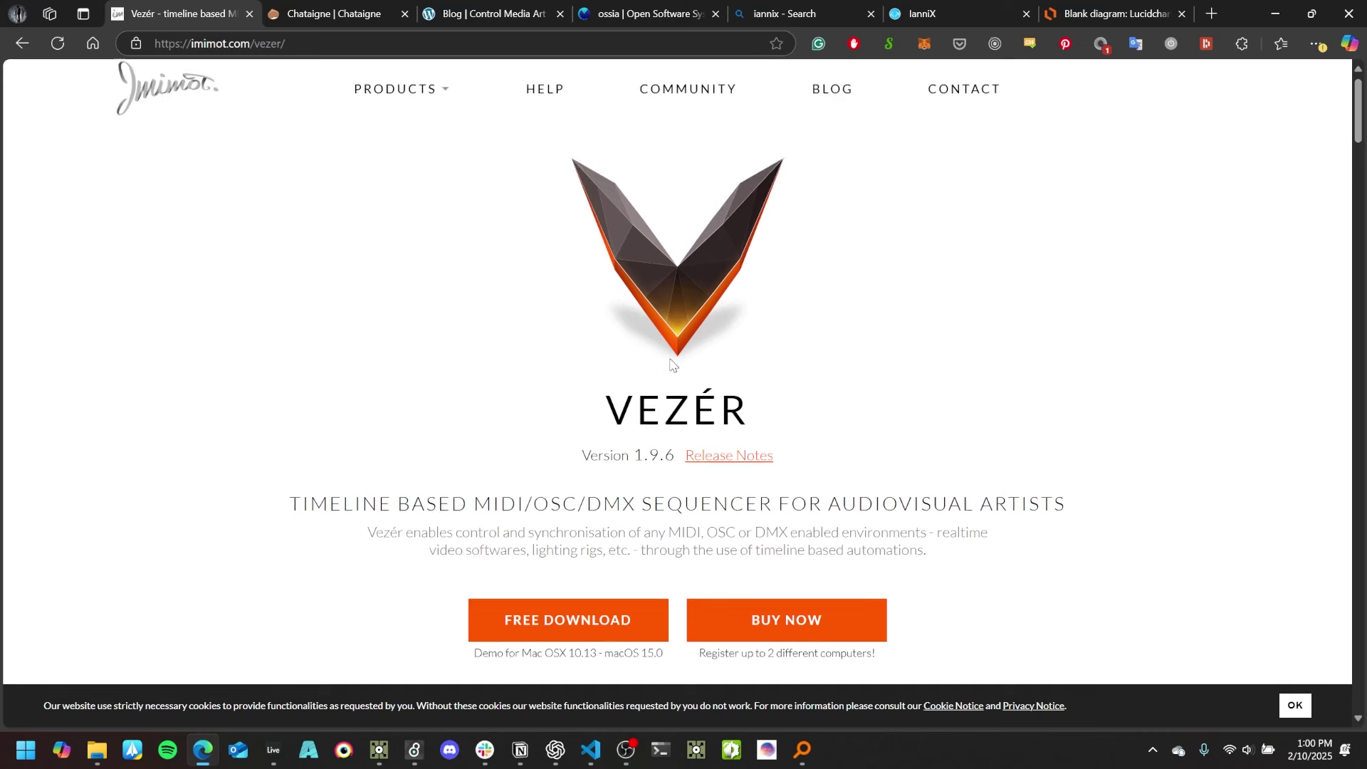
pyautogui.click(318, 9)
pyautogui.hotkey('ctrl', 'Tab')
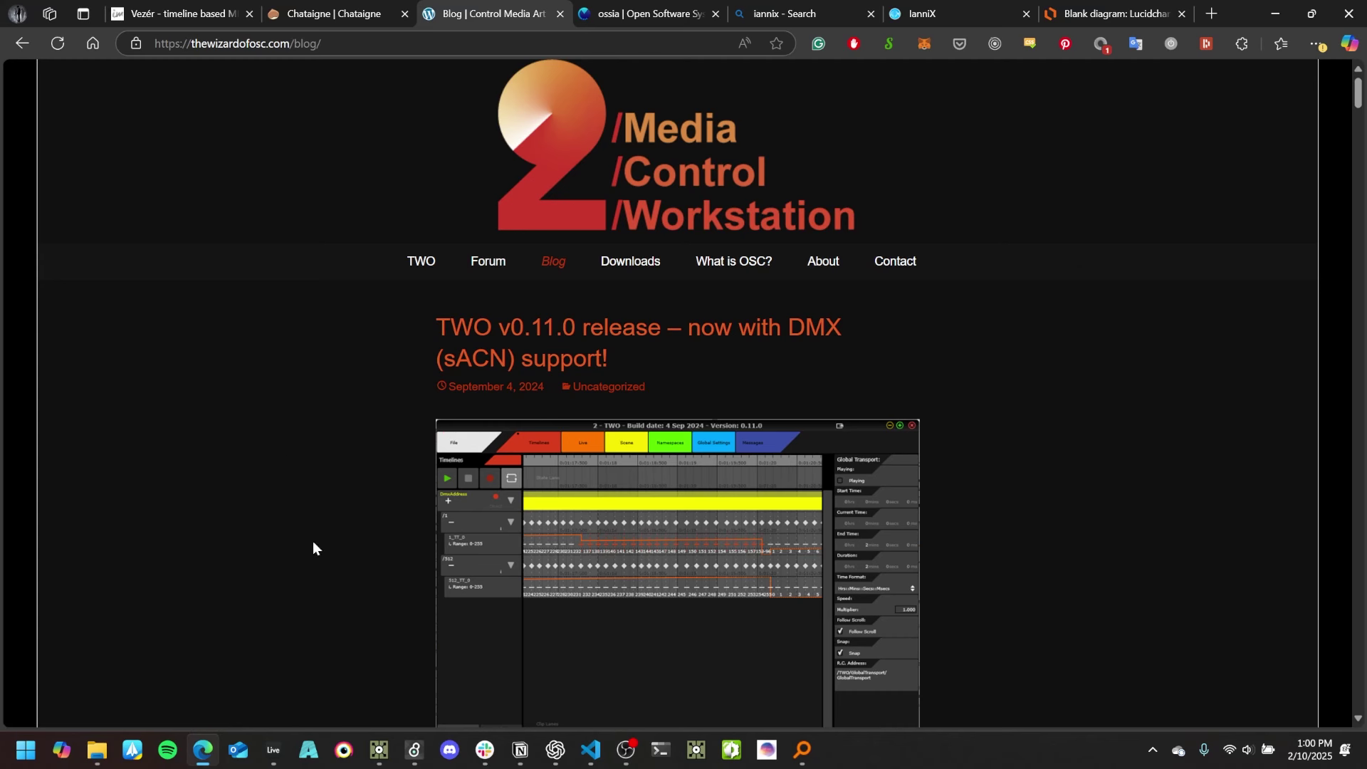
pyautogui.click(630, 13)
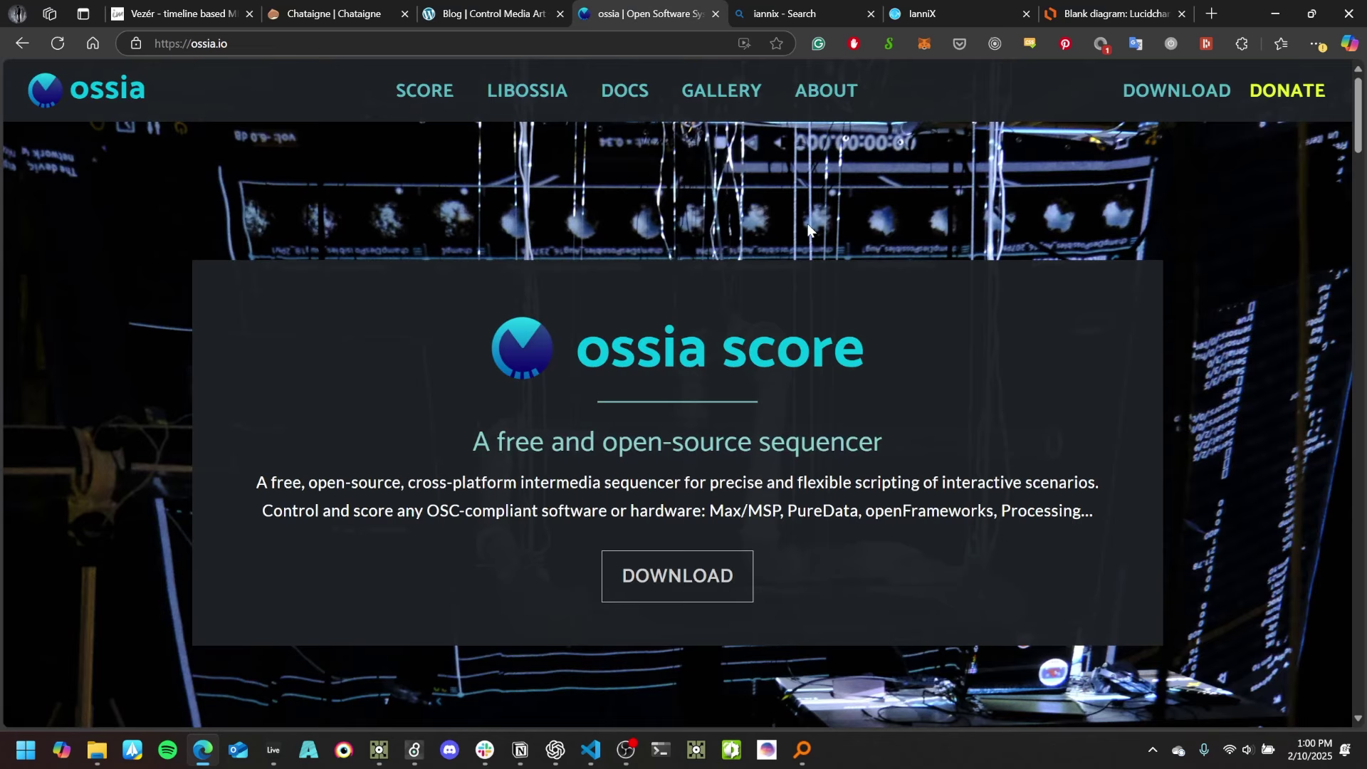
pyautogui.scroll(-15, 784, 446)
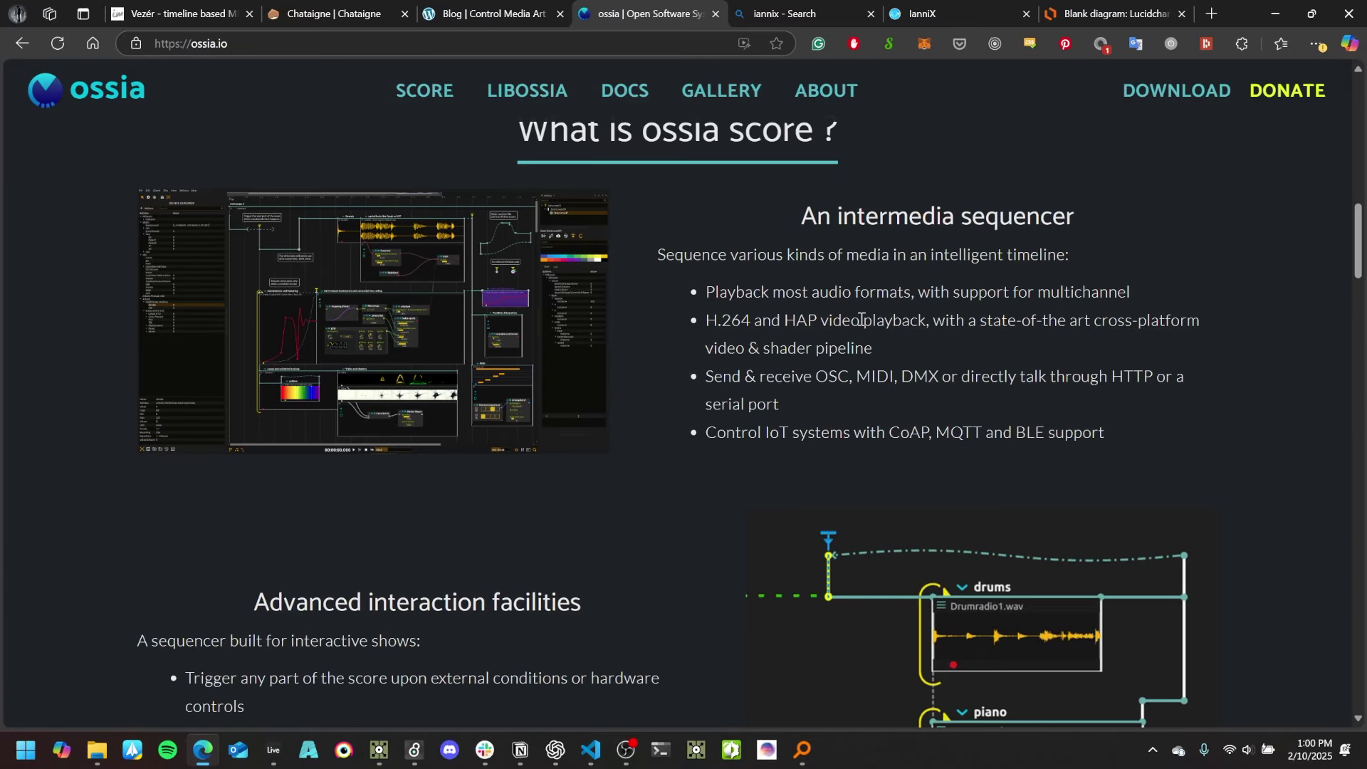
pyautogui.click(331, 14)
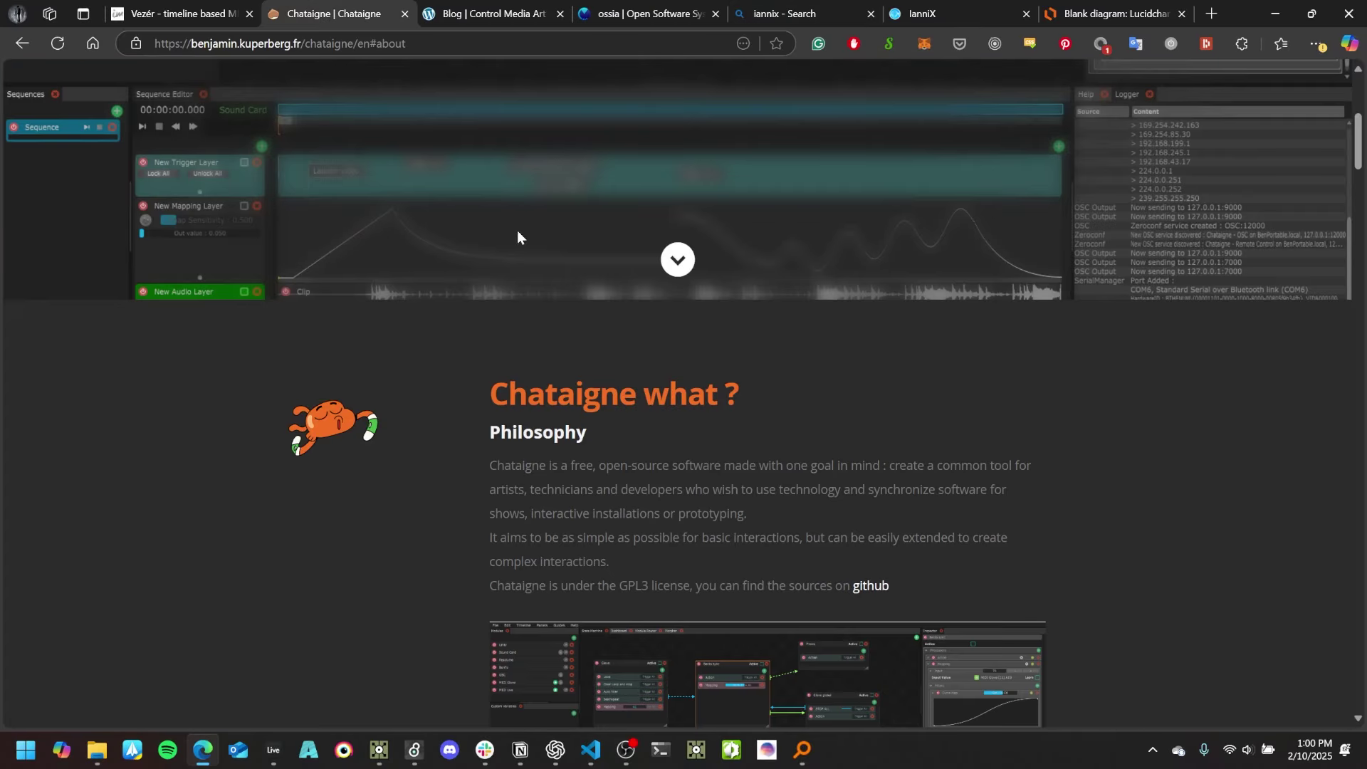
pyautogui.scroll(-3, 877, 292)
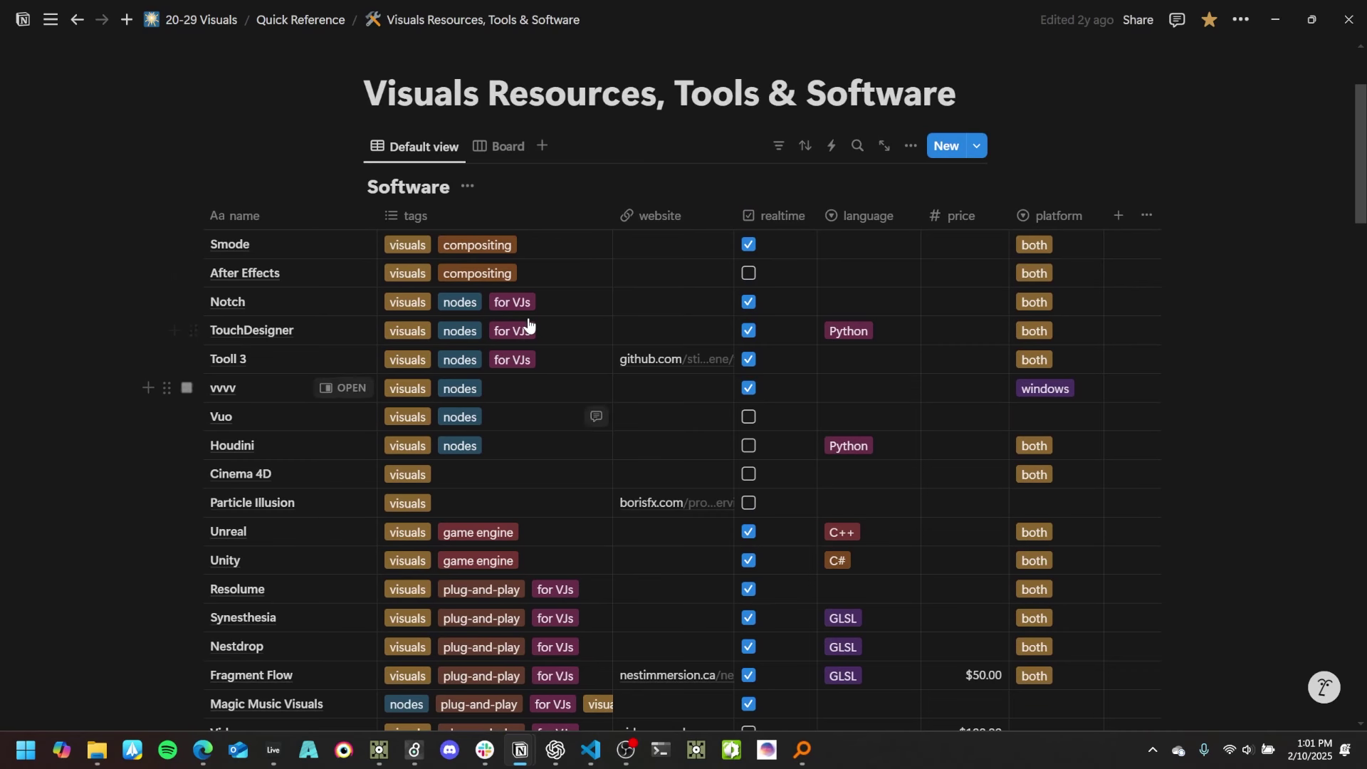
# Look through the Software table on the Visuals Resources, Tools & Software page for controller and sequencer tools.
pyautogui.scroll(-1, 527, 324)
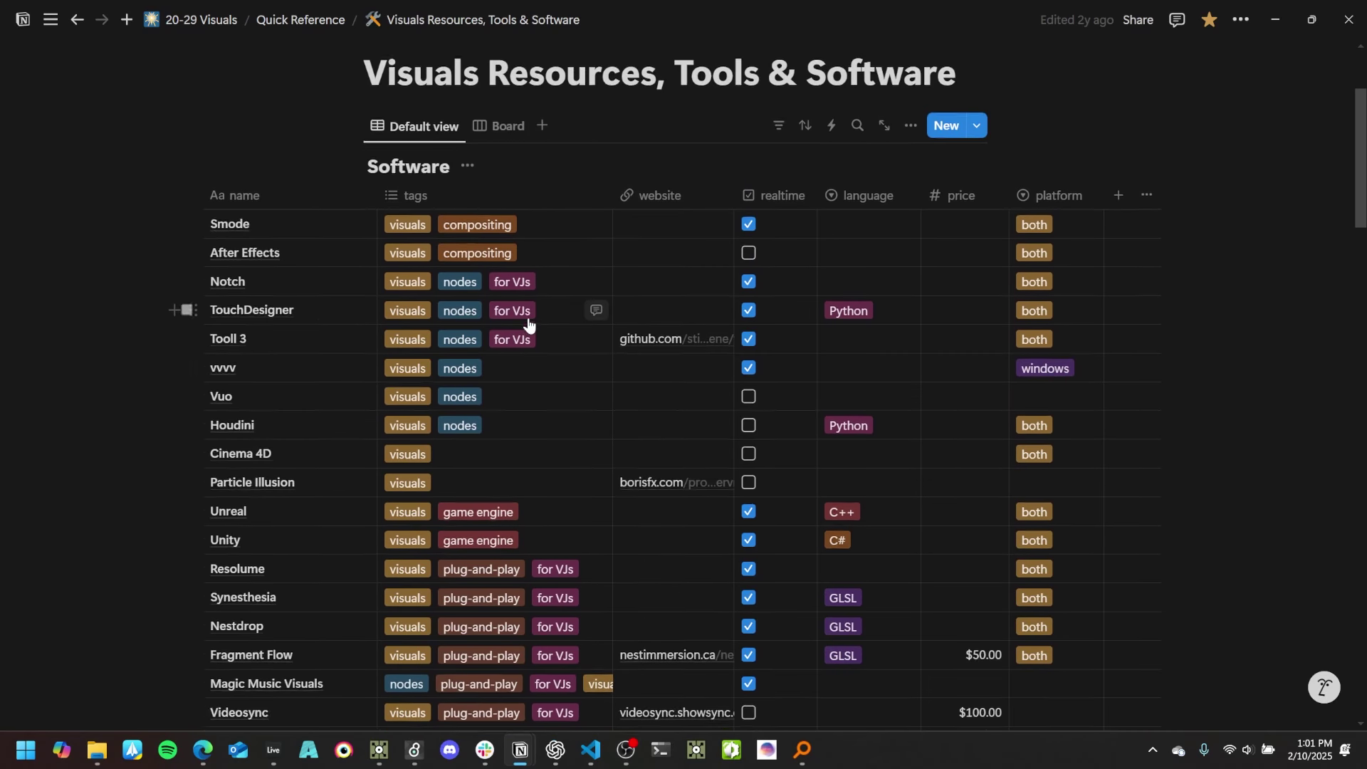
pyautogui.scroll(-10, 528, 324)
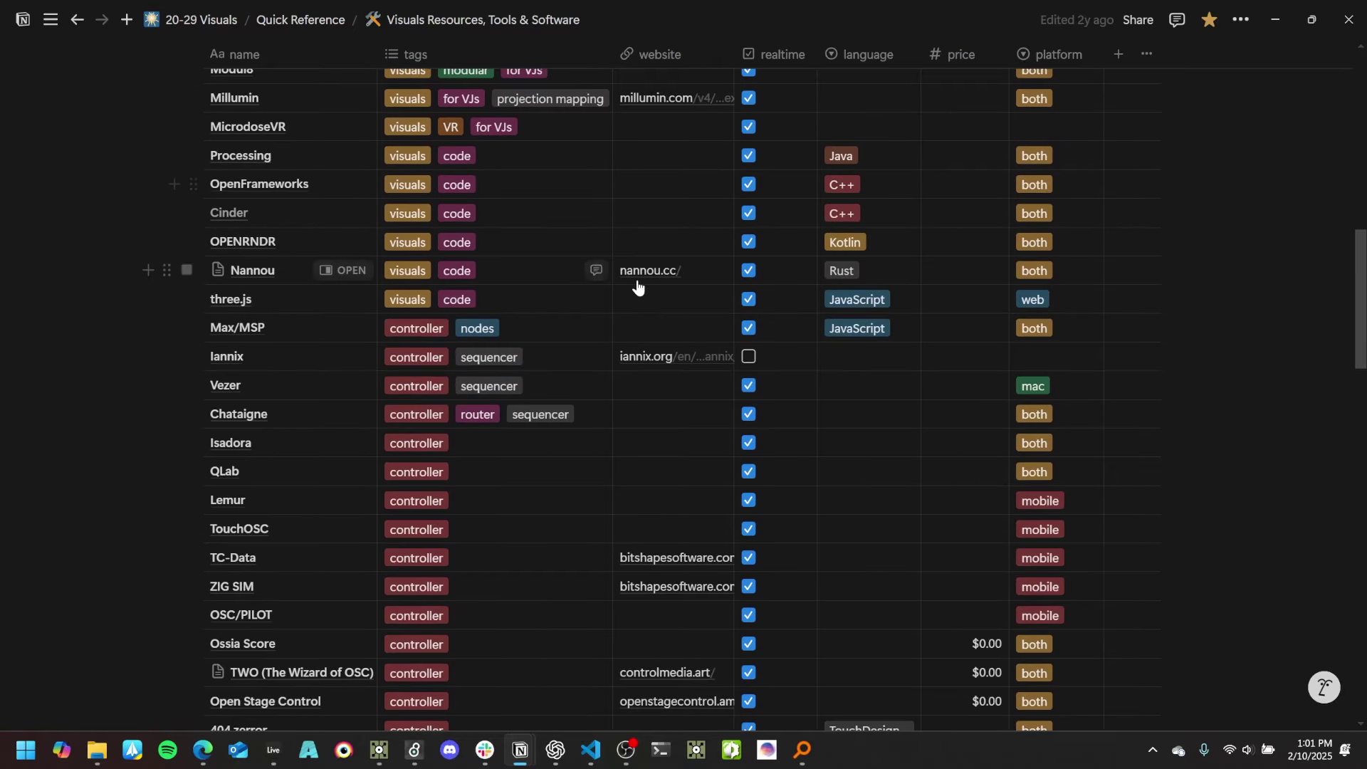
pyautogui.scroll(-8, 637, 285)
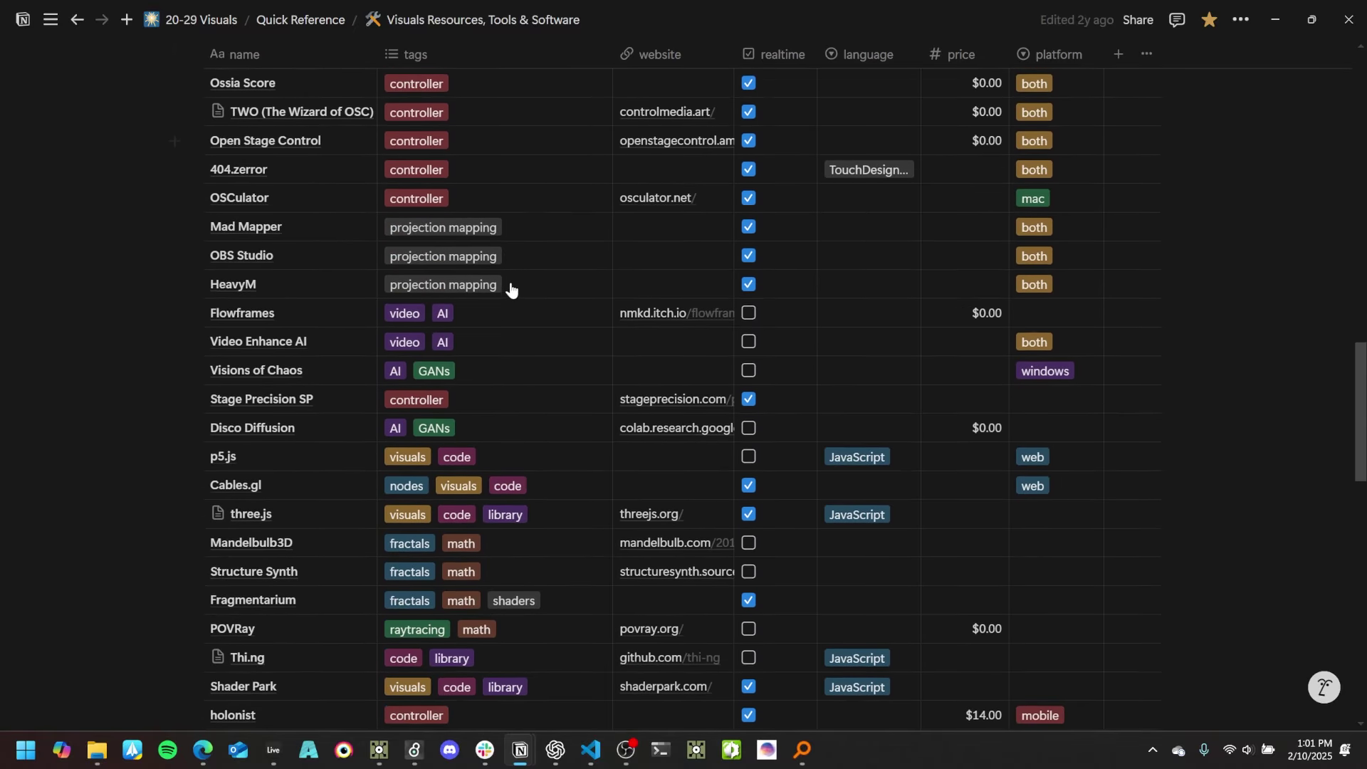
pyautogui.scroll(-2, 509, 290)
pyautogui.scroll(7, 520, 412)
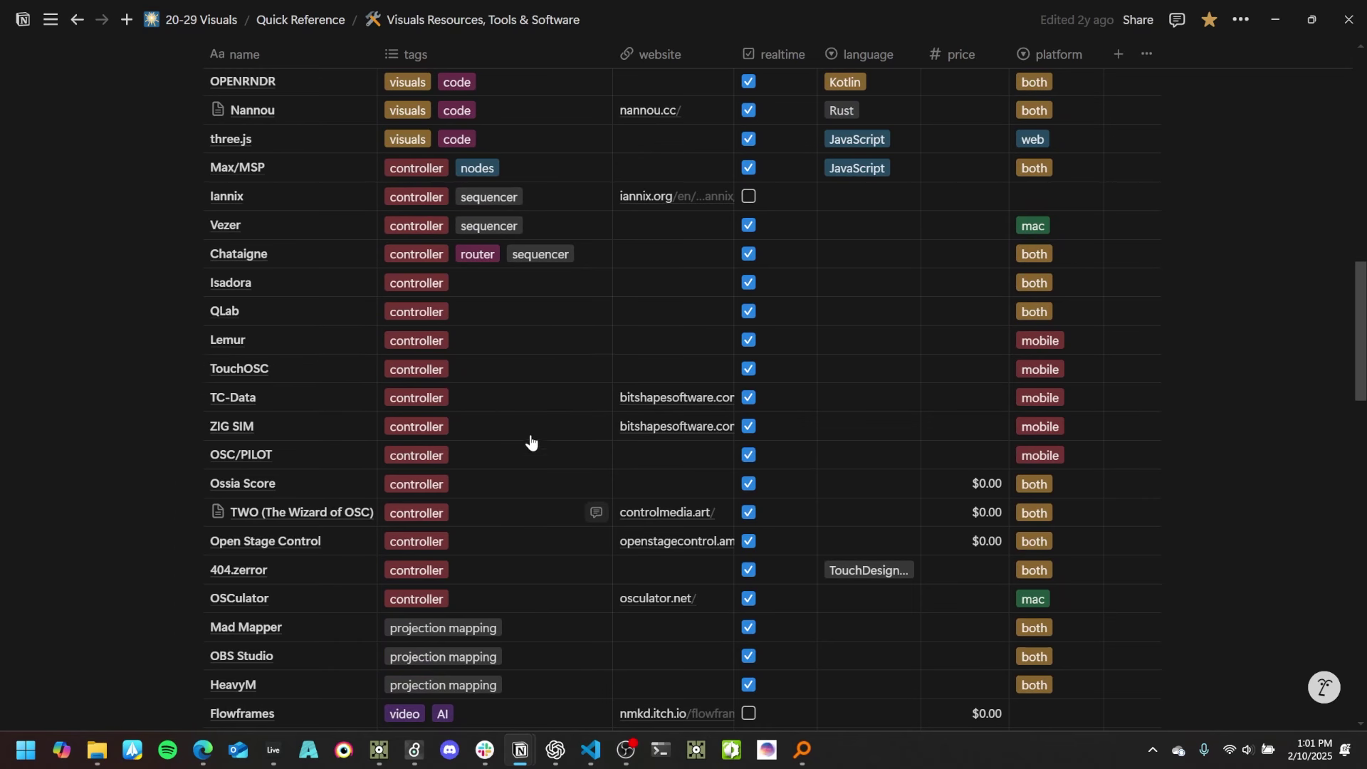
pyautogui.scroll(1, 548, 460)
pyautogui.scroll(3, 613, 327)
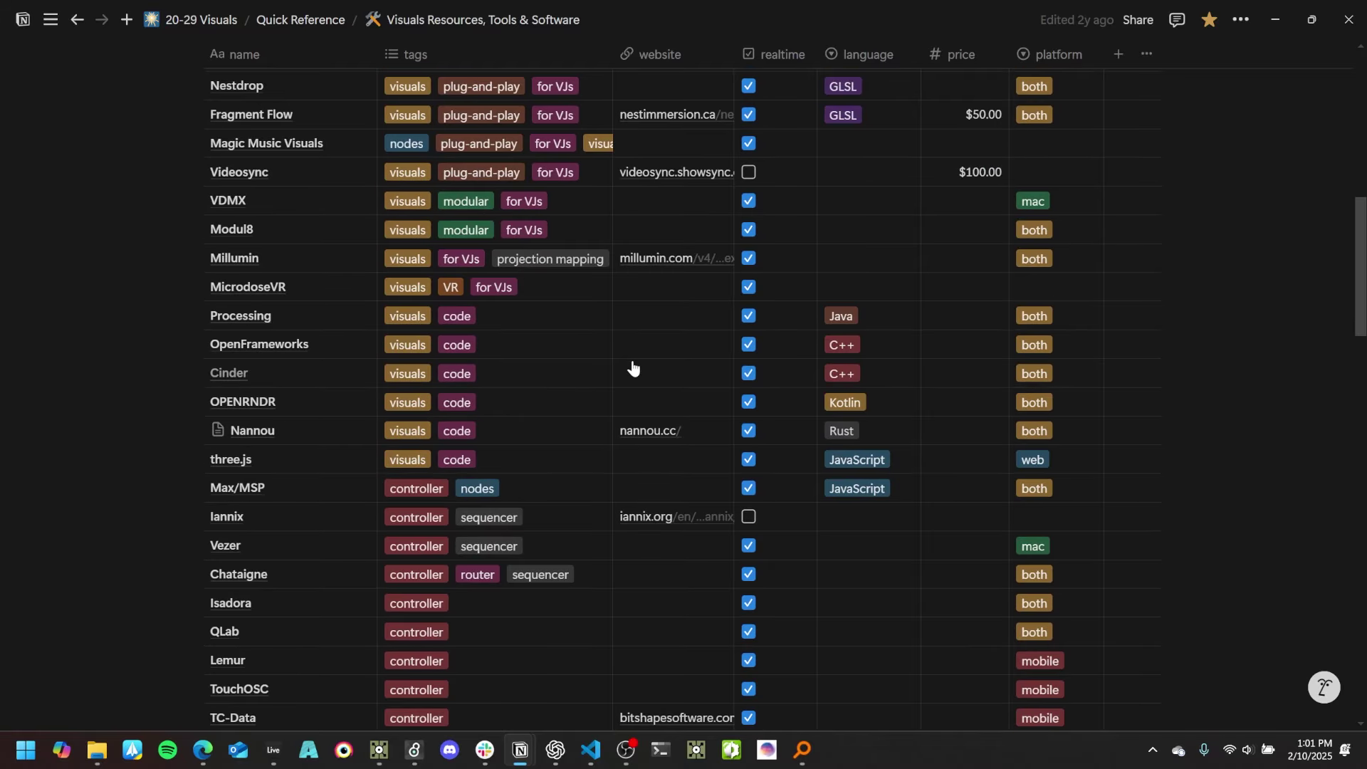
pyautogui.scroll(2, 632, 366)
# Switch to Ableton Live and show the macro controls of the Audio Effect Rack on the 4 OSC Automator track.
pyautogui.hotkey('alt', 'Tab')
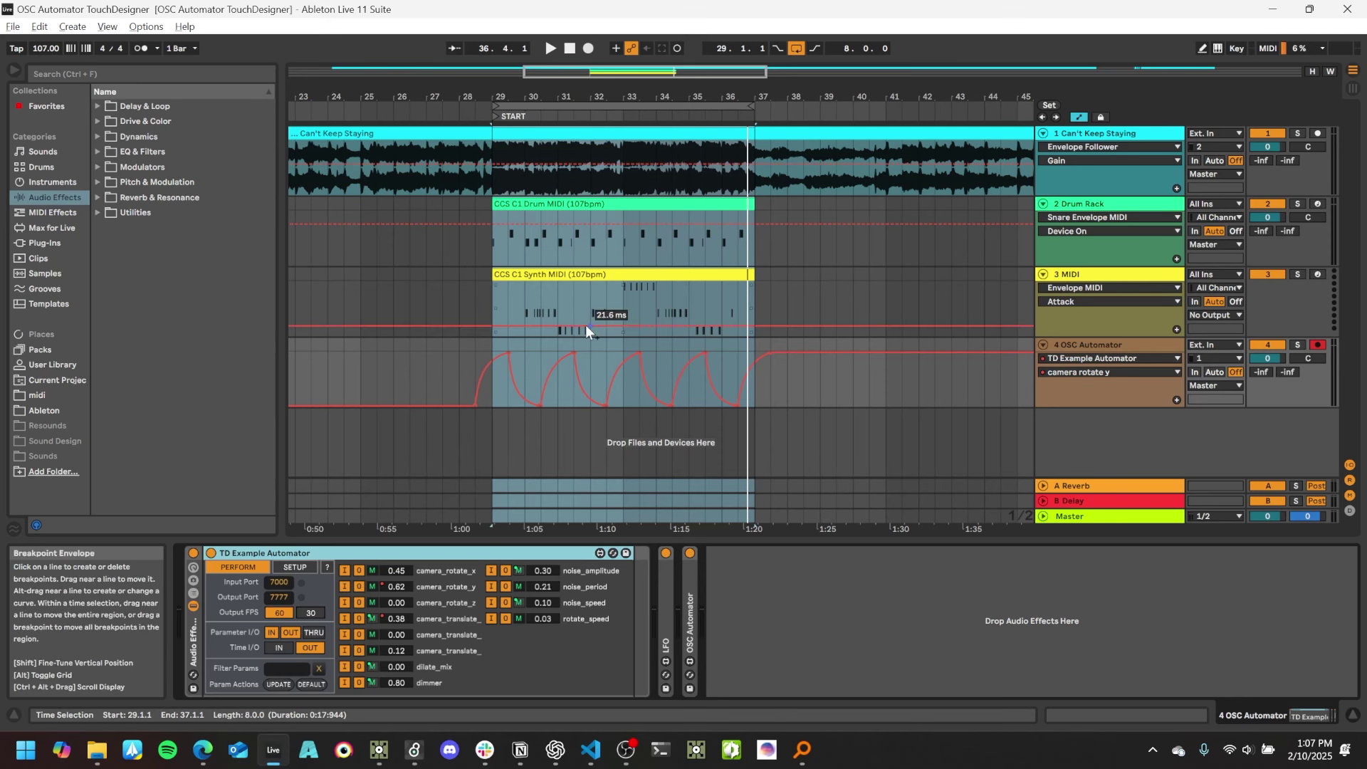
pyautogui.doubleClick(501, 530)
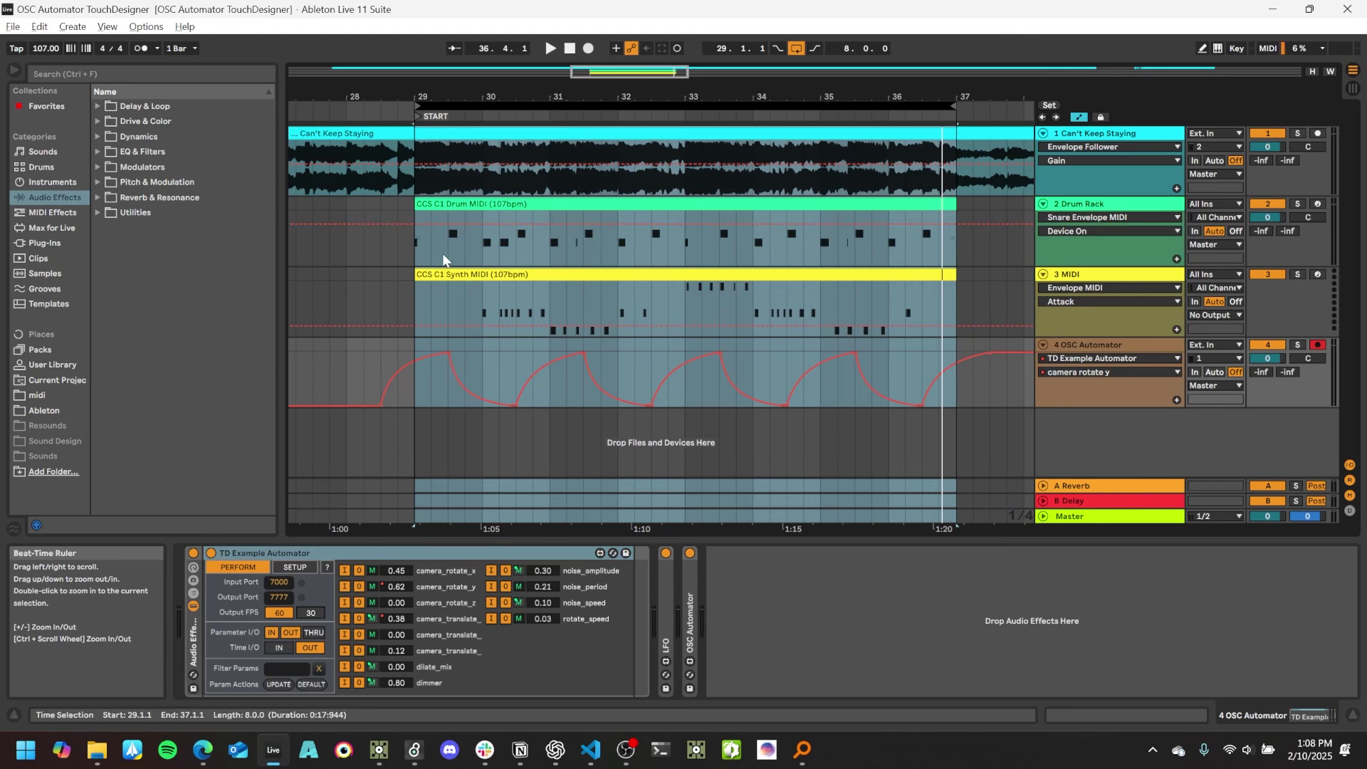
pyautogui.click(547, 587)
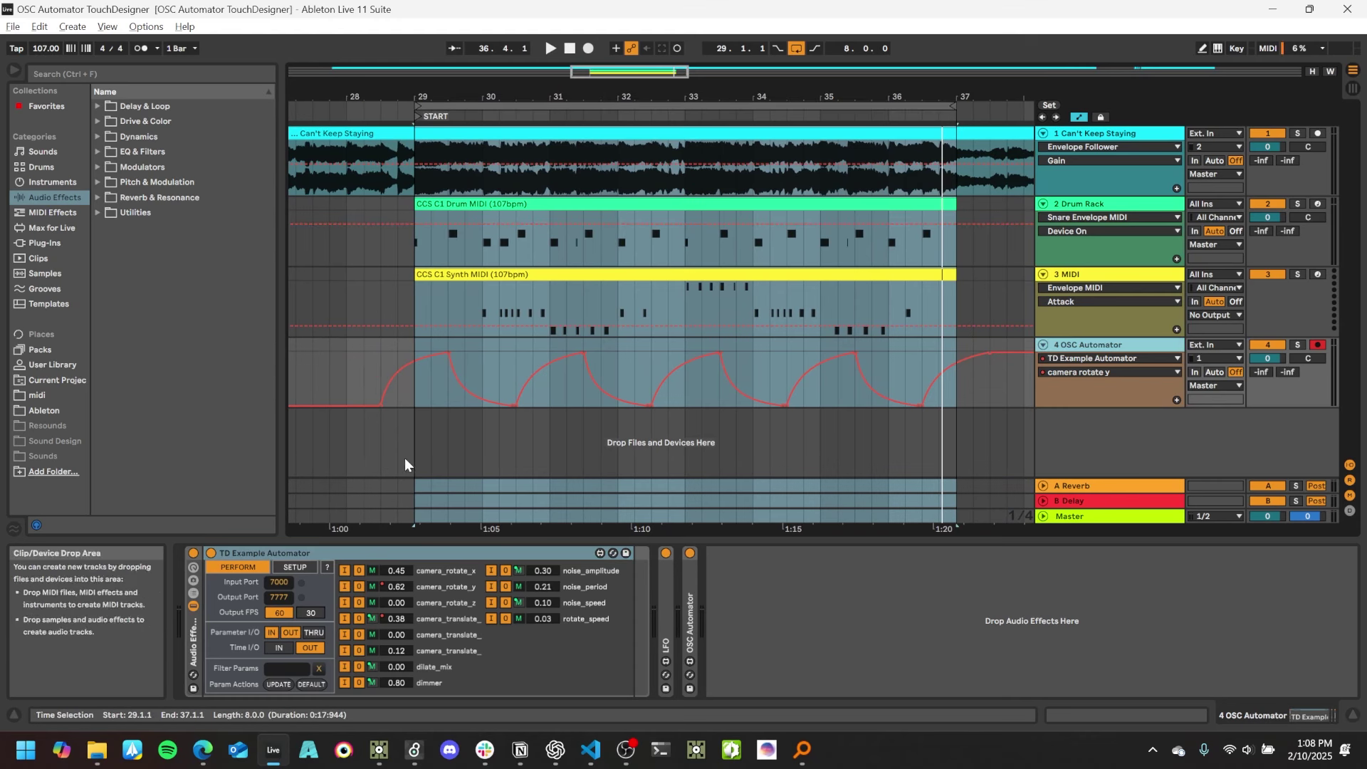
pyautogui.click(193, 568)
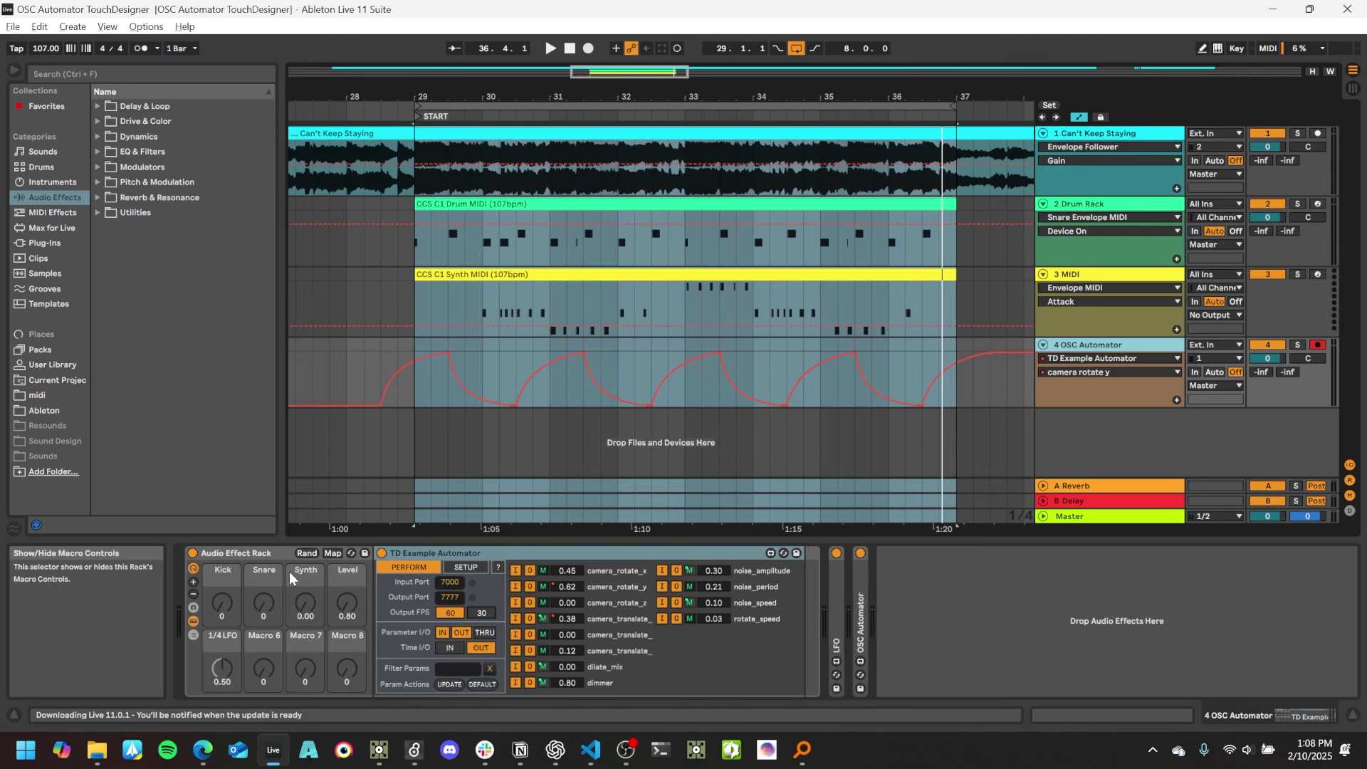
# Inspect the Envelope MIDI device on the 3 MIDI track, and return to the 4 OSC Automator track.
pyautogui.click(1107, 275)
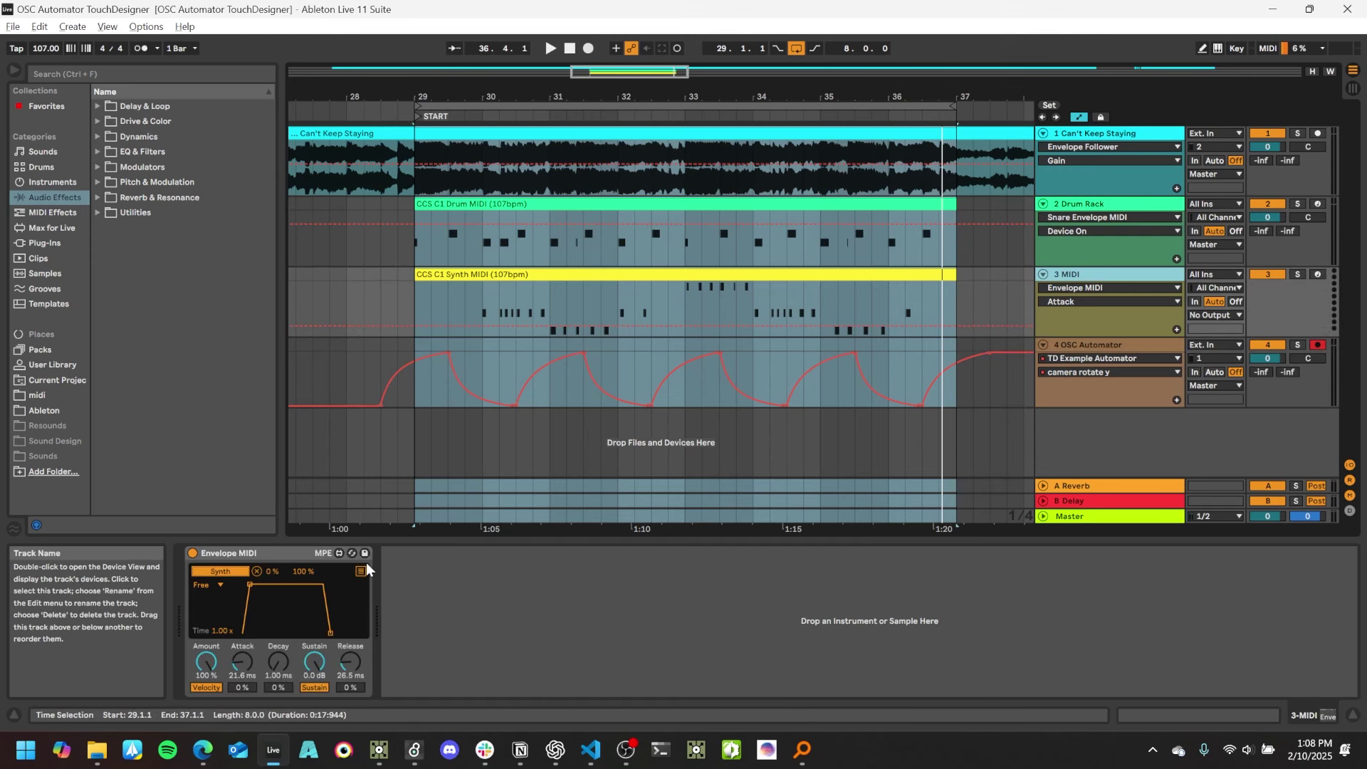
pyautogui.click(246, 554)
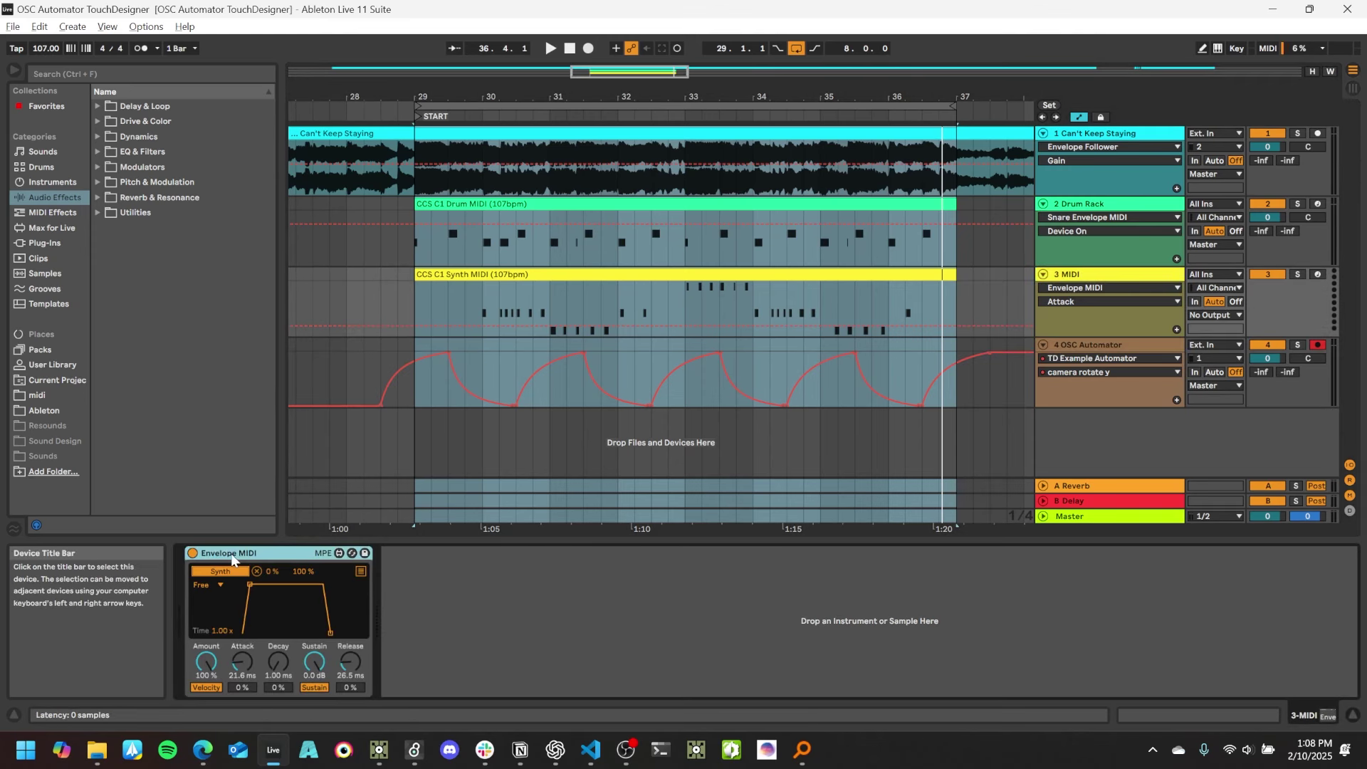
pyautogui.click(1097, 345)
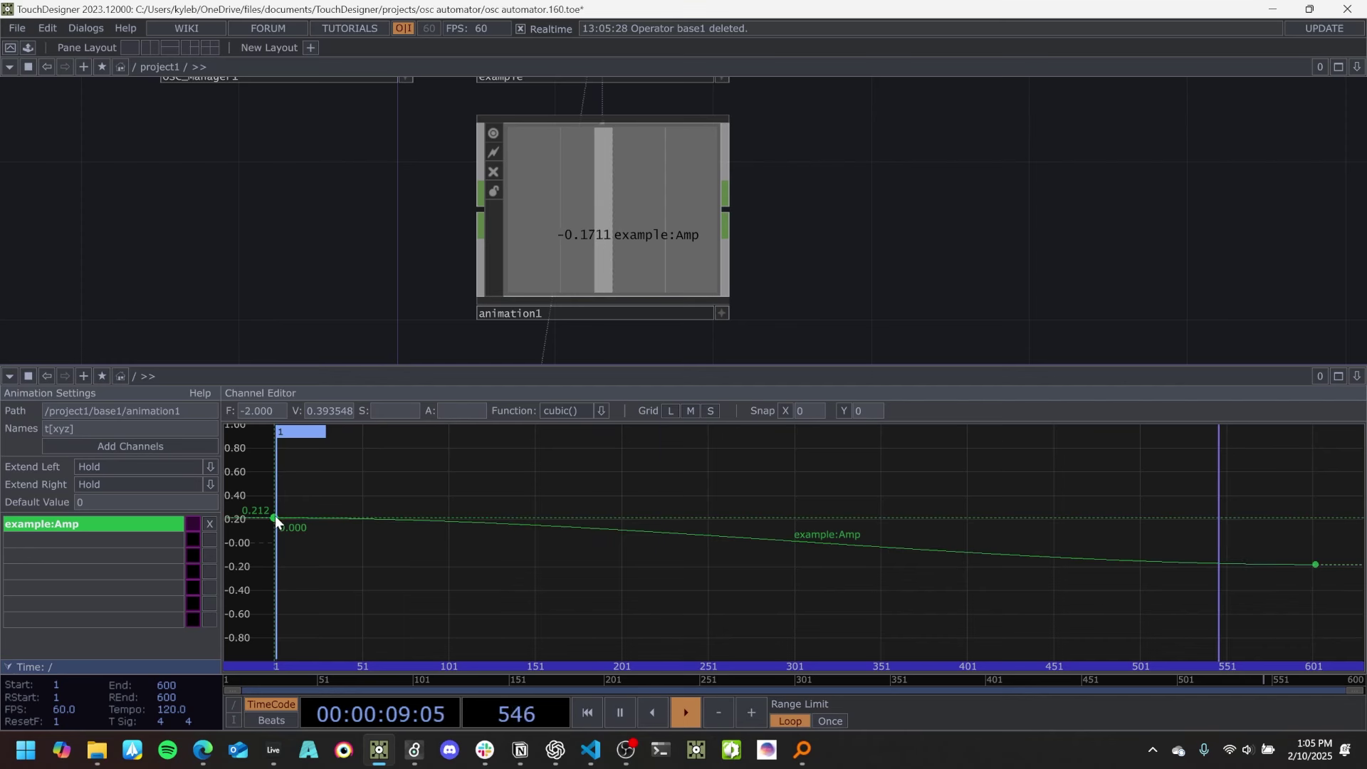
# Raise the start of the example:Amp curve to about 0.47 and move its end keyframe to an earlier frame and lower value.
pyautogui.moveTo(274, 515); pyautogui.dragTo(281, 488)
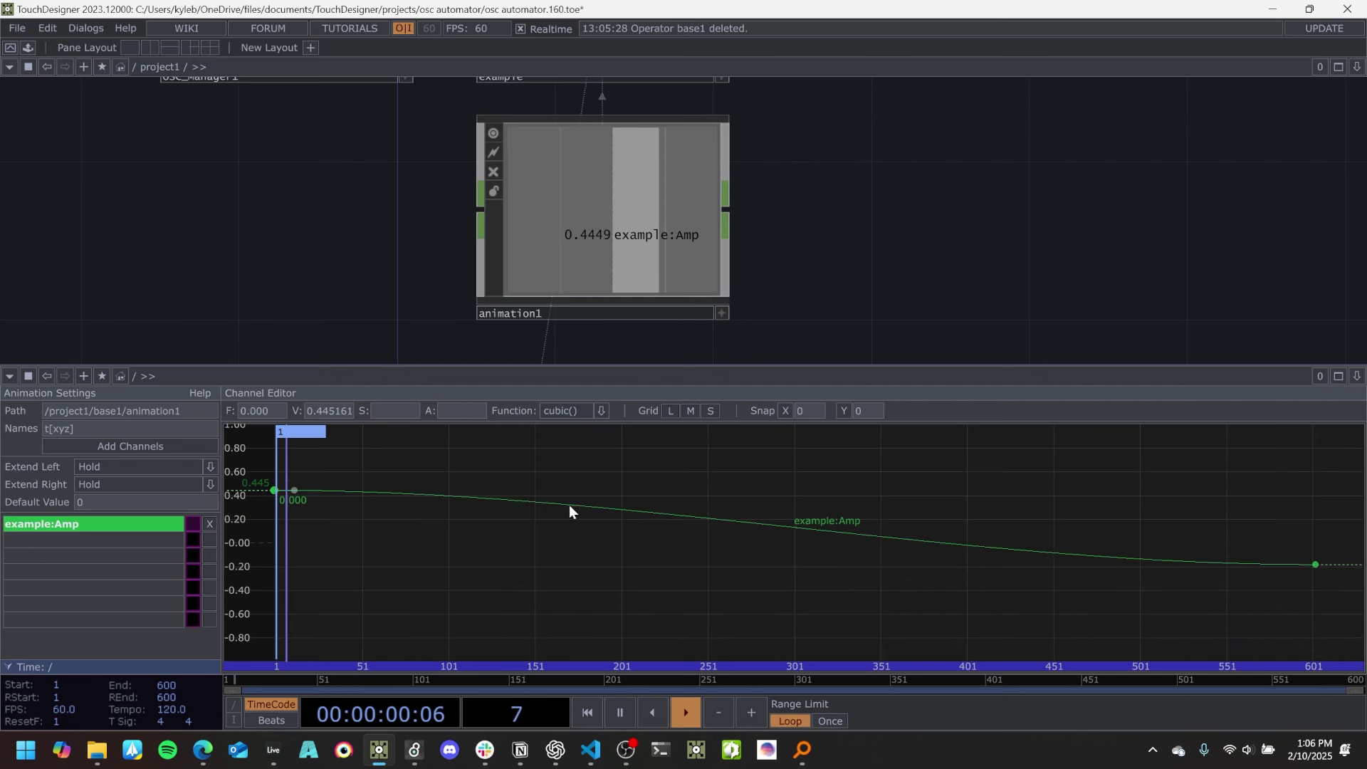
pyautogui.moveTo(570, 506)
pyautogui.mouseDown()
pyautogui.moveTo(571, 550)
pyautogui.moveTo(562, 501)
pyautogui.moveTo(586, 502)
pyautogui.moveTo(574, 501)
pyautogui.mouseUp()
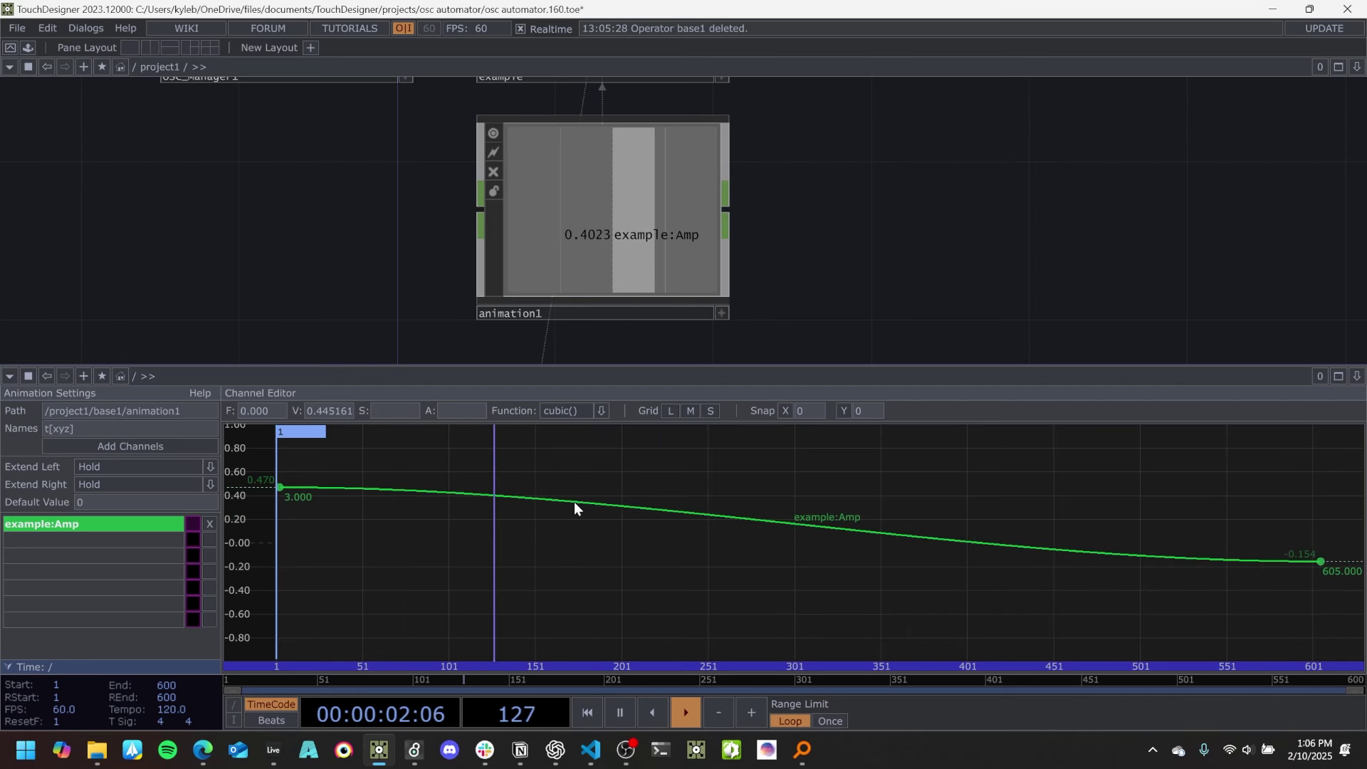
pyautogui.moveTo(1321, 560); pyautogui.dragTo(880, 575)
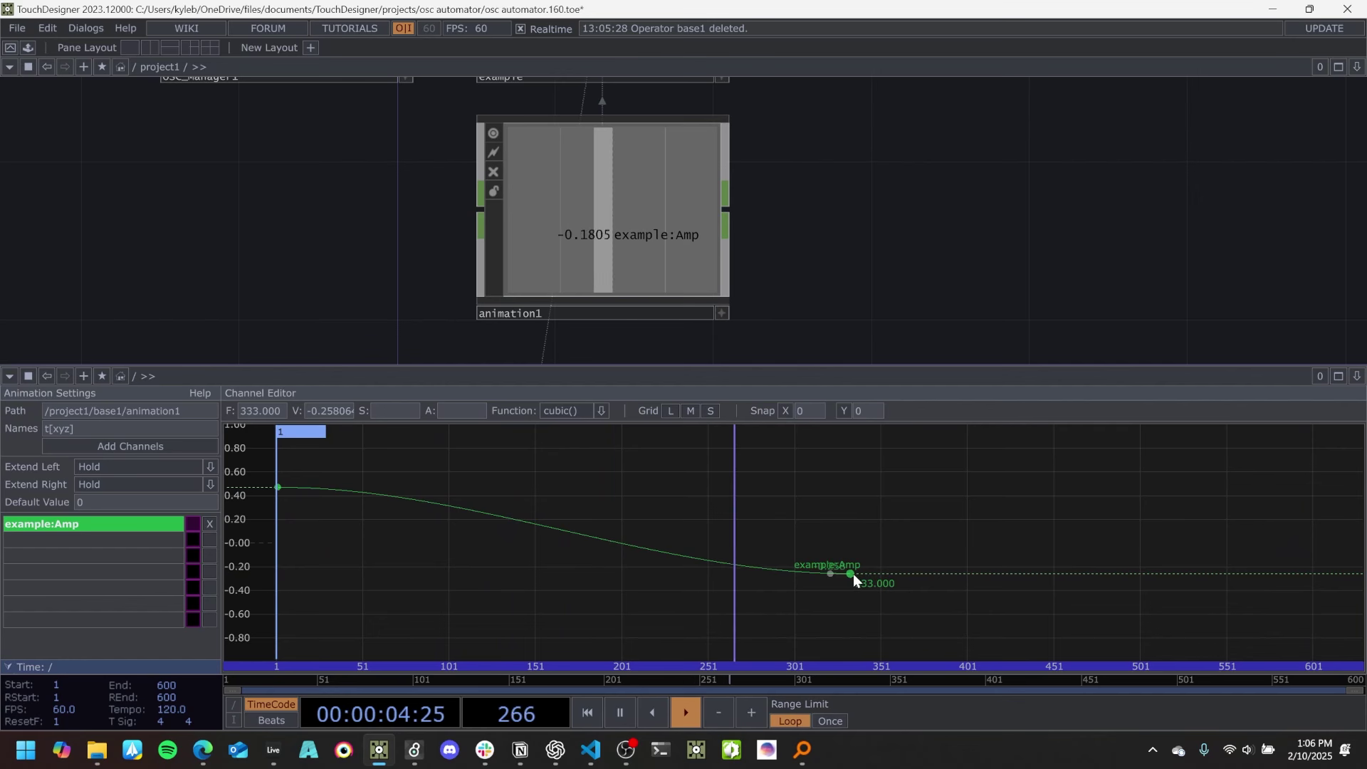
pyautogui.moveTo(853, 574); pyautogui.dragTo(916, 574)
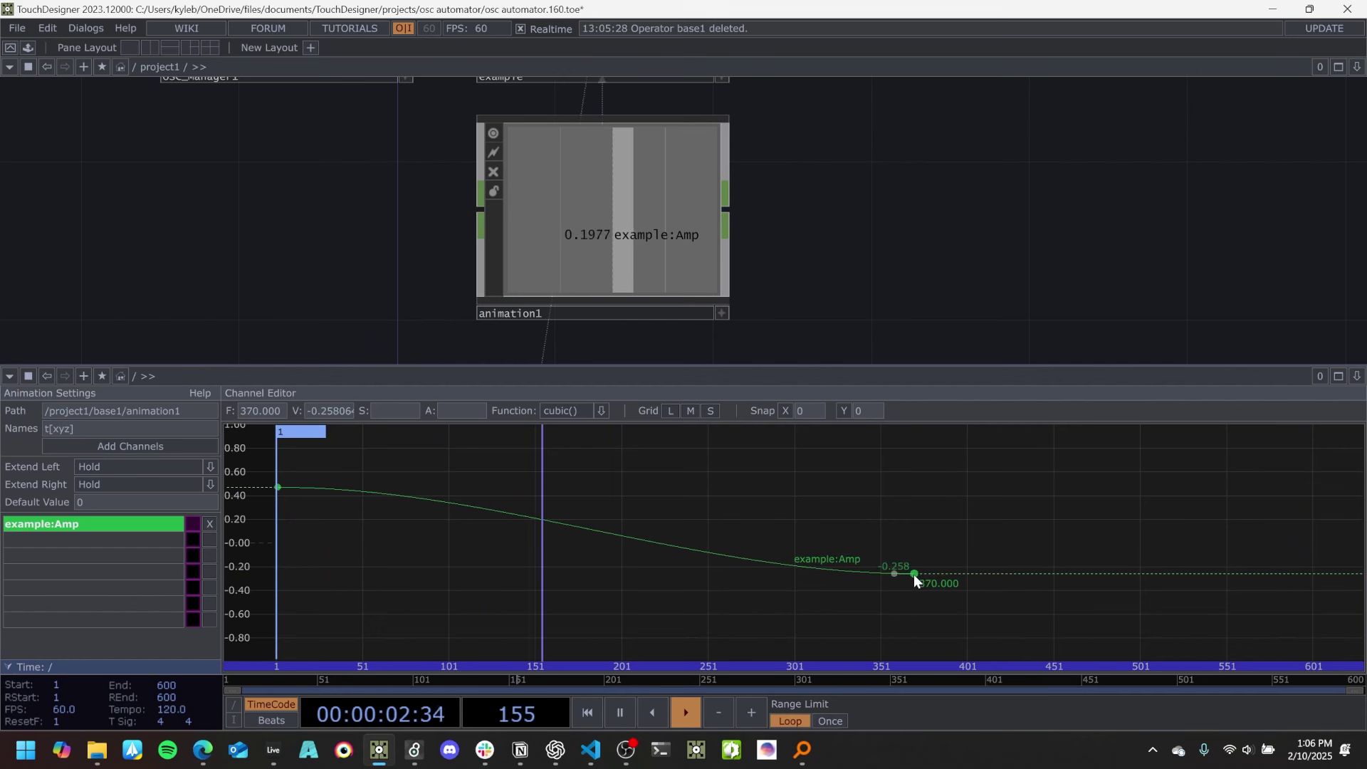
pyautogui.moveTo(915, 574); pyautogui.dragTo(997, 609)
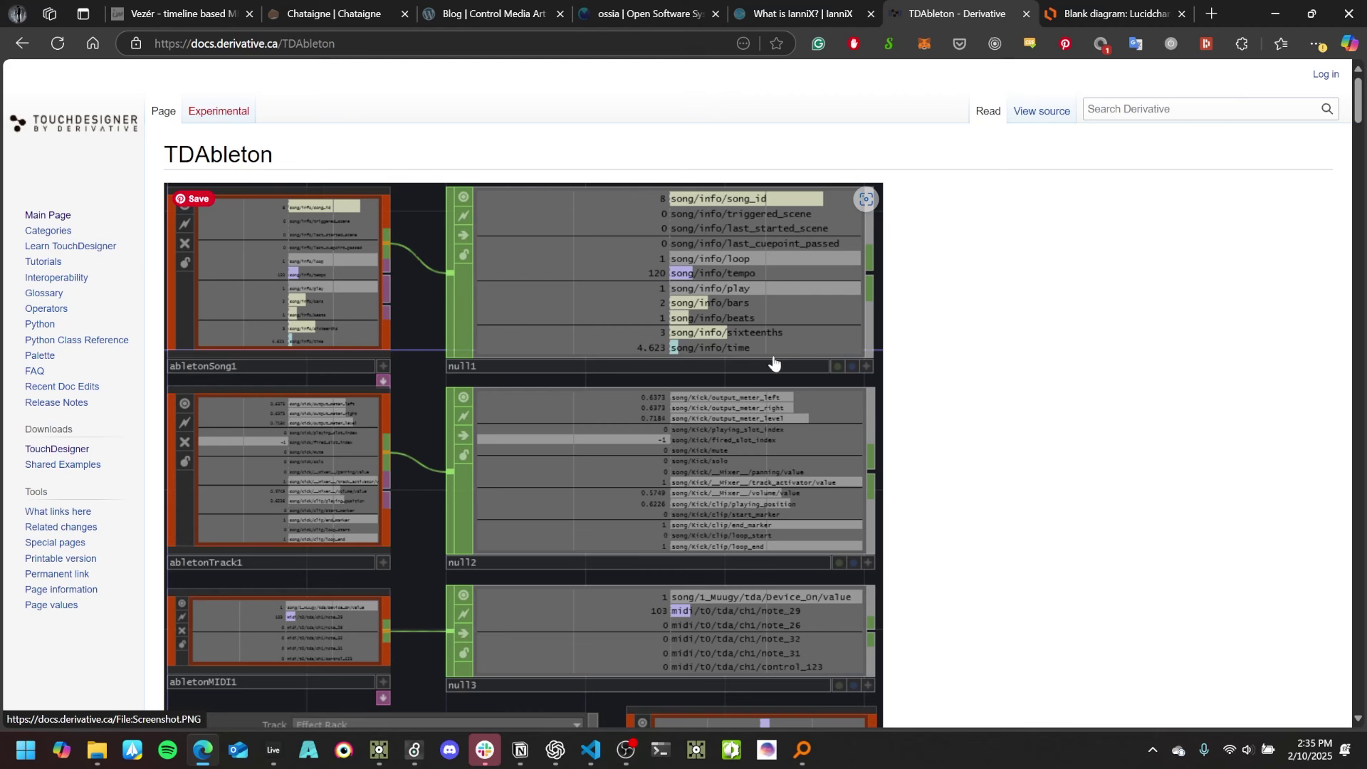
# Switch to Notion and go through the points on the TDAbleton vs OSC Automator page.
pyautogui.hotkey('alt', 'Tab')
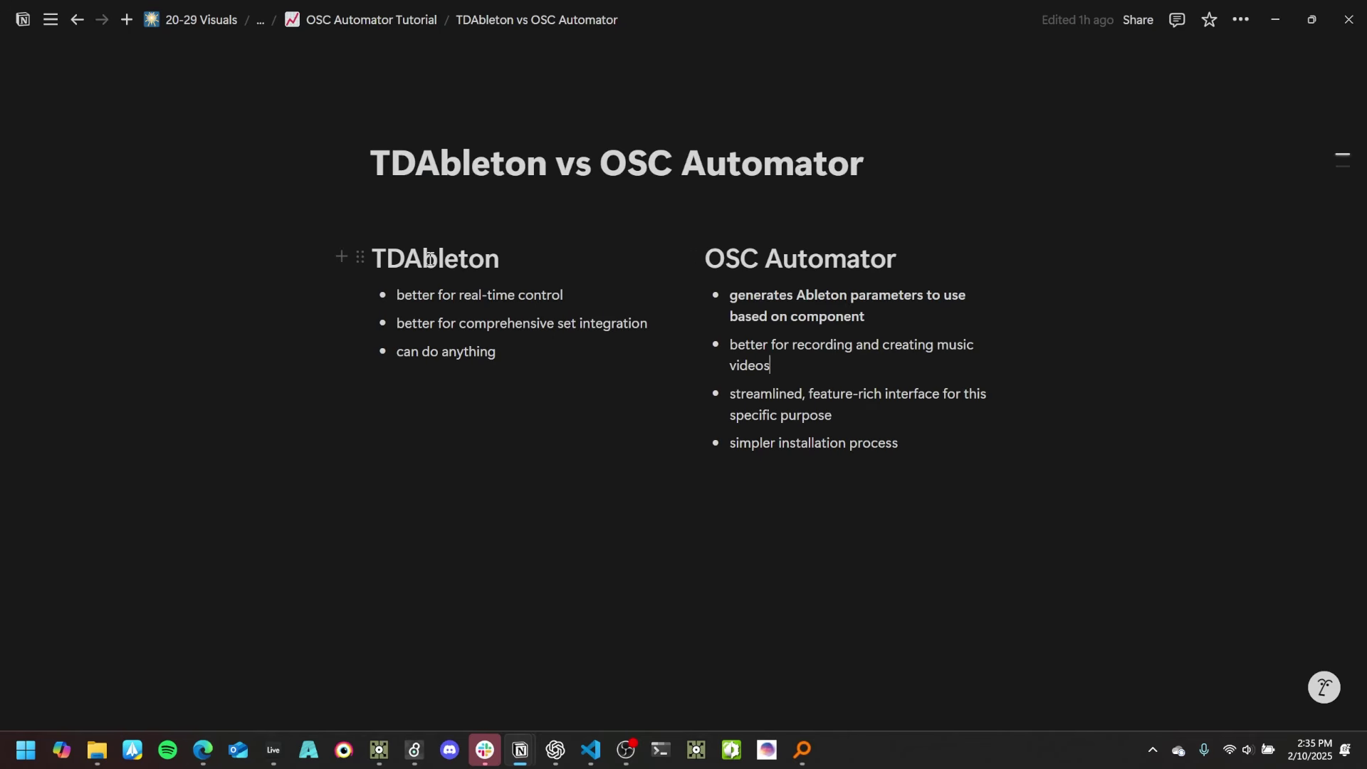
pyautogui.doubleClick(476, 269)
pyautogui.click(580, 318)
pyautogui.click(560, 359)
pyautogui.click(943, 430)
# Look at the TD Example Automator device in Ableton Live, and return to the TDAbleton vs OSC Automator notes in Notion.
pyautogui.hotkey('alt', 'Tab')
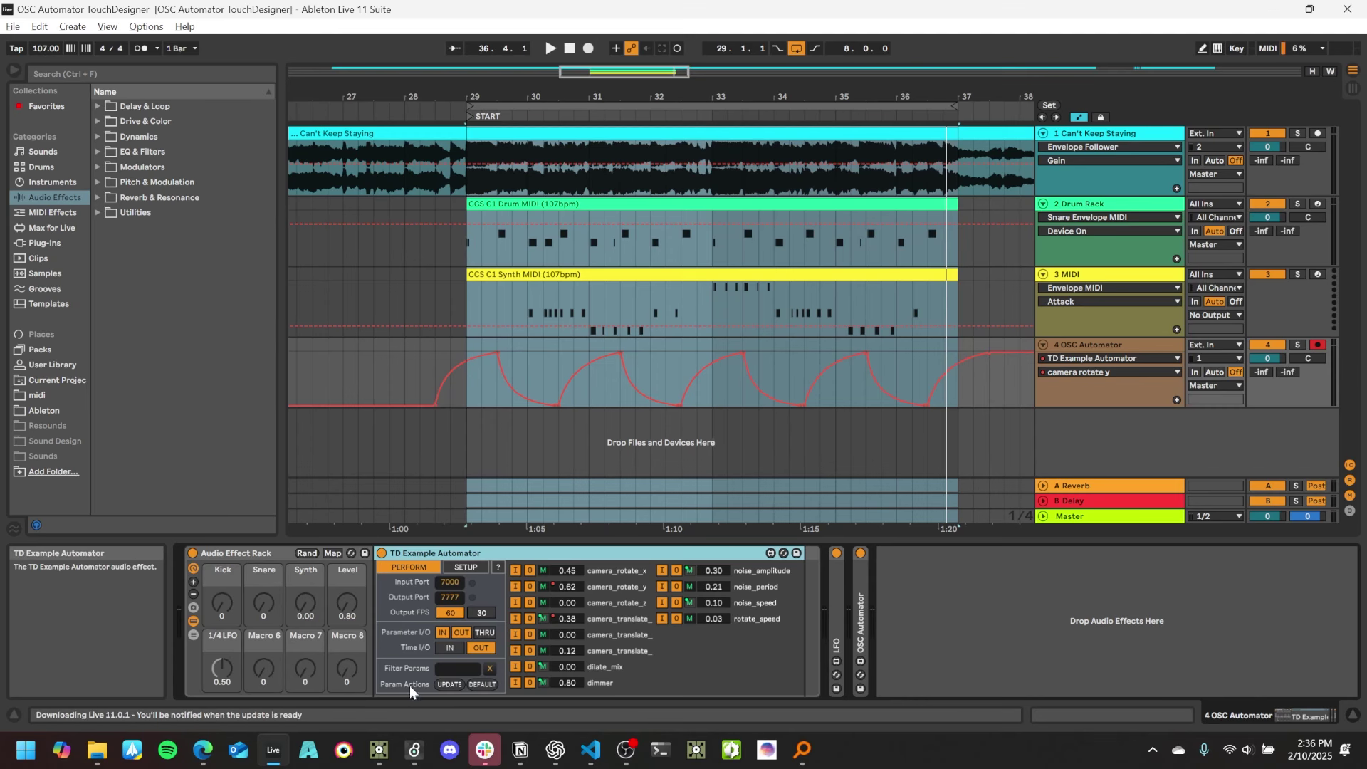
pyautogui.hotkey('alt', 'Tab')
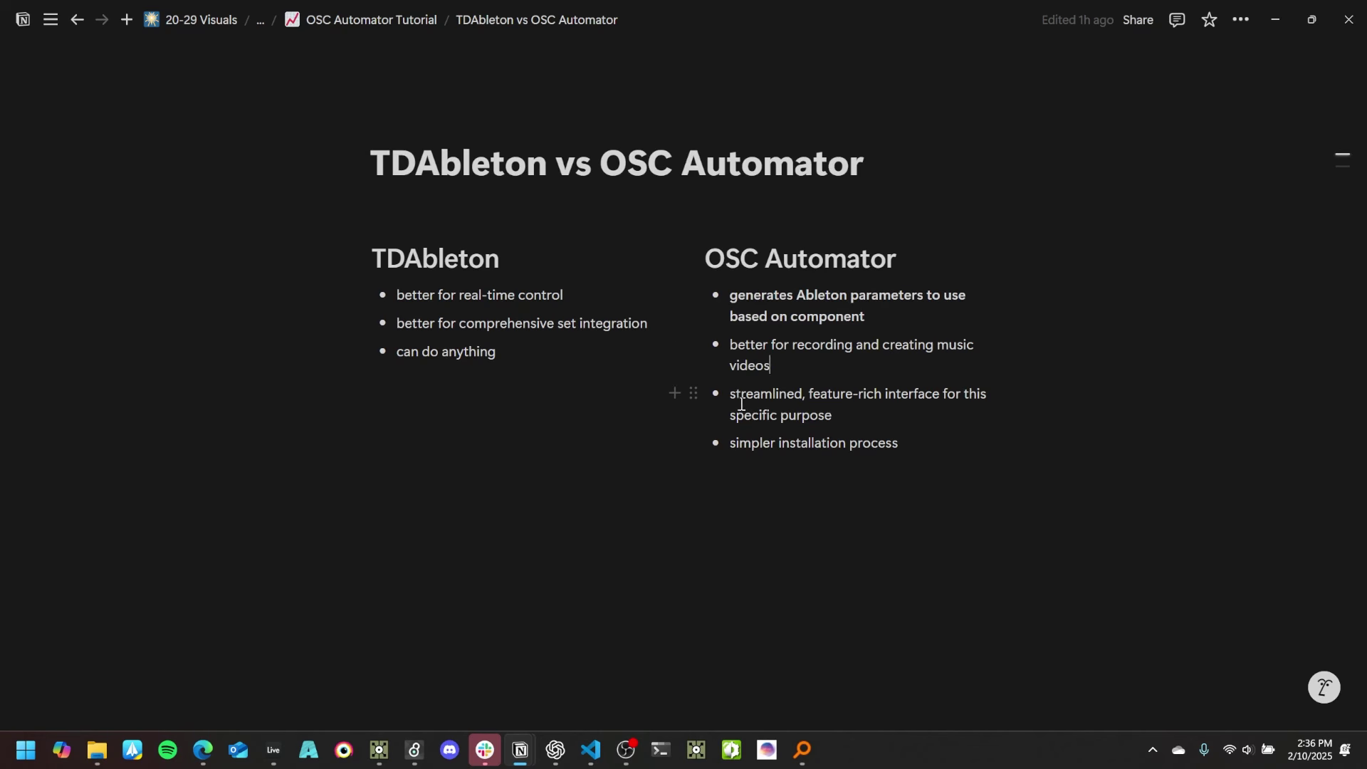
pyautogui.click(868, 372)
pyautogui.click(562, 367)
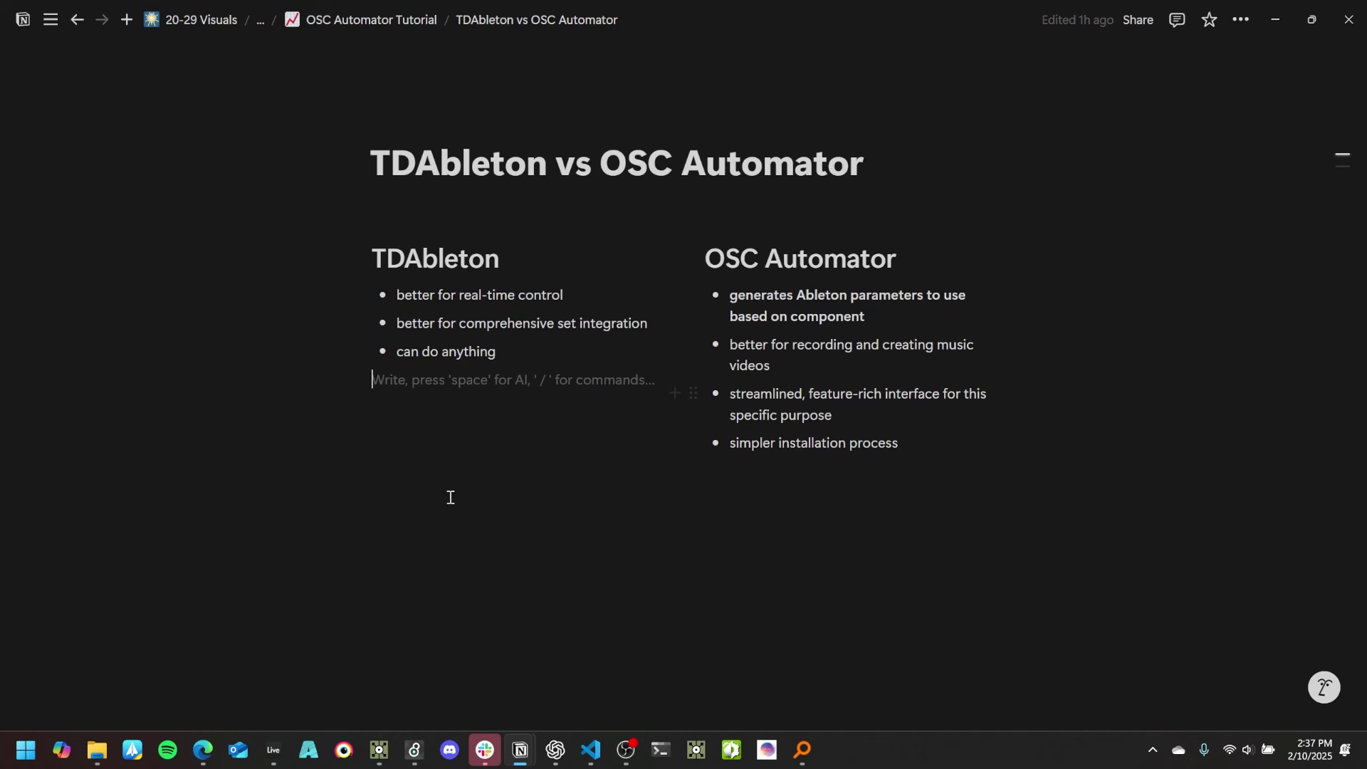
pyautogui.click(527, 355)
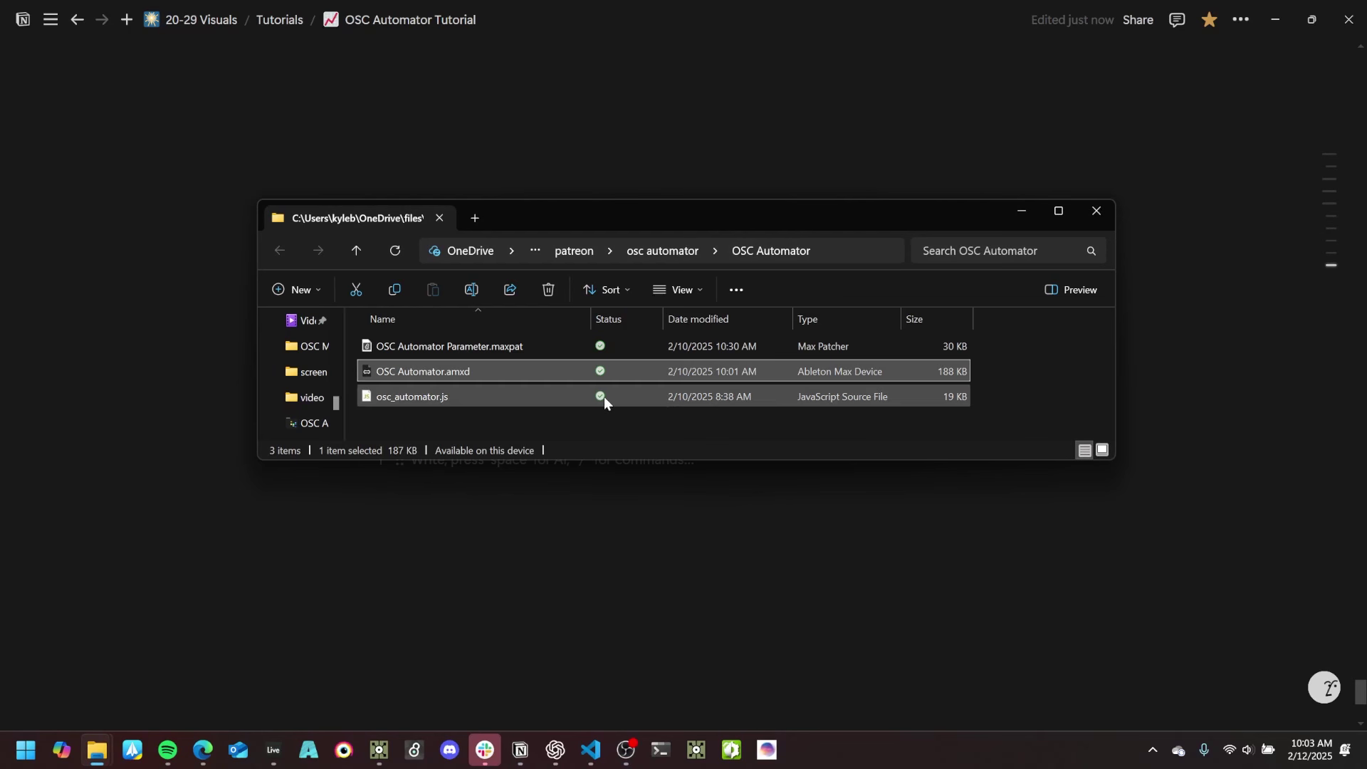
# Clear the file selection in the OSC Automator folder.
pyautogui.click(510, 421)
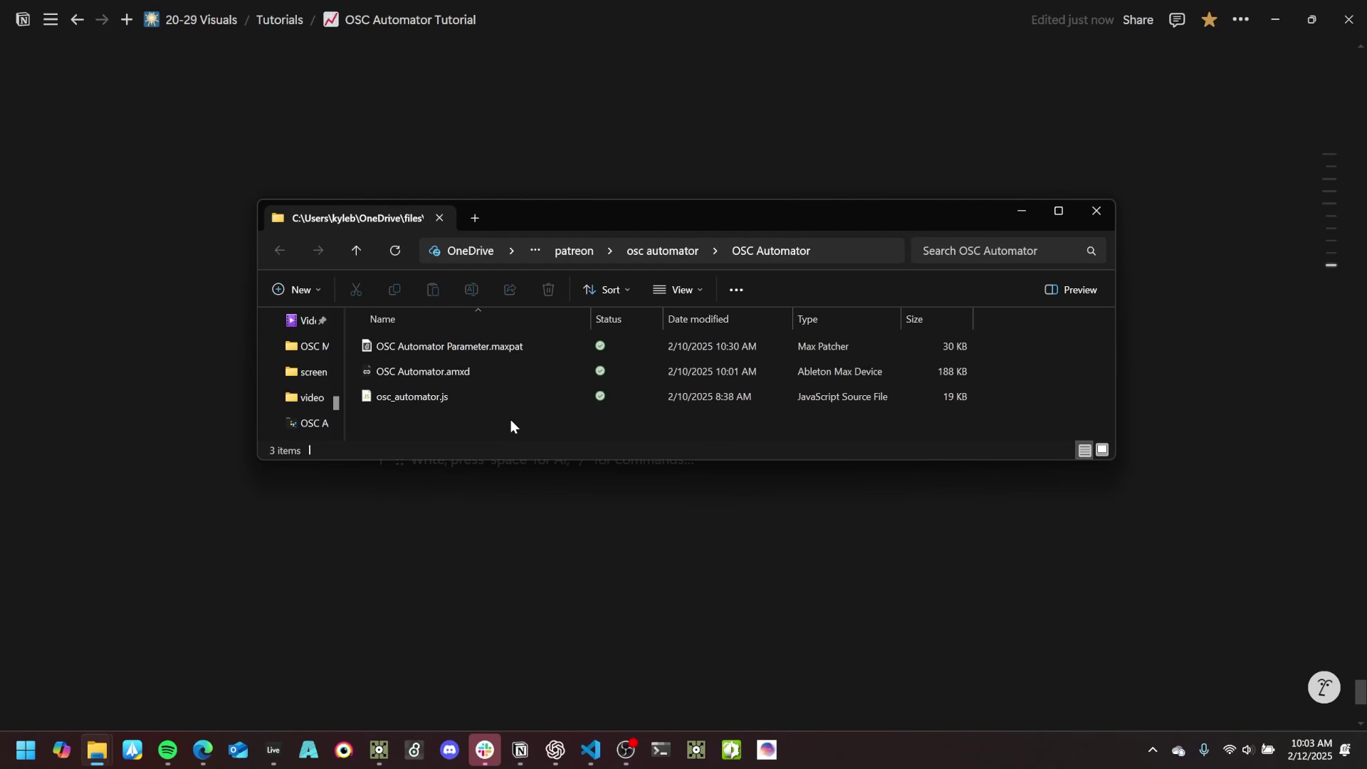
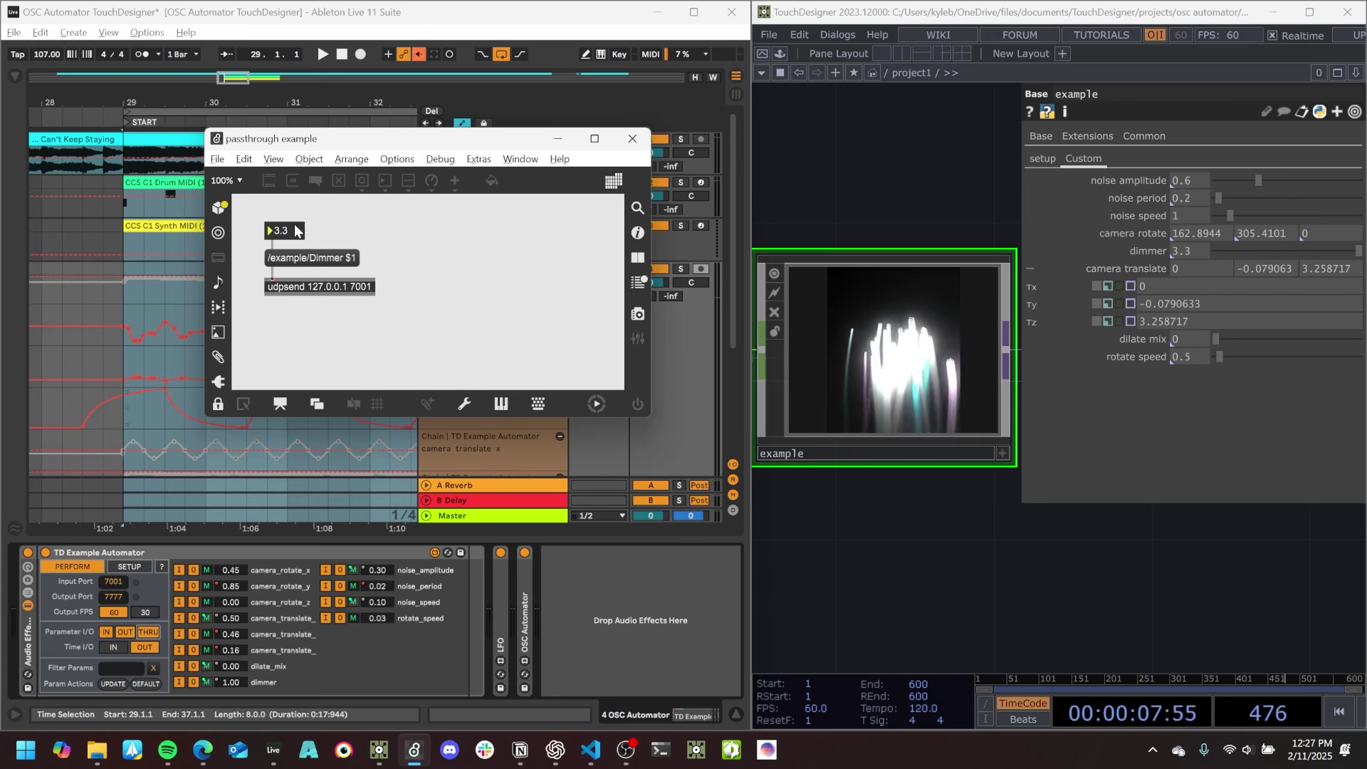
# Raise the value sent to /example/Dimmer in the passthrough example Max patch.
pyautogui.moveTo(297, 237); pyautogui.dragTo(296, 206)
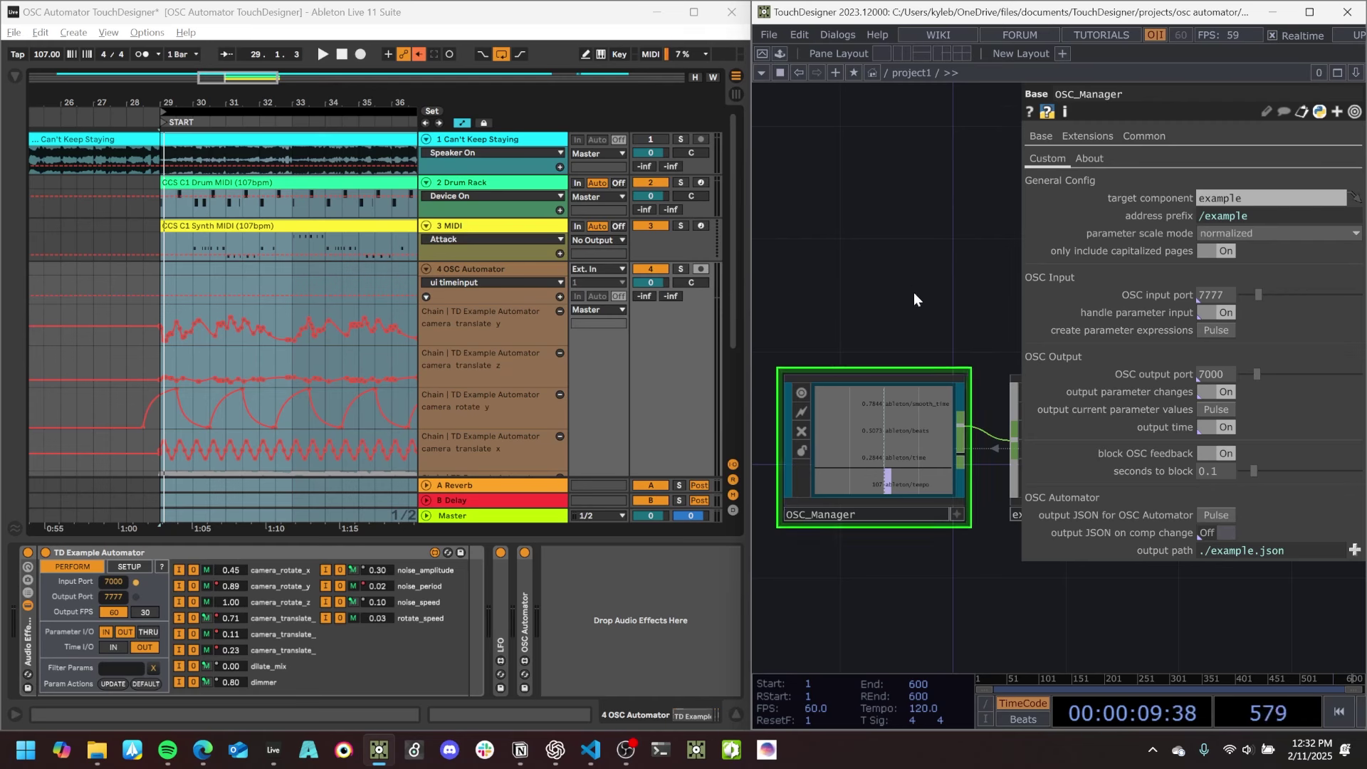
# Play the Ableton arrangement from bar 29 while watching the time, beats and tempo channels of OSC_Manager, and stop playback.
pyautogui.moveTo(913, 292); pyautogui.dragTo(920, 265)
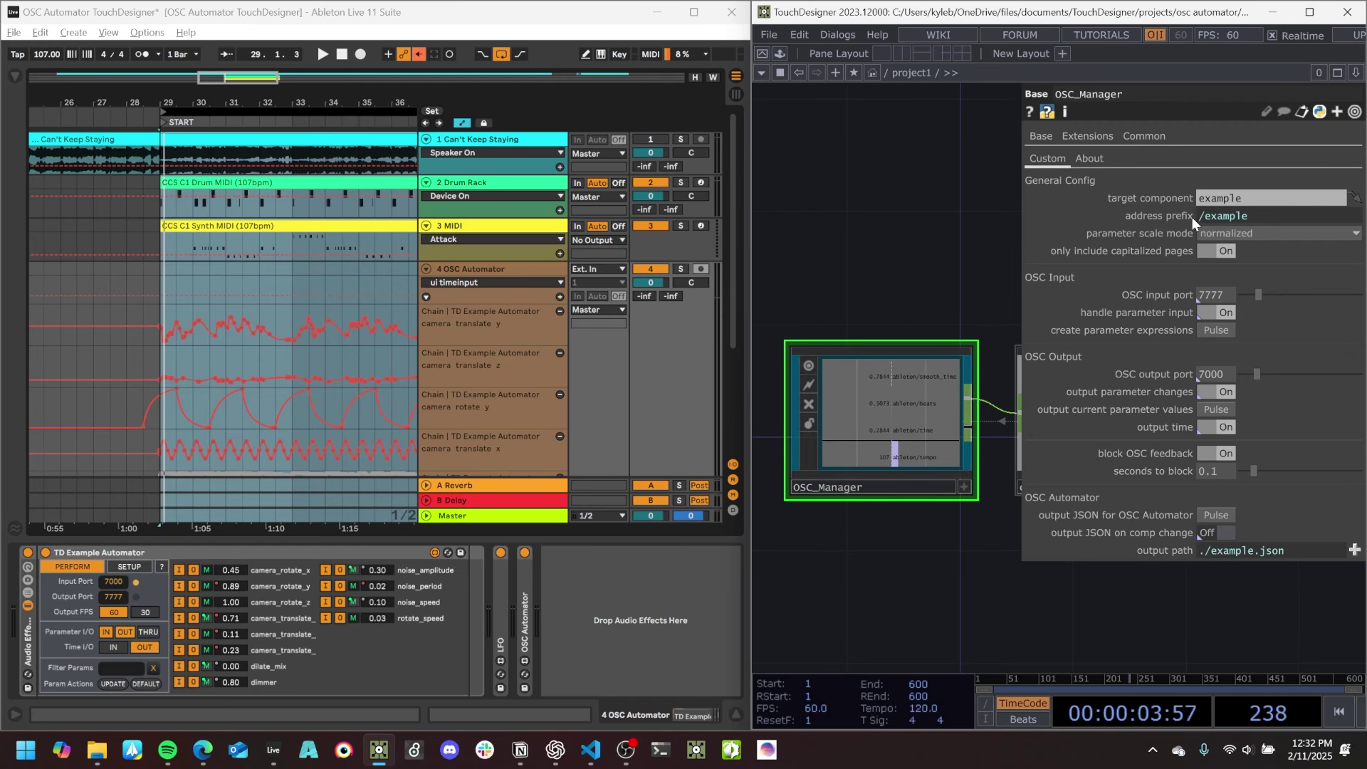
pyautogui.moveTo(932, 604); pyautogui.dragTo(932, 609)
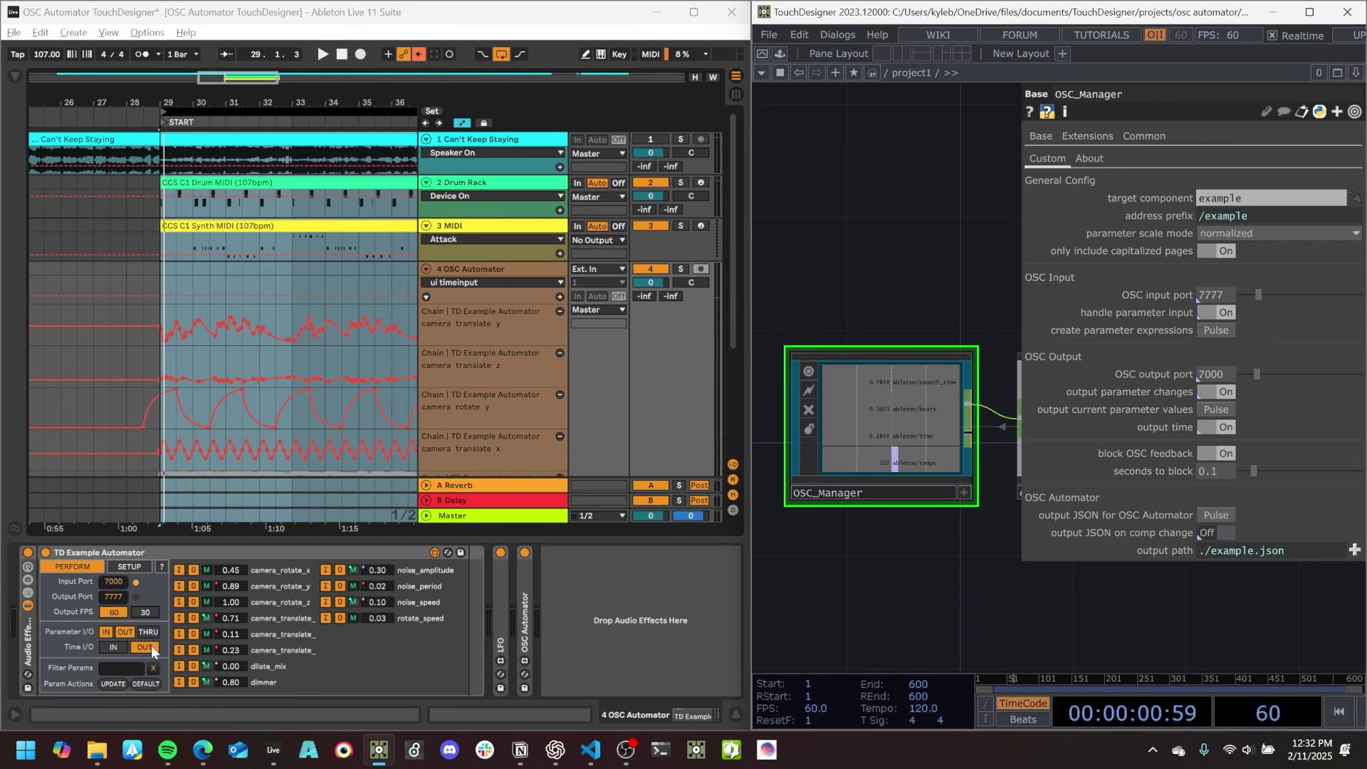
pyautogui.click(229, 112)
pyautogui.press('space')
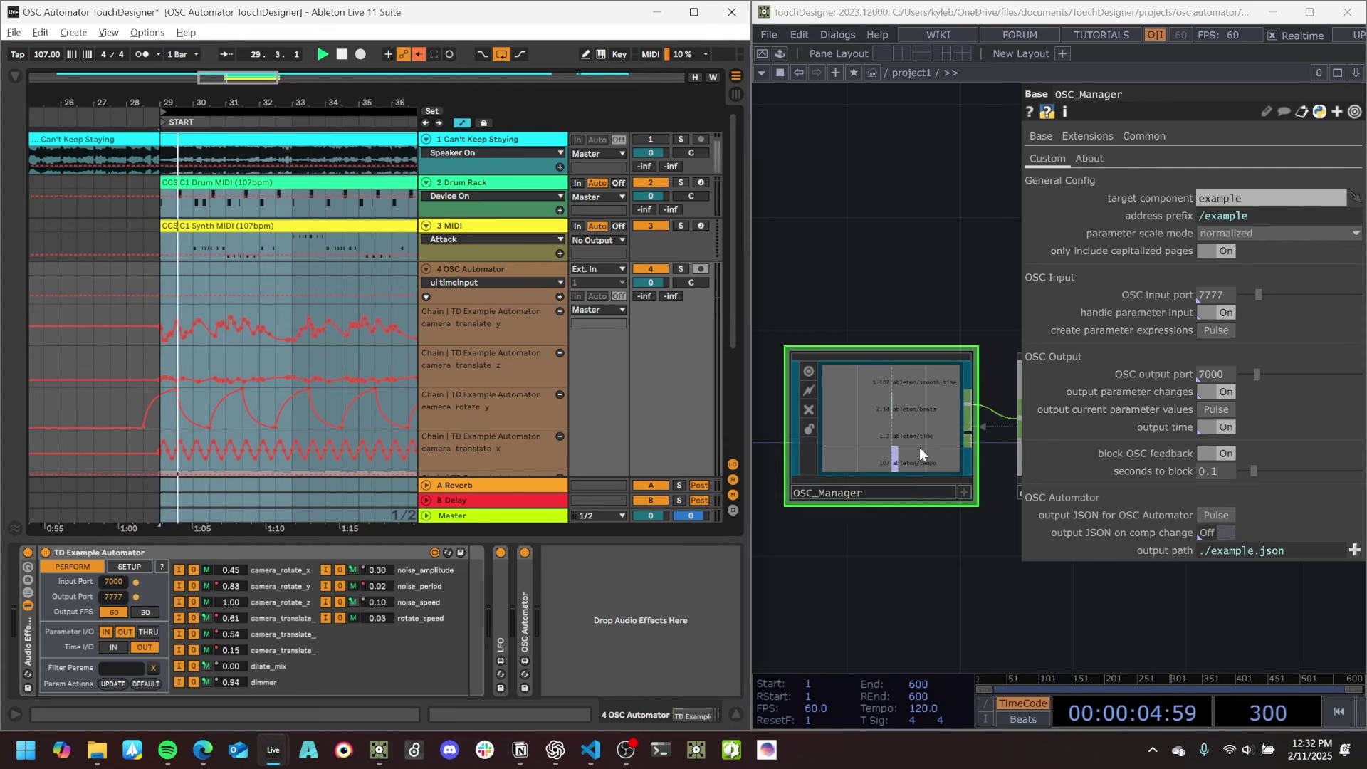
pyautogui.scroll(2, 919, 449)
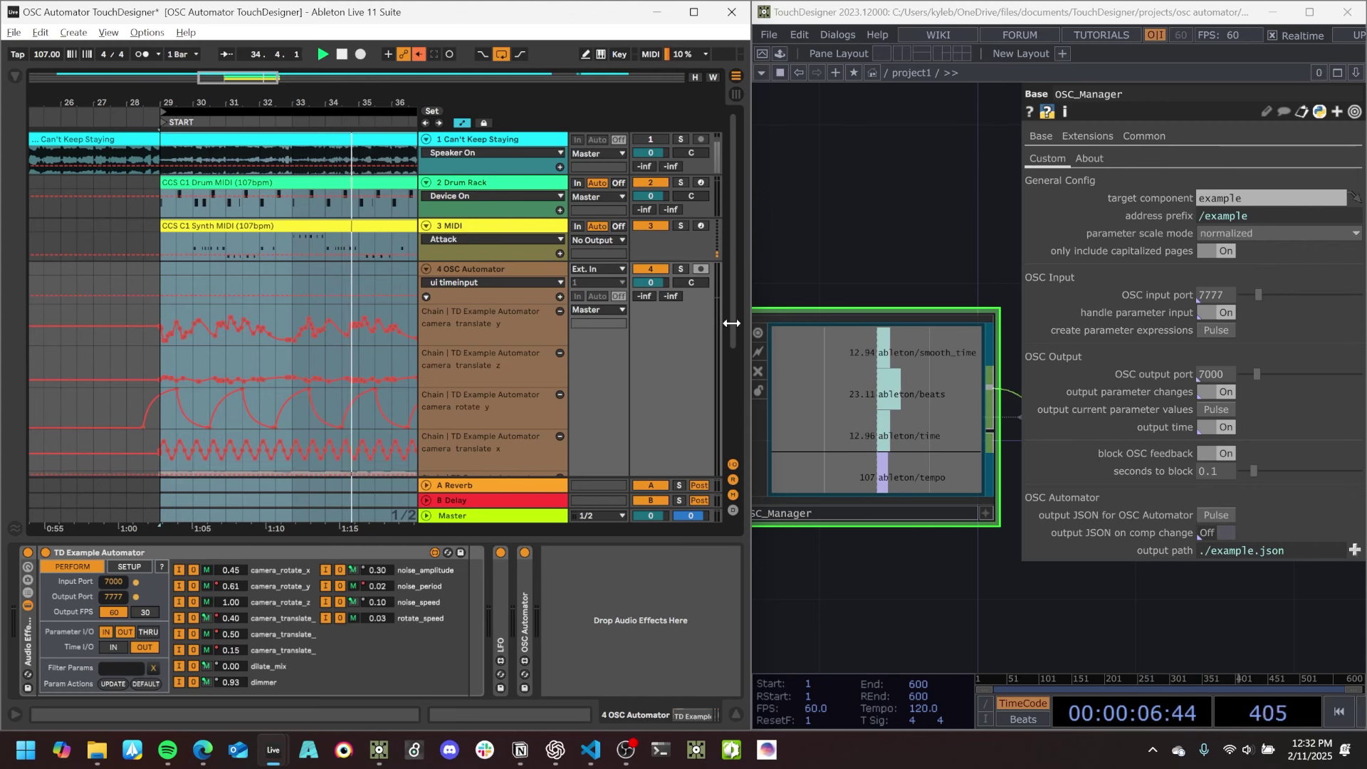
pyautogui.press('space')
pyautogui.click(959, 498)
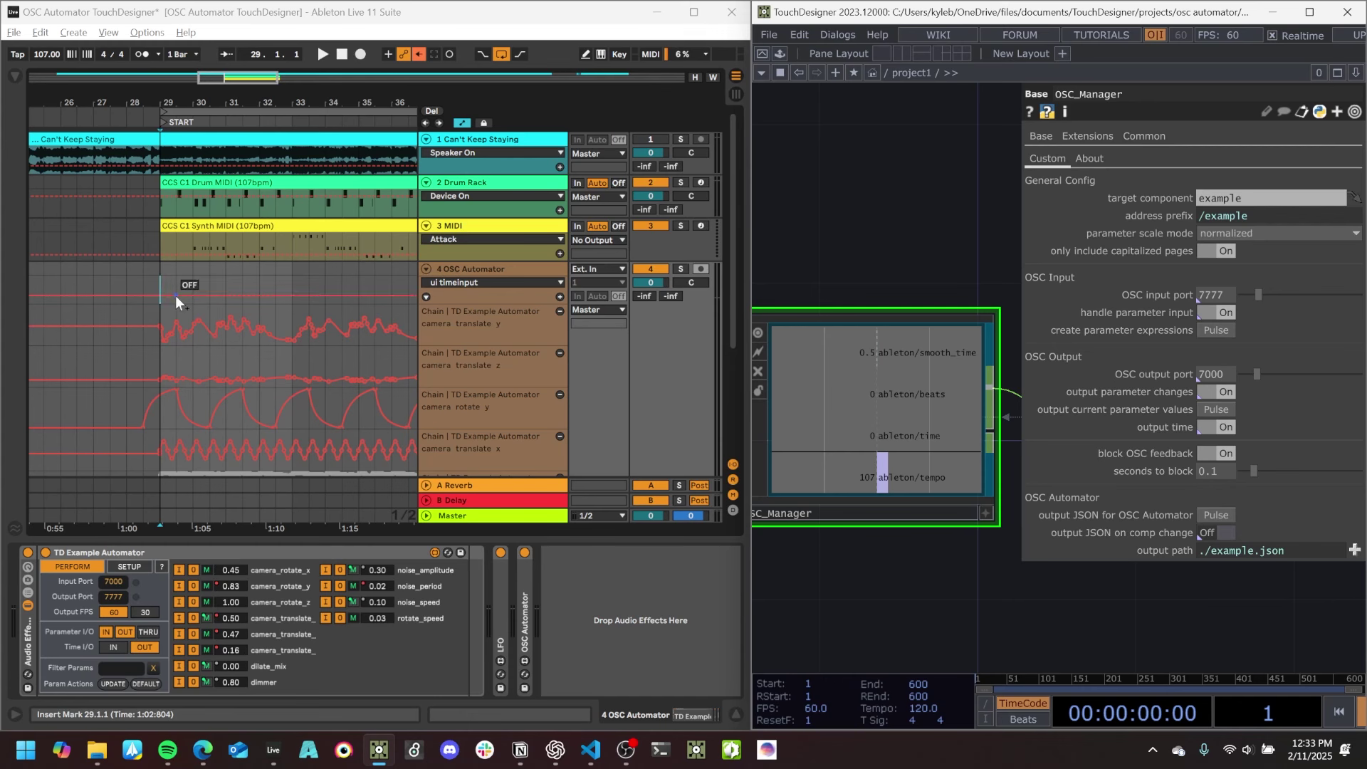
# Enable time input on the TD Example Automator and start the TouchDesigner timeline.
pyautogui.click(112, 647)
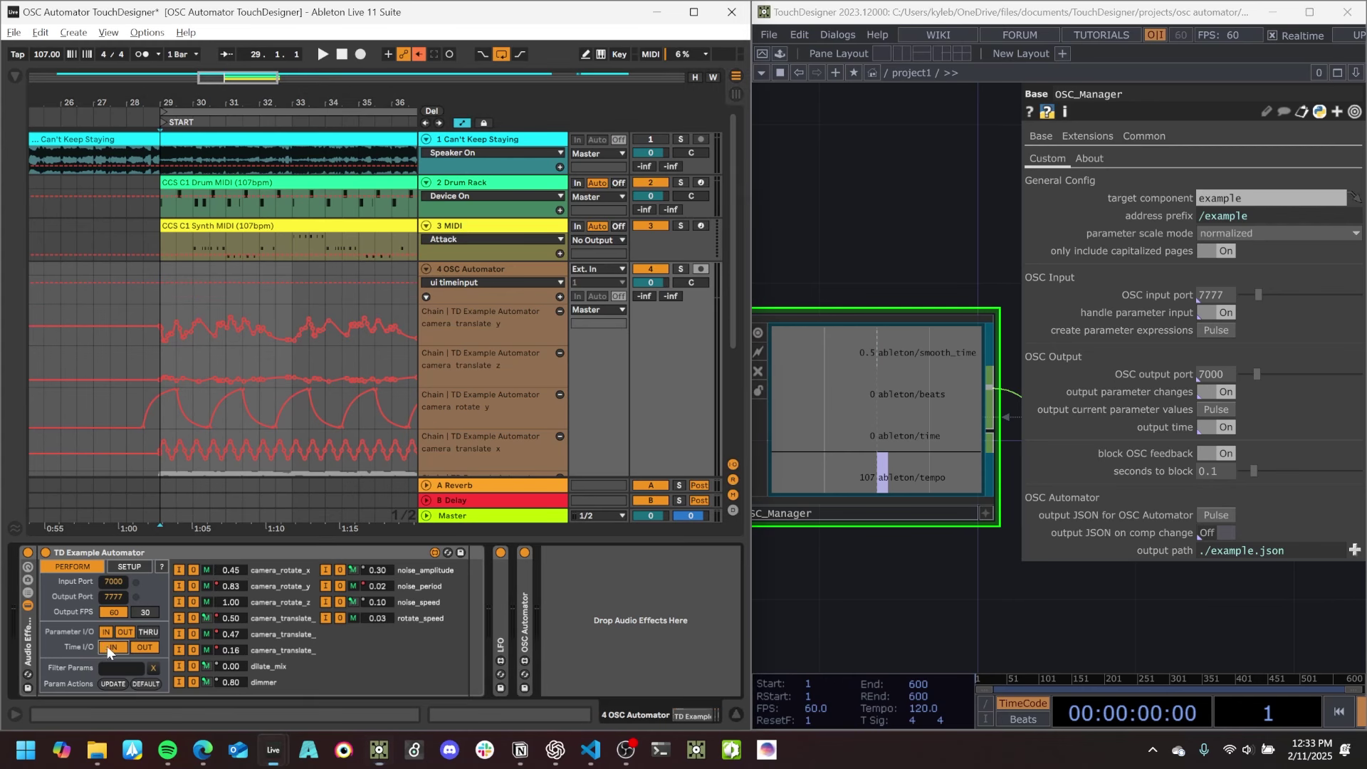
pyautogui.click(1278, 310)
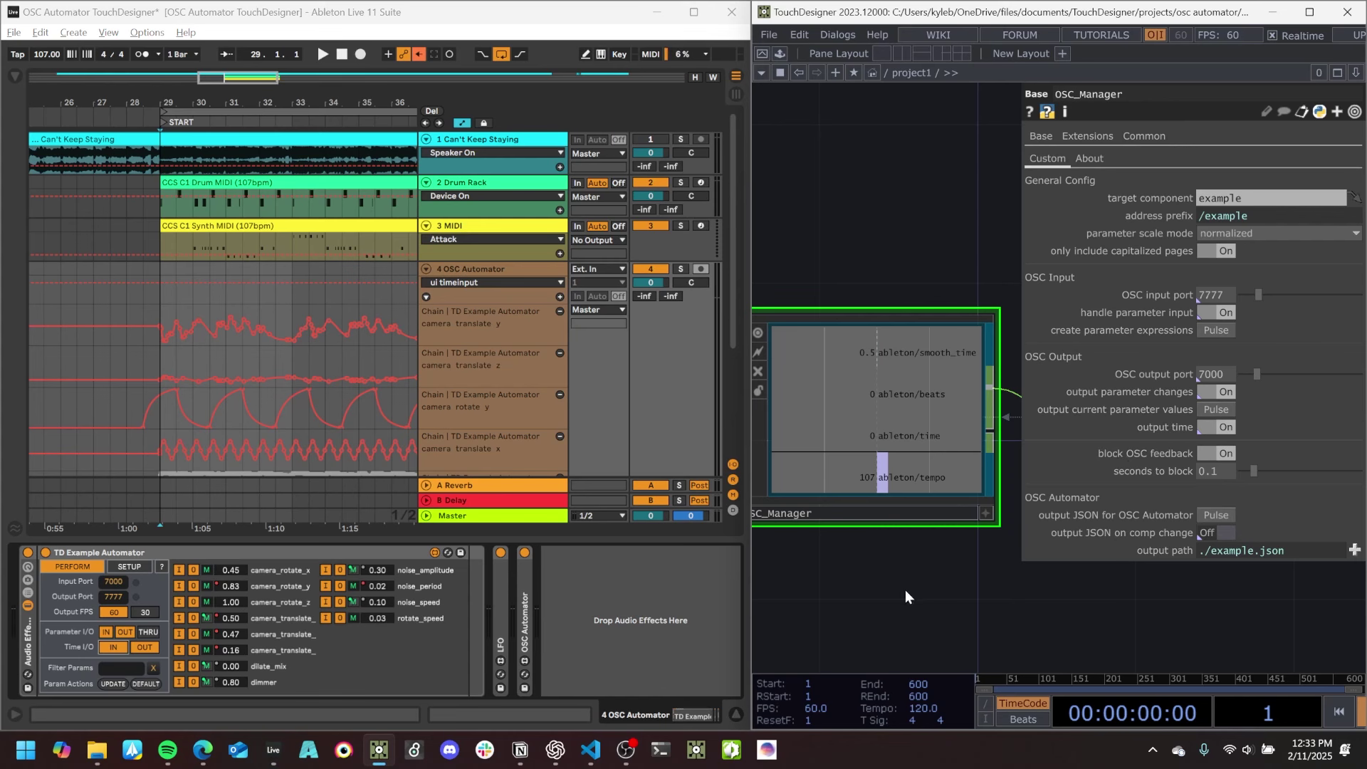
pyautogui.press('space')
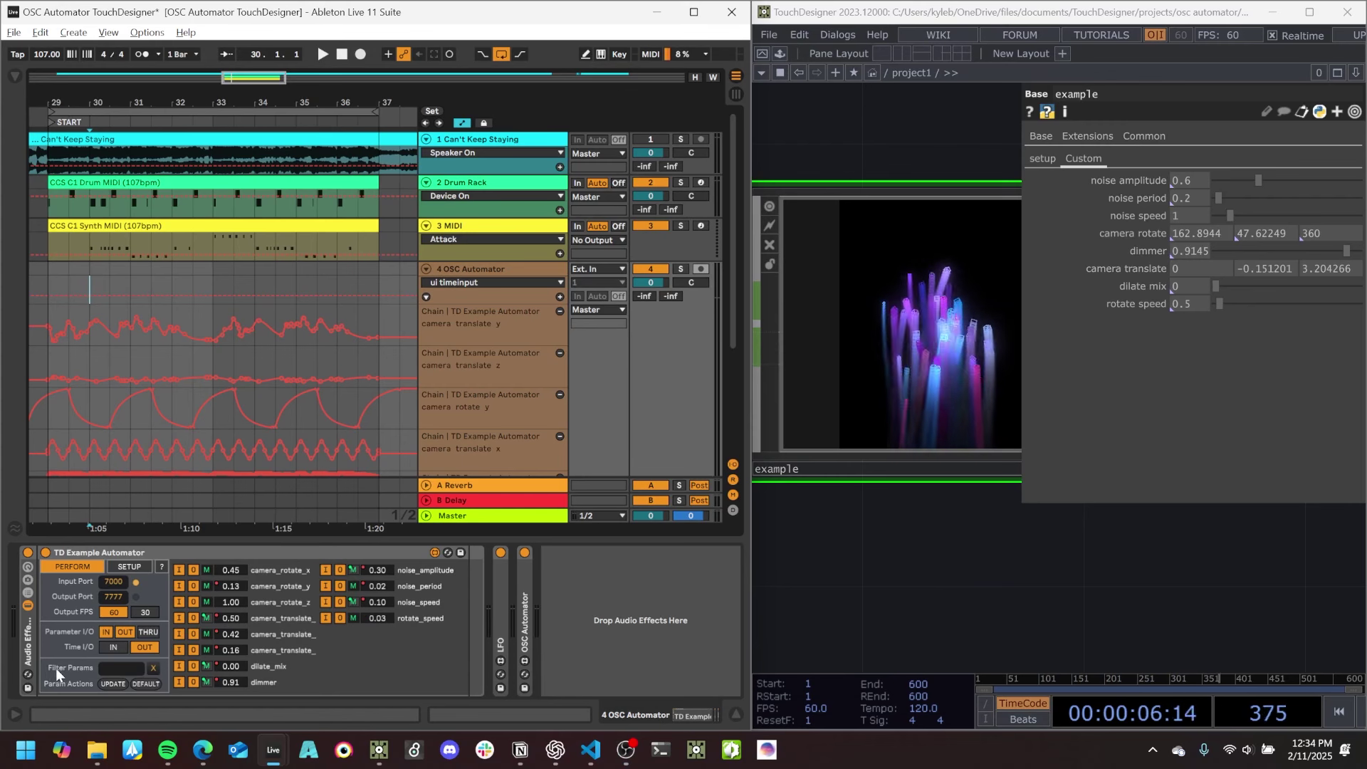
# Filter the TD Example Automator parameters by "cam" and by "transla", and clear the filter.
pyautogui.click(115, 669)
pyautogui.write('cam')
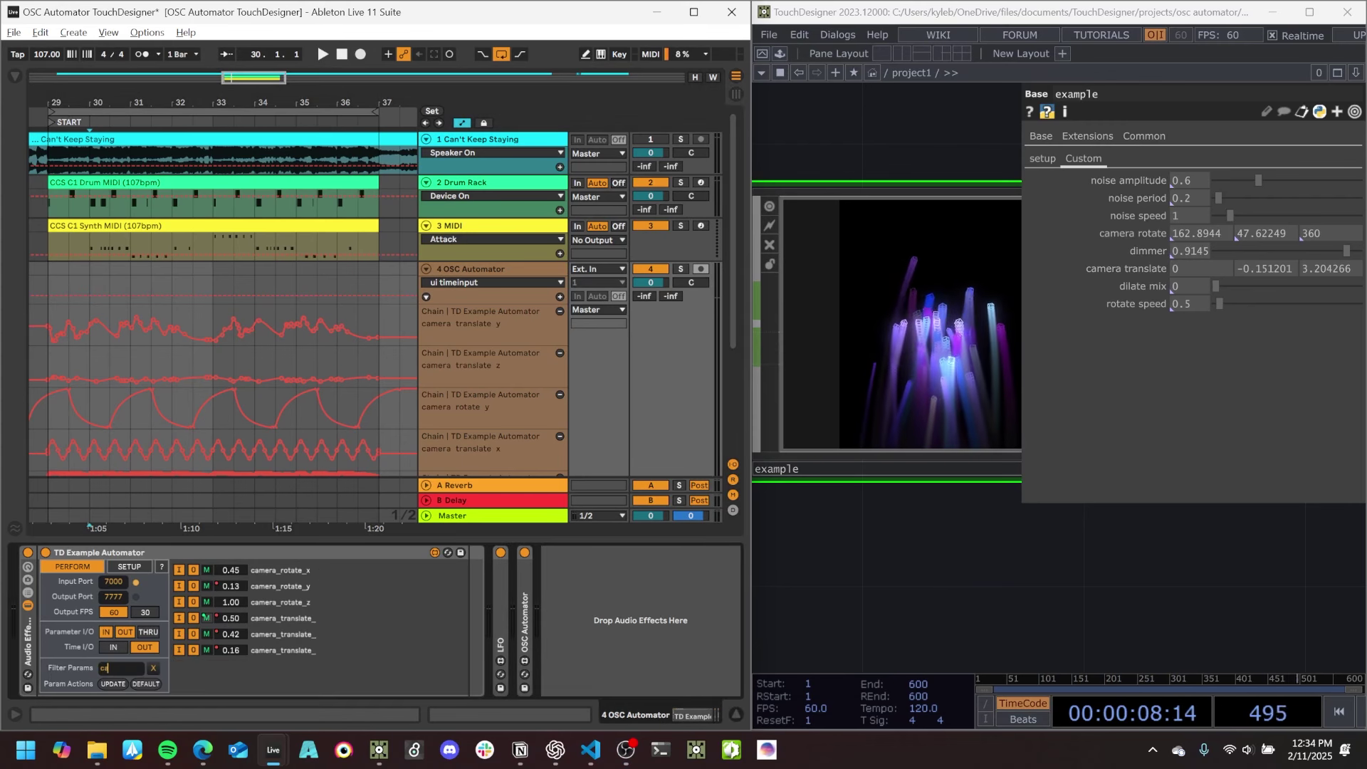
pyautogui.press('BackSpace')
pyautogui.press('BackSpace')
pyautogui.press('BackSpace')
pyautogui.write('transla')
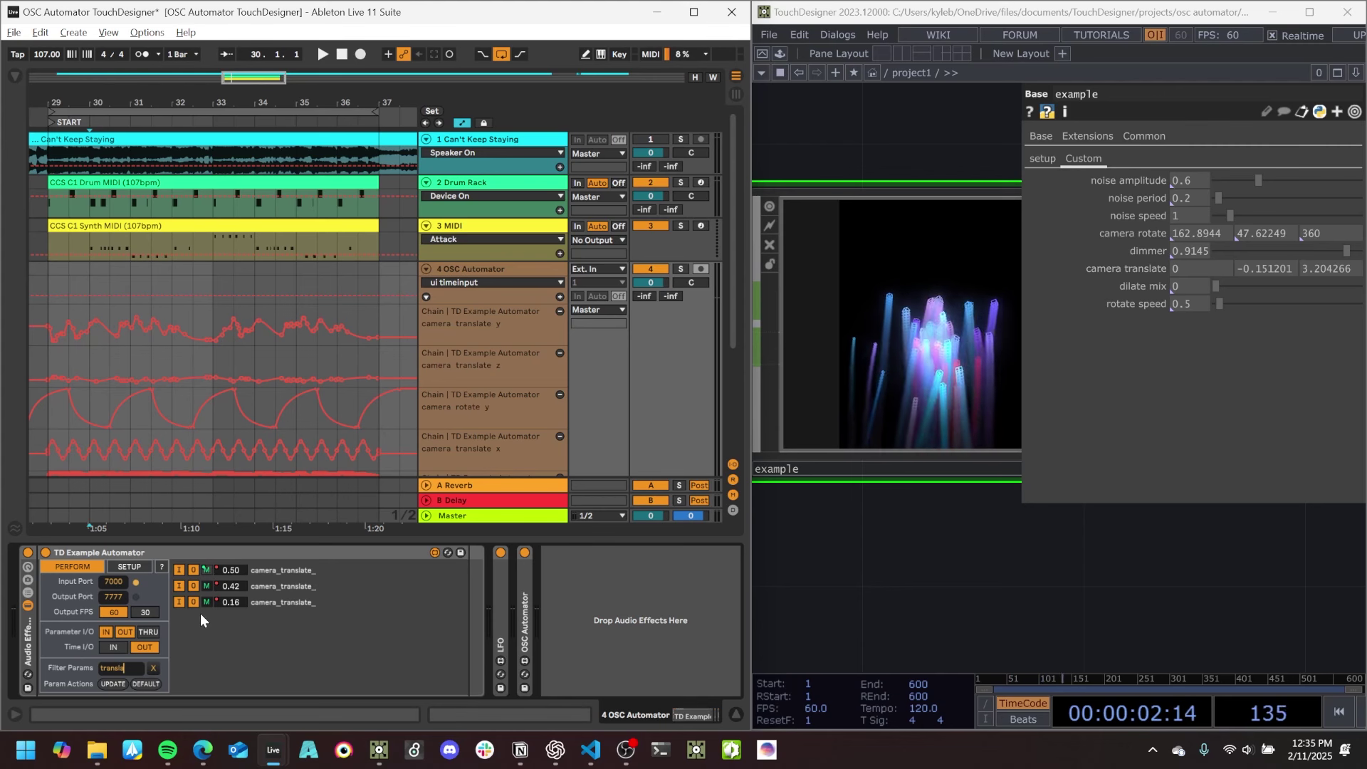
pyautogui.click(153, 668)
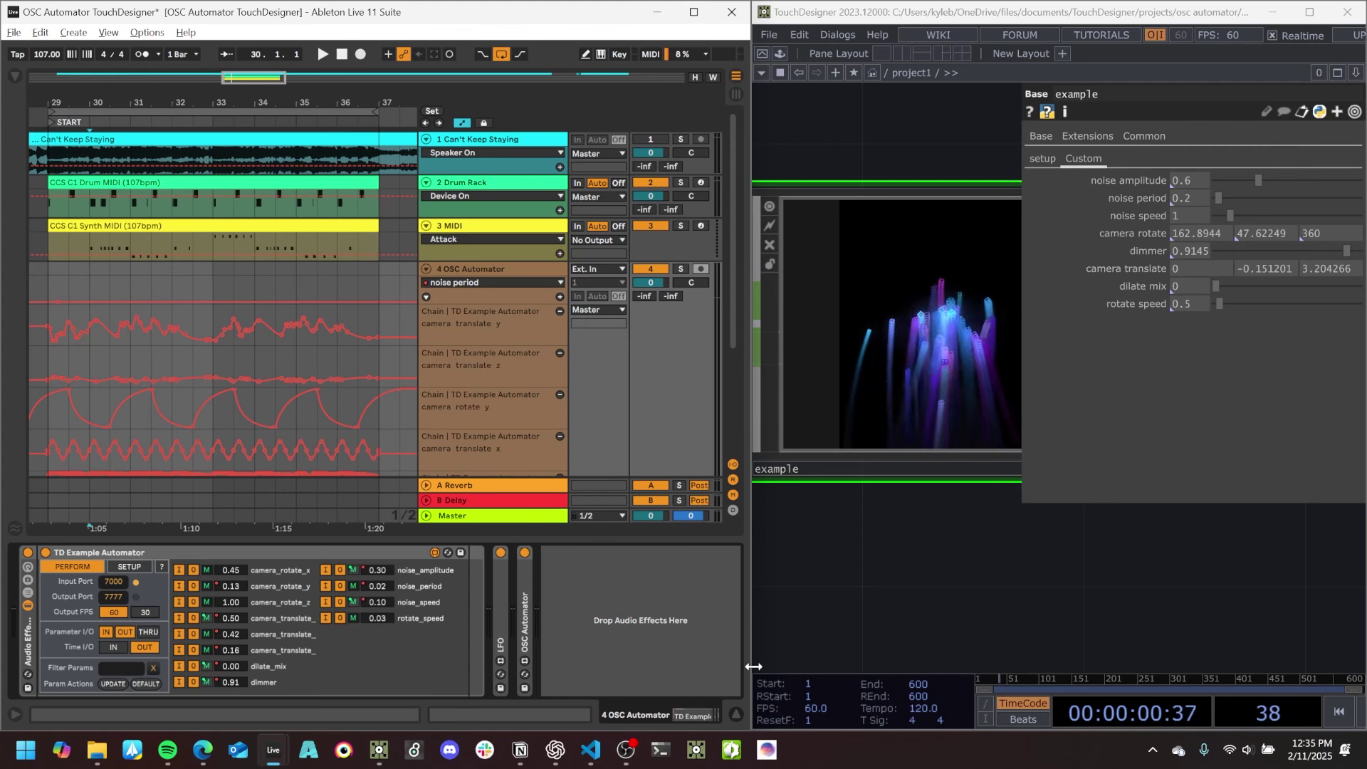
# Filter the device parameters by "noise" and try raising the noise period automation after bar 30.
pyautogui.click(122, 668)
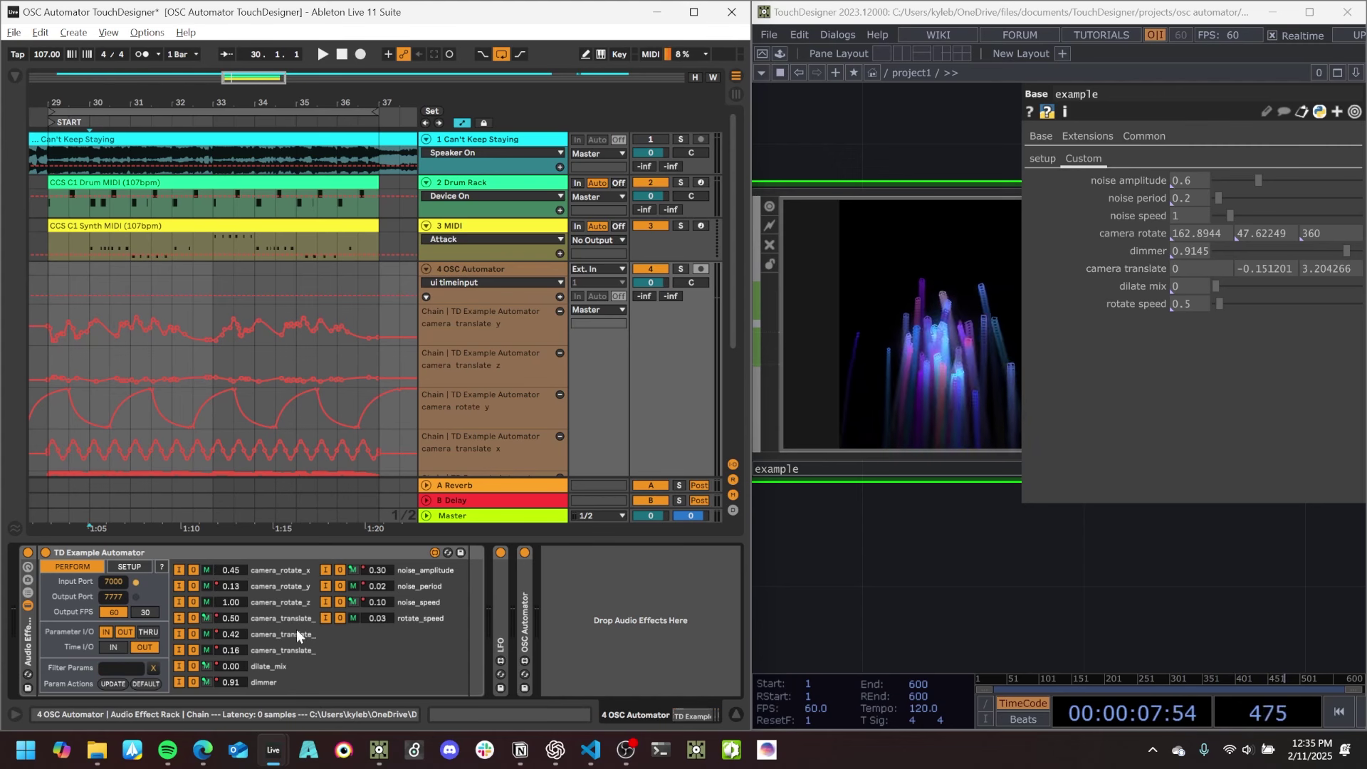
pyautogui.write('noise')
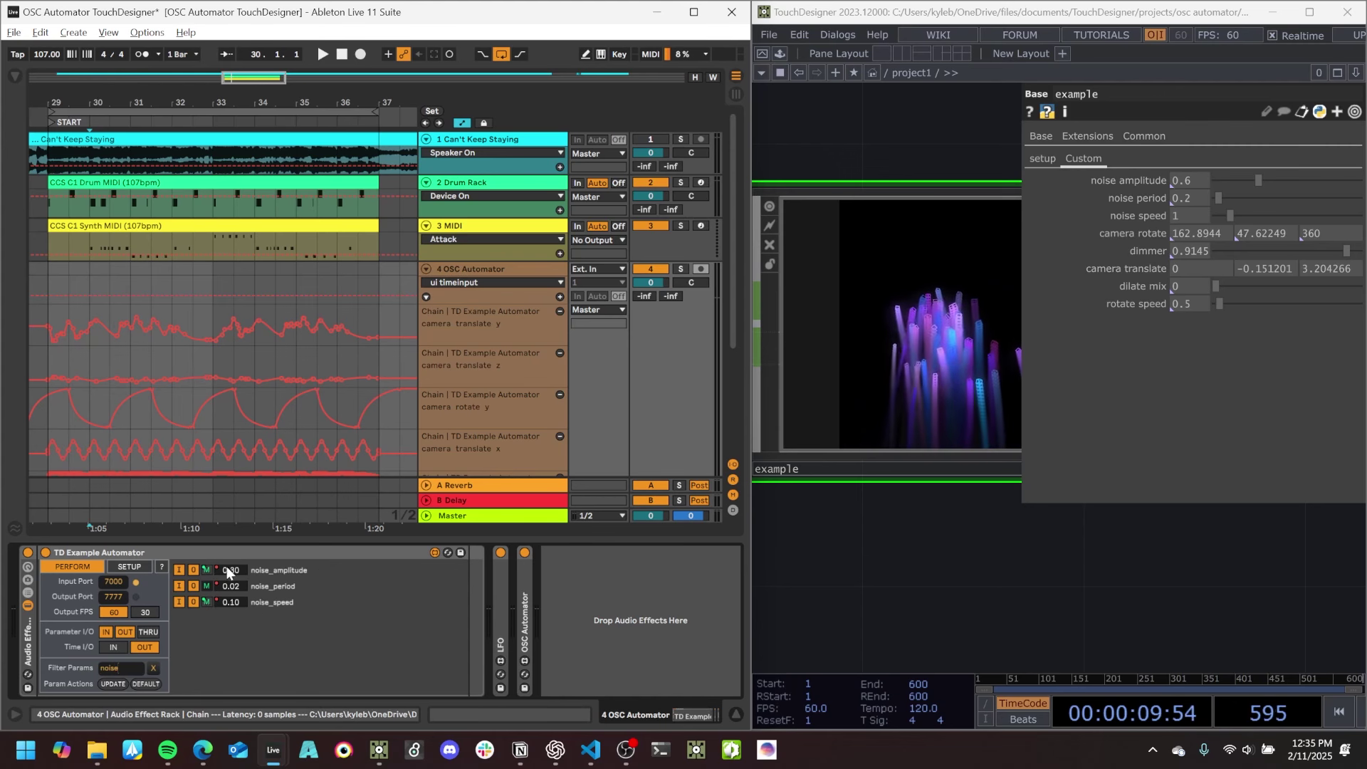
pyautogui.click(107, 299)
pyautogui.moveTo(109, 300); pyautogui.dragTo(109, 279)
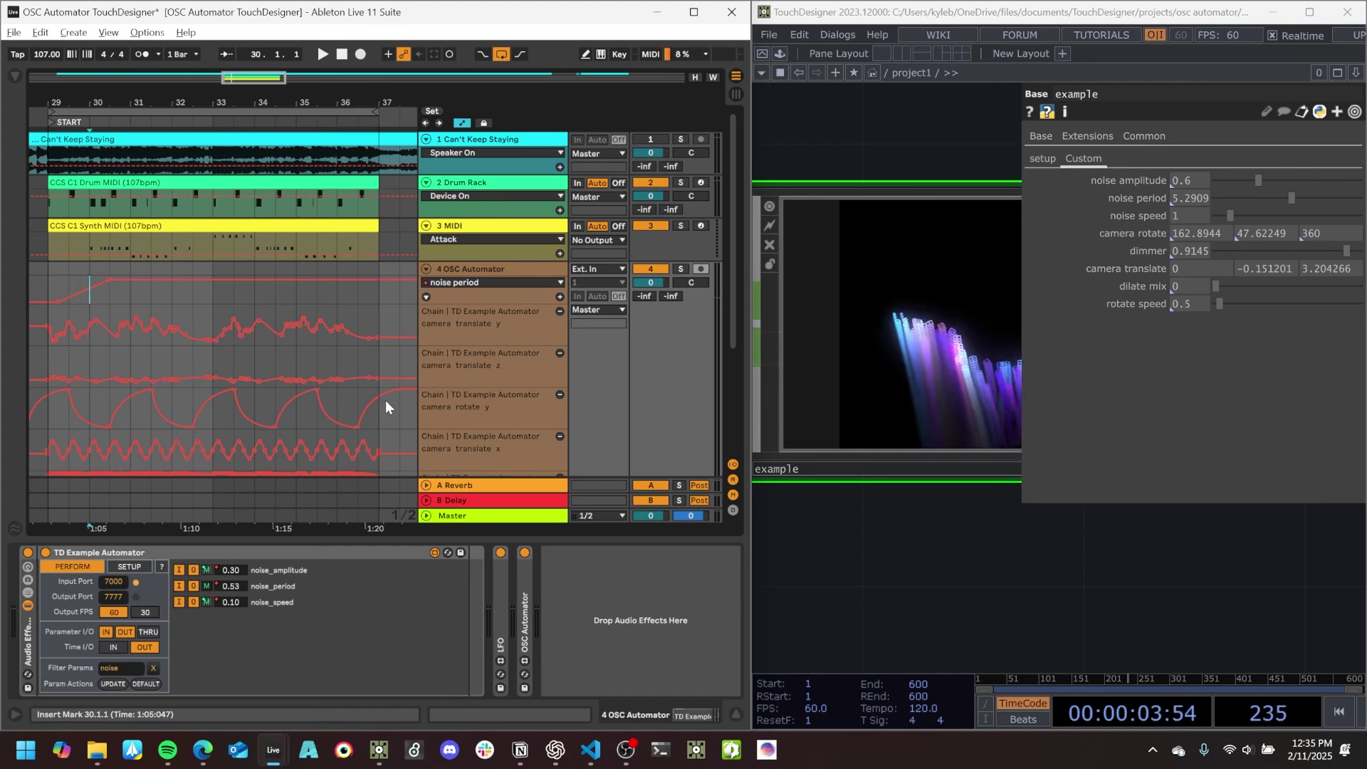
pyautogui.hotkey('ctrl', 'z')
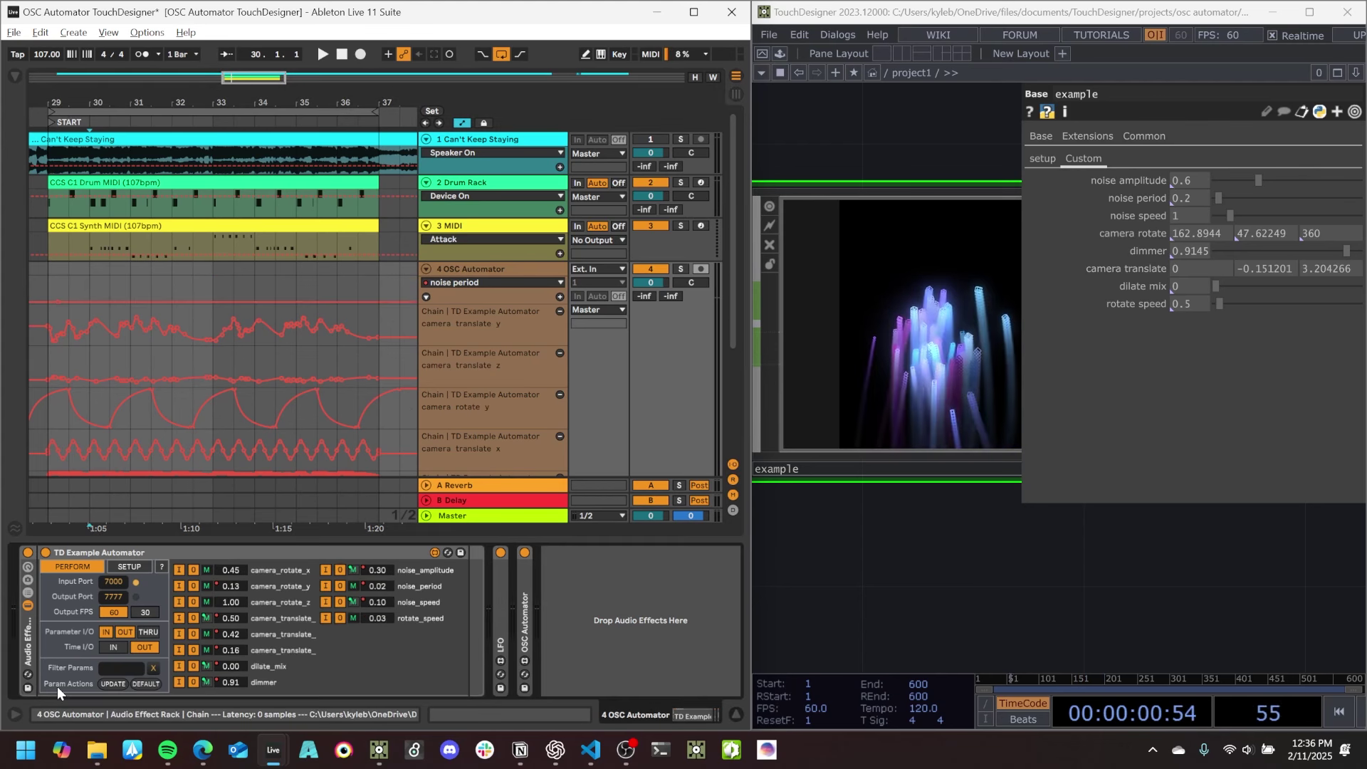
# Run the Update and Default parameter actions of the TD Example Automator, and re-enable the overridden automation.
pyautogui.click(112, 683)
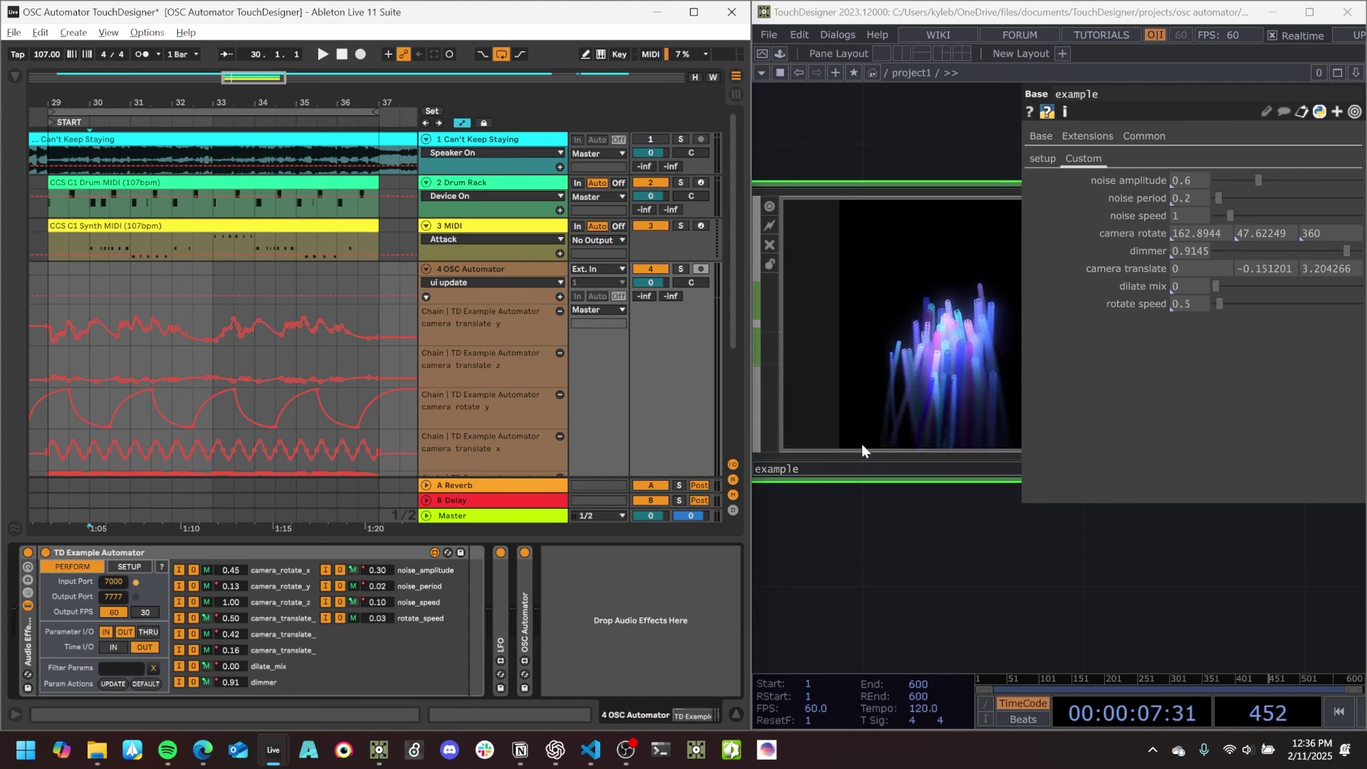
pyautogui.click(146, 684)
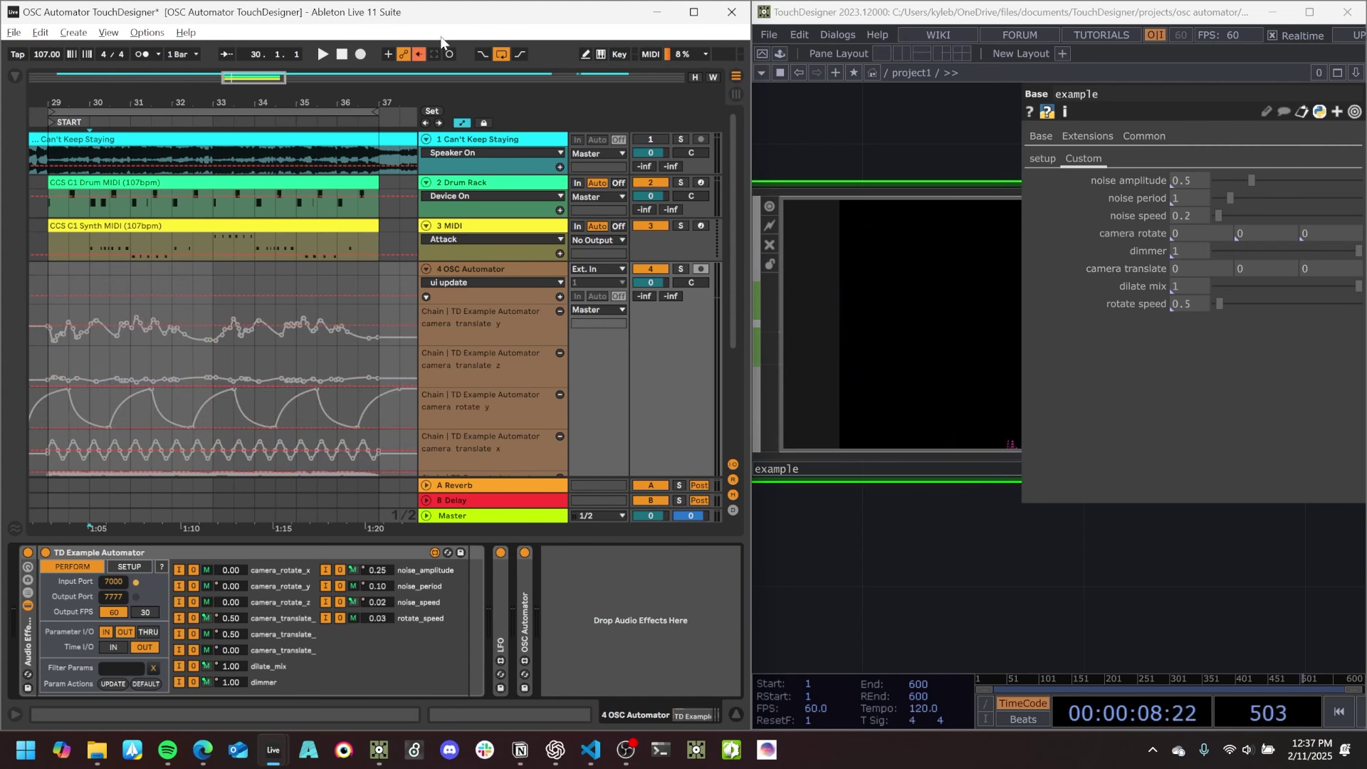
pyautogui.click(417, 53)
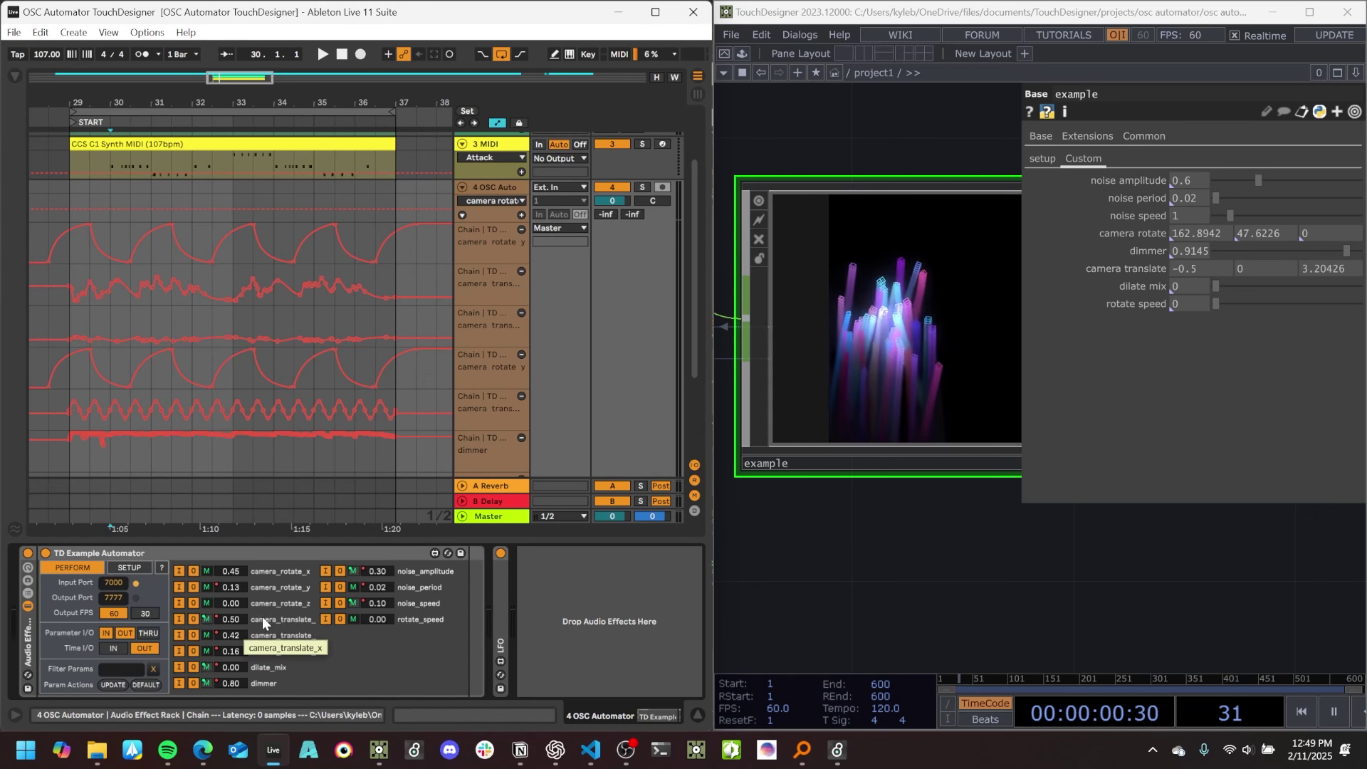
# Select the camera_translate_y parameter and open the automation parameter list of the 4 OSC Automator track.
pyautogui.click(228, 633)
pyautogui.click(493, 200)
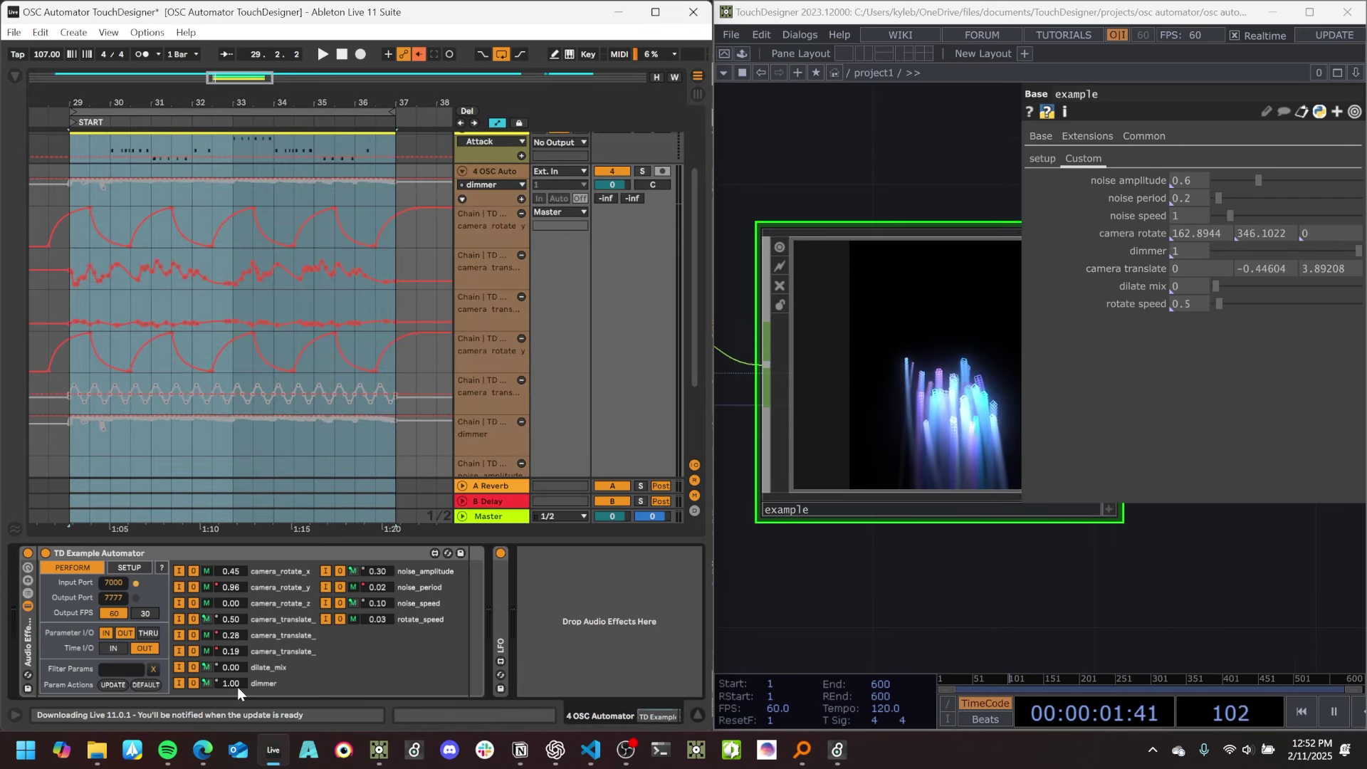
# Lower the dimmer parameter of the TD Example Automator to 0.85.
pyautogui.moveTo(237, 682); pyautogui.dragTo(238, 755)
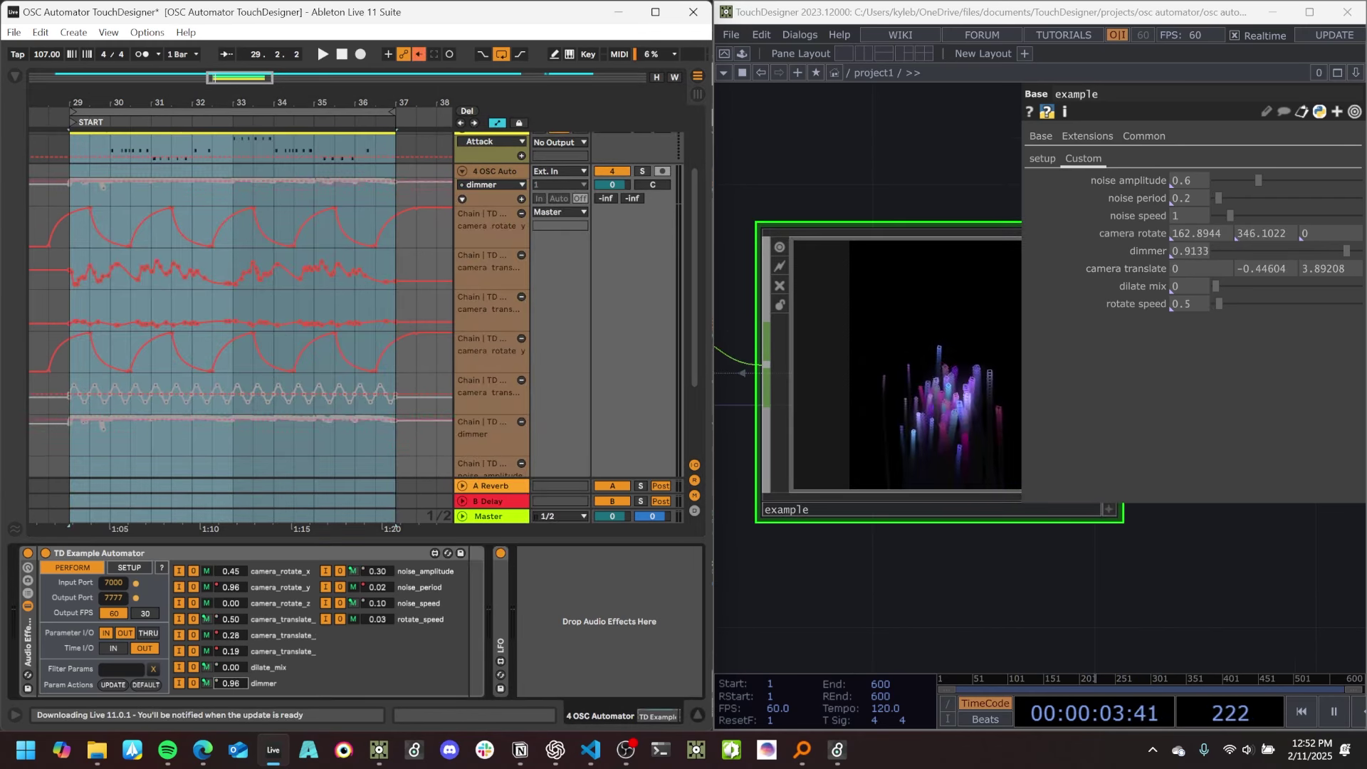
pyautogui.moveTo(234, 684); pyautogui.dragTo(233, 733)
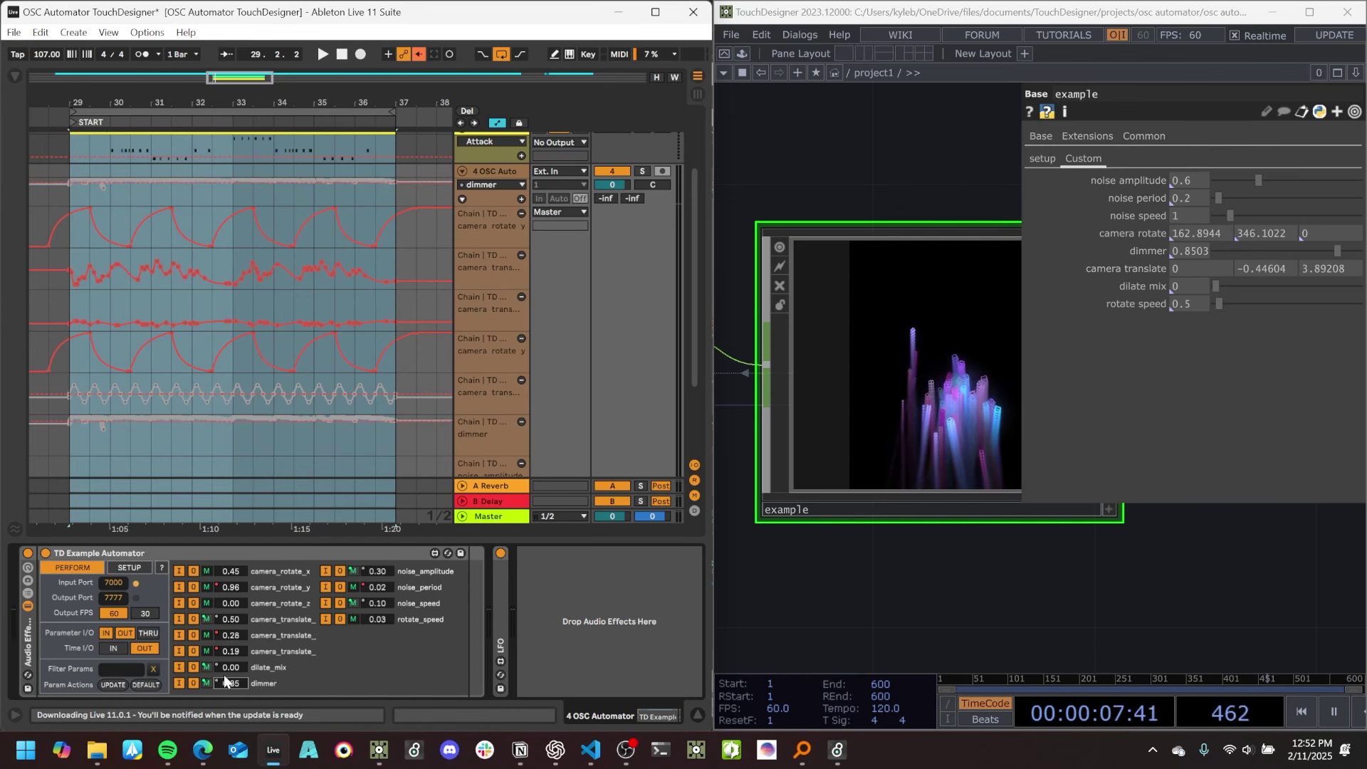
pyautogui.scroll(2, 161, 185)
pyautogui.scroll(2, 161, 185)
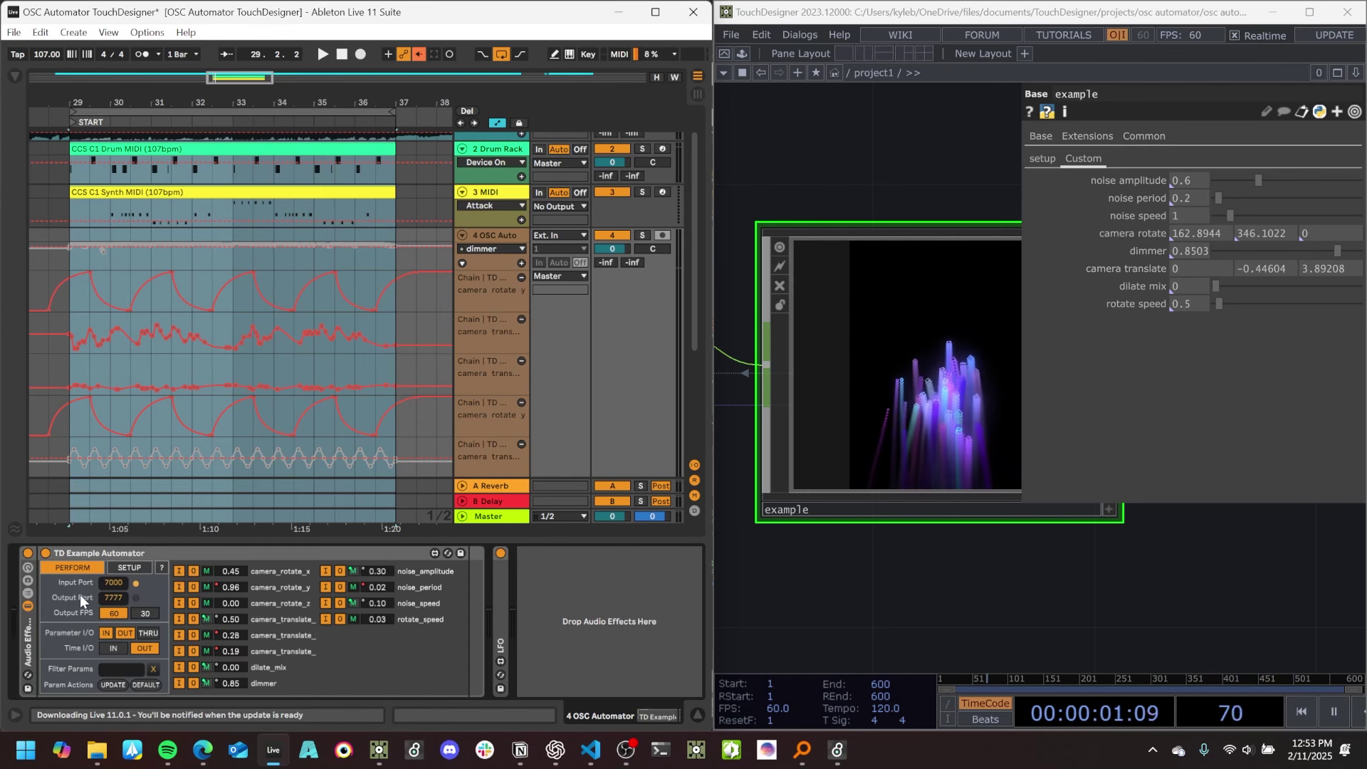
# Show the Audio Effect Rack's macros and map the rotate_speed parameter to Macro 7.
pyautogui.click(28, 569)
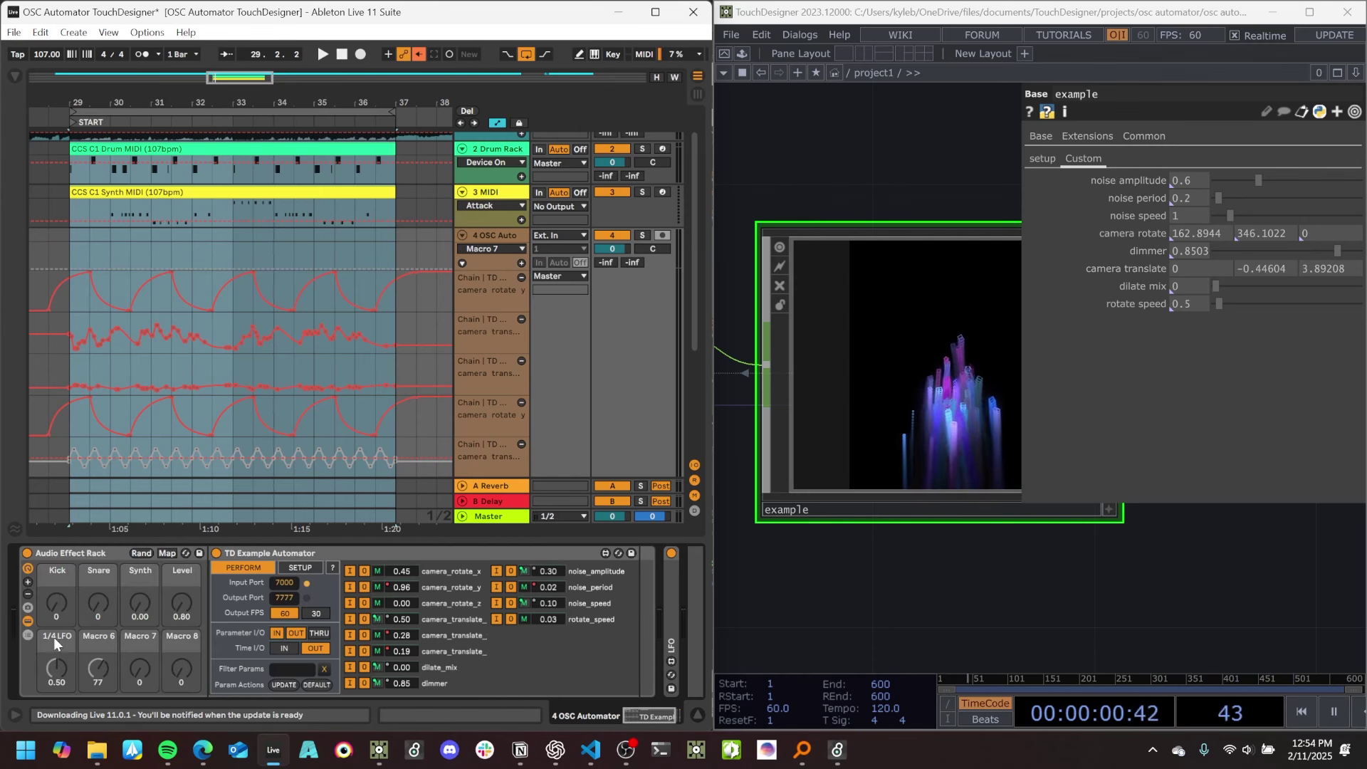
pyautogui.click(168, 552)
pyautogui.click(558, 622)
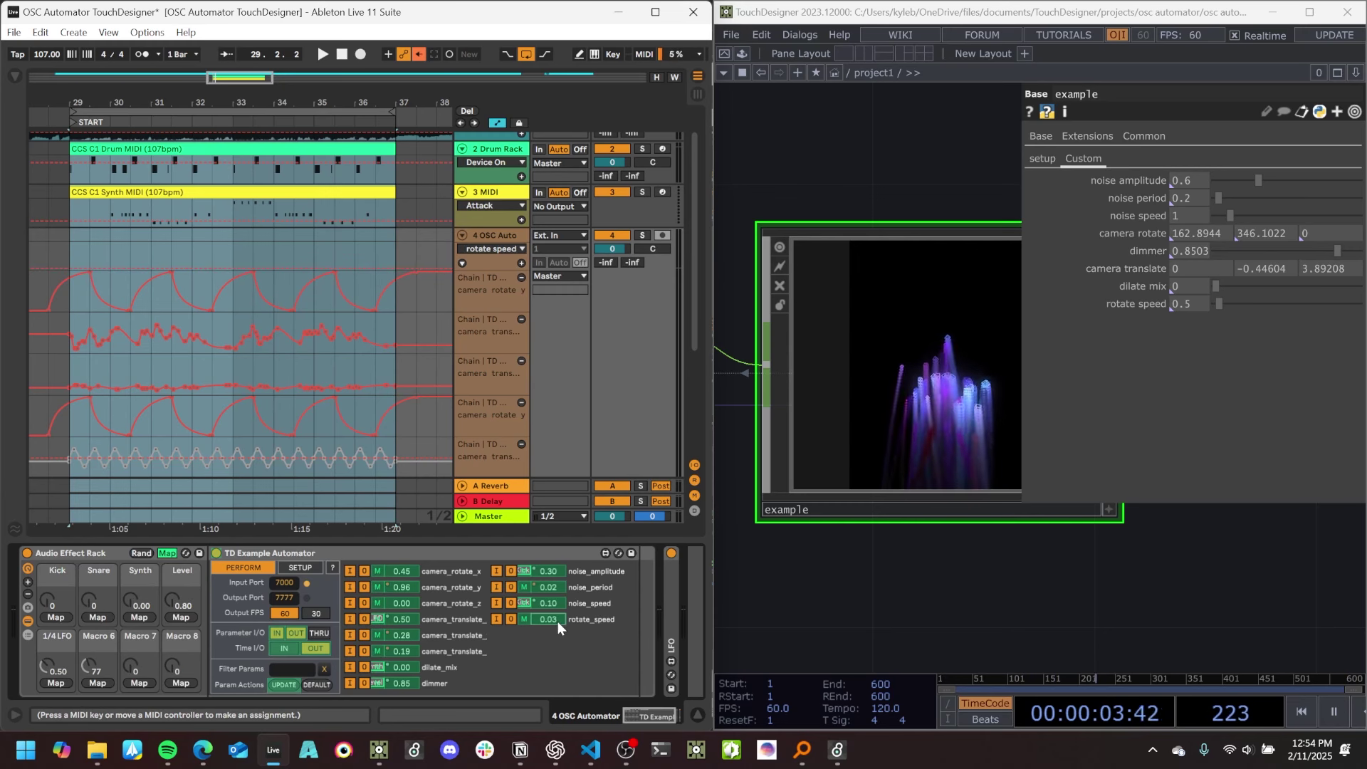
pyautogui.click(140, 682)
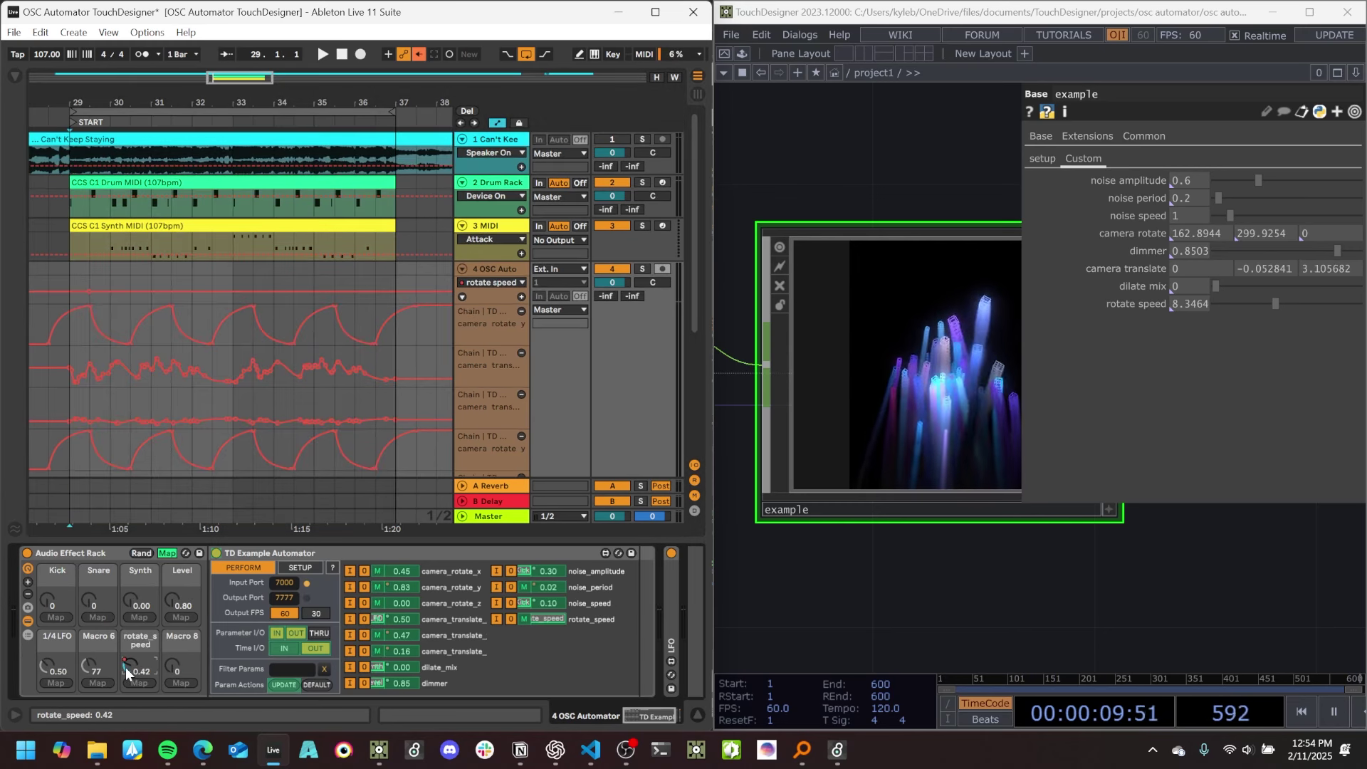
# Try to edit the rotate speed automation around bars 29 to 31 of the 4 OSC Automator track, and toggle playback.
pyautogui.click(97, 246)
pyautogui.moveTo(112, 290); pyautogui.dragTo(150, 277)
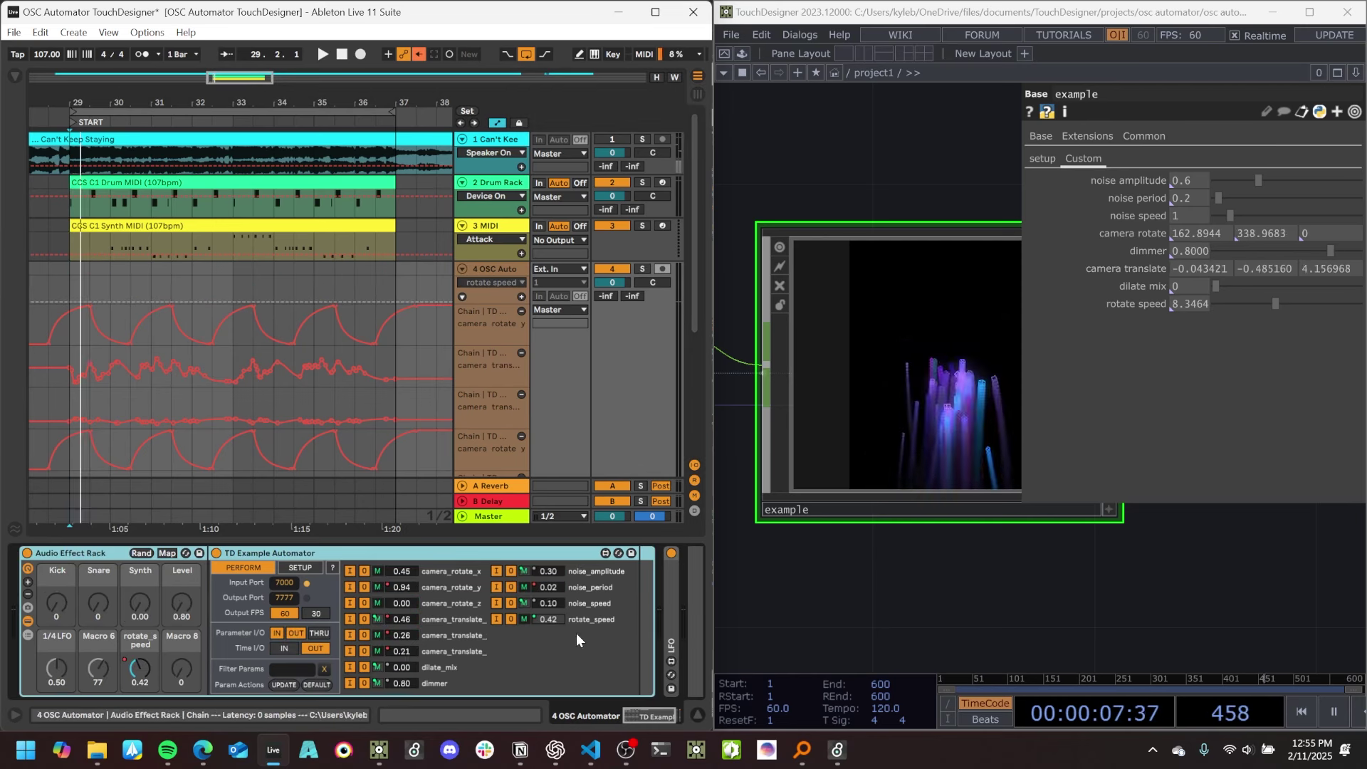
pyautogui.press('space')
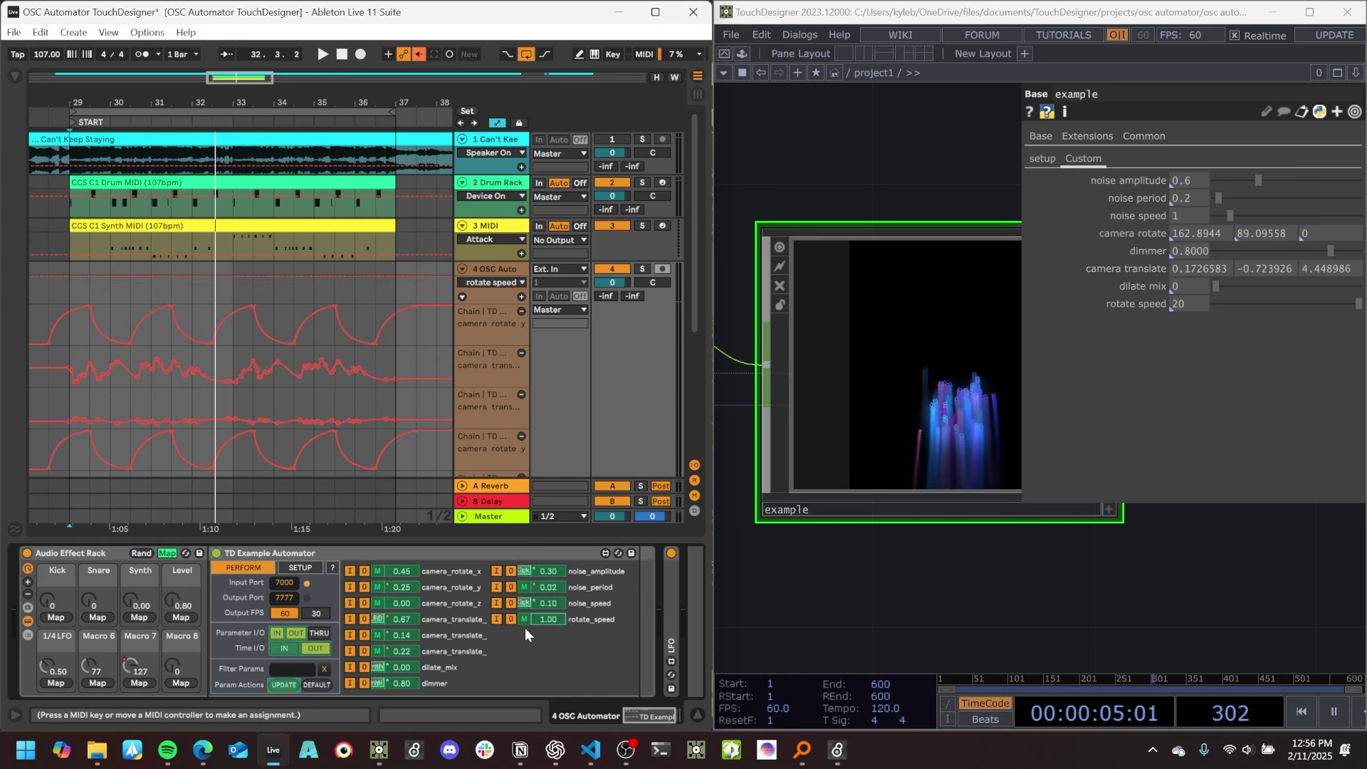
# Map the M modulation control of rotate_speed to Macro 7 instead of the parameter itself.
pyautogui.click(525, 617)
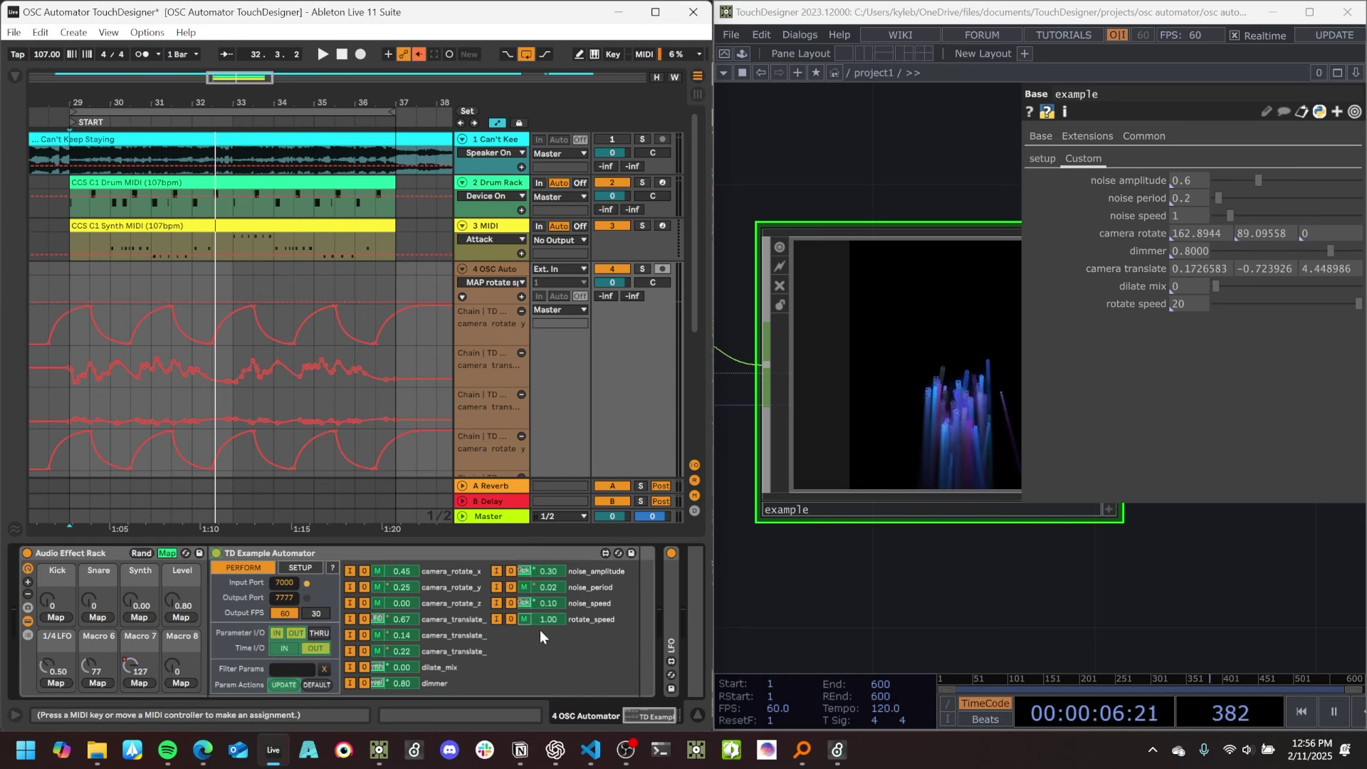
pyautogui.click(147, 684)
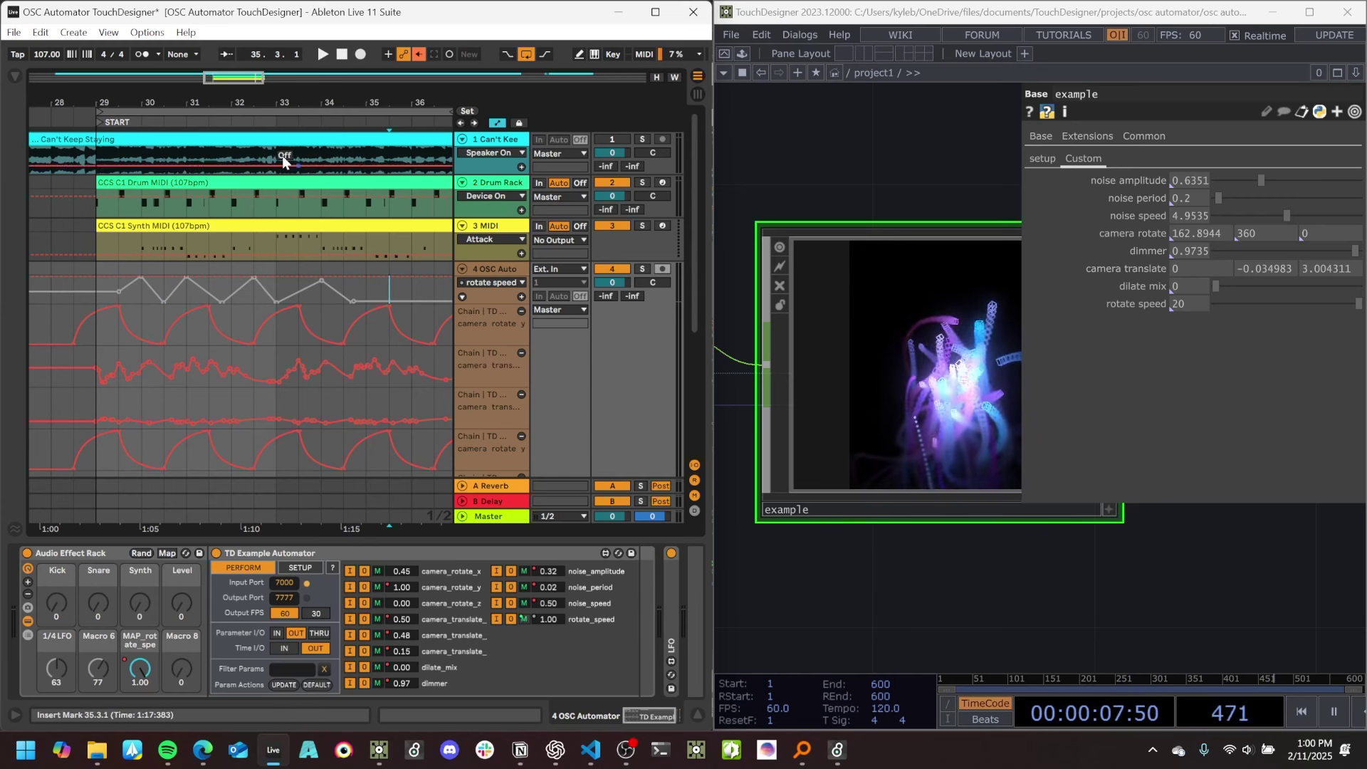
# Raise the device's dimmer to 1.00, and with its output turned off lower it to 0.56.
pyautogui.moveTo(283, 103); pyautogui.dragTo(261, 92)
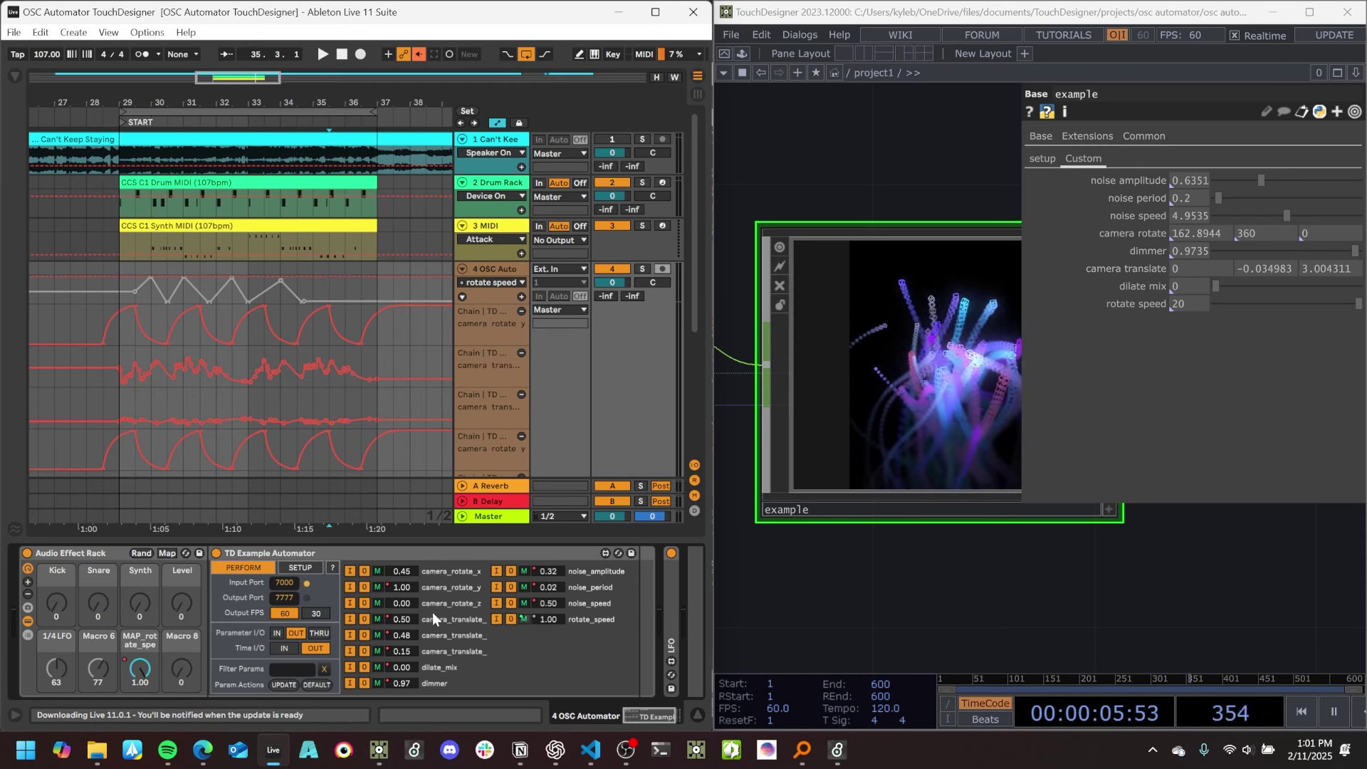
pyautogui.moveTo(402, 684); pyautogui.dragTo(402, 670)
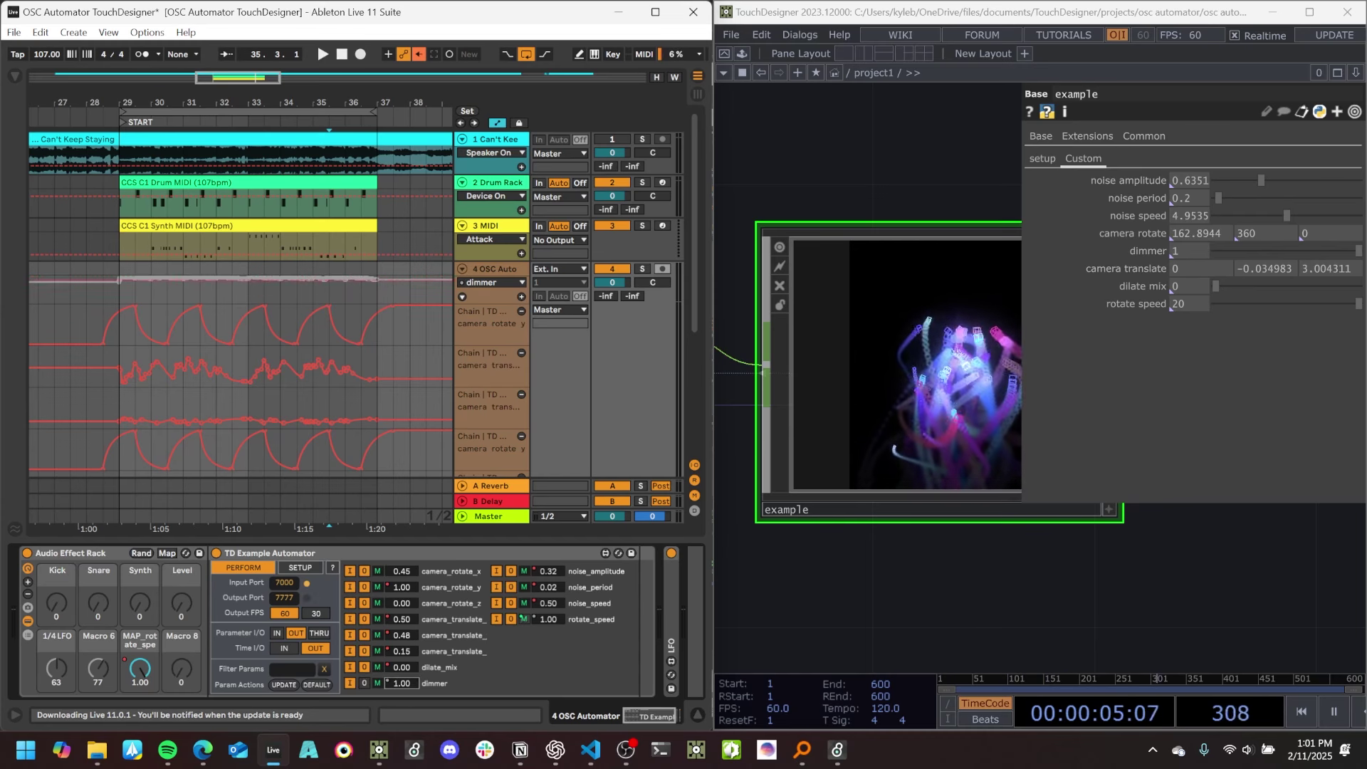
pyautogui.moveTo(402, 684); pyautogui.dragTo(403, 716)
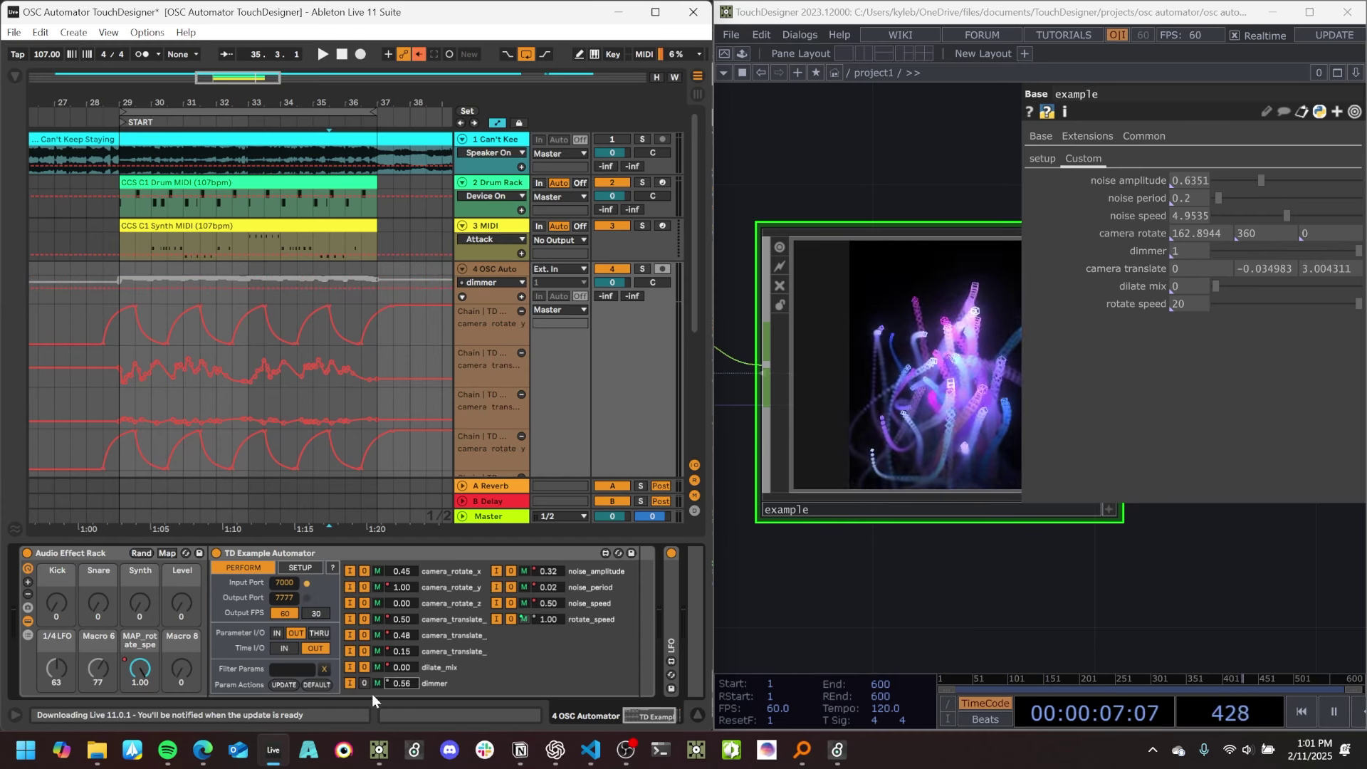
# Enable parameter input on the TD Example Automator and sweep the example component's dimmer up to 1 in TouchDesigner.
pyautogui.click(278, 633)
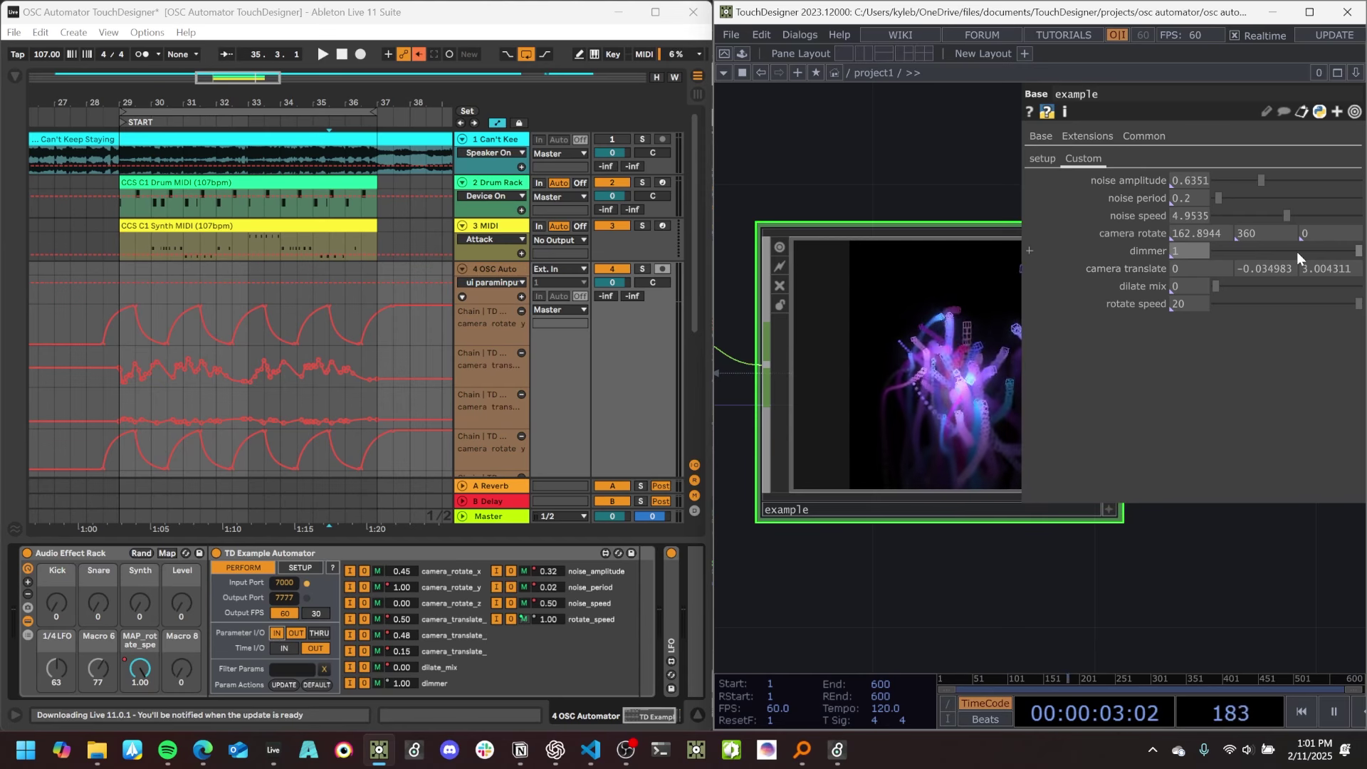
pyautogui.moveTo(1238, 254); pyautogui.dragTo(1333, 265)
pyautogui.moveTo(1235, 260); pyautogui.dragTo(1361, 264)
# Turn off the input of the device's dimmer parameter and sweep the TouchDesigner dimmer up to 1 again.
pyautogui.click(349, 682)
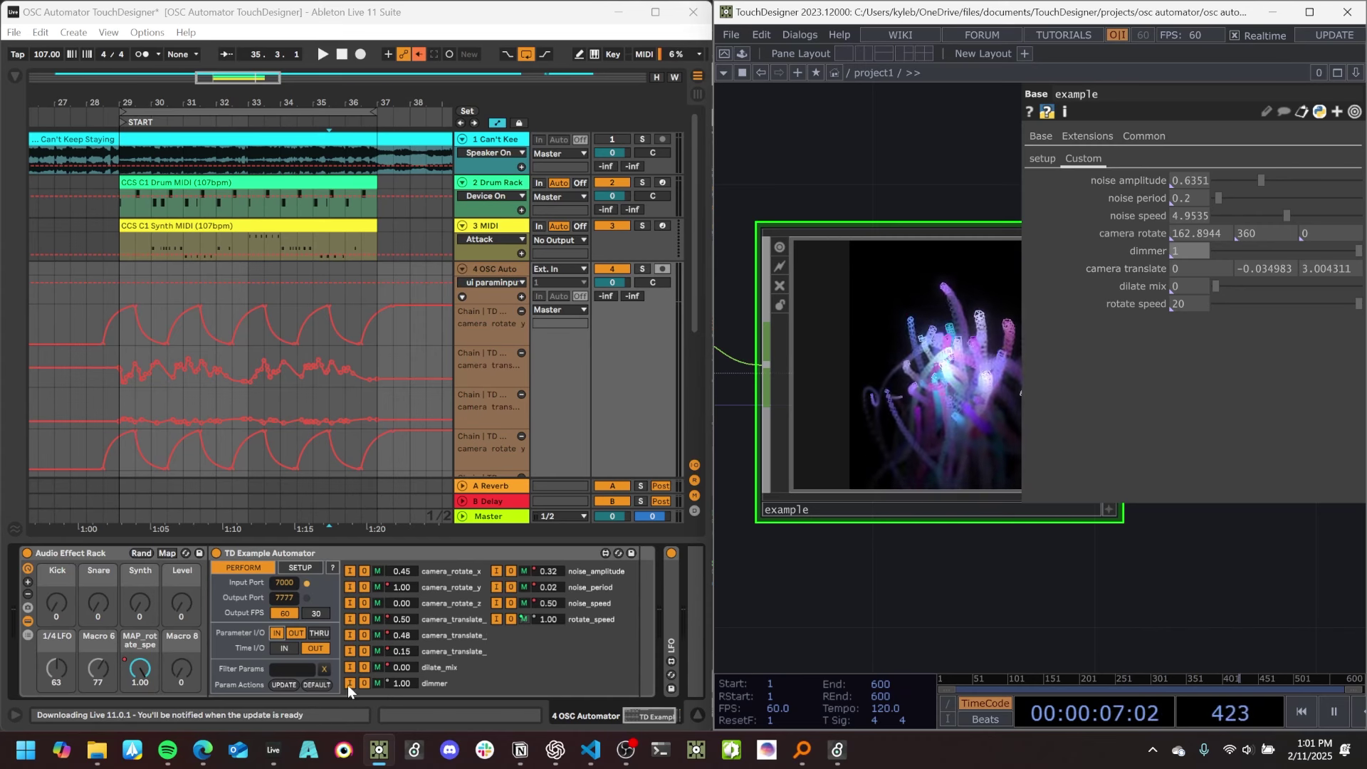
pyautogui.click(1228, 249)
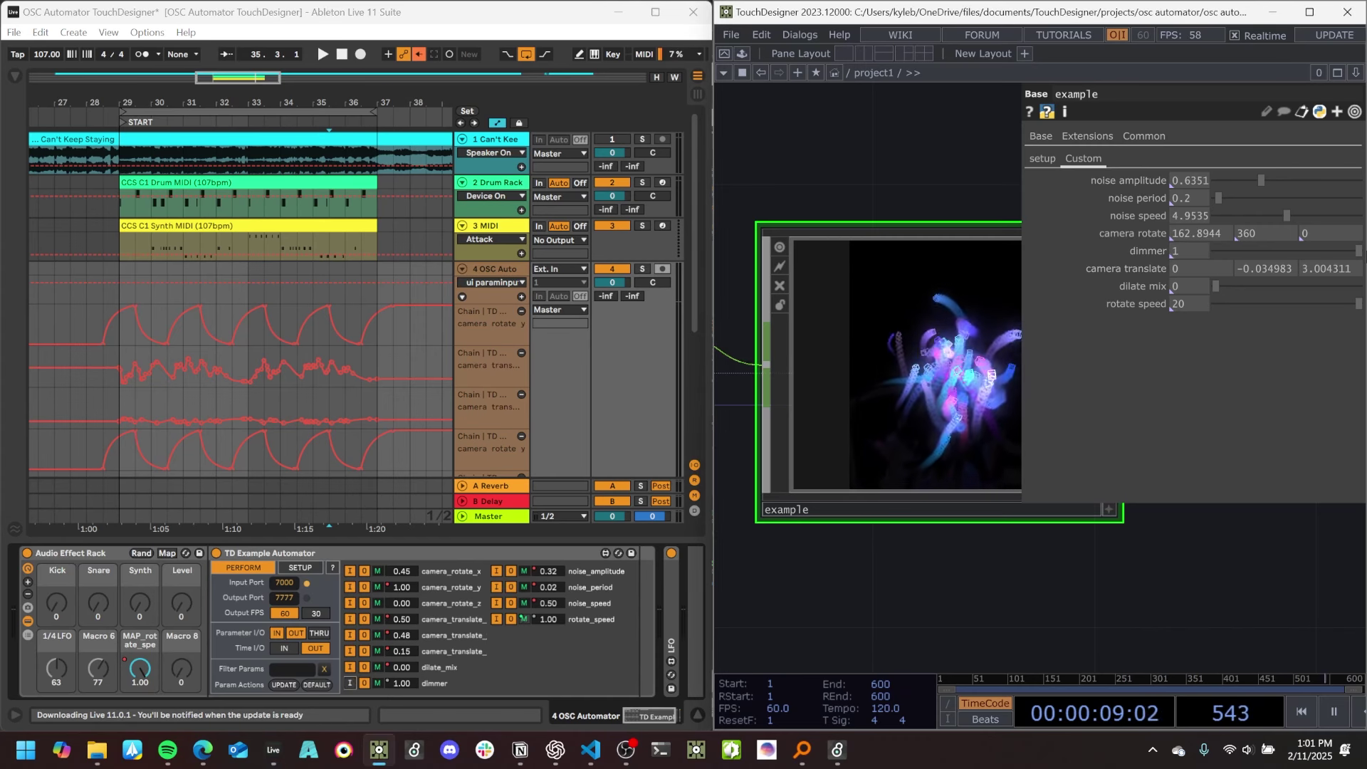
pyautogui.moveTo(1247, 247); pyautogui.dragTo(1360, 249)
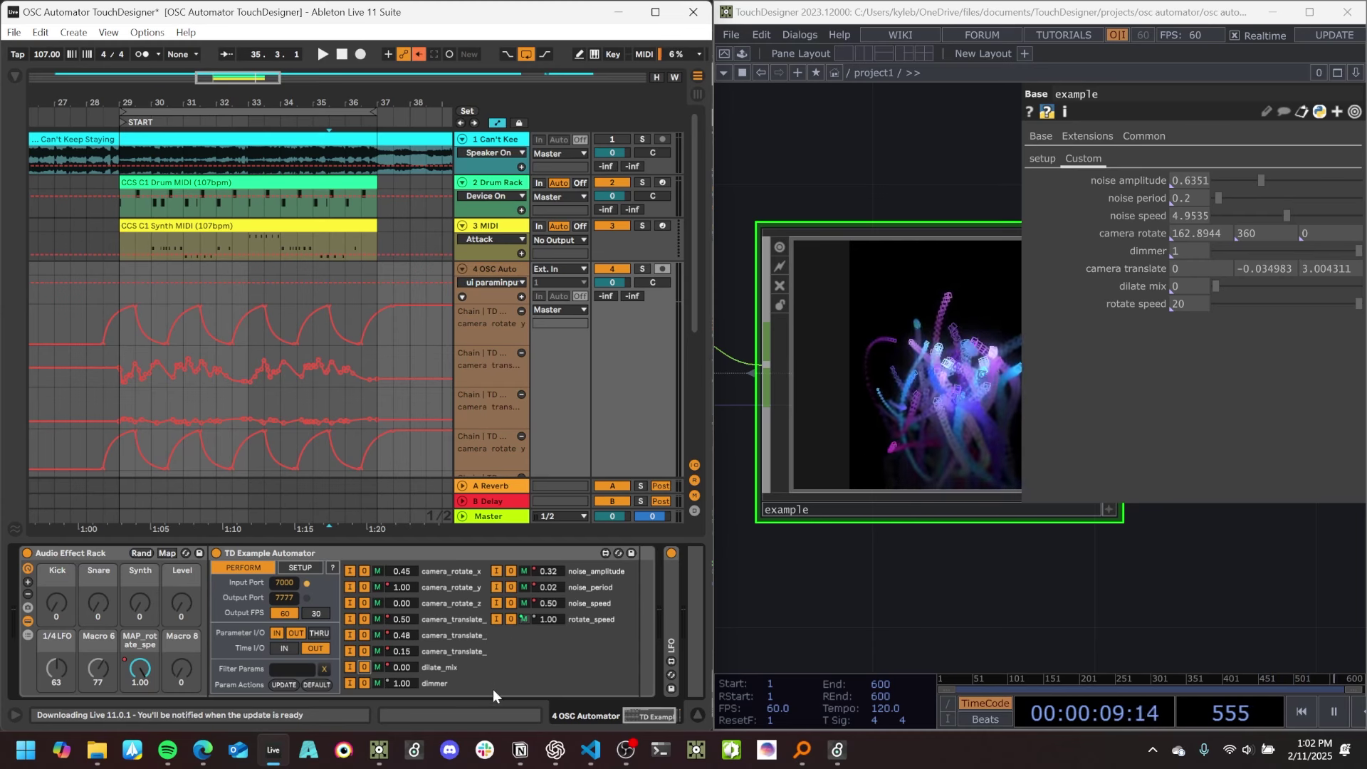
# Turn off the input of all device parameters, re-enable it for dimmer only, and sweep the TouchDesigner dimmer up to 1.
pyautogui.click(352, 651)
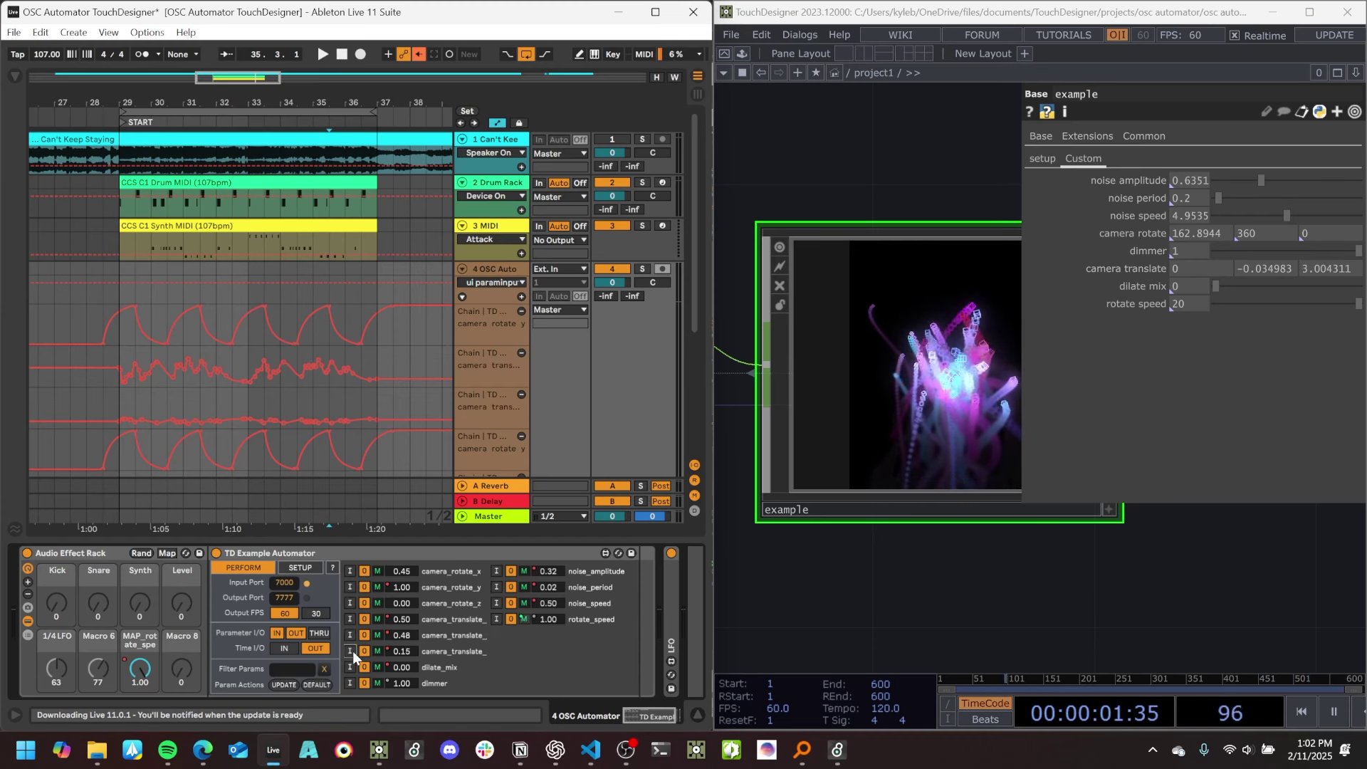
pyautogui.click(351, 683)
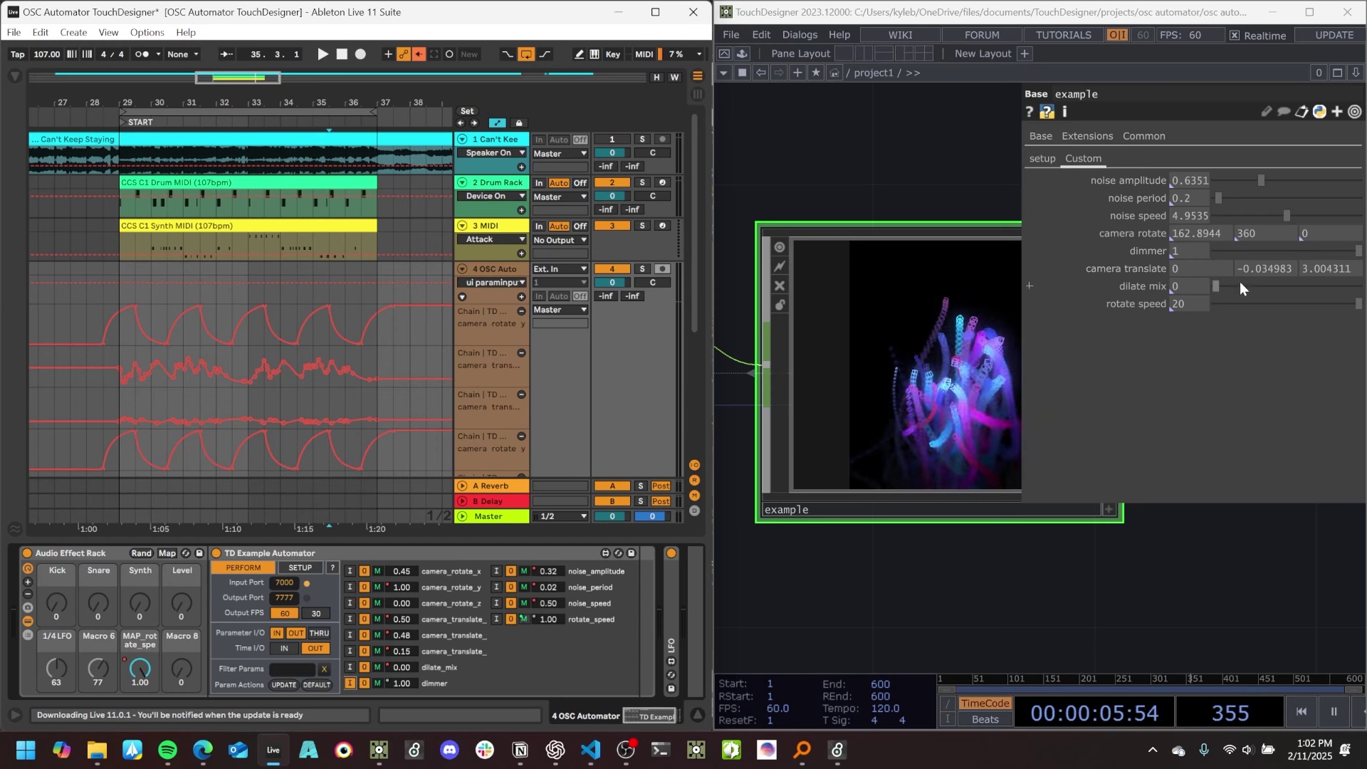
pyautogui.moveTo(1264, 246); pyautogui.dragTo(1365, 242)
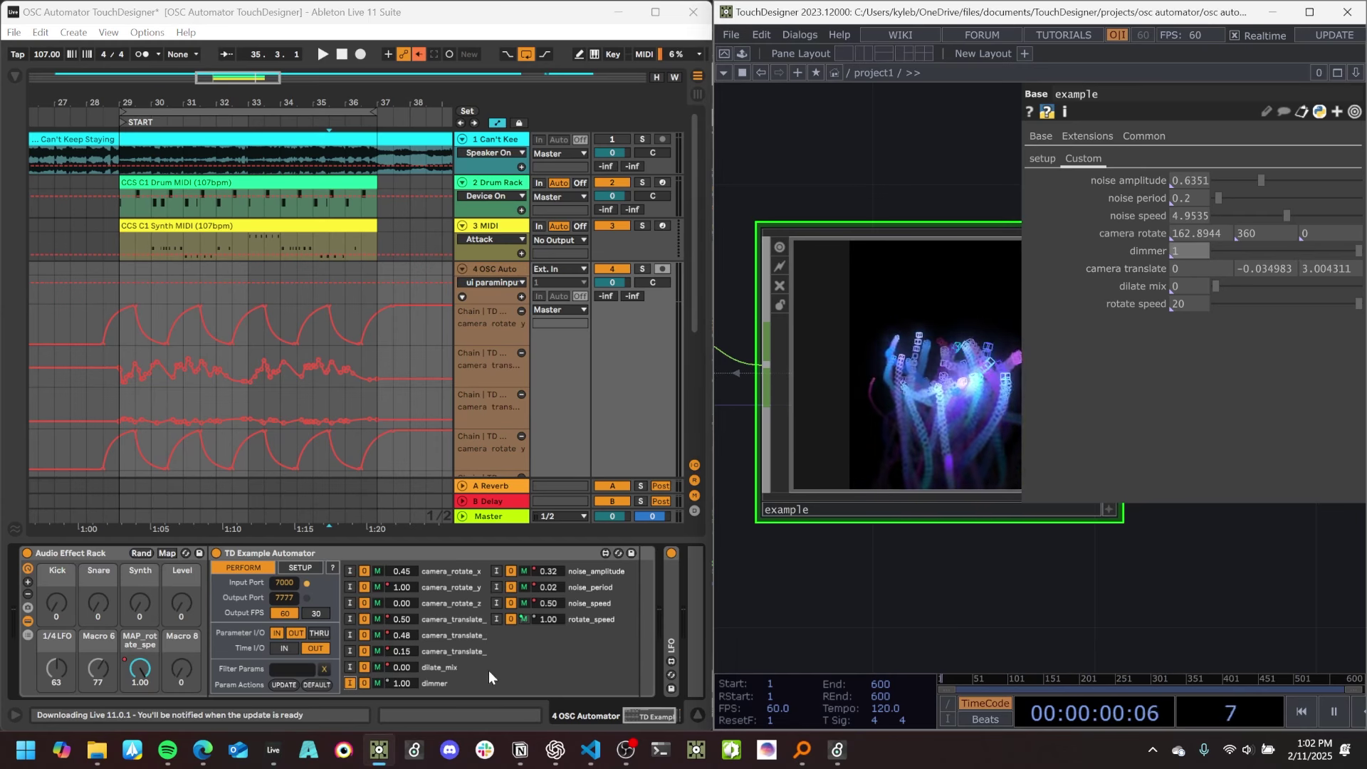
# Show the setup page of the TD Example Automator, then unfold the OSC Automator device and show its setup page.
pyautogui.click(517, 637)
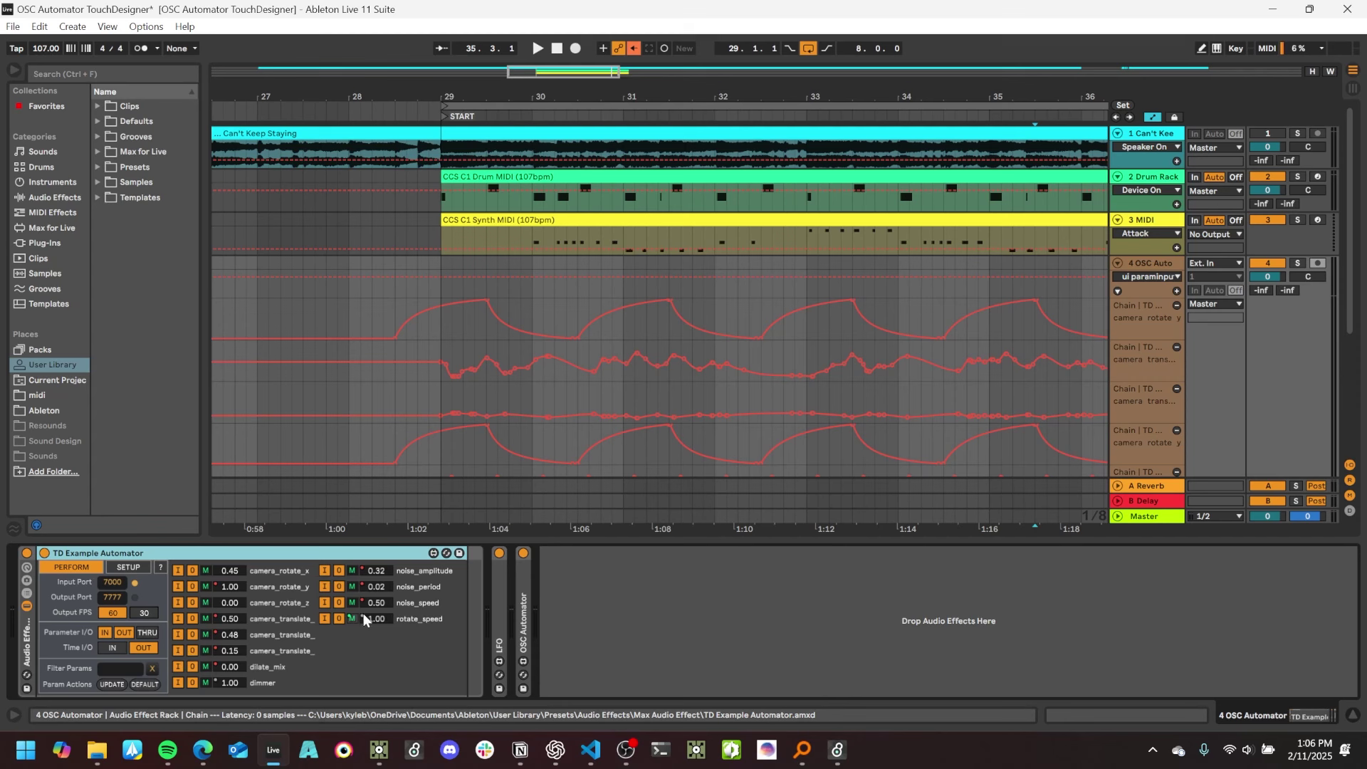
pyautogui.click(139, 566)
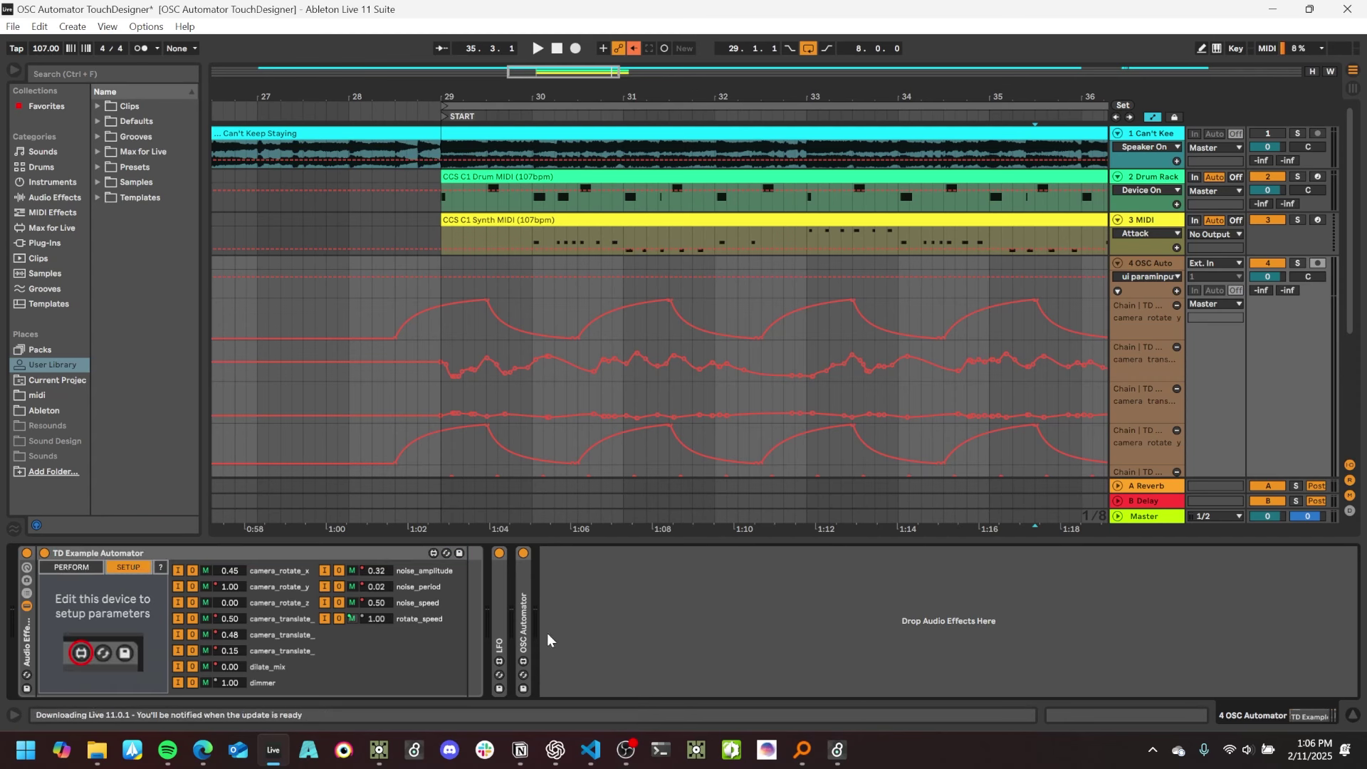
pyautogui.click(528, 638)
pyautogui.doubleClick(528, 638)
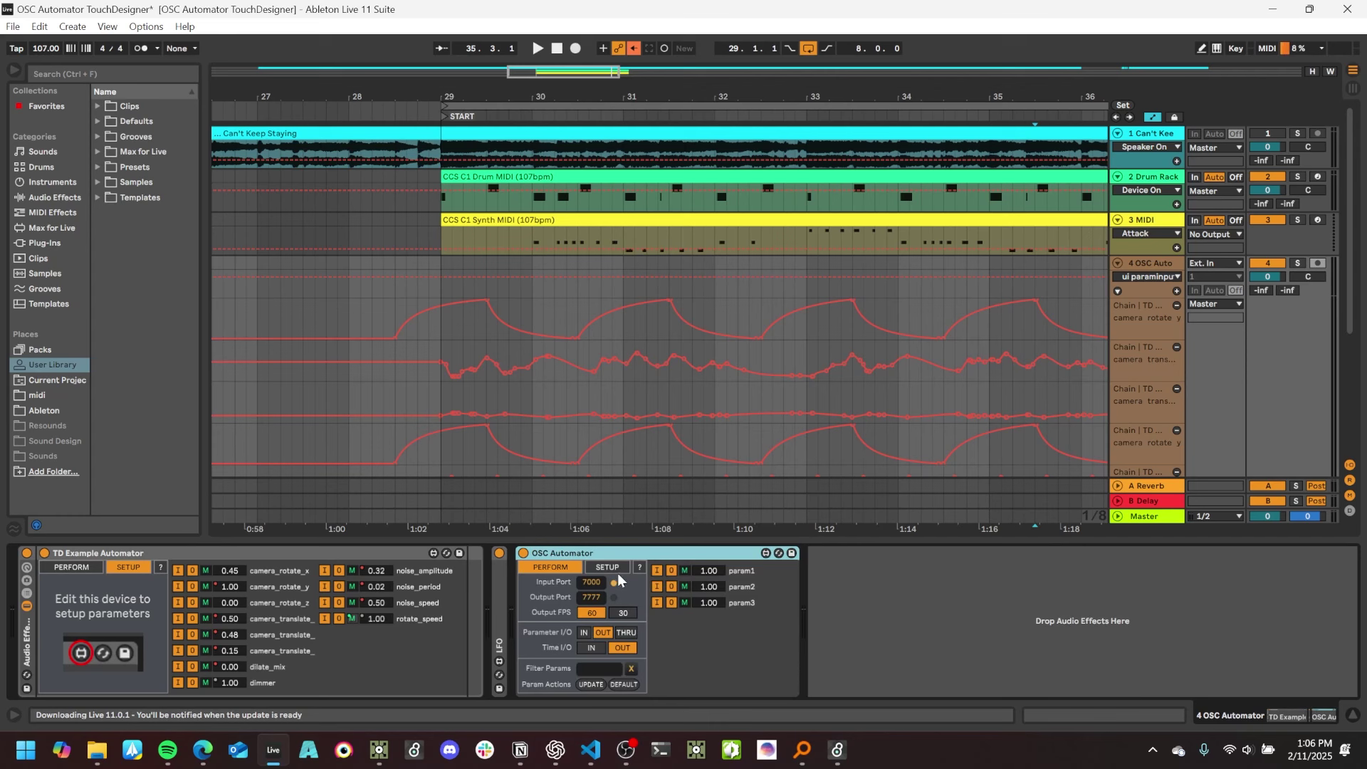
pyautogui.click(609, 567)
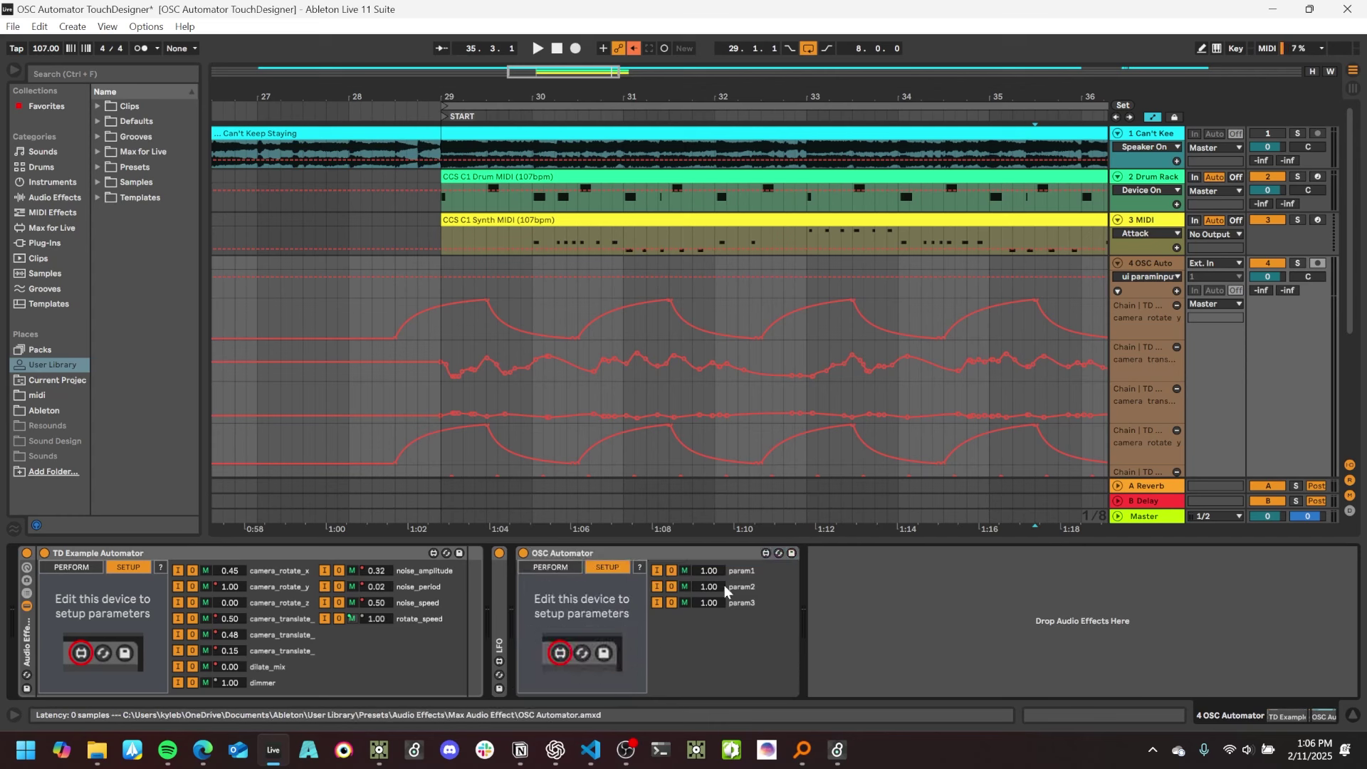
# Open the OSC Automator device in the Max editor and enlarge the editor window to reveal its setup section.
pyautogui.click(766, 553)
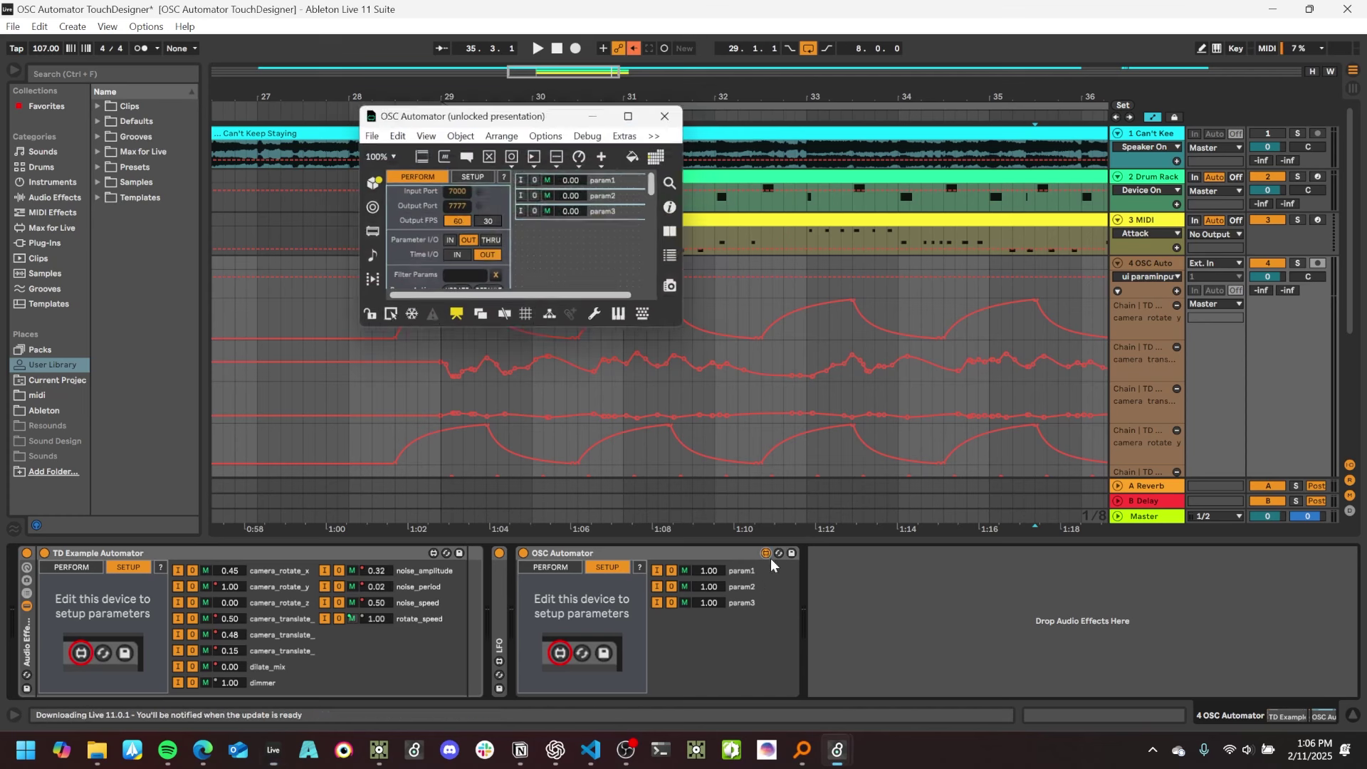
pyautogui.moveTo(677, 318); pyautogui.dragTo(794, 725)
pyautogui.hotkey('ctrl', 'e')
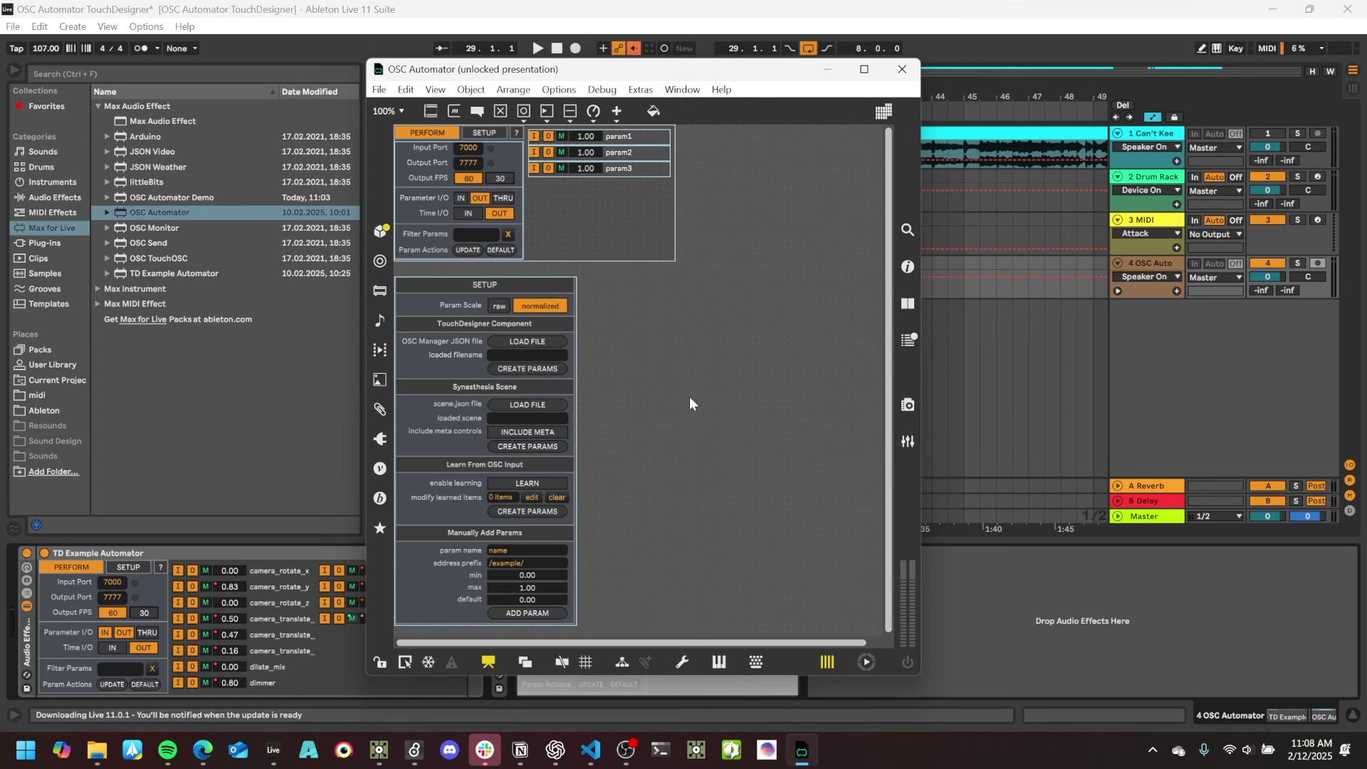
# Take the patch out of presentation mode, lock it, and open the code of its osc_automator.js object.
pyautogui.click(487, 664)
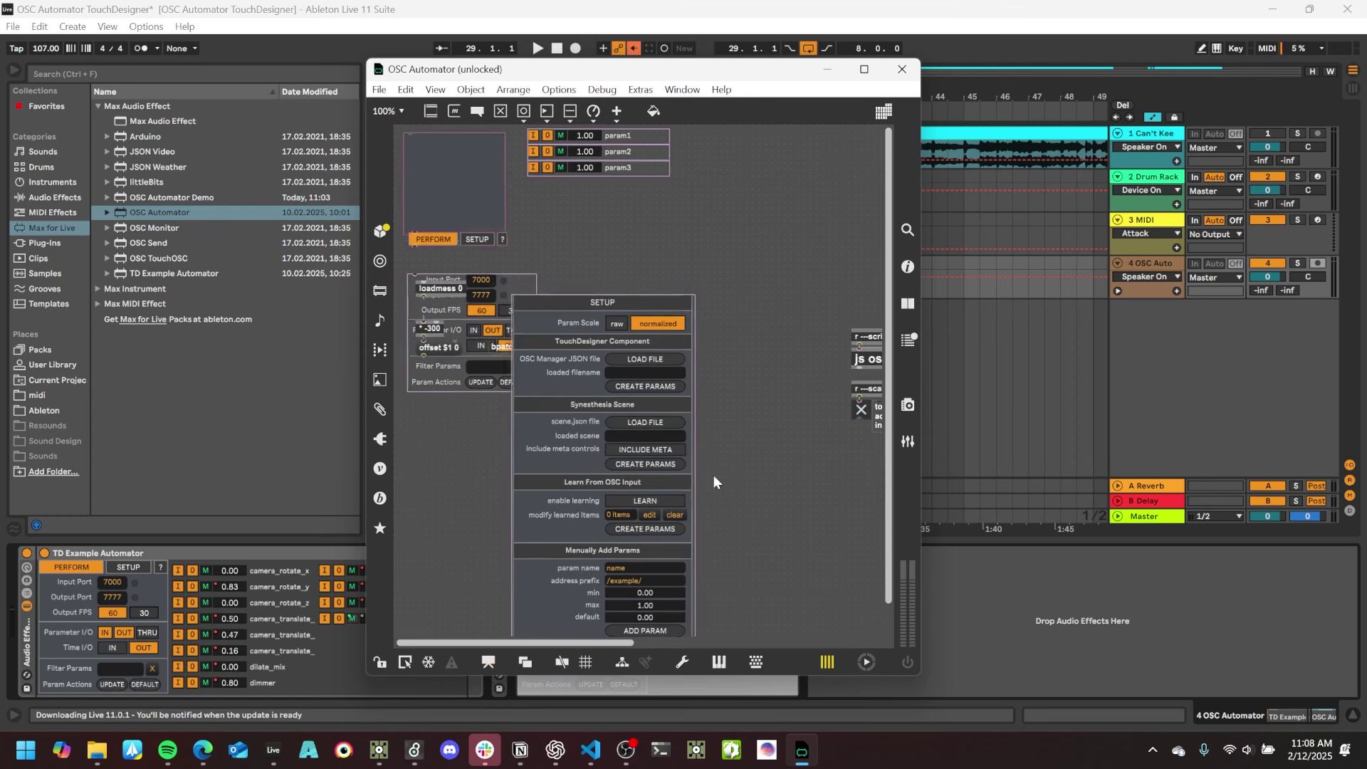
pyautogui.hotkey('ctrl', 'e')
pyautogui.moveTo(502, 638); pyautogui.dragTo(634, 640)
pyautogui.doubleClick(672, 361)
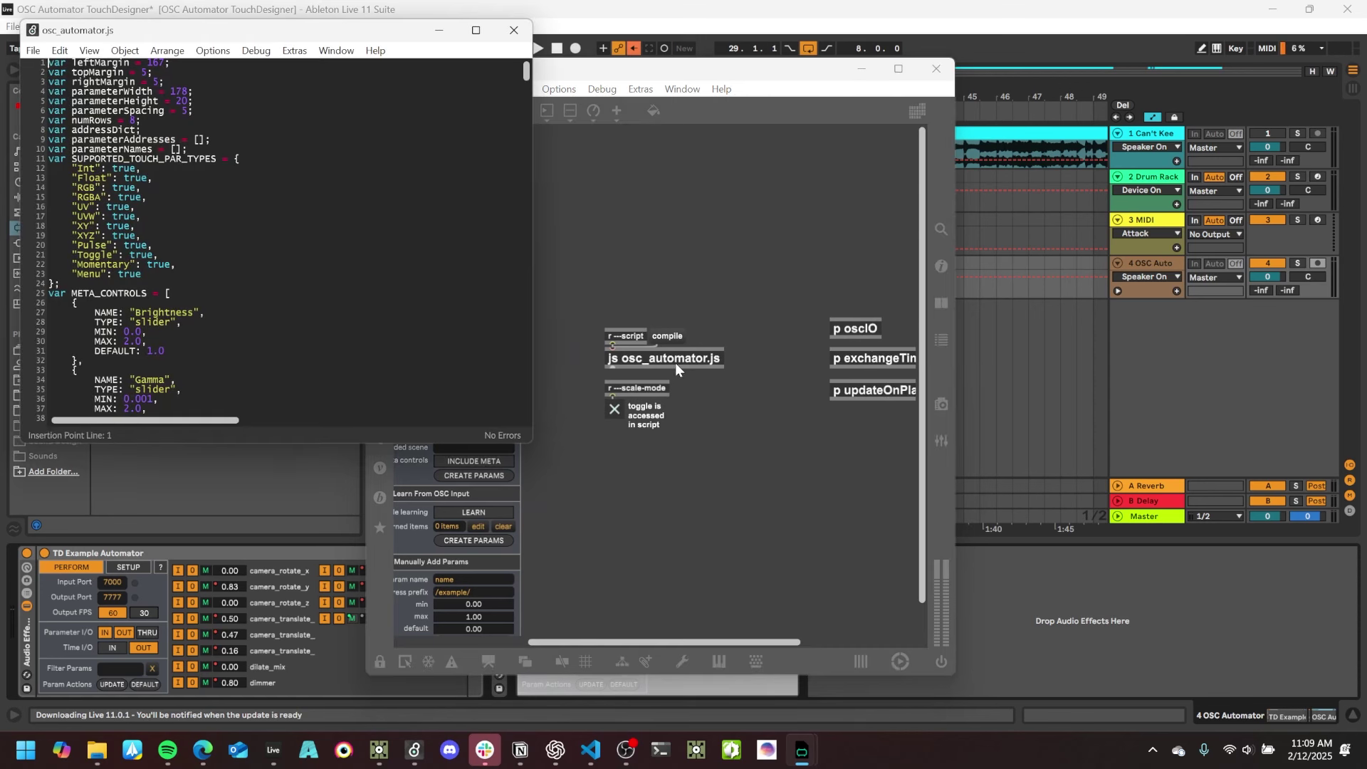
# Return to the control section of the OSC Automator patch and enter 1 in its Filter Params field.
pyautogui.click(726, 236)
pyautogui.moveTo(700, 642); pyautogui.dragTo(614, 194)
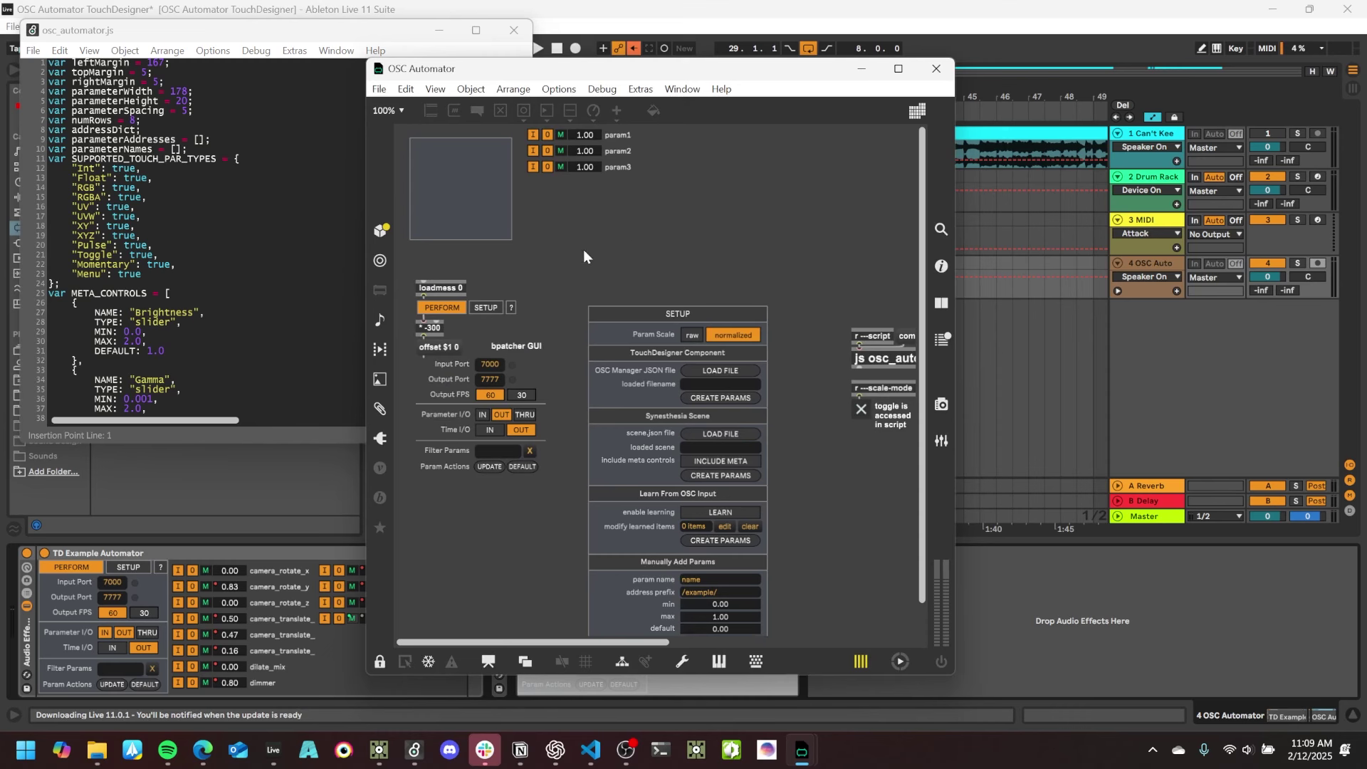
pyautogui.click(497, 451)
pyautogui.write('1')
# Switch to Visual Studio Code and read through osc_automator.ts, from its constants to the parameter creation and onCreate functions.
pyautogui.hotkey('alt', 'Tab')
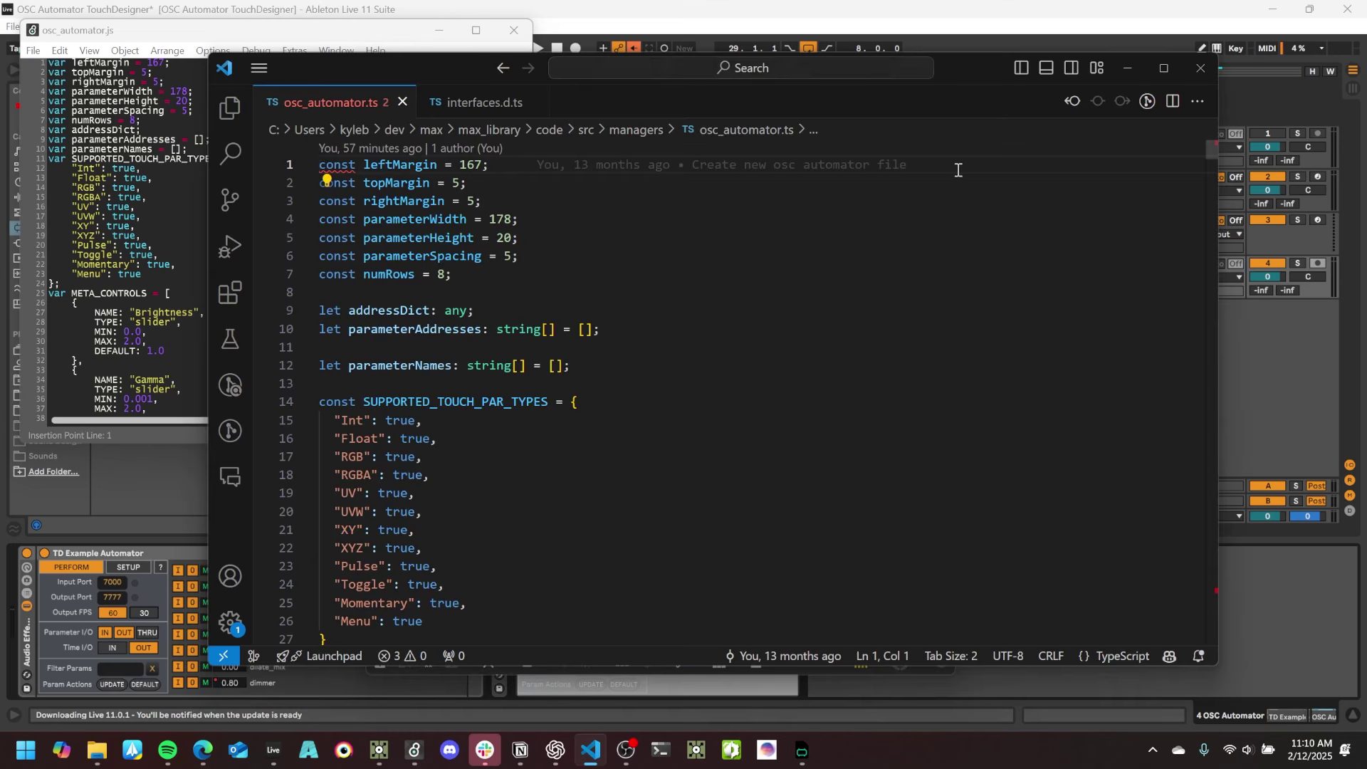
pyautogui.click(644, 305)
pyautogui.scroll(-20, 641, 299)
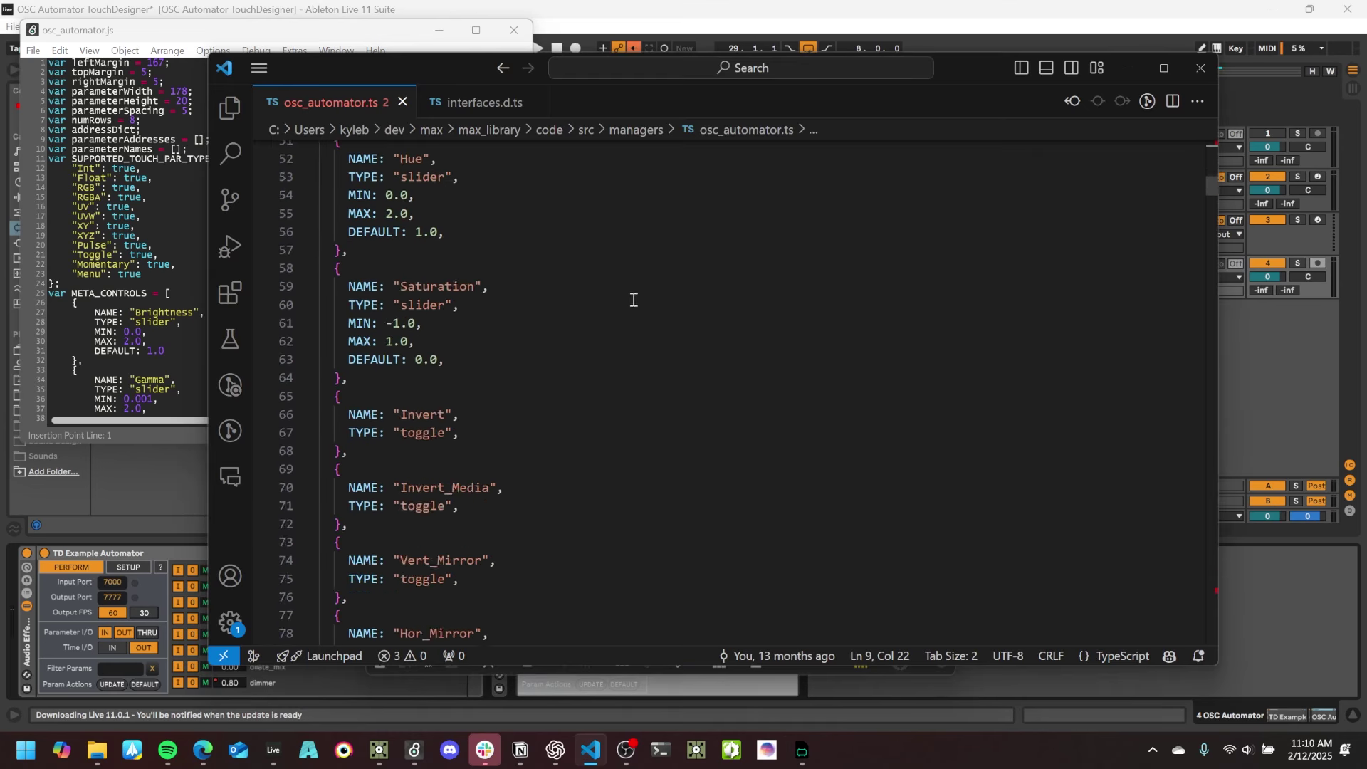
pyautogui.scroll(-18, 637, 287)
pyautogui.scroll(-9, 641, 223)
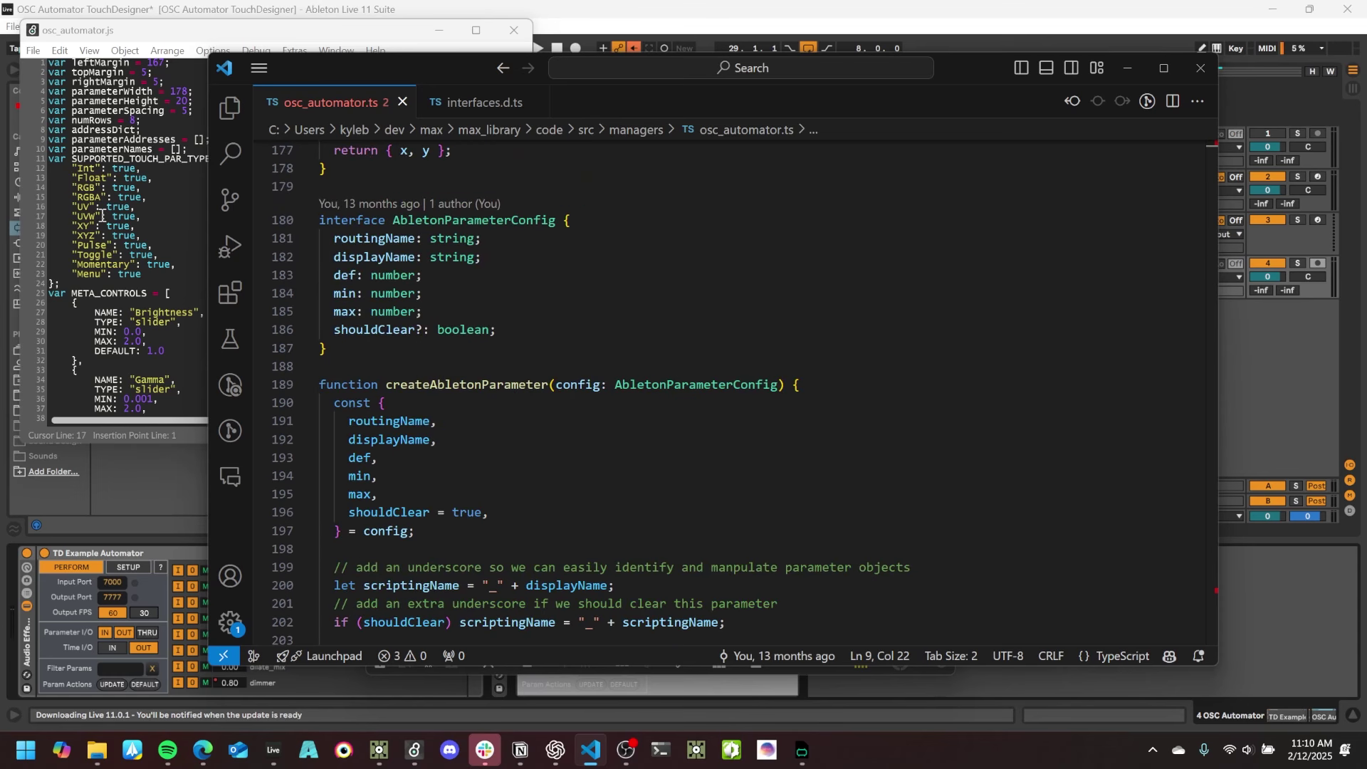
pyautogui.scroll(-20, 570, 296)
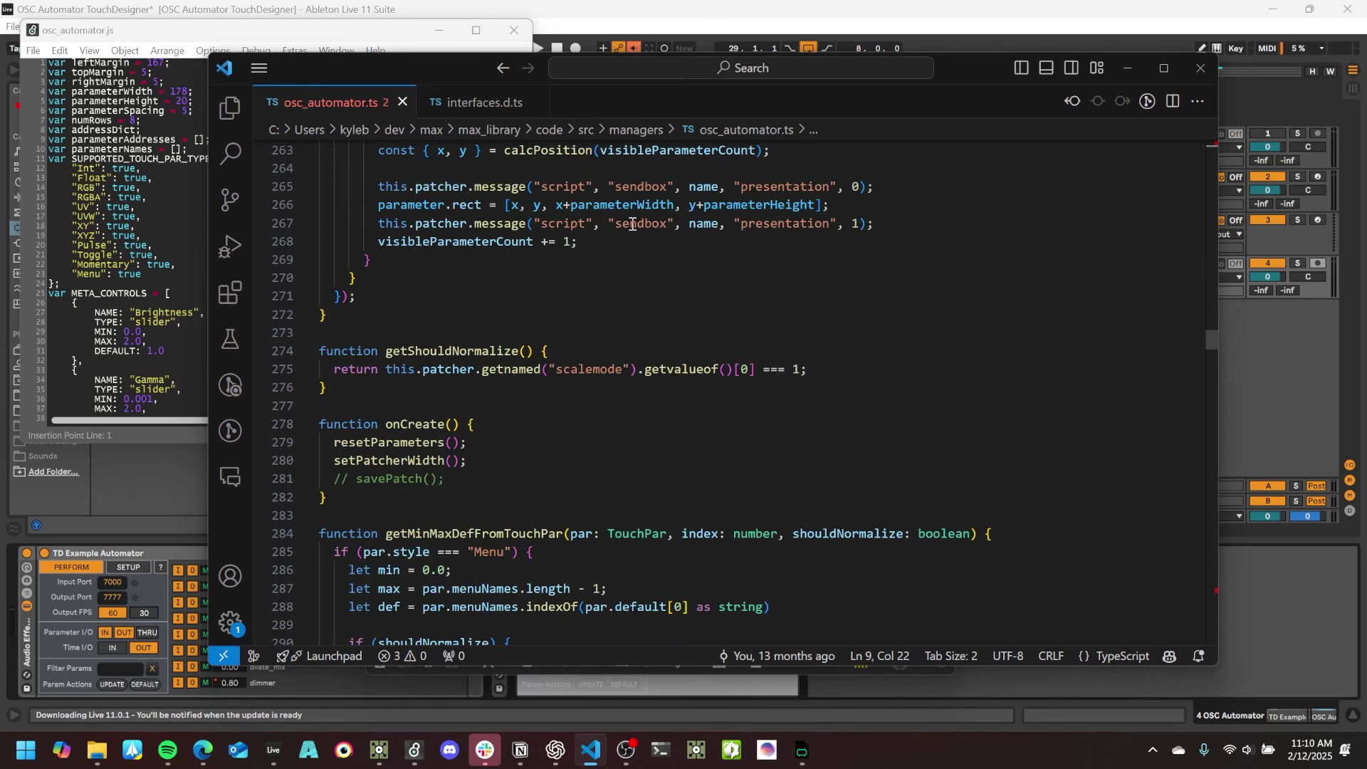
# Examine the Maxobj and Patcher interface declarations in interfaces.d.ts.
pyautogui.click(467, 98)
pyautogui.scroll(-6, 506, 247)
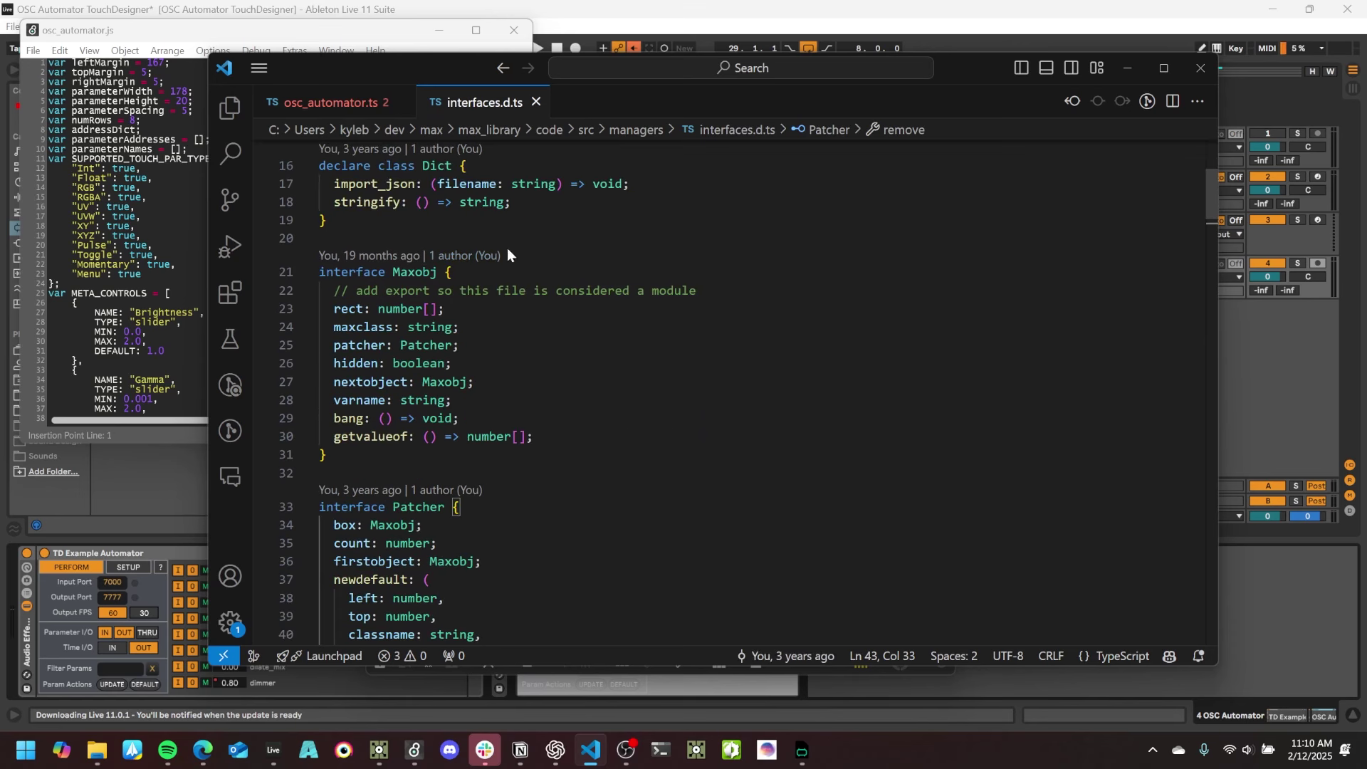
pyautogui.moveTo(363, 382); pyautogui.dragTo(331, 196)
pyautogui.click(567, 335)
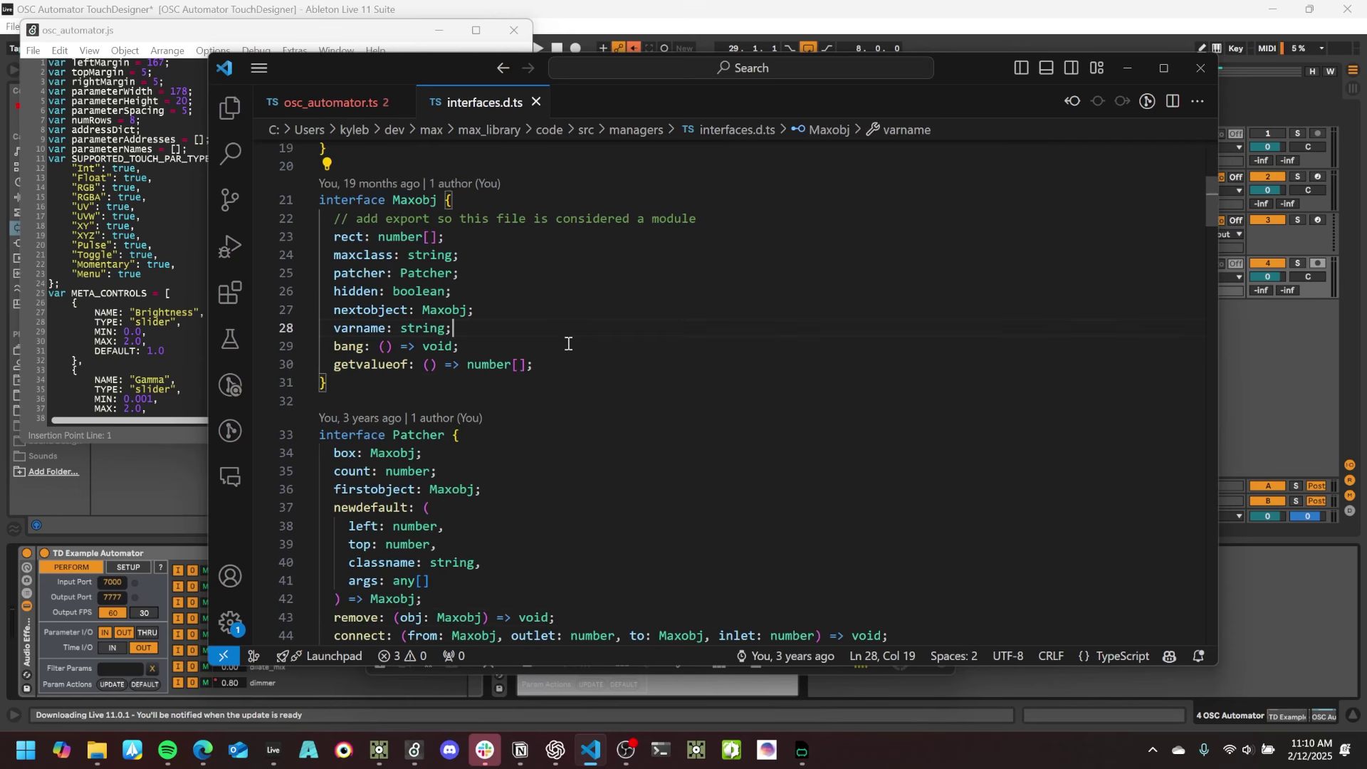
pyautogui.scroll(-5, 501, 339)
# Return to osc_automator.ts and examine the savePatch, setPatcherWidth, createBpatcher and calcPosition functions.
pyautogui.hotkey('ctrl', 'Tab')
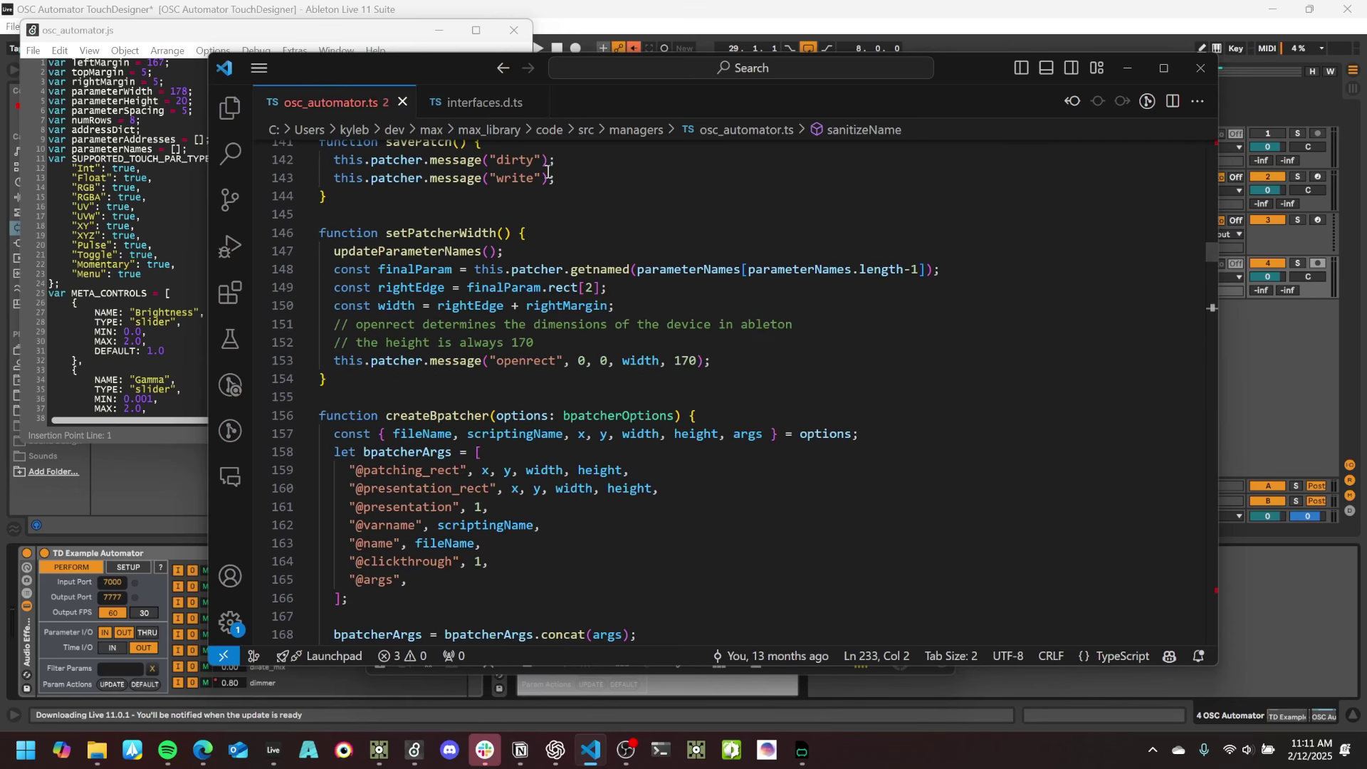
pyautogui.scroll(8, 605, 299)
pyautogui.scroll(-7, 610, 285)
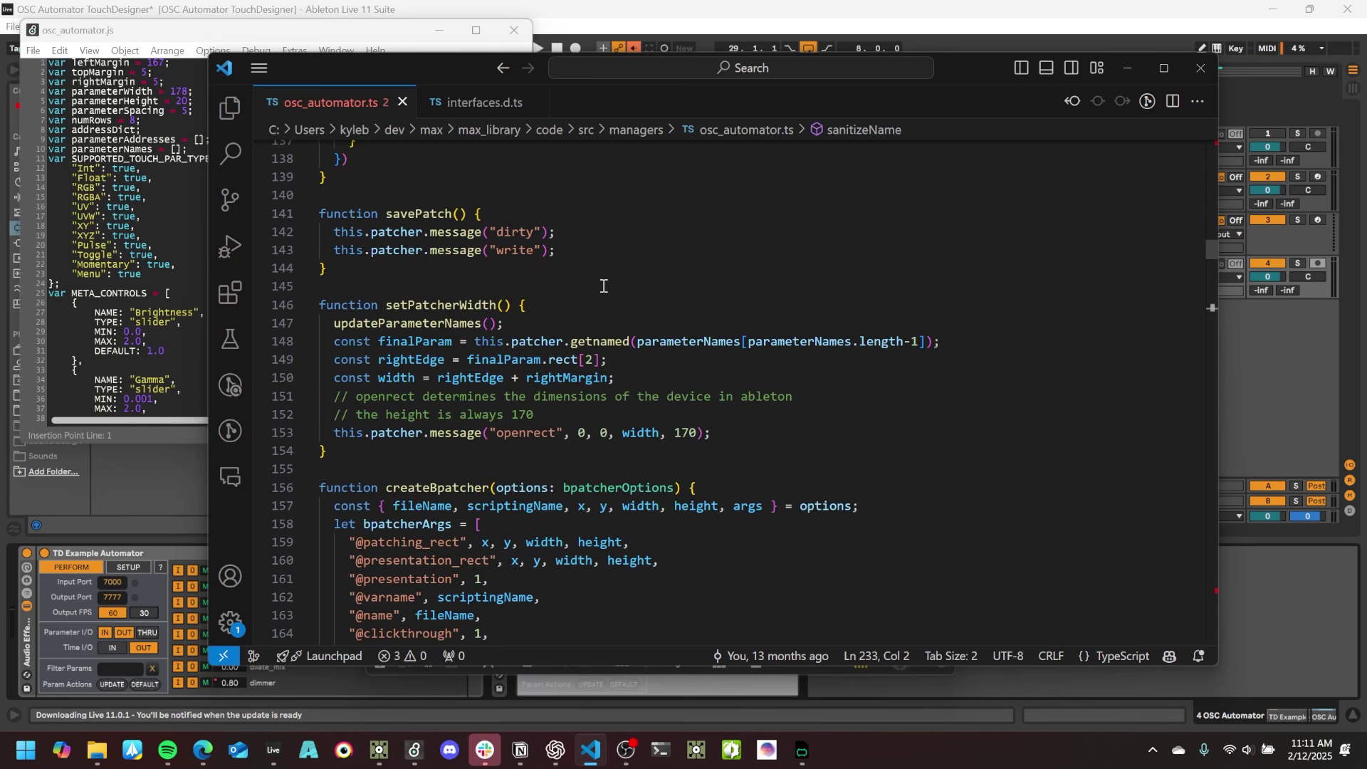
pyautogui.scroll(-2, 603, 285)
pyautogui.scroll(-4, 766, 223)
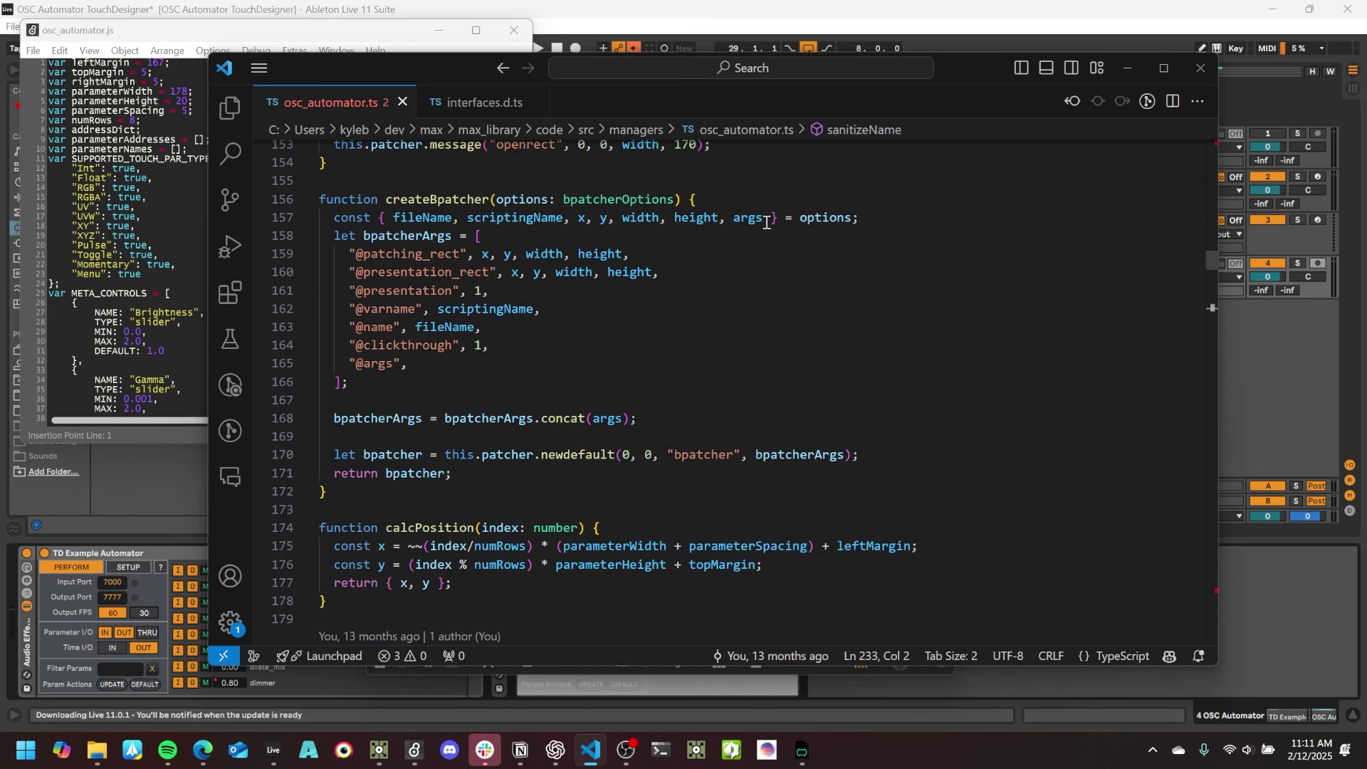
pyautogui.scroll(-3, 639, 249)
pyautogui.scroll(8, 752, 312)
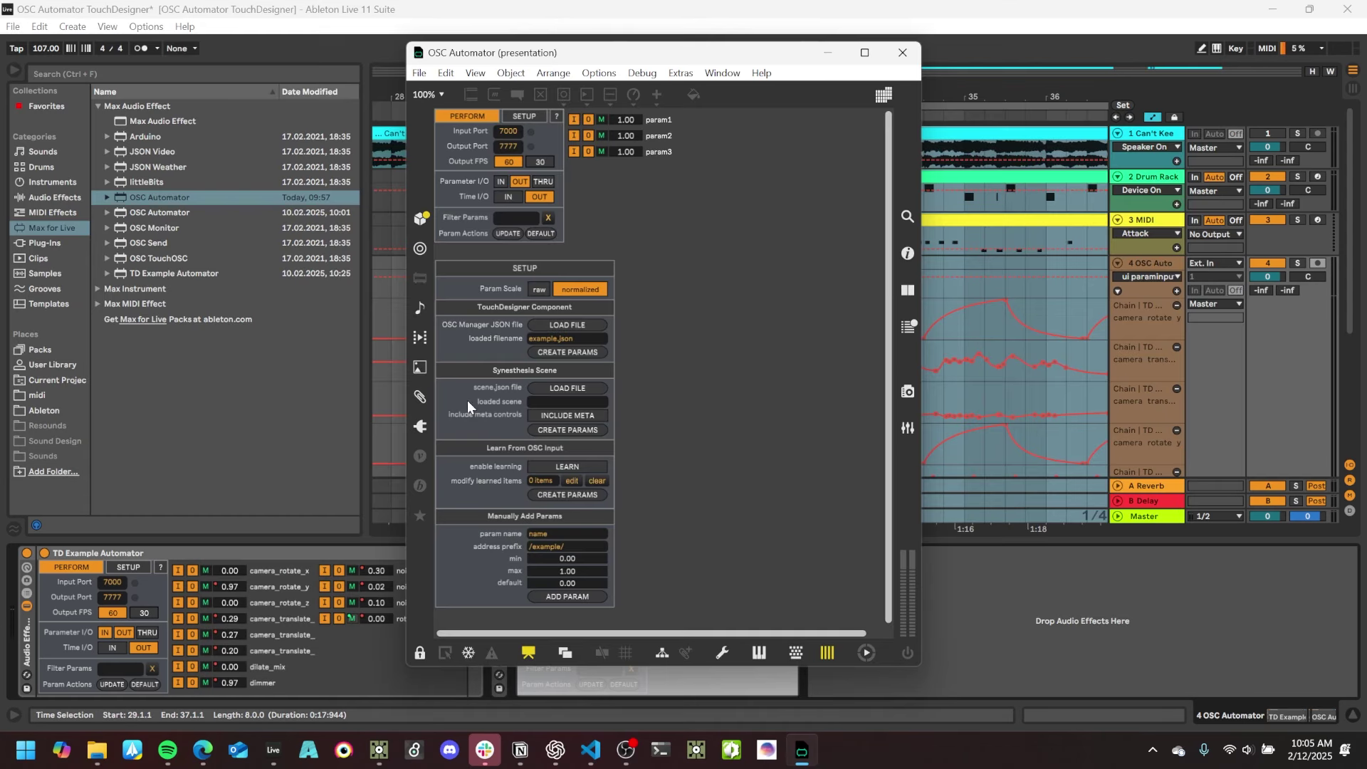
# Save the OSC Automator device under the new name OSC Automator Demo in the Max Audio Effect folder.
pyautogui.click(420, 74)
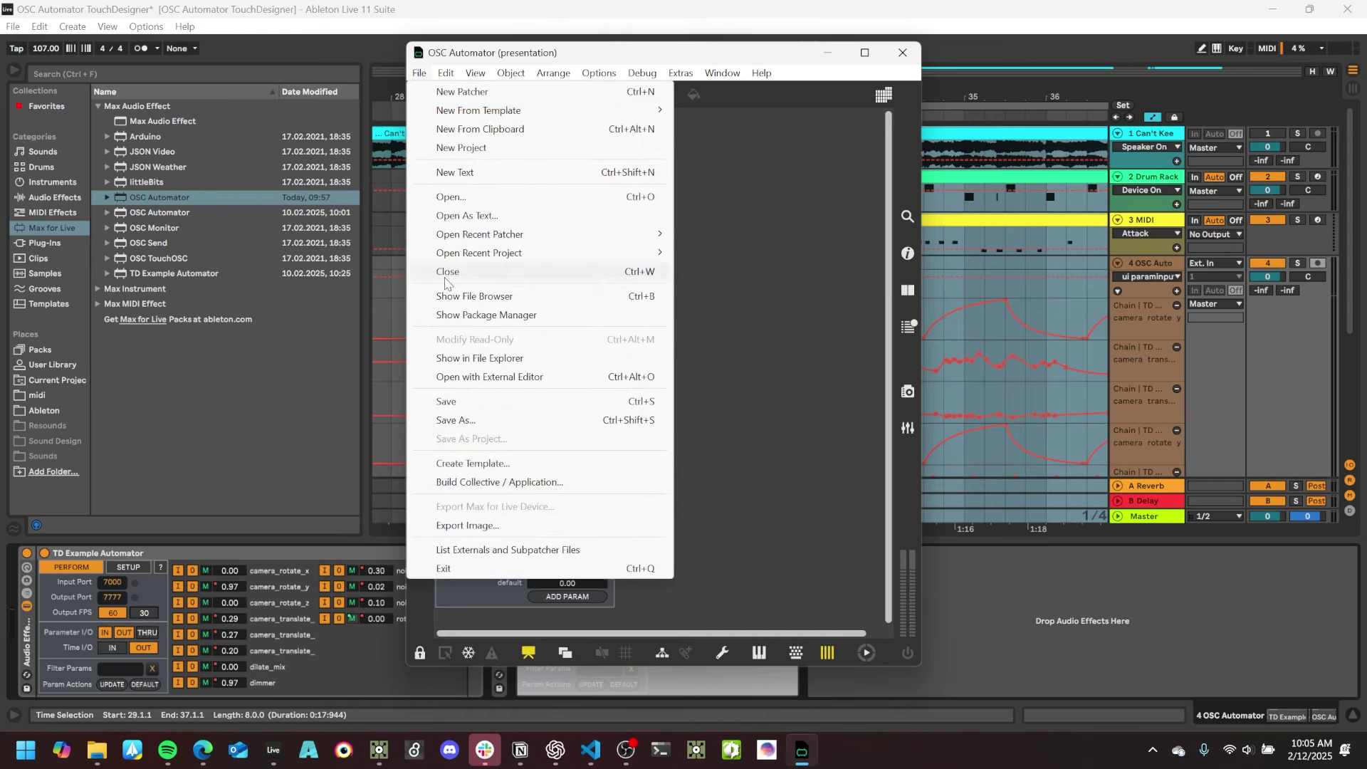
pyautogui.click(459, 418)
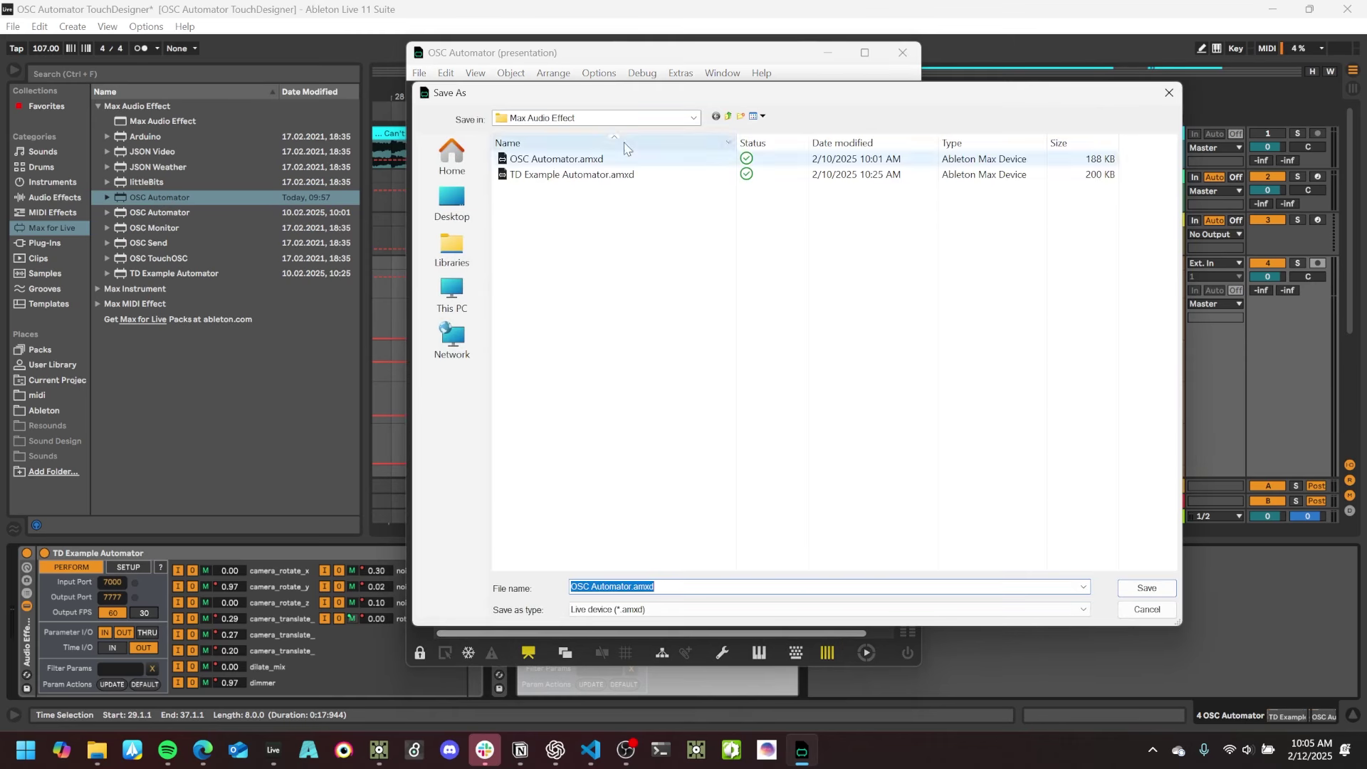
pyautogui.click(670, 586)
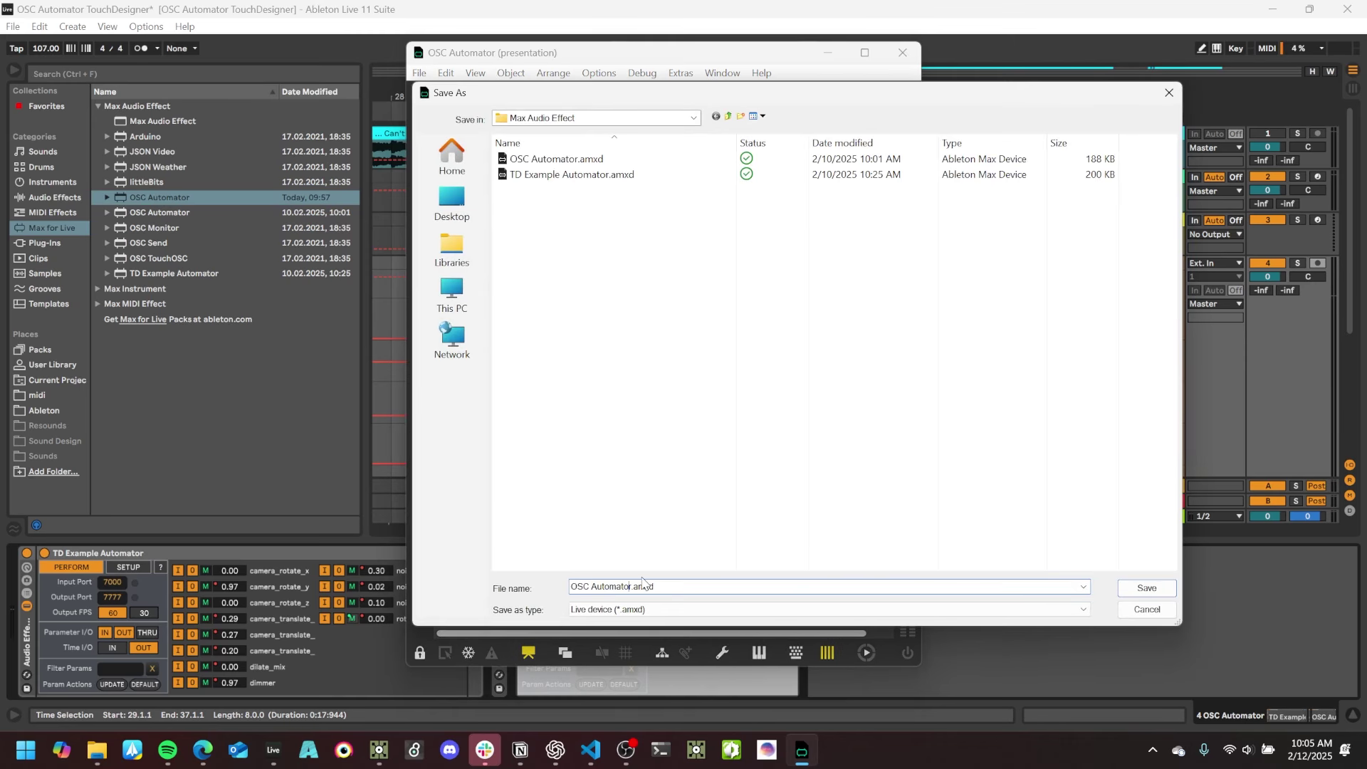
pyautogui.write('Demo')
pyautogui.press('Return')
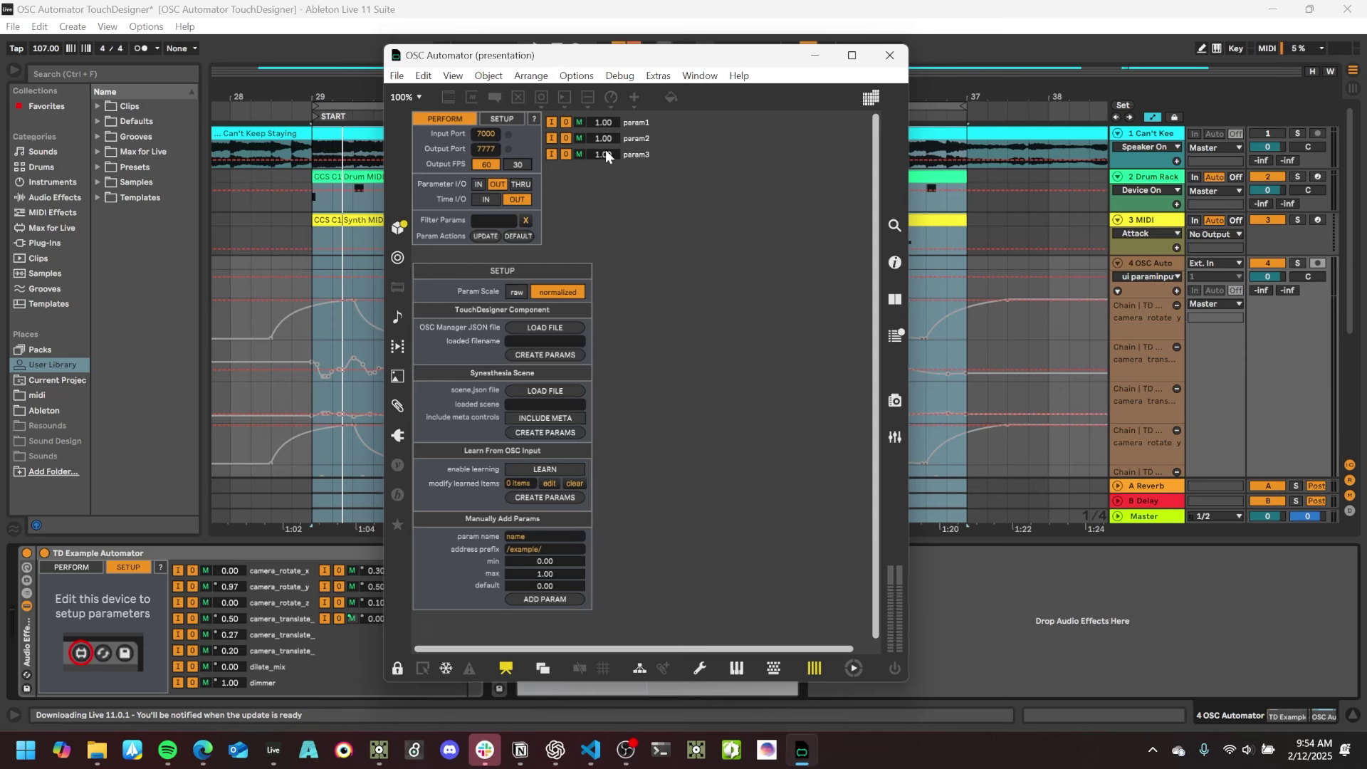
# Reposition the OSC Automator window and try switching its Param Scale between raw and normalized.
pyautogui.moveTo(560, 59); pyautogui.dragTo(815, 60)
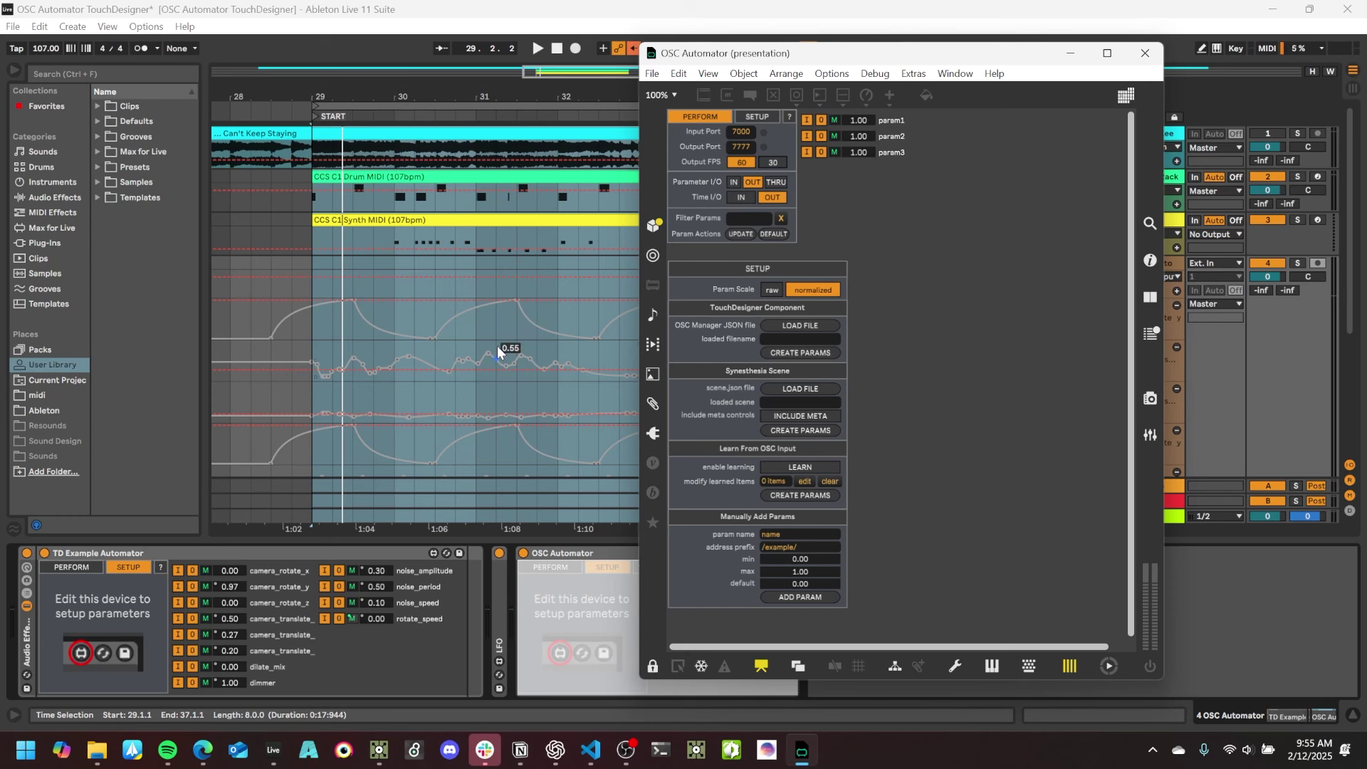
pyautogui.moveTo(833, 55); pyautogui.dragTo(600, 55)
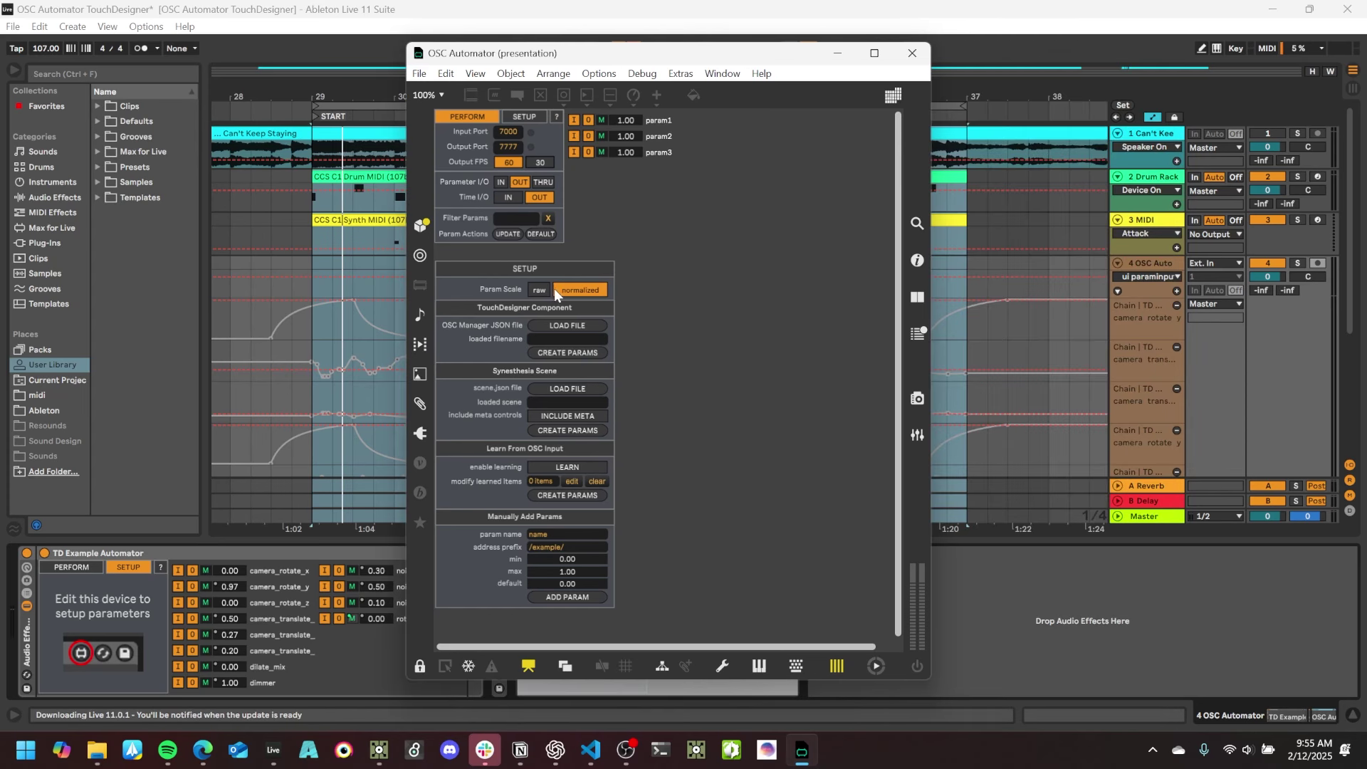
pyautogui.click(539, 291)
pyautogui.click(577, 285)
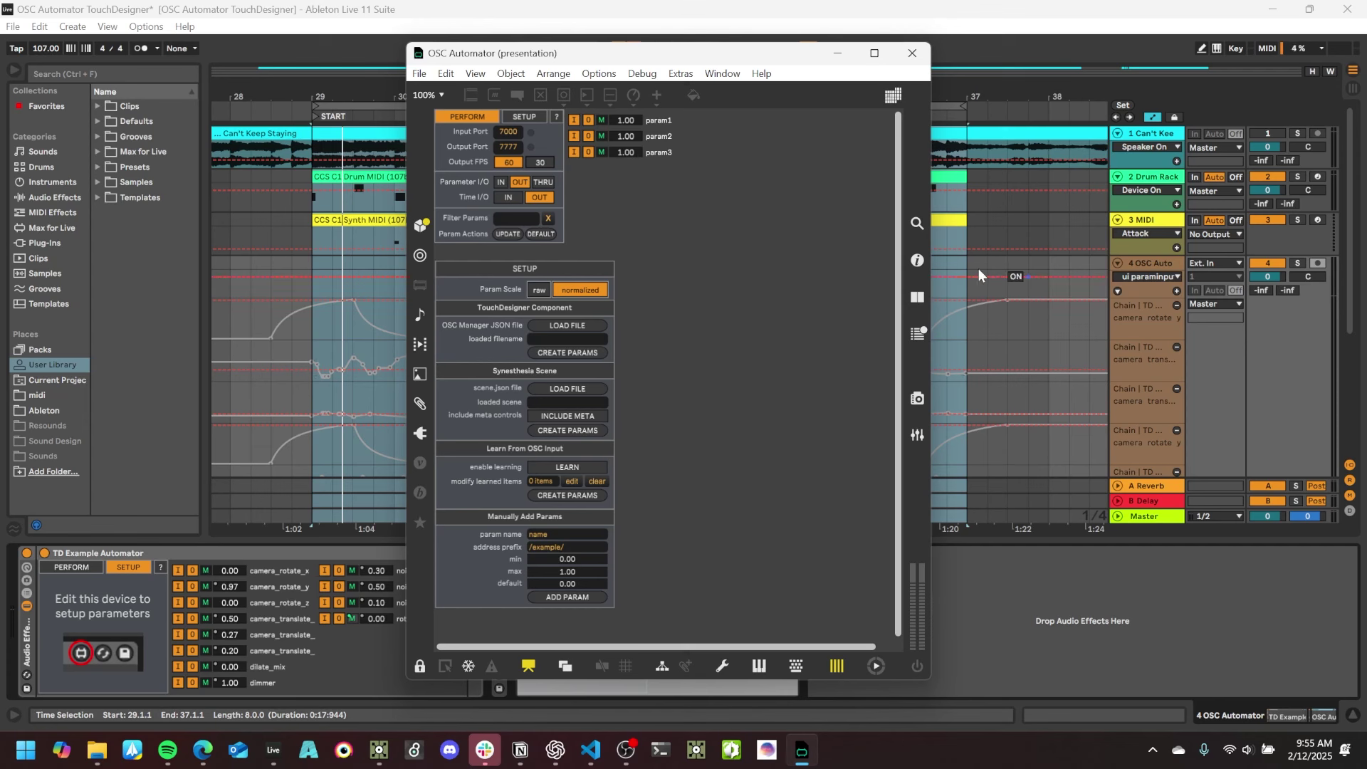
pyautogui.click(539, 291)
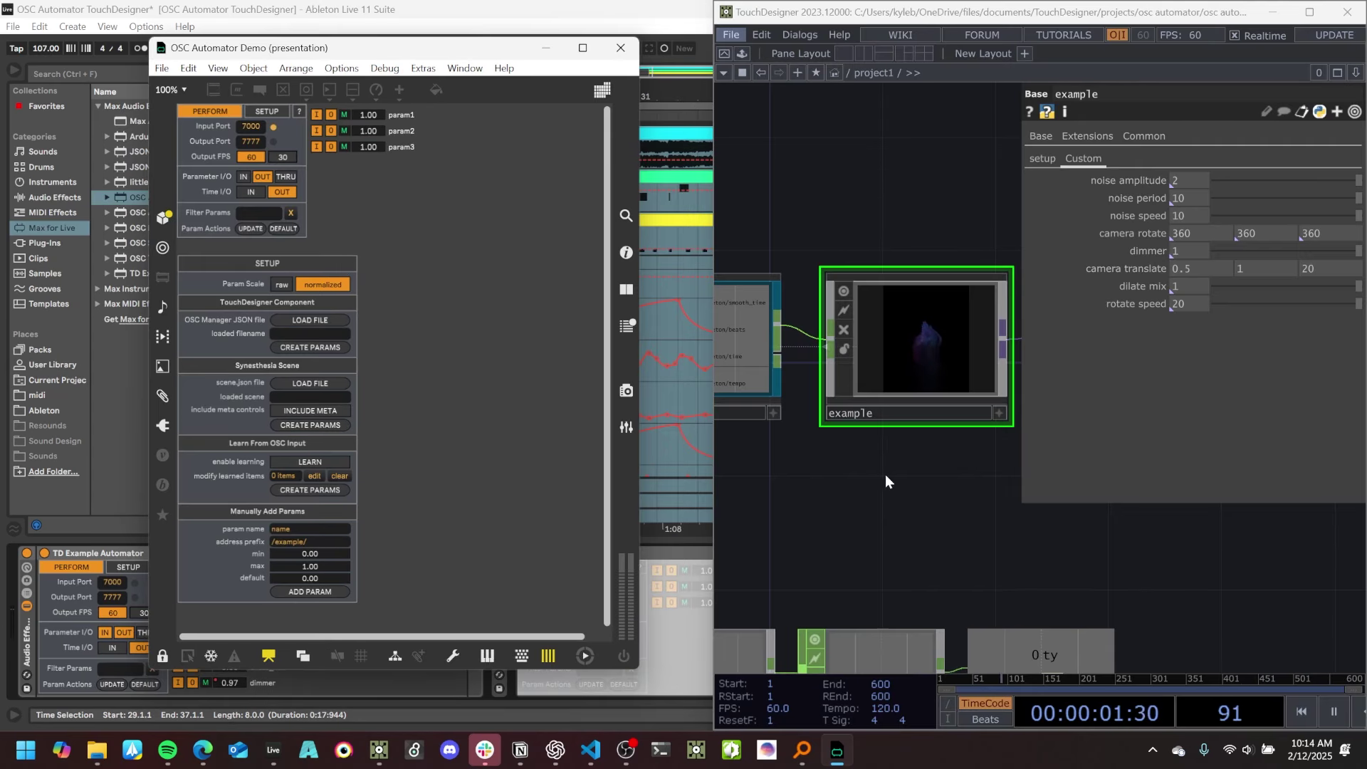
# Load example.json as the OSC Manager JSON file and create its parameters, saving the device.
pyautogui.click(311, 320)
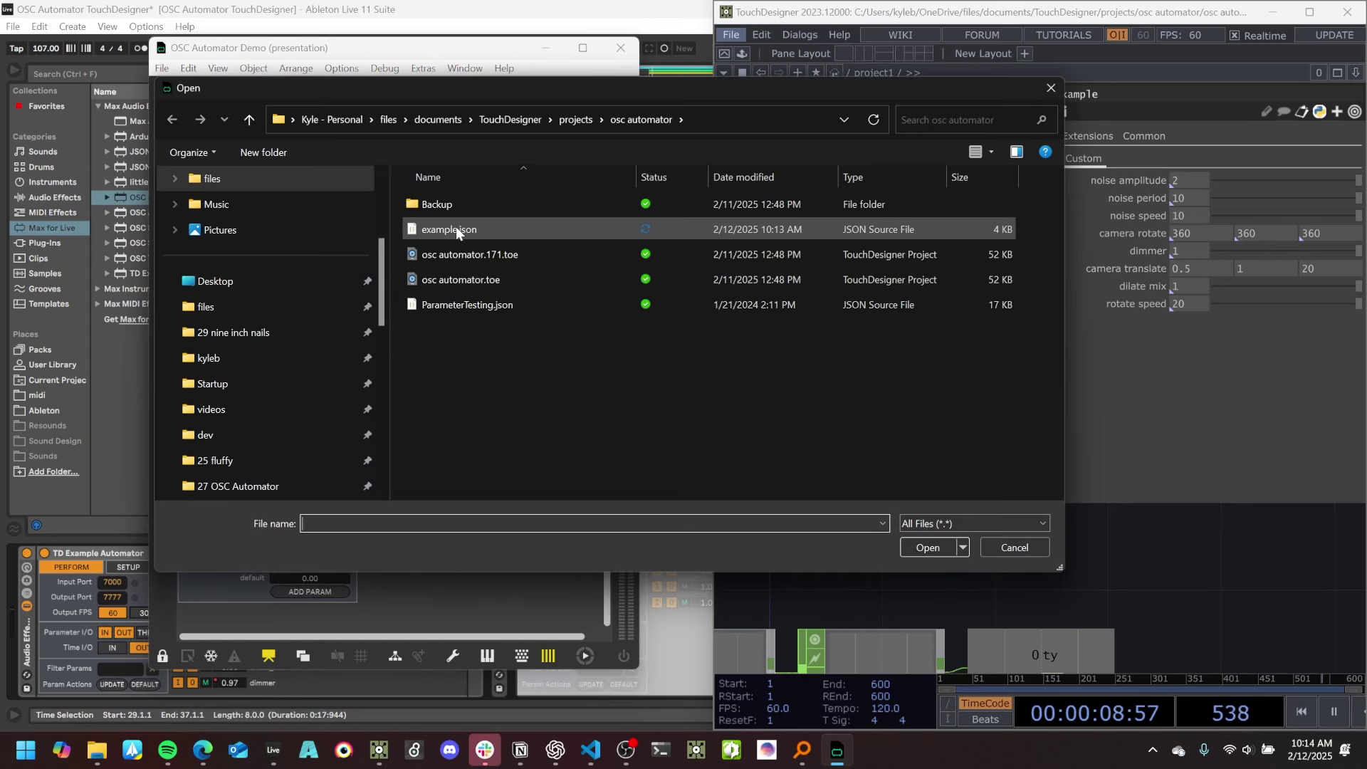
pyautogui.doubleClick(455, 228)
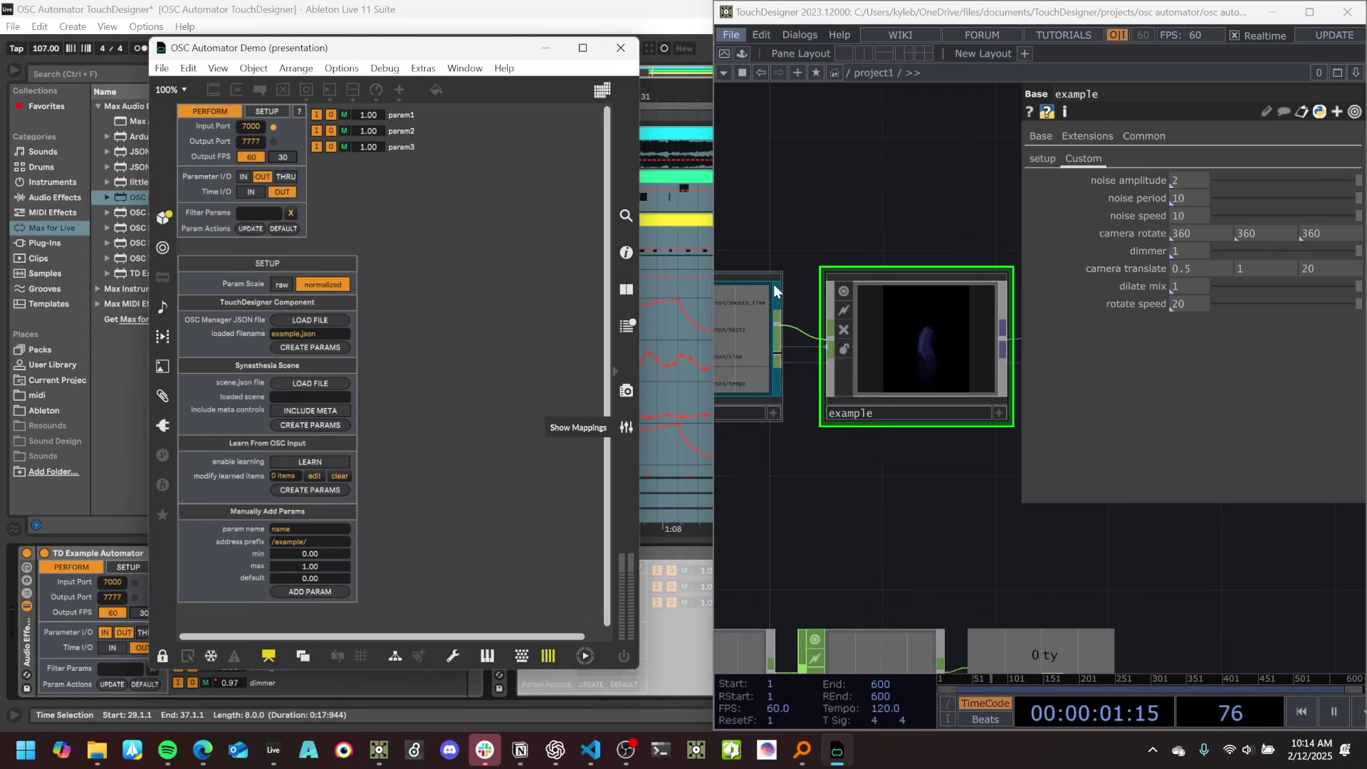
pyautogui.click(988, 214)
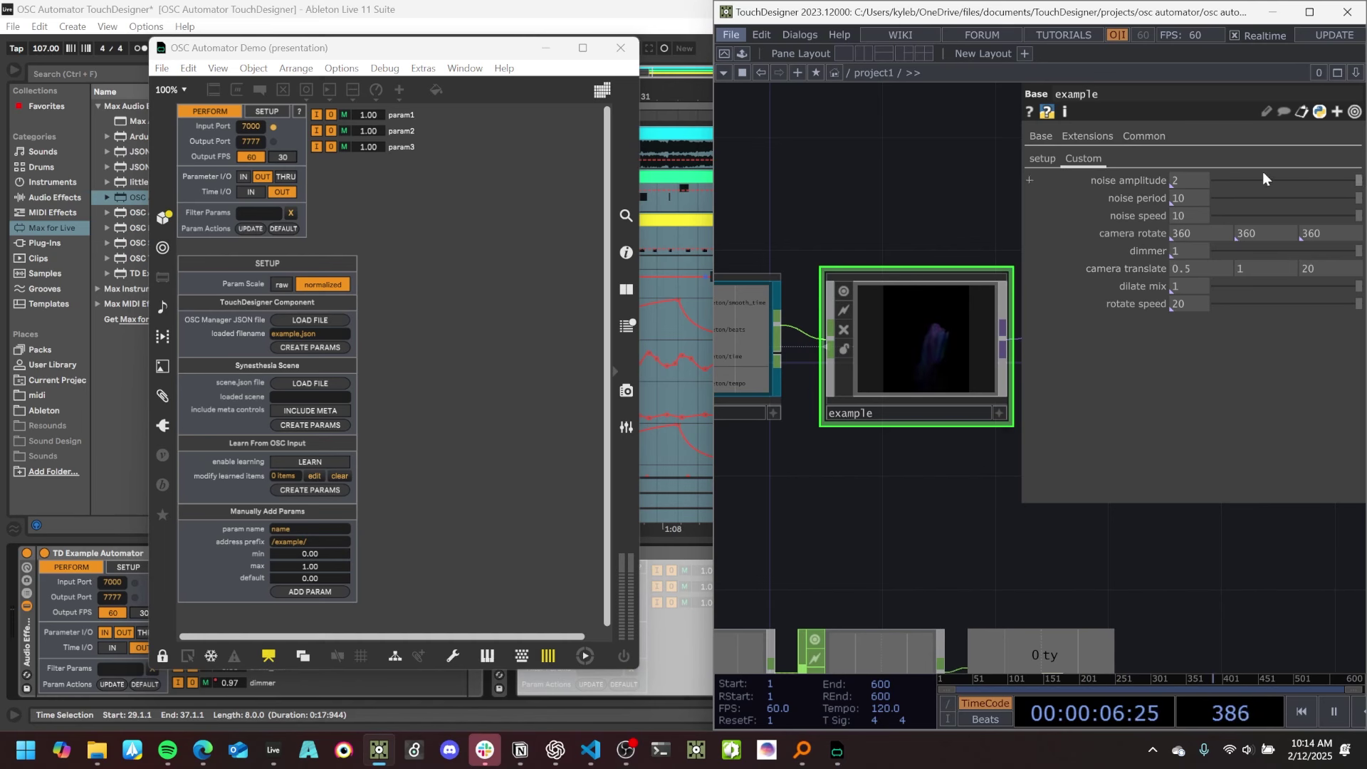
pyautogui.click(1198, 182)
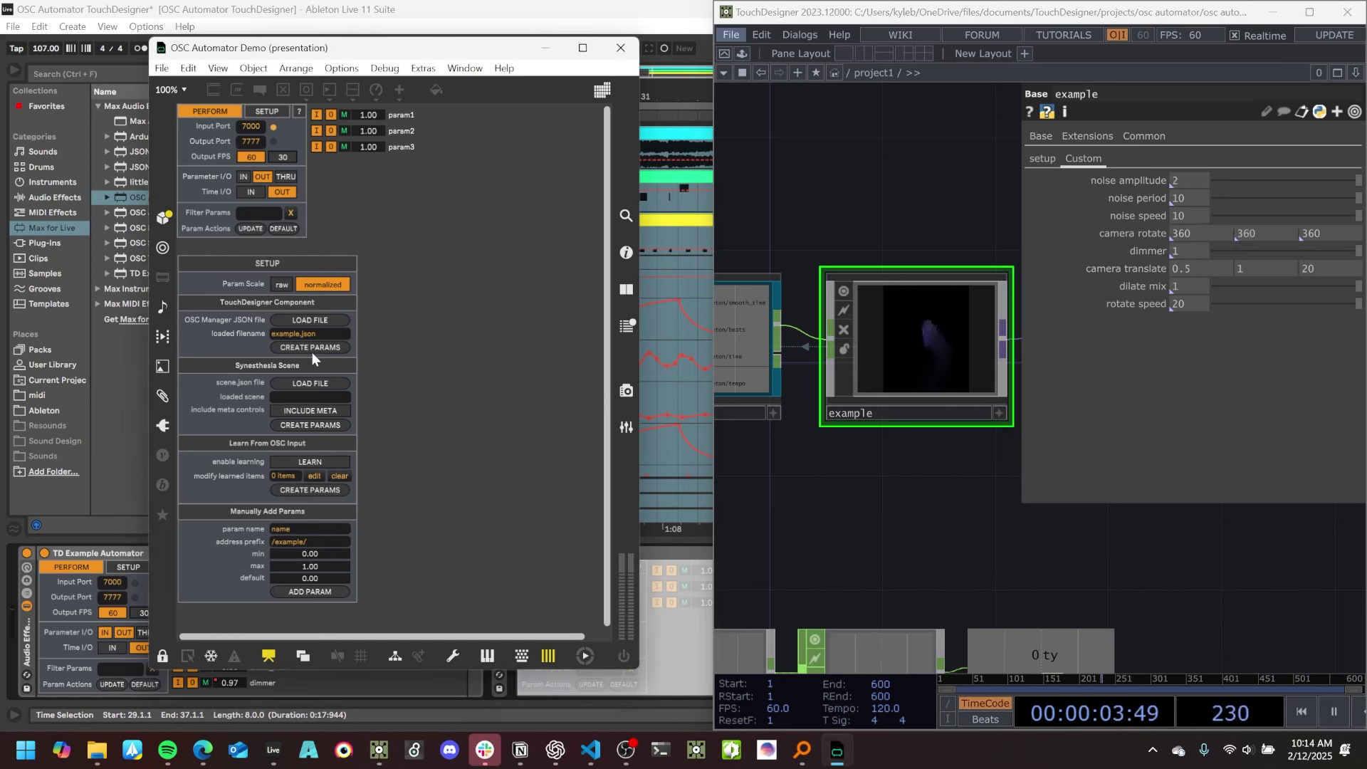
pyautogui.click(314, 348)
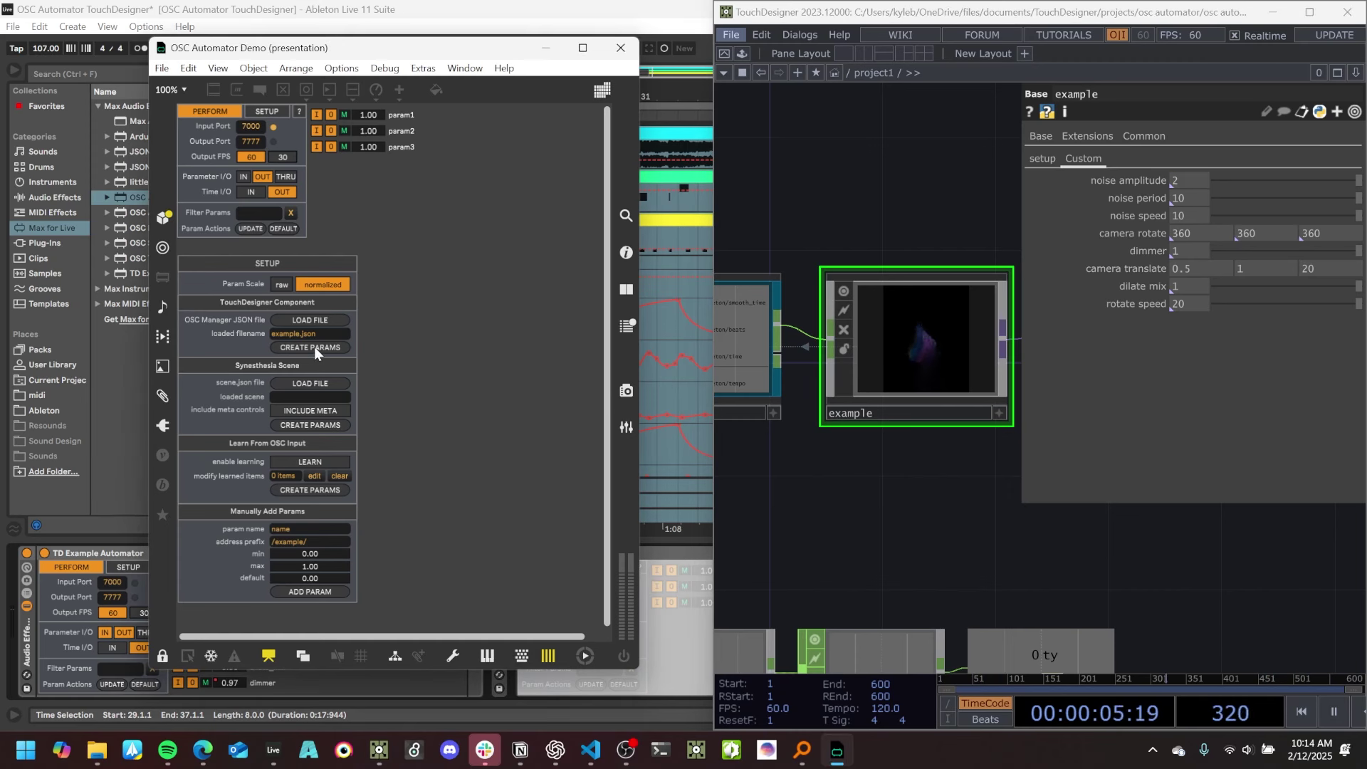
pyautogui.hotkey('ctrl', 's')
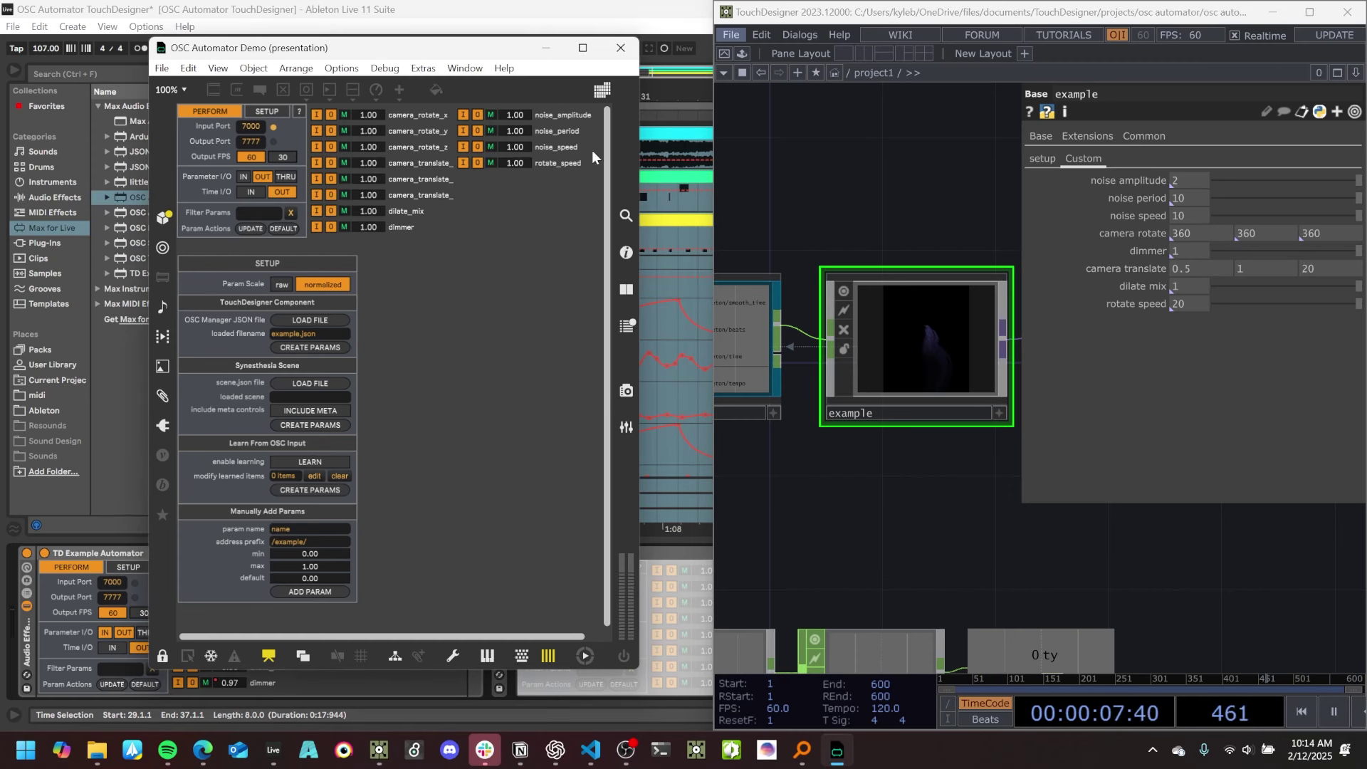
# Test the camera_rotate_x control by lowering it to 0 and raising it back to 1.
pyautogui.moveTo(371, 114); pyautogui.dragTo(370, 154)
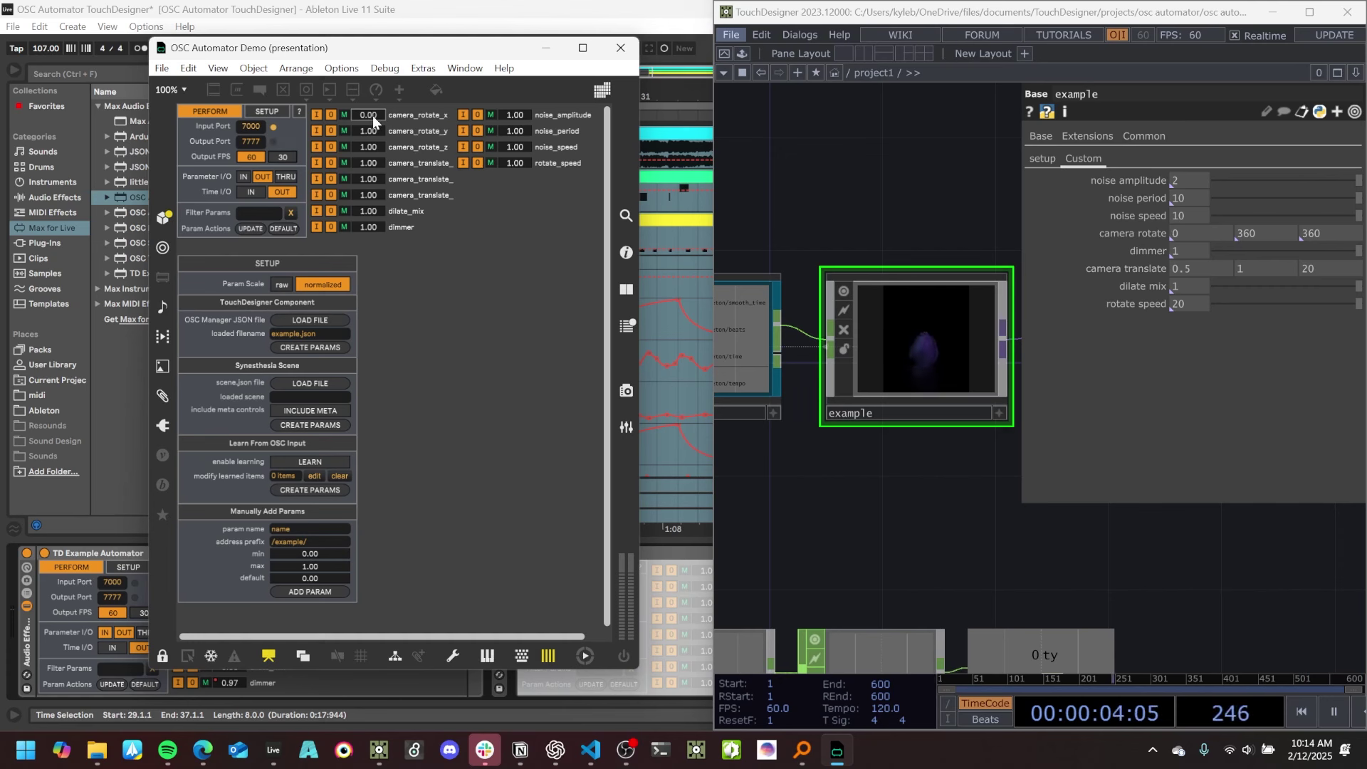
pyautogui.moveTo(372, 118); pyautogui.dragTo(372, 204)
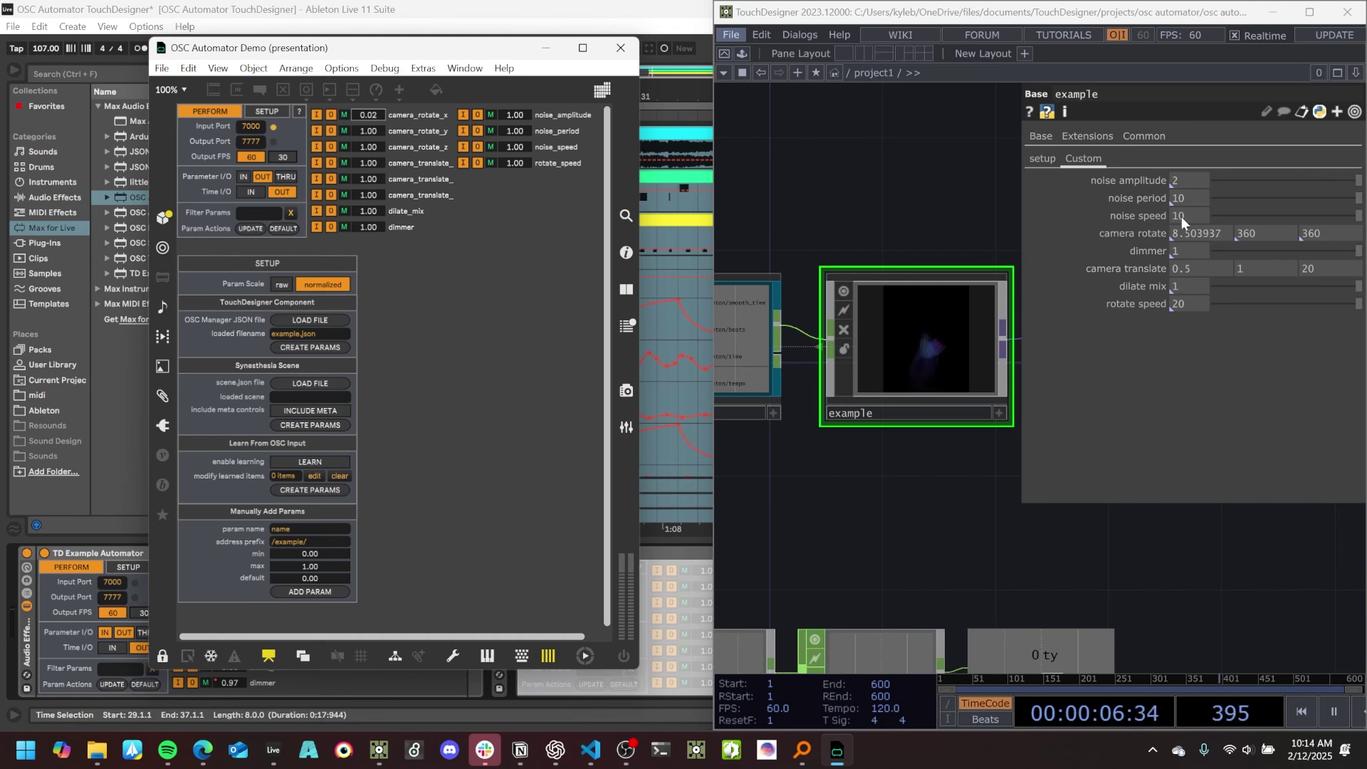
pyautogui.moveTo(373, 115); pyautogui.dragTo(373, 54)
pyautogui.moveTo(373, 54); pyautogui.dragTo(374, 27)
# Set OSC_Manager's parameter scale mode to raw in TouchDesigner and test camera_rotate_x against the example component.
pyautogui.click(942, 206)
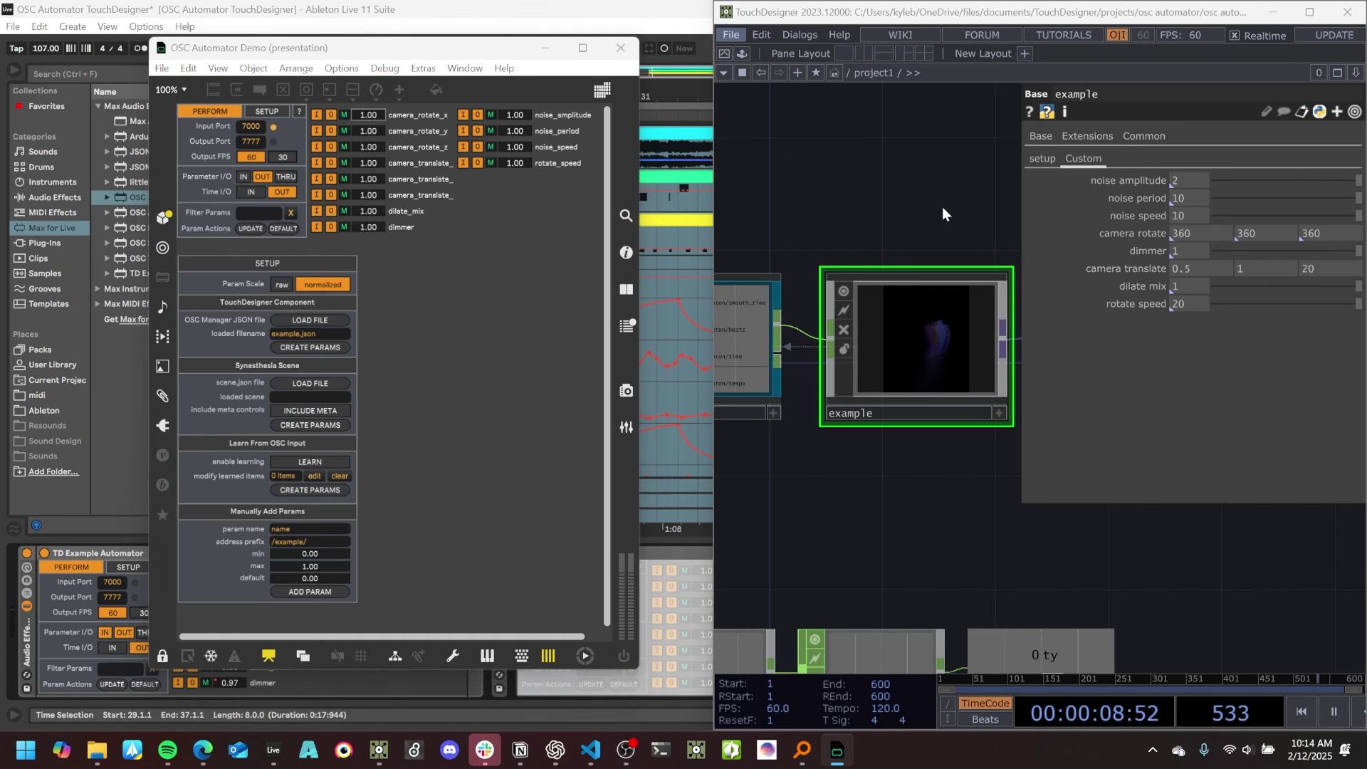
pyautogui.click(734, 354)
pyautogui.click(1228, 235)
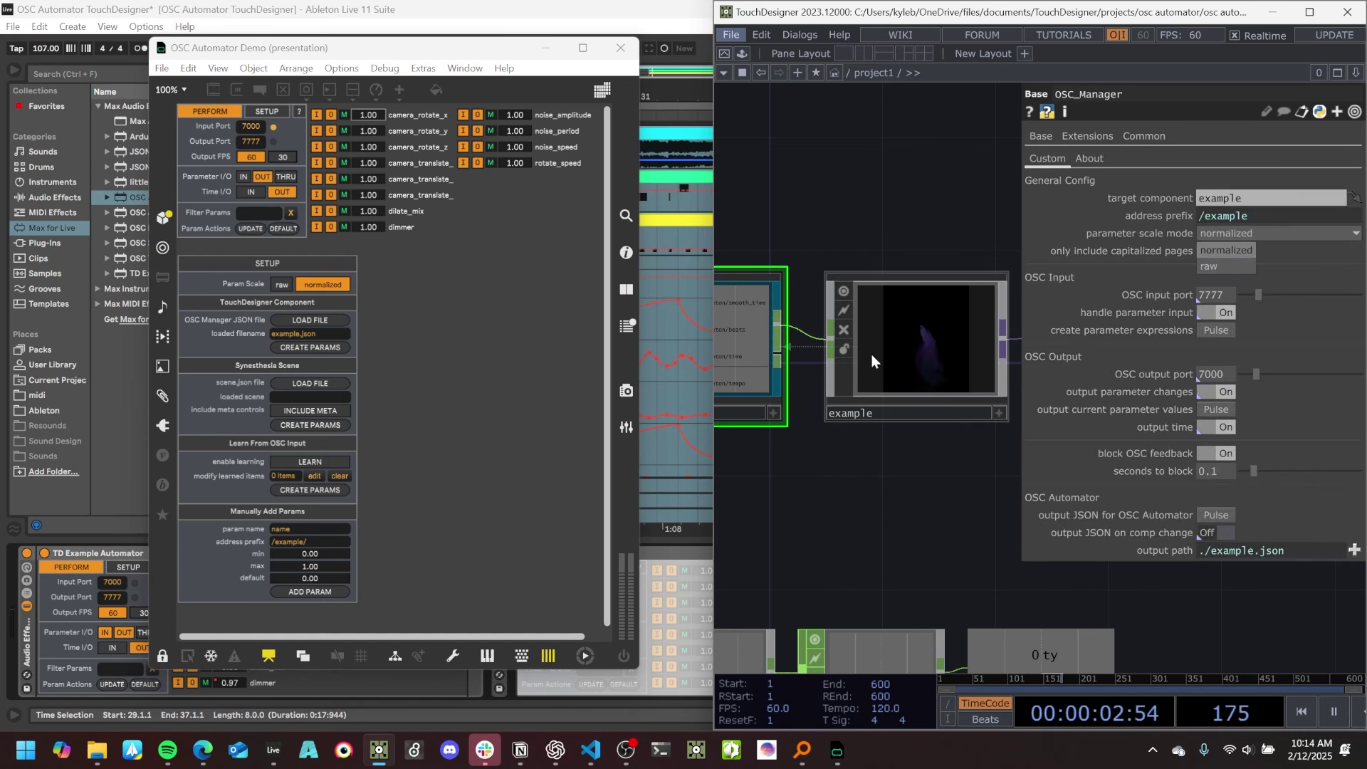
pyautogui.click(1218, 270)
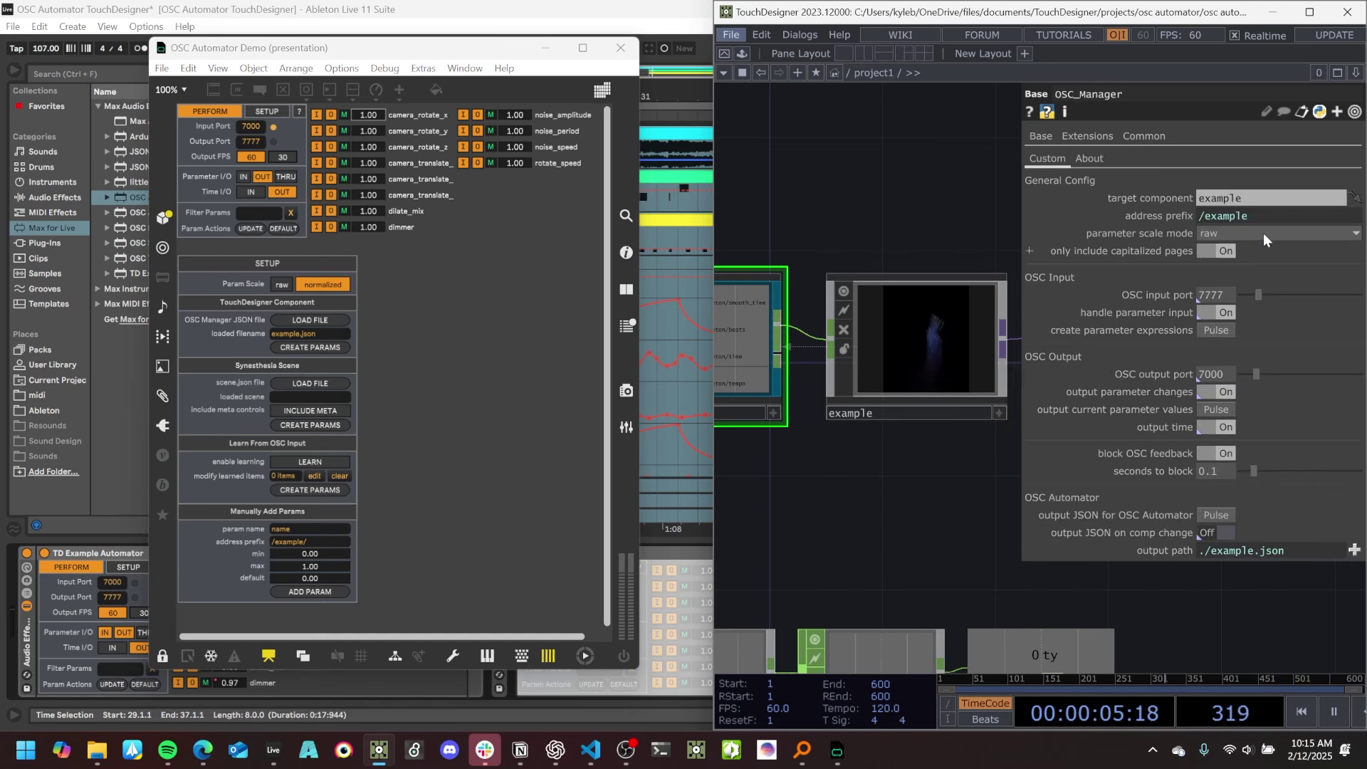
pyautogui.click(938, 352)
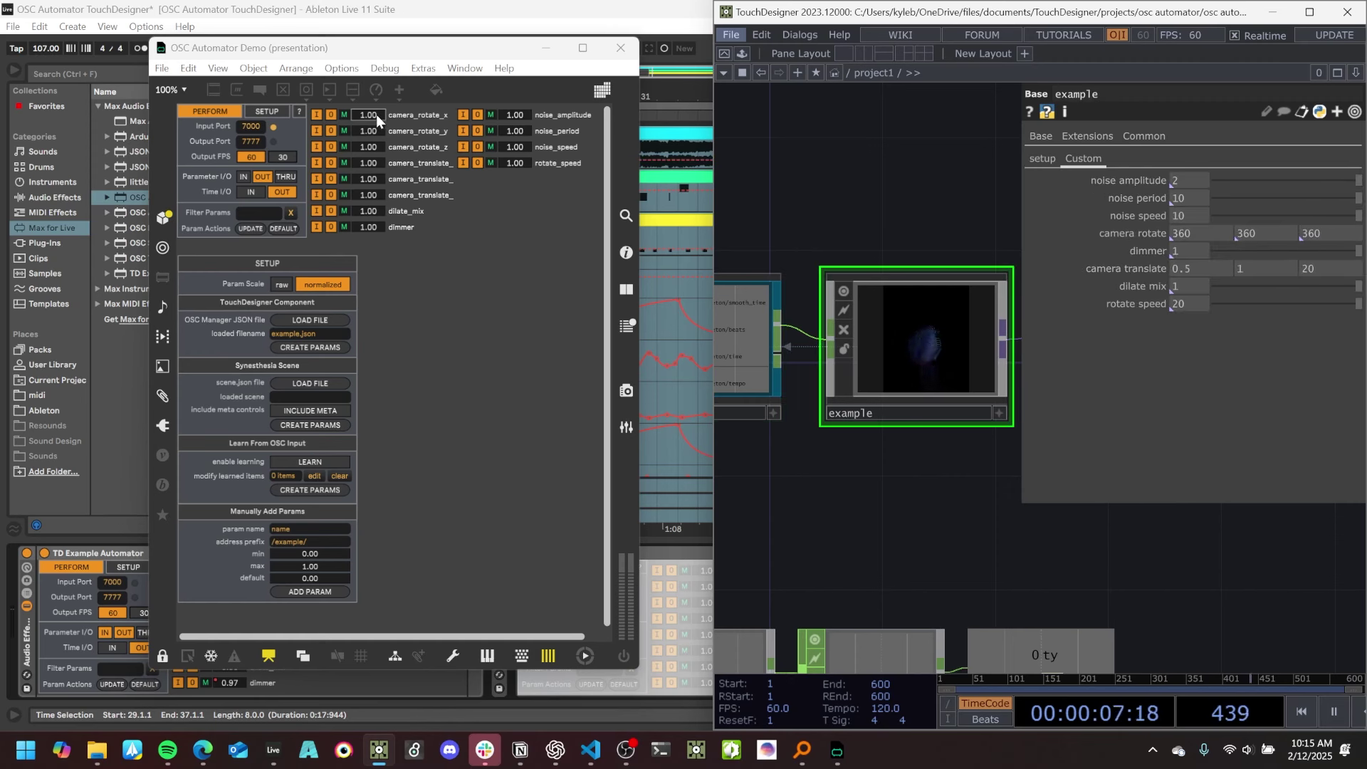
pyautogui.moveTo(376, 114); pyautogui.dragTo(376, 143)
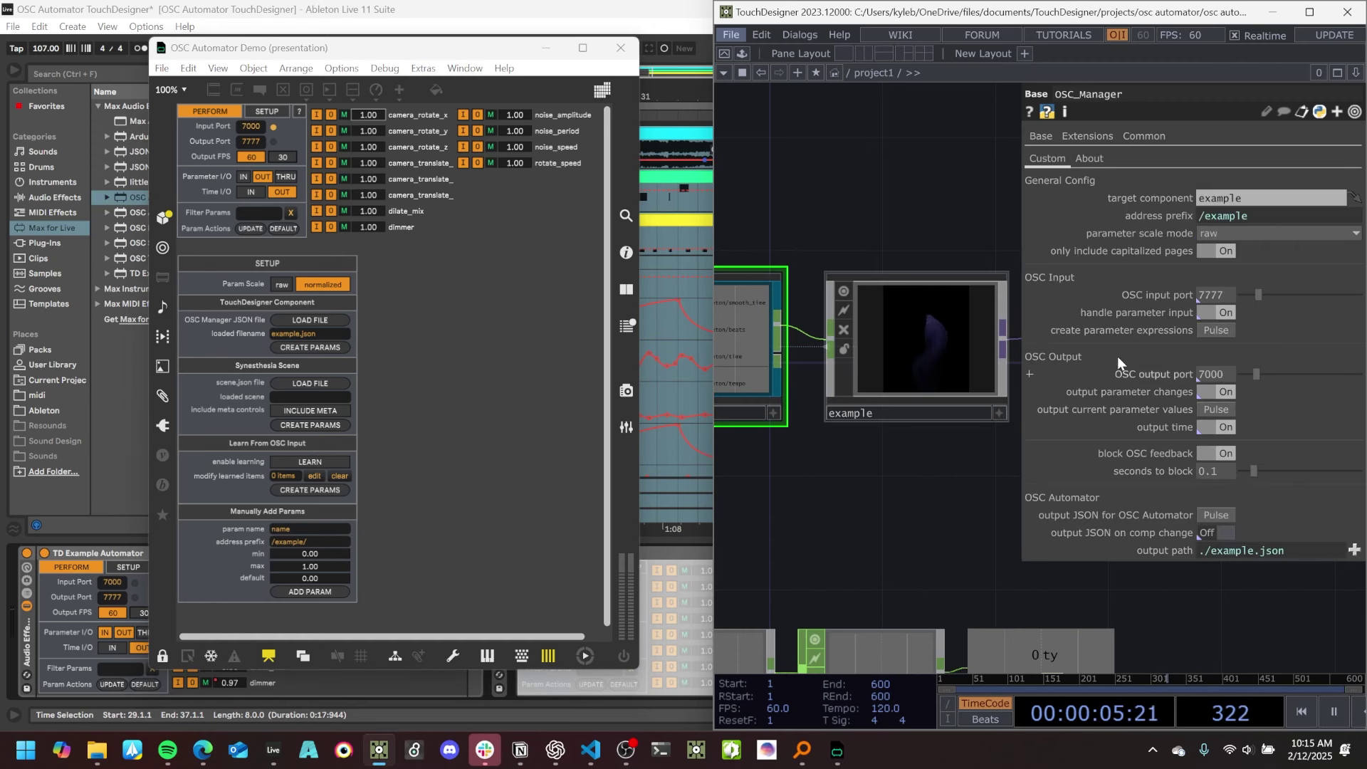
# Recreate the TouchDesigner component parameters with Param Scale set to raw and raise camera_rotate_x to 360.
pyautogui.click(282, 285)
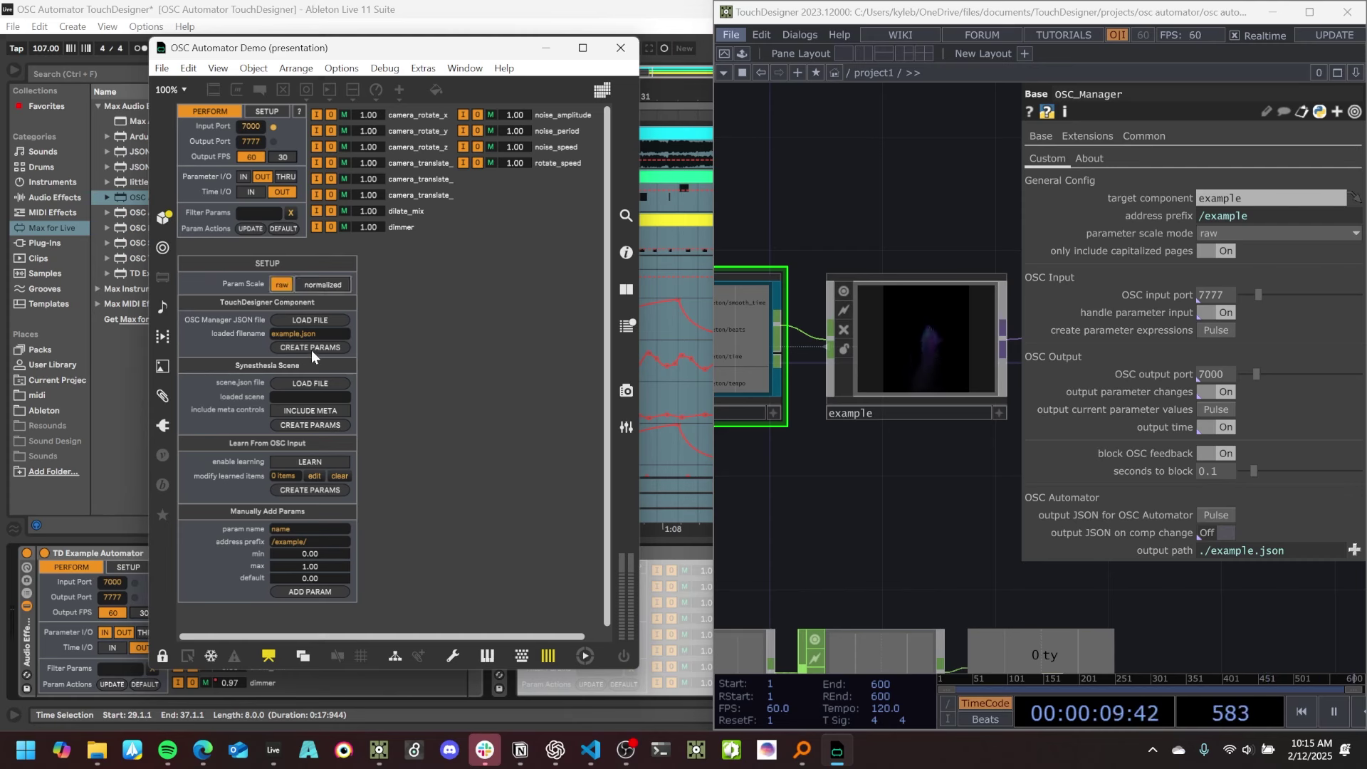
pyautogui.click(312, 348)
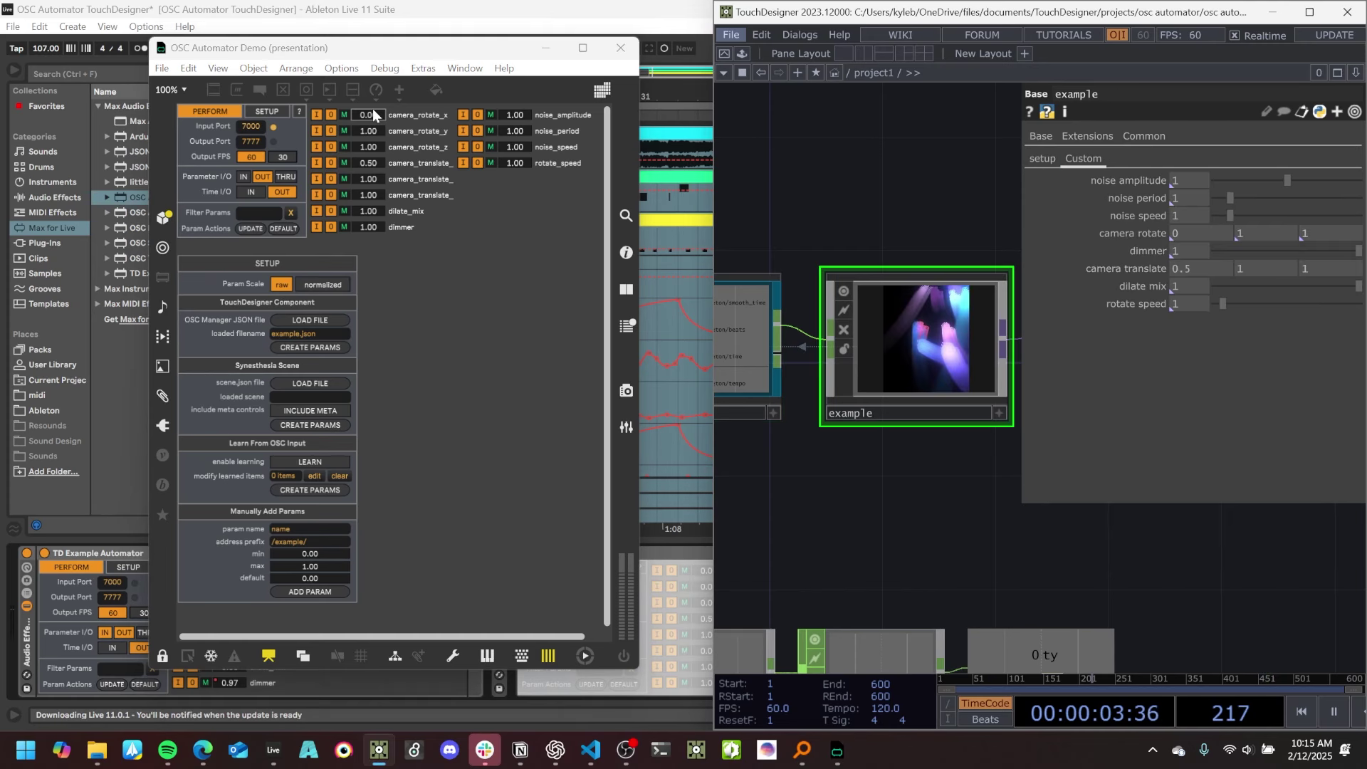
pyautogui.moveTo(371, 115); pyautogui.dragTo(372, 28)
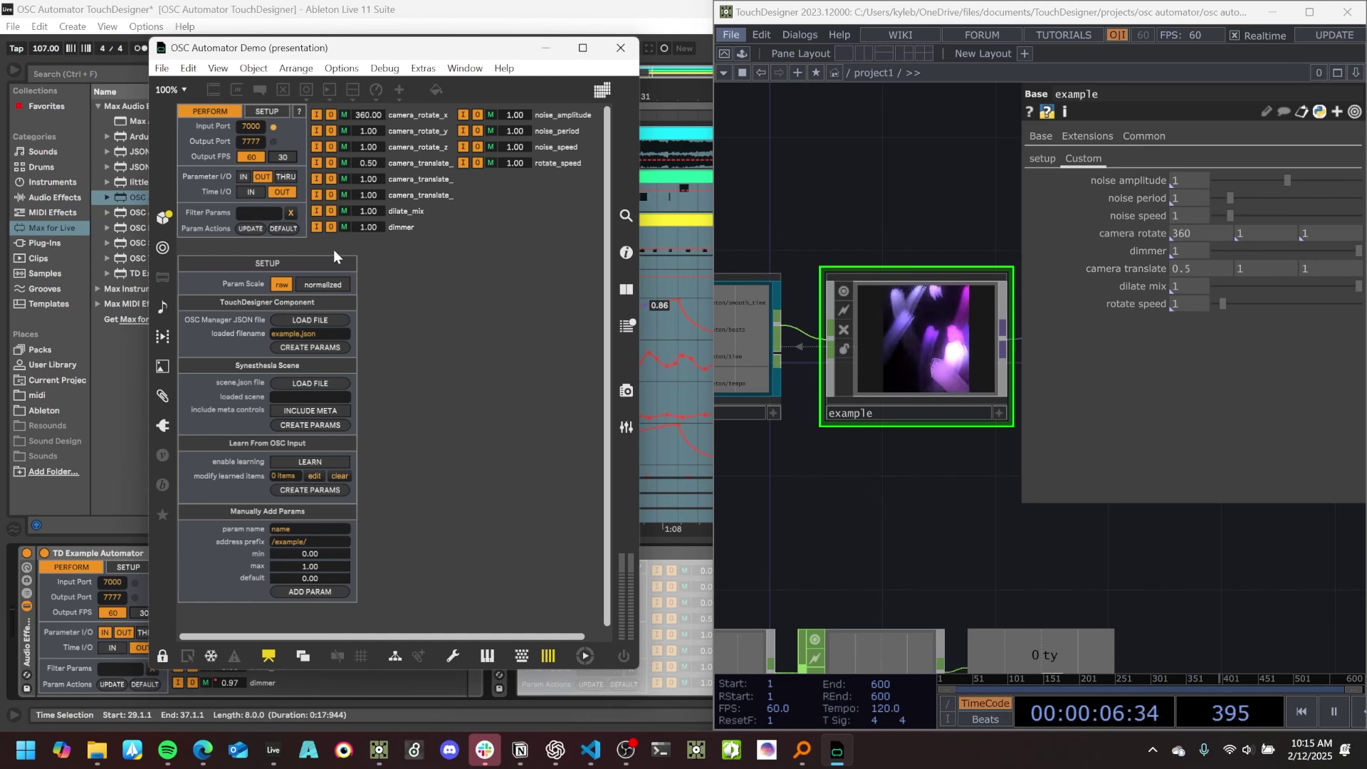
# Set the Param Scale back to normalized and recreate the TouchDesigner component parameters.
pyautogui.click(315, 285)
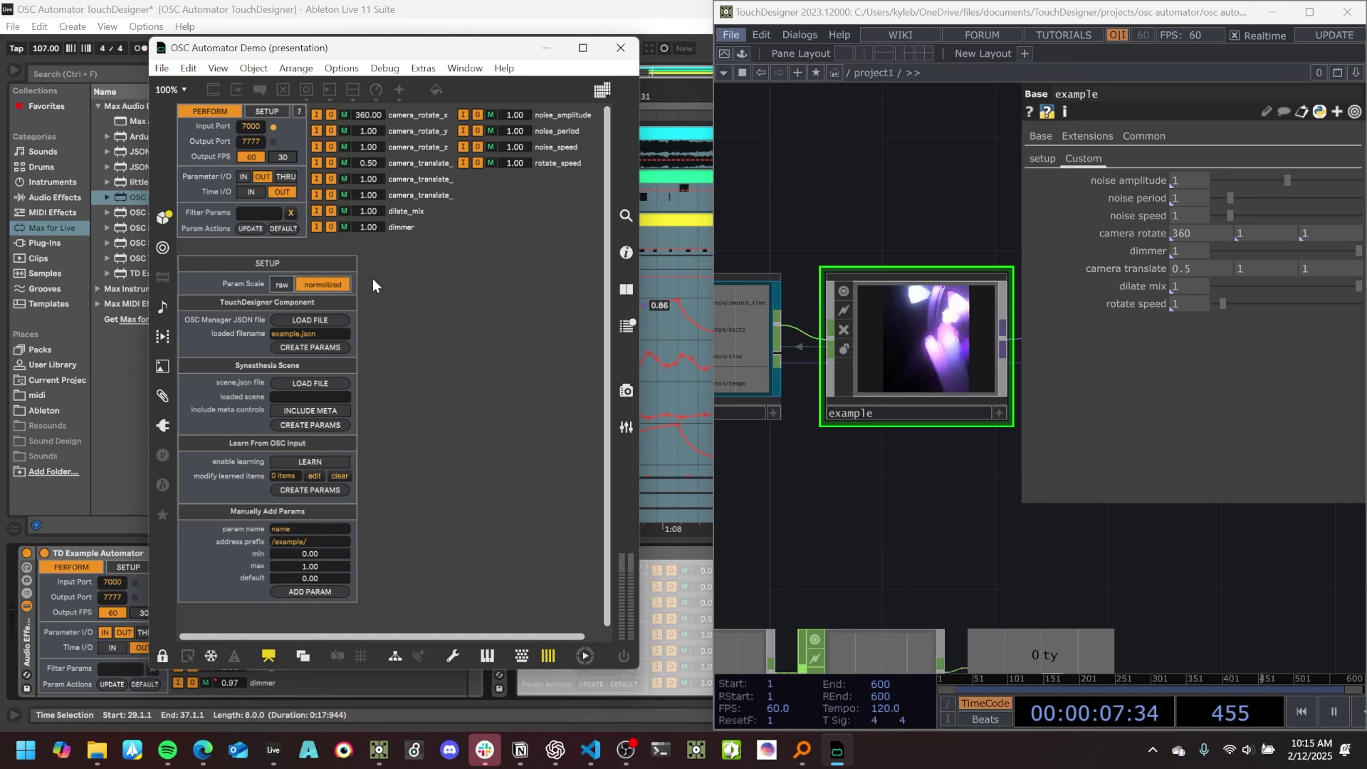
pyautogui.click(309, 346)
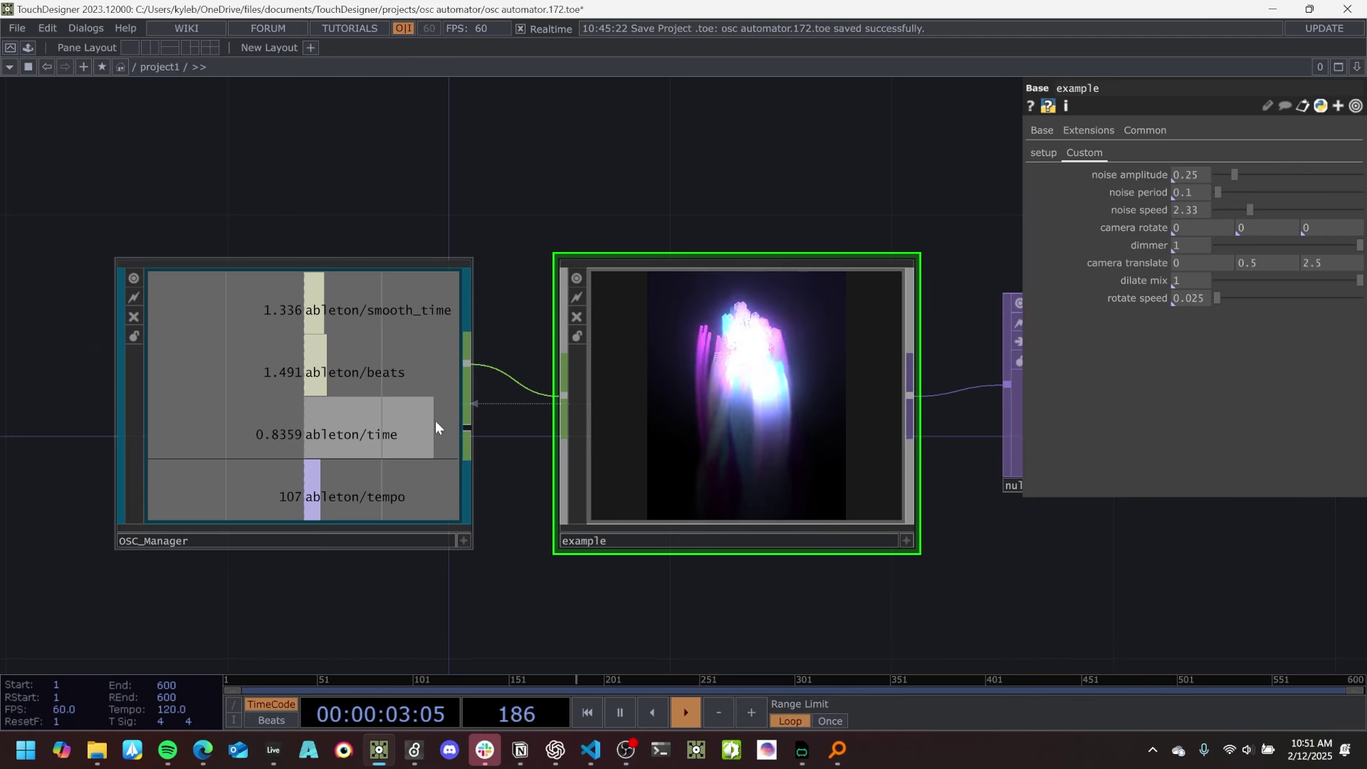
# Review the OSC_Manager settings and the example component's custom parameters in TouchDesigner.
pyautogui.click(318, 427)
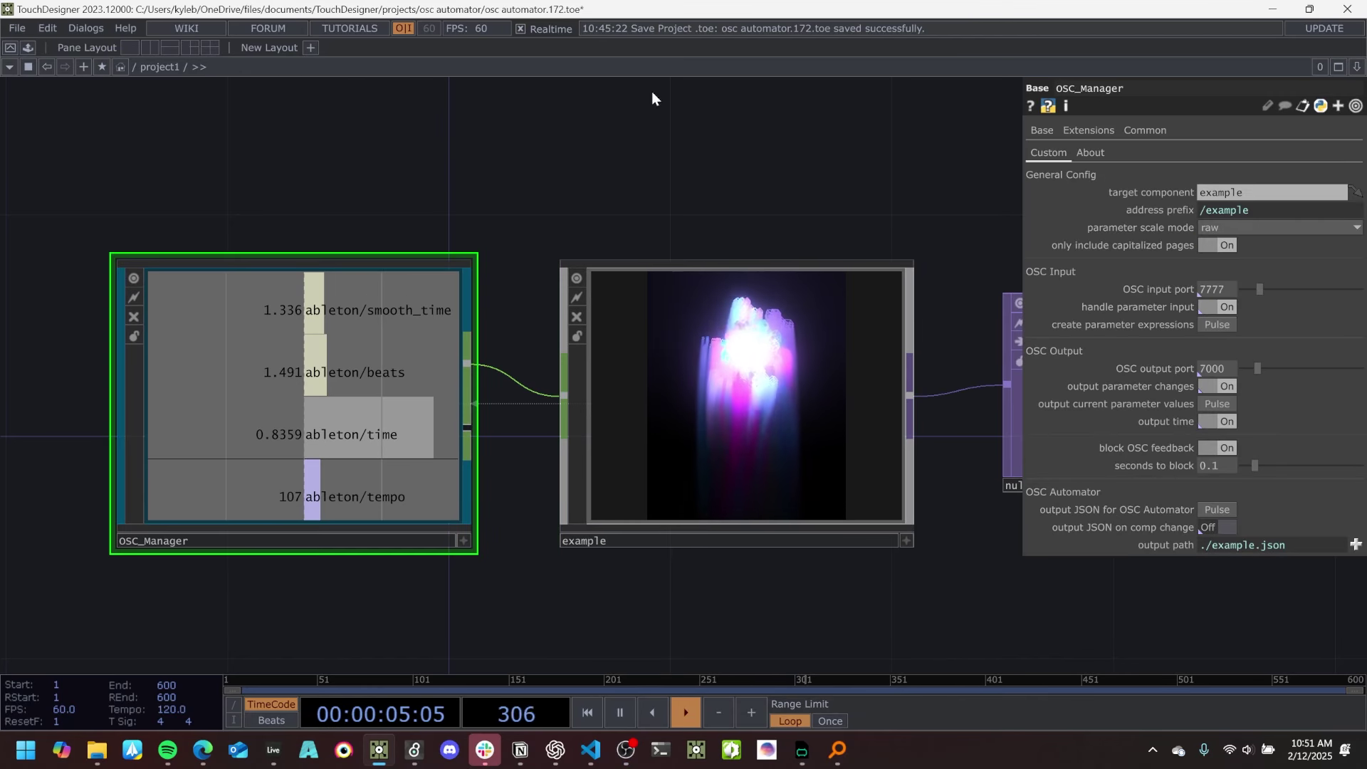
pyautogui.moveTo(648, 180); pyautogui.dragTo(661, 168)
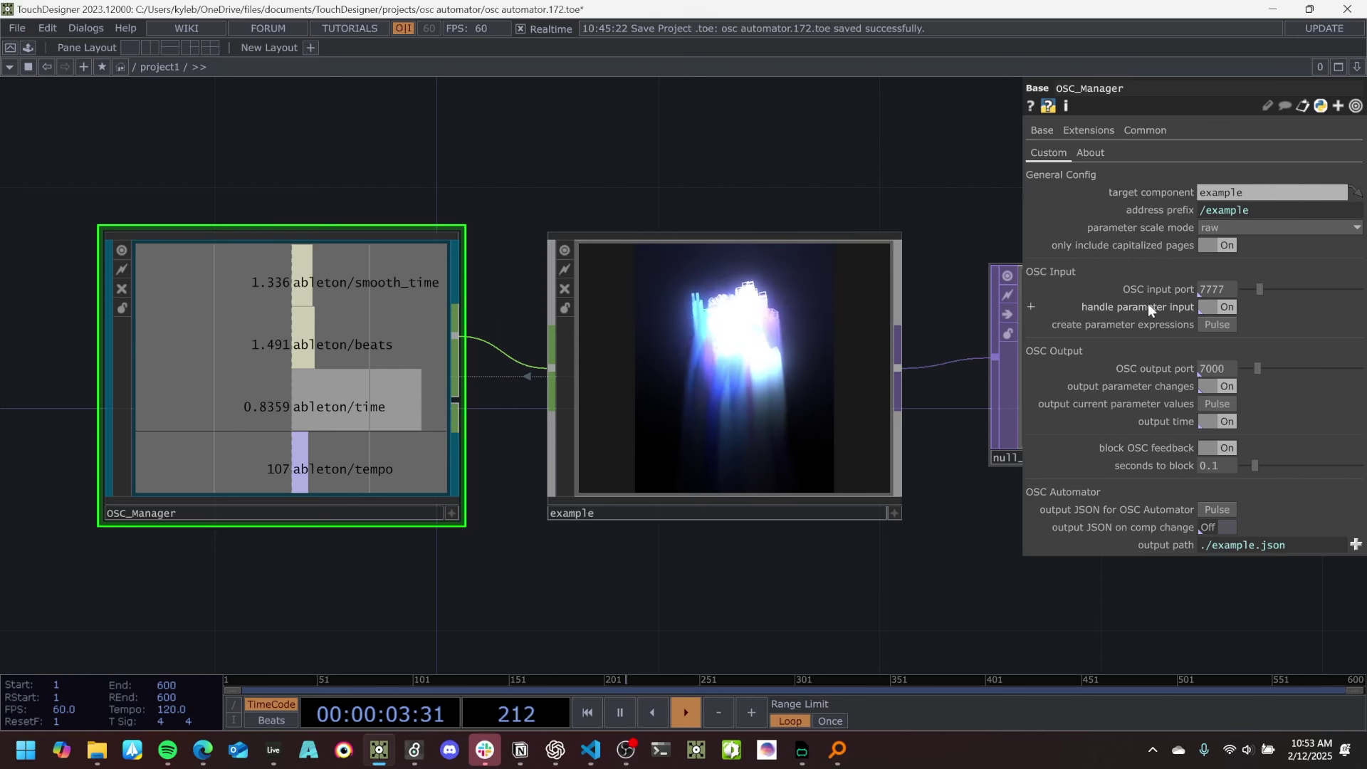
pyautogui.click(767, 364)
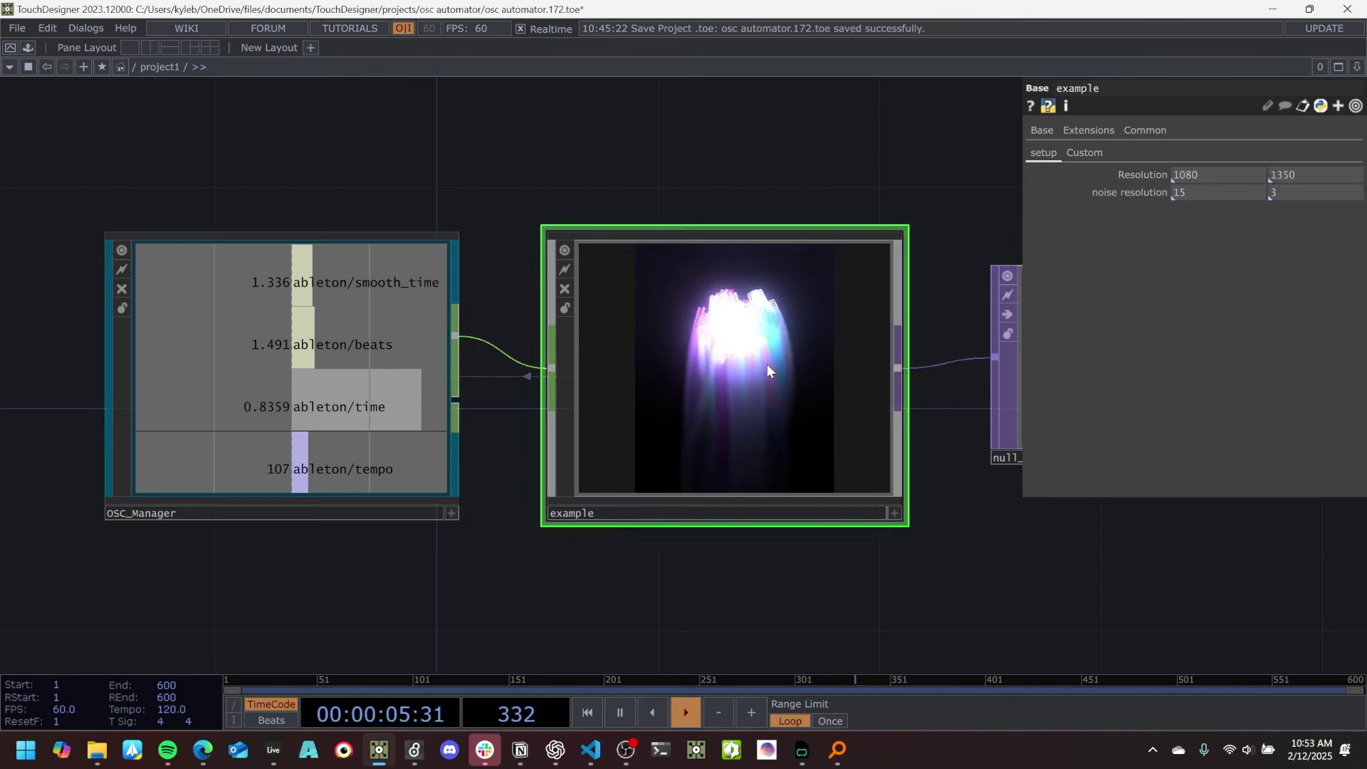
pyautogui.click(1089, 153)
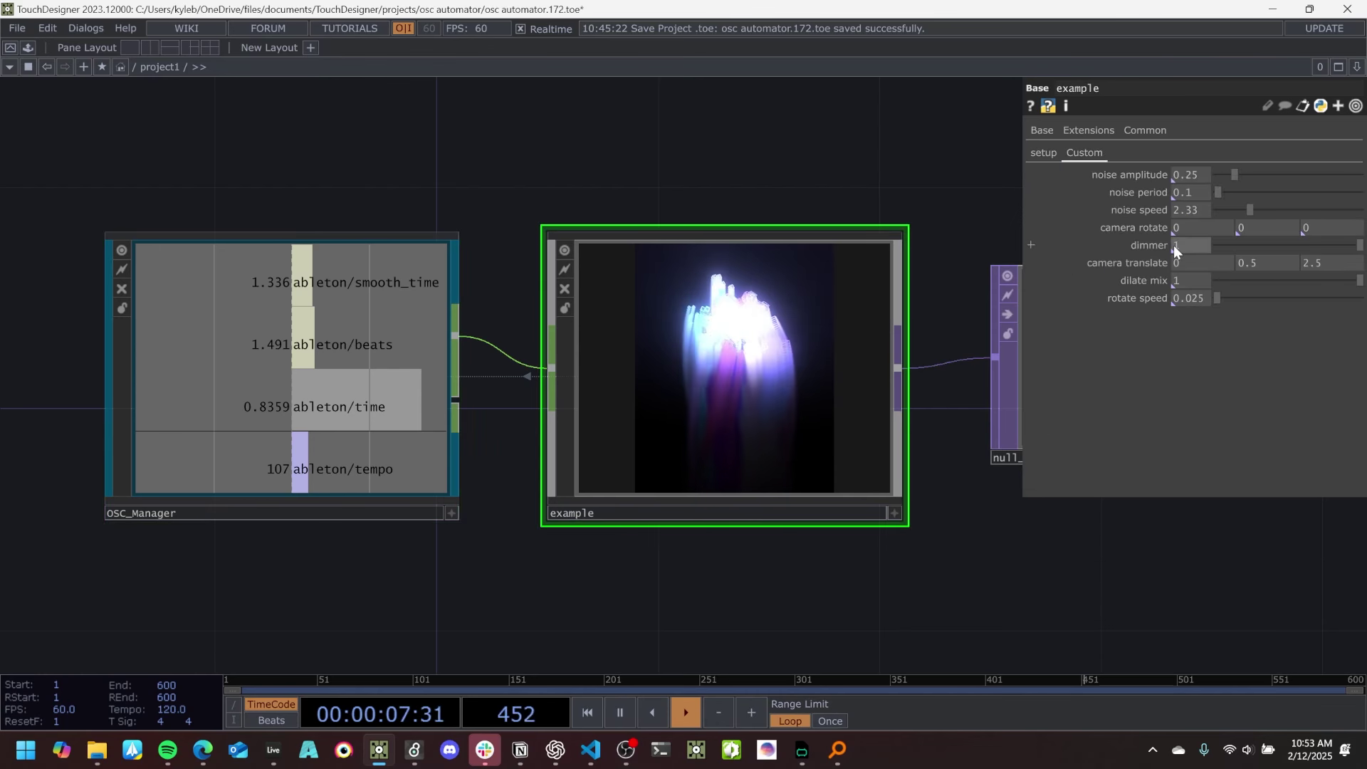
# View the passthrough example patch in Max and inspect the expression behind OSC_Manager's address prefix in TouchDesigner.
pyautogui.click(356, 395)
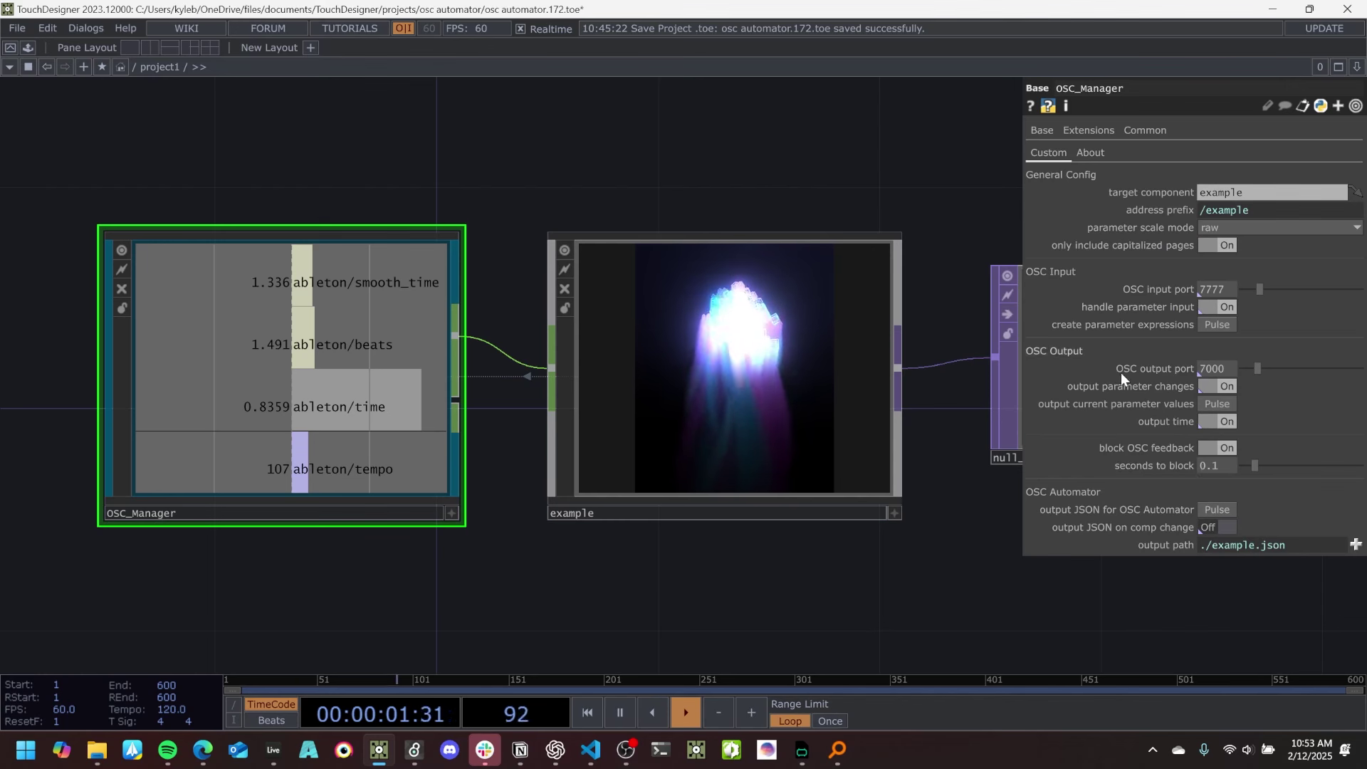
pyautogui.hotkey('alt', 'Tab')
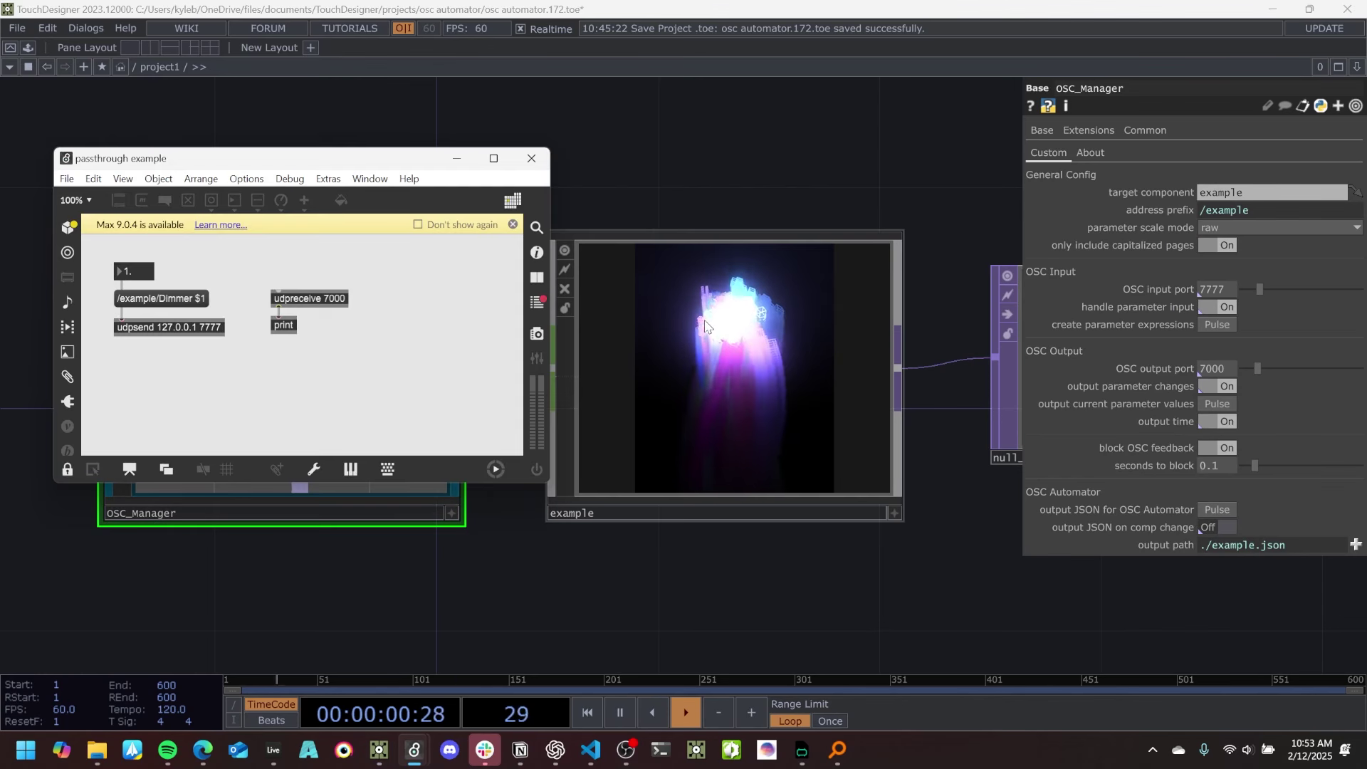
pyautogui.click(1167, 209)
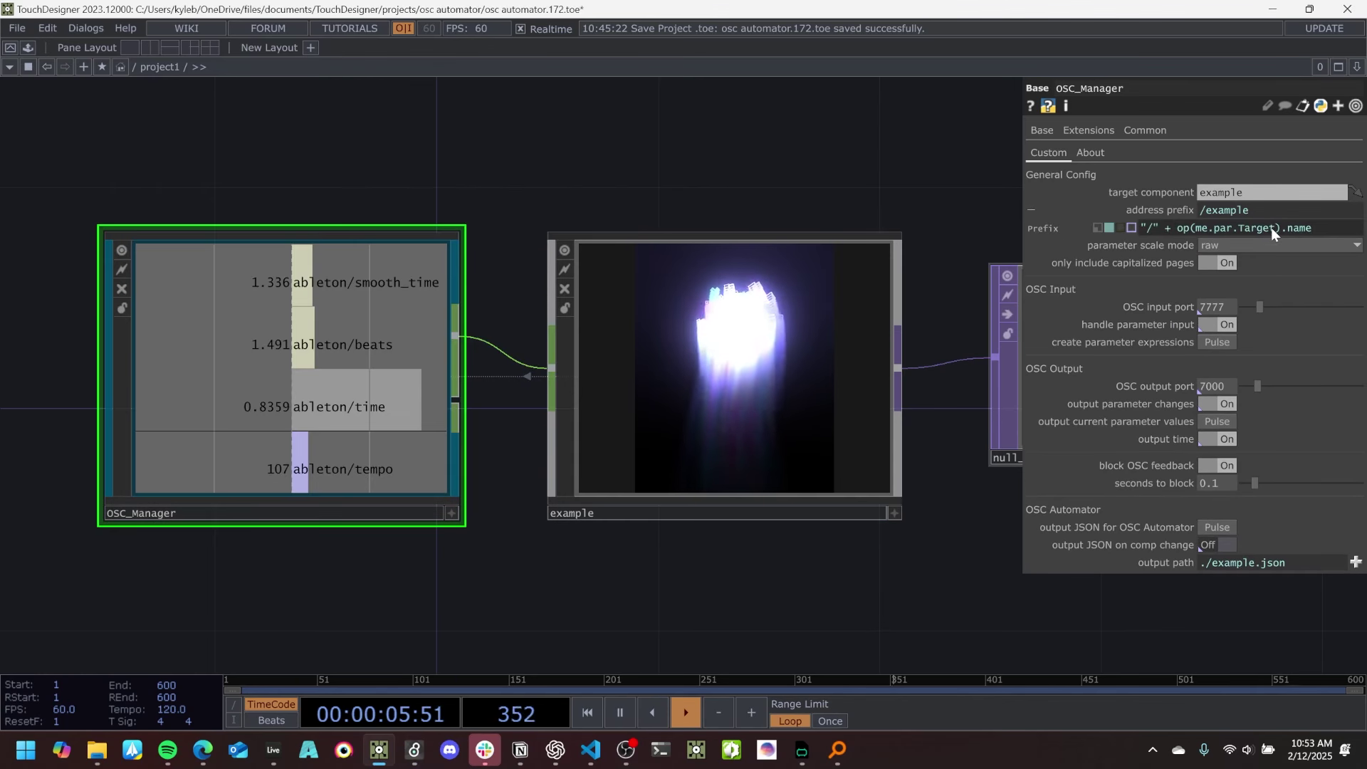
pyautogui.click(1181, 211)
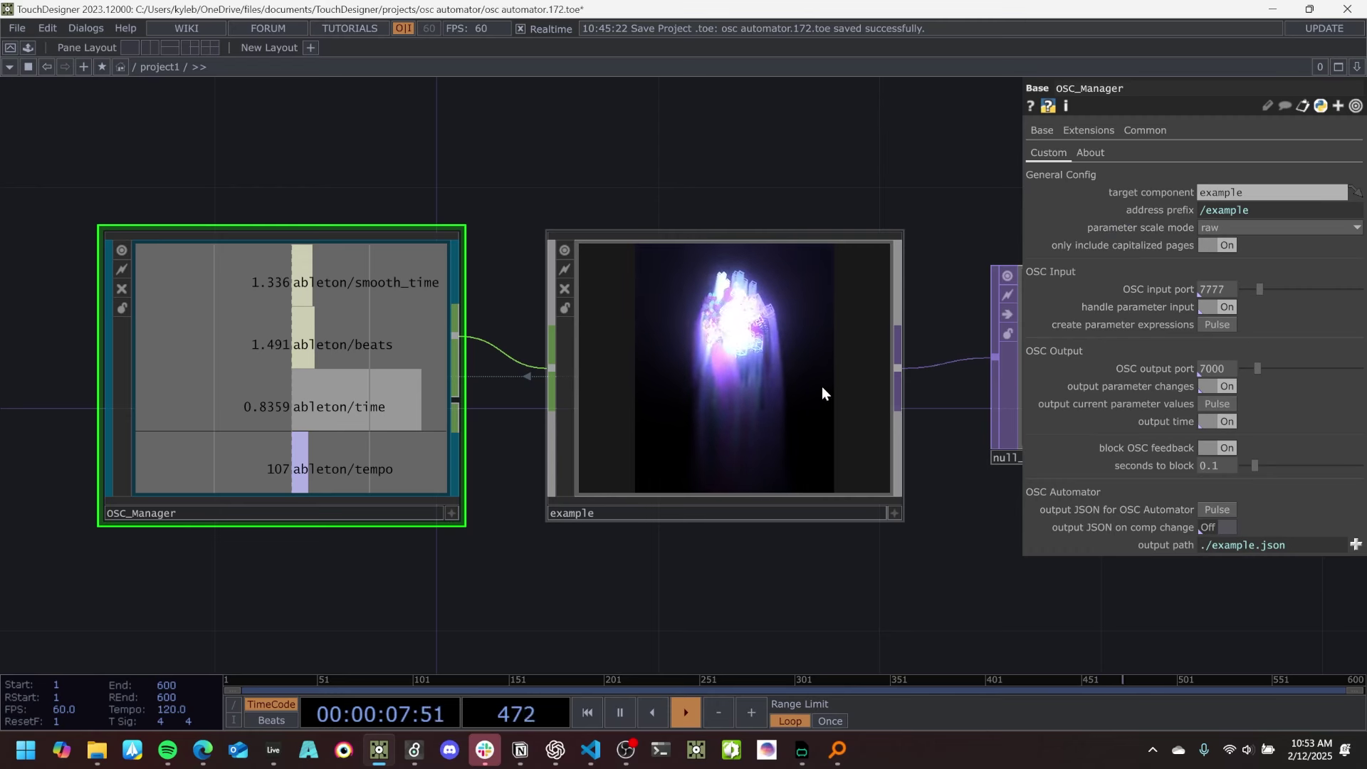
# Switch to the Max passthrough patch and vary the /example/Dimmer value sent to TouchDesigner, ending at 0.885.
pyautogui.hotkey('alt', 'Tab')
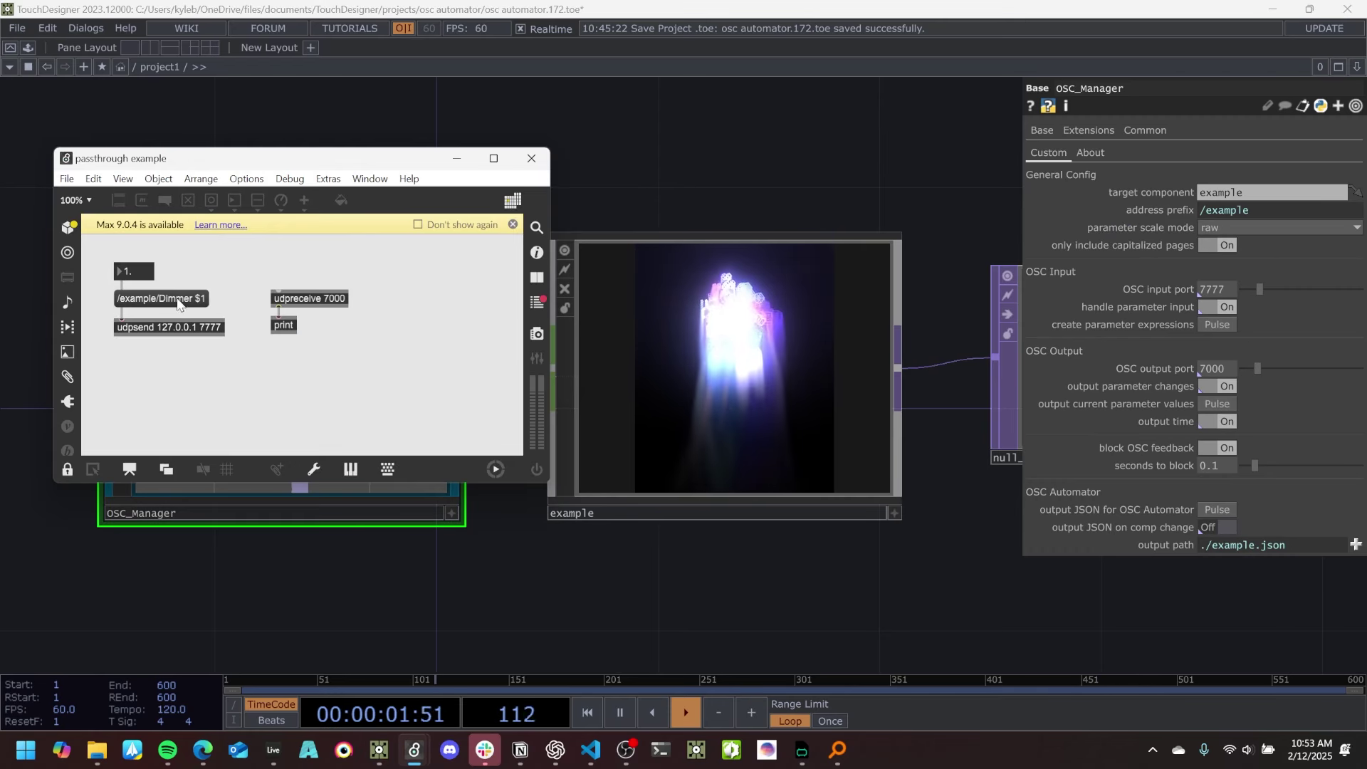
pyautogui.moveTo(147, 270); pyautogui.dragTo(147, 319)
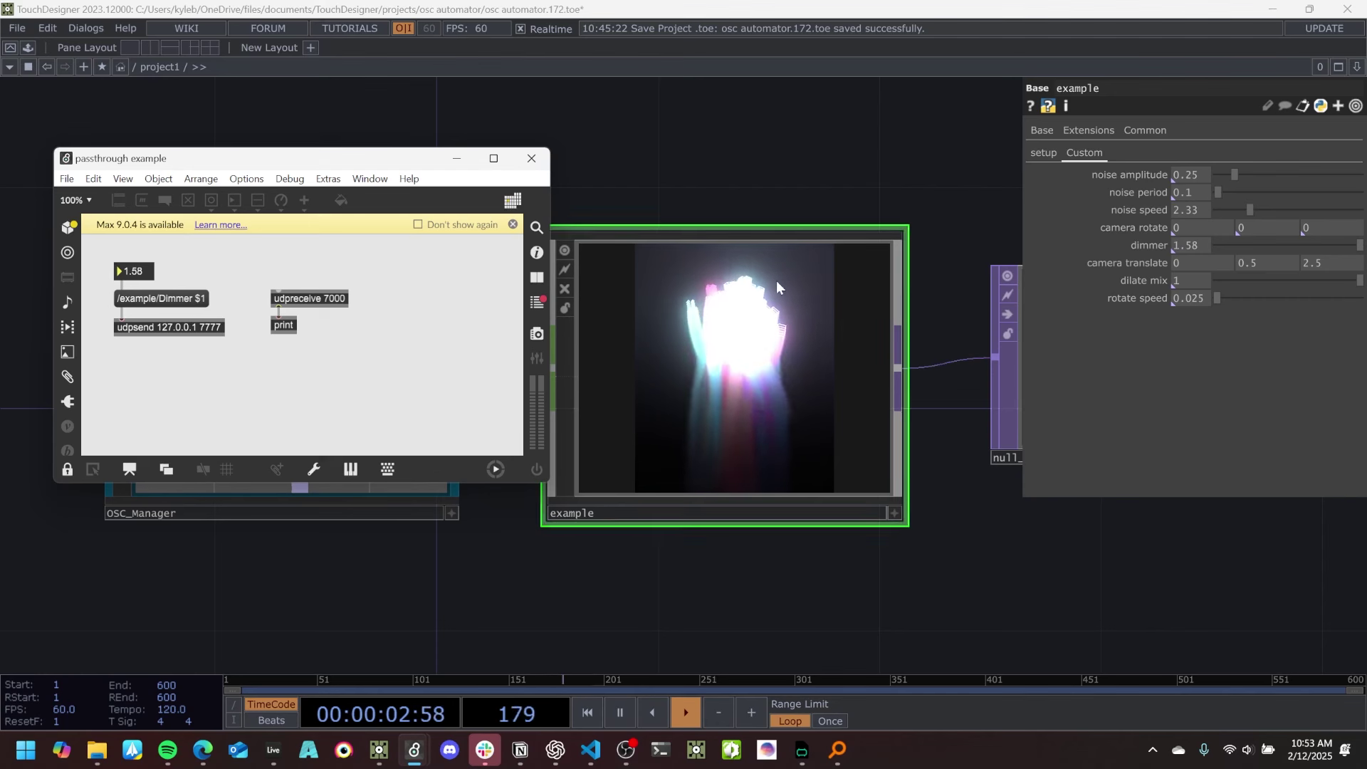
pyautogui.moveTo(129, 272); pyautogui.dragTo(130, 303)
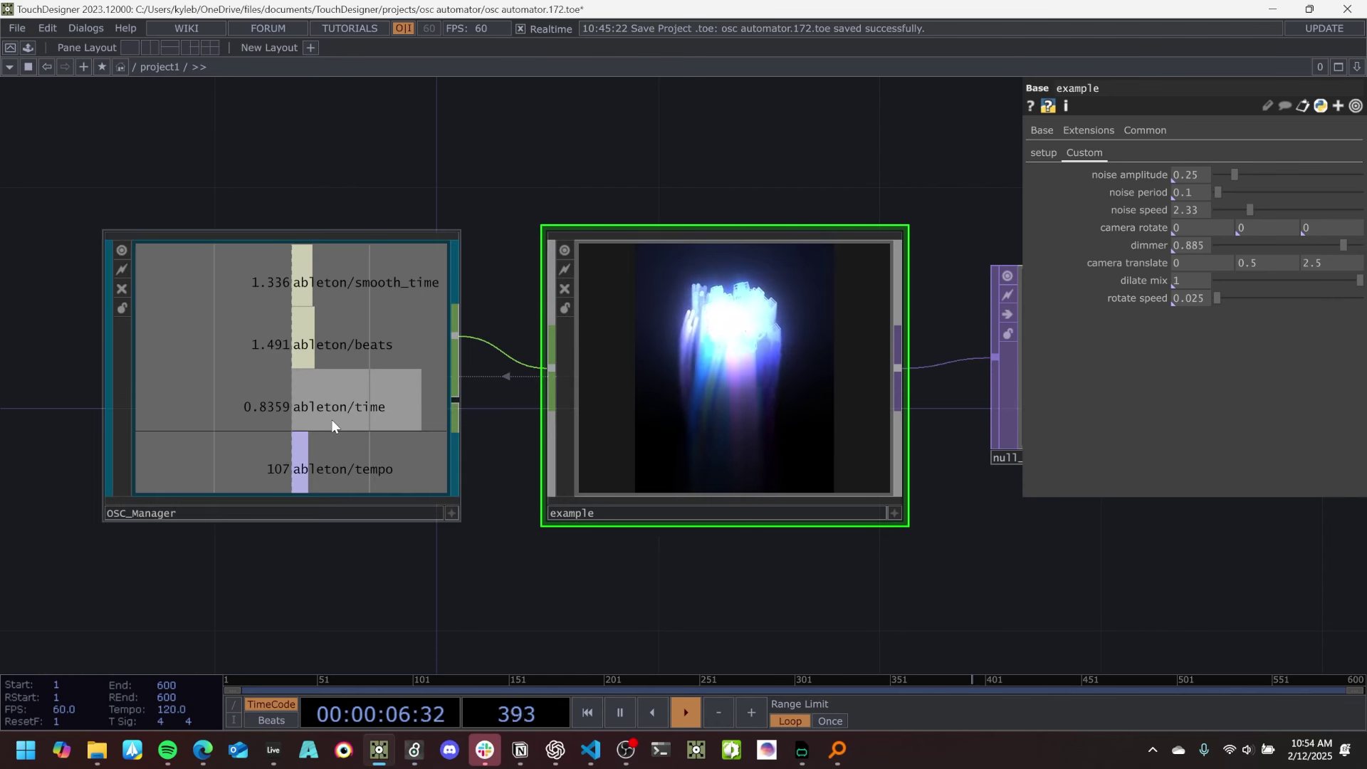
# Turn off OSC_Manager's time output and lower the example component's dimmer to 0.6.
pyautogui.click(333, 427)
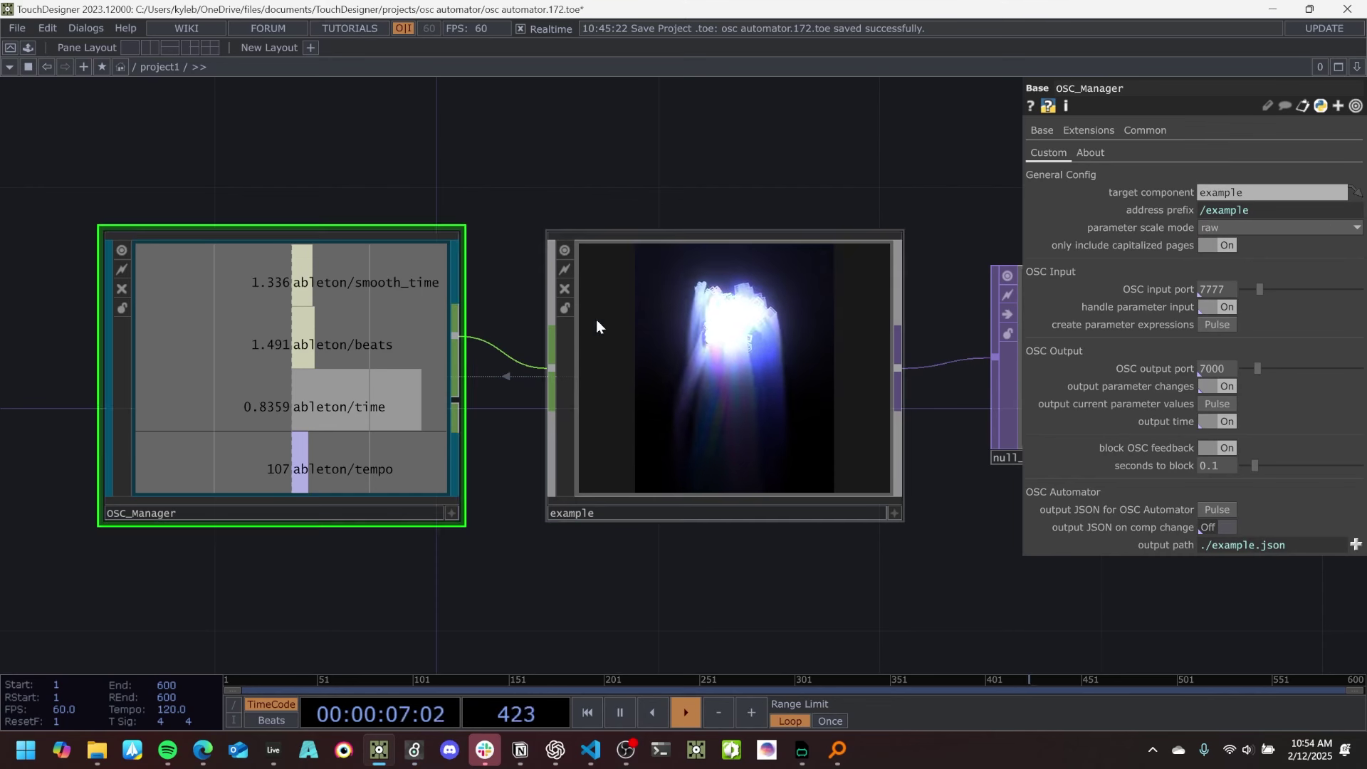
pyautogui.click(1226, 421)
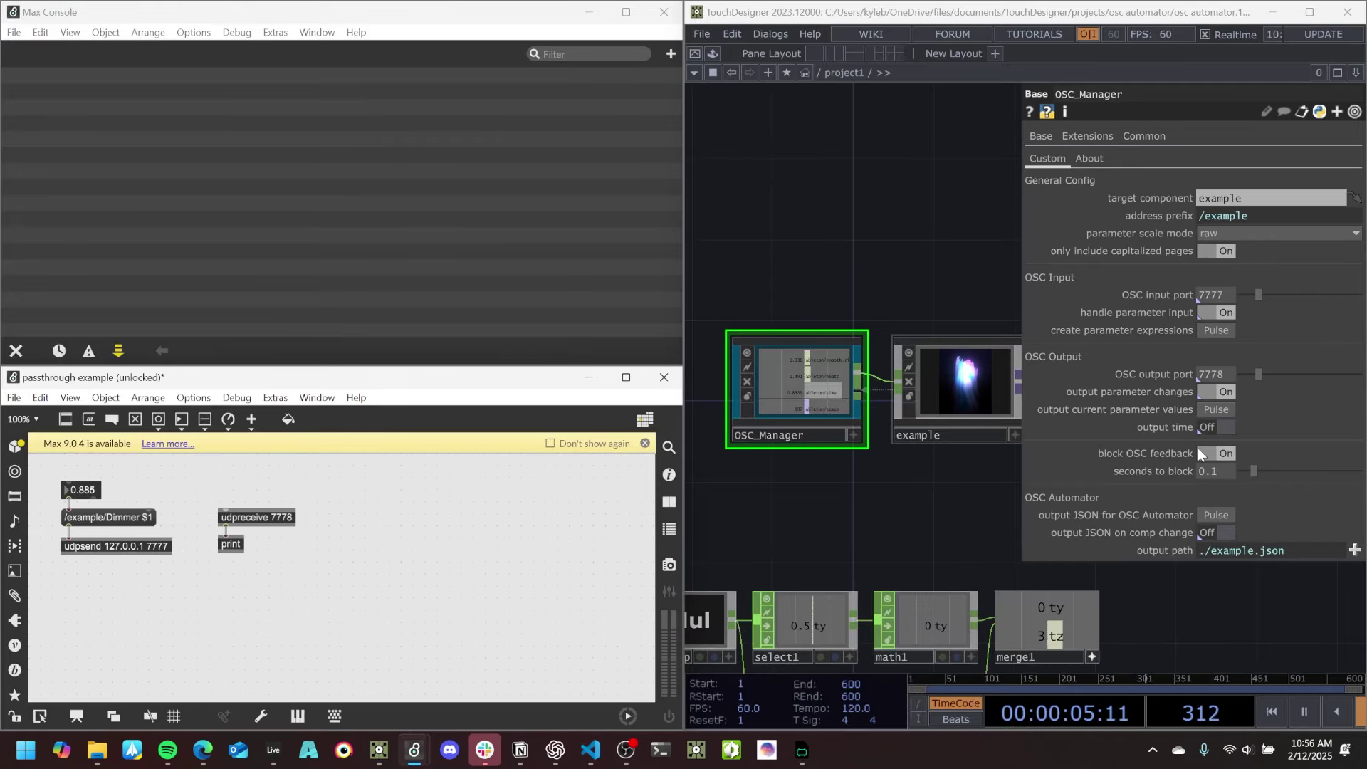
pyautogui.moveTo(861, 531); pyautogui.dragTo(846, 529)
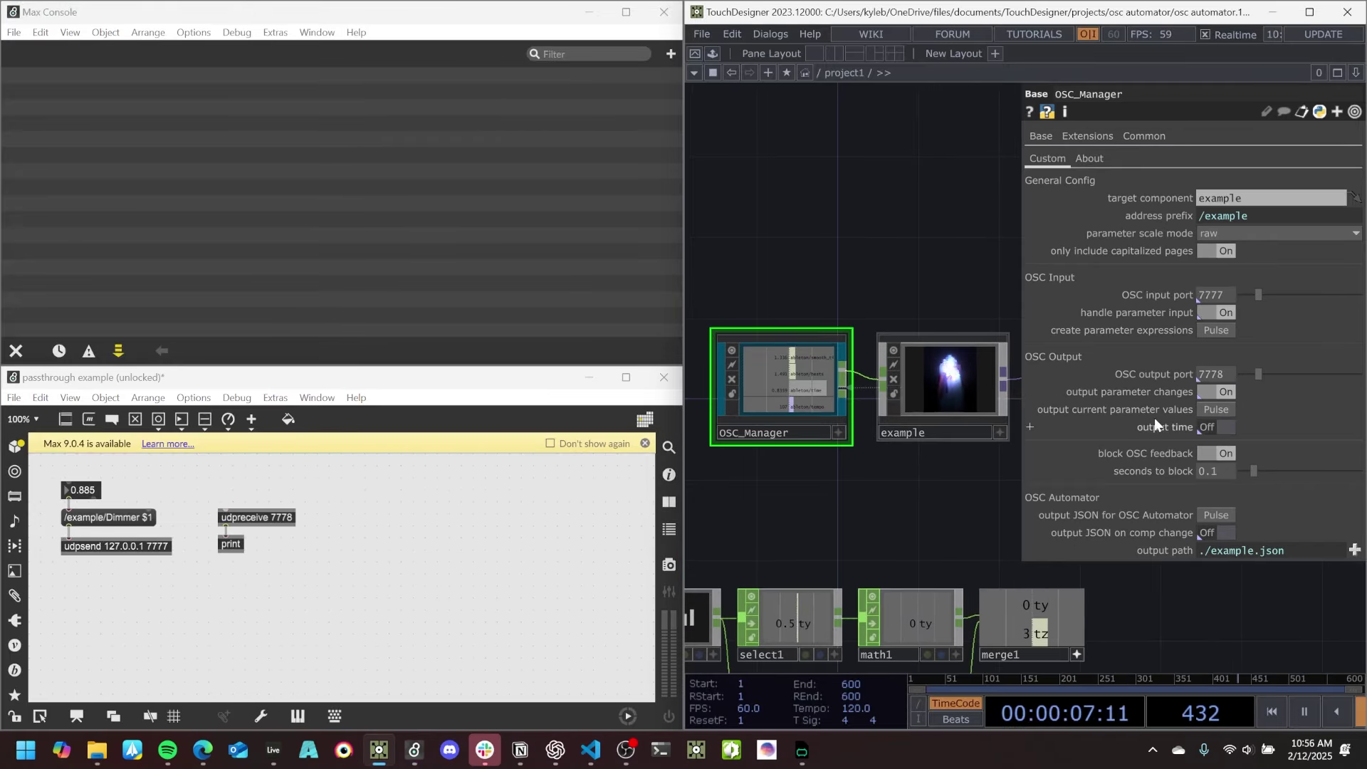
pyautogui.click(960, 386)
pyautogui.moveTo(1235, 249); pyautogui.dragTo(1303, 248)
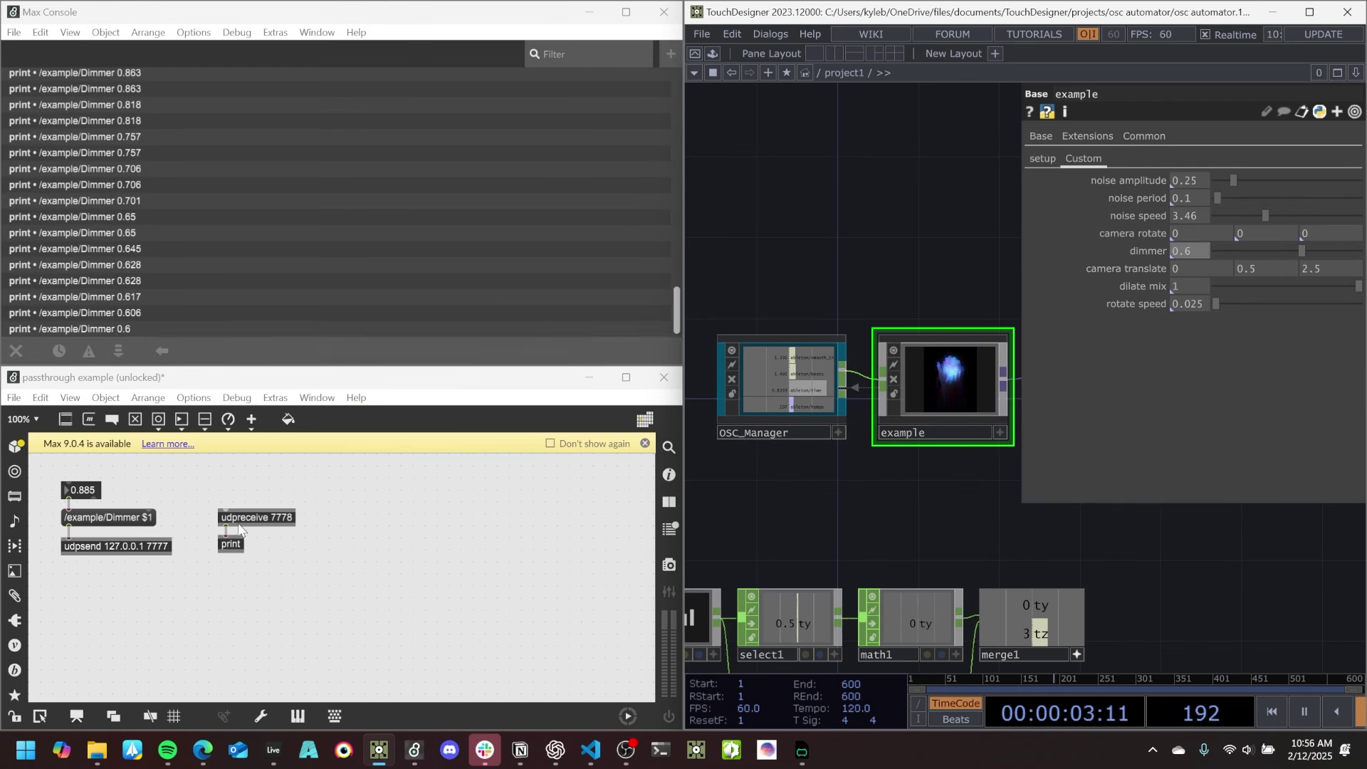
# Check OSC_Manager's output time toggle and inspect the expression behind its address prefix.
pyautogui.click(814, 373)
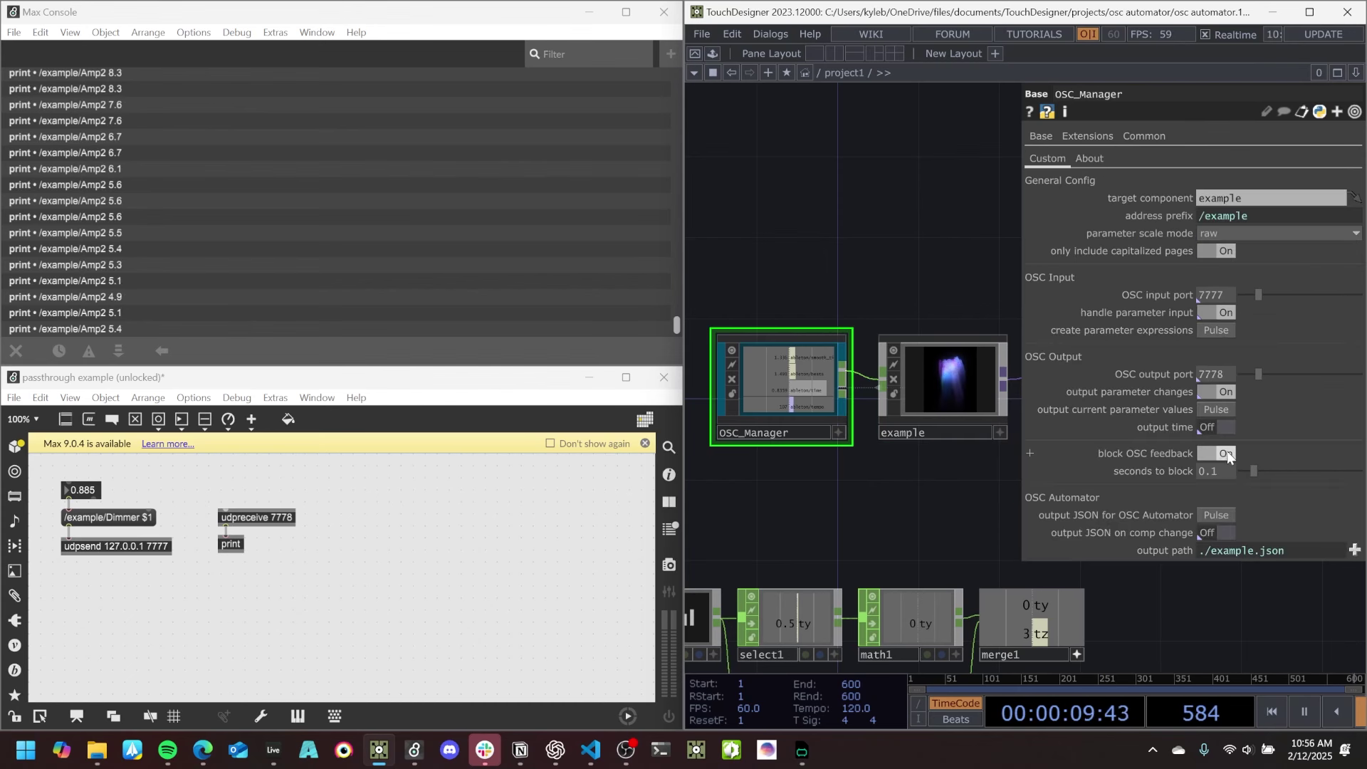
pyautogui.click(1223, 426)
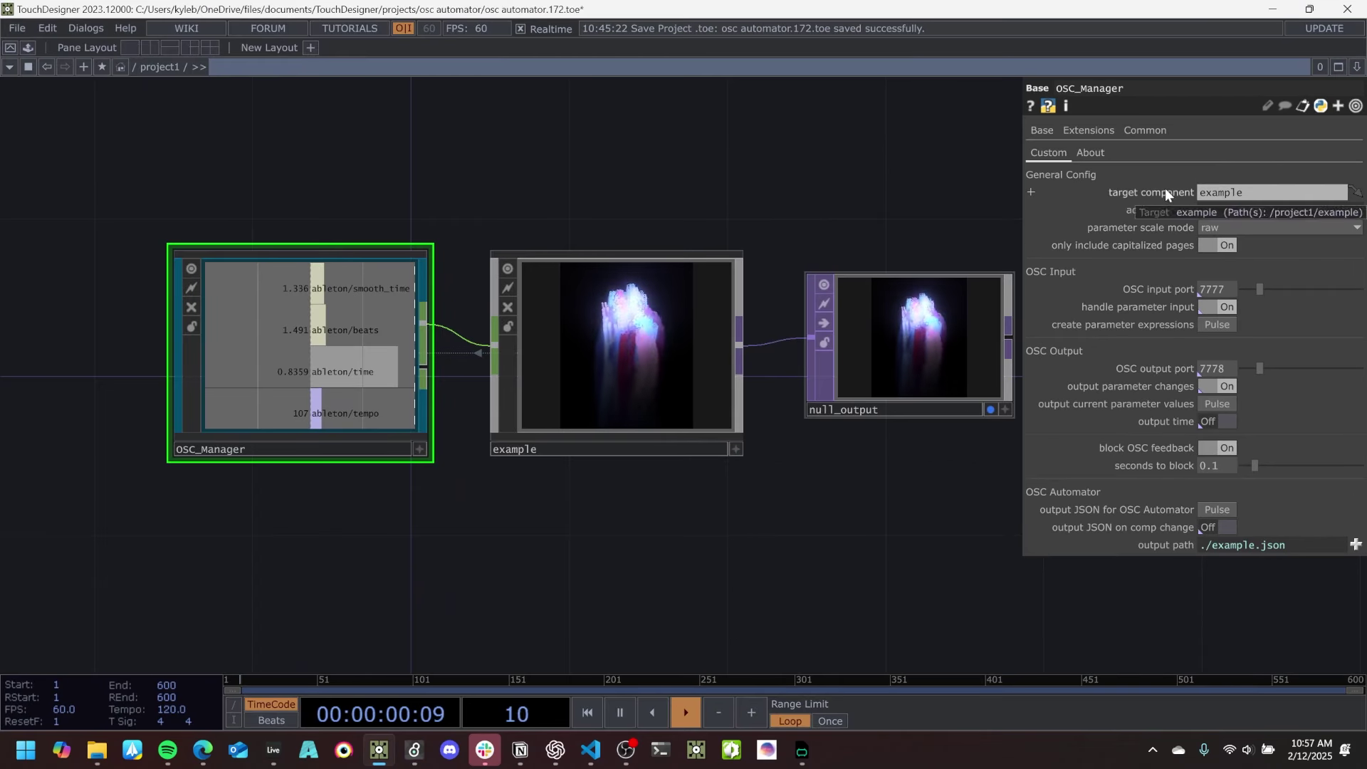
pyautogui.click(1180, 207)
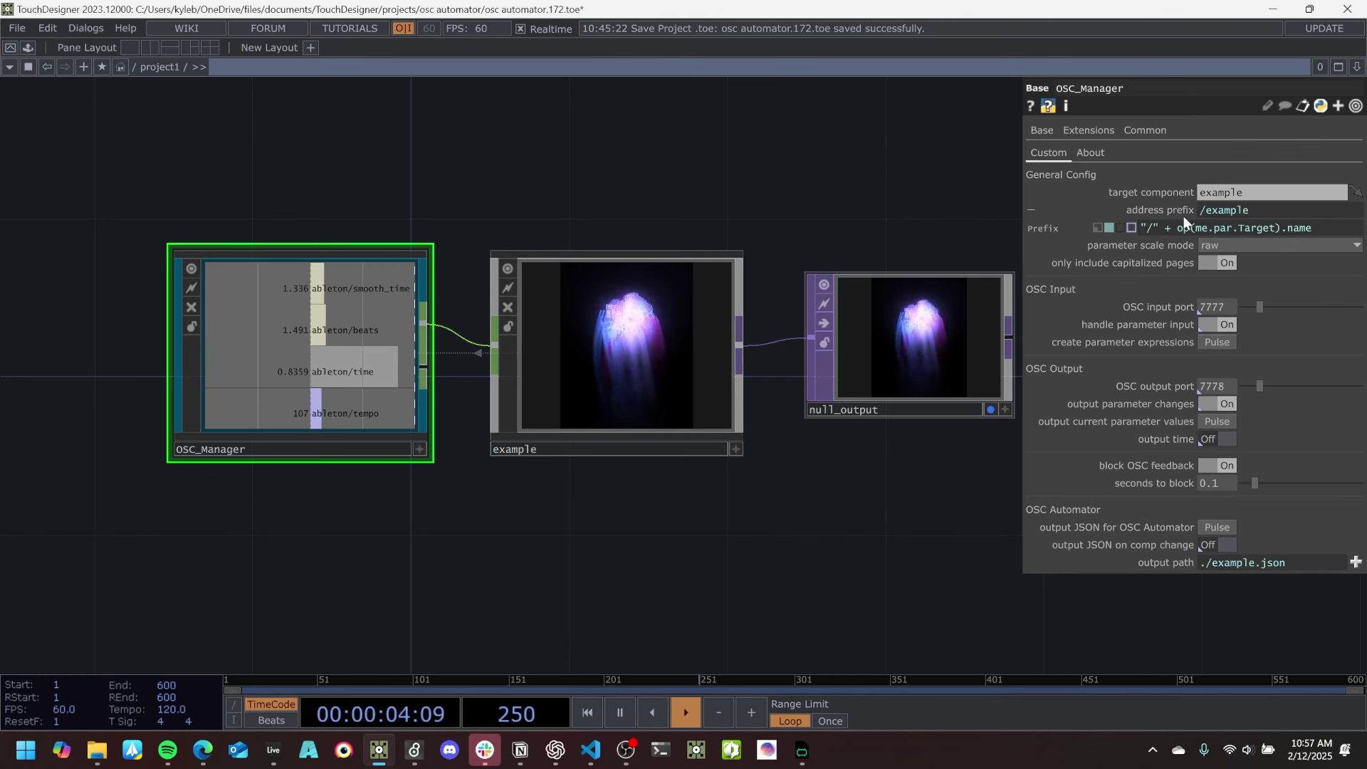
pyautogui.click(1179, 212)
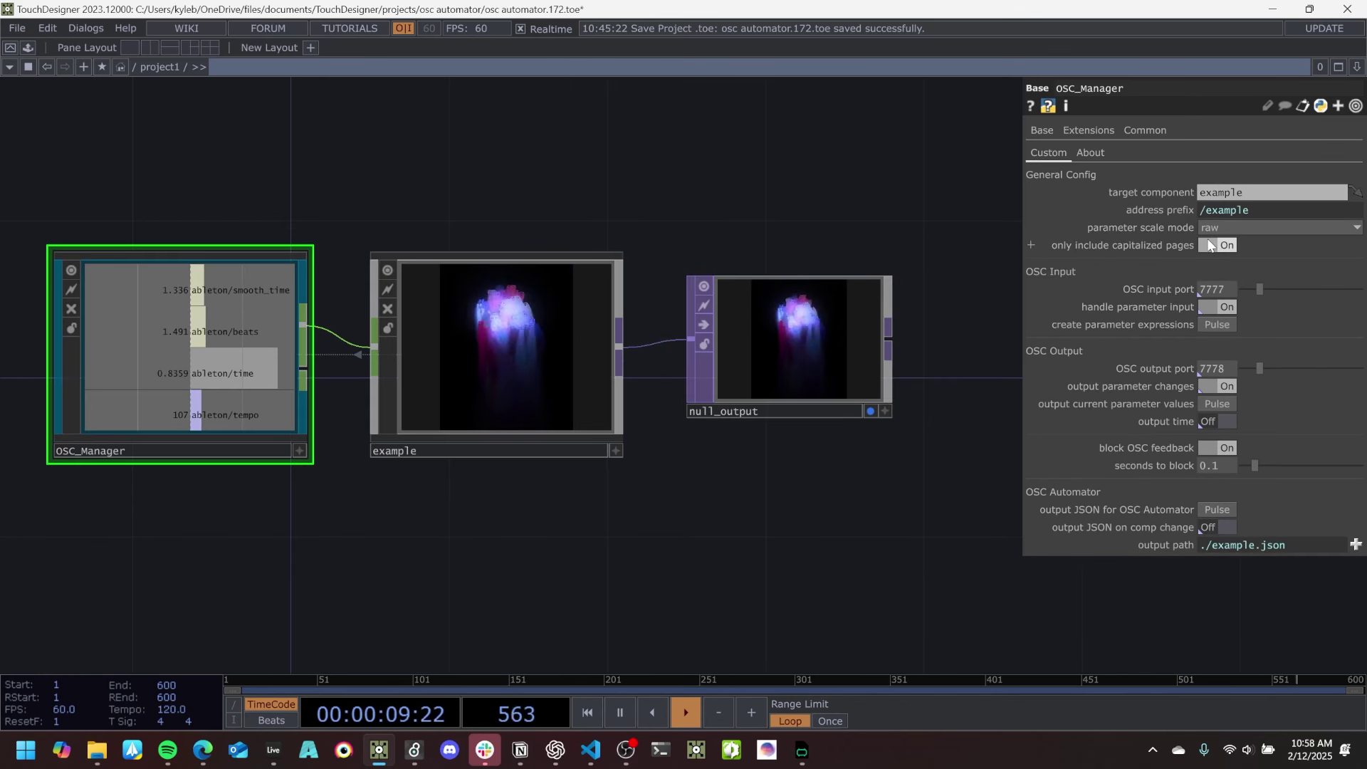
# Compare the example component's lowercase setup parameter page with its capitalized Custom page.
pyautogui.click(489, 382)
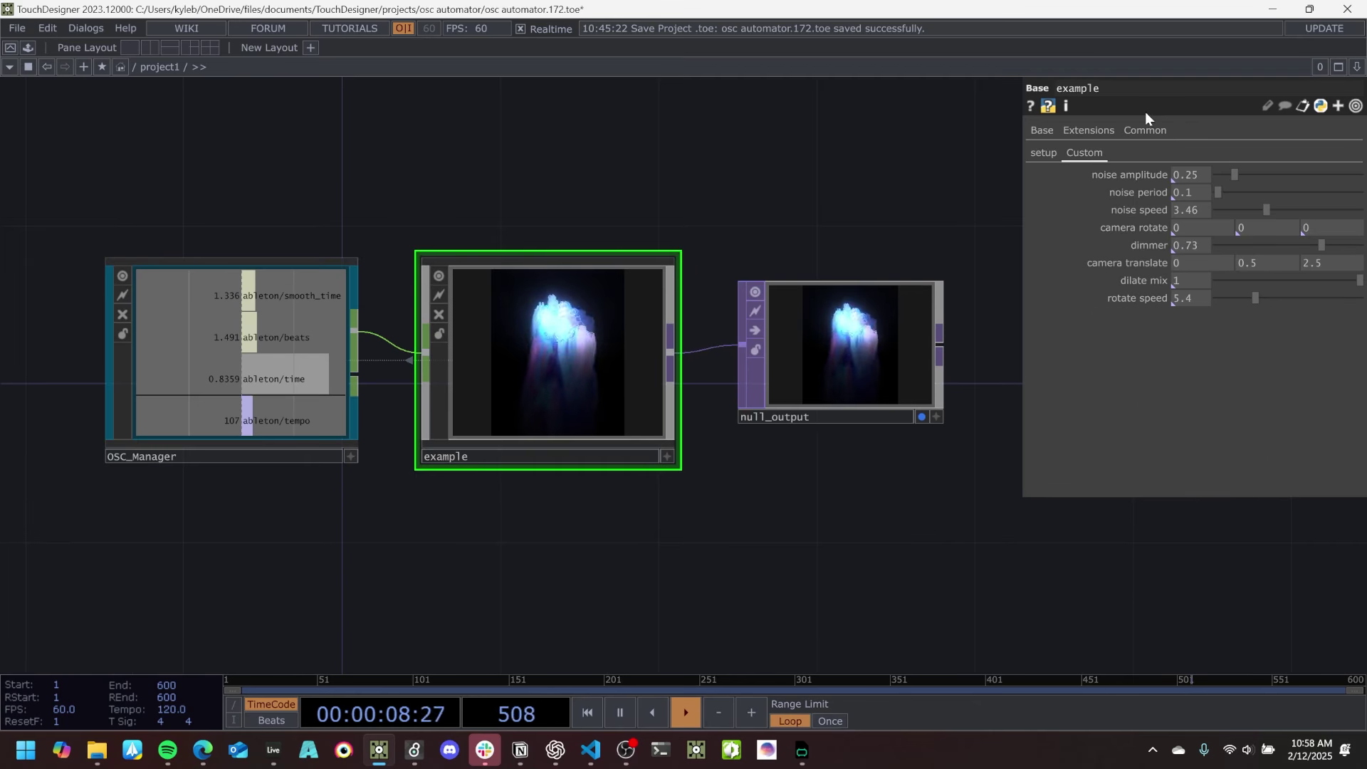
pyautogui.click(1053, 152)
pyautogui.click(1087, 153)
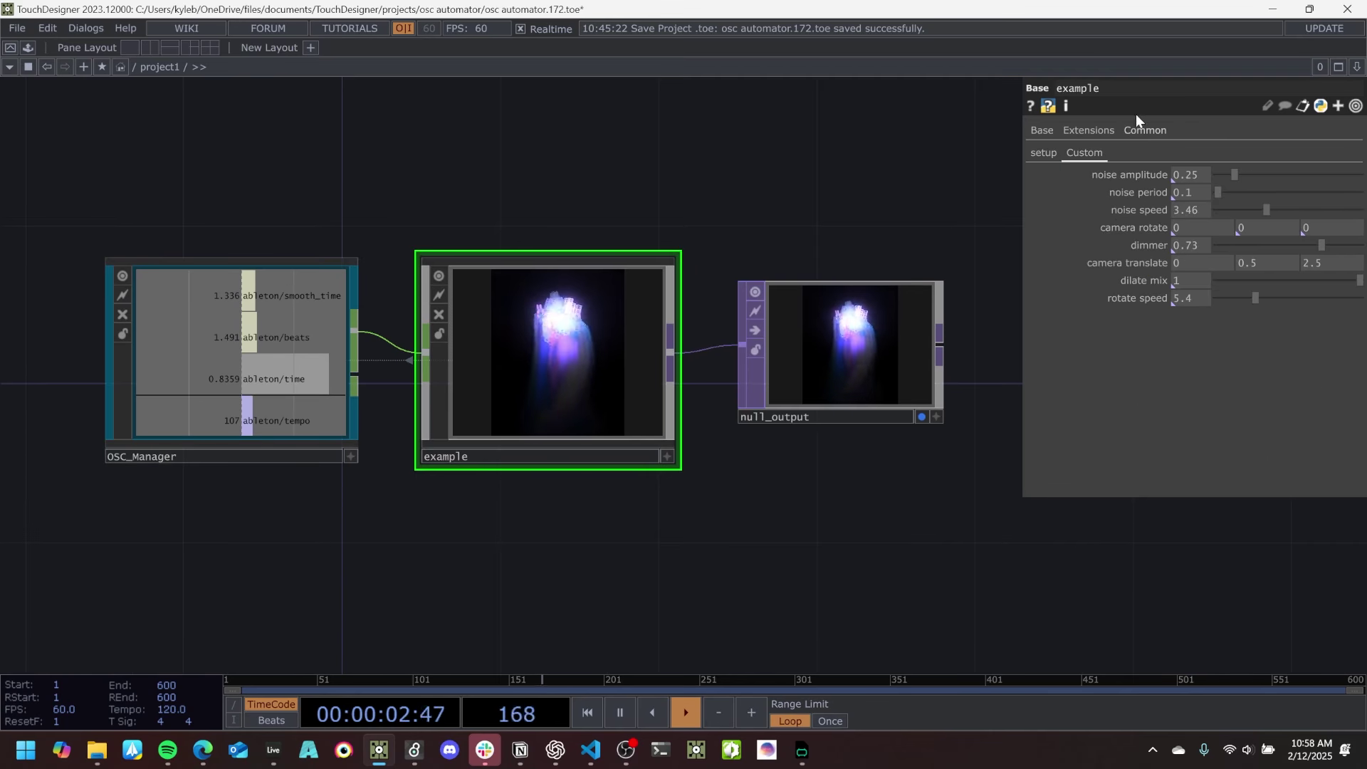
pyautogui.click(1047, 149)
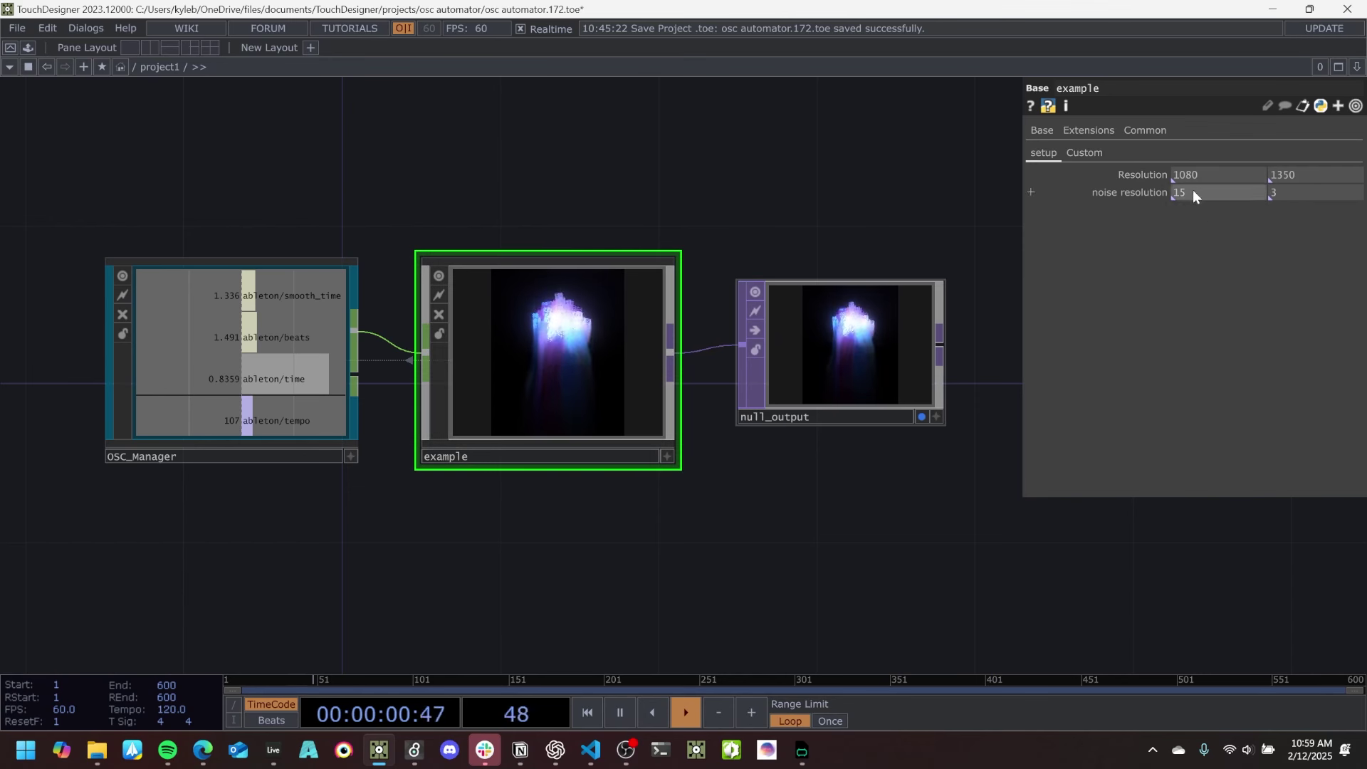
pyautogui.click(1082, 153)
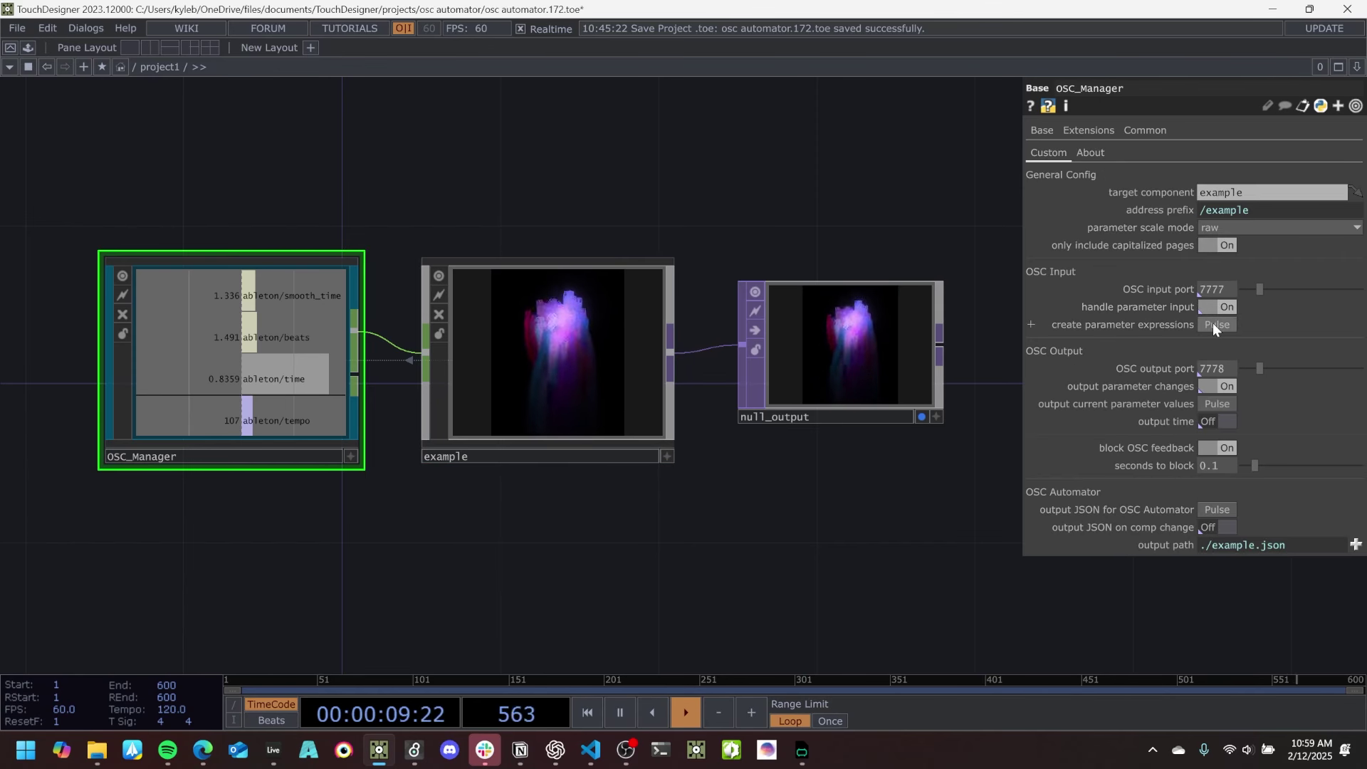
# Show the example component's parameters in a floating window and create its parameter expressions from OSC_Manager.
pyautogui.rightClick(619, 358)
pyautogui.click(651, 222)
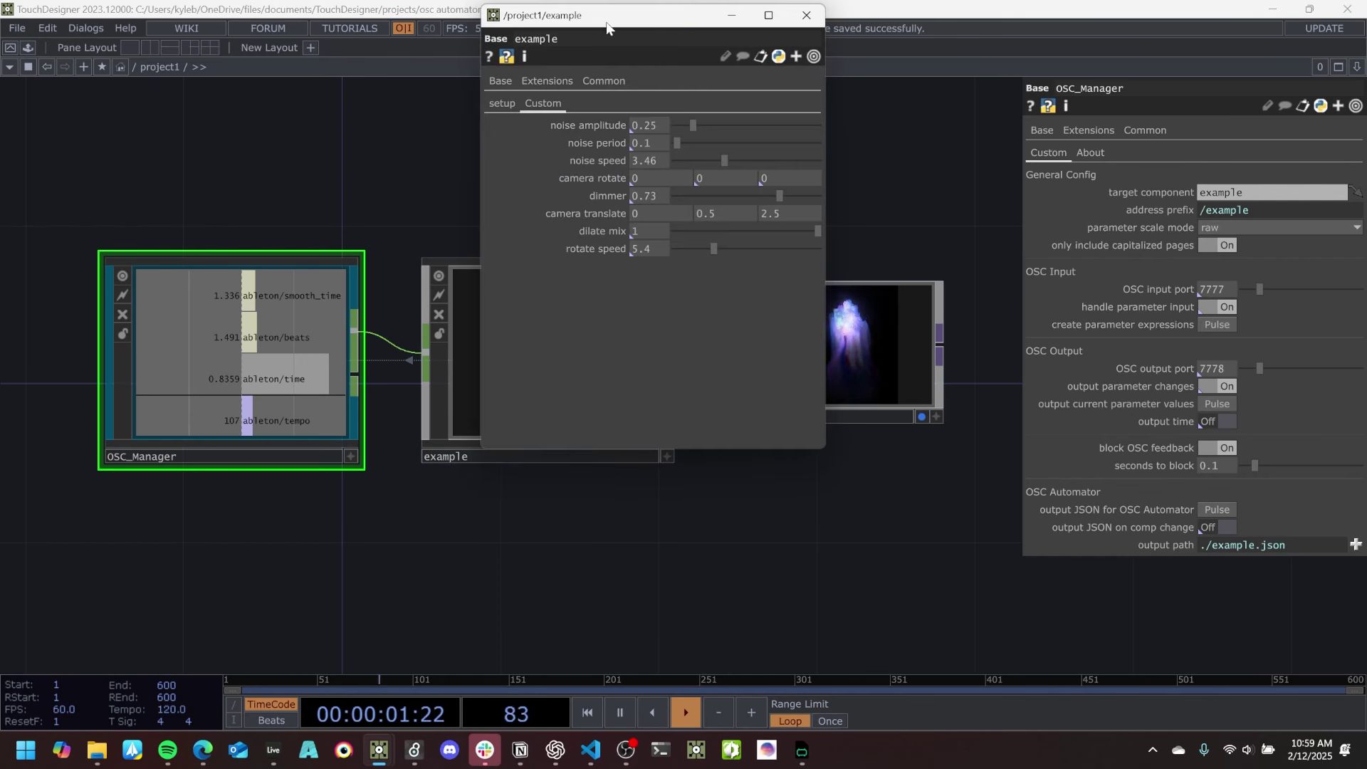
pyautogui.moveTo(606, 27); pyautogui.dragTo(791, 54)
pyautogui.click(1220, 321)
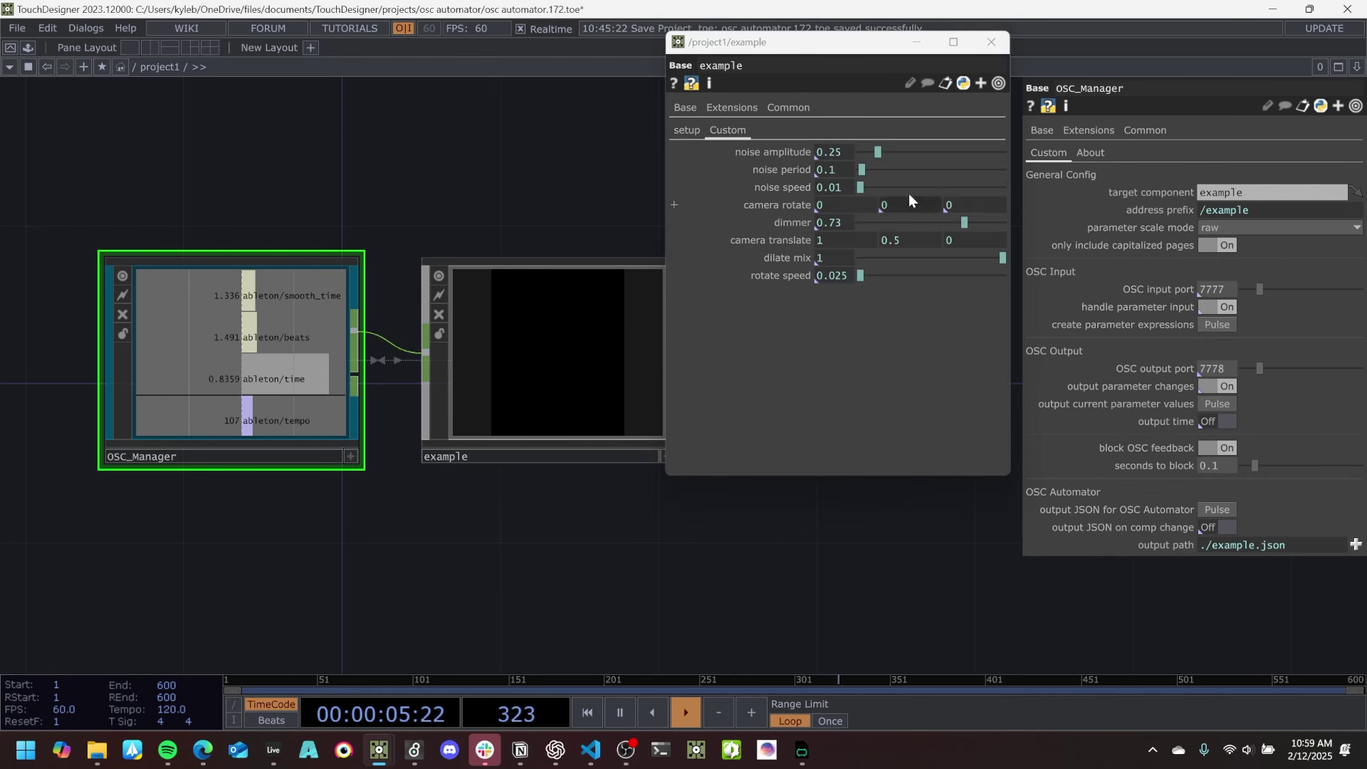
# Examine the OSC Input chain and the Create CHOP Expressions script with its efficiency note inside OSC_Manager.
pyautogui.doubleClick(220, 375)
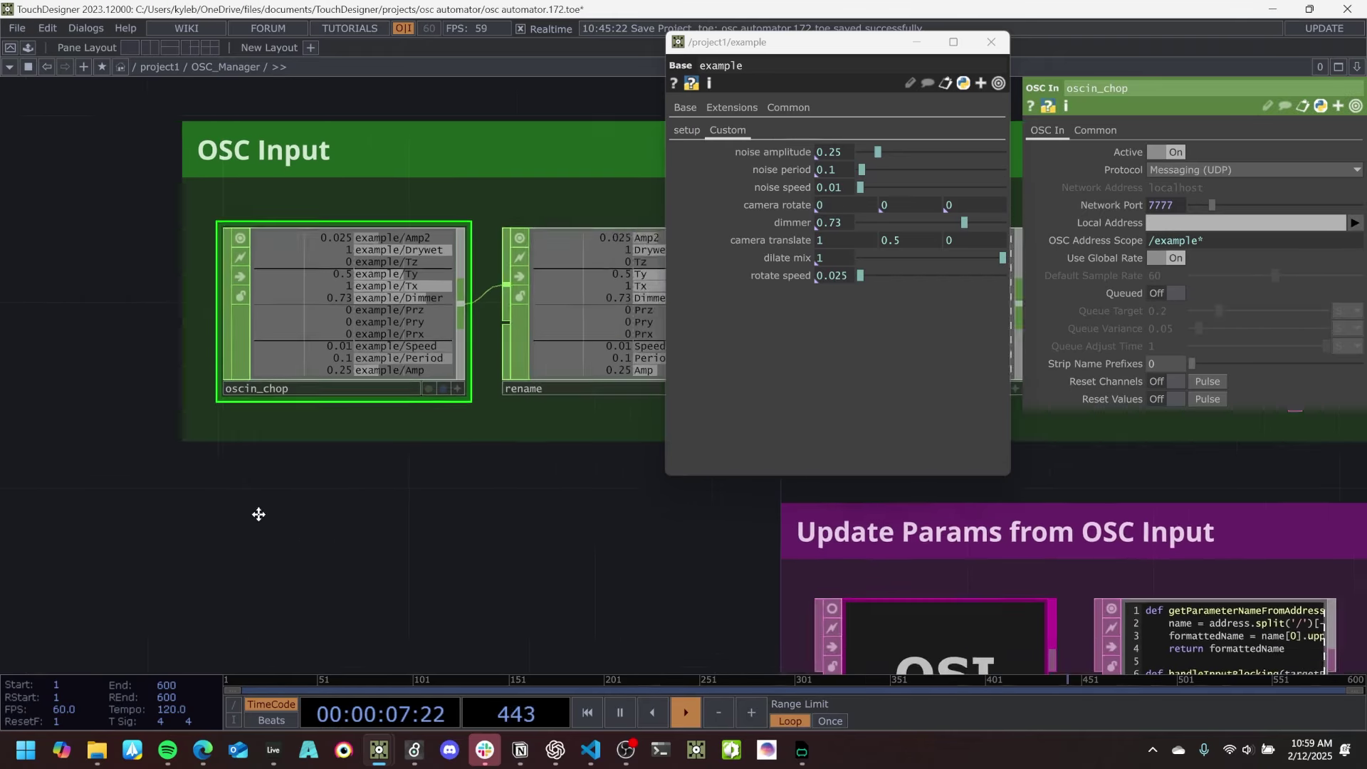
pyautogui.scroll(-4, 324, 399)
pyautogui.scroll(4, 339, 477)
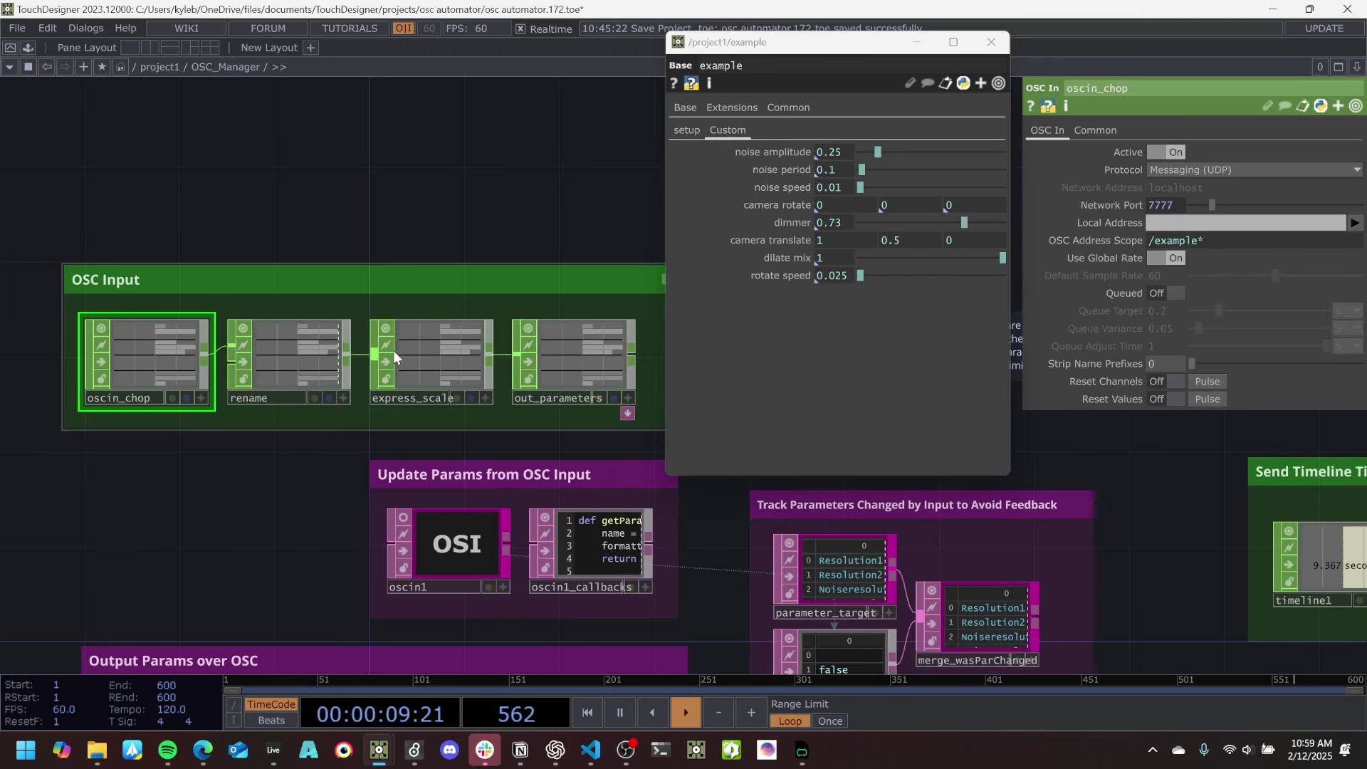
pyautogui.scroll(5, 569, 368)
pyautogui.moveTo(755, 42); pyautogui.dragTo(976, 116)
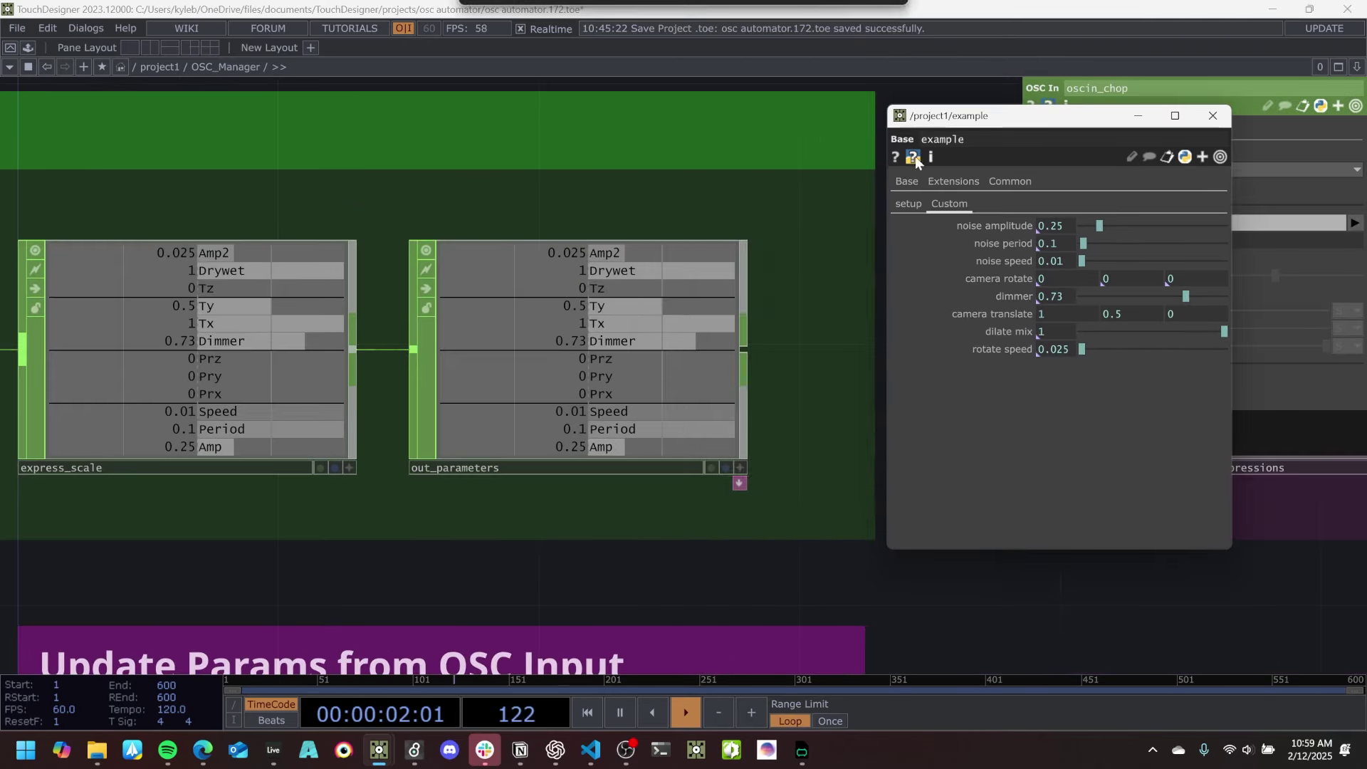
pyautogui.scroll(-5, 662, 285)
pyautogui.scroll(-2, 684, 178)
pyautogui.moveTo(677, 147); pyautogui.dragTo(452, 171)
pyautogui.scroll(6, 755, 277)
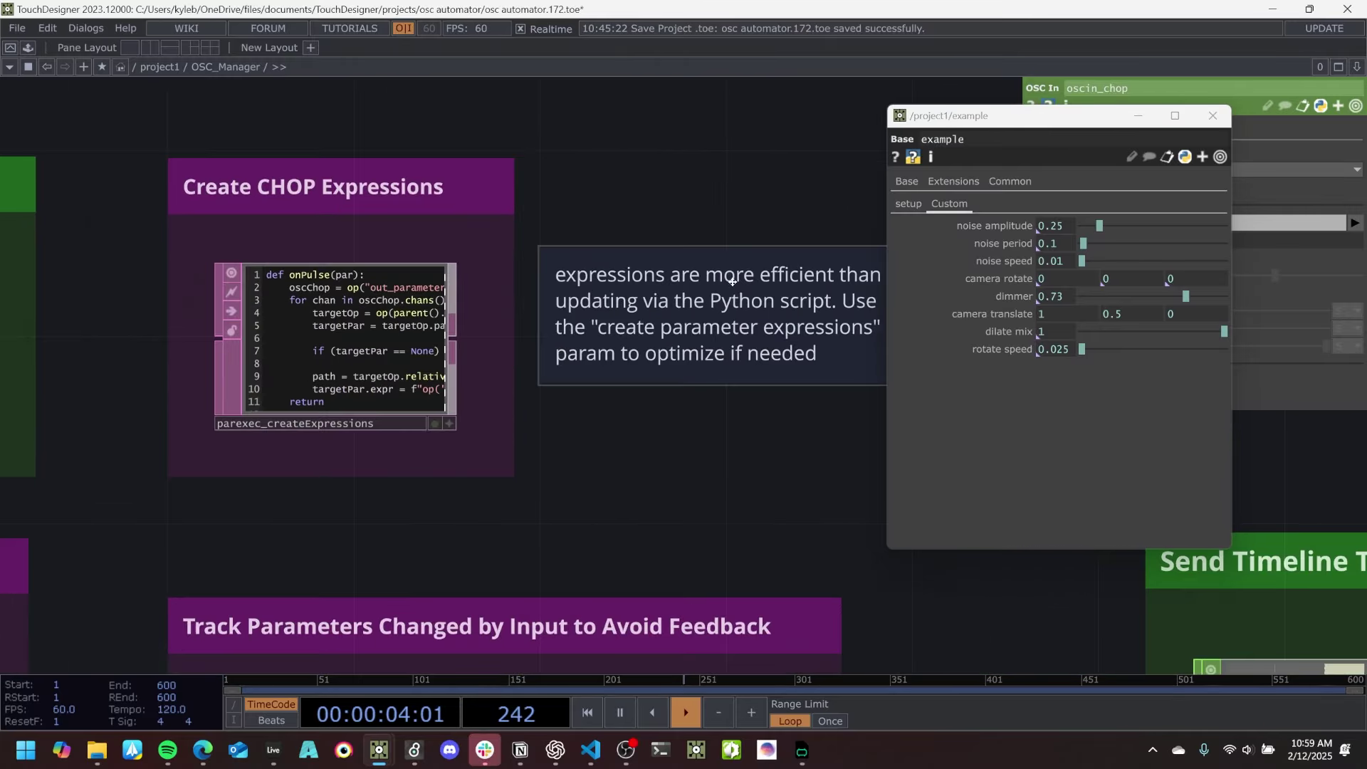
pyautogui.moveTo(732, 280); pyautogui.dragTo(627, 279)
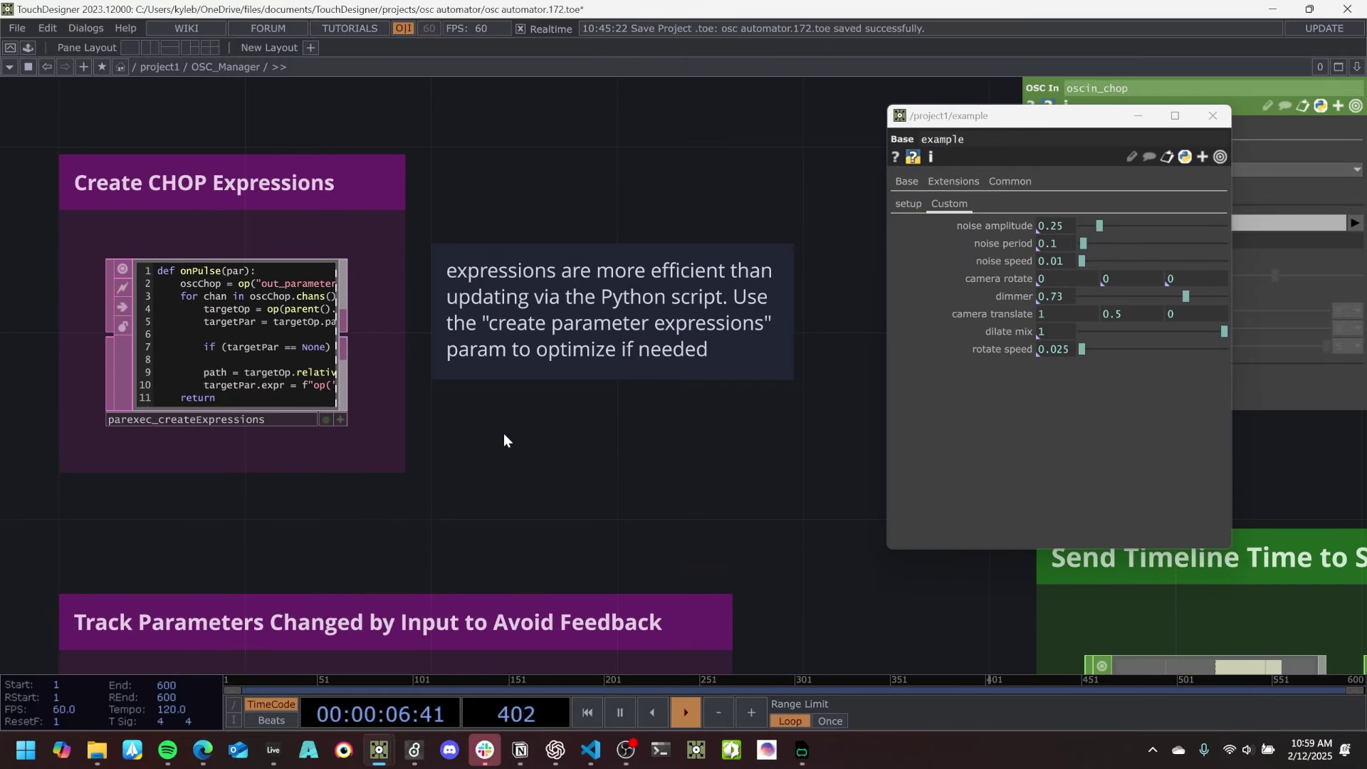
# Examine the Update Params from OSC Input section of the OSC_Manager network.
pyautogui.scroll(-6, 579, 399)
pyautogui.moveTo(629, 247); pyautogui.dragTo(681, 183)
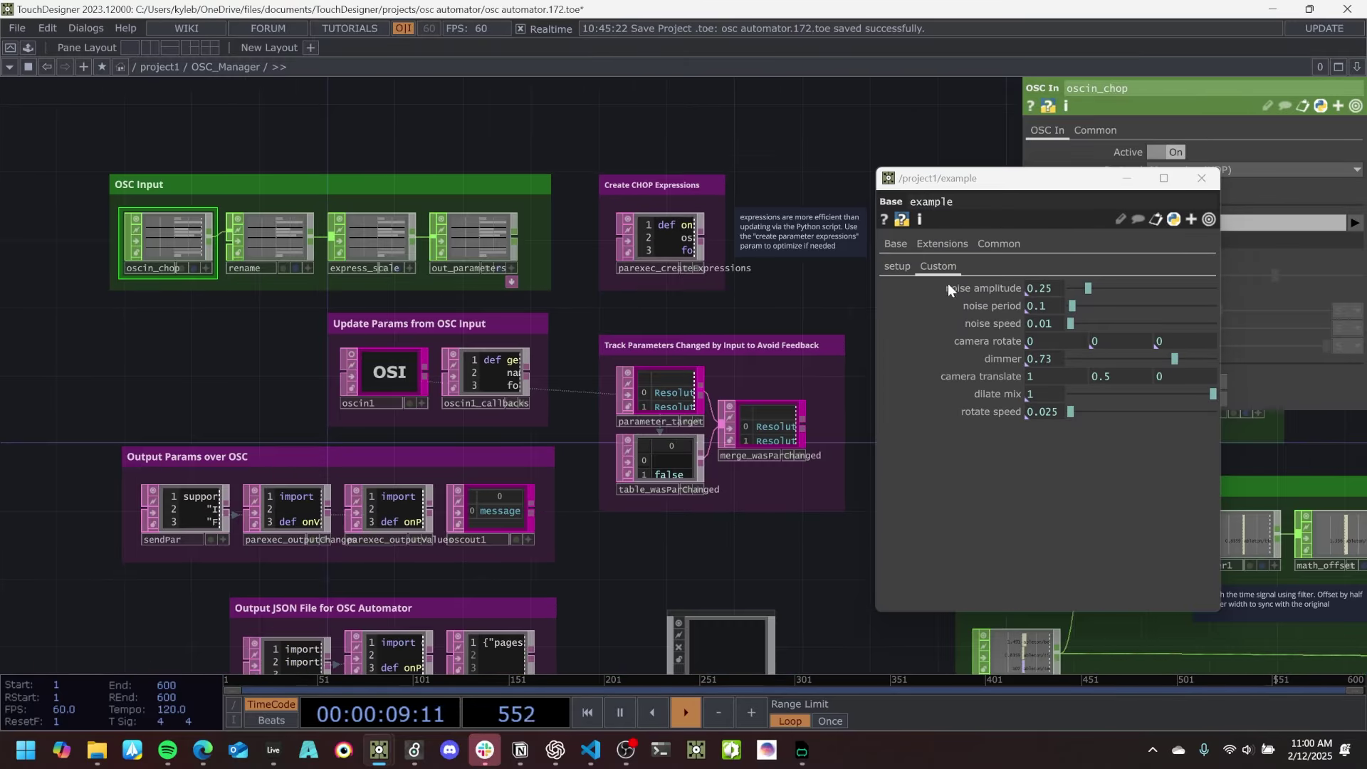
pyautogui.scroll(5, 377, 370)
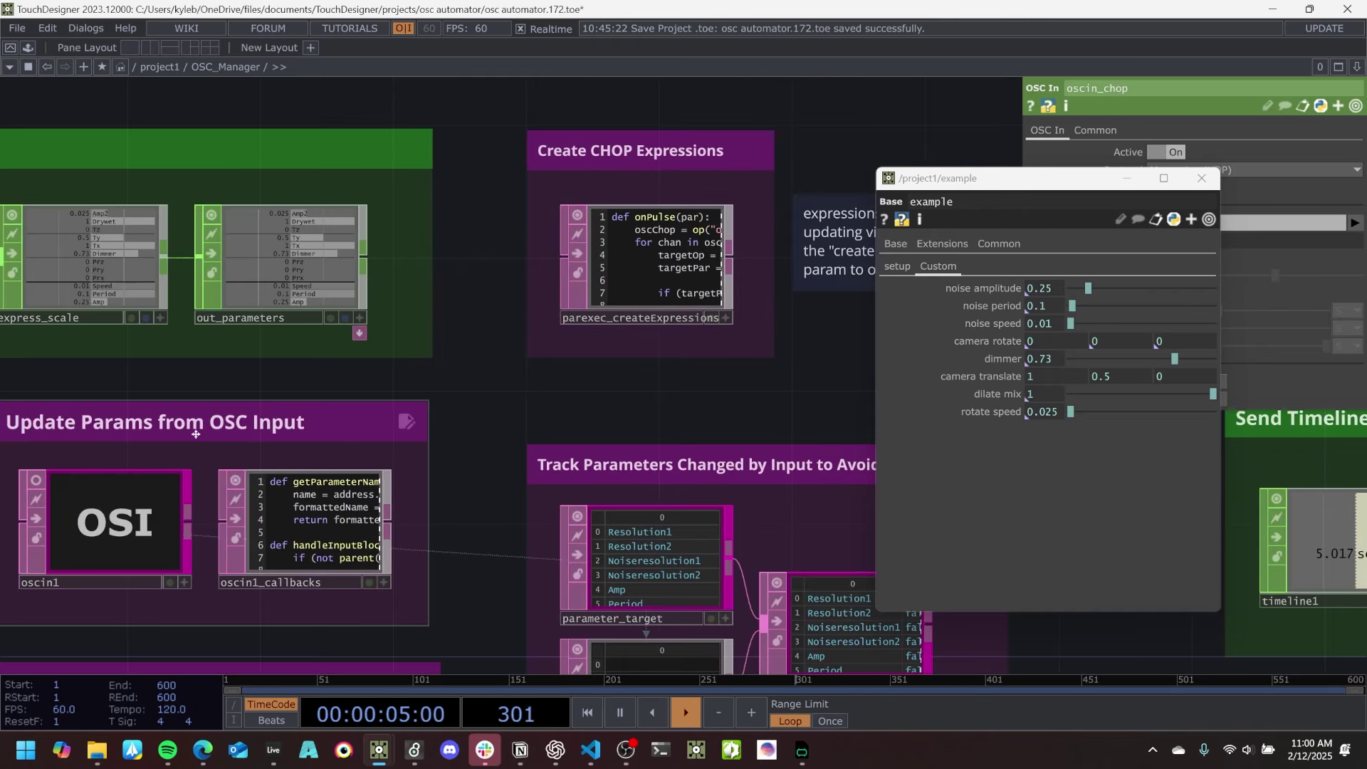
pyautogui.moveTo(641, 413); pyautogui.dragTo(381, 431)
pyautogui.moveTo(560, 420); pyautogui.dragTo(640, 423)
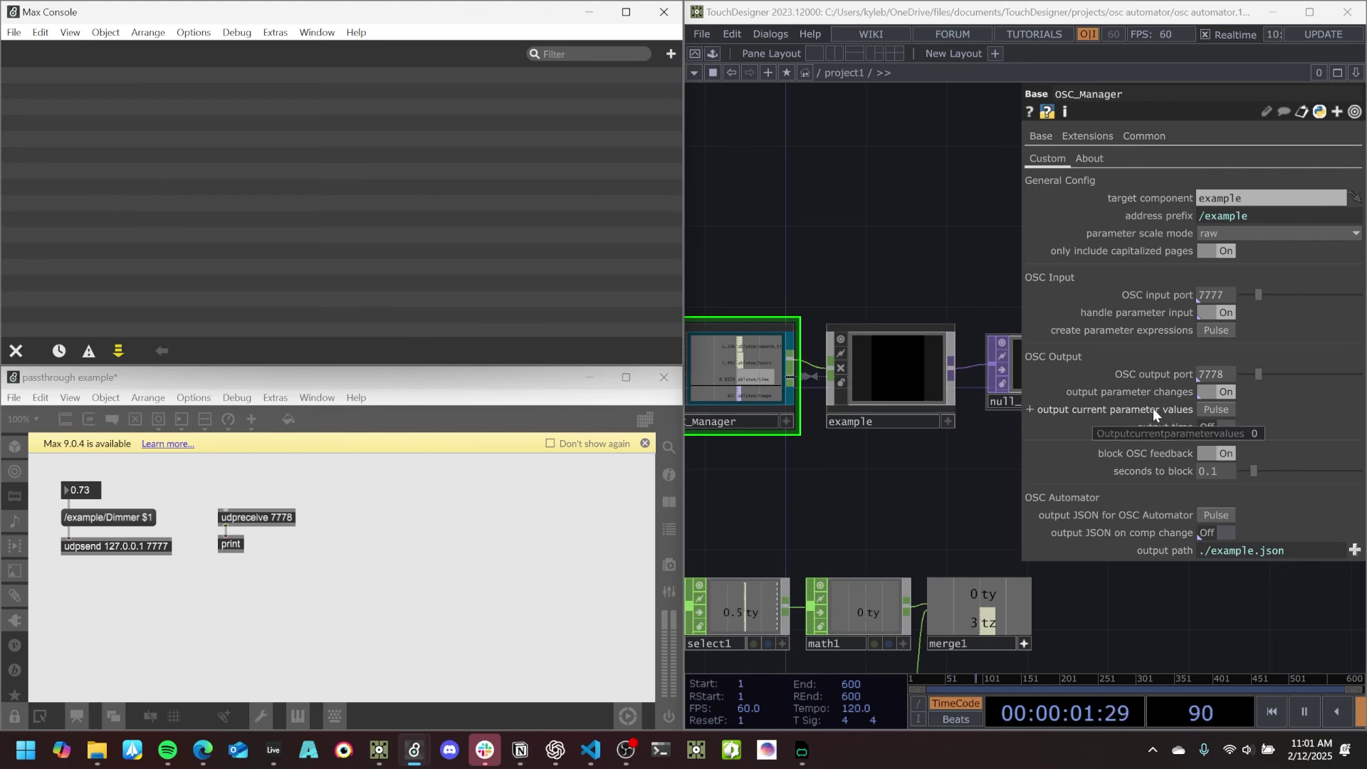
# Output the current parameter values from OSC_Manager and check the received messages in the Max Console.
pyautogui.click(1207, 408)
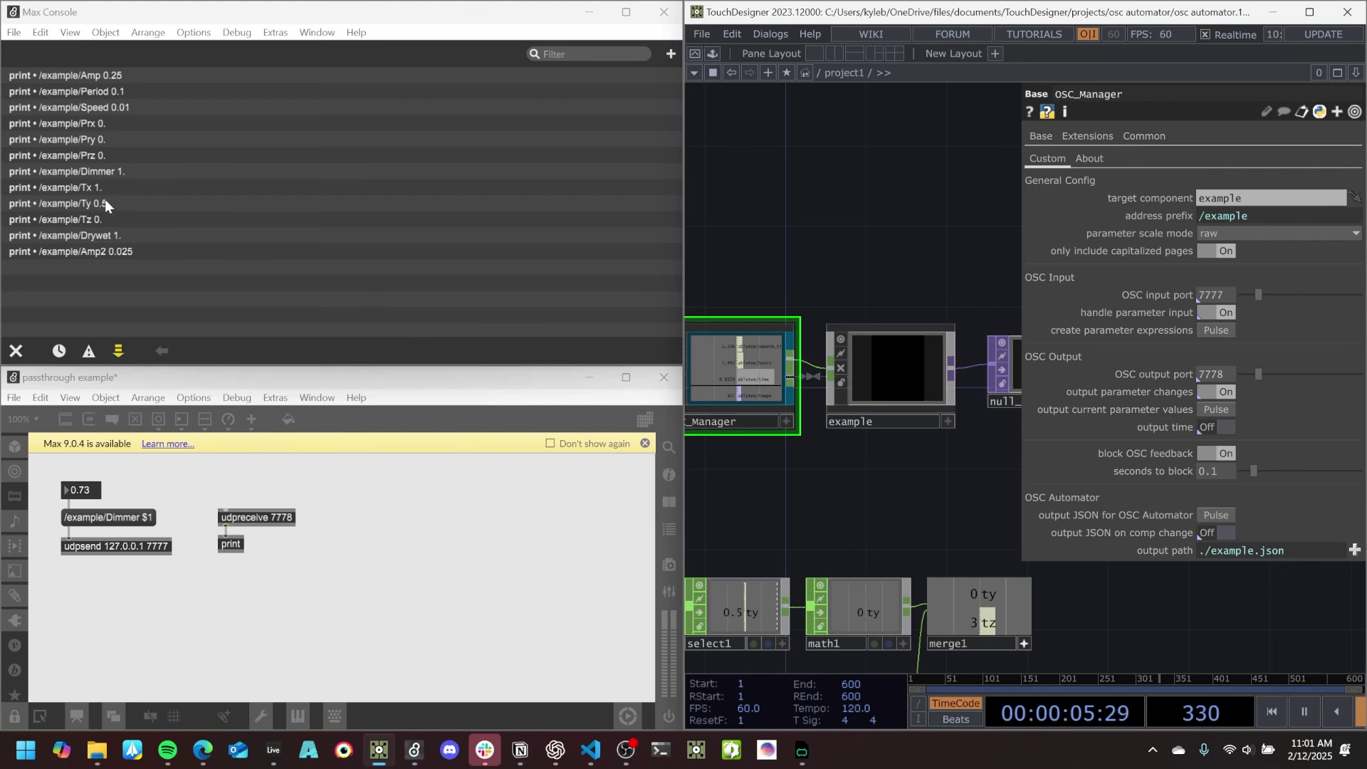
pyautogui.click(182, 216)
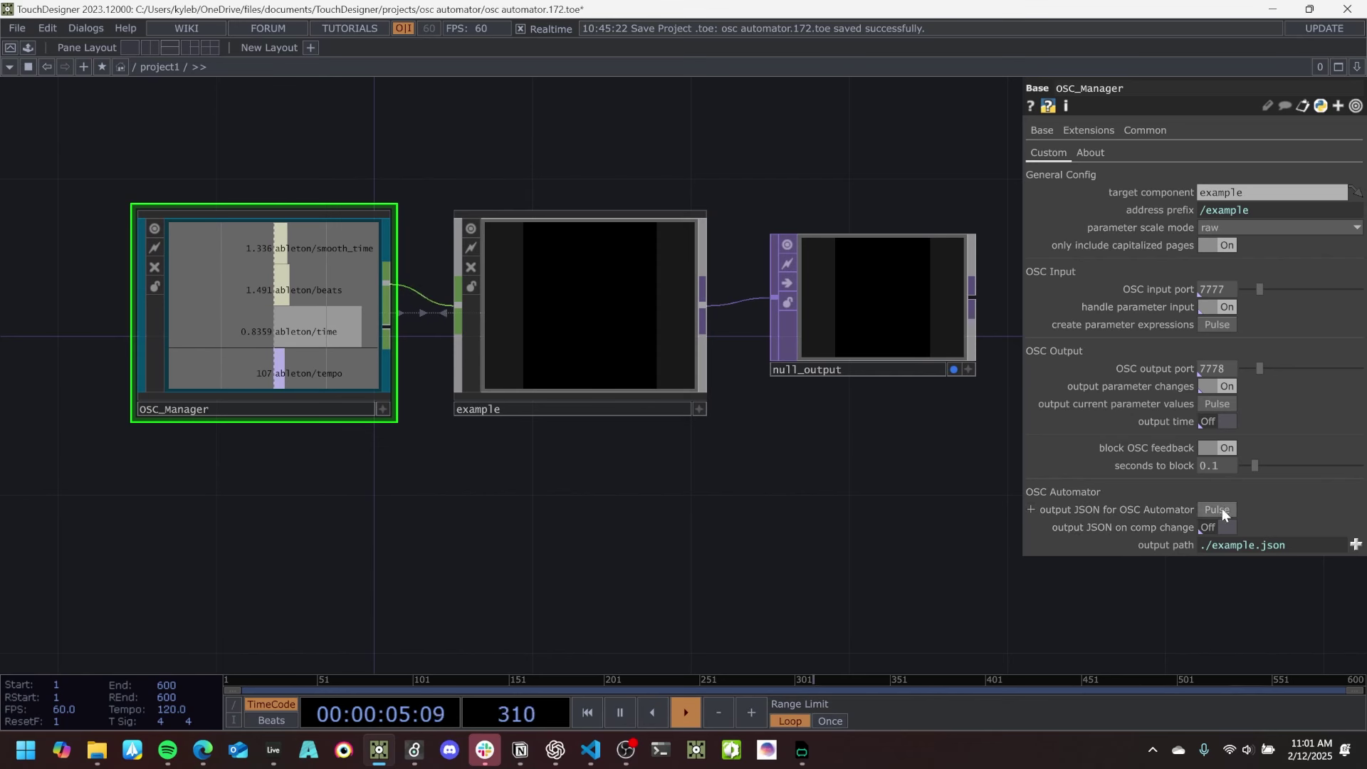
# Inspect the expression behind OSC_Manager's JSON output path.
pyautogui.click(1169, 544)
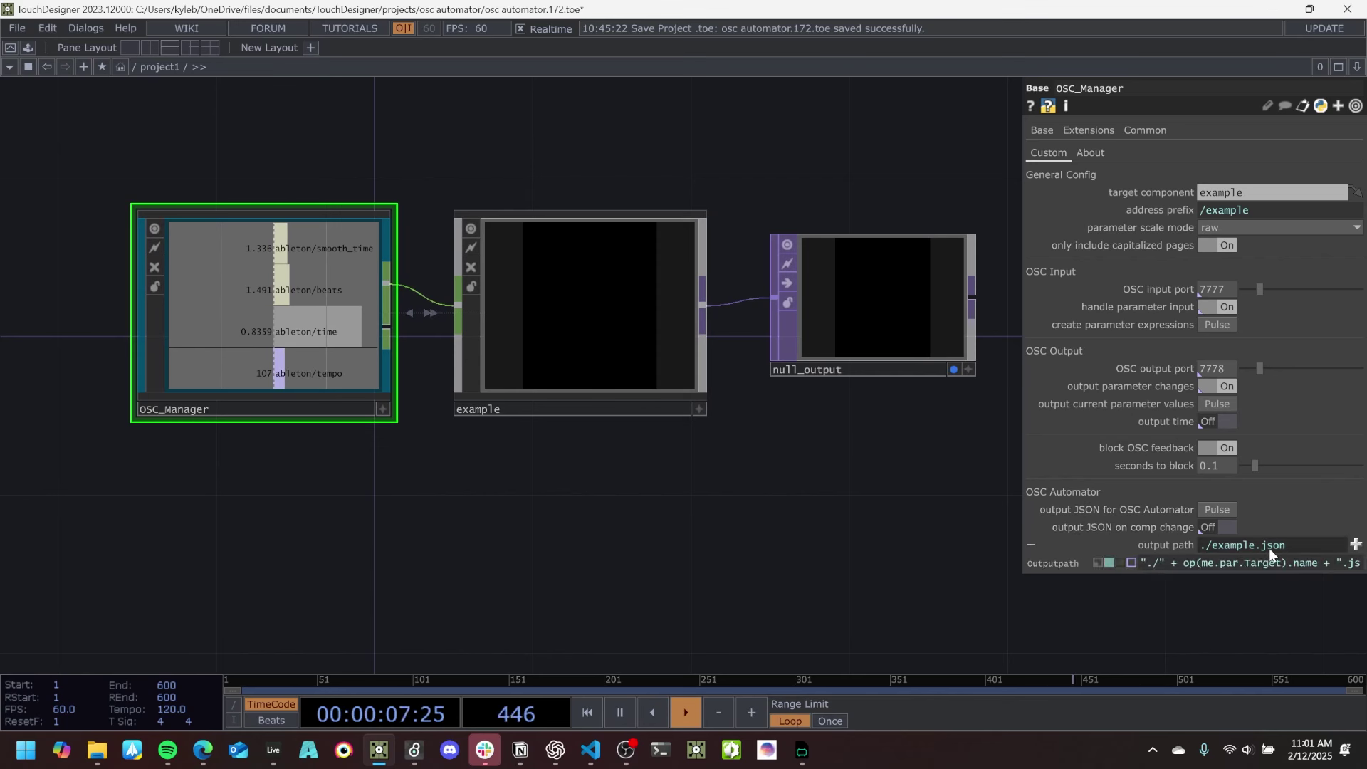
pyautogui.click(1181, 543)
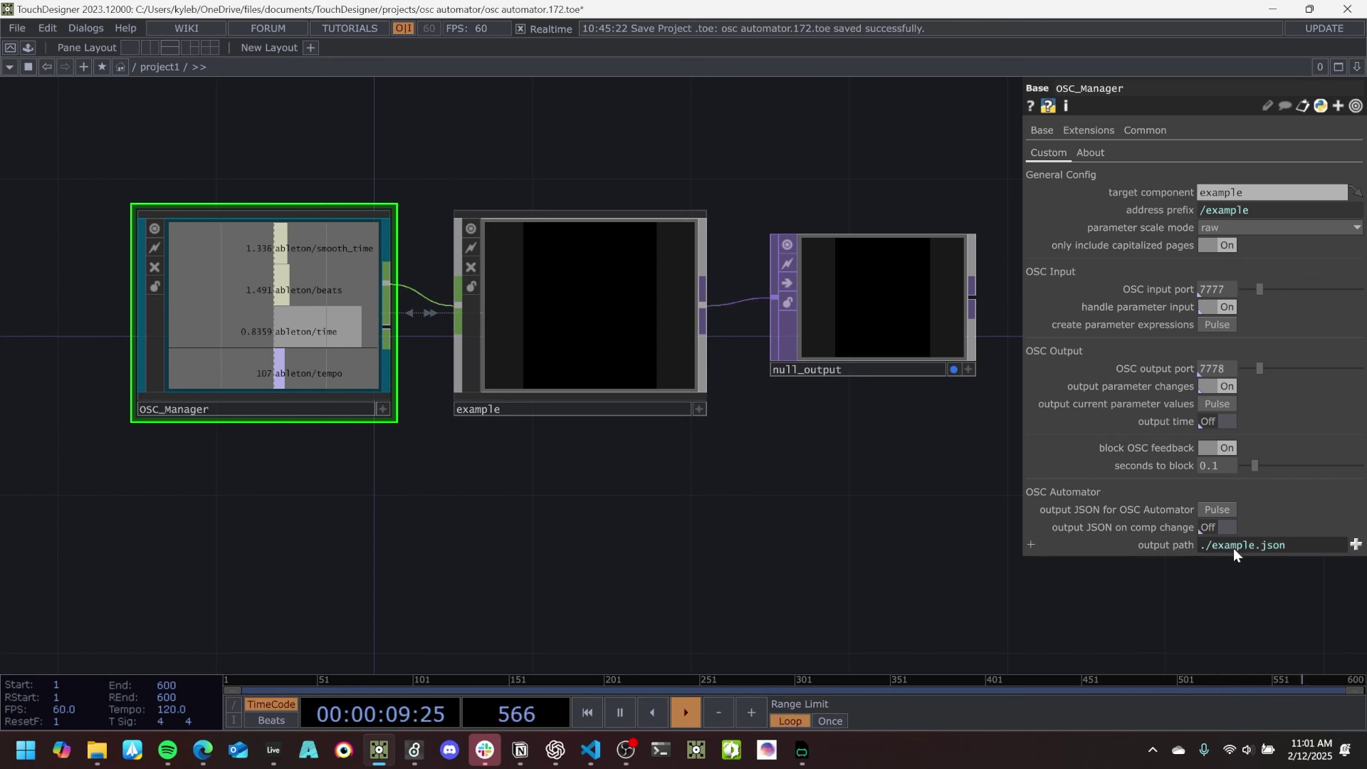
pyautogui.click(1182, 543)
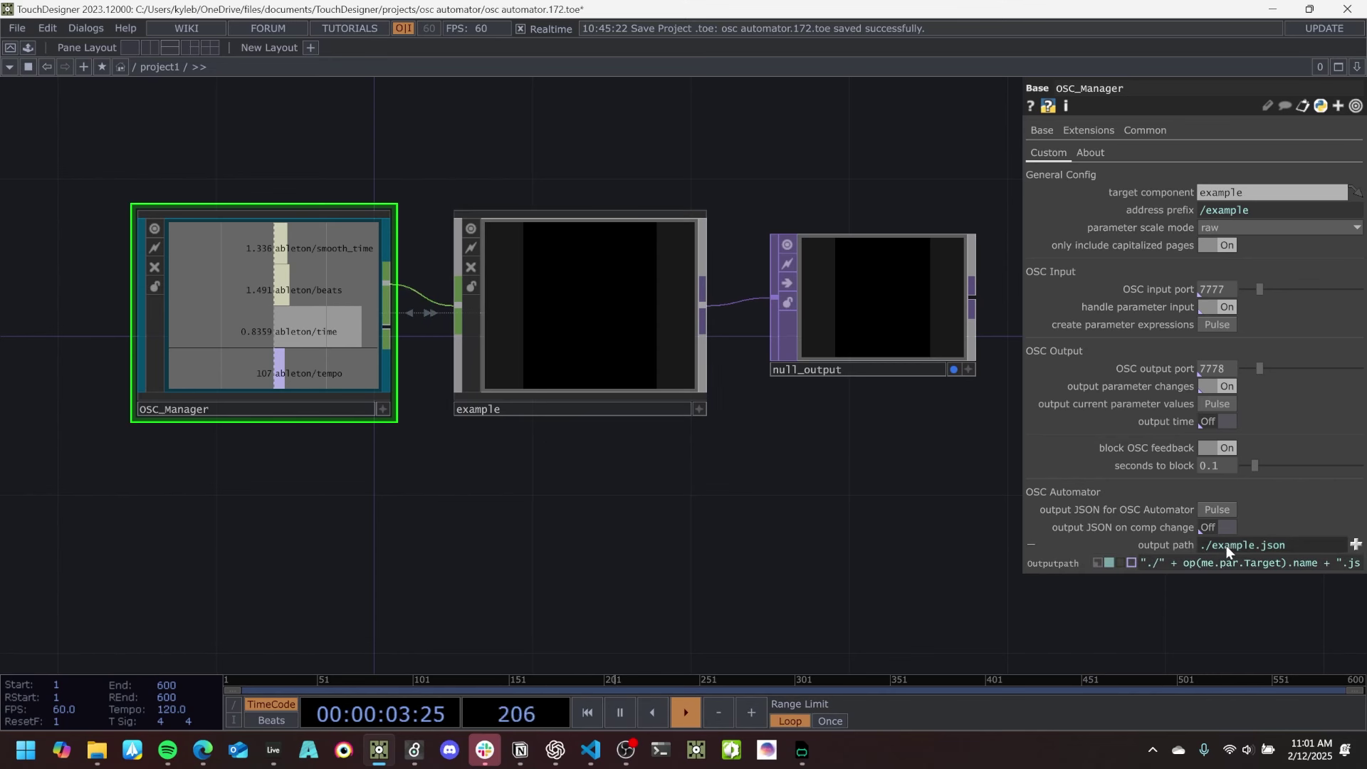
pyautogui.click(1177, 543)
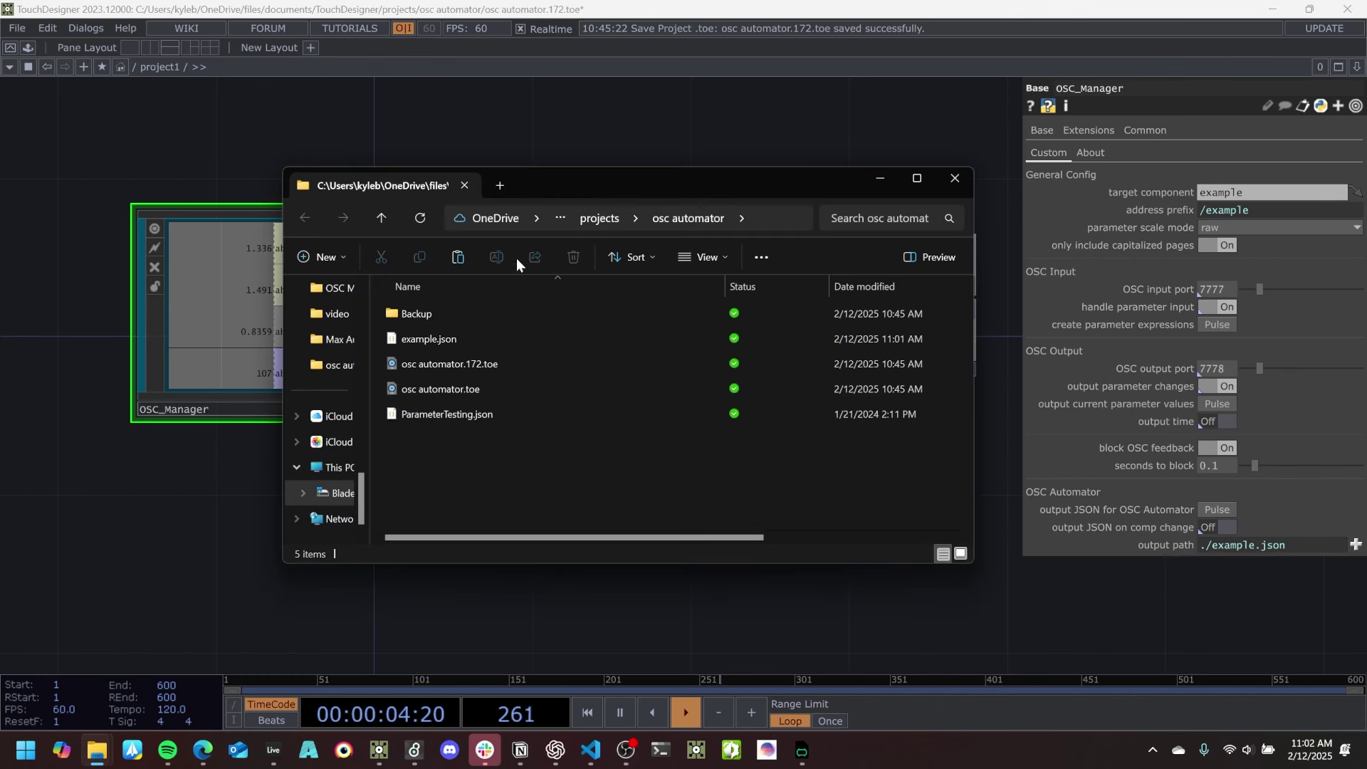
# Locate example.json in the osc automator project folder and load it into OSC Automator as the OSC Manager JSON file.
pyautogui.click(512, 338)
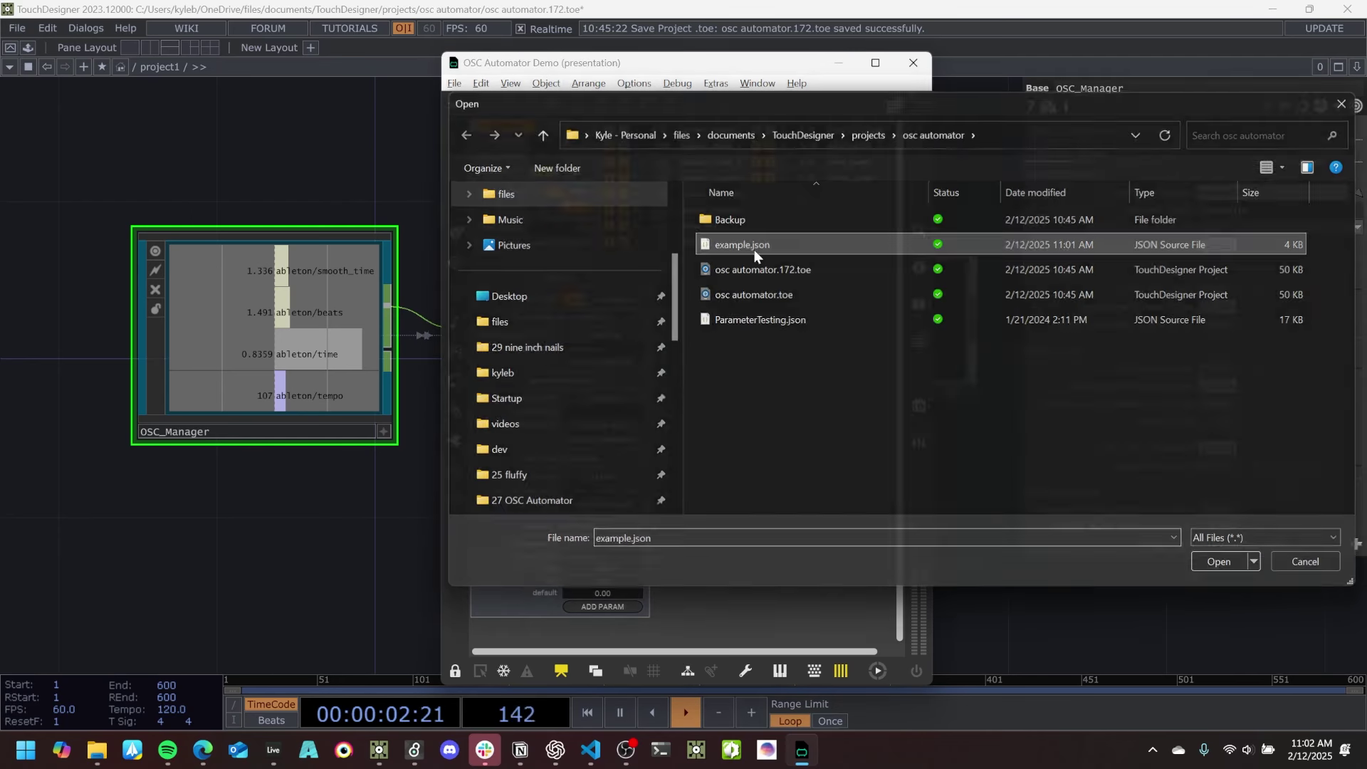
pyautogui.doubleClick(755, 246)
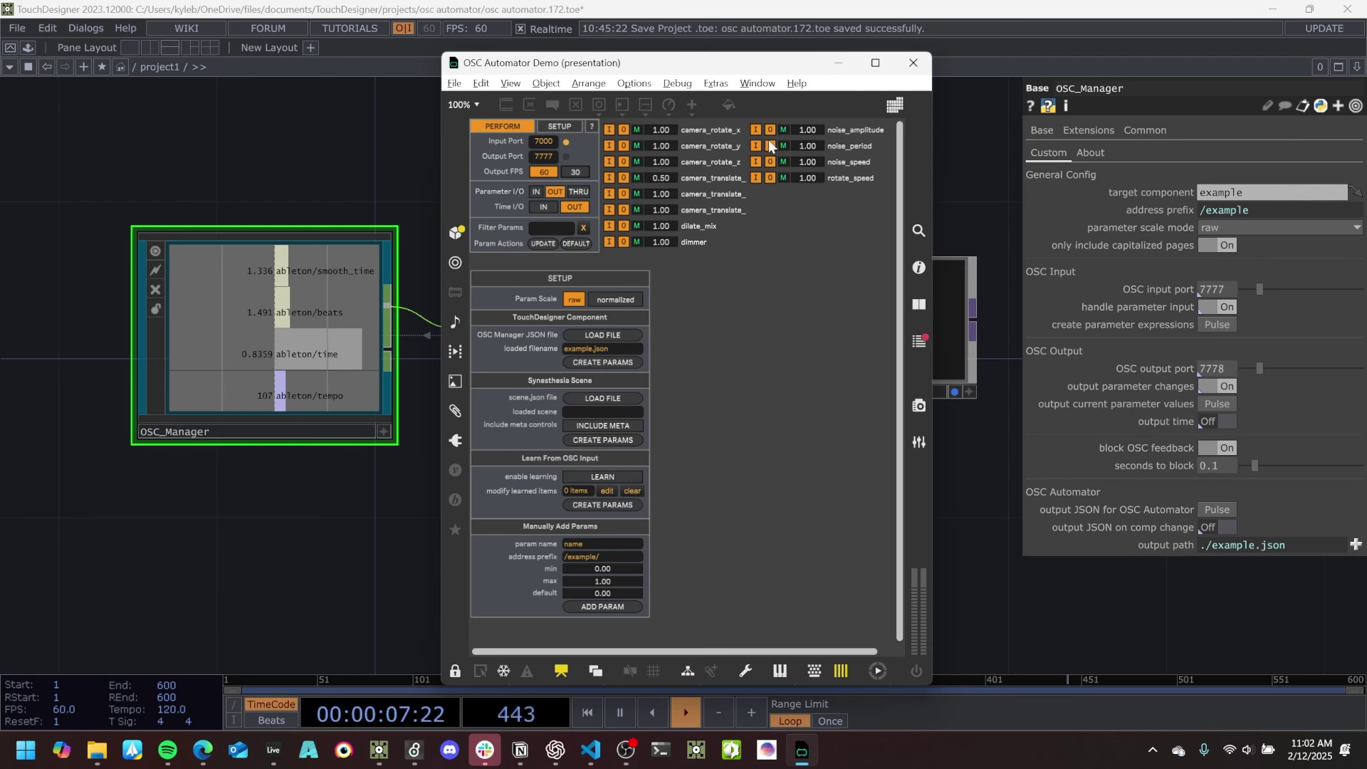
# Enable JSON output on component change for OSC_Manager.
pyautogui.moveTo(411, 362); pyautogui.dragTo(472, 377)
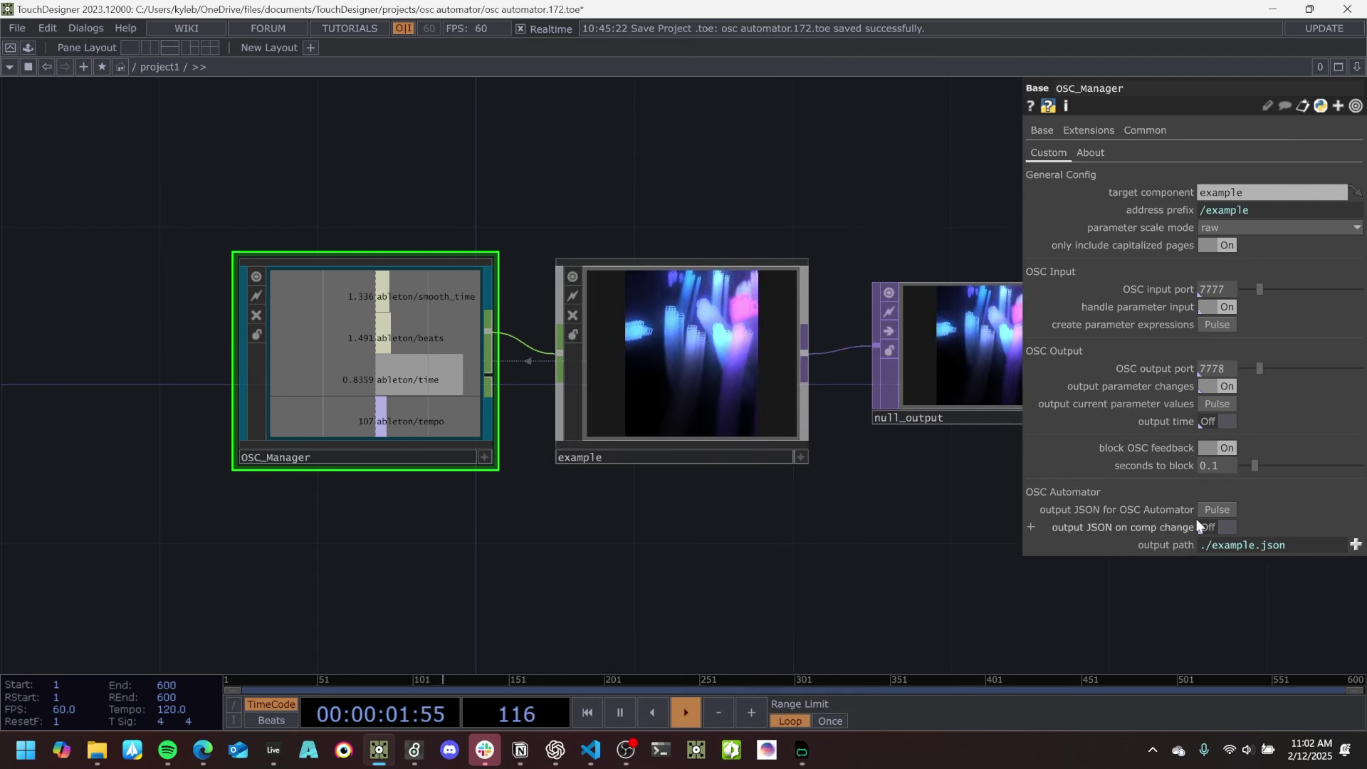
pyautogui.click(1219, 524)
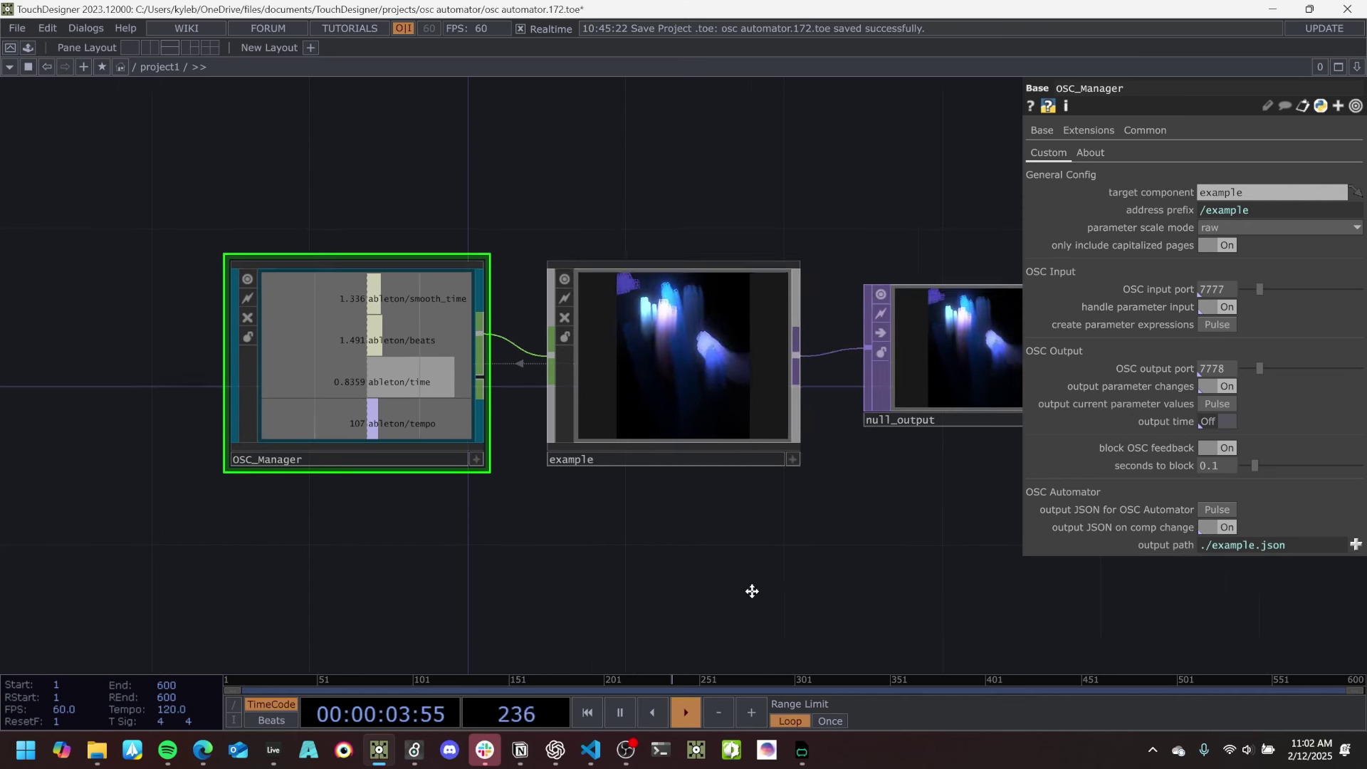
# Add a float custom parameter named testing to the Custom page of the example component.
pyautogui.rightClick(662, 363)
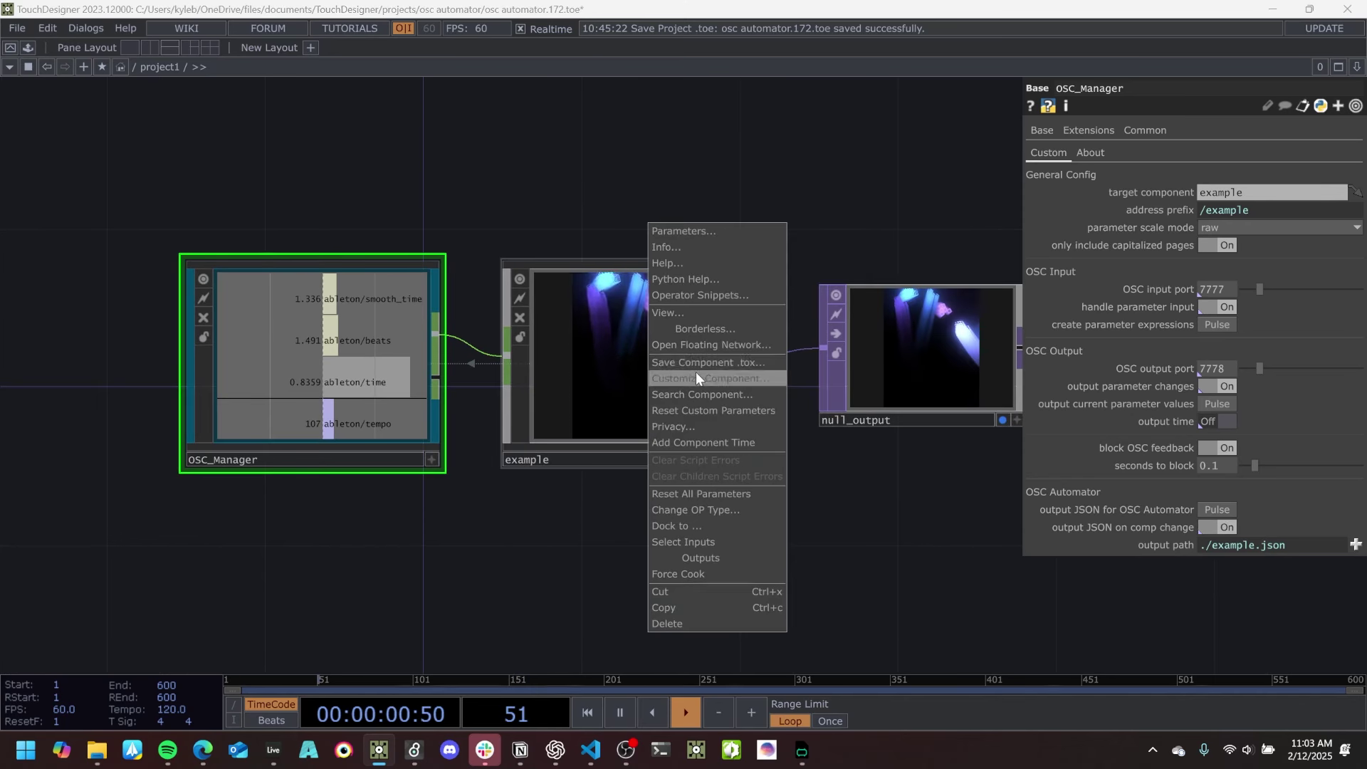
pyautogui.click(696, 376)
pyautogui.click(618, 228)
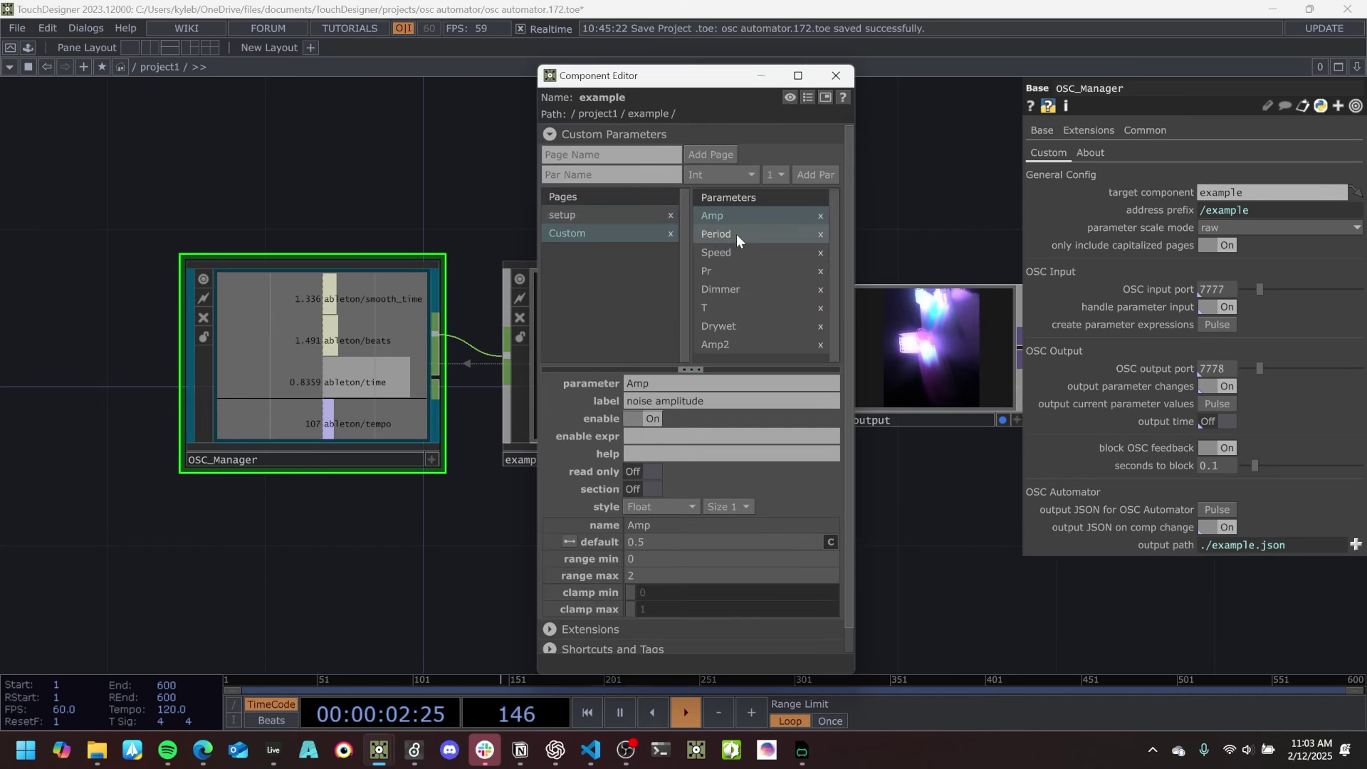
pyautogui.click(707, 344)
pyautogui.click(659, 175)
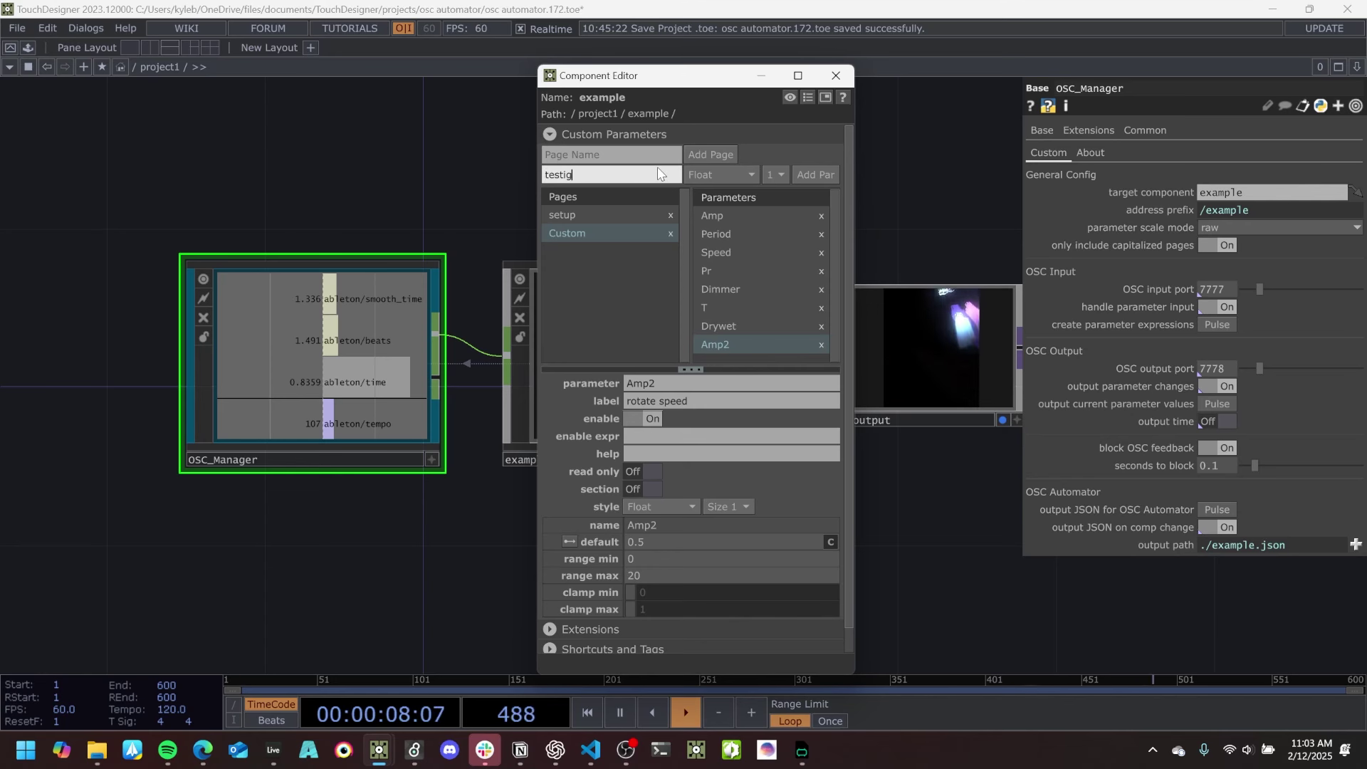
pyautogui.click(809, 174)
pyautogui.click(835, 76)
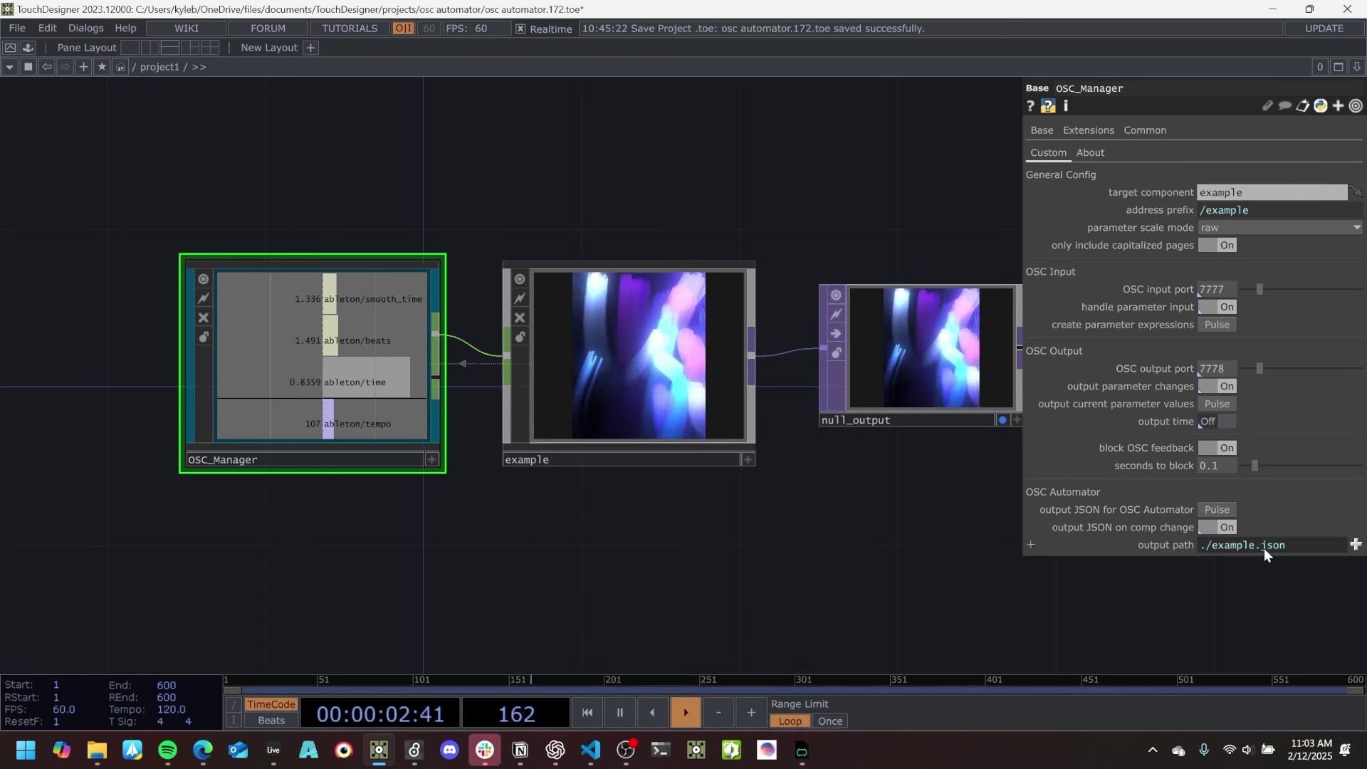
# Switch to OSC Automator, recreate the parameters from example.json, and try out camera_rotate_y at about 252.
pyautogui.hotkey('alt', 'Tab')
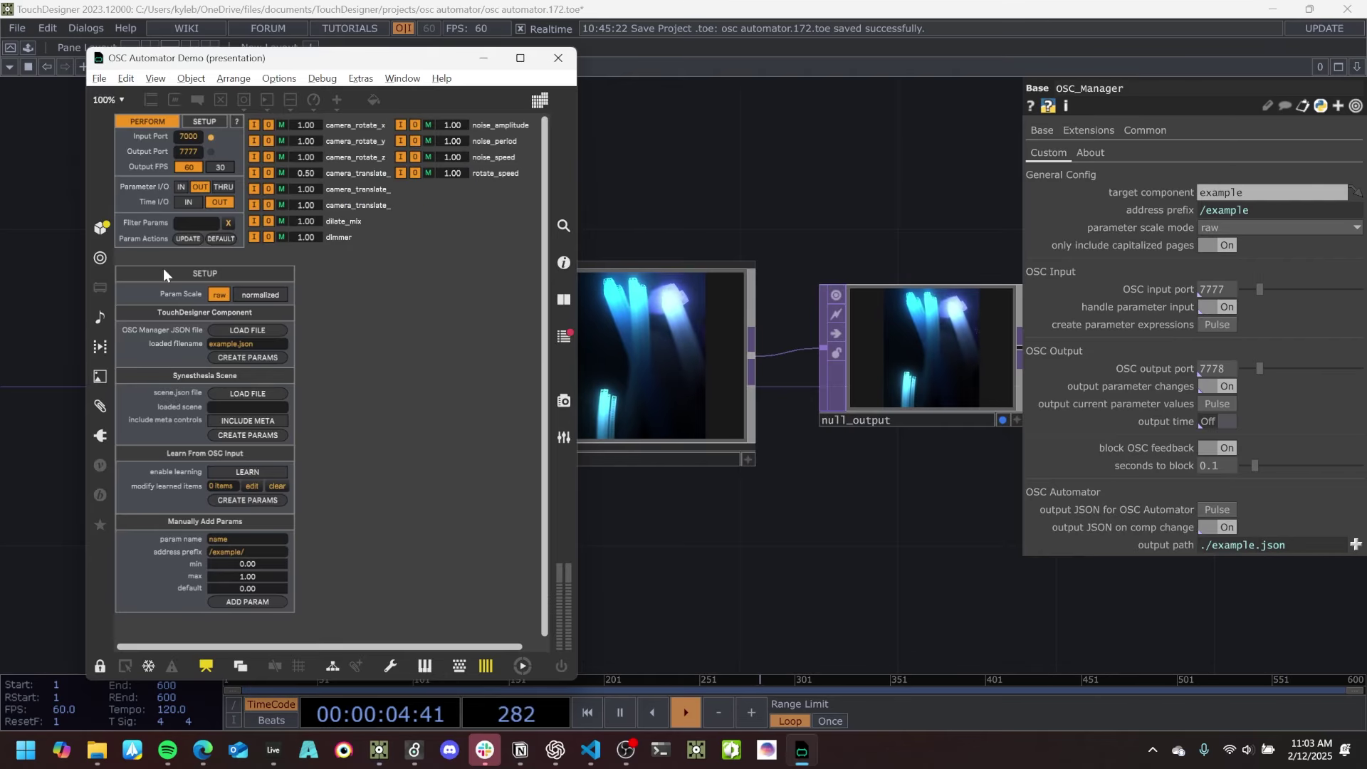
pyautogui.click(253, 357)
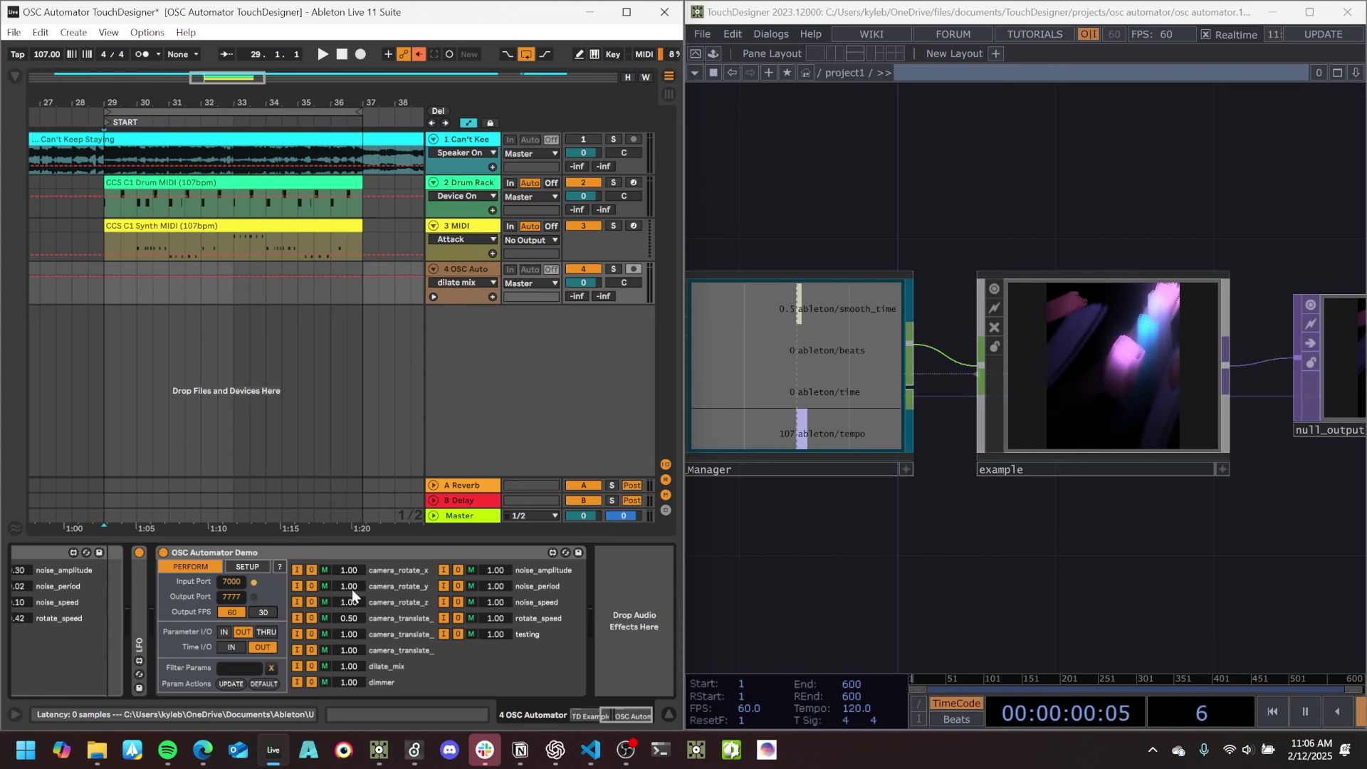
pyautogui.moveTo(351, 588)
pyautogui.mouseDown()
pyautogui.moveTo(352, 645)
pyautogui.moveTo(351, 569)
pyautogui.mouseUp()
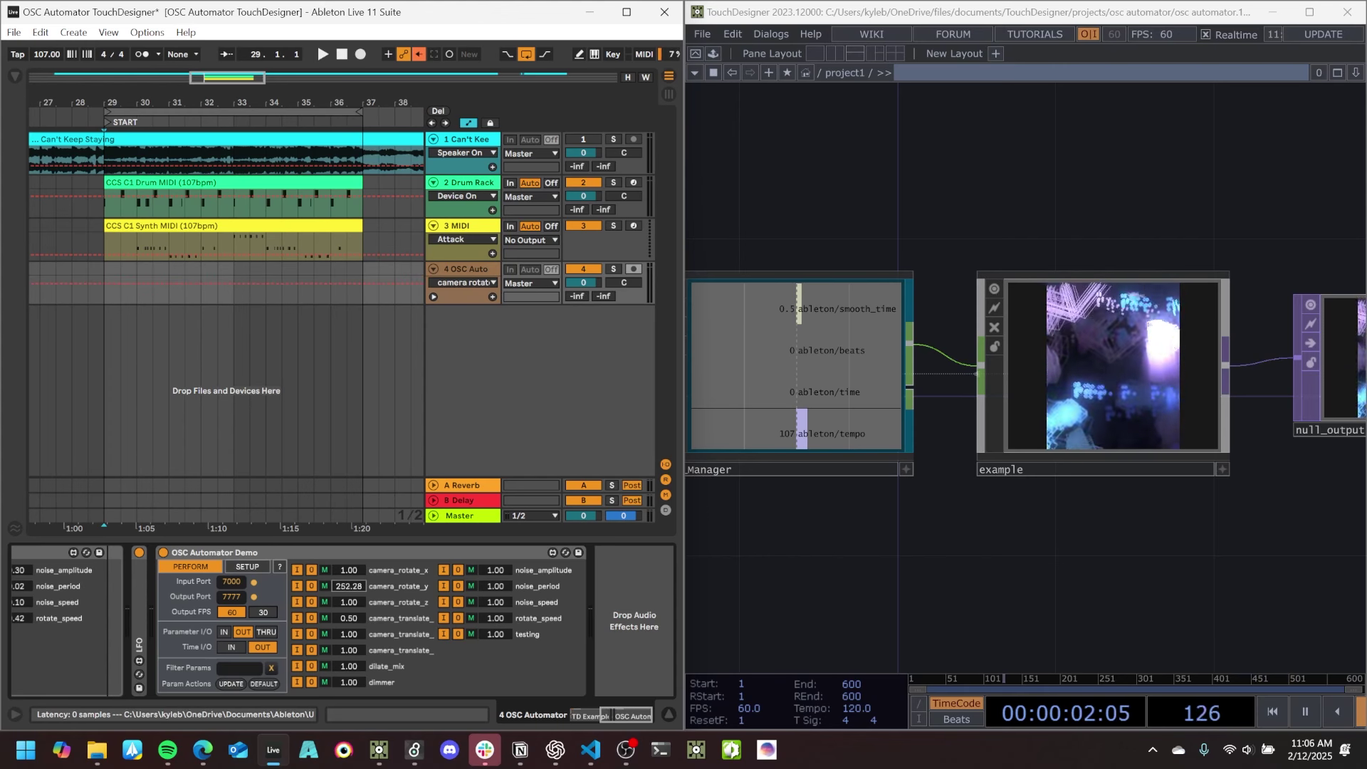
pyautogui.click(348, 682)
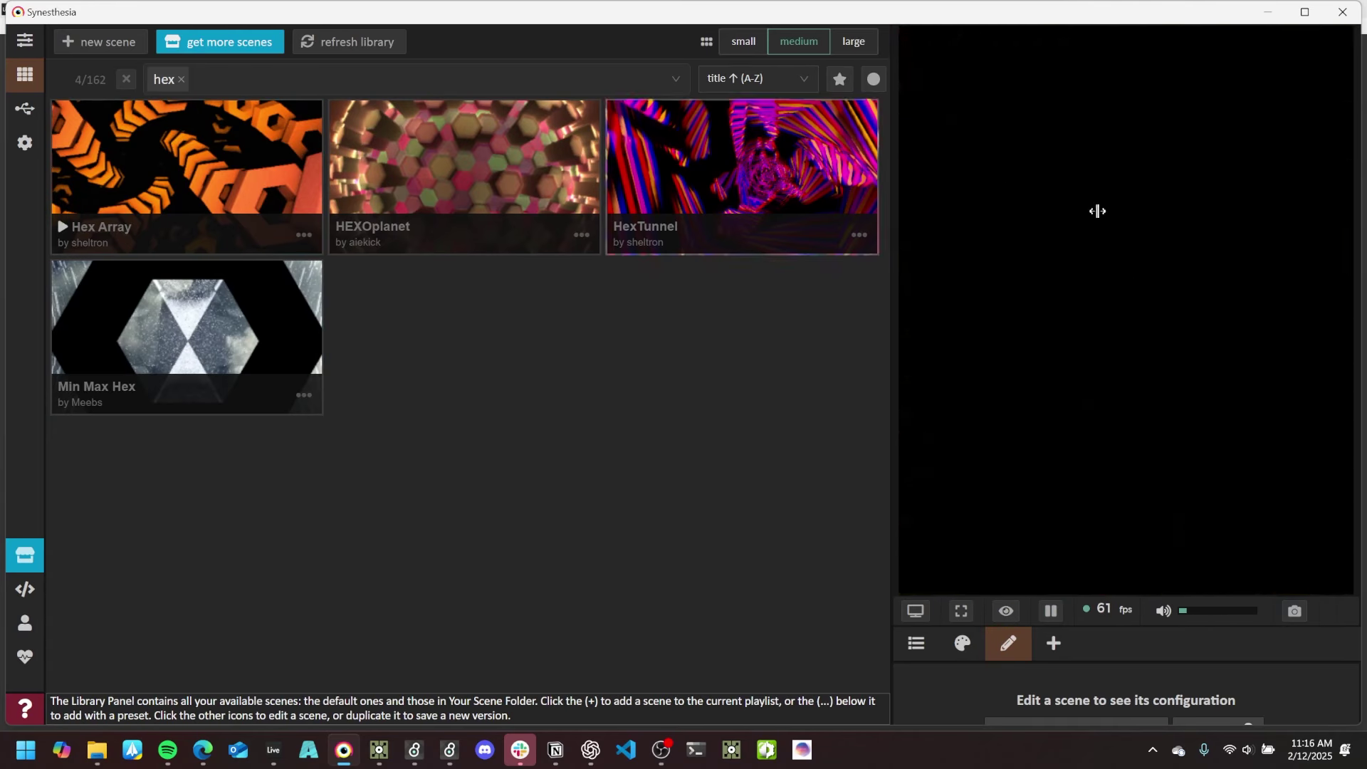
# Load scene.json from hex_array.synScene into OSC Automator as the Synesthesia scene and create its parameters.
pyautogui.click(25, 40)
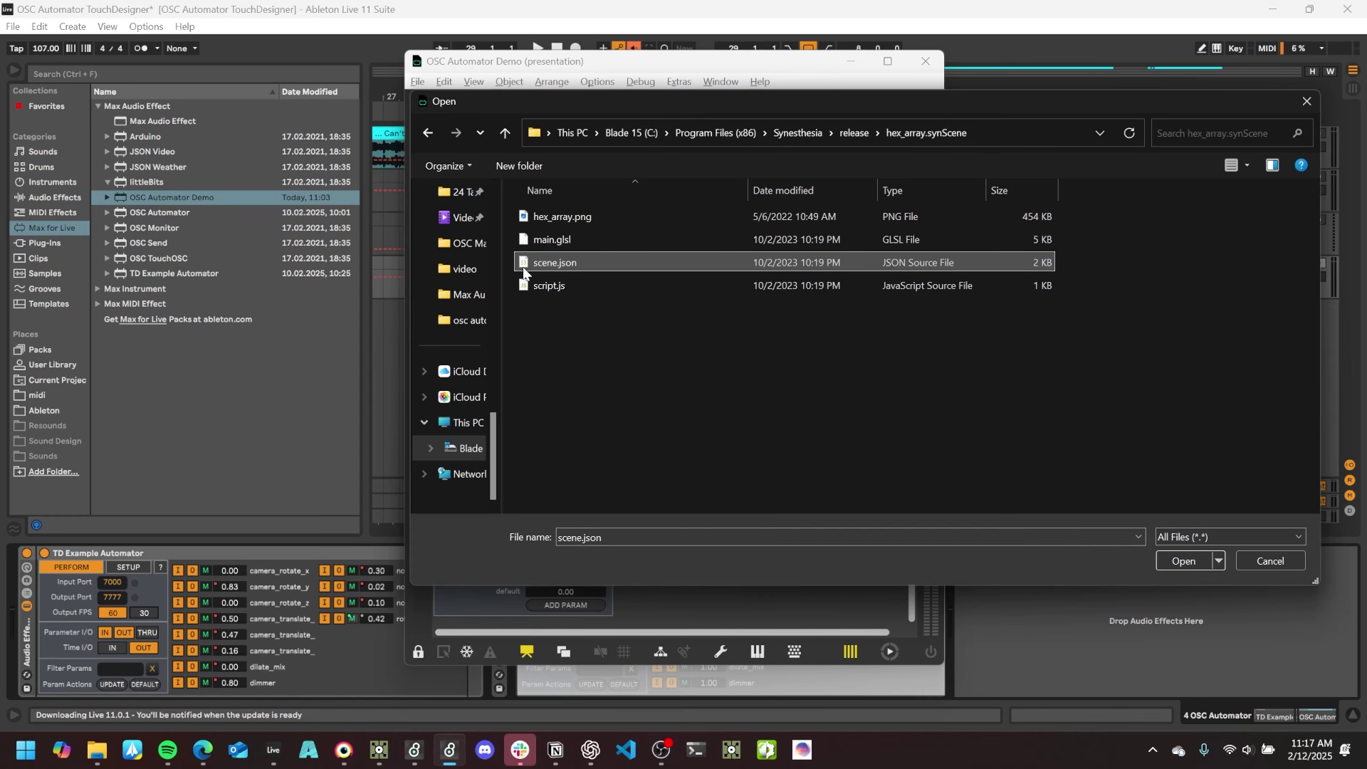
pyautogui.click(1185, 560)
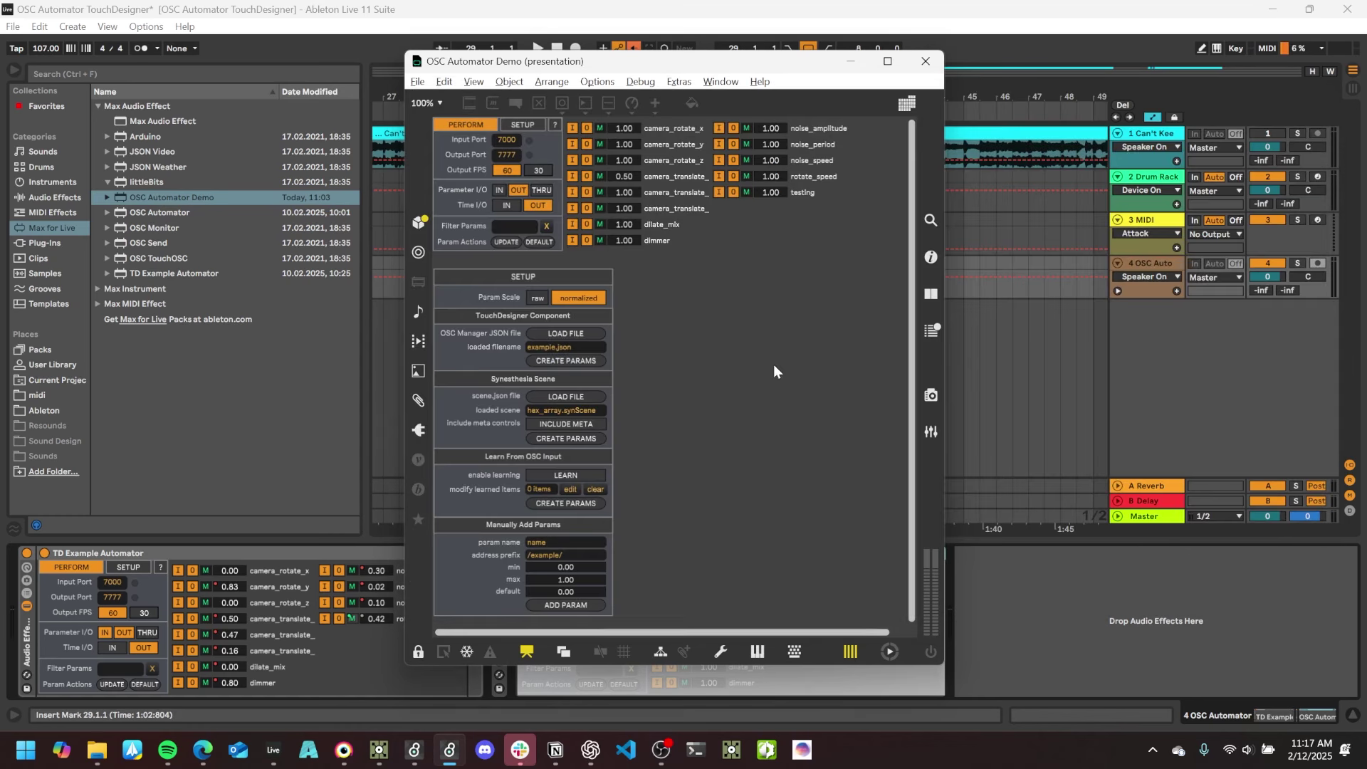
pyautogui.click(574, 442)
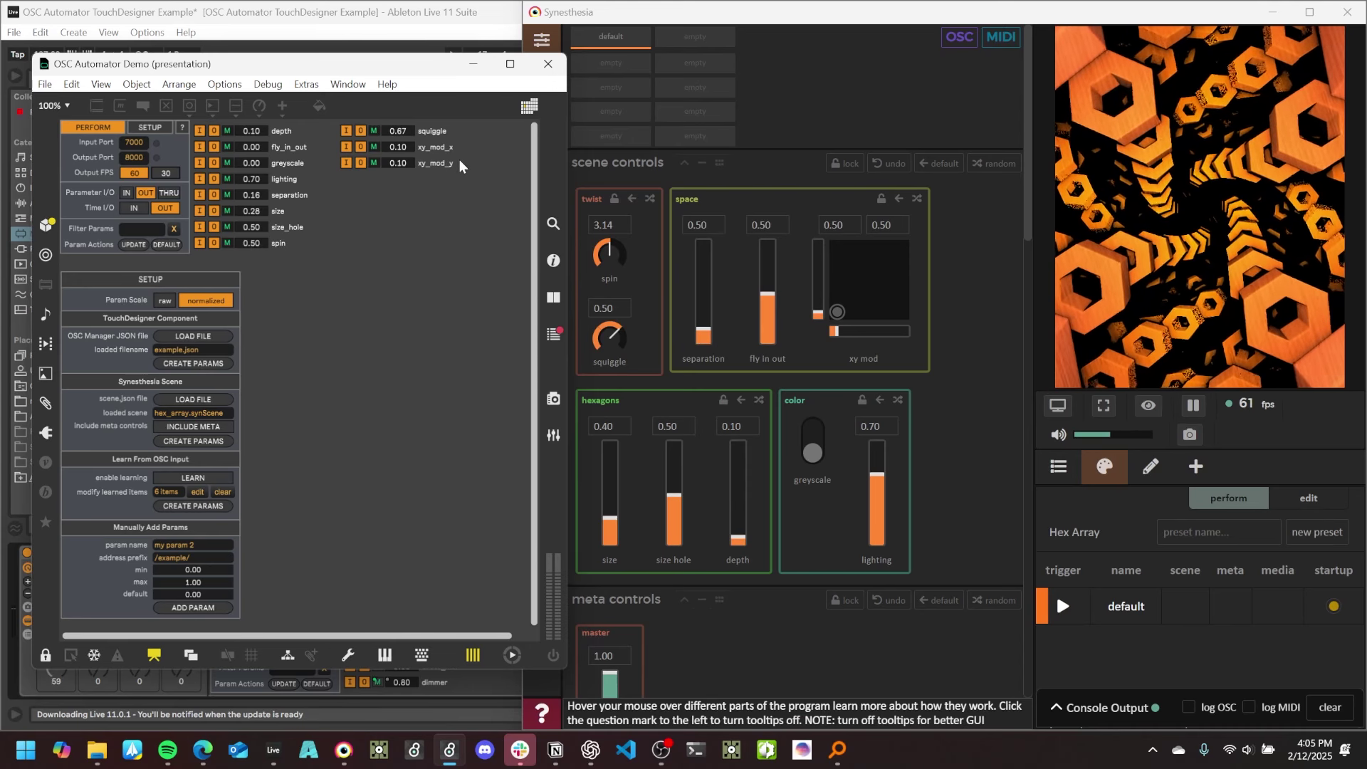
# In Synesthesia's OSC settings, set Output Control Values to Output Normalized Values.
pyautogui.click(539, 138)
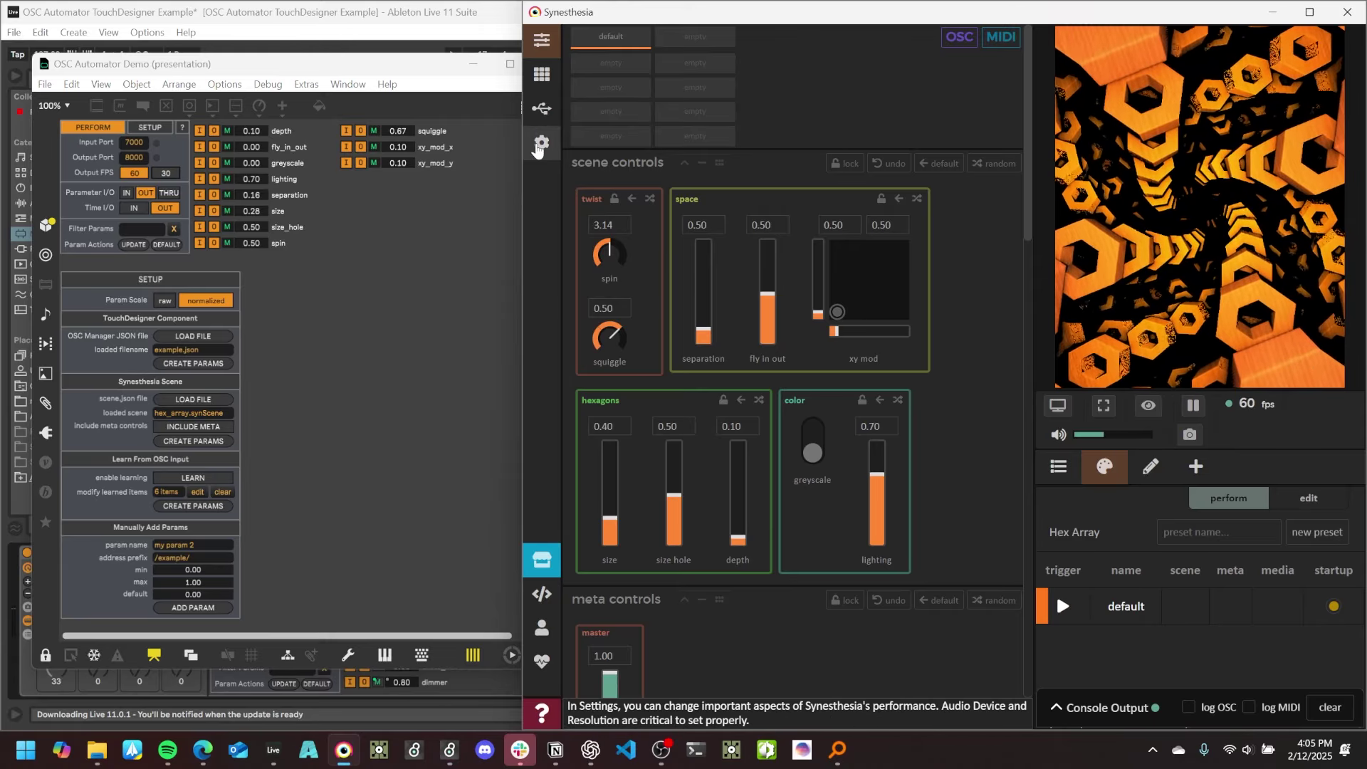
pyautogui.click(539, 138)
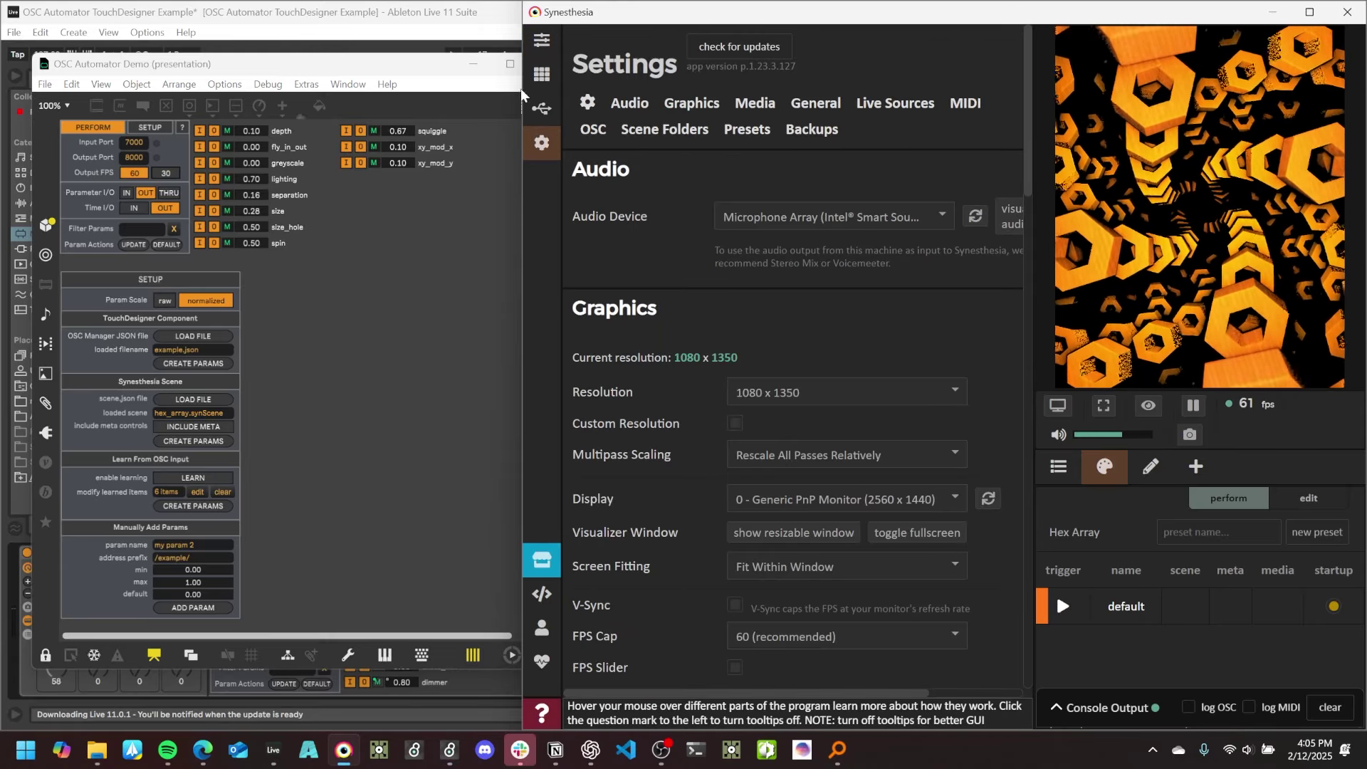
pyautogui.click(592, 129)
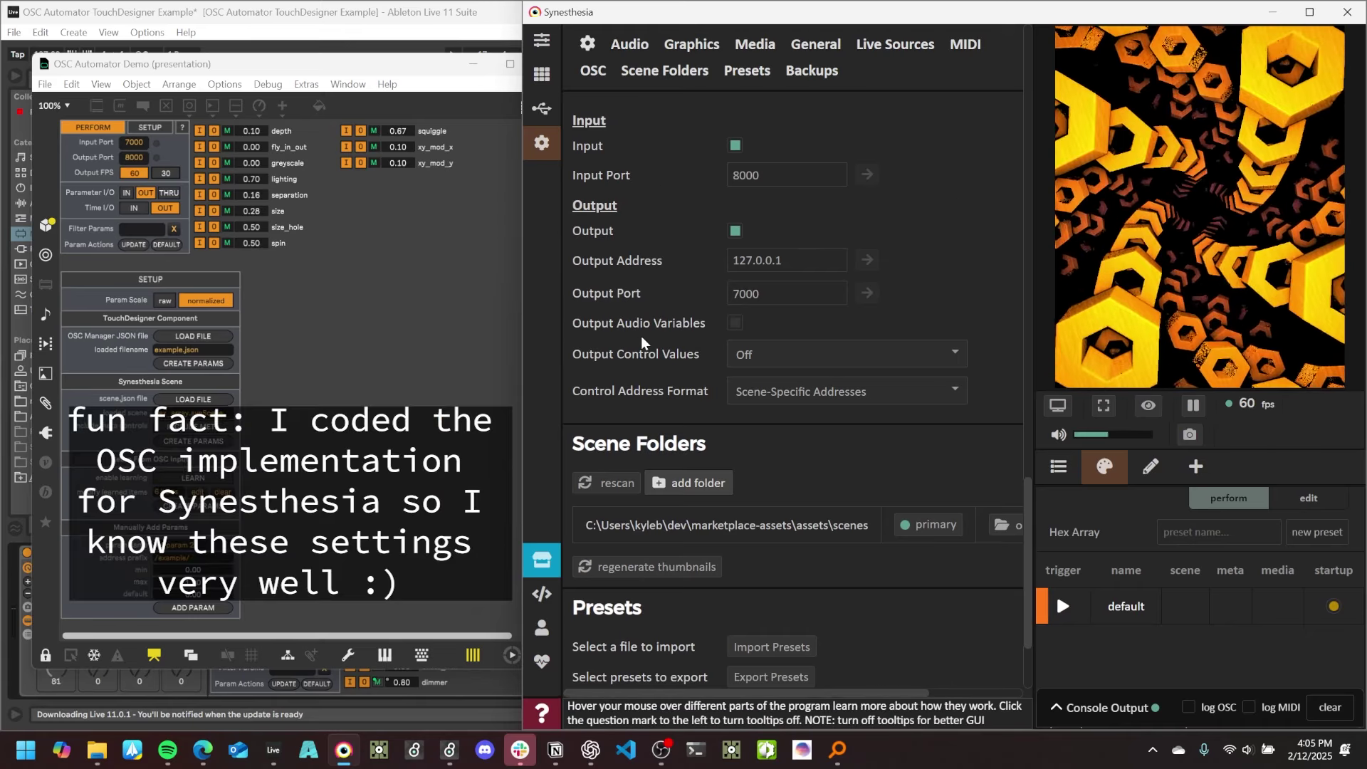
pyautogui.click(778, 361)
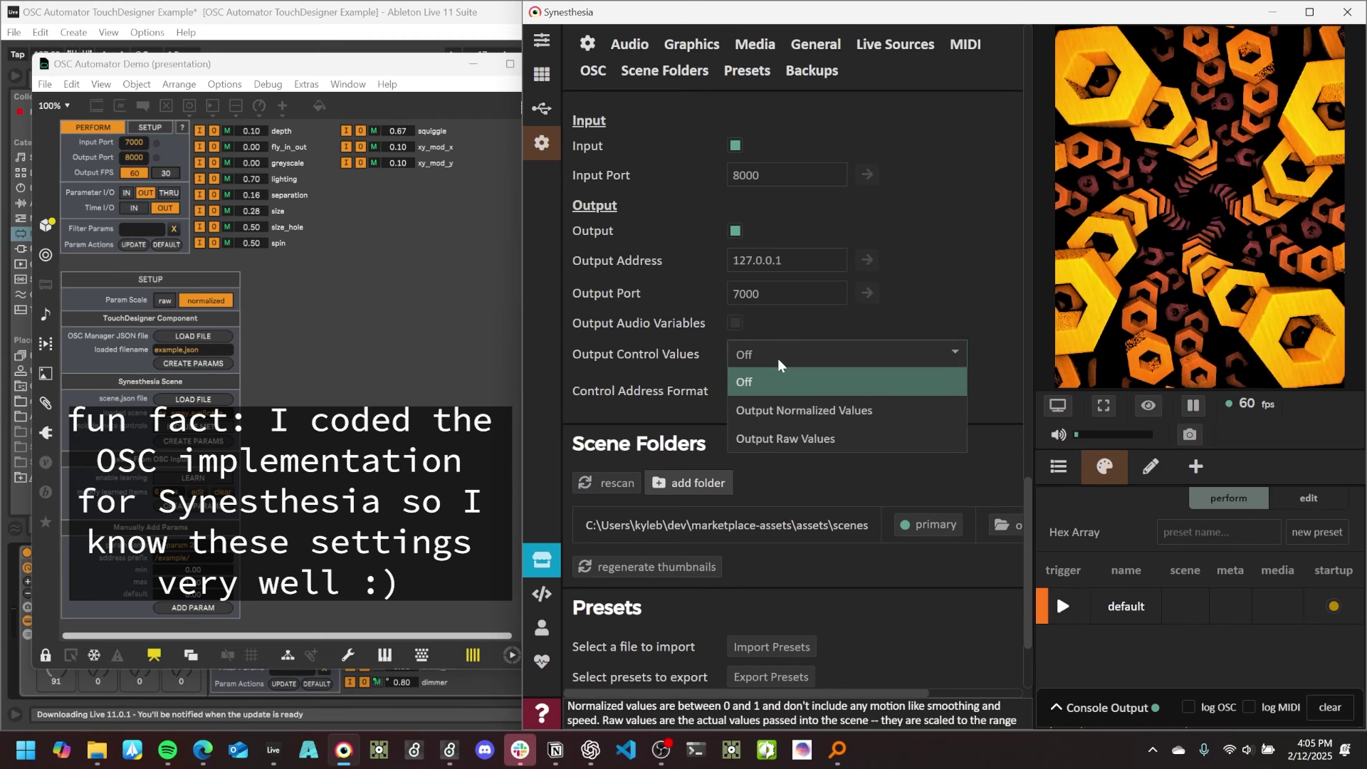
pyautogui.click(812, 407)
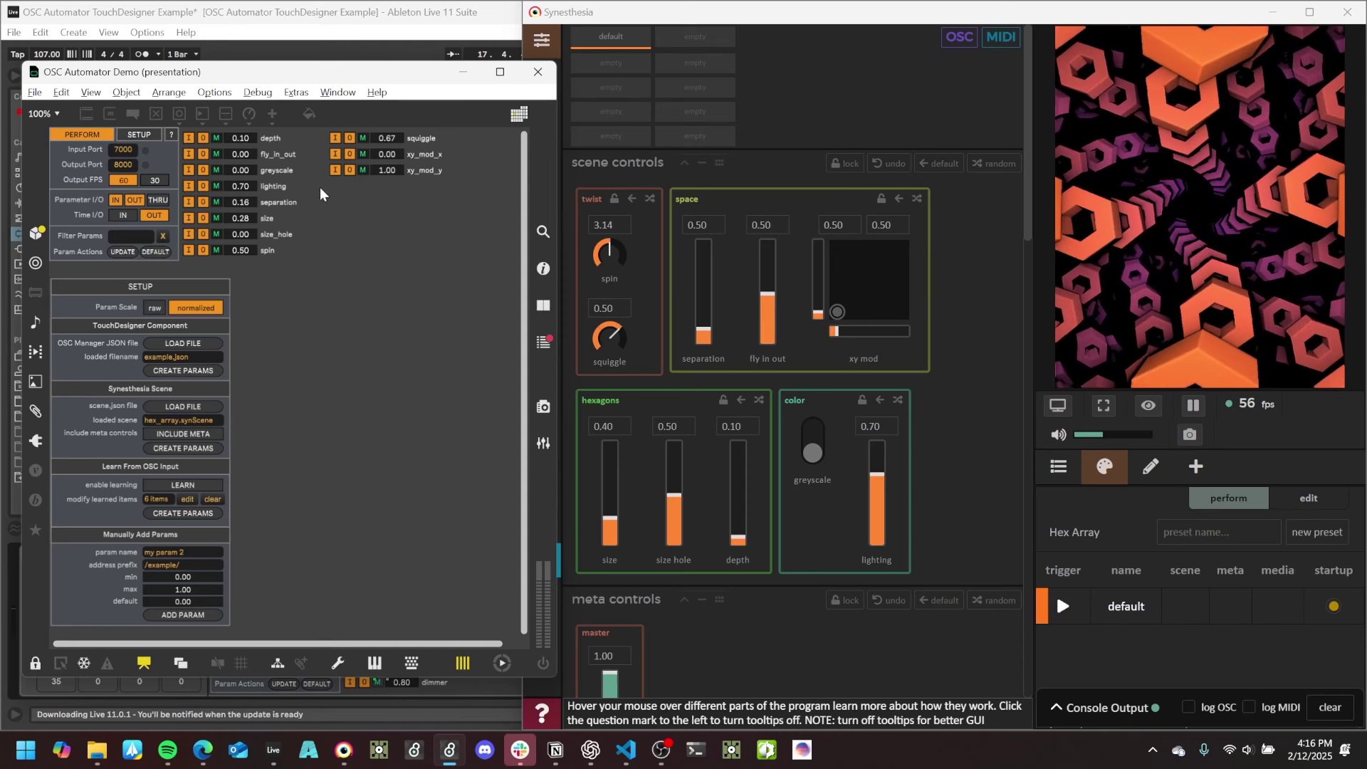
# Lower lighting in OSC Automator and raise the separation slider in Synesthesia to test OSC in both directions.
pyautogui.moveTo(248, 186); pyautogui.dragTo(248, 213)
pyautogui.moveTo(704, 306)
pyautogui.mouseDown()
pyautogui.moveTo(705, 282)
pyautogui.moveTo(707, 320)
pyautogui.moveTo(701, 288)
pyautogui.mouseUp()
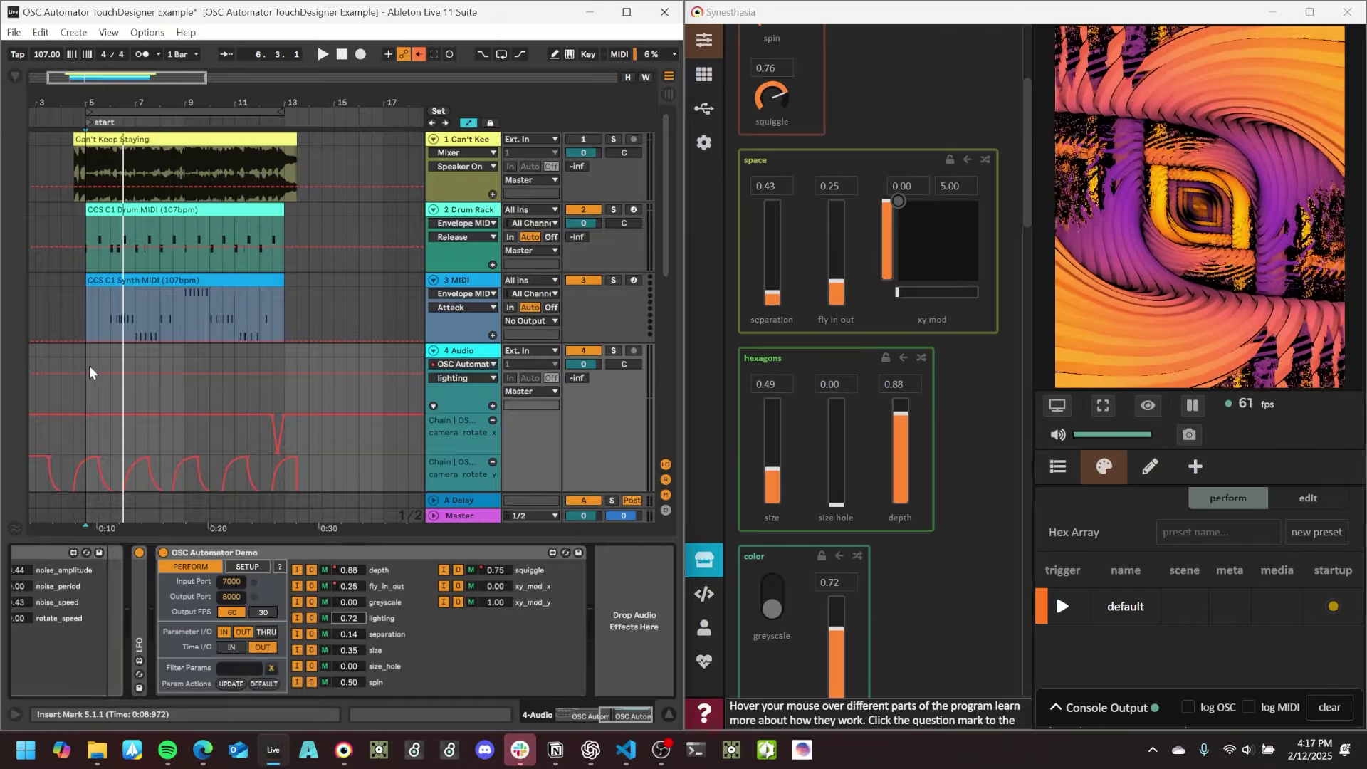
# Draw a rising lighting automation ramp up to about 0.81 from the start marker in Ableton Live and start playback.
pyautogui.moveTo(86, 373); pyautogui.dragTo(136, 369)
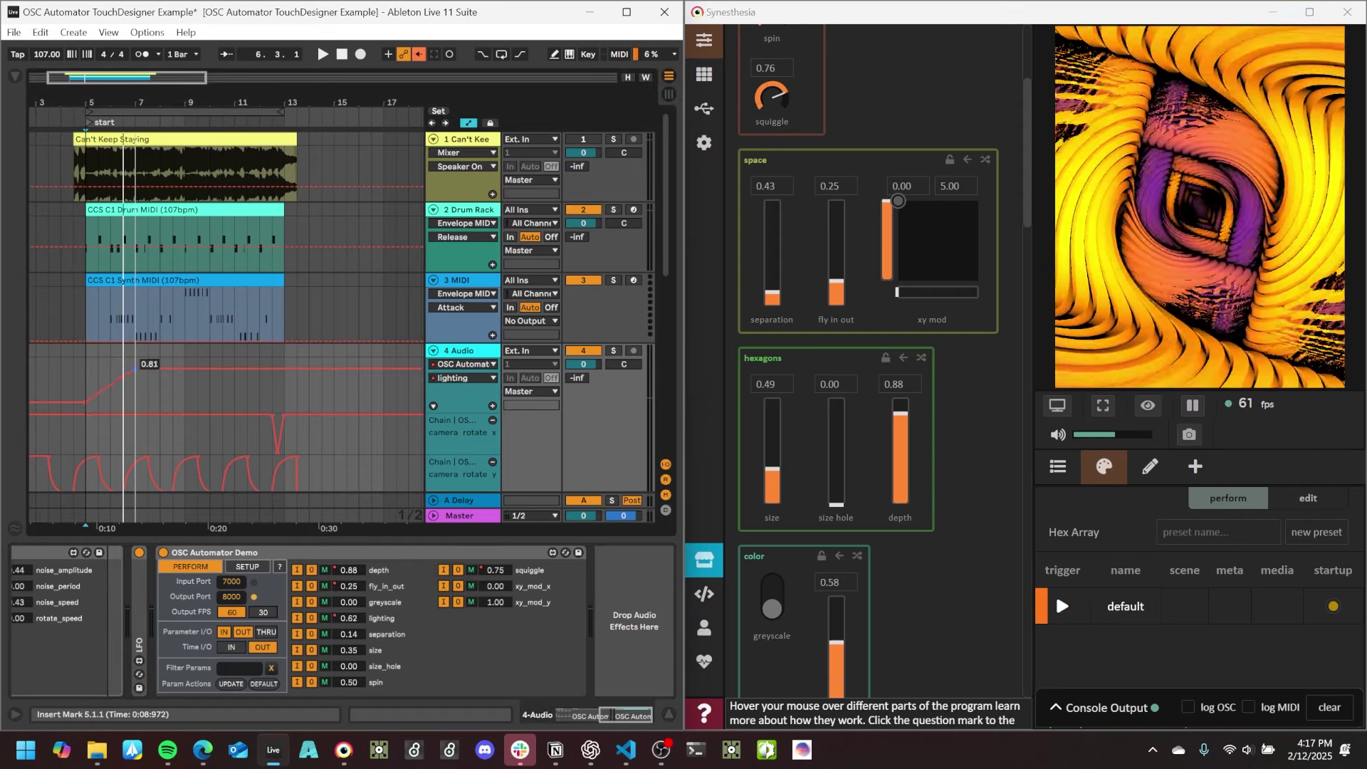
pyautogui.press('space')
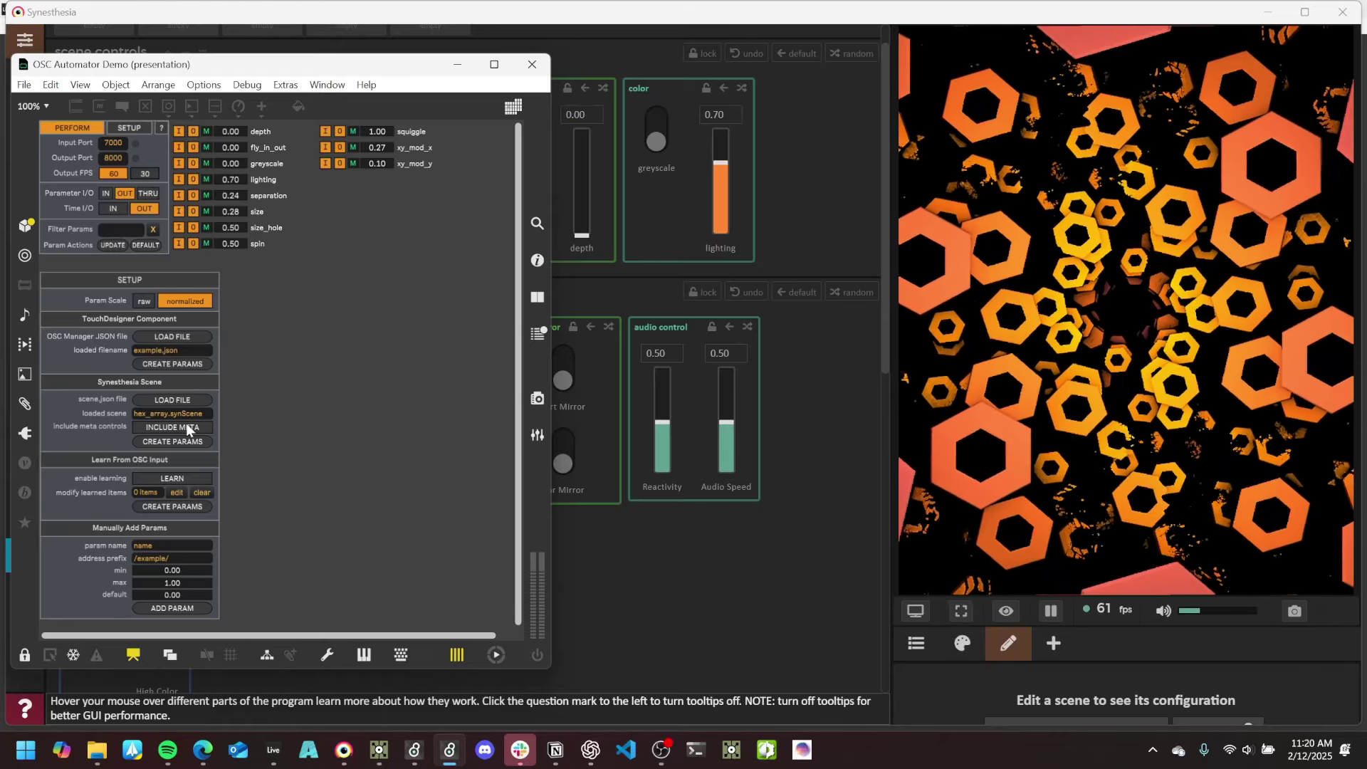
# Include meta controls for the hex_array scene, recreate its parameters, widen the OSC Automator window, and review Synesthesia's meta controls.
pyautogui.click(180, 425)
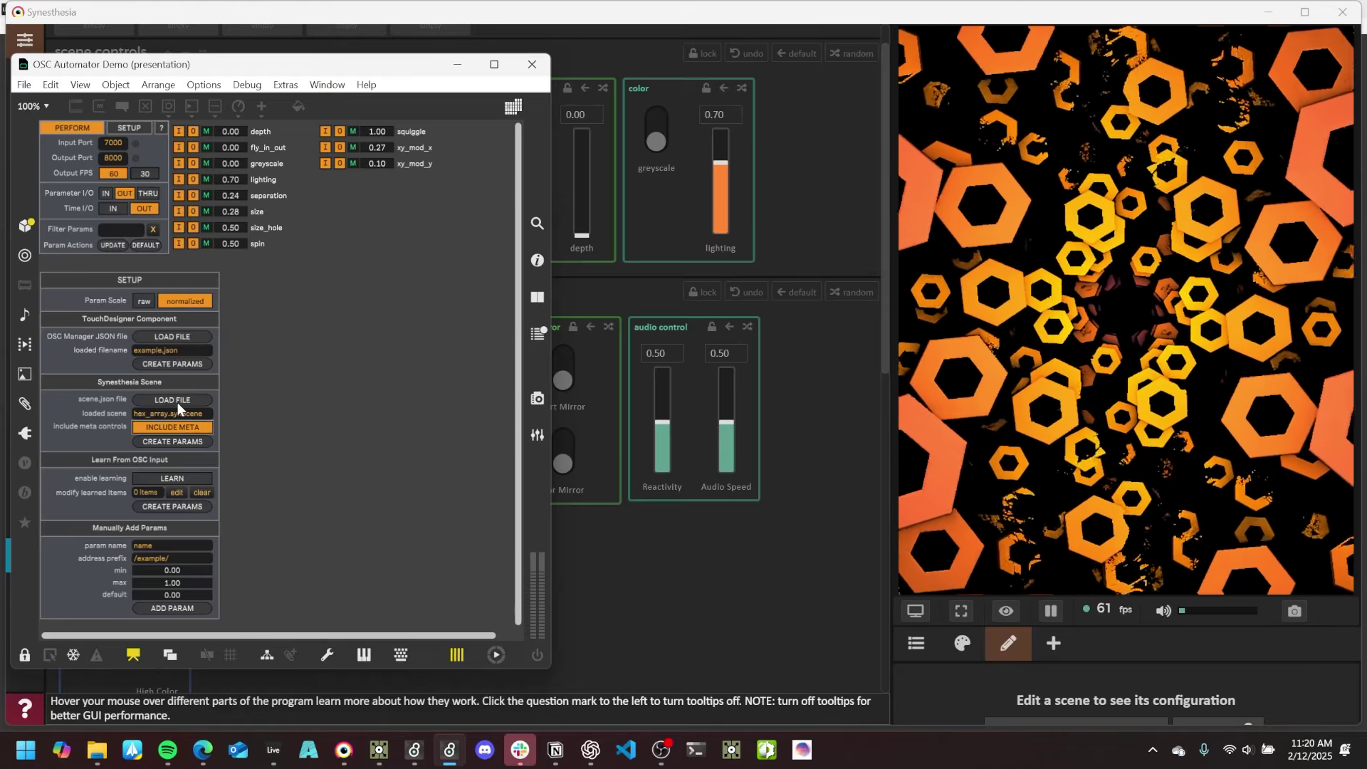
pyautogui.click(177, 443)
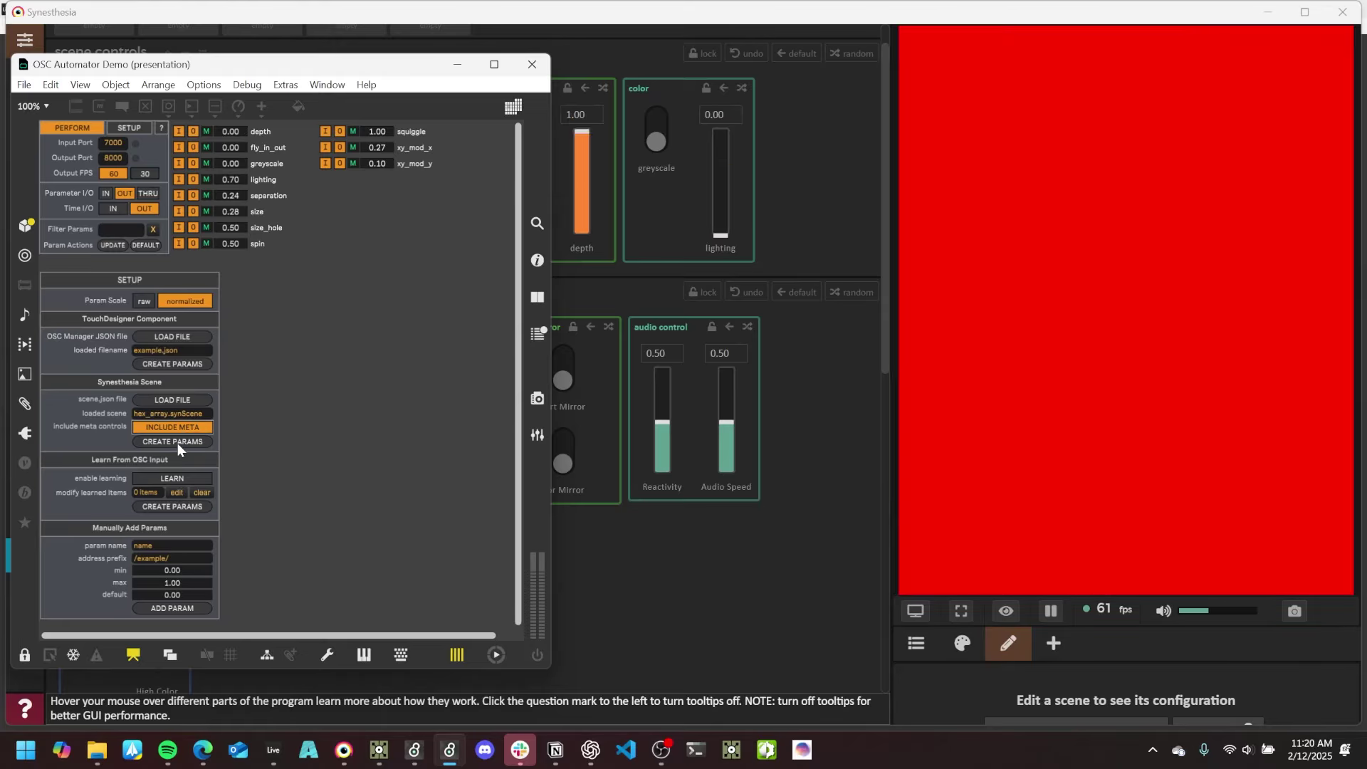
pyautogui.moveTo(551, 207); pyautogui.dragTo(715, 211)
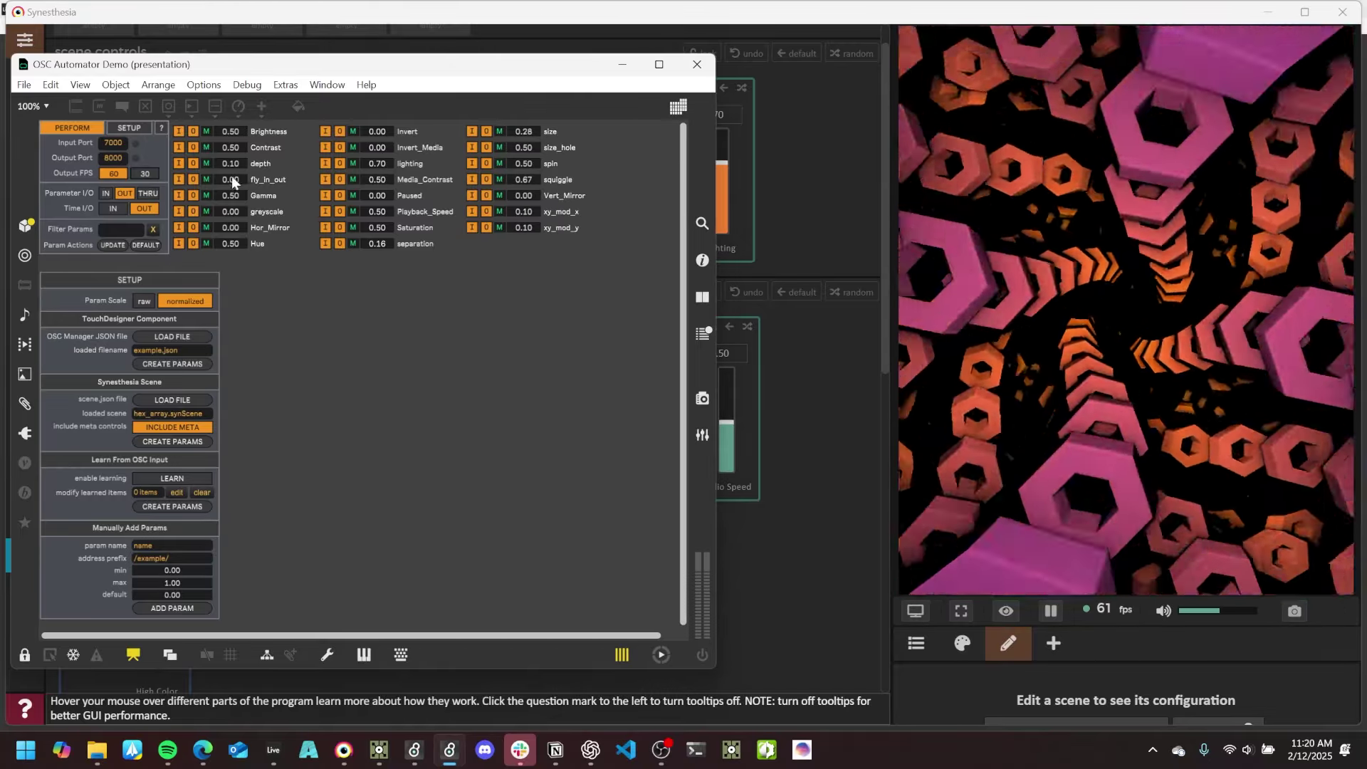
pyautogui.click(790, 208)
pyautogui.scroll(-1, 783, 209)
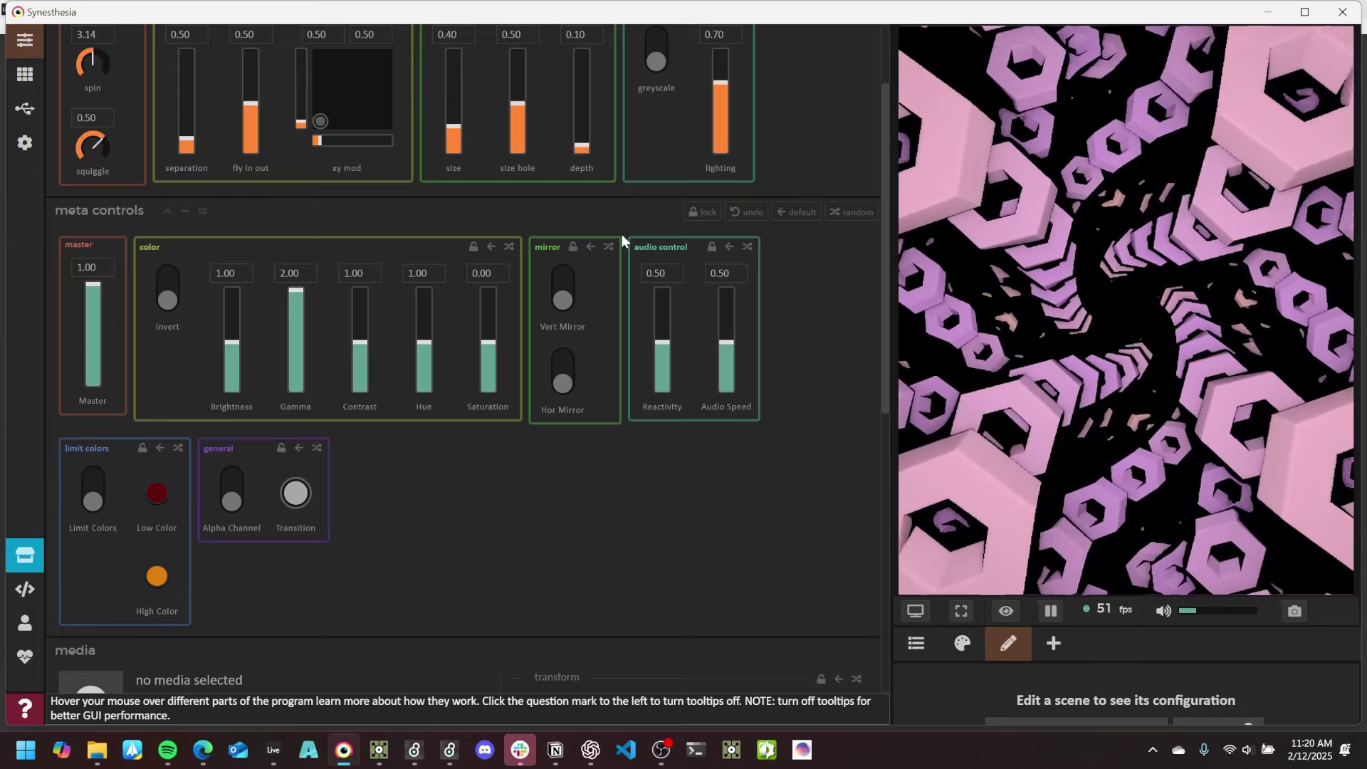
pyautogui.scroll(2, 812, 194)
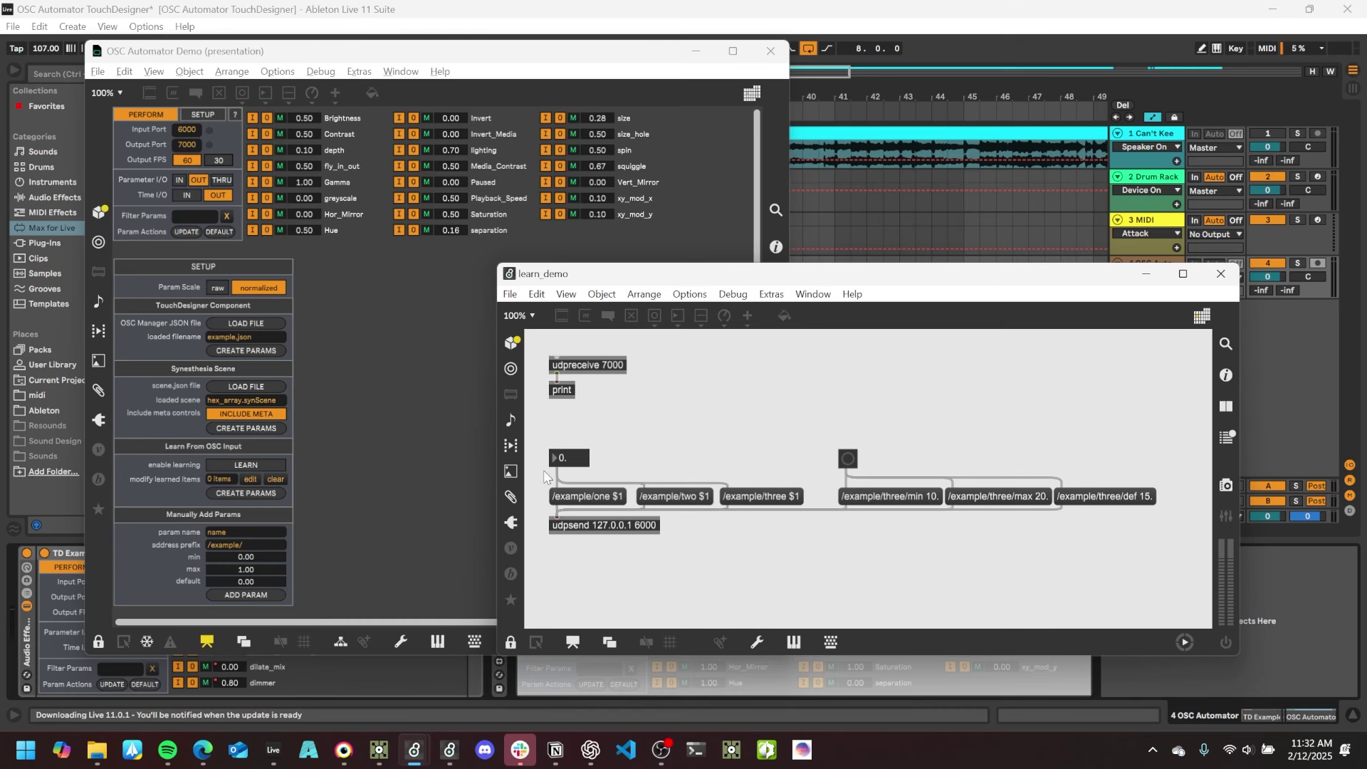
# Enable OSC learning in OSC Automator and send 0.91 to the three example addresses from the learn_demo patch.
pyautogui.moveTo(598, 274); pyautogui.dragTo(525, 267)
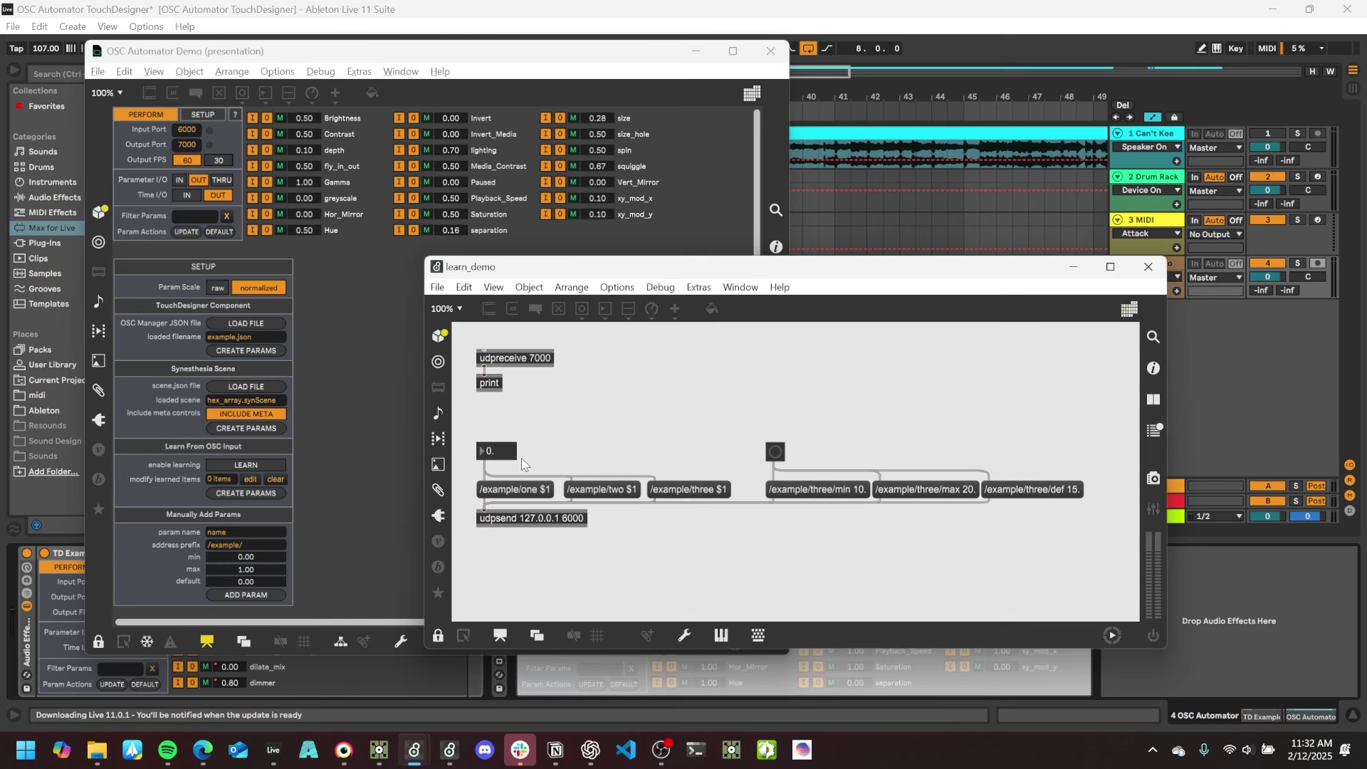
pyautogui.click(279, 463)
pyautogui.click(254, 464)
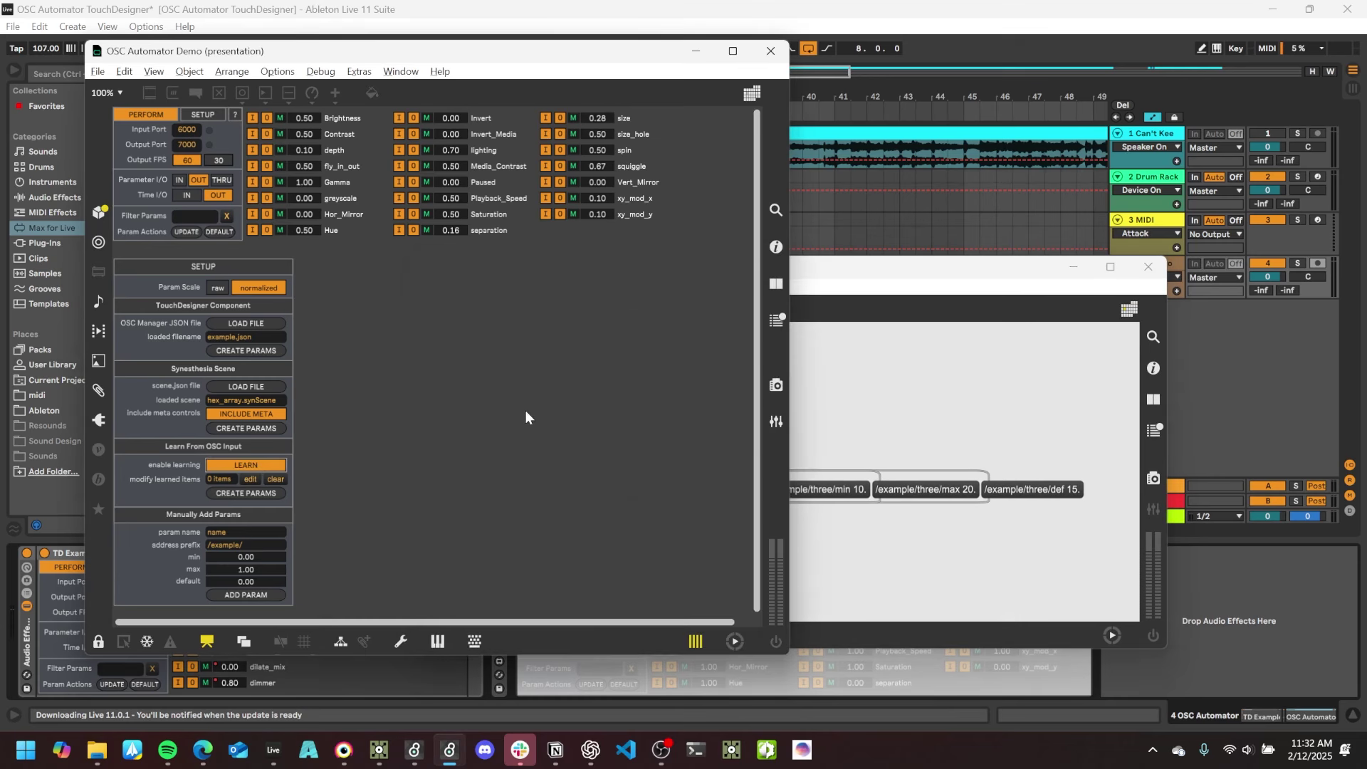
pyautogui.click(945, 429)
pyautogui.moveTo(506, 451); pyautogui.dragTo(507, 409)
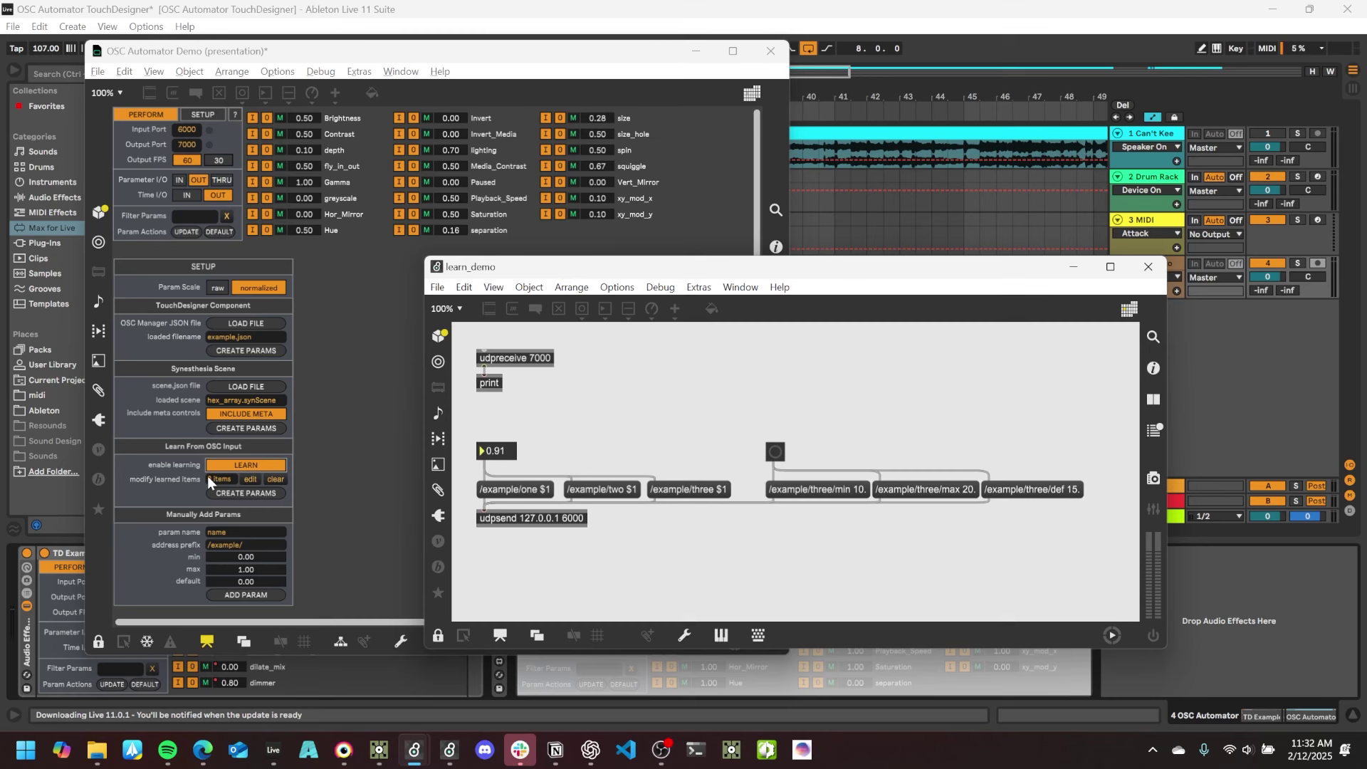
# Review the learned items in the Dictionary Editor and create parameters from them.
pyautogui.click(232, 477)
pyautogui.click(250, 479)
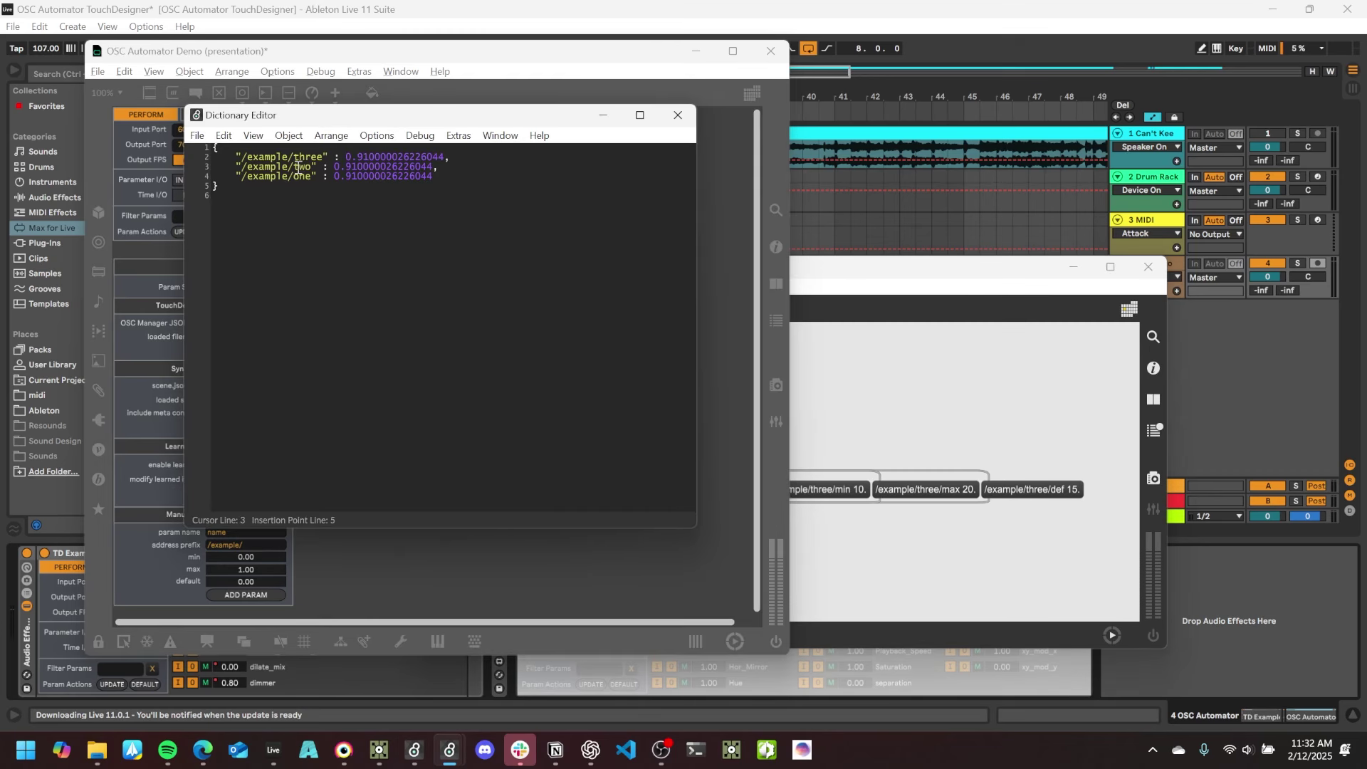
pyautogui.hotkey('ctrl', 'w')
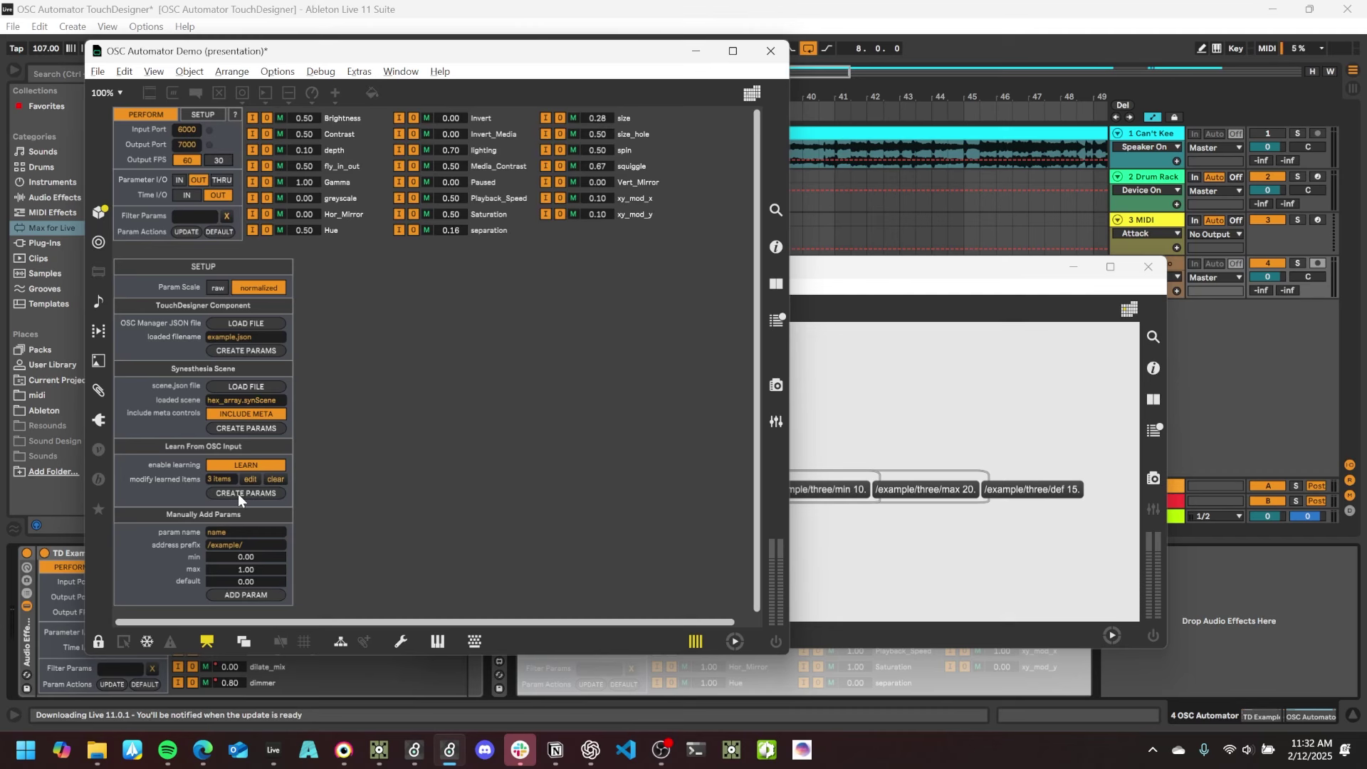
pyautogui.click(238, 493)
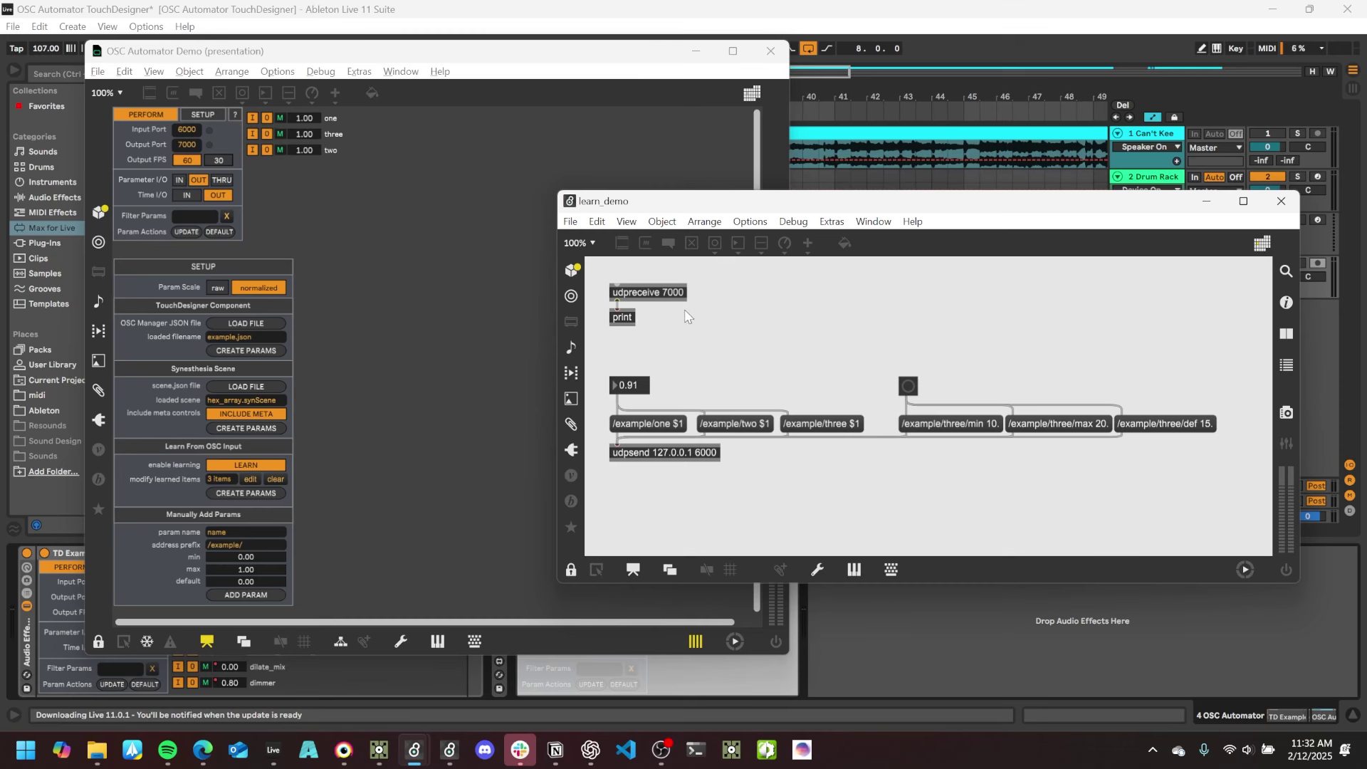
# Open the Max Console in learn_demo and vary parameter one to about 0.46 while checking the printed OSC messages.
pyautogui.click(1284, 366)
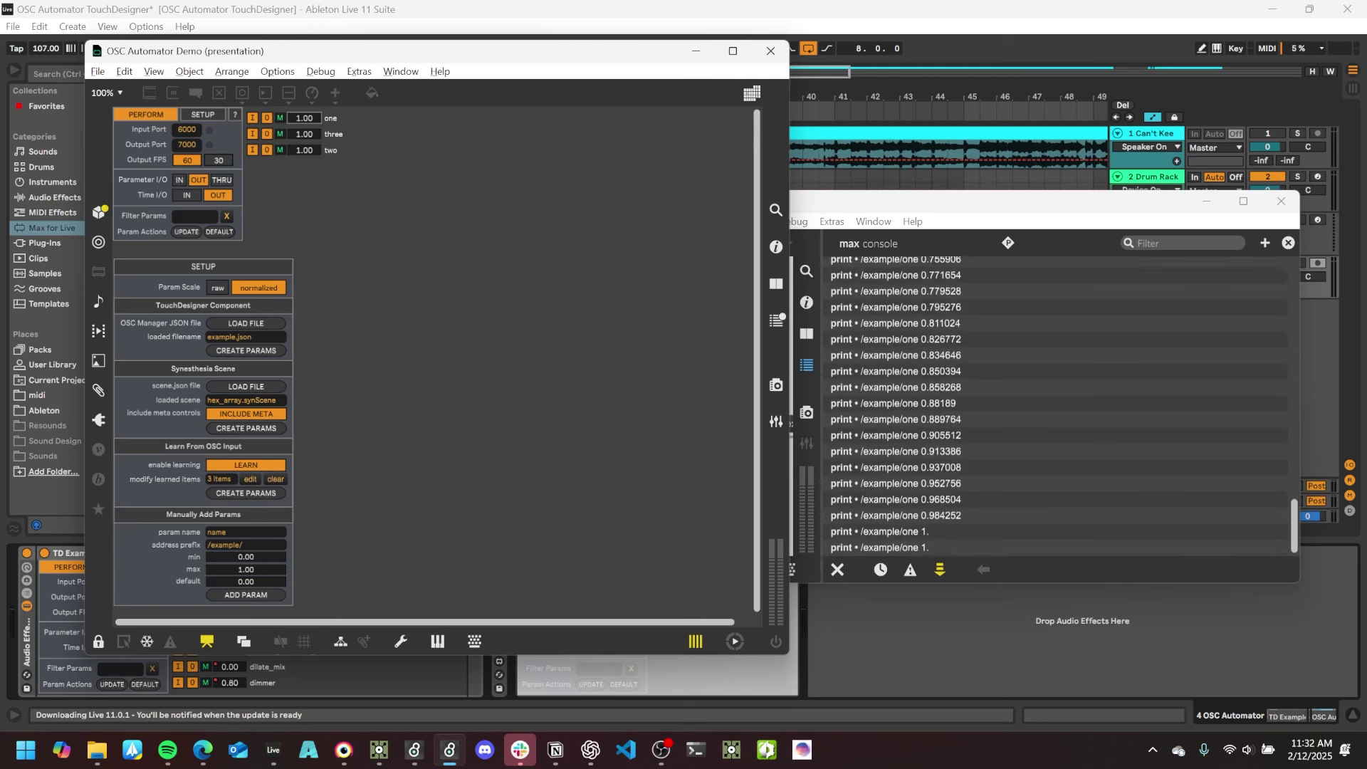
pyautogui.click(895, 345)
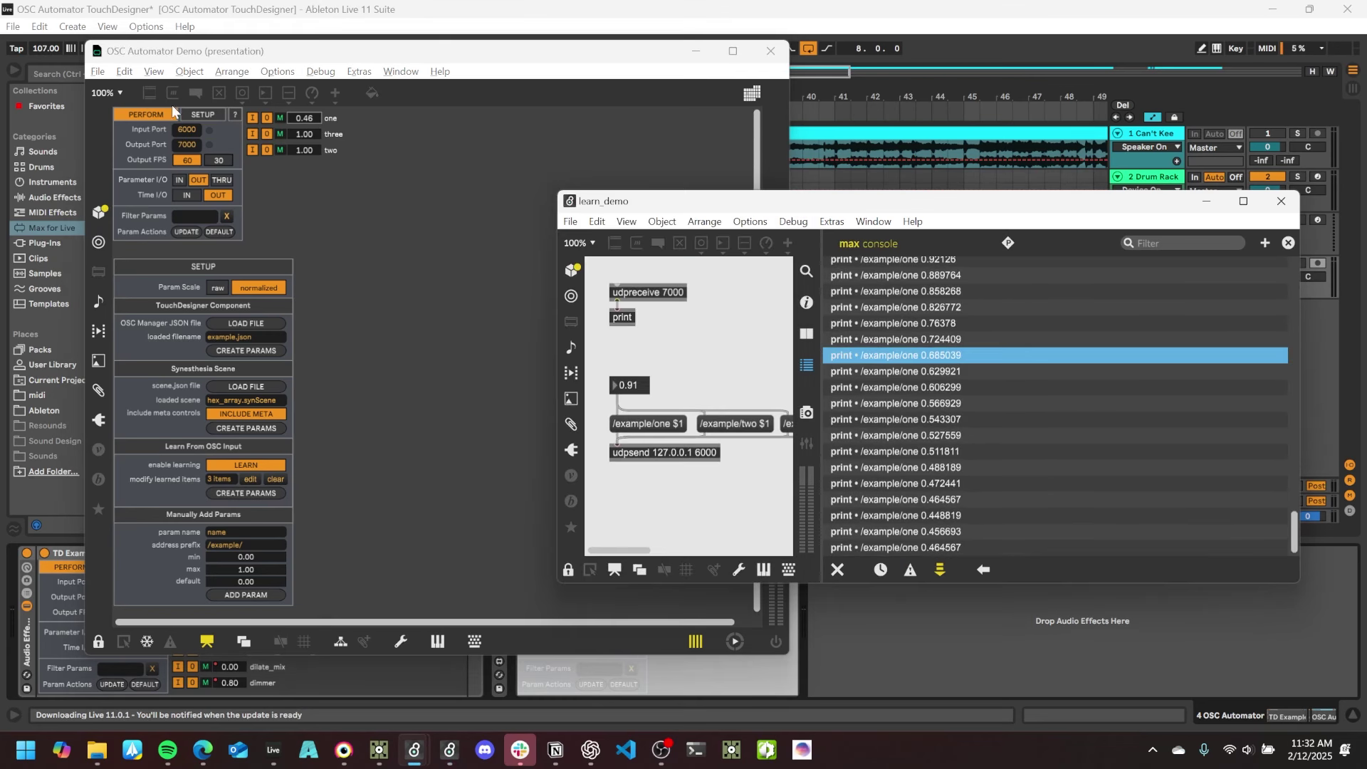
pyautogui.click(348, 118)
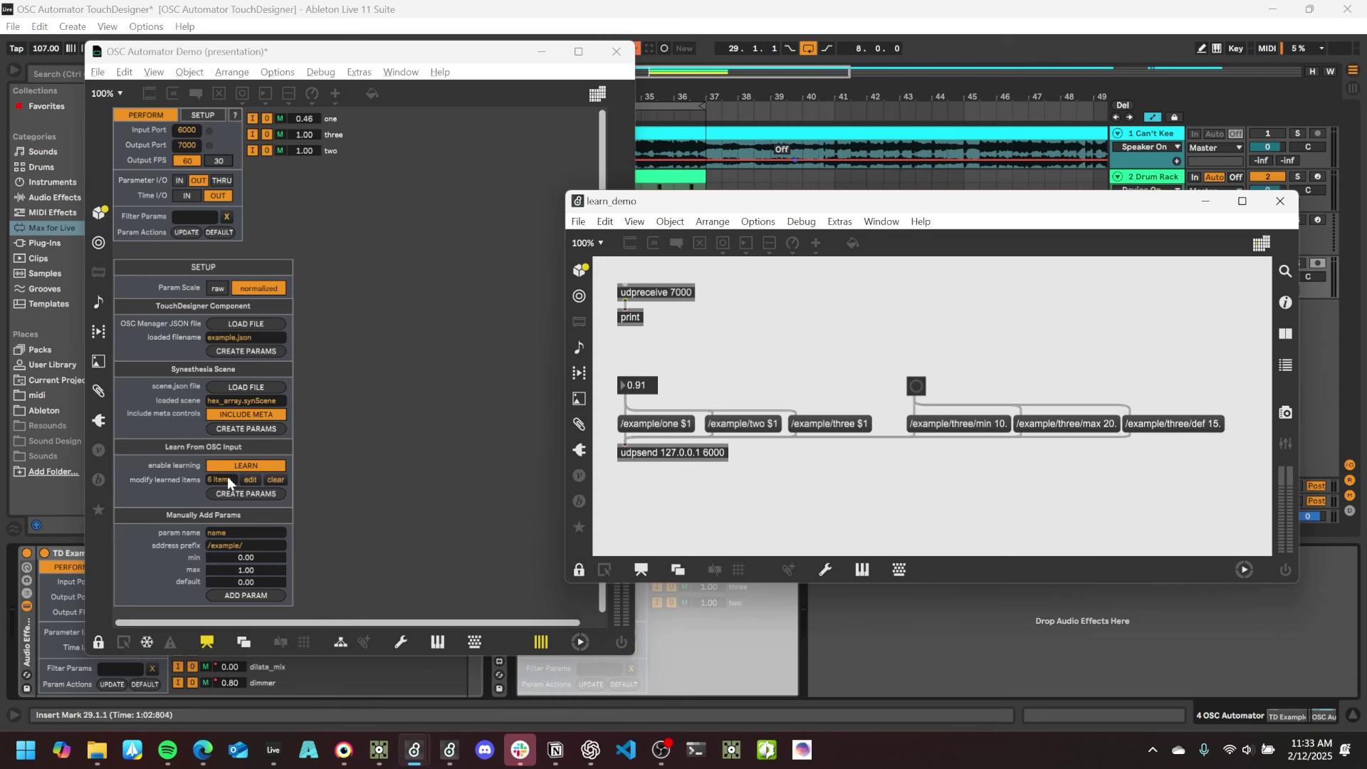
# Examine the def, max and min entries for /example/three among the learned items, and close the Dictionary Editor.
pyautogui.click(399, 478)
pyautogui.click(251, 476)
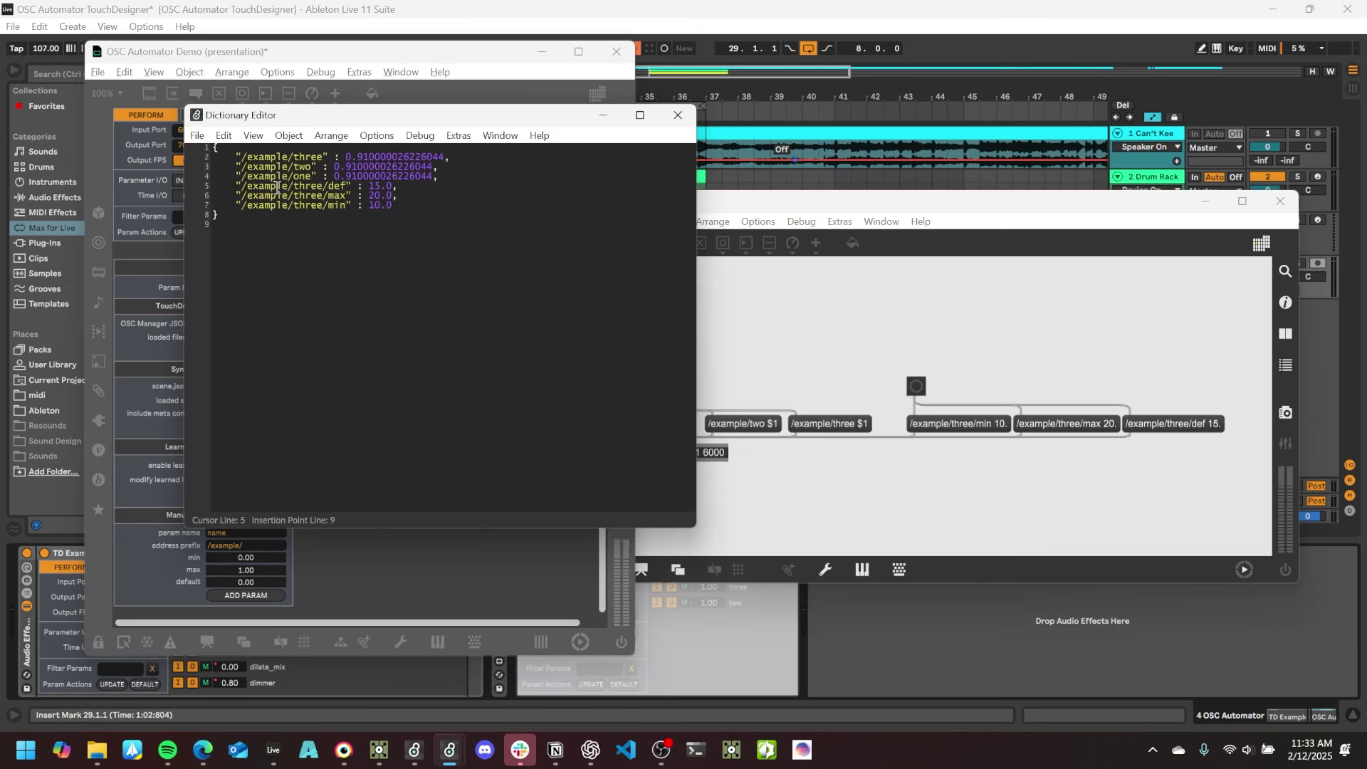
pyautogui.moveTo(278, 186); pyautogui.dragTo(379, 197)
pyautogui.click(364, 225)
pyautogui.moveTo(325, 191); pyautogui.dragTo(343, 191)
pyautogui.click(392, 249)
pyautogui.click(677, 115)
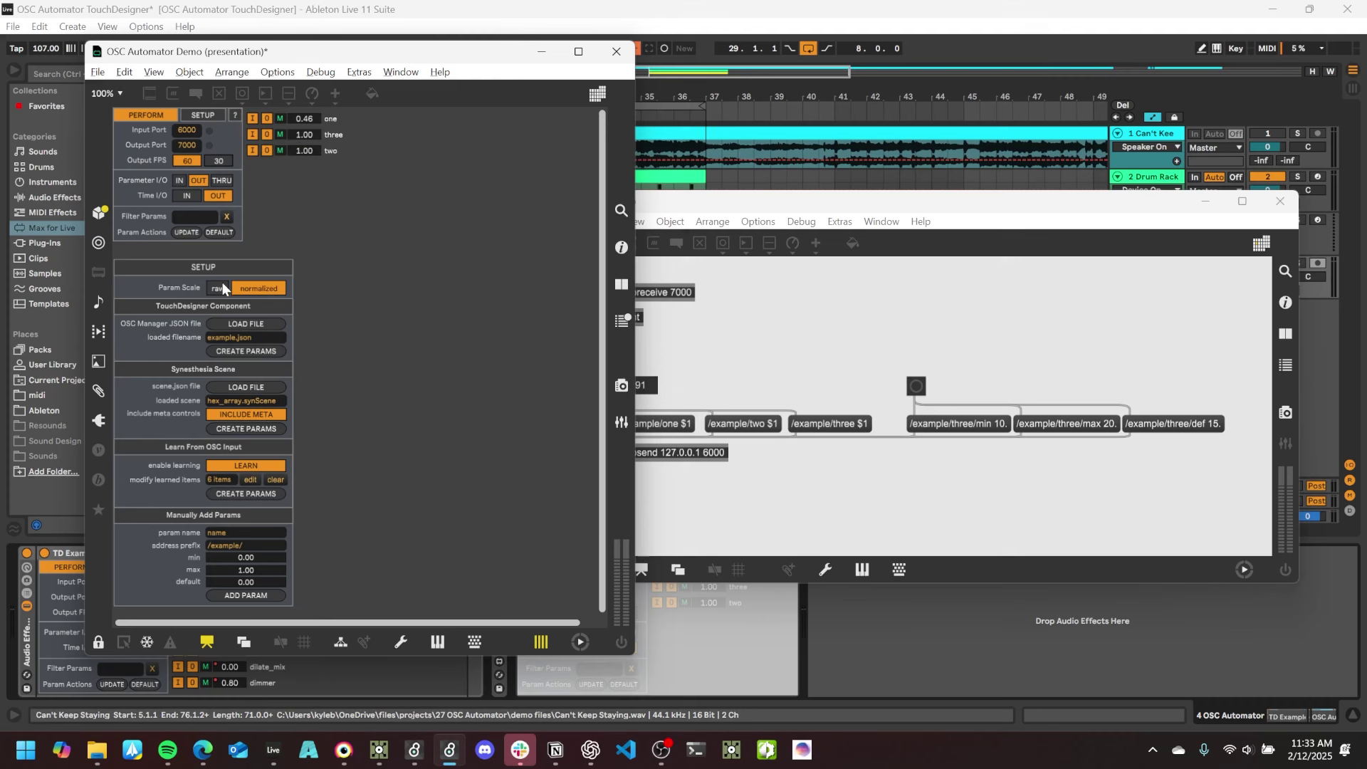
# Set the parameter scale to raw, create parameters from the learned items and save the OSC Automator Demo device.
pyautogui.click(221, 287)
pyautogui.click(255, 495)
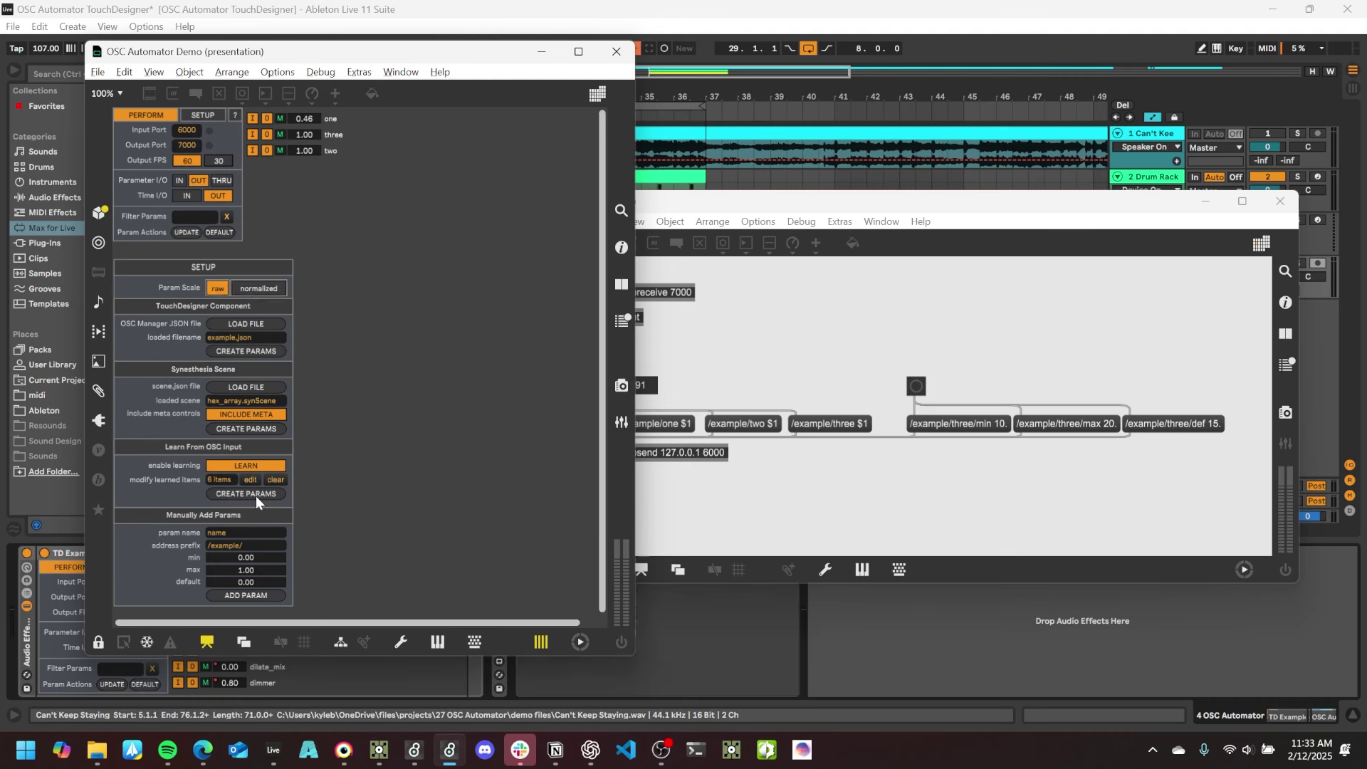
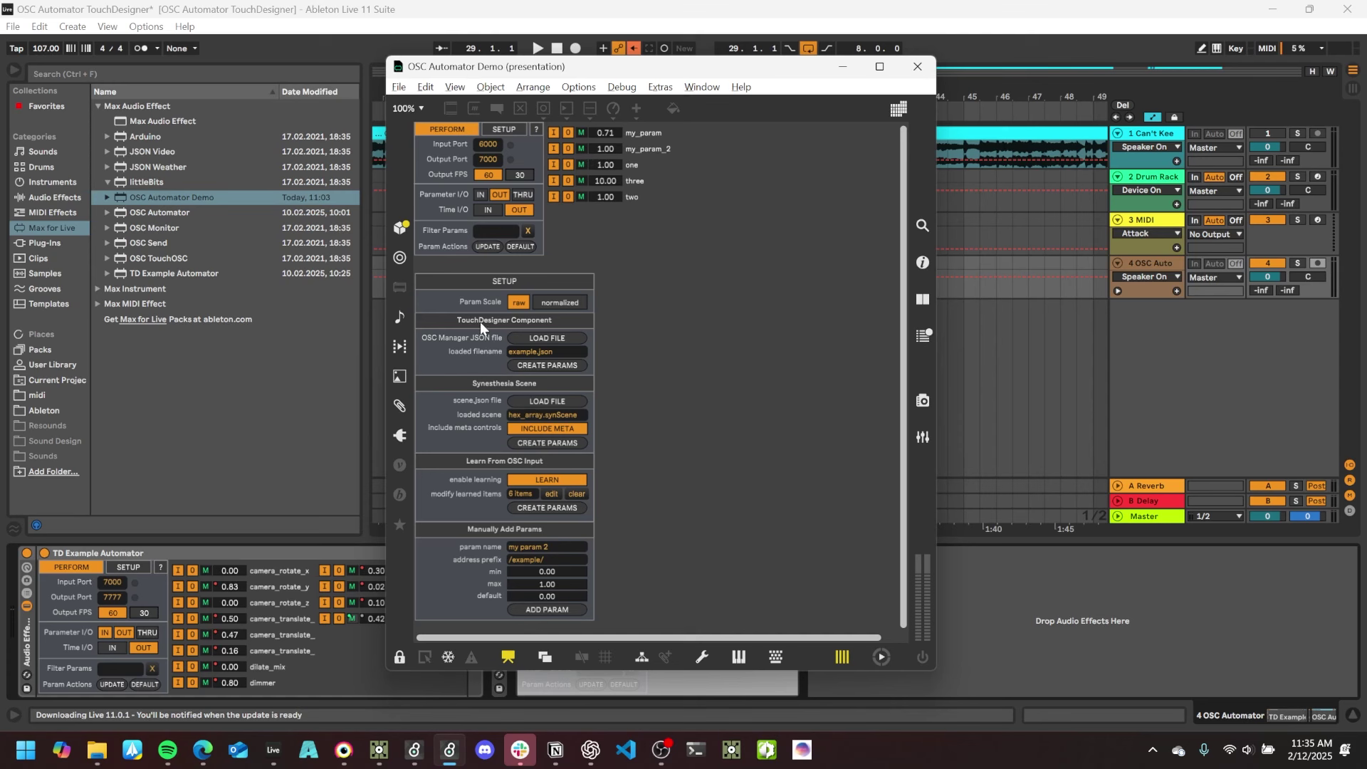
pyautogui.hotkey('ctrl', 's')
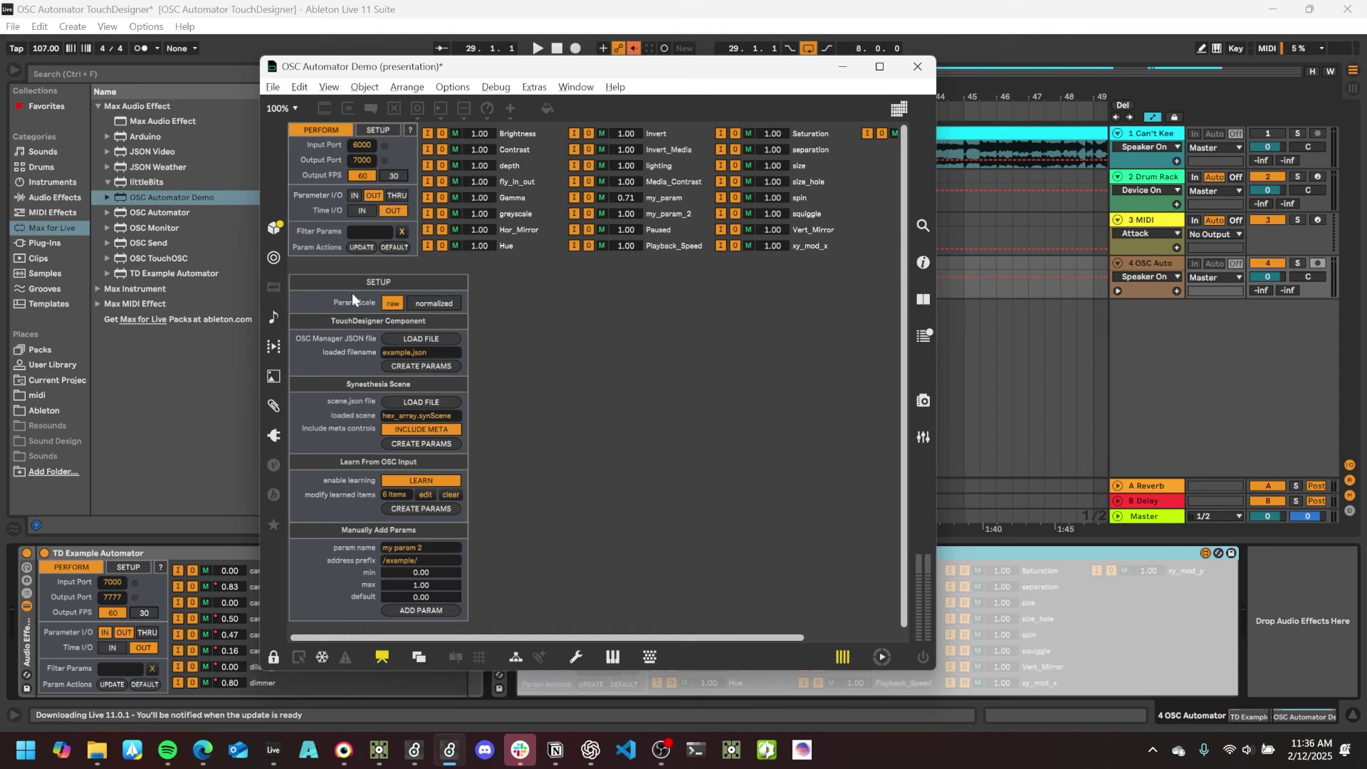
pyautogui.hotkey('ctrl', 's')
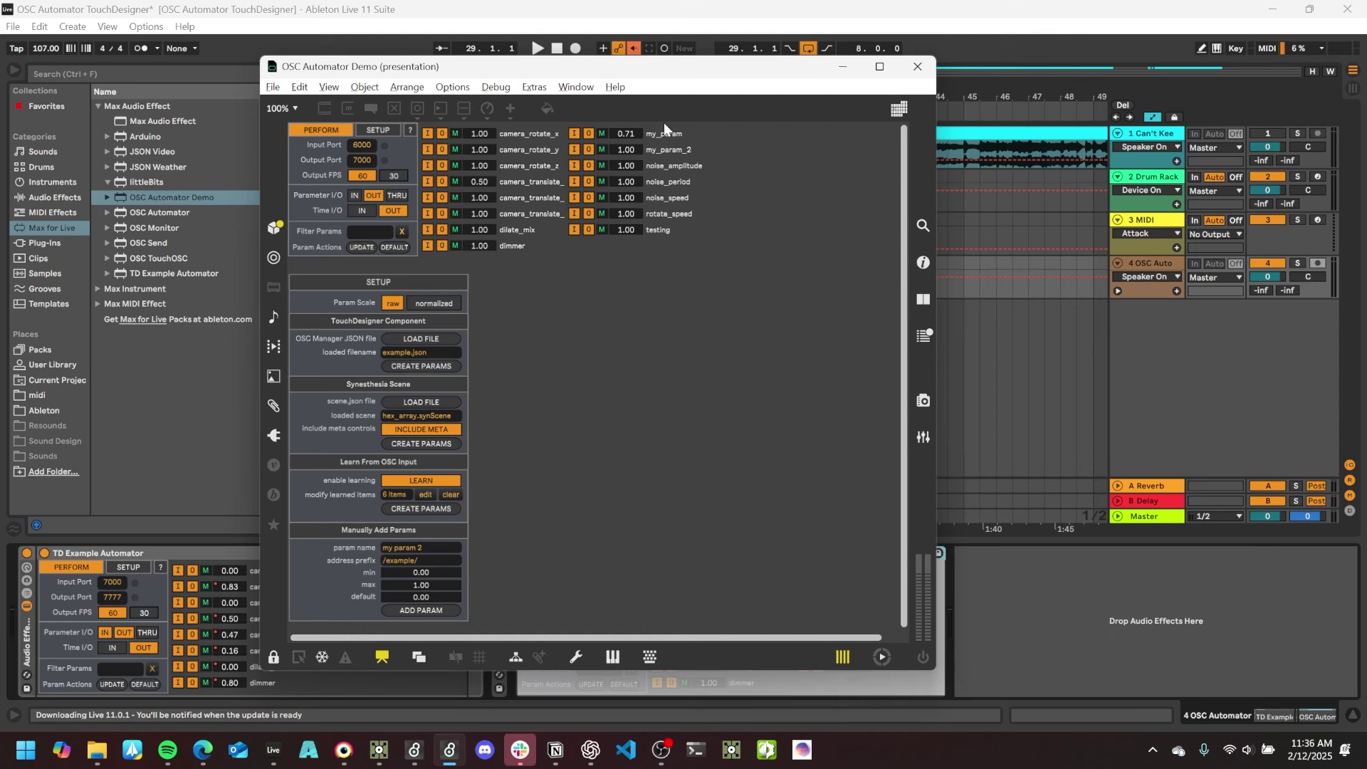
# Unlock the device's presentation and delete the my_param and my_param_2 parameters.
pyautogui.hotkey('ctrl', 'e')
pyautogui.click(676, 134)
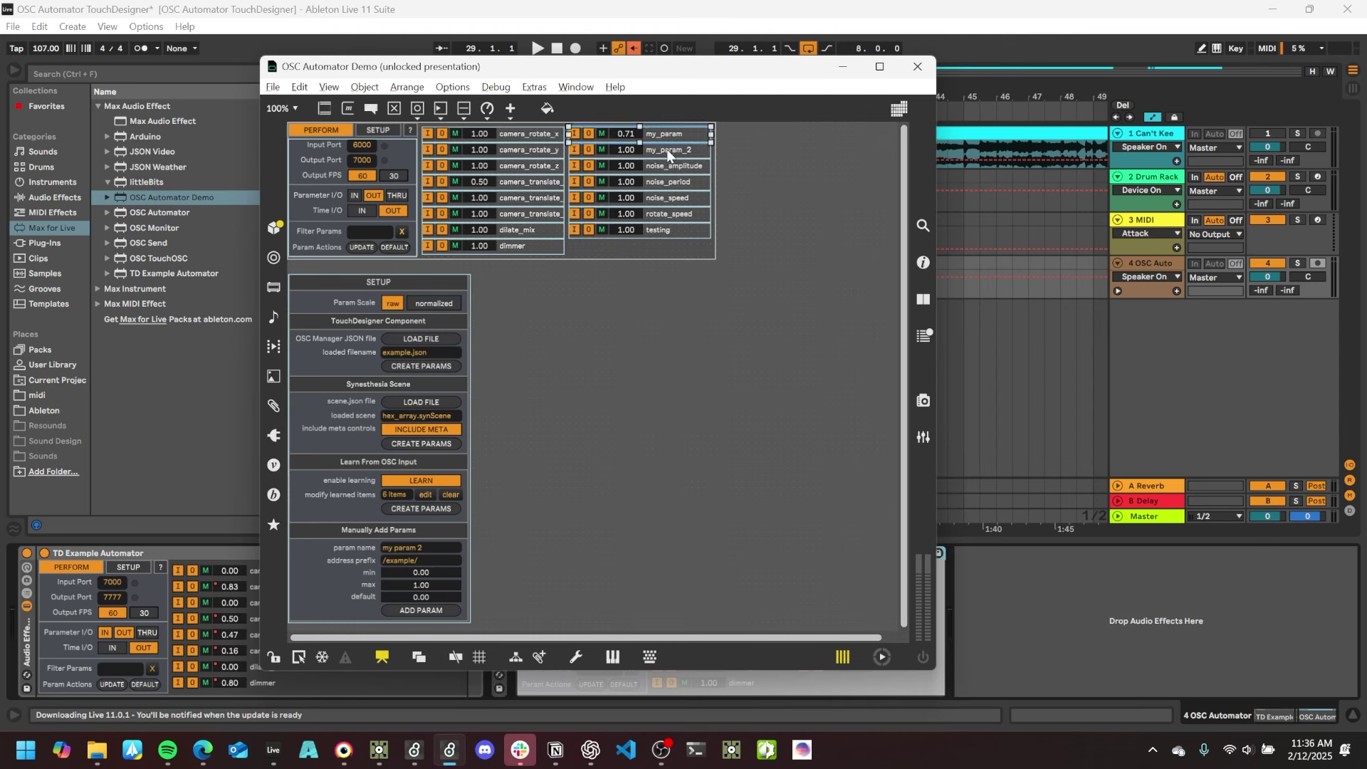
pyautogui.click(668, 150)
pyautogui.keyDown('shift'); pyautogui.click(677, 134); pyautogui.keyUp('shift')
pyautogui.press('Delete')
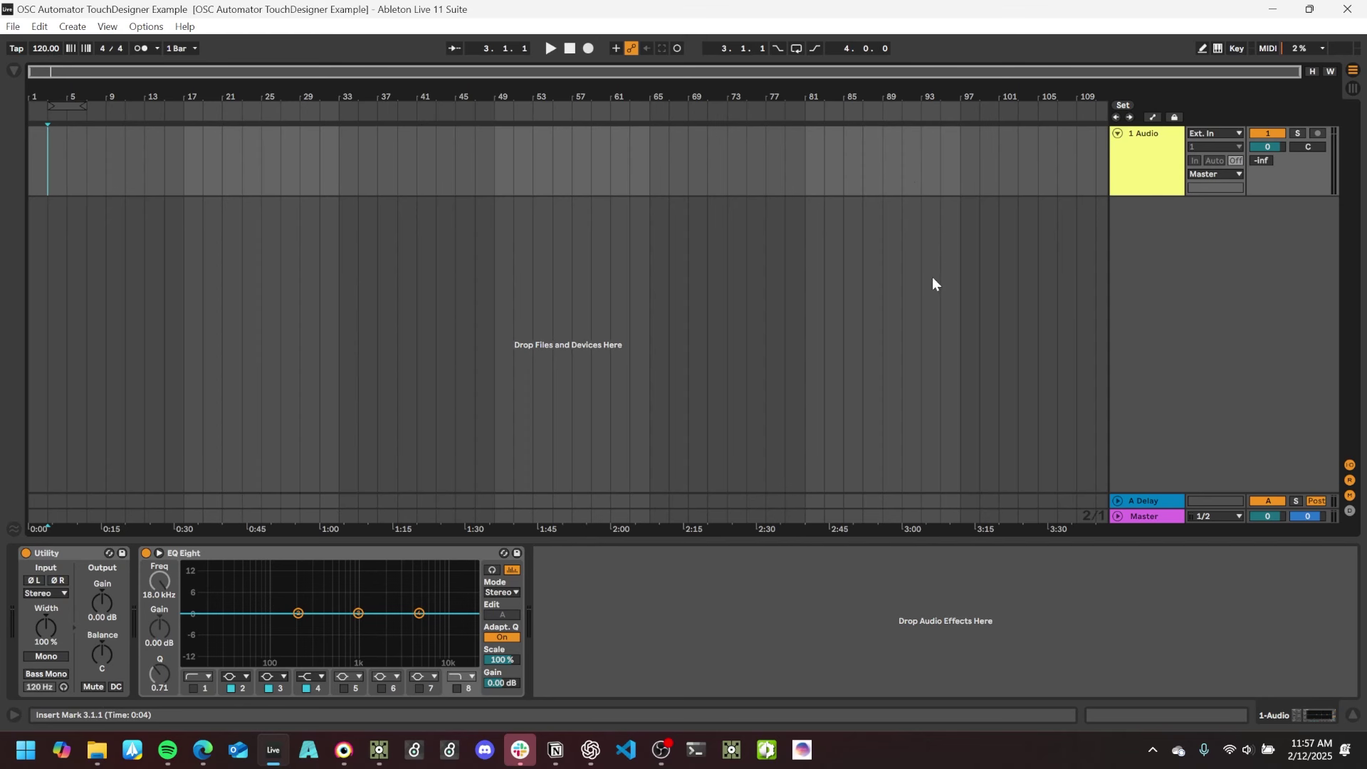
# Import Can't Keep Staying.wav from the demo files folder to the beginning of the audio track and turn off its warping.
pyautogui.hotkey('alt', 'Tab')
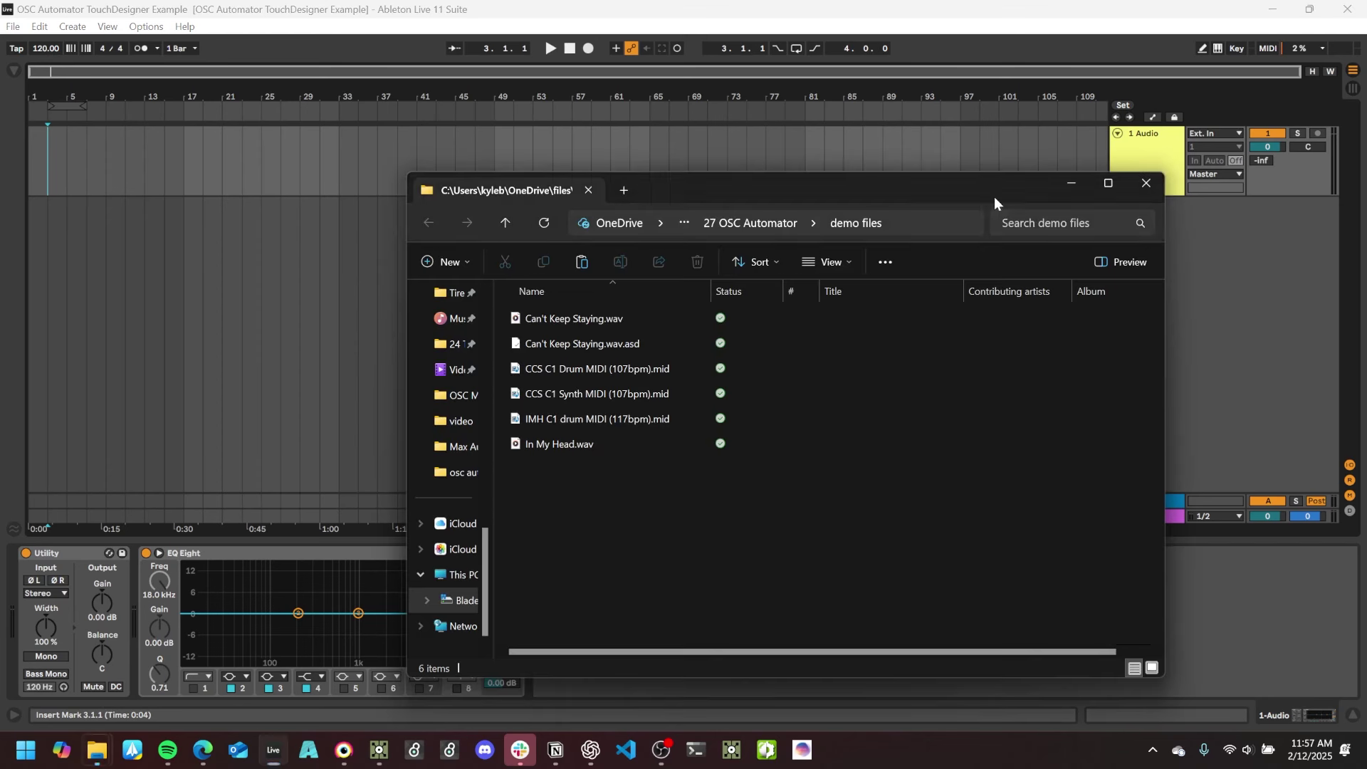
pyautogui.moveTo(560, 318); pyautogui.dragTo(29, 156)
pyautogui.click(292, 313)
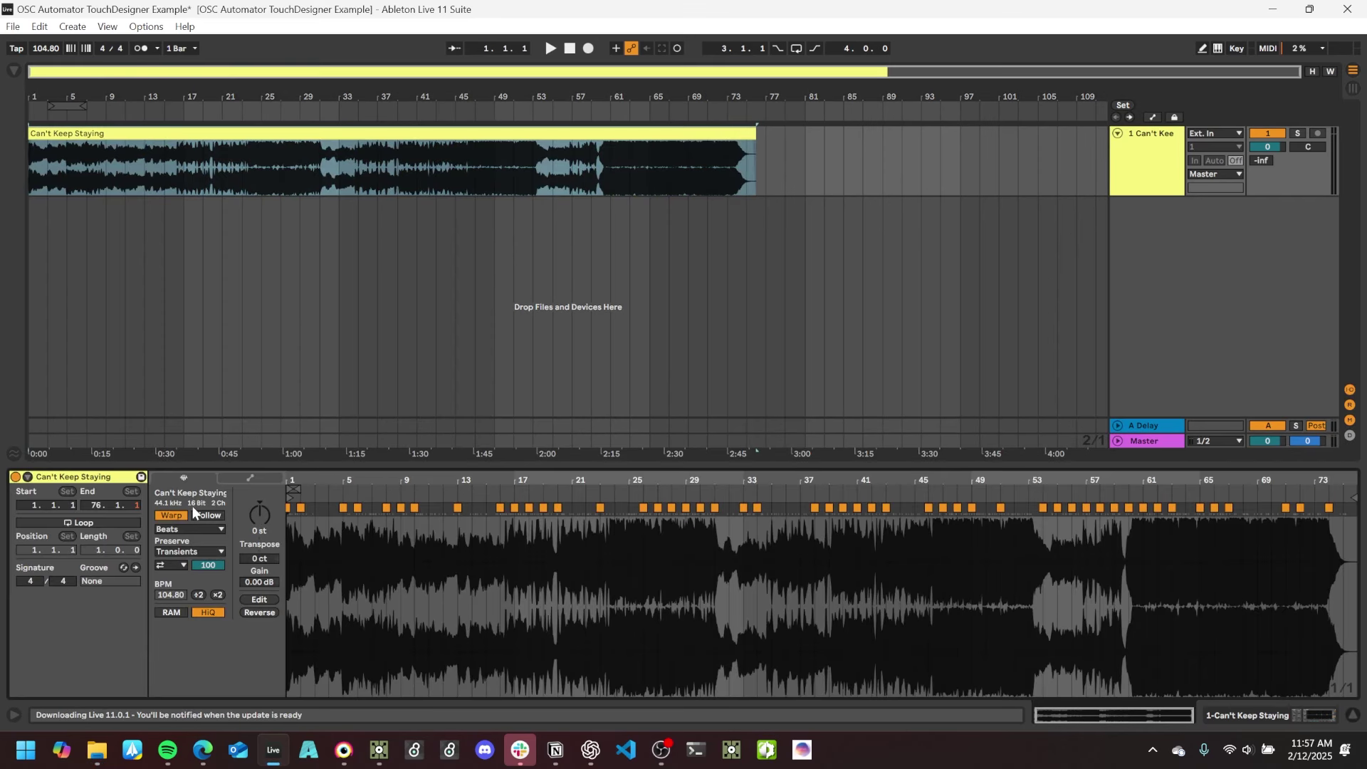
pyautogui.click(181, 514)
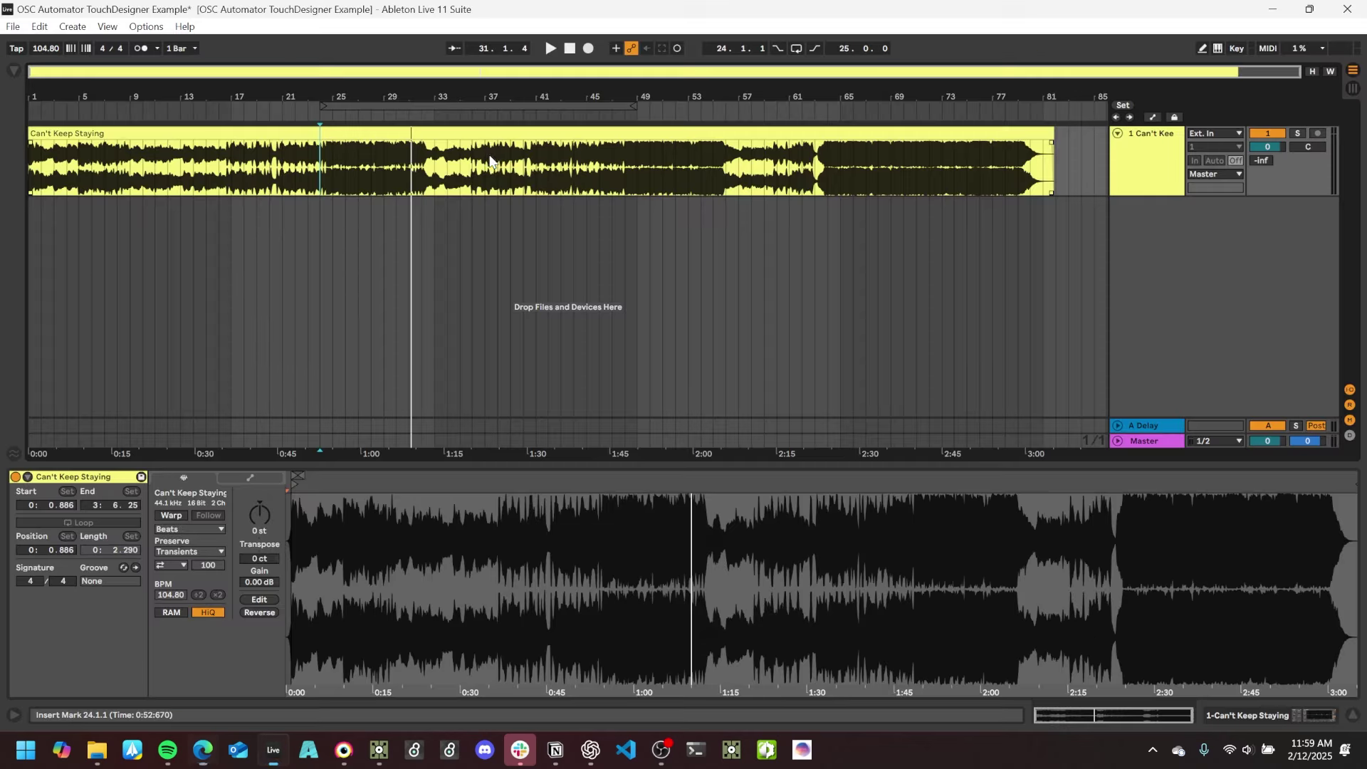
# Play the song and tap along to its beat in the online BPM counter to measure its tempo.
pyautogui.press('space')
pyautogui.hotkey('alt', 'Tab')
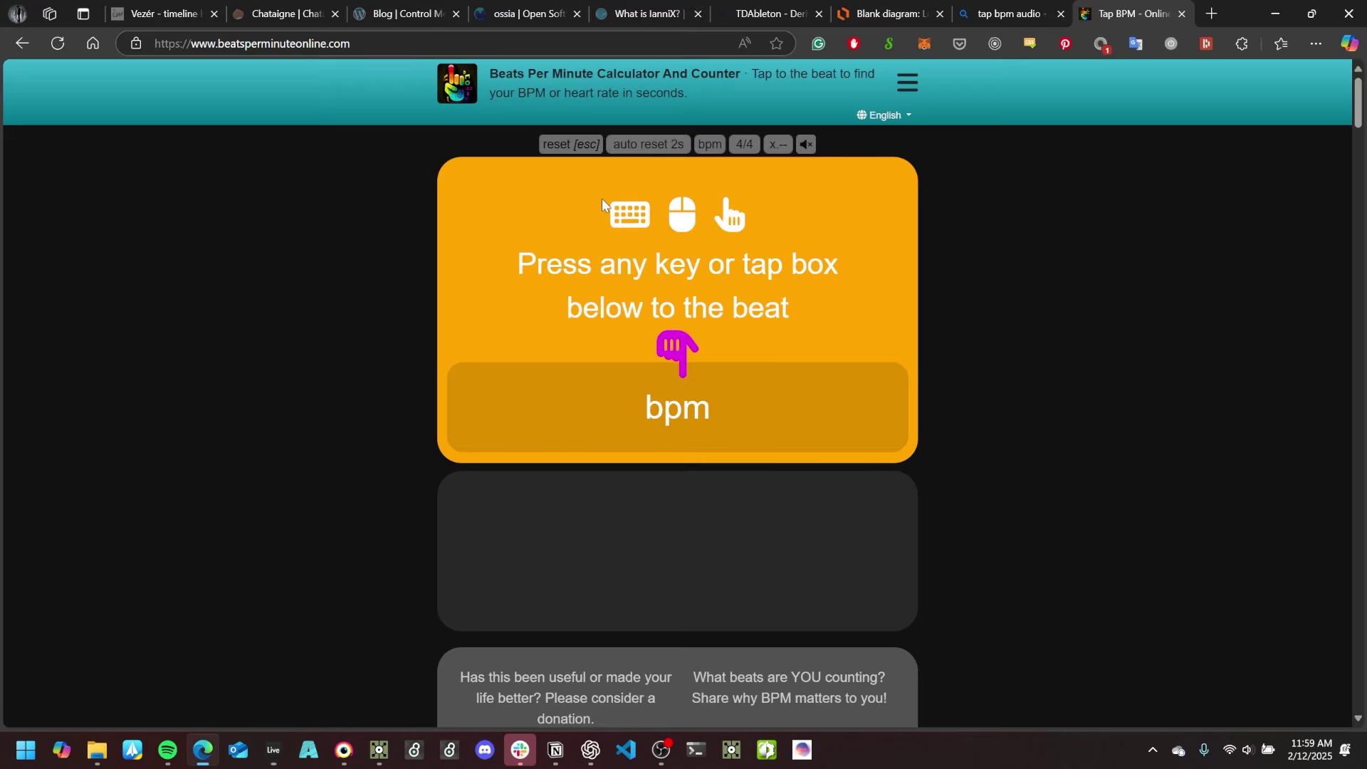
pyautogui.press('space')
pyautogui.press('space')
pyautogui.press('space')
pyautogui.press('space')
pyautogui.press('space')
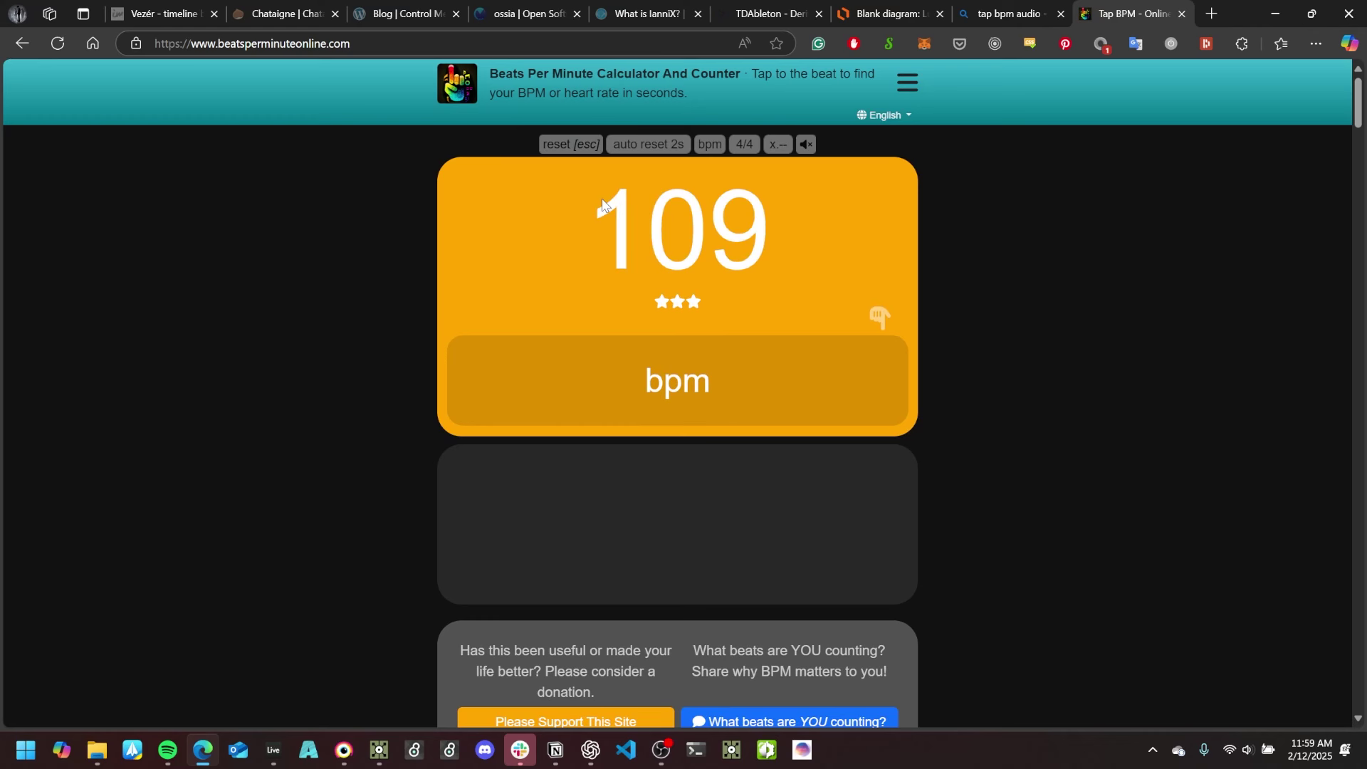
pyautogui.press('space')
pyautogui.press('space')
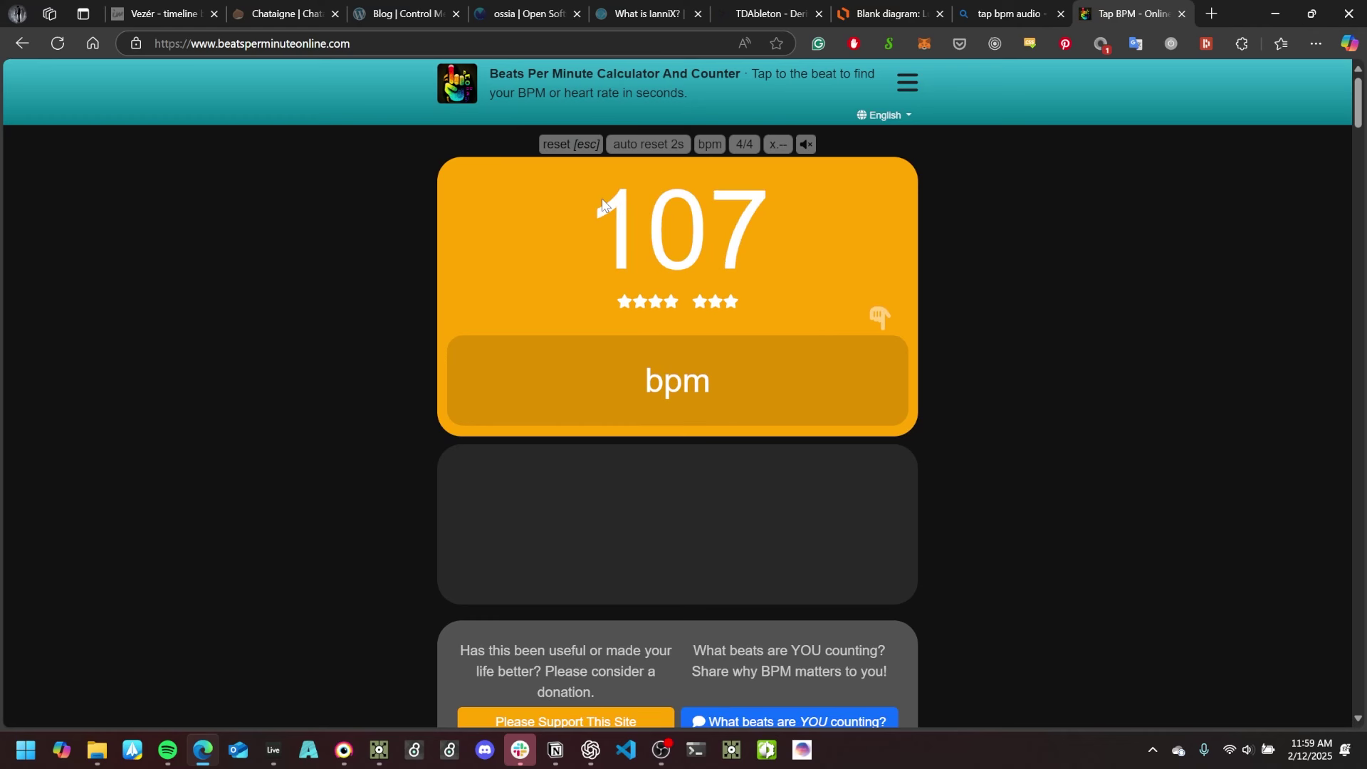
# Switch back to Ableton Live and set the project tempo to 107 BPM.
pyautogui.hotkey('alt', 'Tab')
pyautogui.write('10')
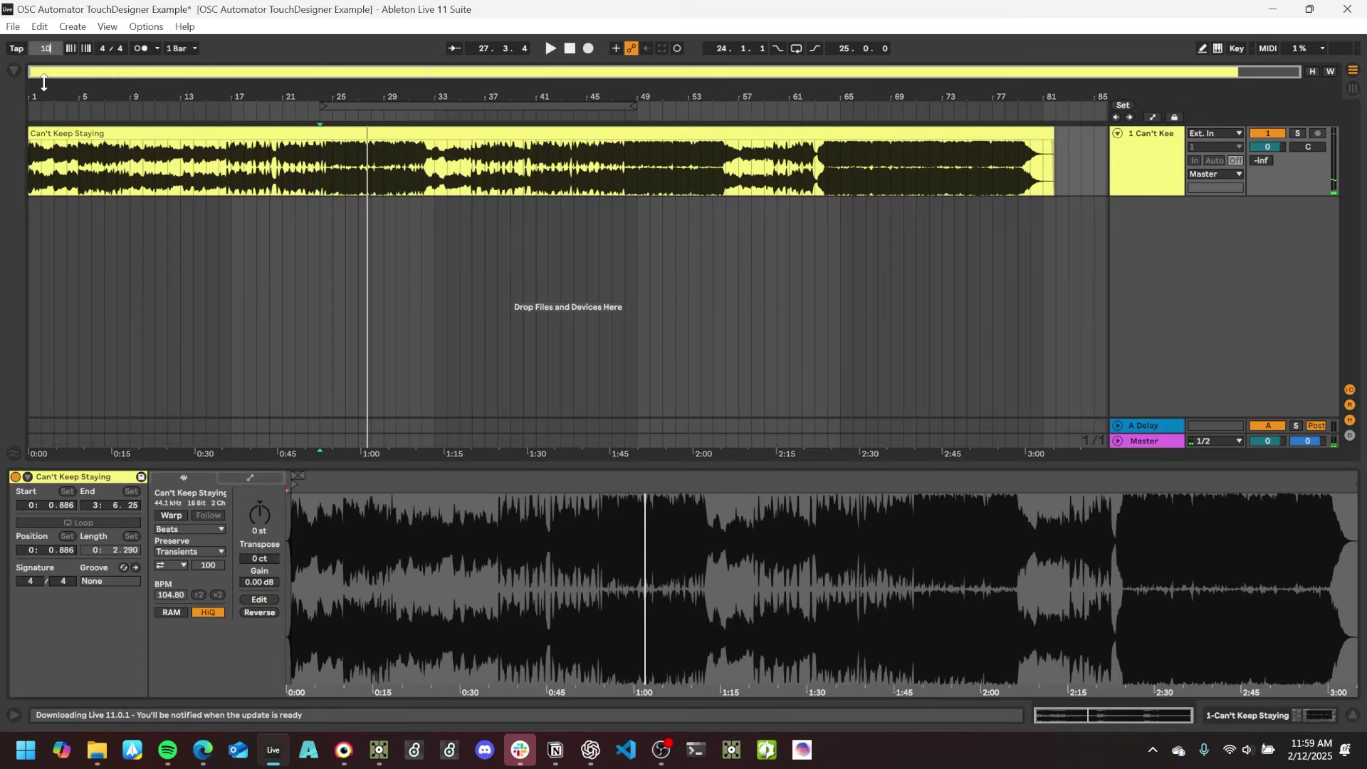
pyautogui.write('7')
pyautogui.press('Return')
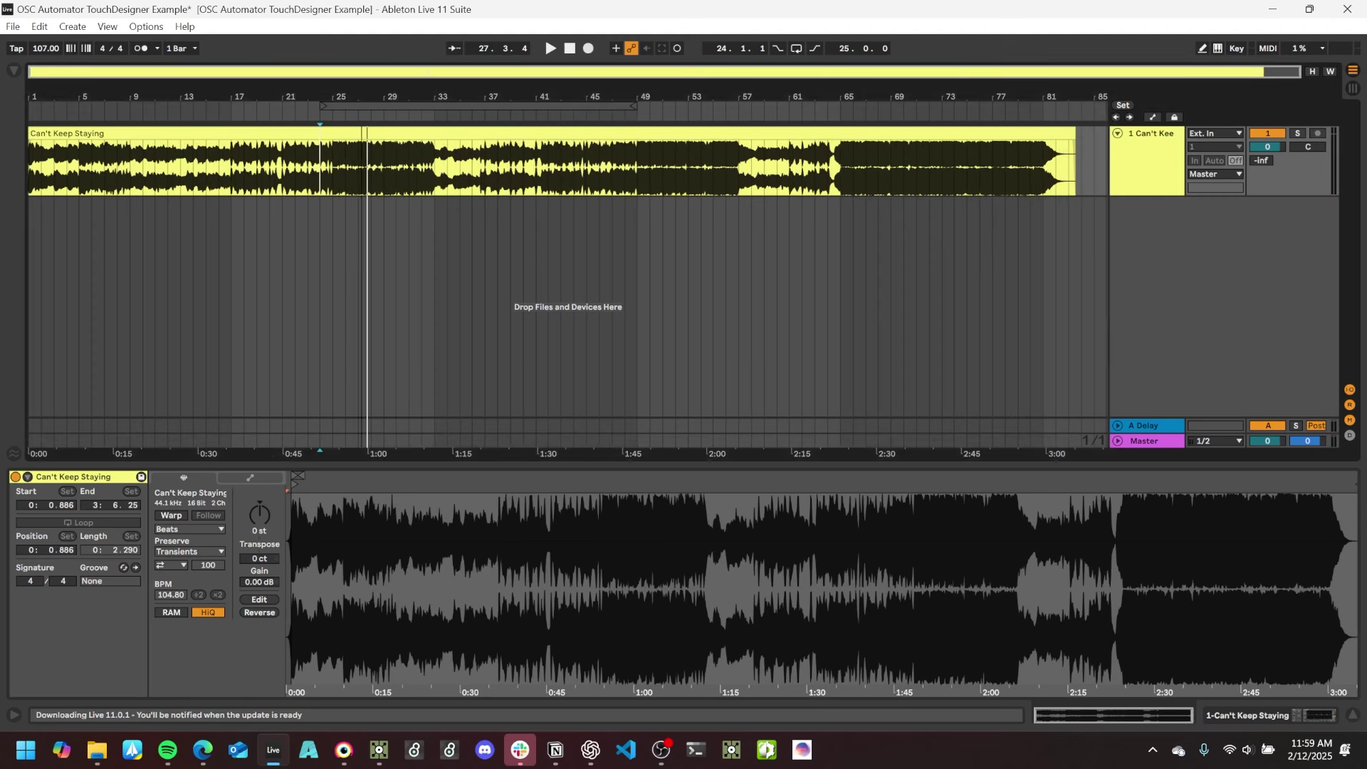
# Trim the beginning of the Can't Keep Staying clip to about bar 24.3 in the arrangement.
pyautogui.moveTo(348, 97); pyautogui.dragTo(348, 213)
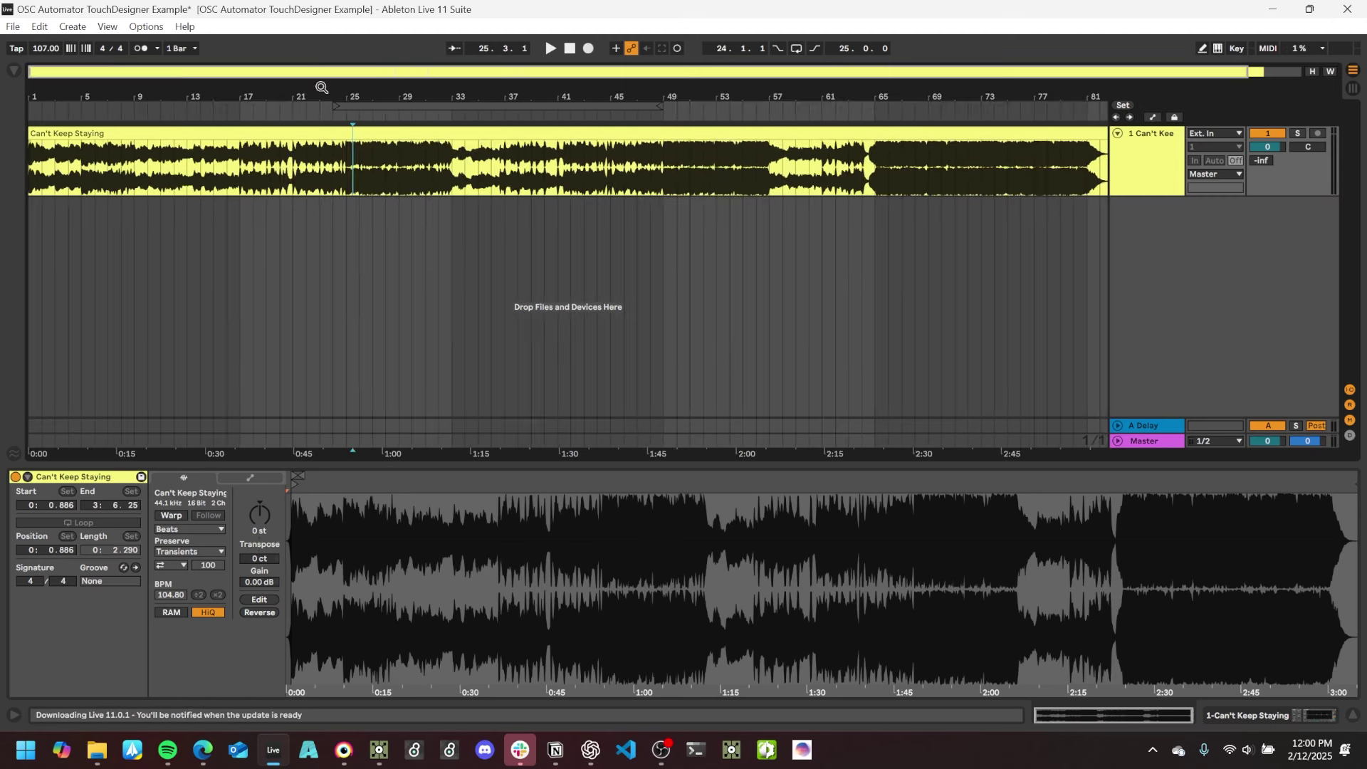
pyautogui.moveTo(351, 92)
pyautogui.mouseDown()
pyautogui.moveTo(430, 109)
pyautogui.moveTo(358, 95)
pyautogui.mouseUp()
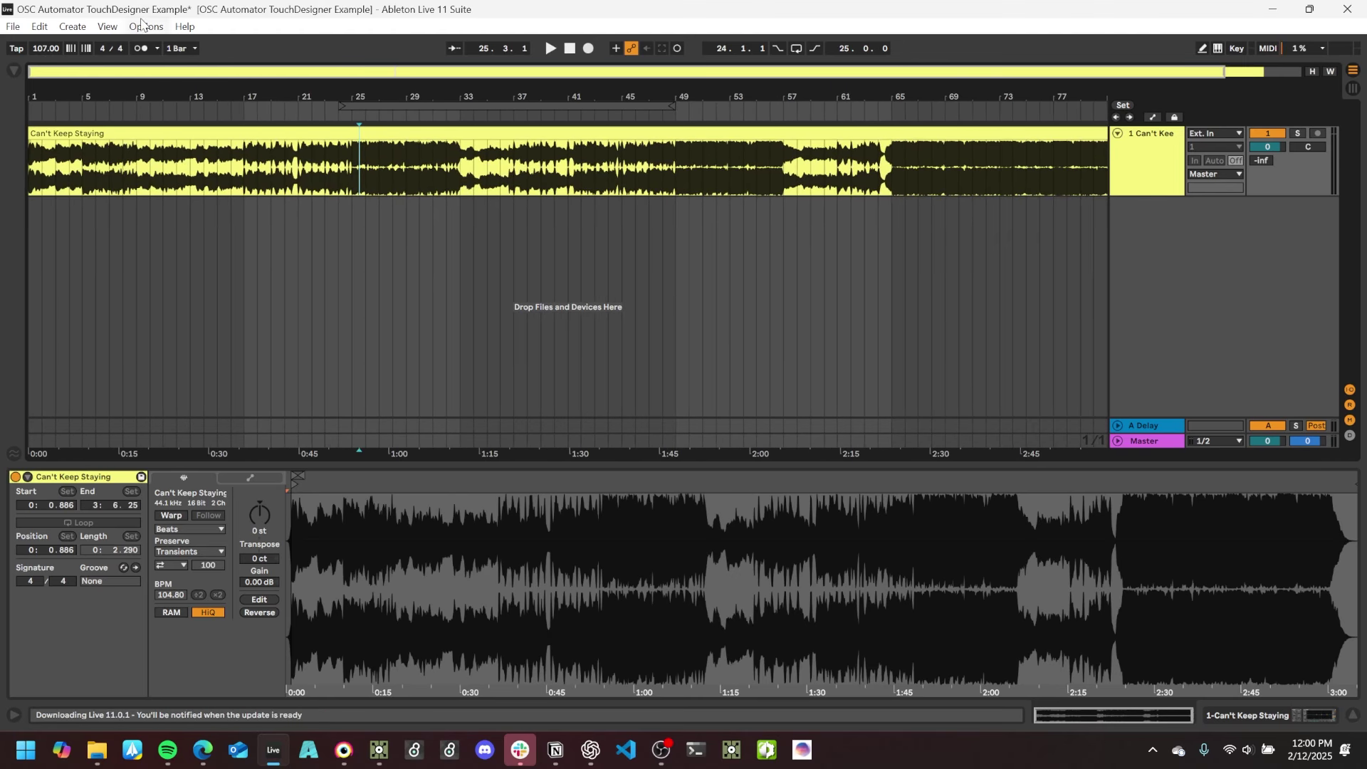
pyautogui.moveTo(30, 134); pyautogui.dragTo(344, 154)
pyautogui.moveTo(353, 91); pyautogui.dragTo(369, 146)
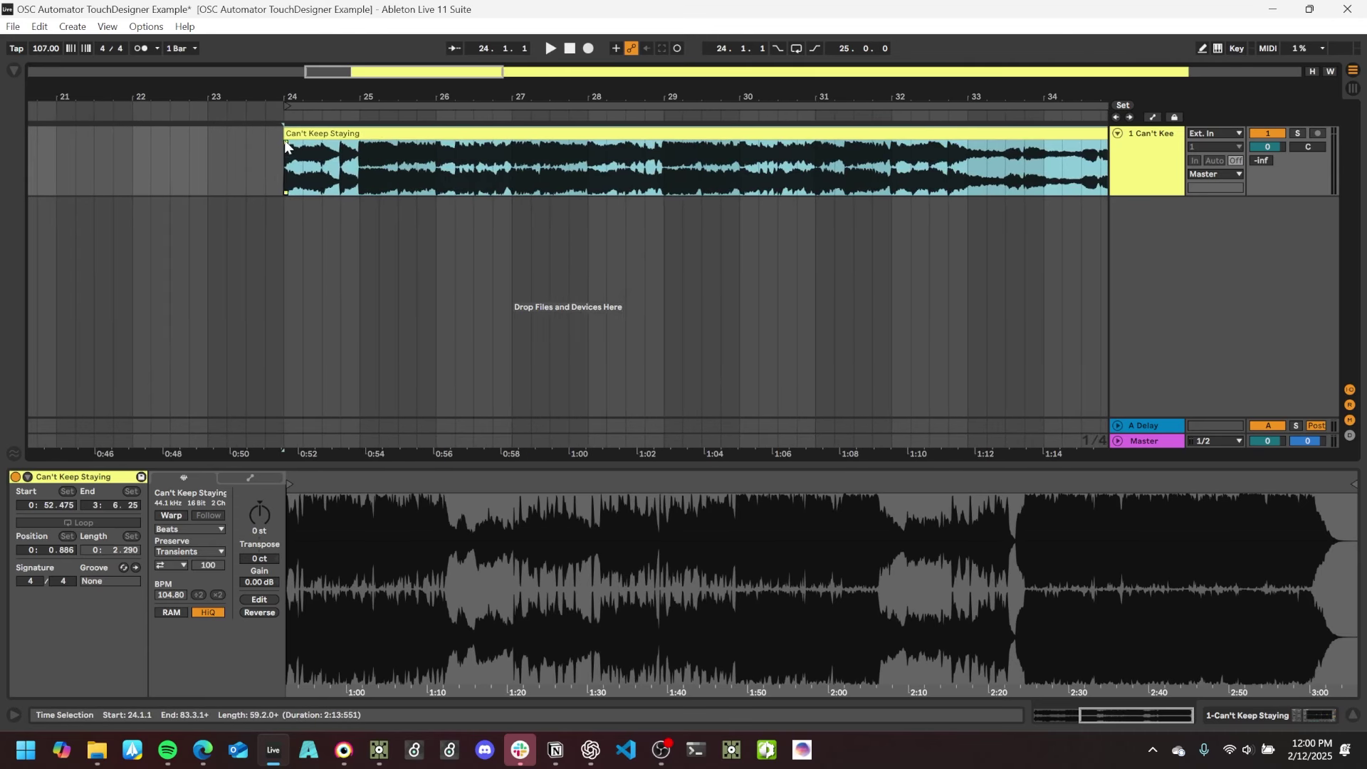
pyautogui.moveTo(284, 153); pyautogui.dragTo(320, 153)
# Split the Can't Keep Staying clip at 33.3.1.
pyautogui.moveTo(430, 96); pyautogui.dragTo(433, 70)
pyautogui.click(681, 166)
pyautogui.hotkey('ctrl', 'e')
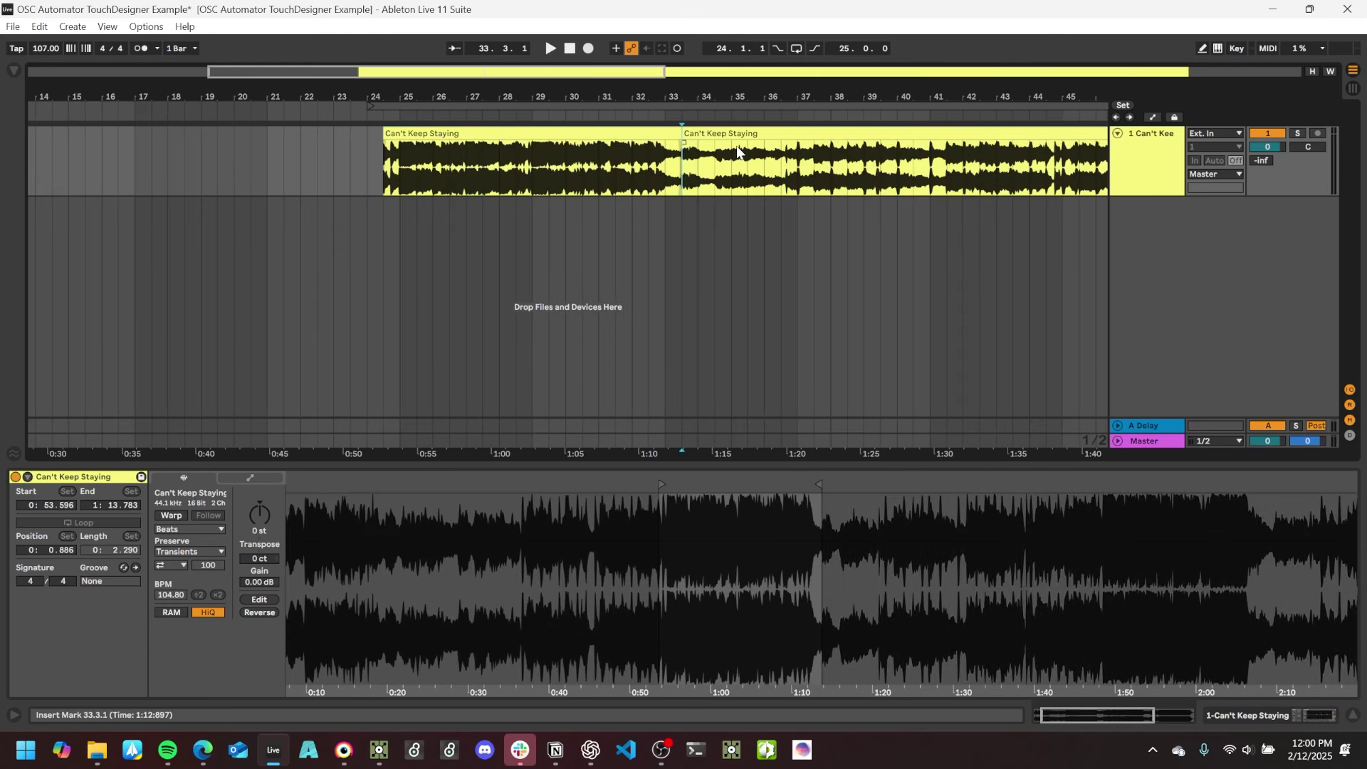
# Delete the Can't Keep Staying section after bar 33.3 and move the remaining clip earlier to start at bar 4.3.
pyautogui.click(739, 135)
pyautogui.press('Delete')
pyautogui.press('-')
pyautogui.moveTo(435, 136); pyautogui.dragTo(144, 145)
# Set the arrangement loop to 8 bars starting at bar 5 and save the set.
pyautogui.moveTo(116, 93); pyautogui.dragTo(642, 98)
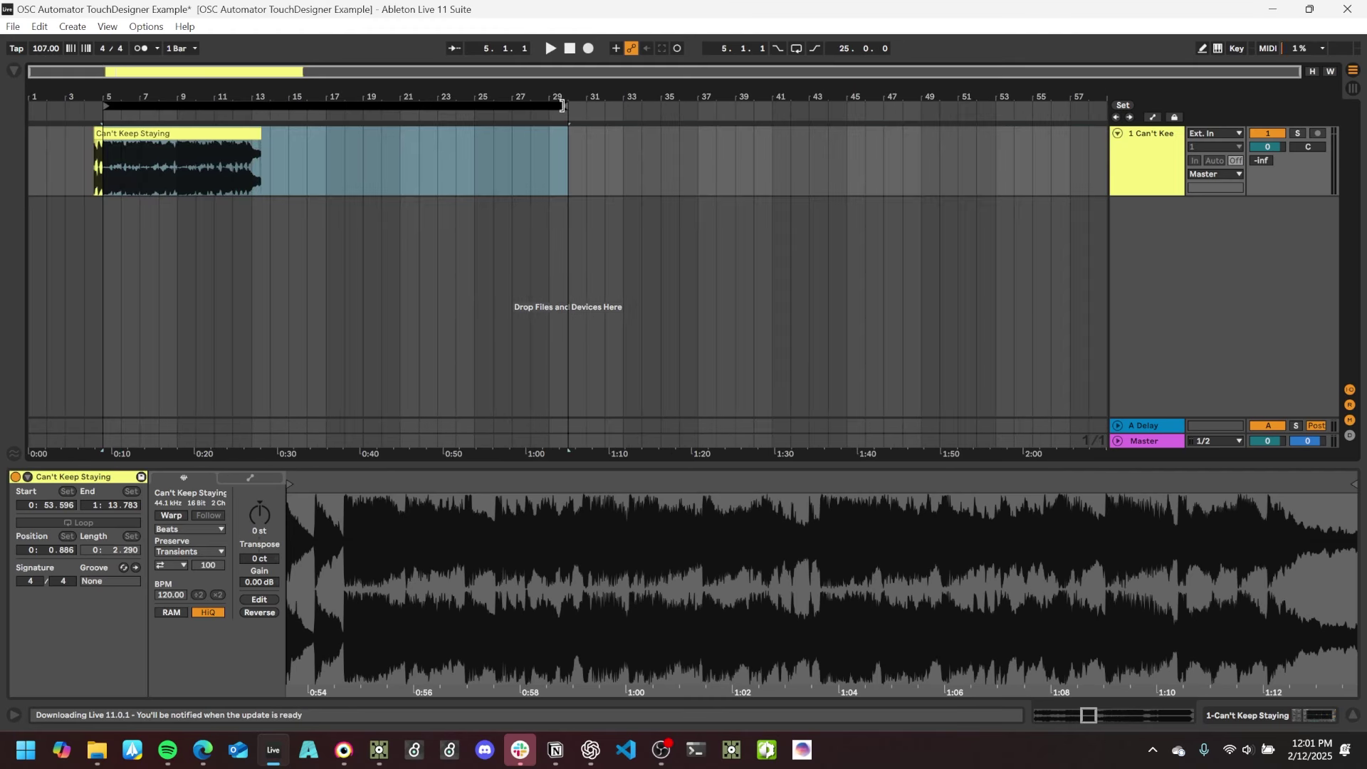
pyautogui.moveTo(563, 108); pyautogui.dragTo(947, 143)
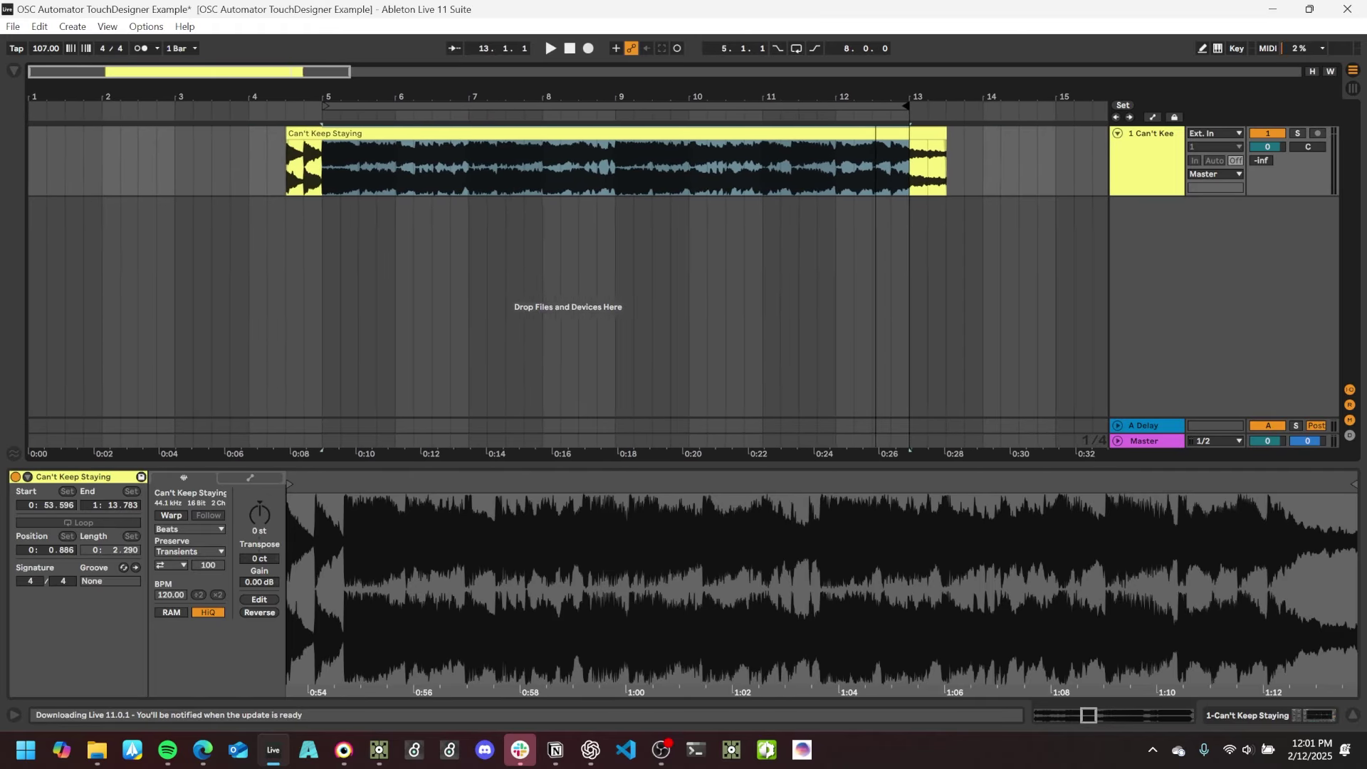
pyautogui.hotkey('ctrl', 's')
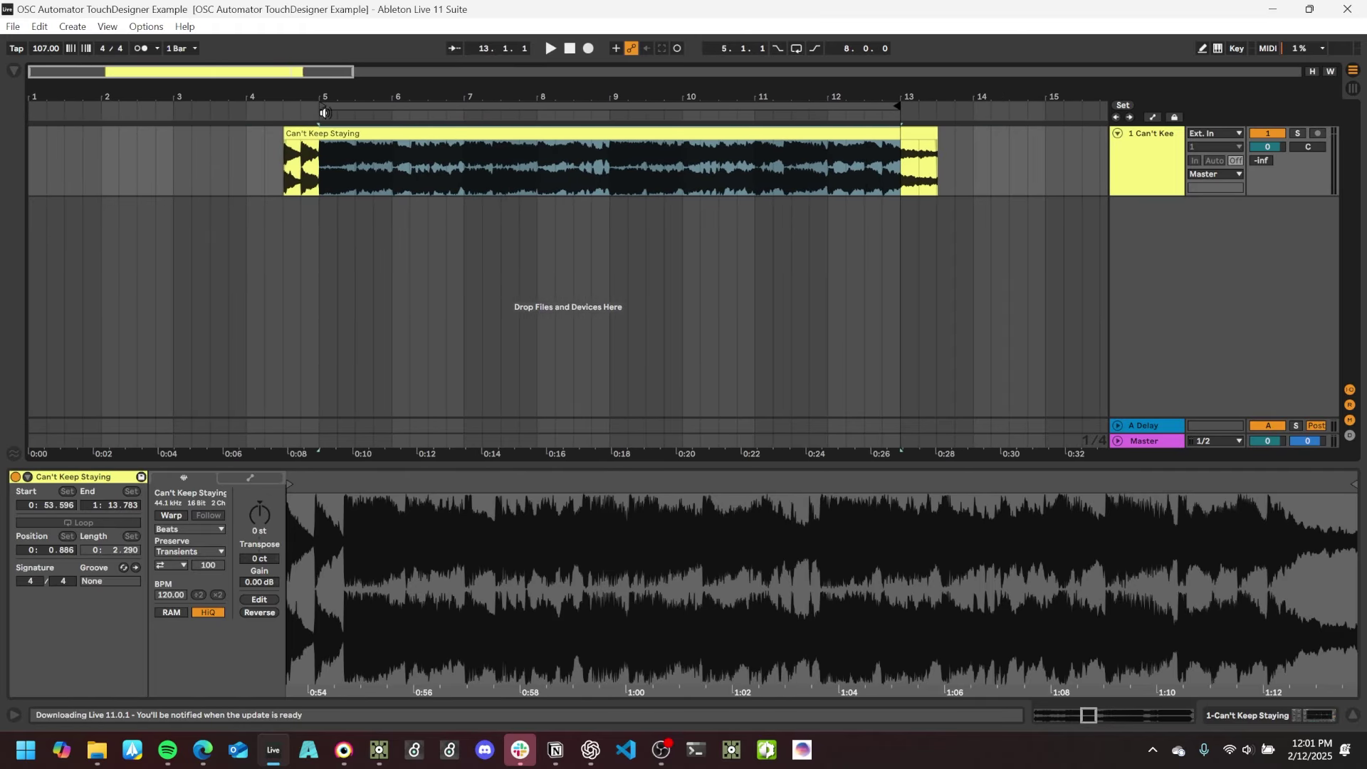
# Add a trial locator named "start" at bar 5 and delete it.
pyautogui.rightClick(320, 116)
pyautogui.click(340, 163)
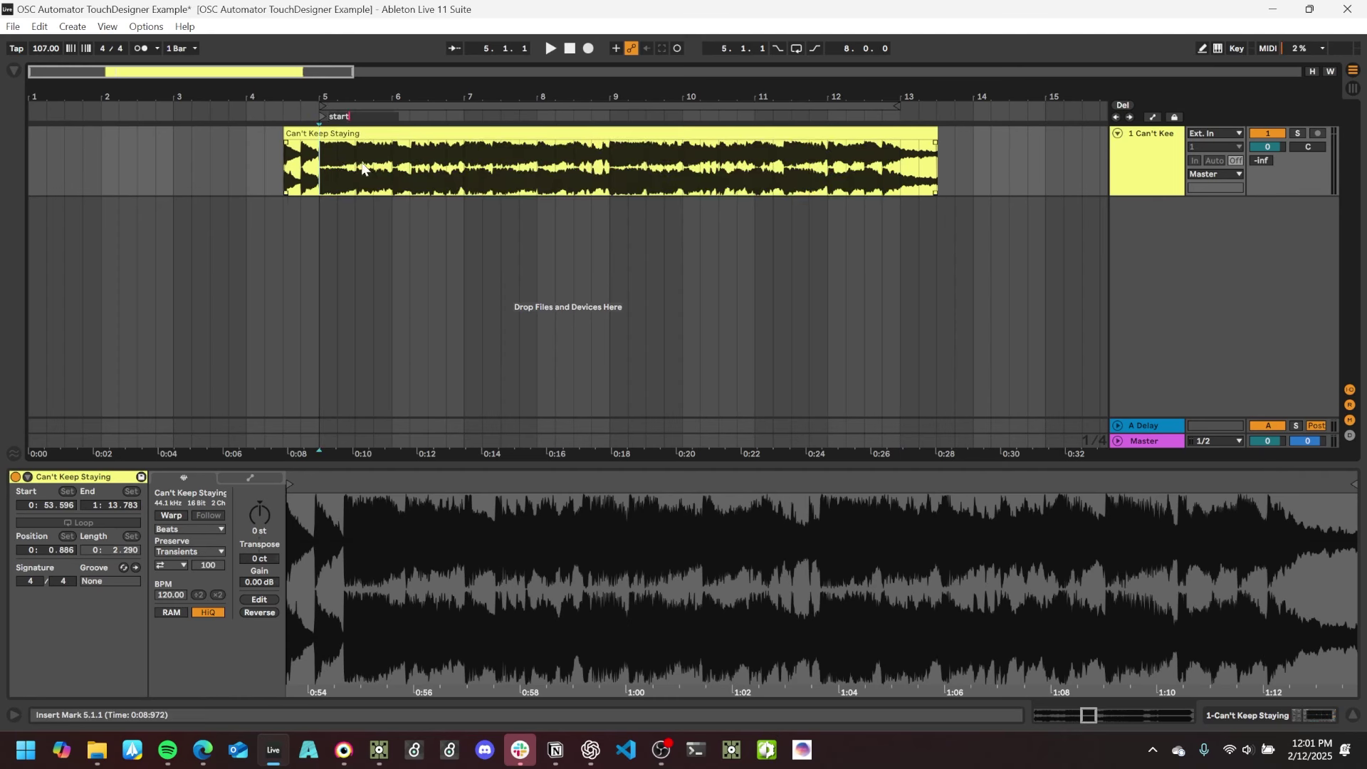
pyautogui.press('Return')
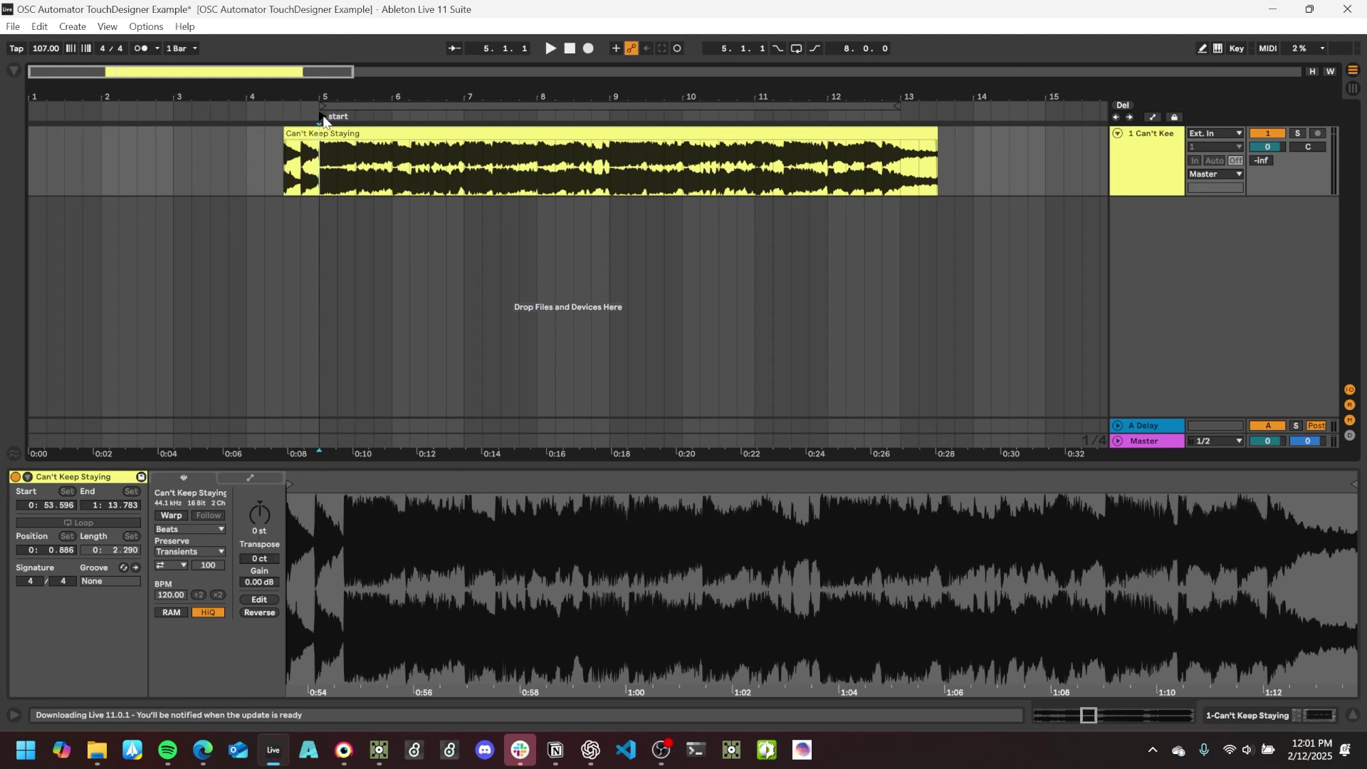
pyautogui.press('Delete')
# Add a locator named "end" at bar 12.
pyautogui.rightClick(835, 121)
pyautogui.click(901, 157)
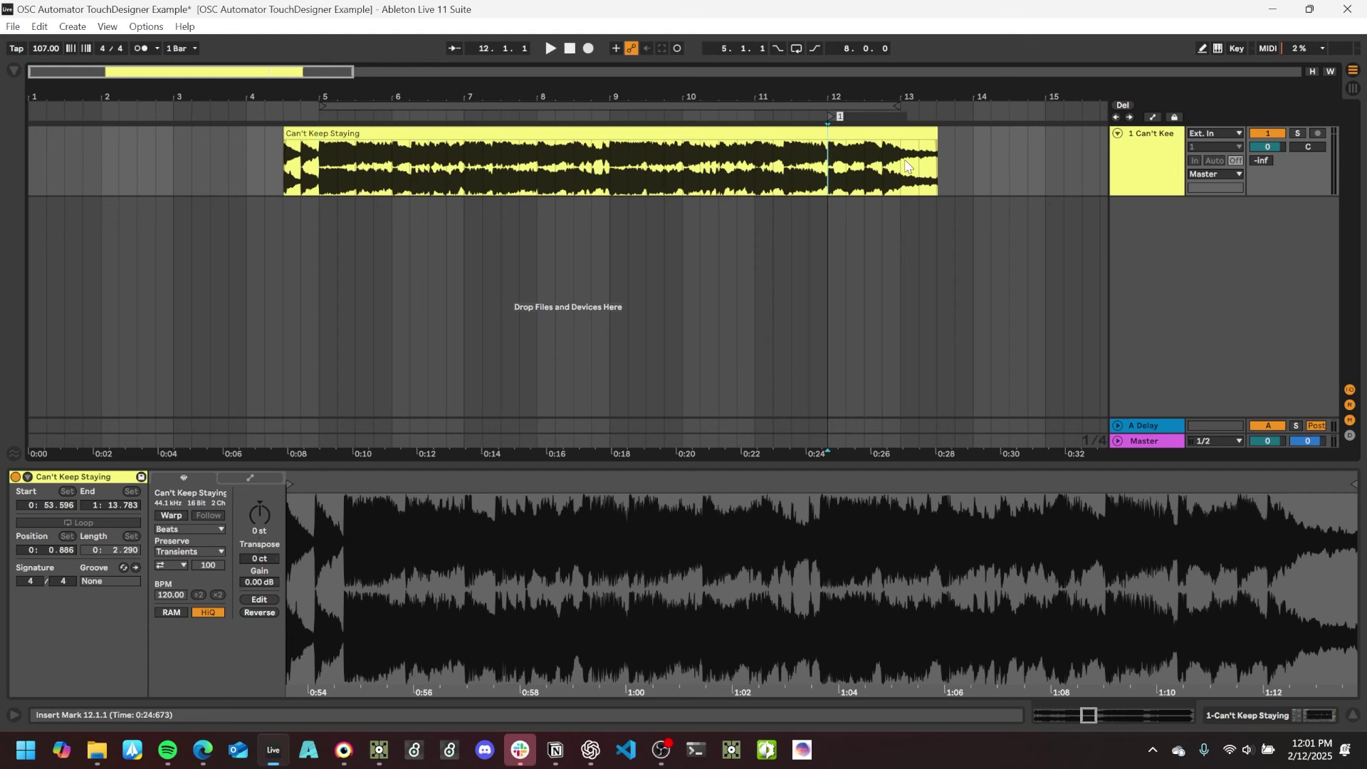
pyautogui.write('d')
pyautogui.press('Return')
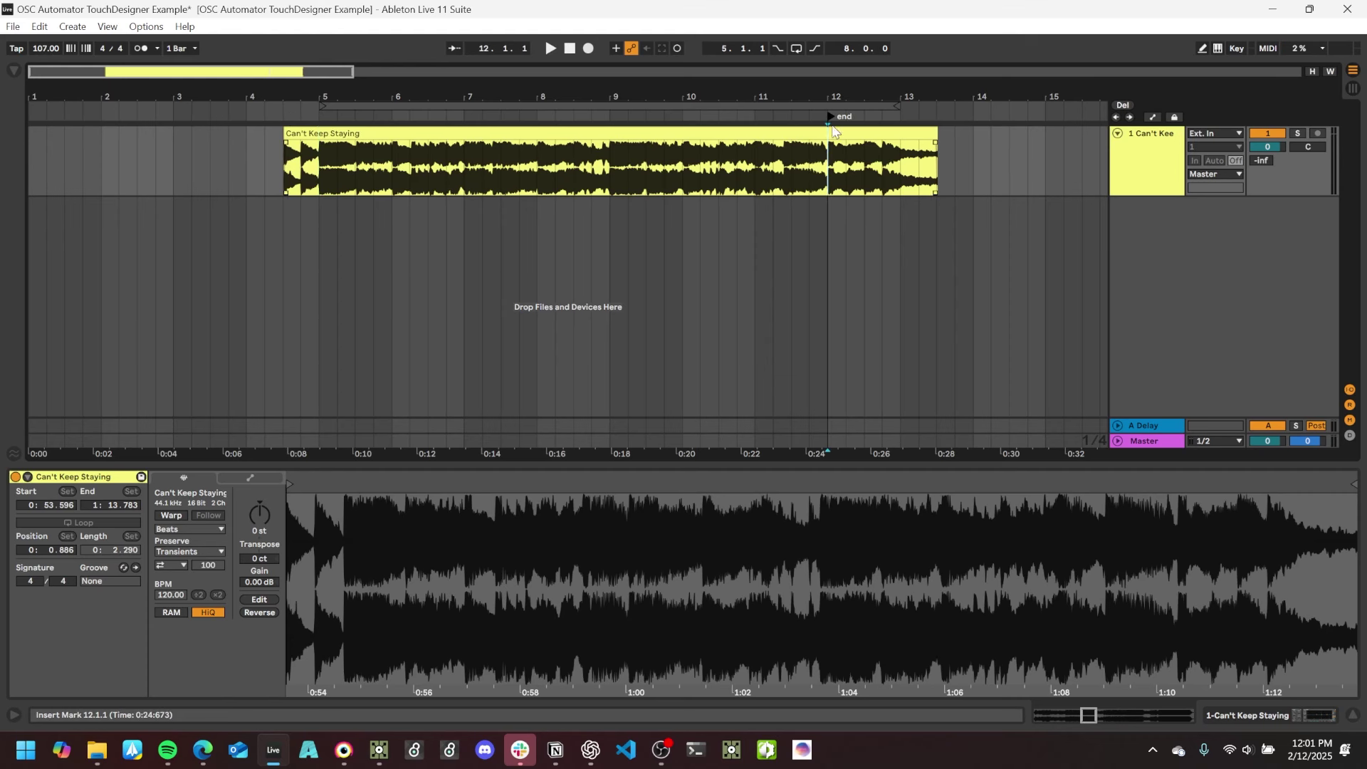
# Add a locator named "start" at bar 5, ahead of the end locator.
pyautogui.rightClick(321, 119)
pyautogui.click(358, 156)
pyautogui.write('start')
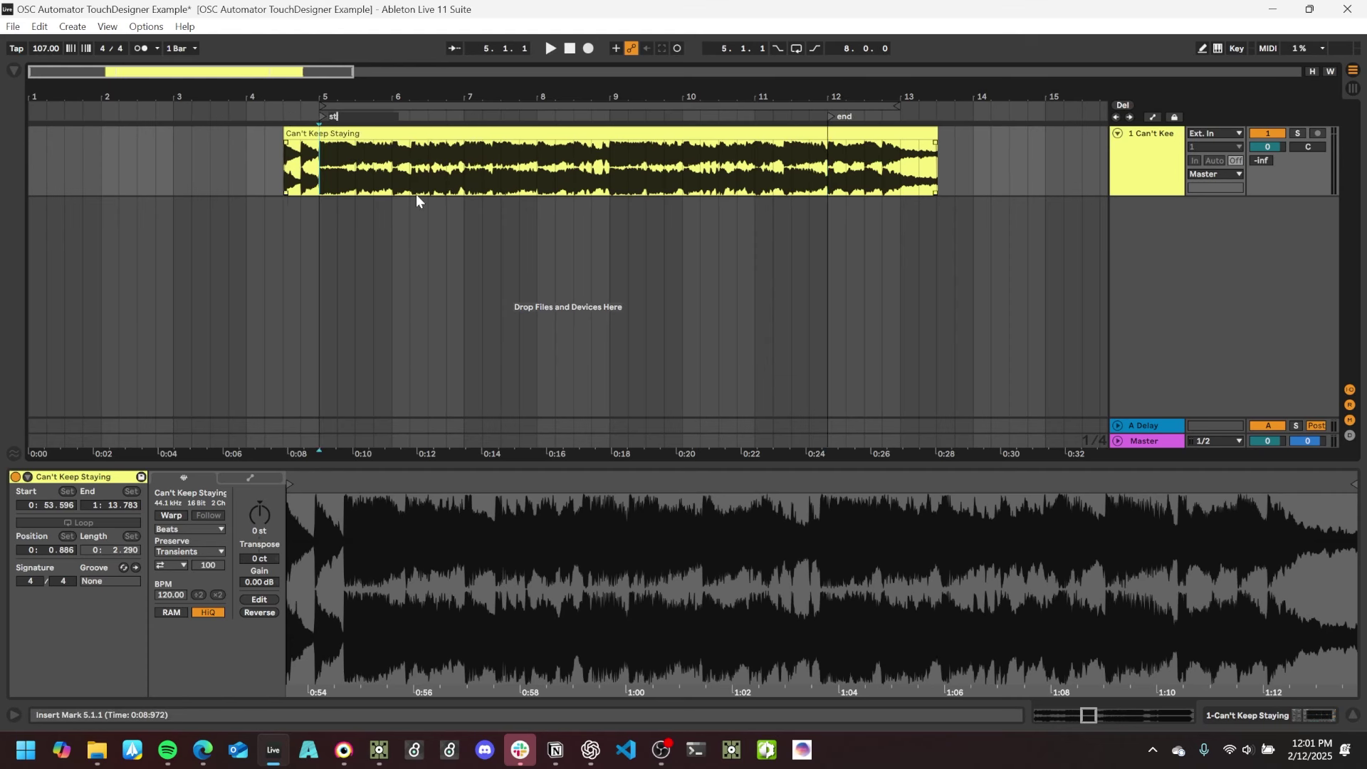
pyautogui.press('Return')
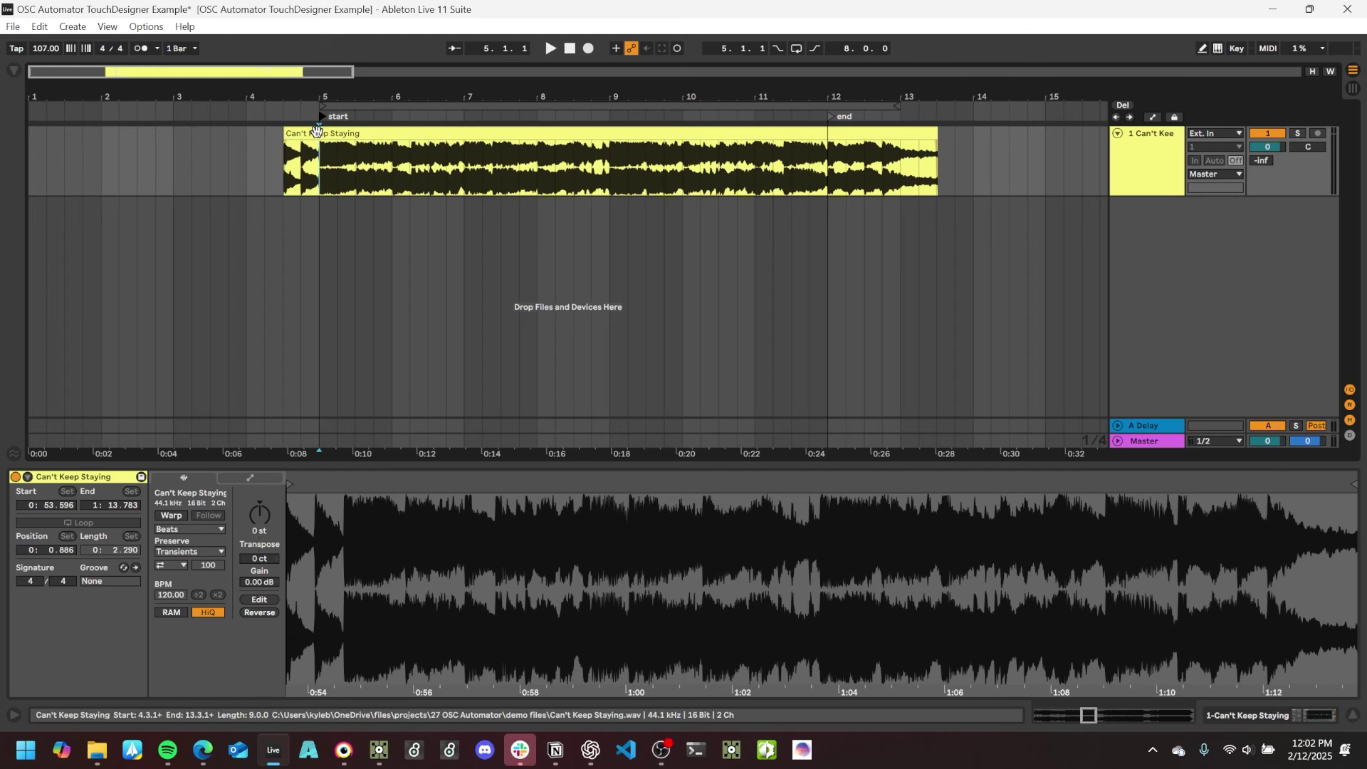
# Delete the start and end locators from the arrangement.
pyautogui.press('Delete')
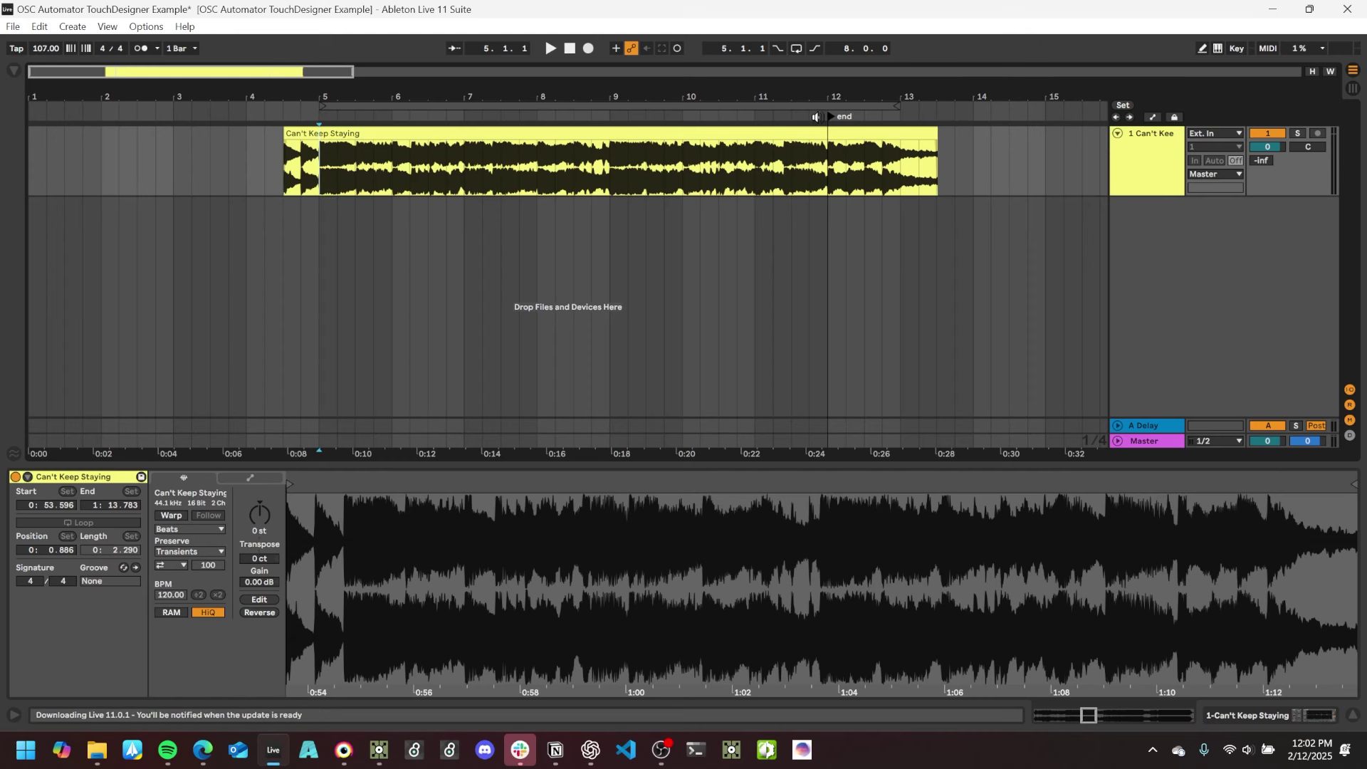
pyautogui.click(833, 119)
pyautogui.press('Delete')
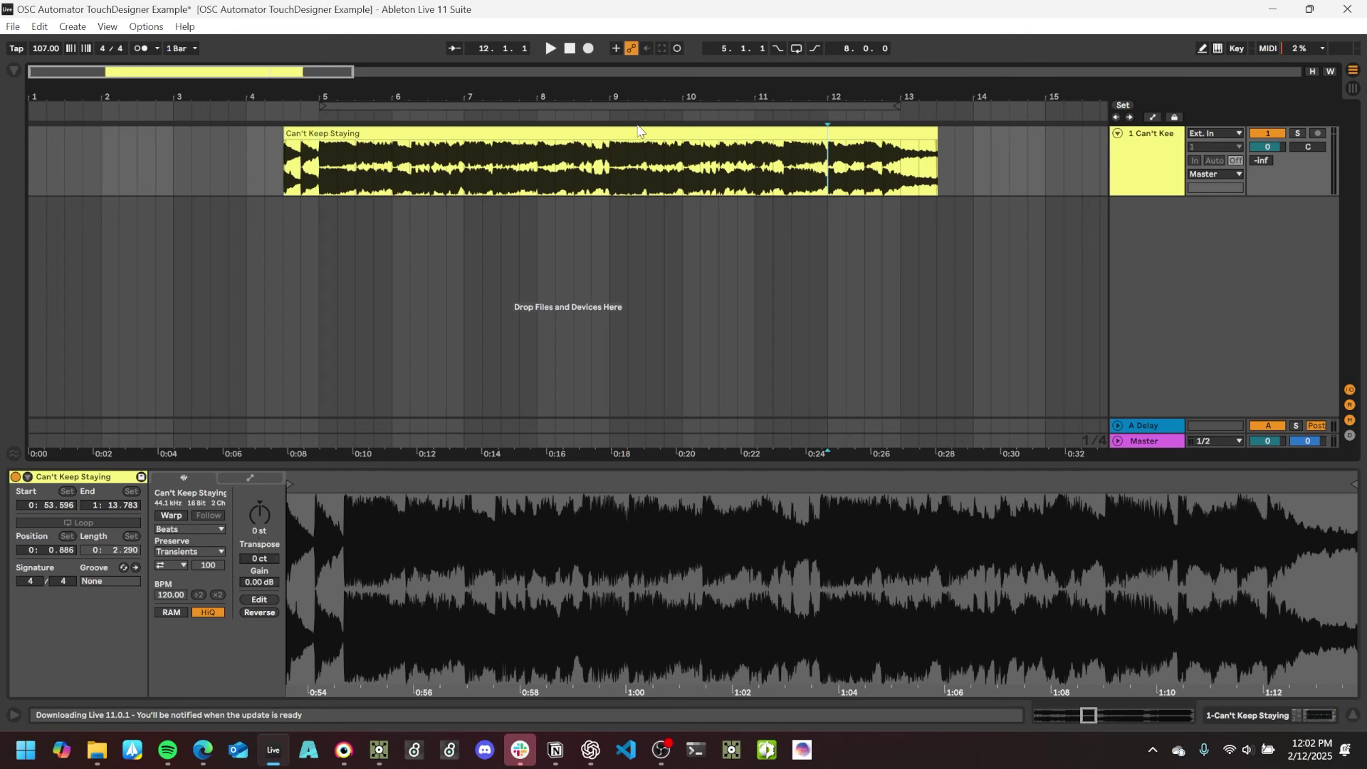
# Add a single locator named "start" at bar 5 where the loop begins.
pyautogui.rightClick(320, 116)
pyautogui.click(359, 157)
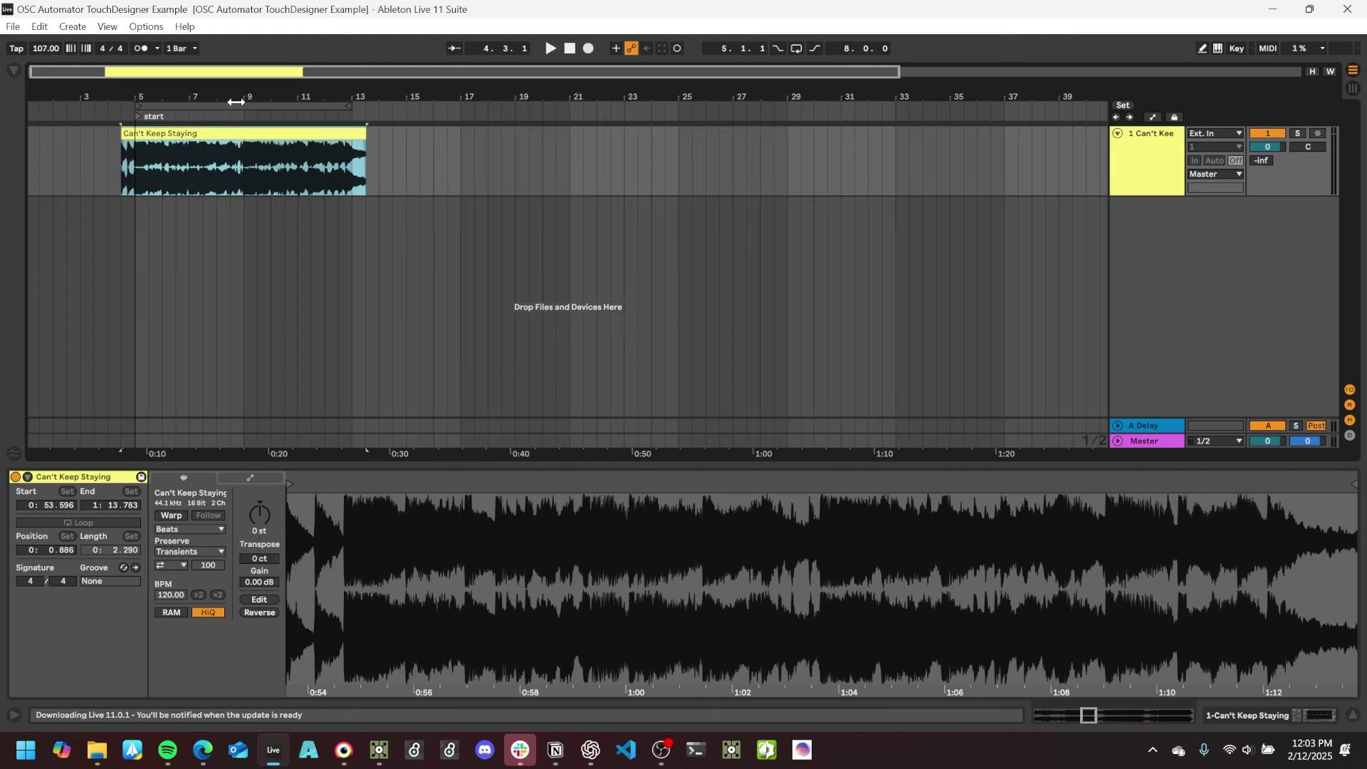
# Insert a new audio track below the Can't Keep Staying track.
pyautogui.moveTo(237, 100); pyautogui.dragTo(417, 135)
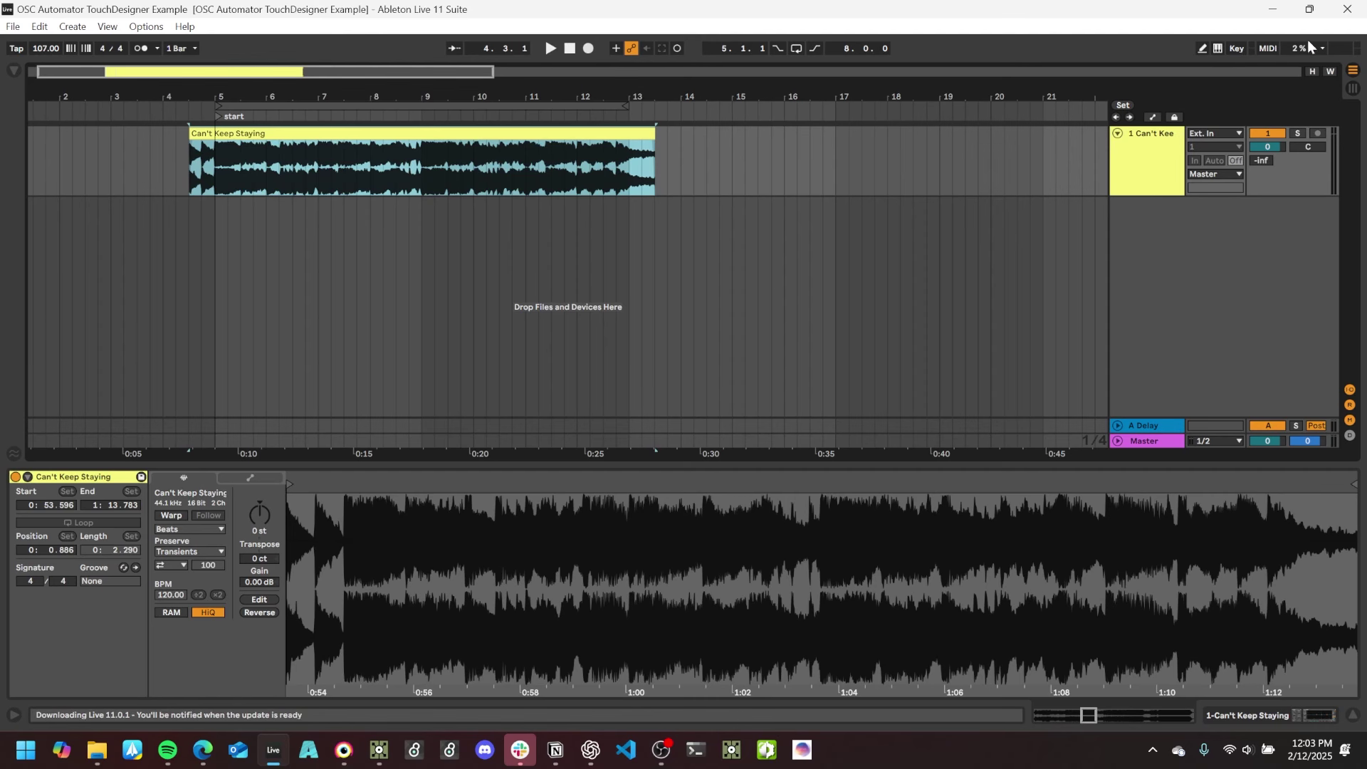
pyautogui.moveTo(523, 101); pyautogui.dragTo(518, 100)
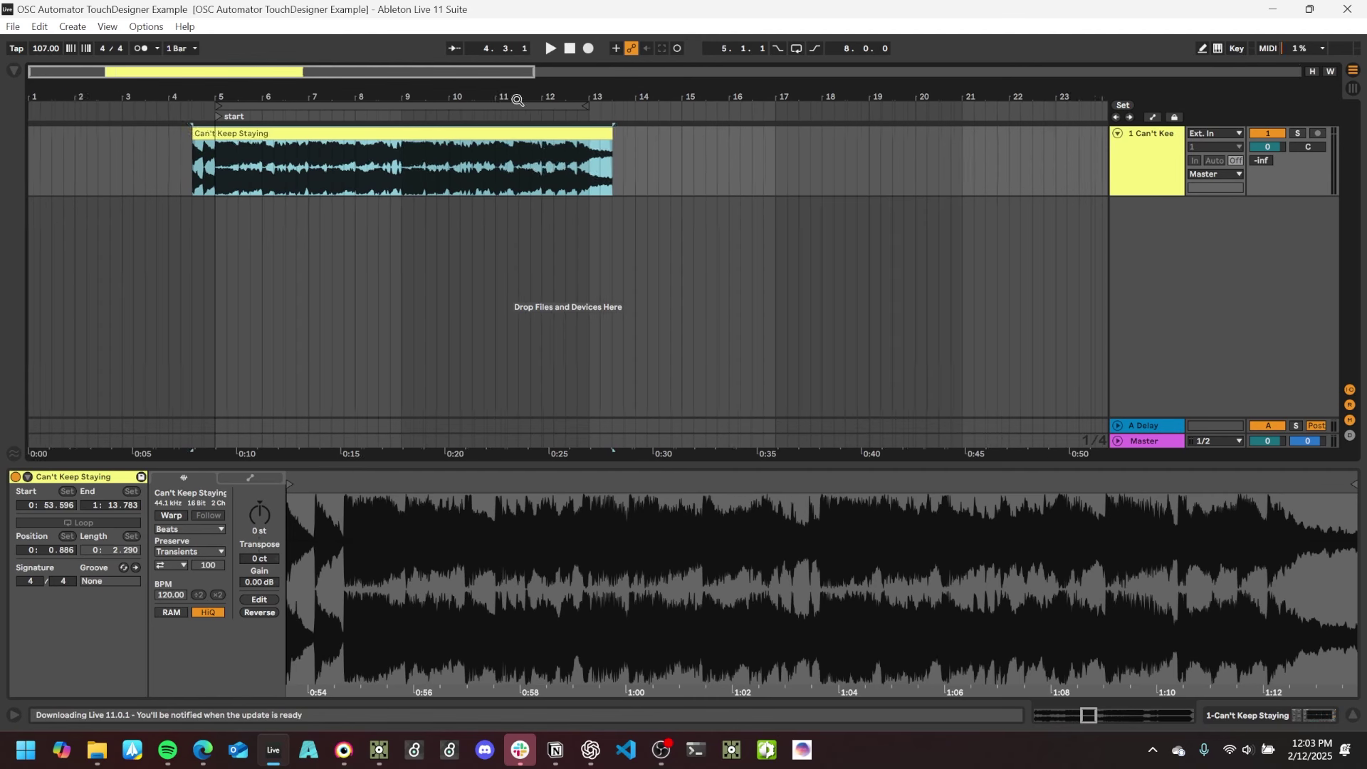
pyautogui.click(1146, 316)
pyautogui.hotkey('ctrl', 't')
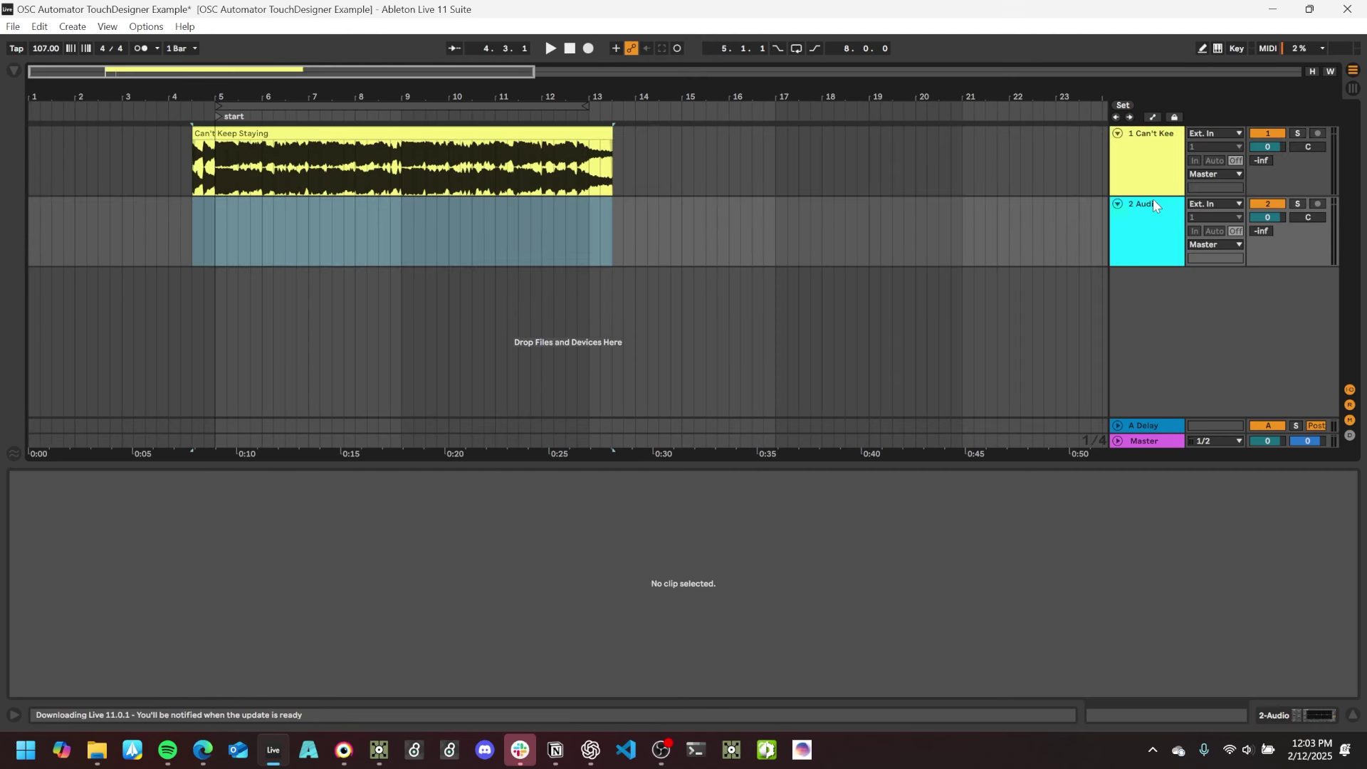
# Load the OSC Automator Demo Max audio effect onto the new audio track and lock its patch in an enlarged editor window.
pyautogui.click(15, 70)
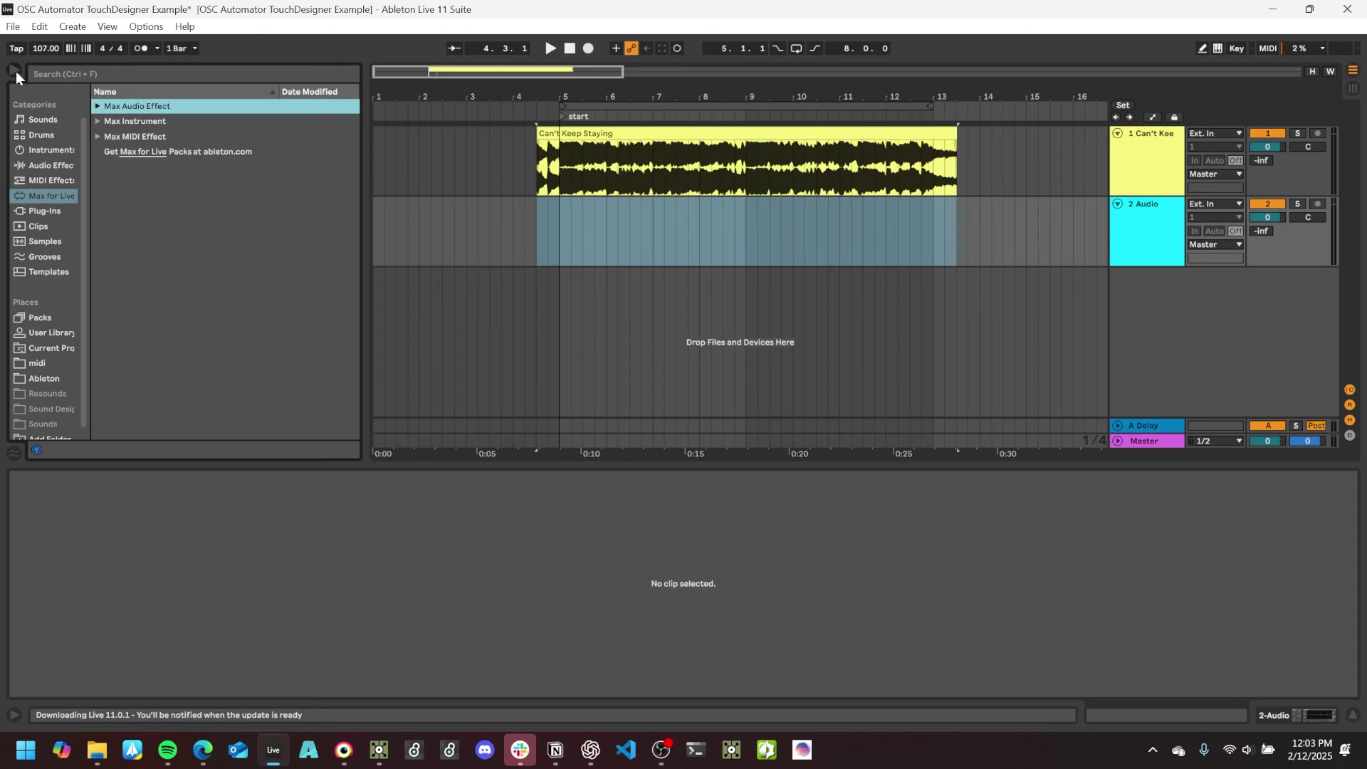
pyautogui.click(97, 106)
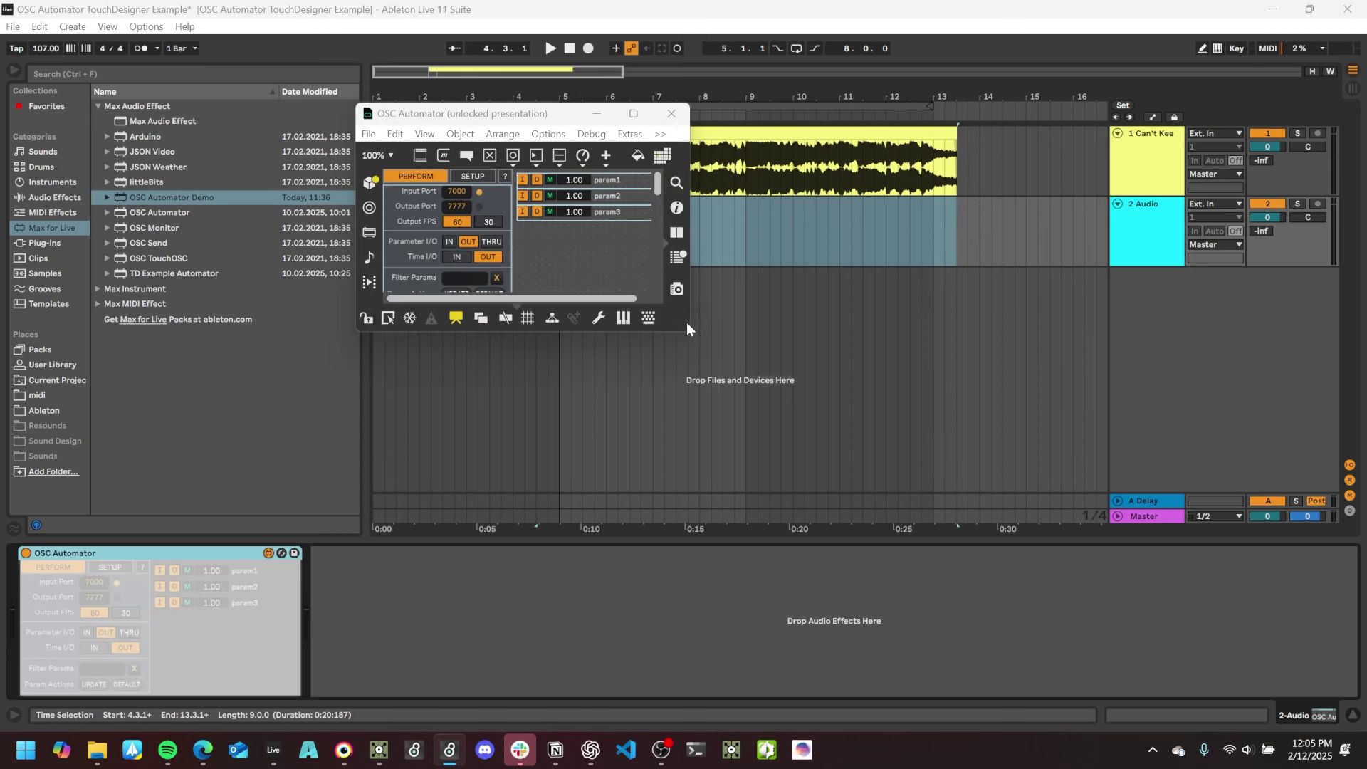
pyautogui.moveTo(690, 336); pyautogui.dragTo(826, 659)
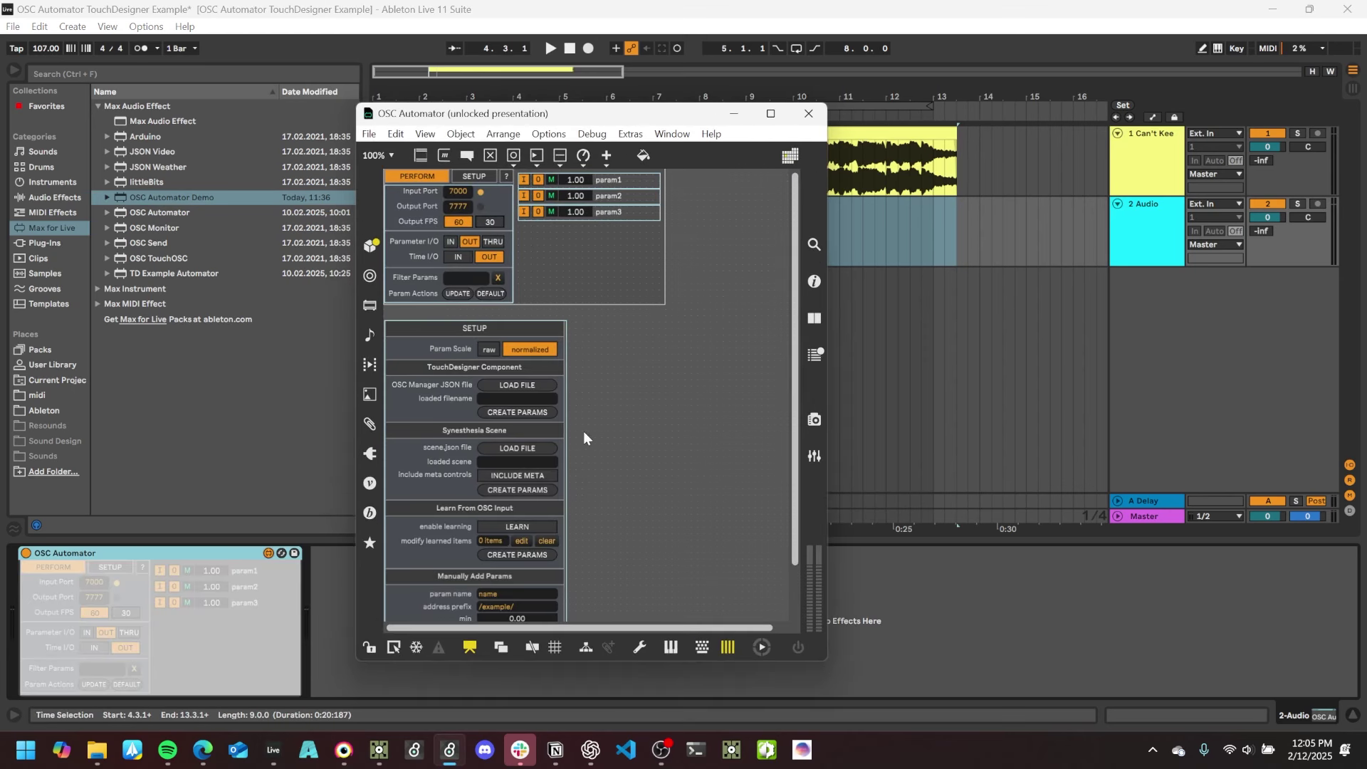
pyautogui.hotkey('ctrl', 'e')
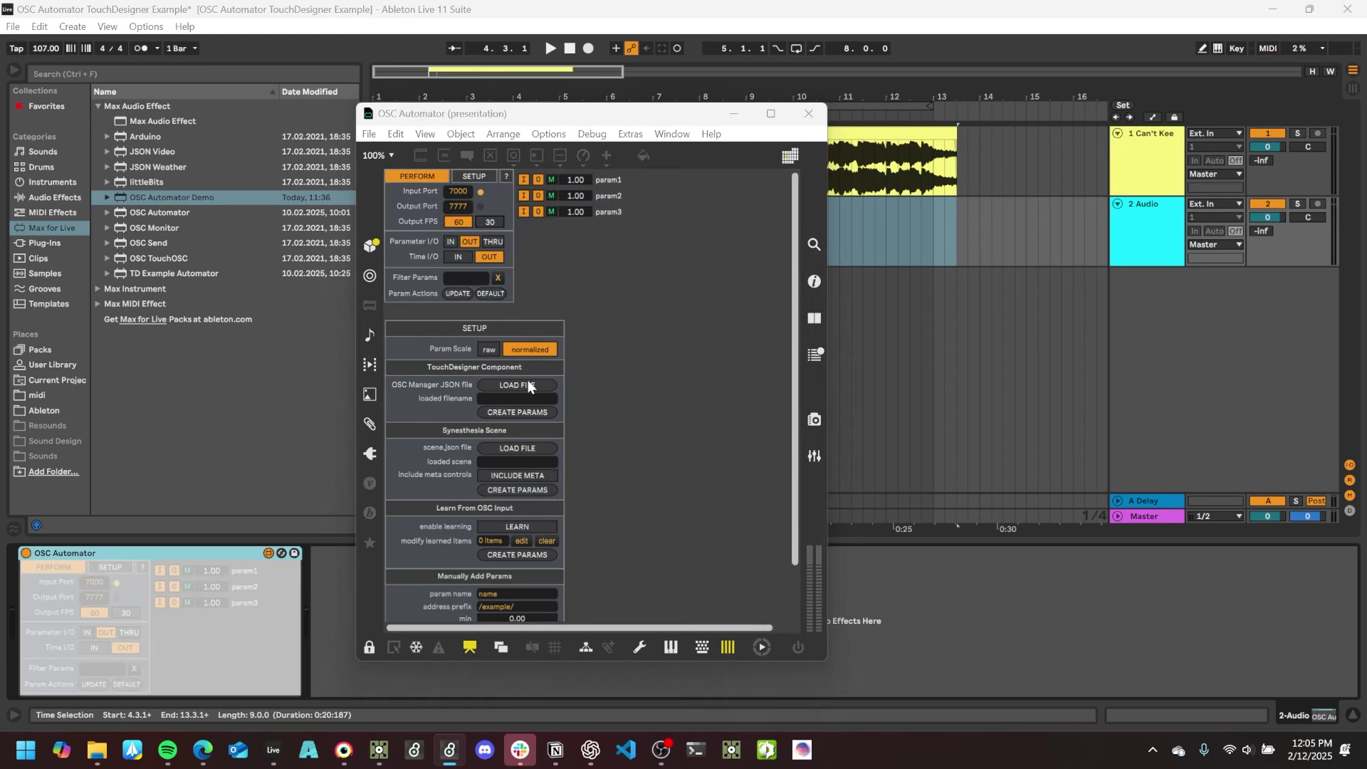
# Load example.json as the OSC Manager JSON file and create the TouchDesigner component's parameters from it.
pyautogui.click(528, 384)
pyautogui.doubleClick(686, 297)
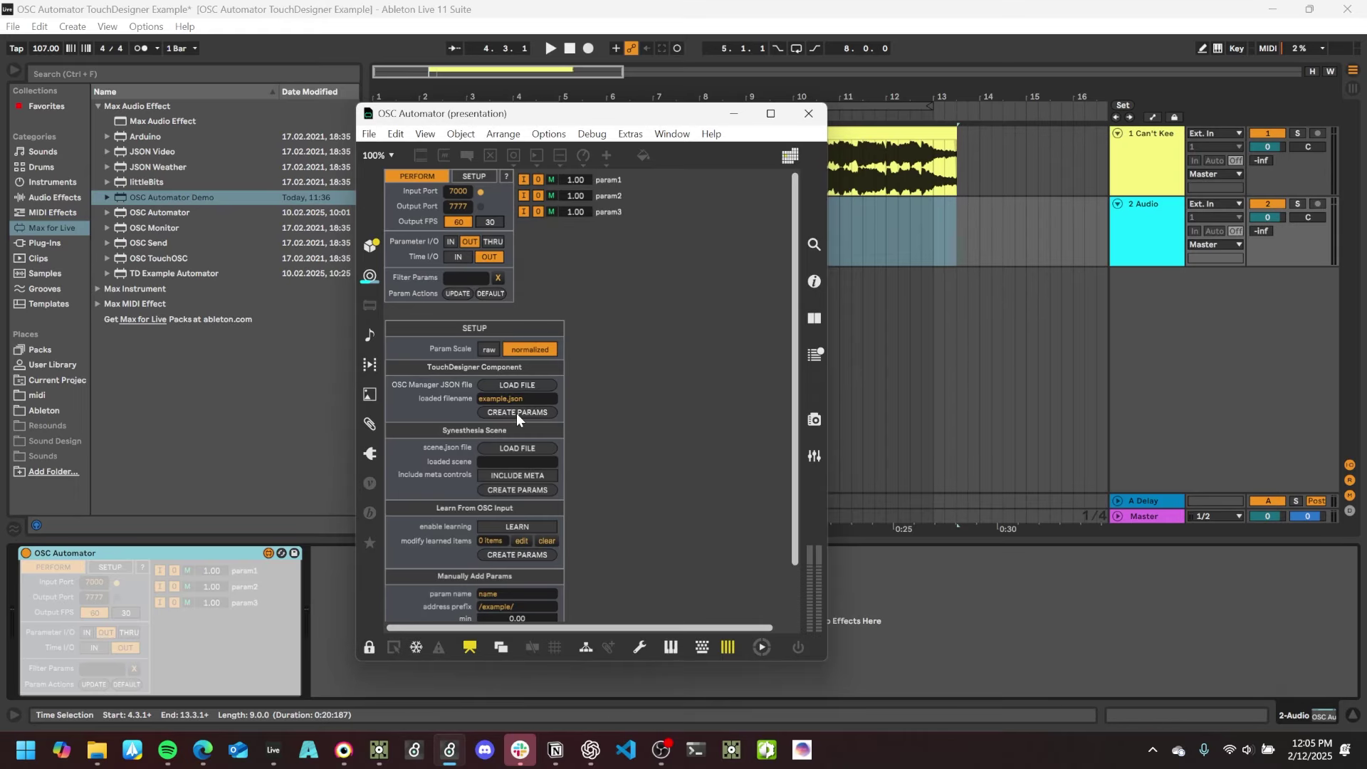
pyautogui.click(517, 413)
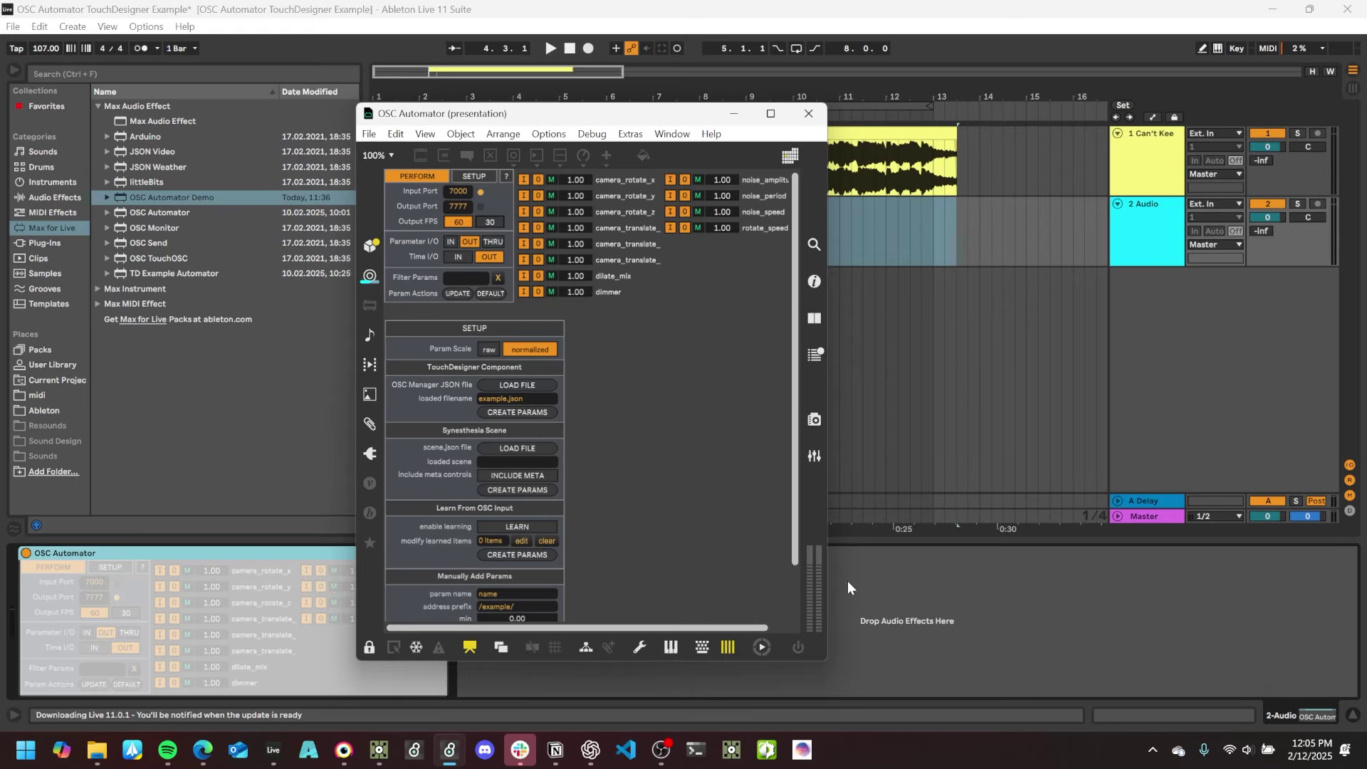
# Close the Max patch editor and arrange TouchDesigner side by side with Ableton Live.
pyautogui.click(808, 114)
pyautogui.click(379, 749)
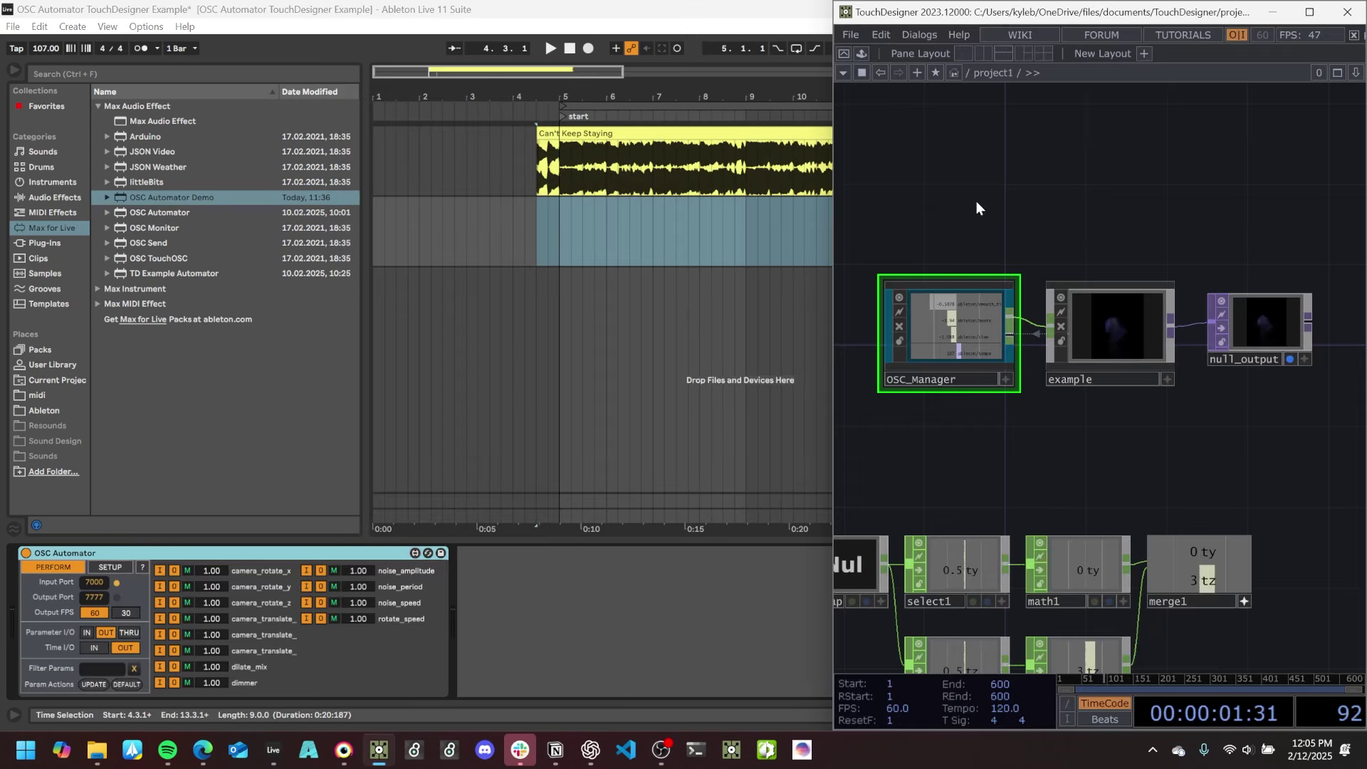
pyautogui.click(544, 520)
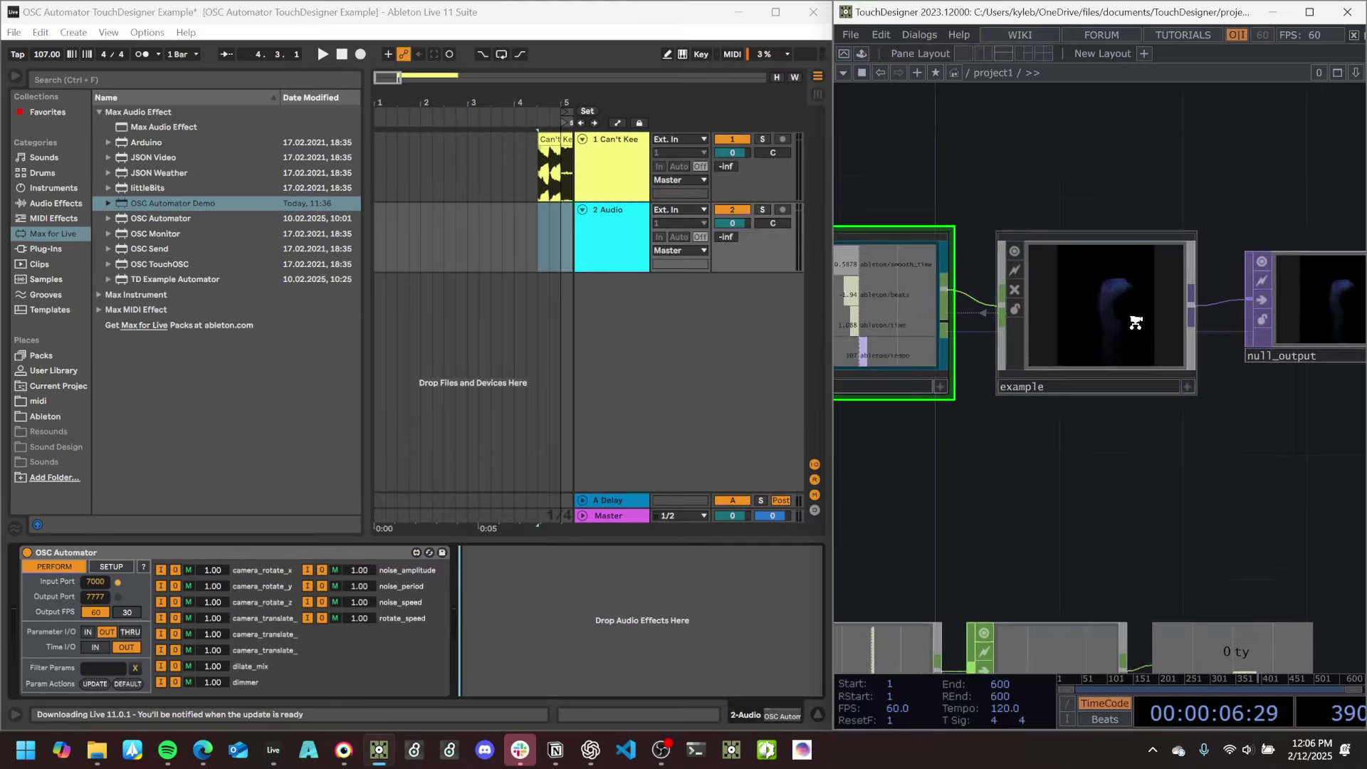
# Show the example component's Custom parameters in TouchDesigner and lower the dimmer in Ableton Live's OSC Automator device.
pyautogui.scroll(2, 1135, 320)
pyautogui.click(1108, 313)
pyautogui.press('p')
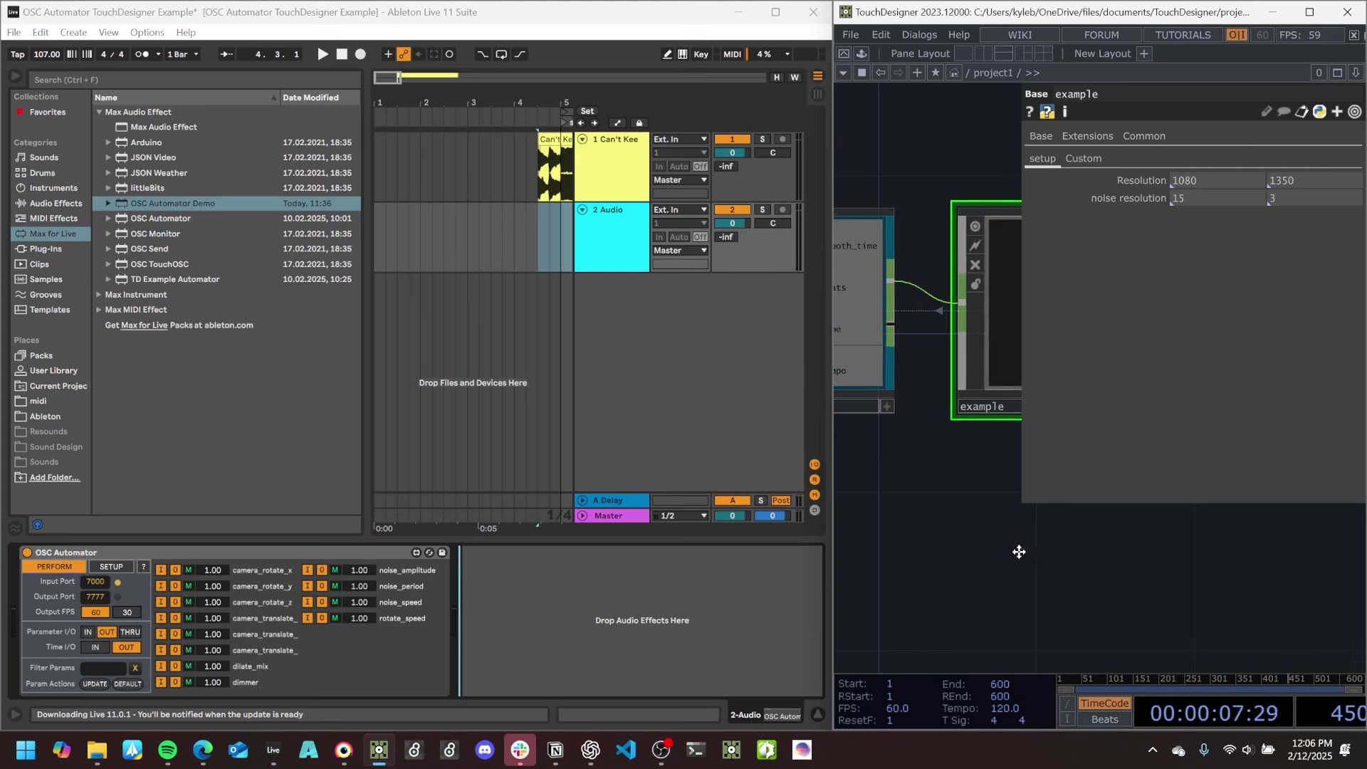
pyautogui.moveTo(1019, 553); pyautogui.dragTo(896, 565)
pyautogui.click(1083, 159)
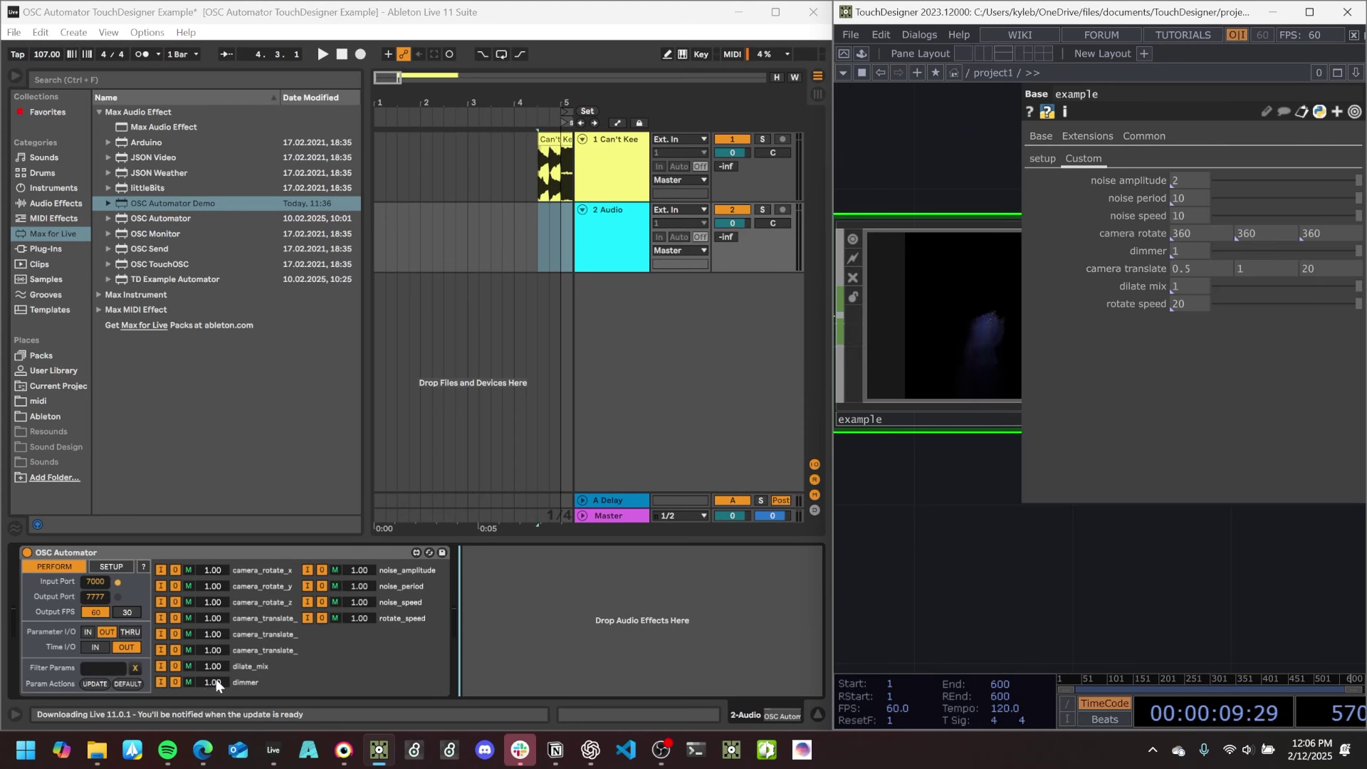
pyautogui.moveTo(213, 682); pyautogui.dragTo(213, 719)
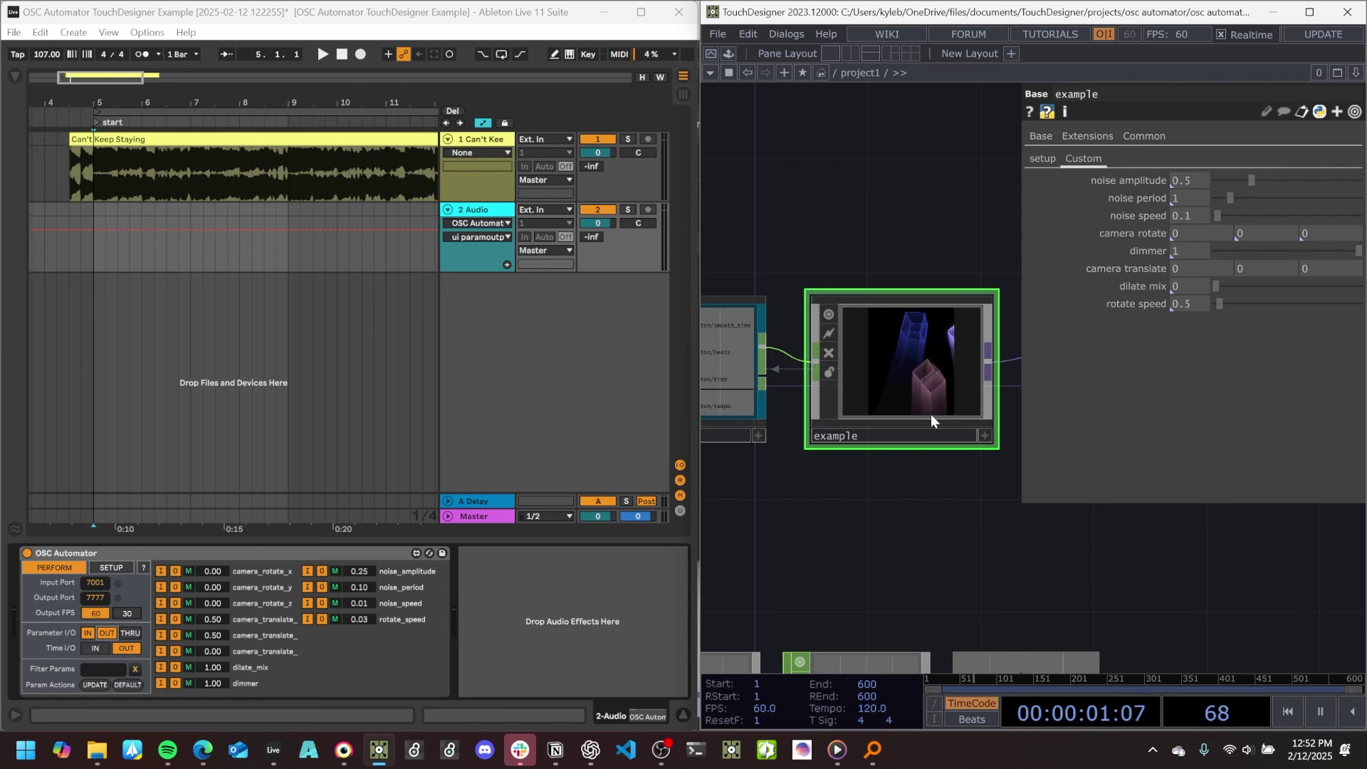
# Select the example component in TouchDesigner and raise its dilate mix to 0.324.
pyautogui.click(725, 390)
pyautogui.moveTo(954, 510); pyautogui.dragTo(1040, 510)
pyautogui.moveTo(838, 534); pyautogui.dragTo(698, 562)
pyautogui.click(884, 393)
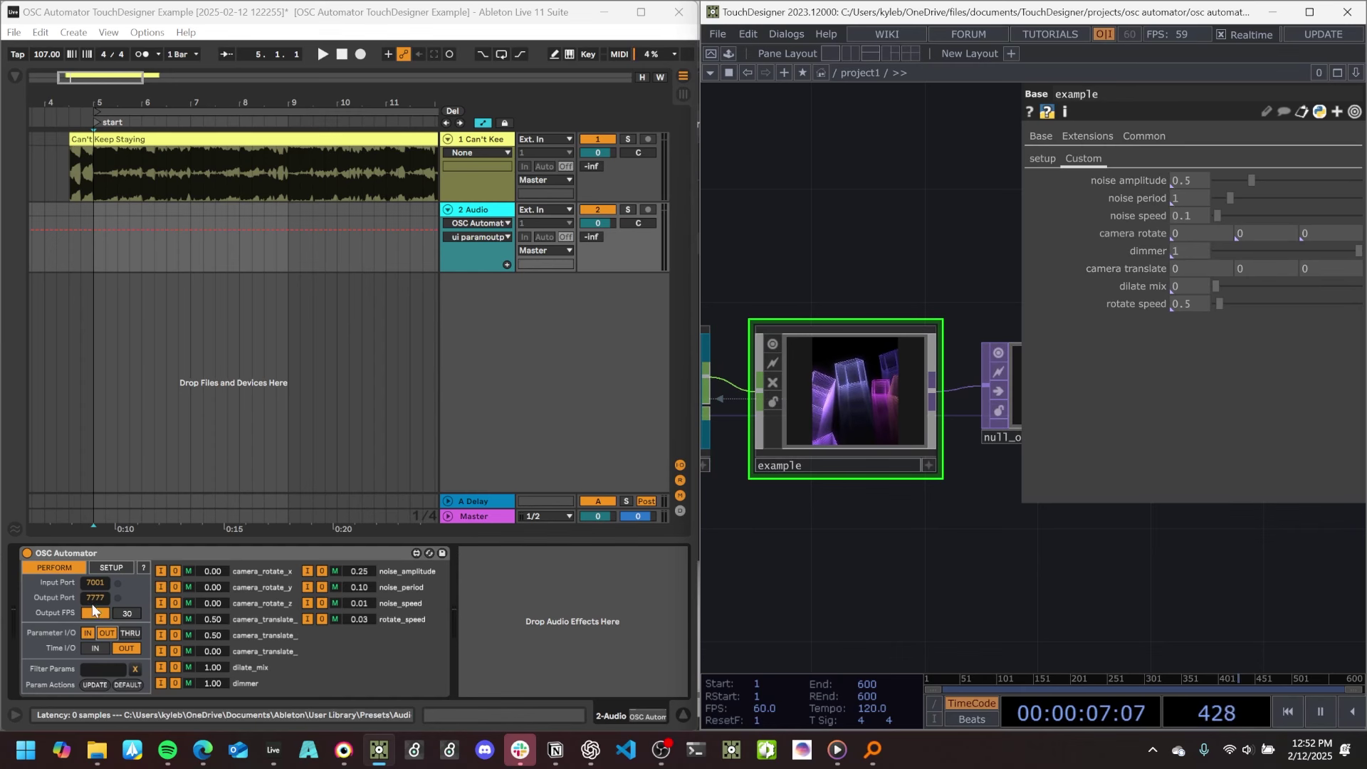
pyautogui.moveTo(1215, 287); pyautogui.dragTo(1262, 285)
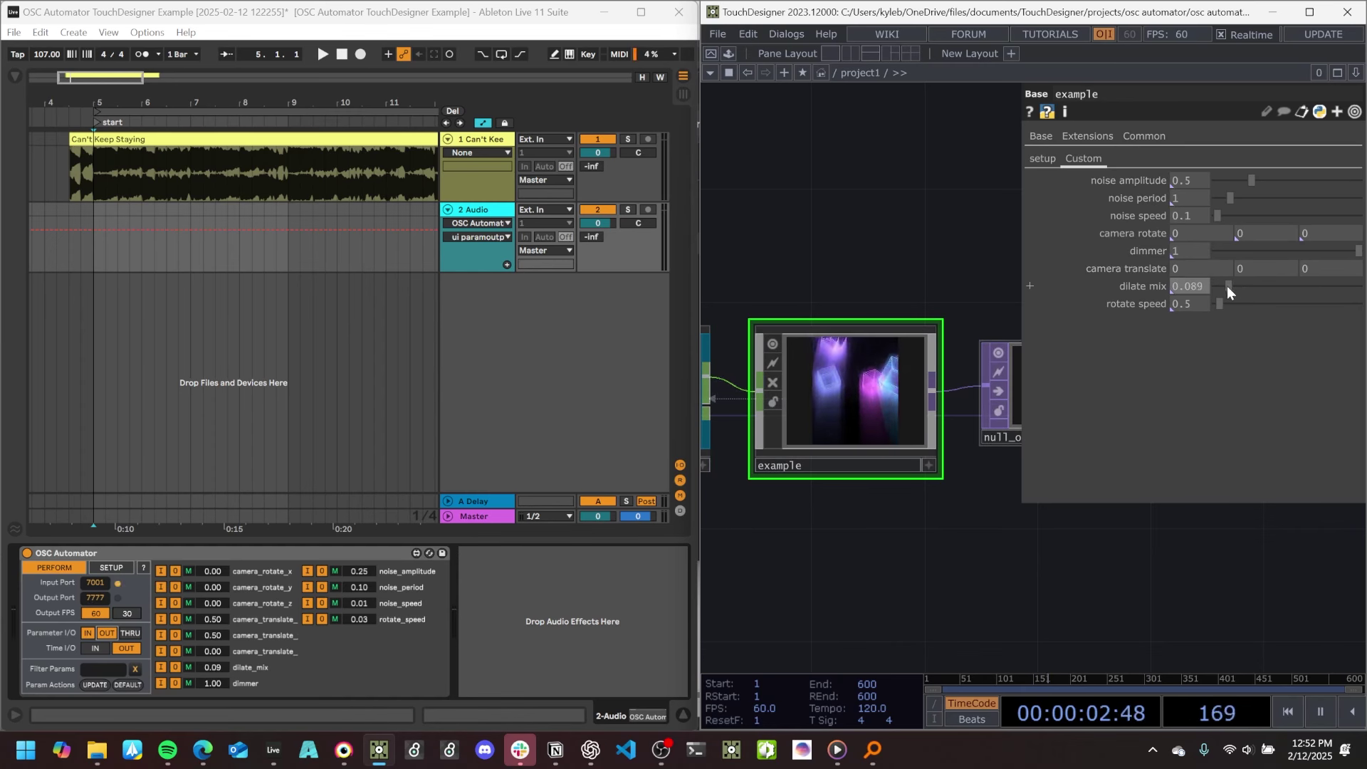
# Set the example component's third camera translate value to 2.5 and its dilate mix to 0.
pyautogui.scroll(4, 886, 399)
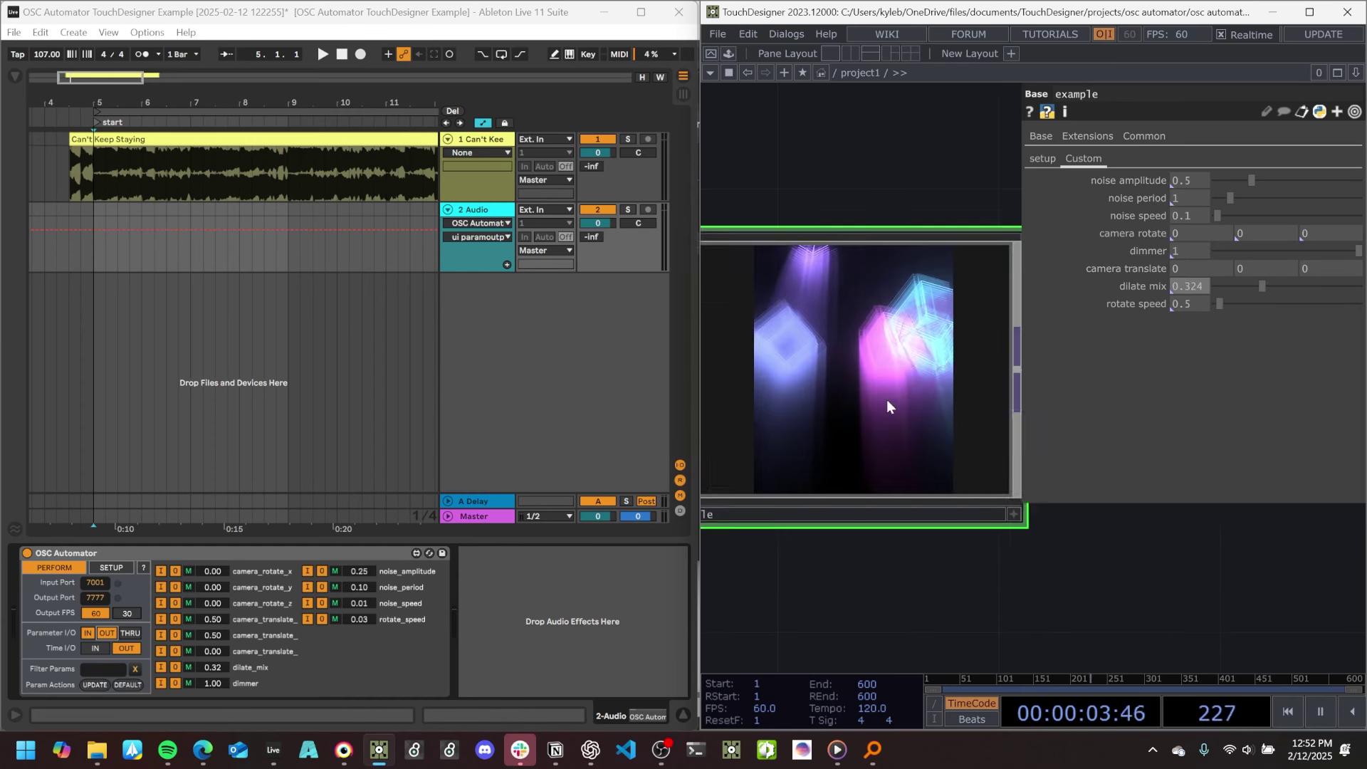
pyautogui.click(1312, 267)
pyautogui.write('2')
pyautogui.press('Return')
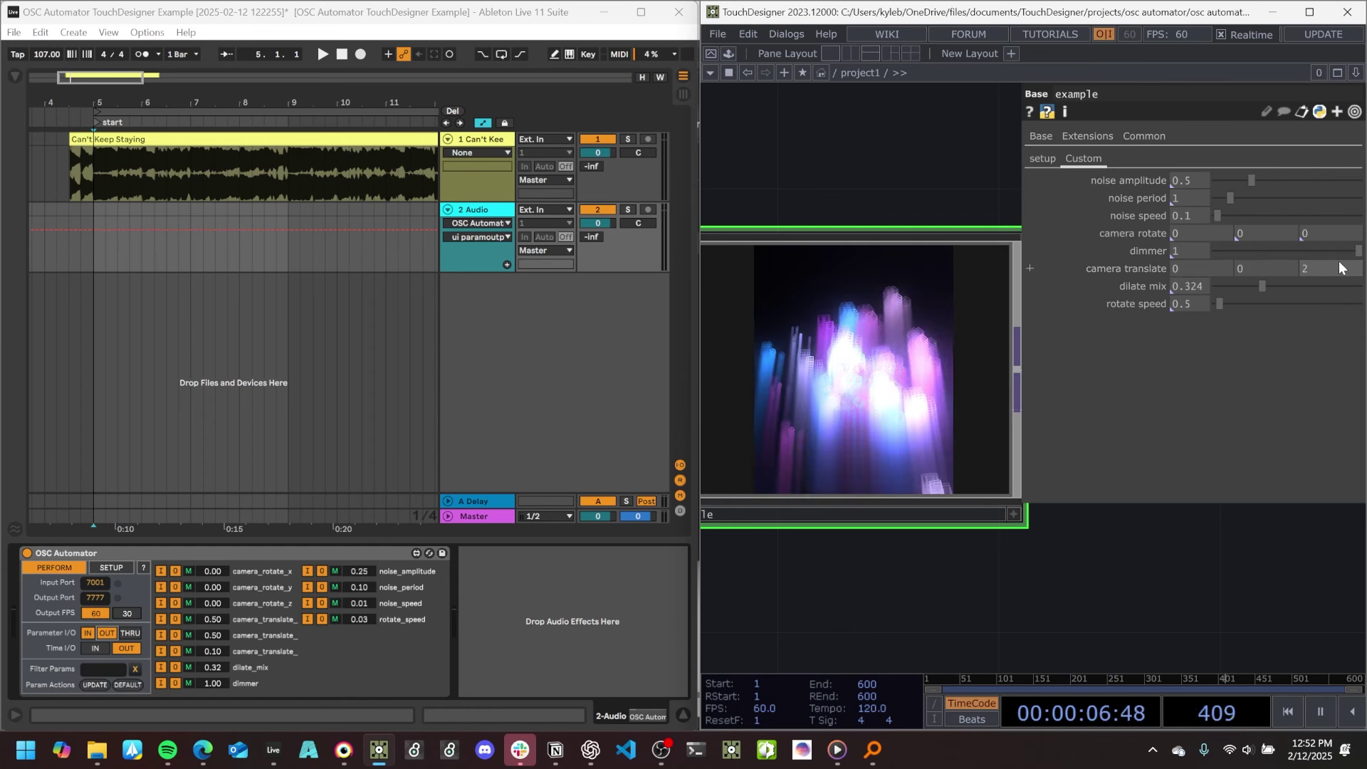
pyautogui.moveTo(1342, 269); pyautogui.dragTo(1359, 268)
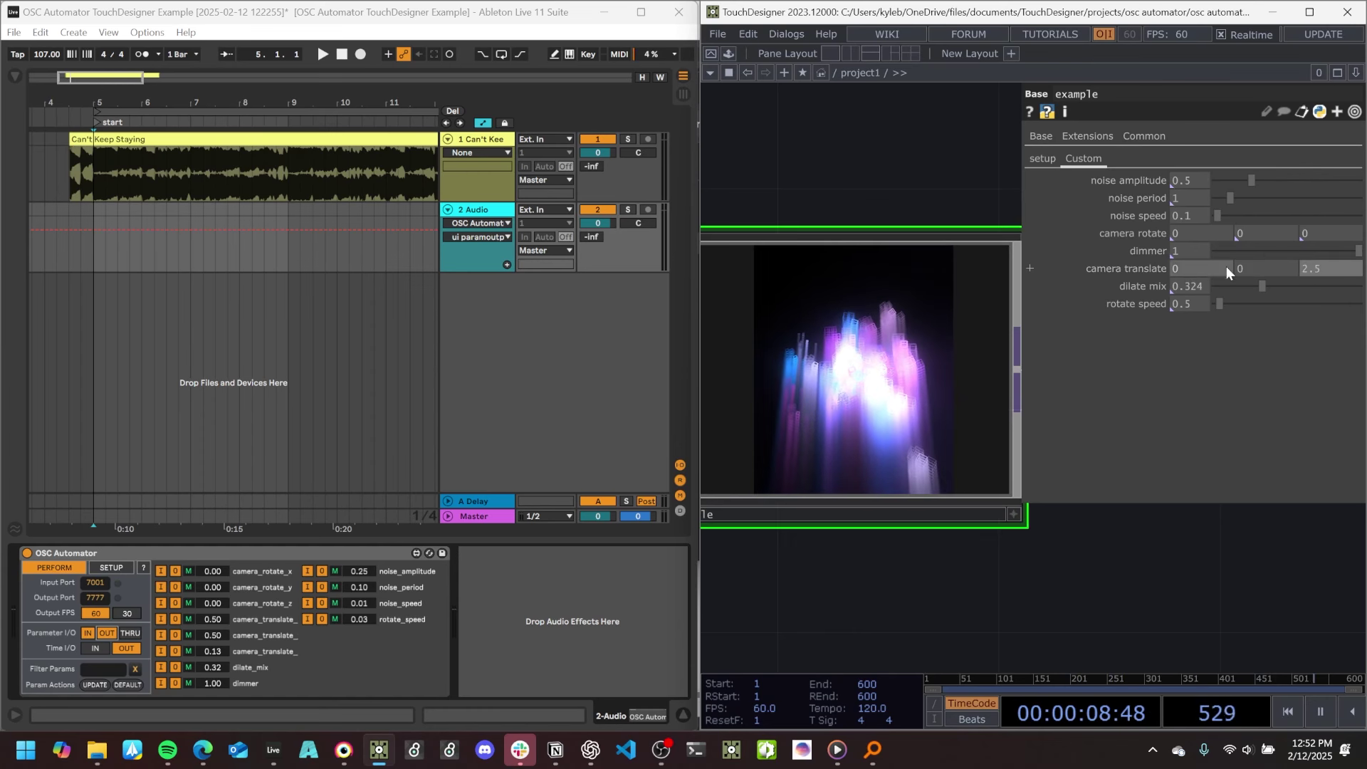
pyautogui.moveTo(1271, 284); pyautogui.dragTo(1184, 289)
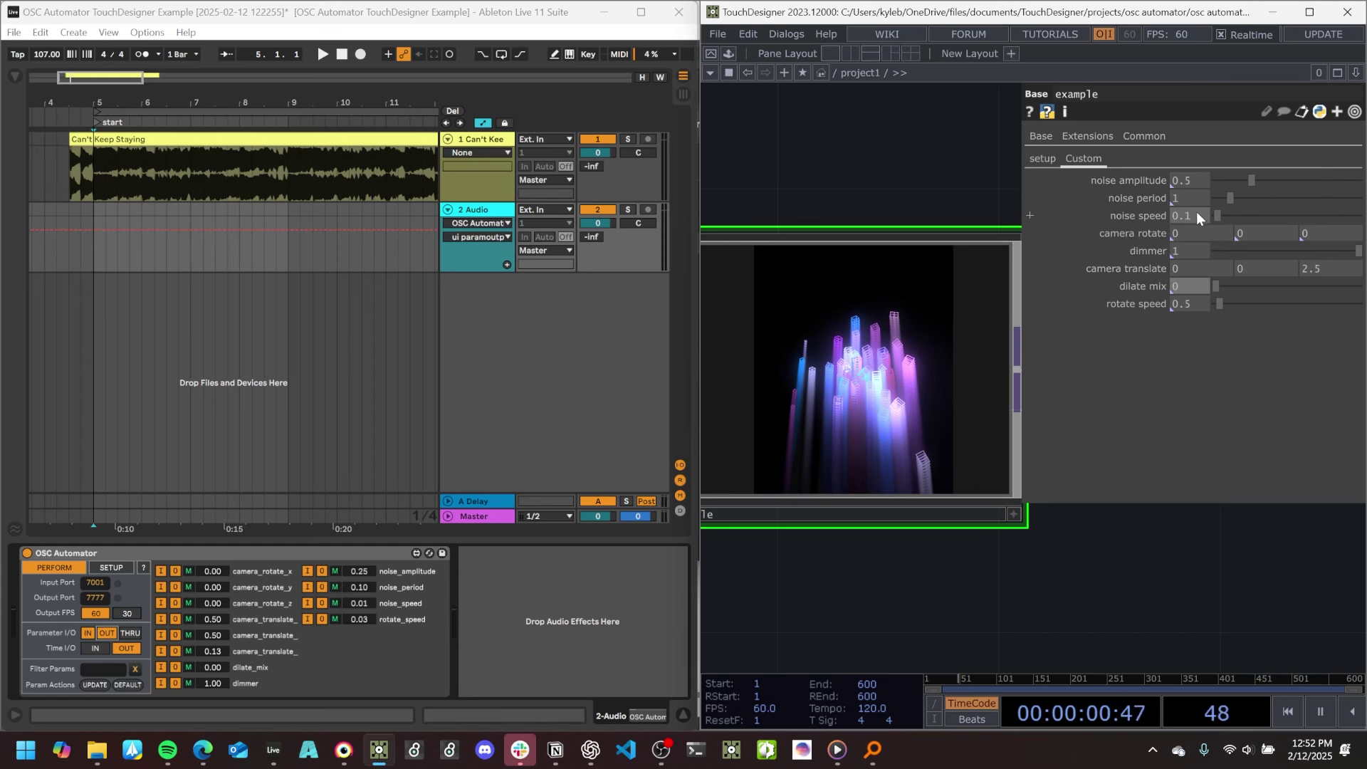
# Set the example component's noise speed to 0.8 and its noise period to 0.02.
pyautogui.moveTo(1191, 215)
pyautogui.mouseDown()
pyautogui.moveTo(1196, 187)
pyautogui.moveTo(1190, 212)
pyautogui.mouseUp()
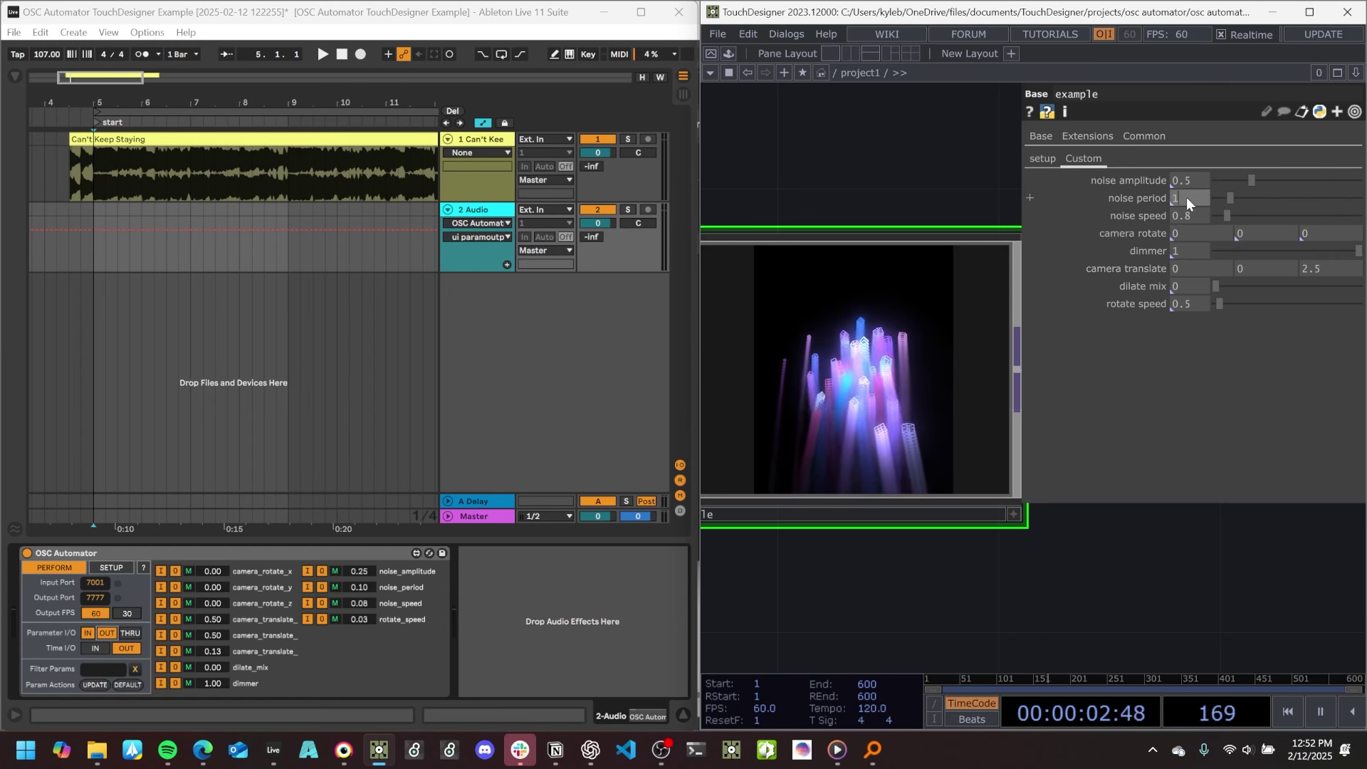
pyautogui.click(1187, 199)
pyautogui.write('.02')
pyautogui.press('Return')
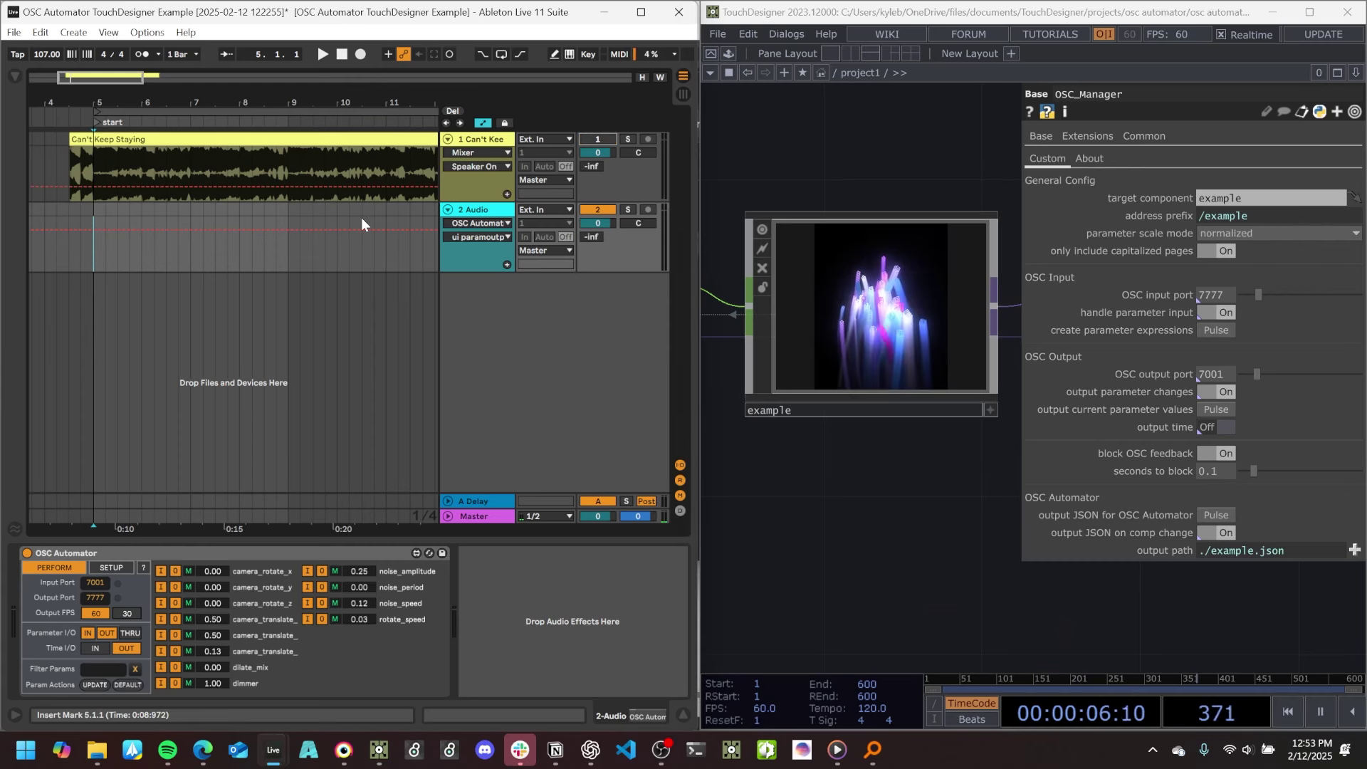
# Record the arrangement in Ableton Live while outputting the current parameter values from TouchDesigner's OSC_Manager.
pyautogui.click(360, 55)
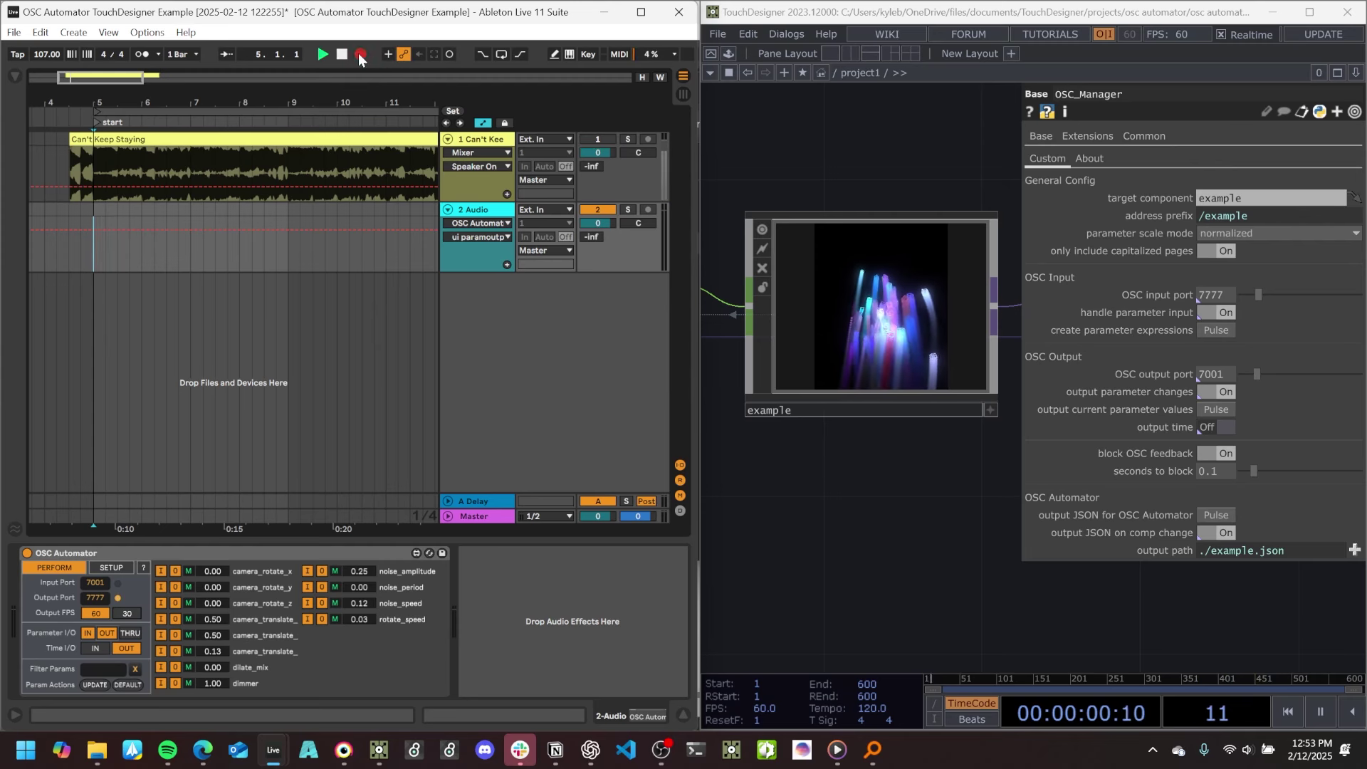
pyautogui.scroll(-2, 880, 488)
pyautogui.scroll(3, 775, 331)
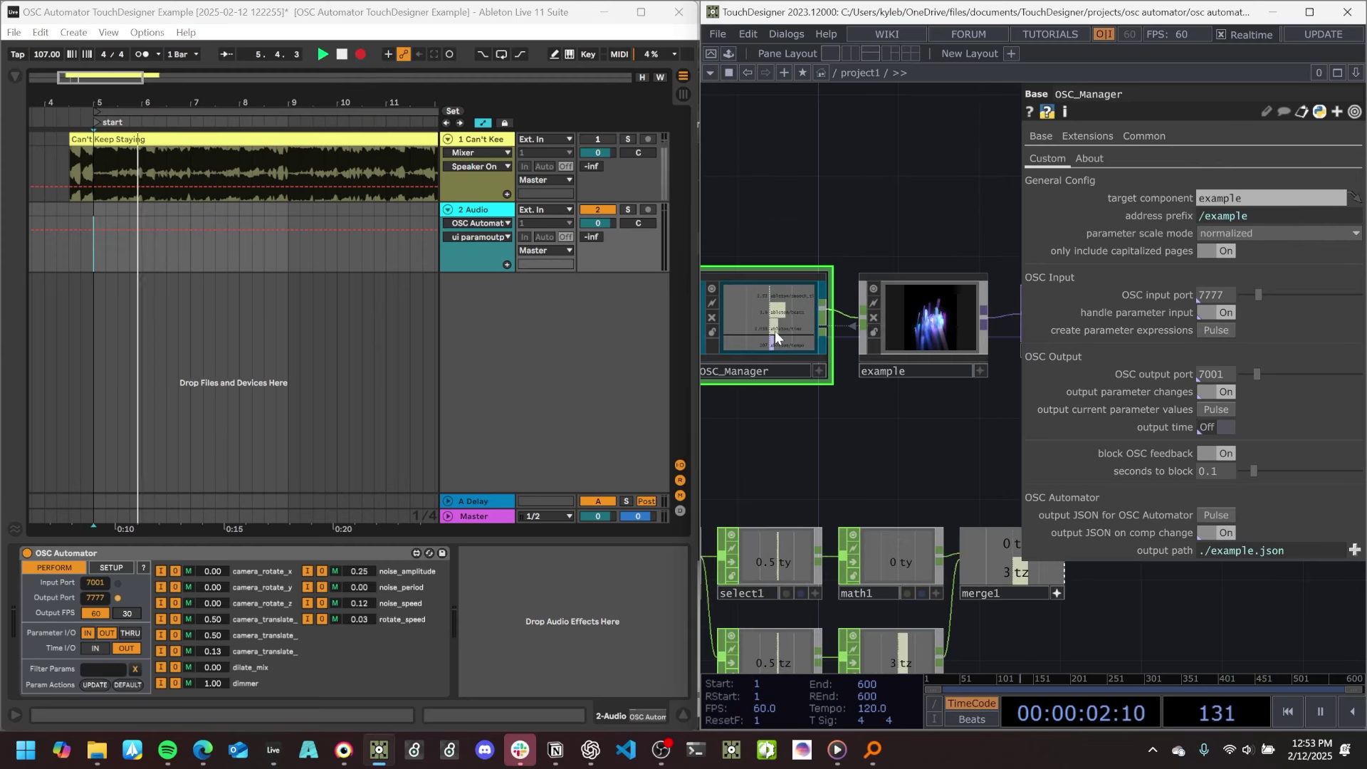
pyautogui.click(1216, 410)
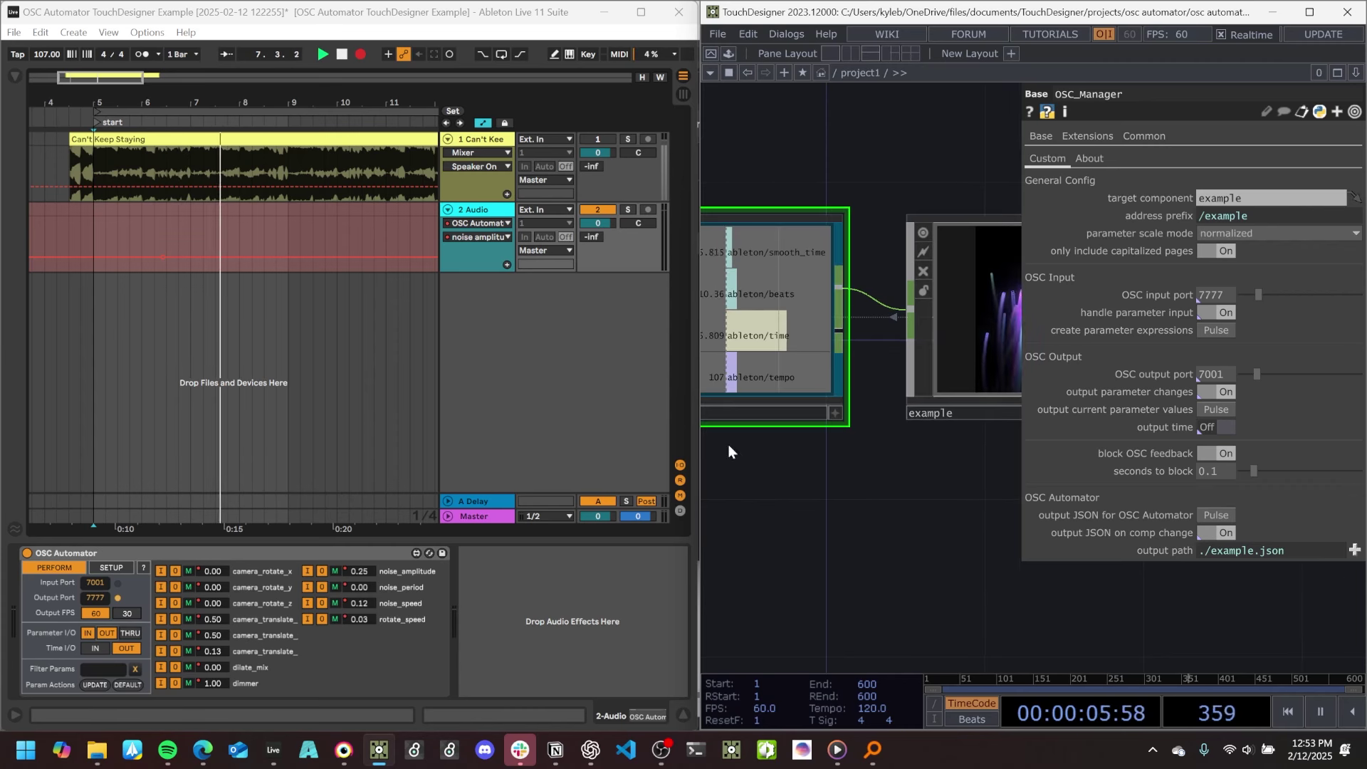
pyautogui.click(185, 357)
pyautogui.press('space')
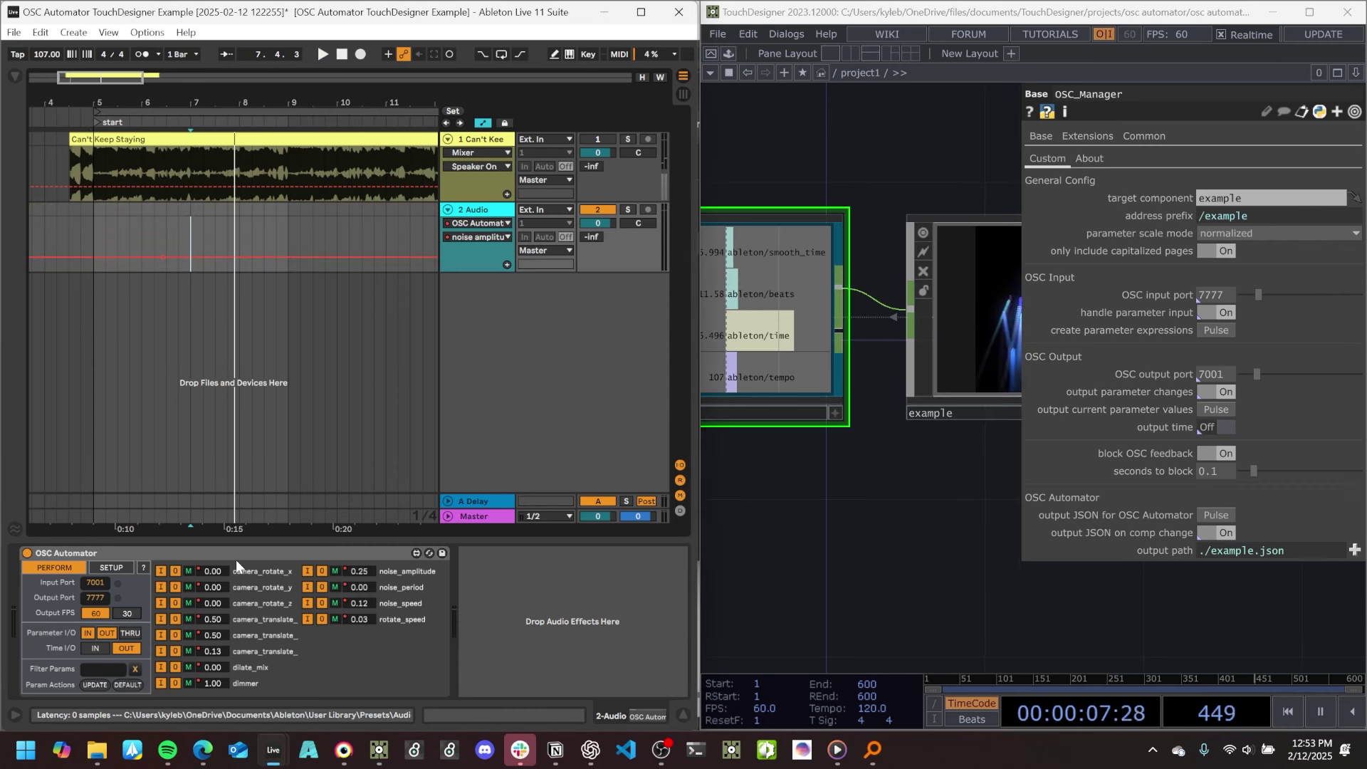
# Examine the recorded automation lanes of the camera, dilate mix, dimmer, noise and rotate speed parameters in Ableton Live's OSC Automator.
pyautogui.click(214, 588)
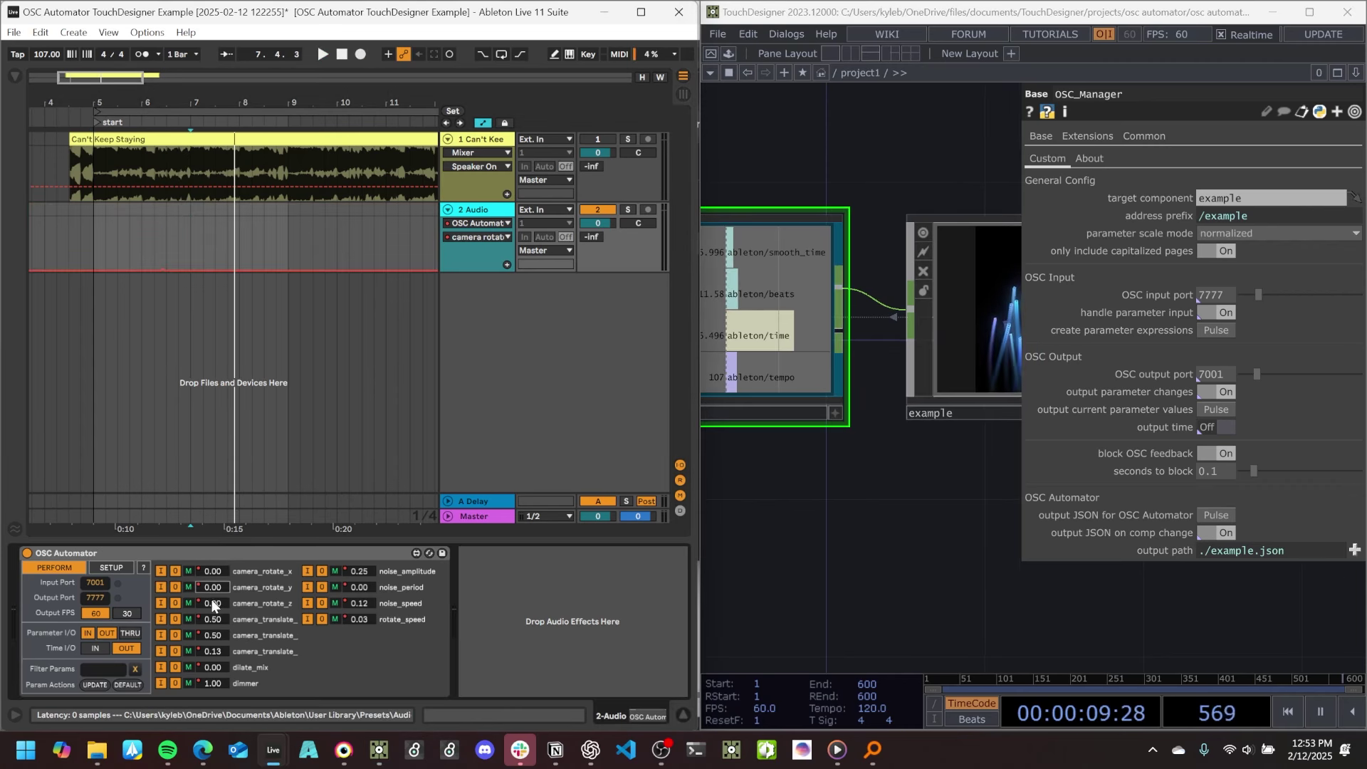
pyautogui.click(215, 633)
pyautogui.click(212, 652)
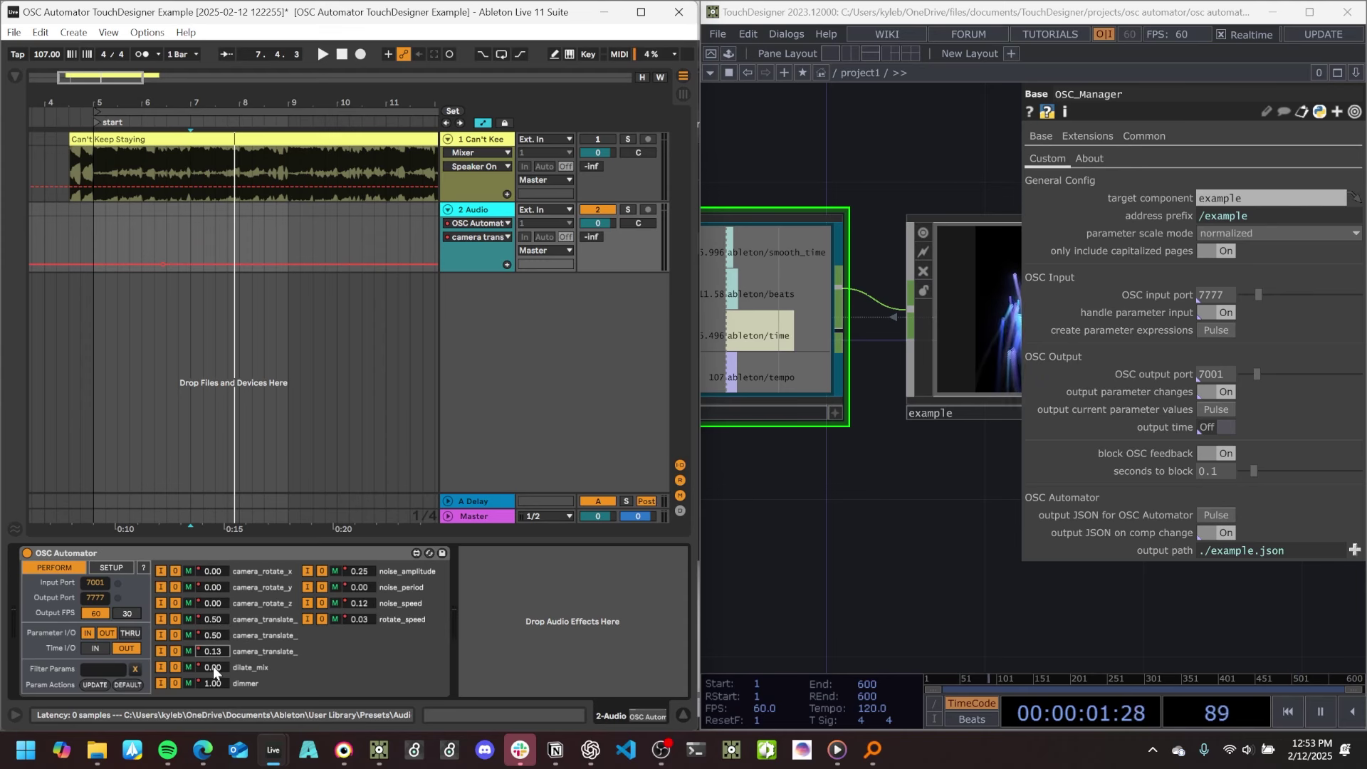
pyautogui.click(212, 665)
pyautogui.click(209, 683)
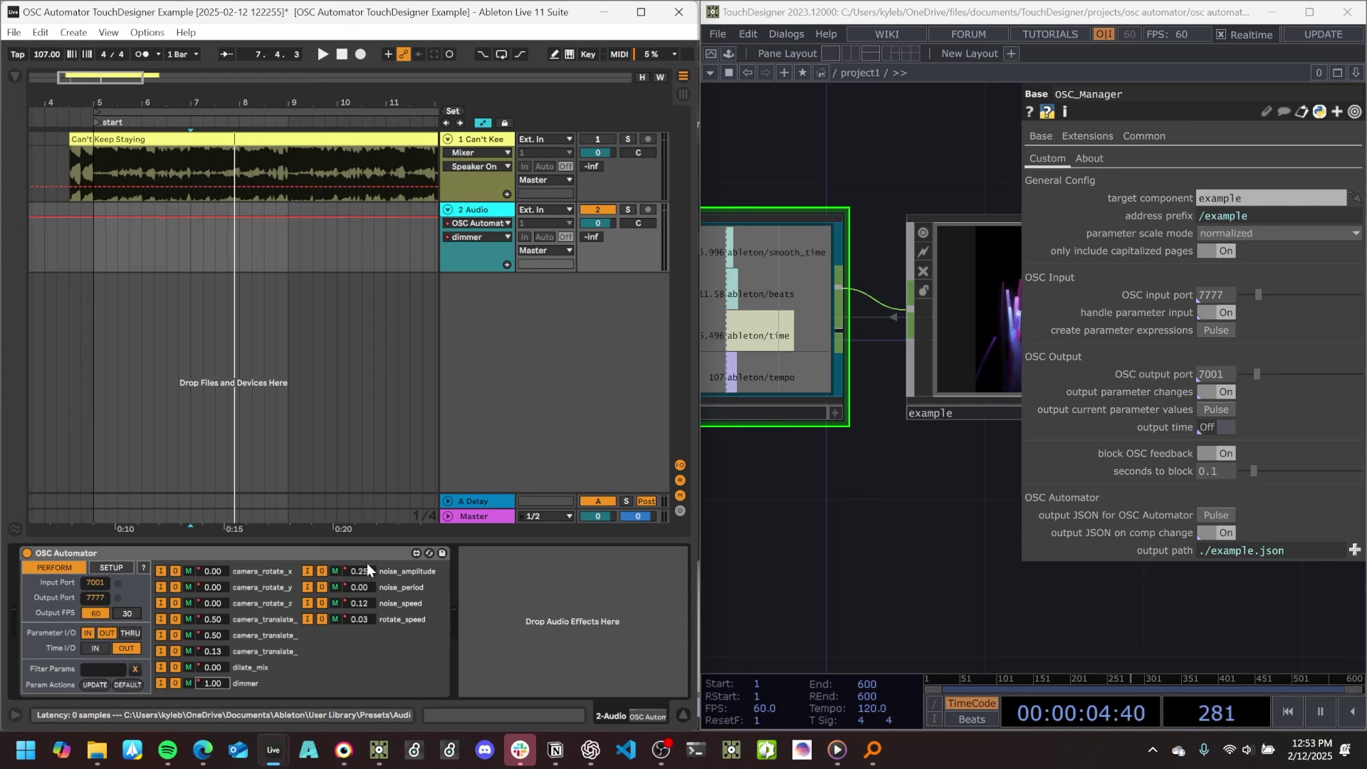
pyautogui.click(359, 587)
pyautogui.click(359, 603)
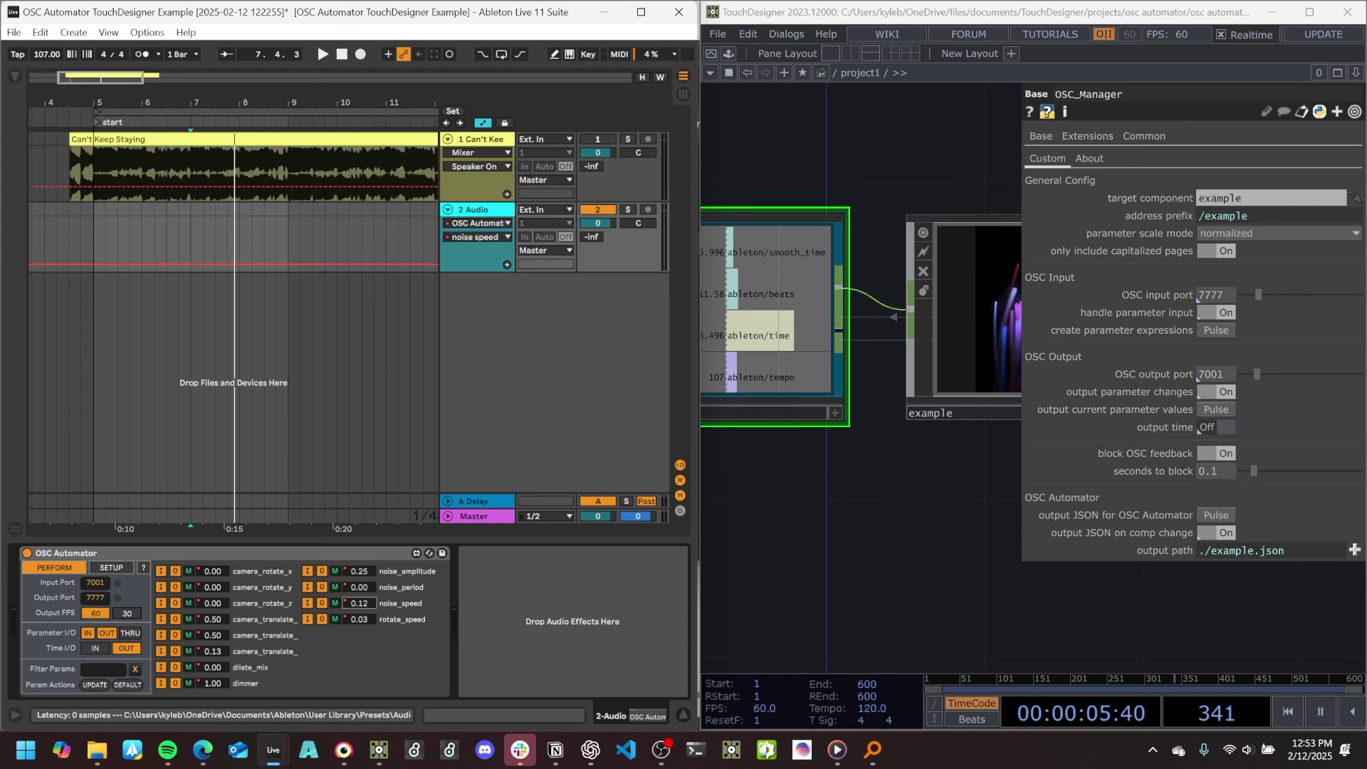
pyautogui.click(356, 621)
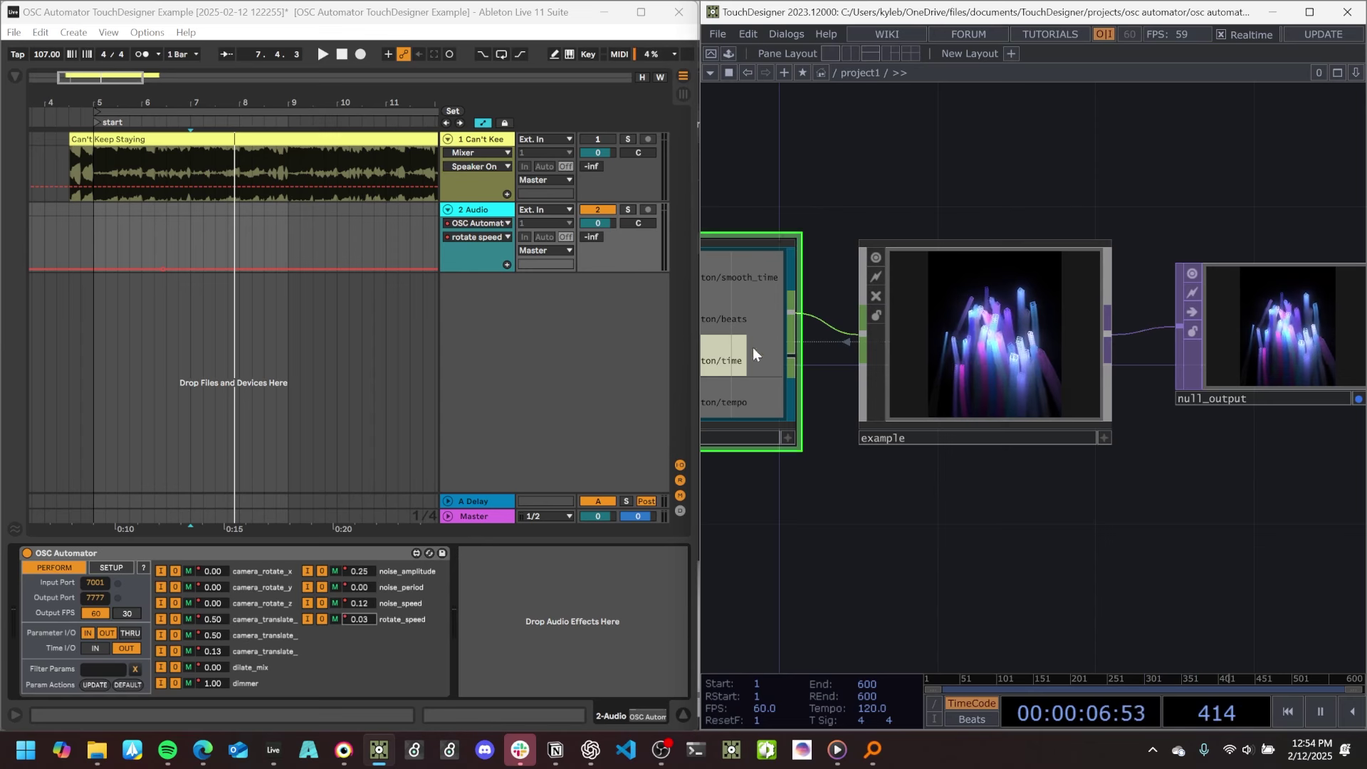
pyautogui.moveTo(1108, 610); pyautogui.dragTo(1053, 579)
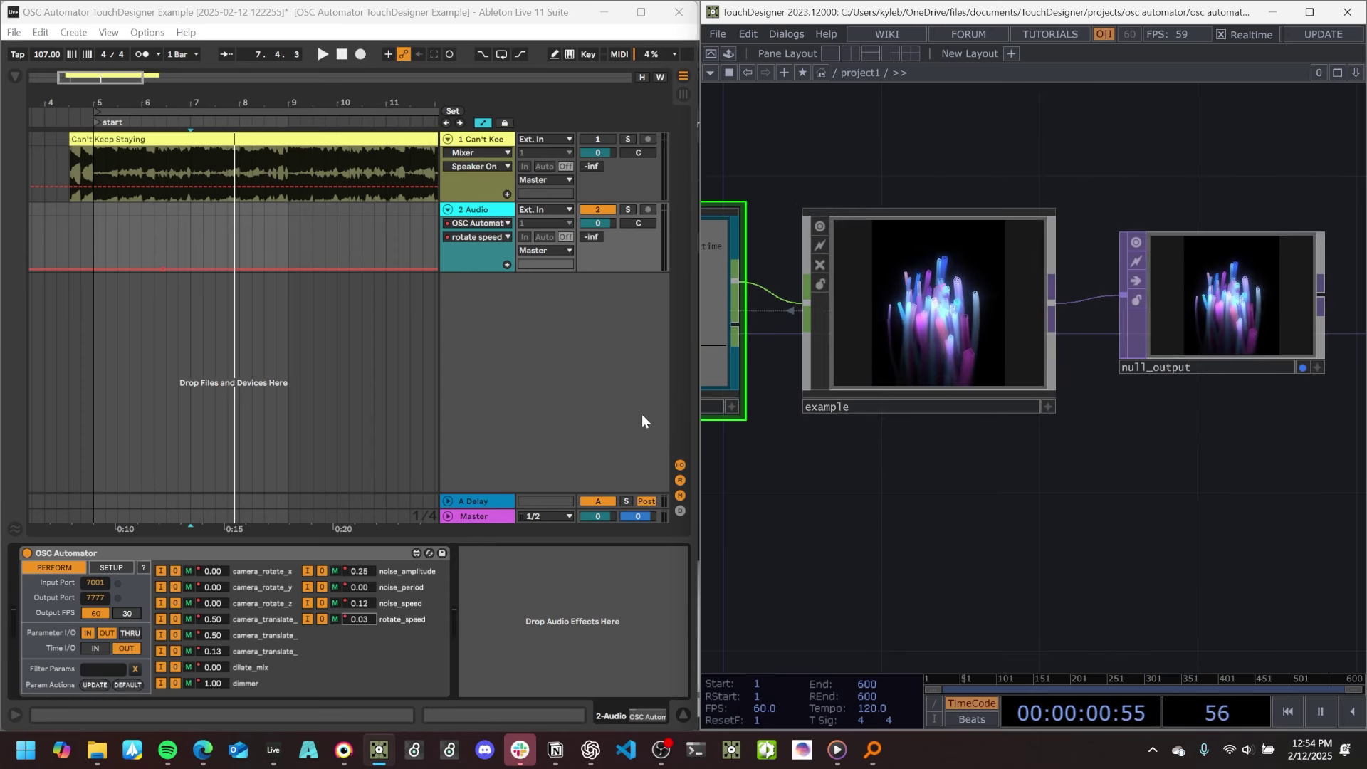
pyautogui.moveTo(1080, 507); pyautogui.dragTo(1060, 529)
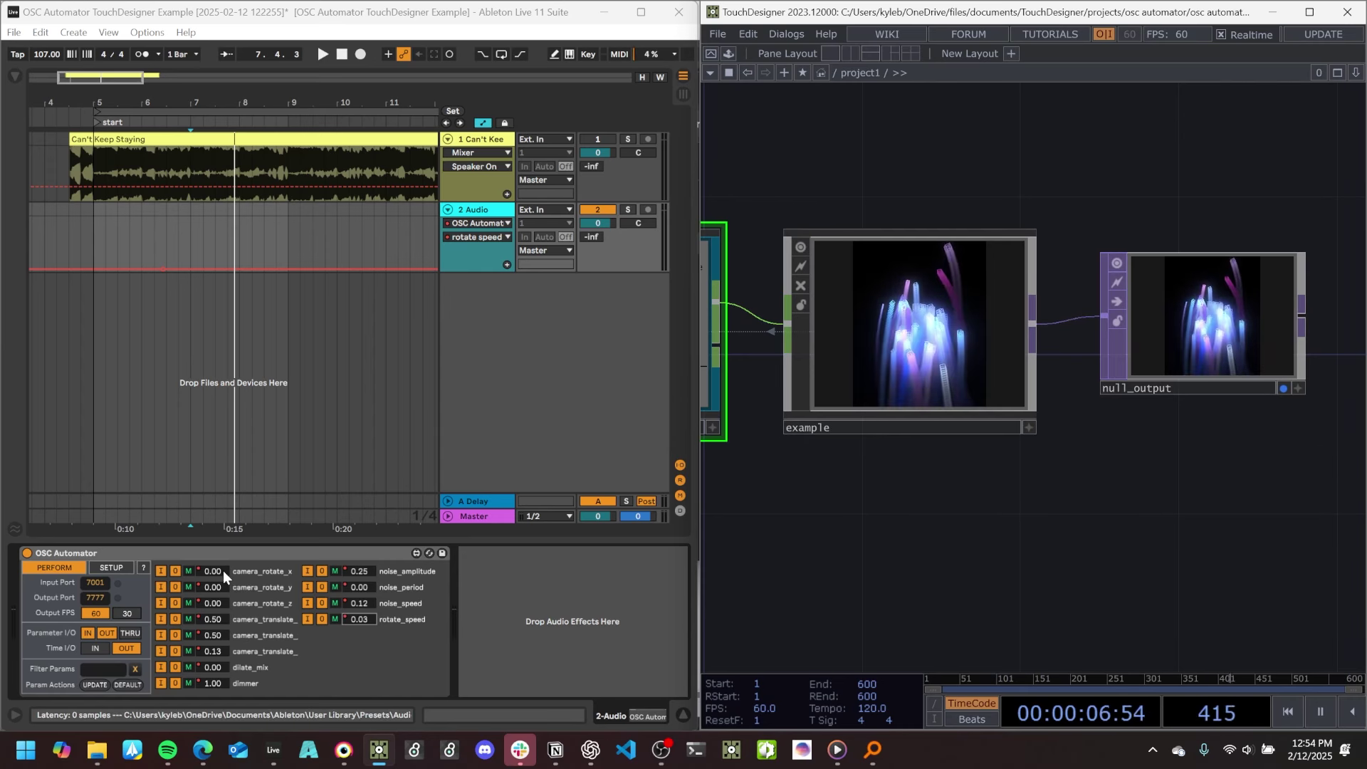
pyautogui.click(359, 587)
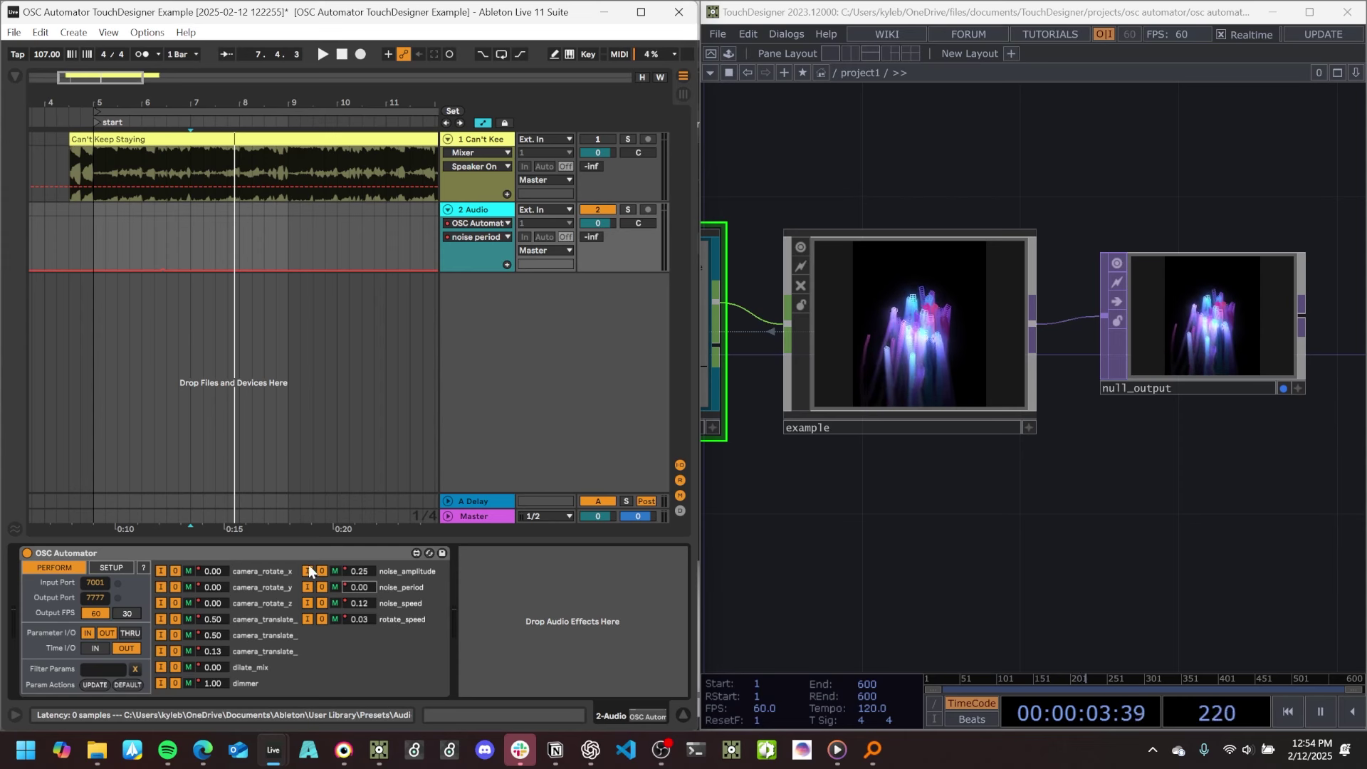
pyautogui.click(361, 618)
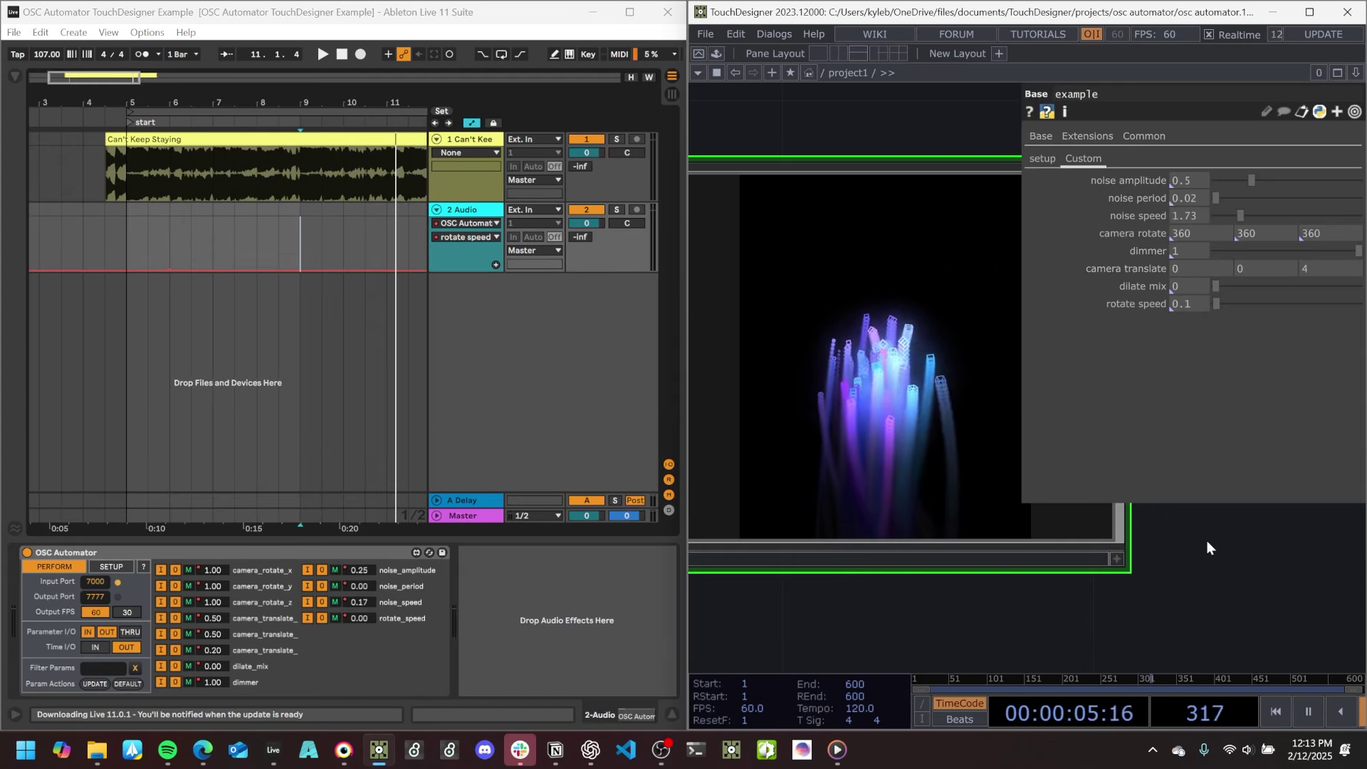
# Hide the example component's parameters in TouchDesigner, turn the network pane into a viewer of the rendered output, and narrow the window.
pyautogui.press('p')
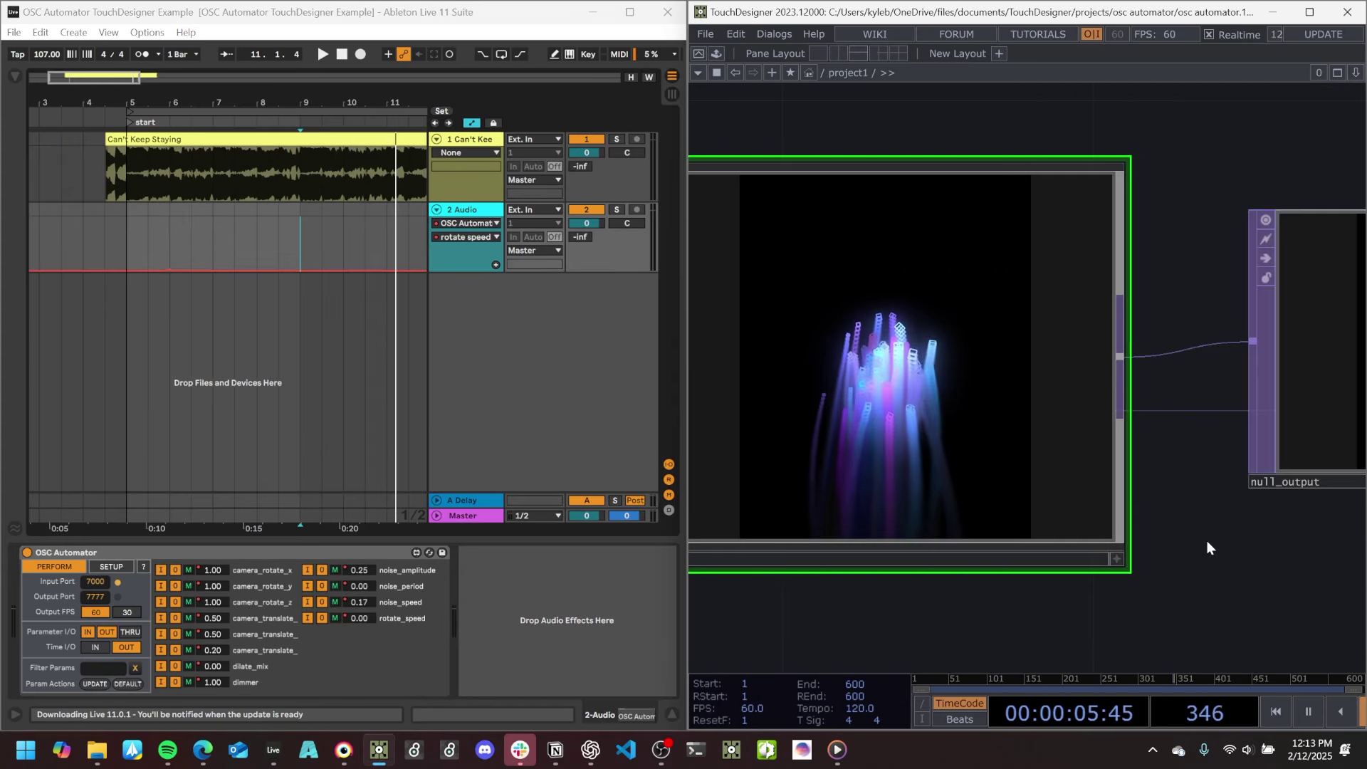
pyautogui.scroll(-3, 1211, 541)
pyautogui.moveTo(1197, 578); pyautogui.dragTo(1066, 567)
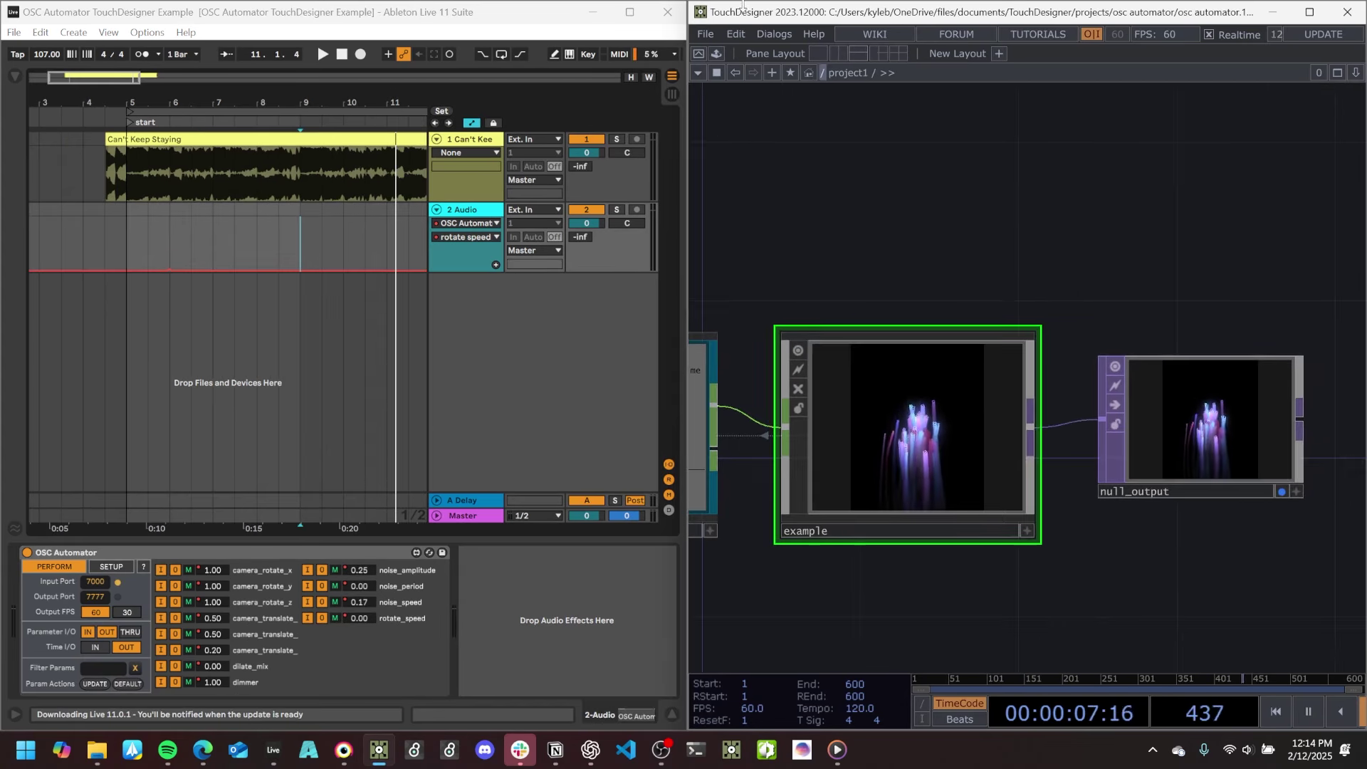
pyautogui.click(699, 72)
pyautogui.click(722, 137)
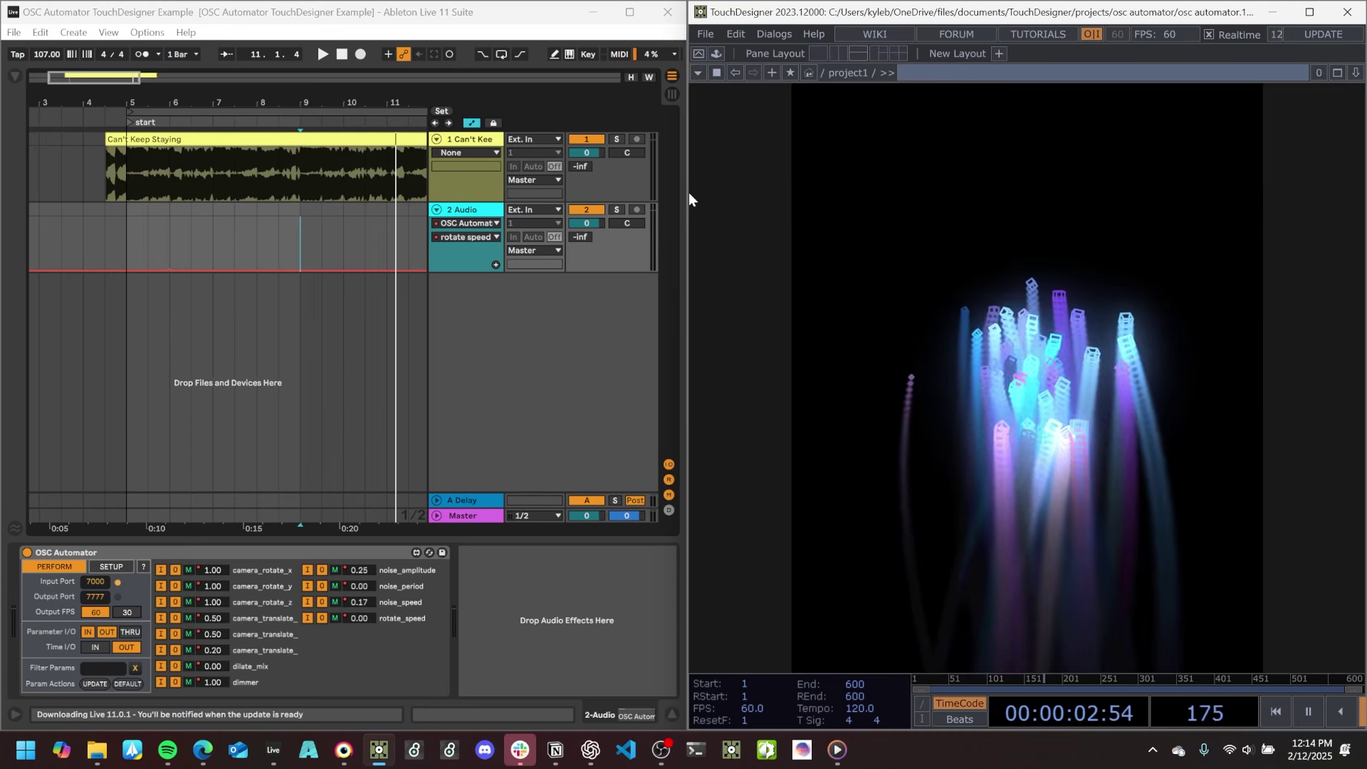
pyautogui.moveTo(690, 192); pyautogui.dragTo(807, 201)
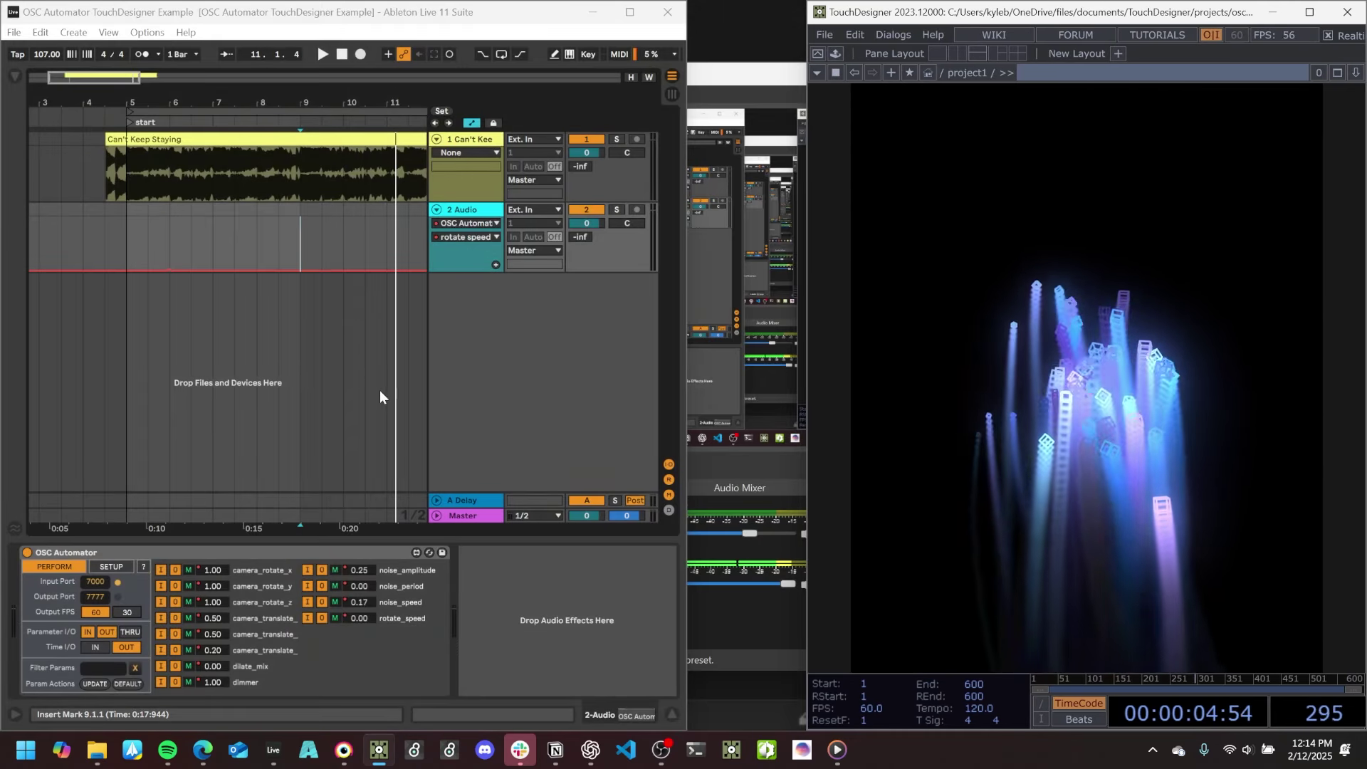
# Select the loop range from 5.1.1 to 13.1.1 in Ableton Live and play its opening.
pyautogui.click(181, 111)
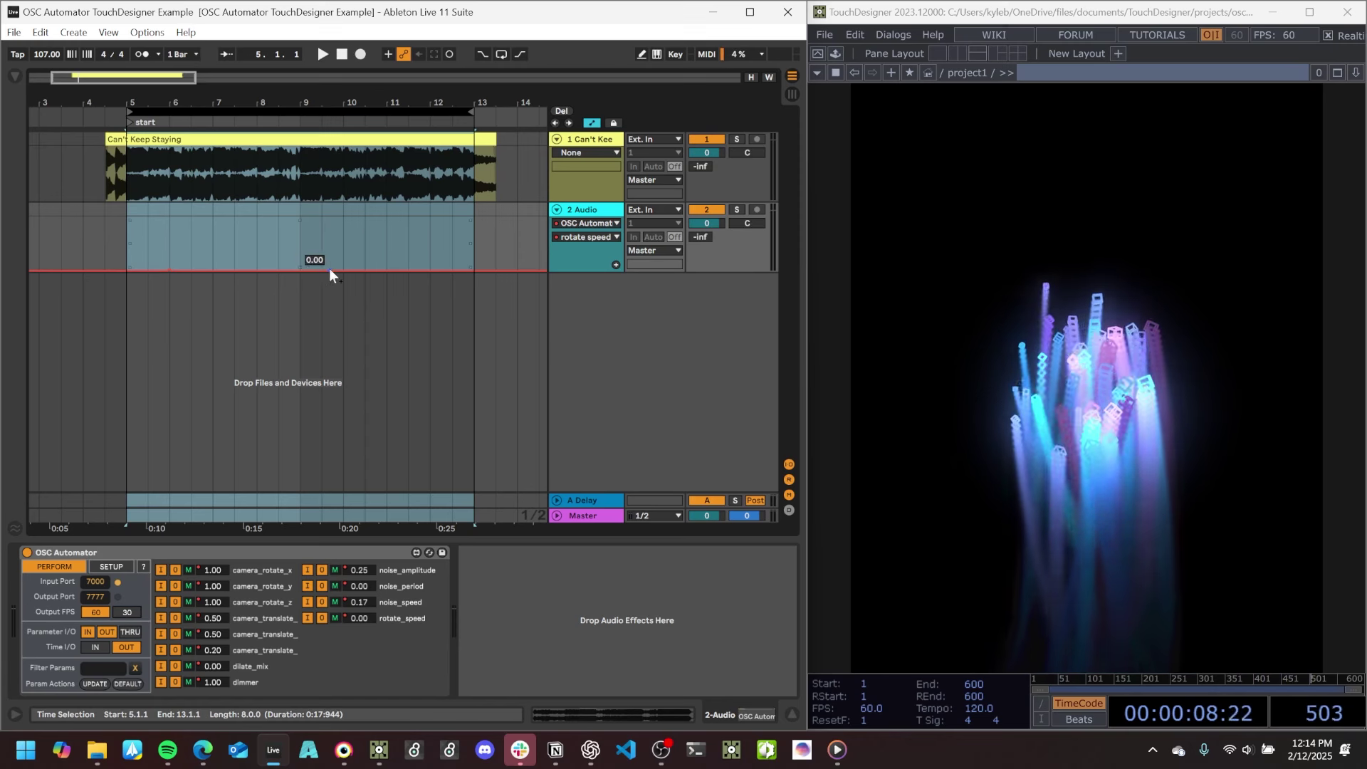
pyautogui.press('space')
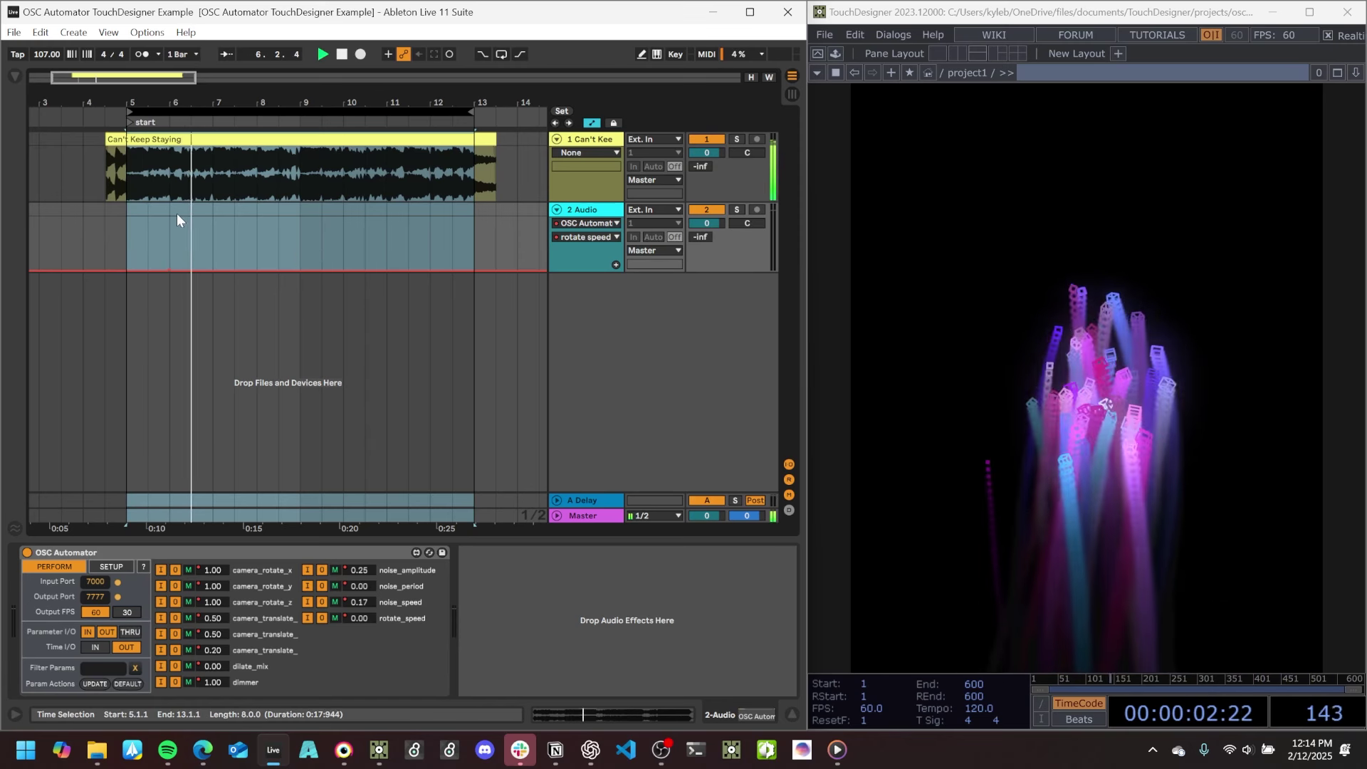
pyautogui.press('space')
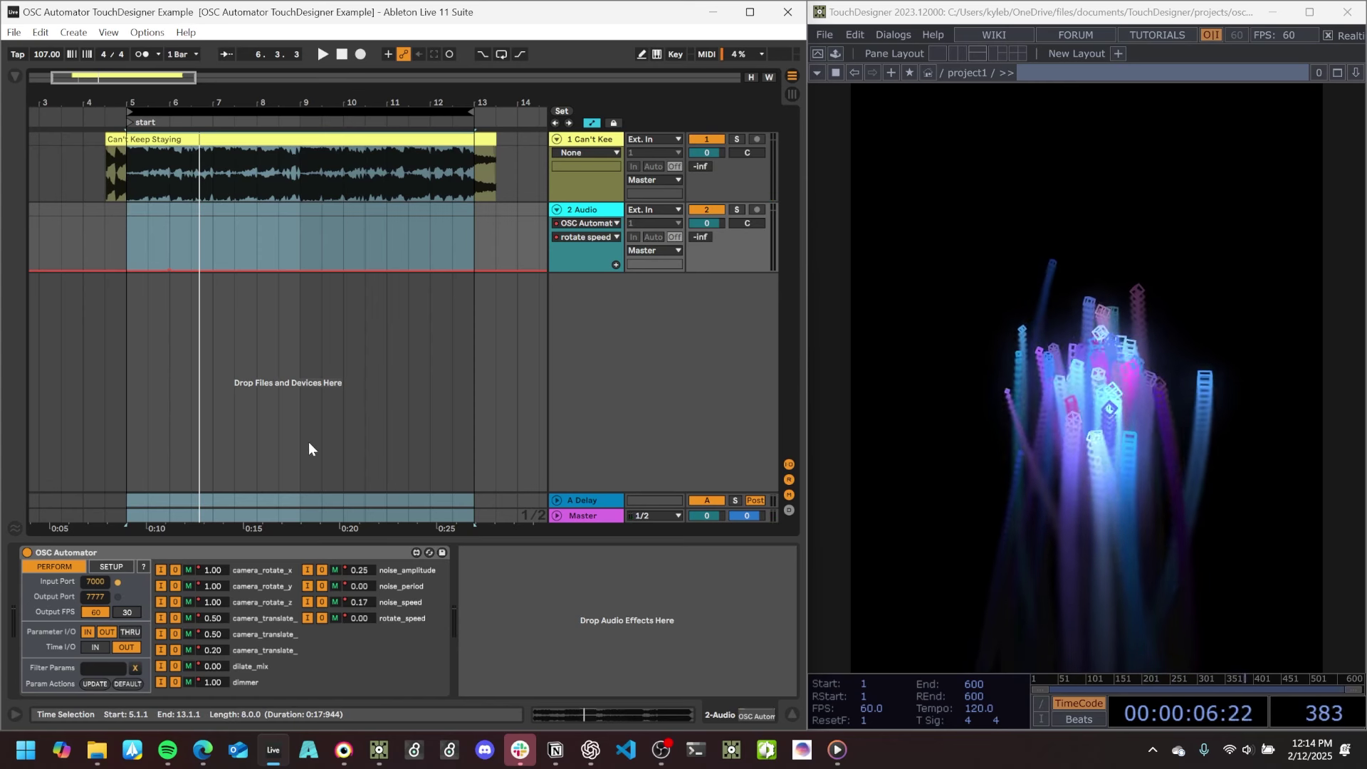
# Show the camera_rotate_y automation lane and add breakpoints one bar apart from 5.3 to 8.3.
pyautogui.click(209, 586)
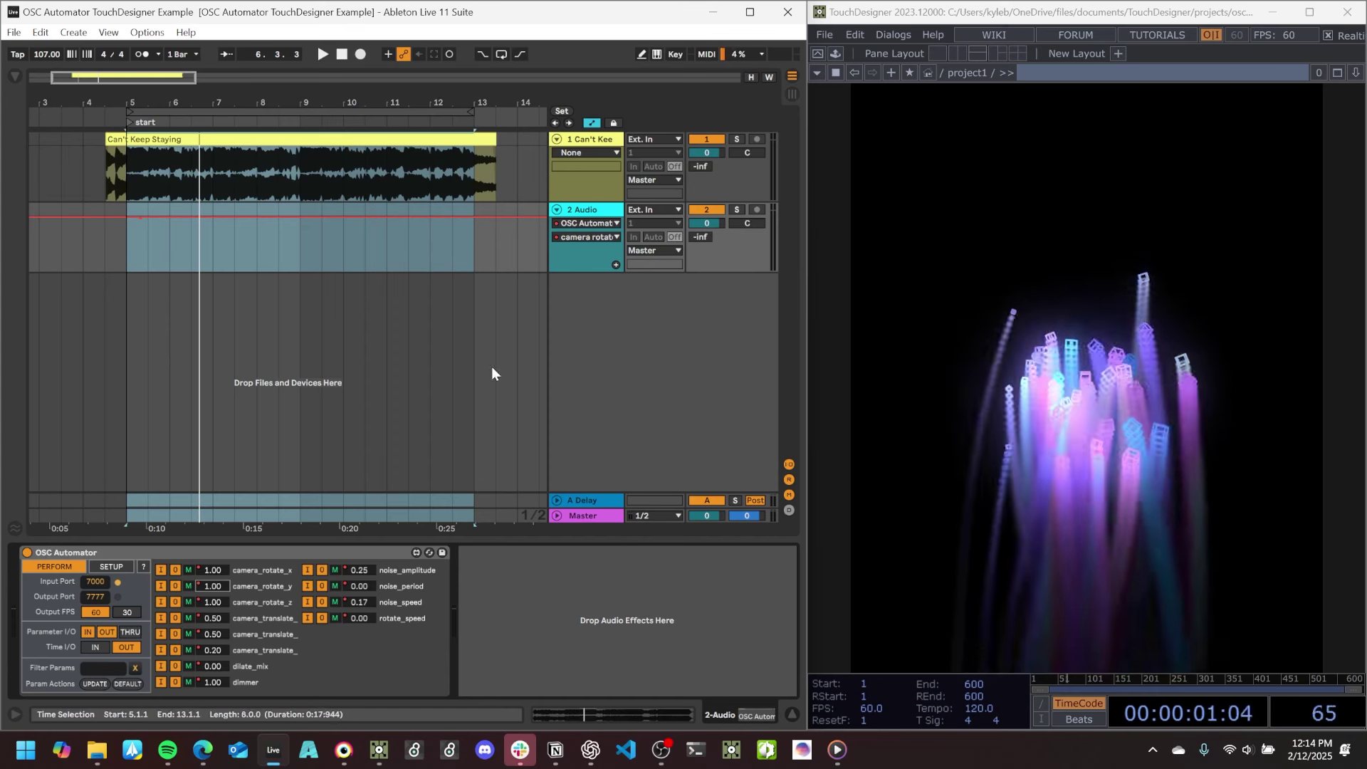
pyautogui.moveTo(156, 102); pyautogui.dragTo(211, 160)
pyautogui.click(209, 225)
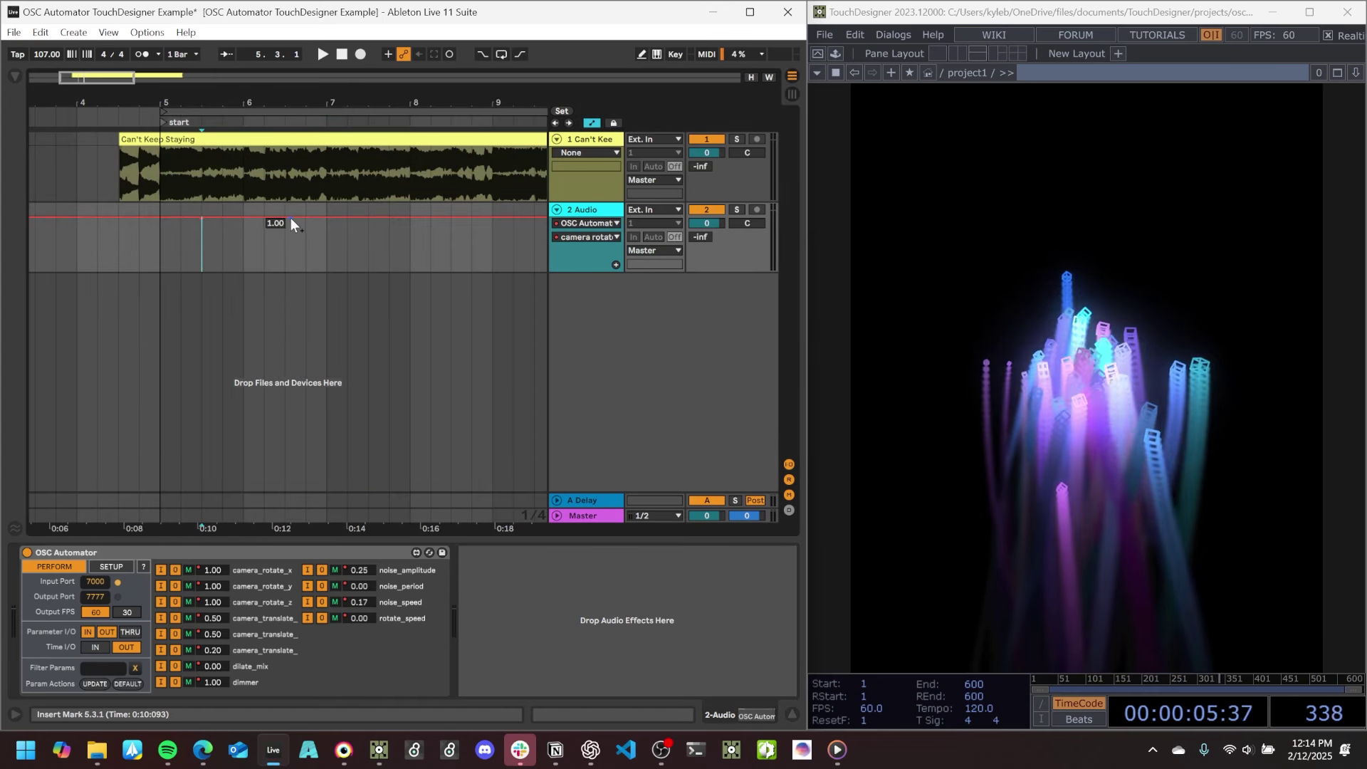
pyautogui.click(371, 217)
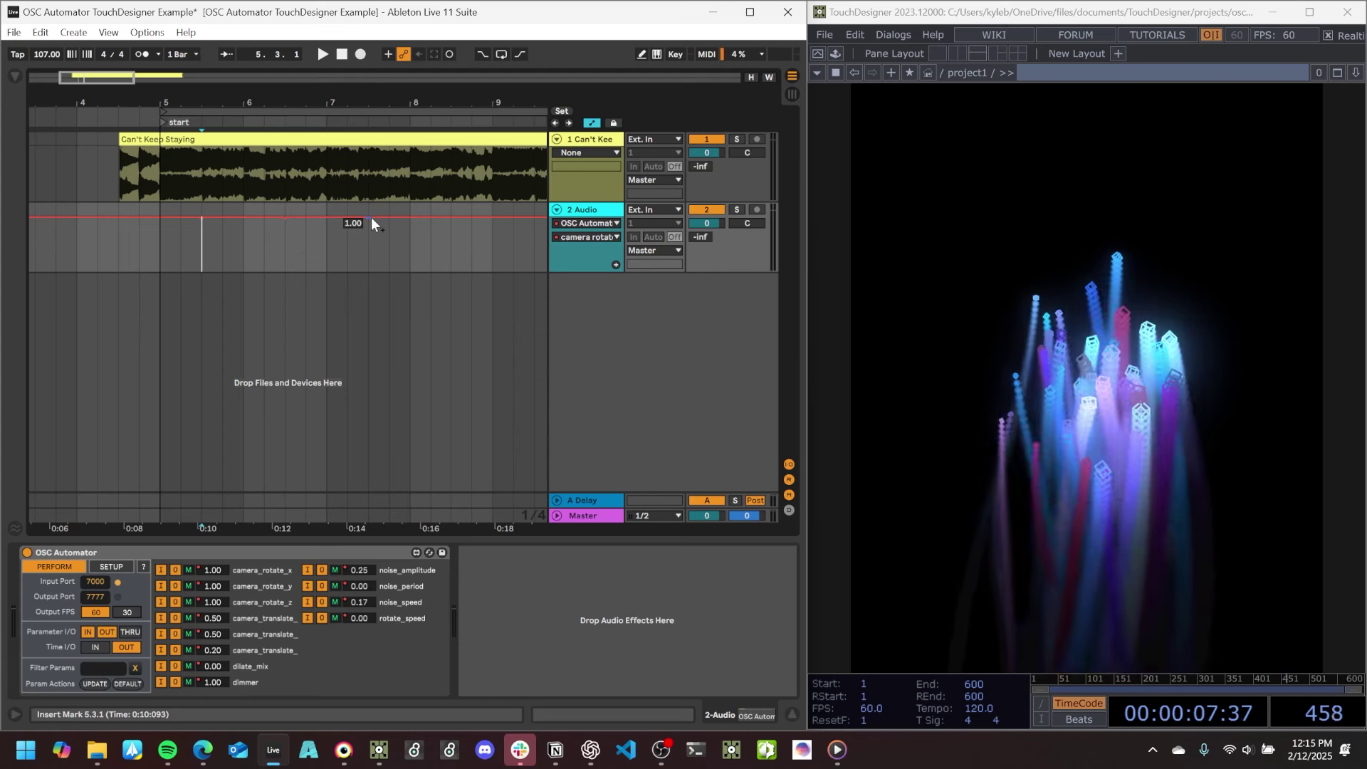
pyautogui.click(451, 218)
pyautogui.moveTo(454, 107); pyautogui.dragTo(452, 99)
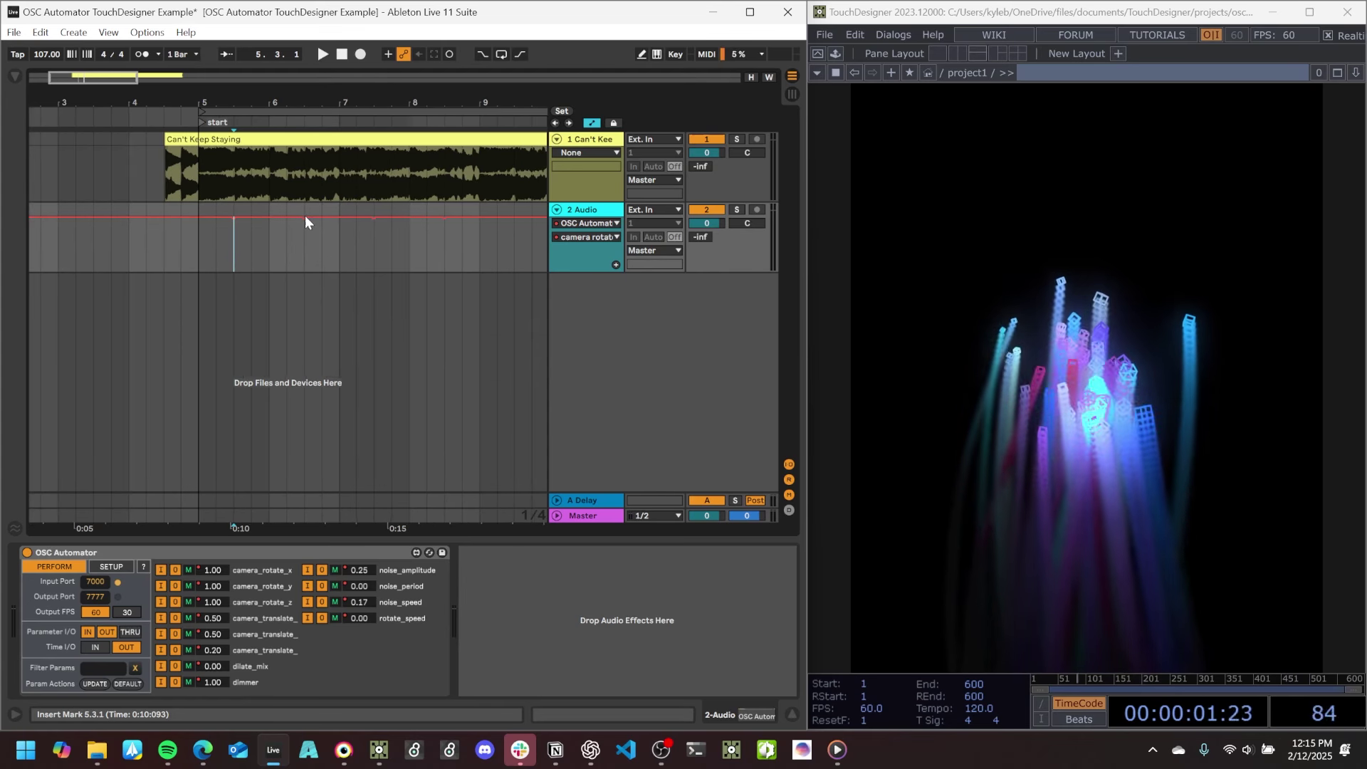
# Lower the camera_rotate_y breakpoints at 6.3 and 8.3 to the minimum and play back the zigzag automation.
pyautogui.moveTo(304, 217); pyautogui.dragTo(304, 270)
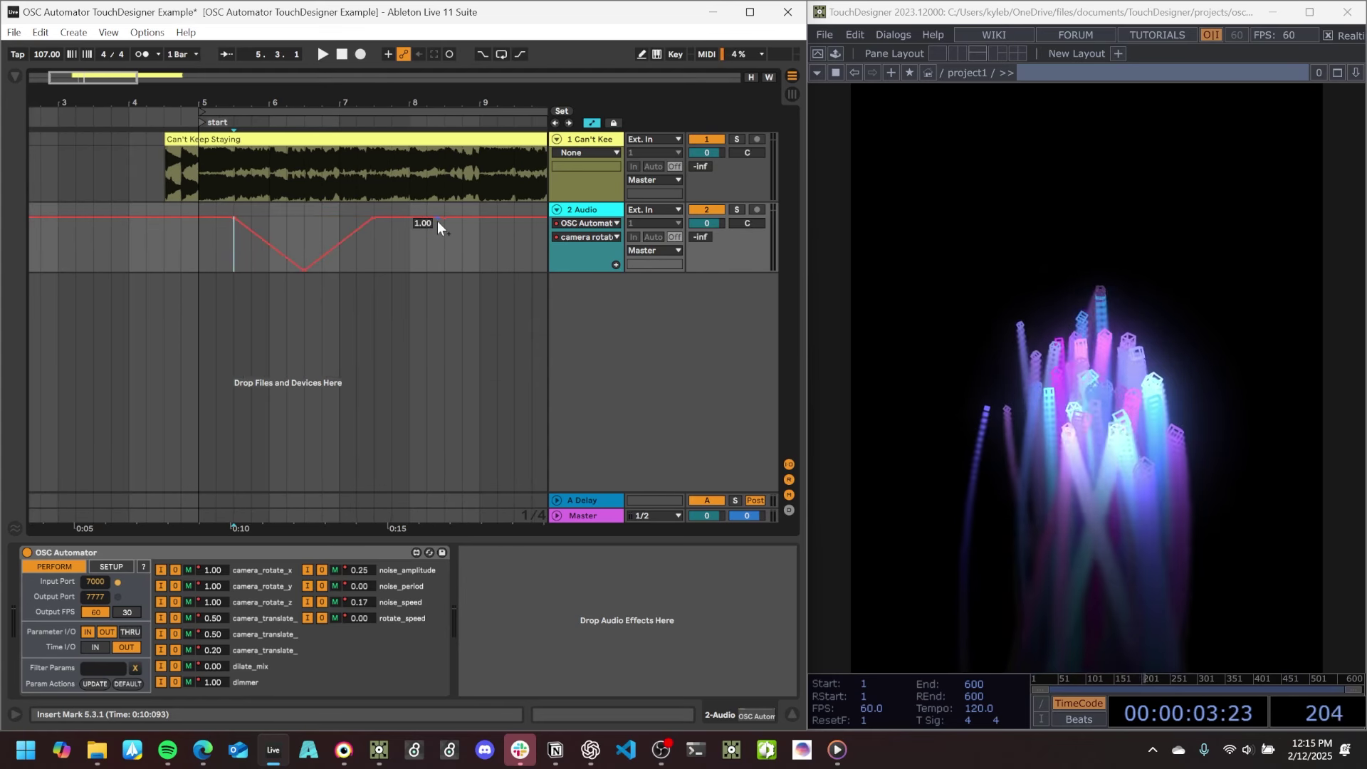
pyautogui.moveTo(446, 217); pyautogui.dragTo(446, 271)
pyautogui.press('space')
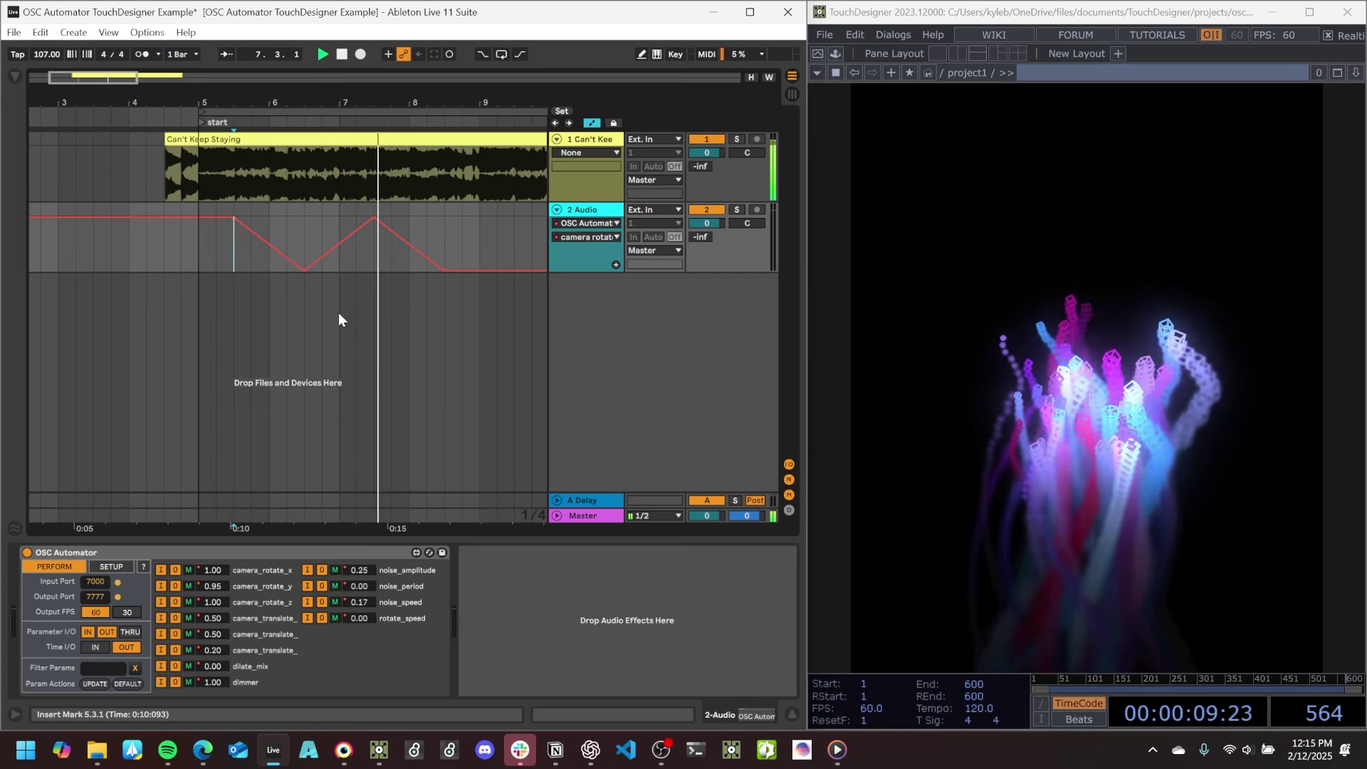
pyautogui.press('space')
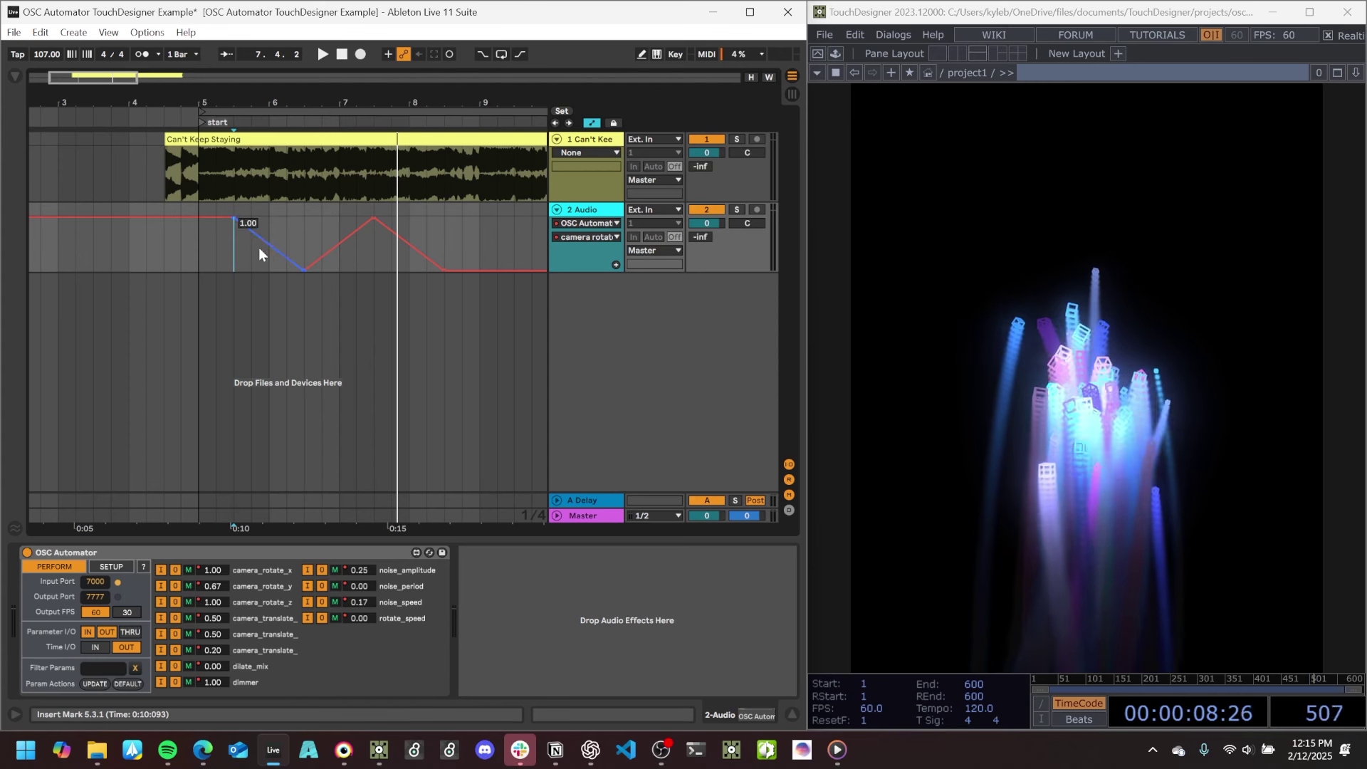
# Bend the first falling and first rising camera_rotate_y segments into steep-starting curves and play back the result.
pyautogui.moveTo(260, 247); pyautogui.dragTo(260, 274)
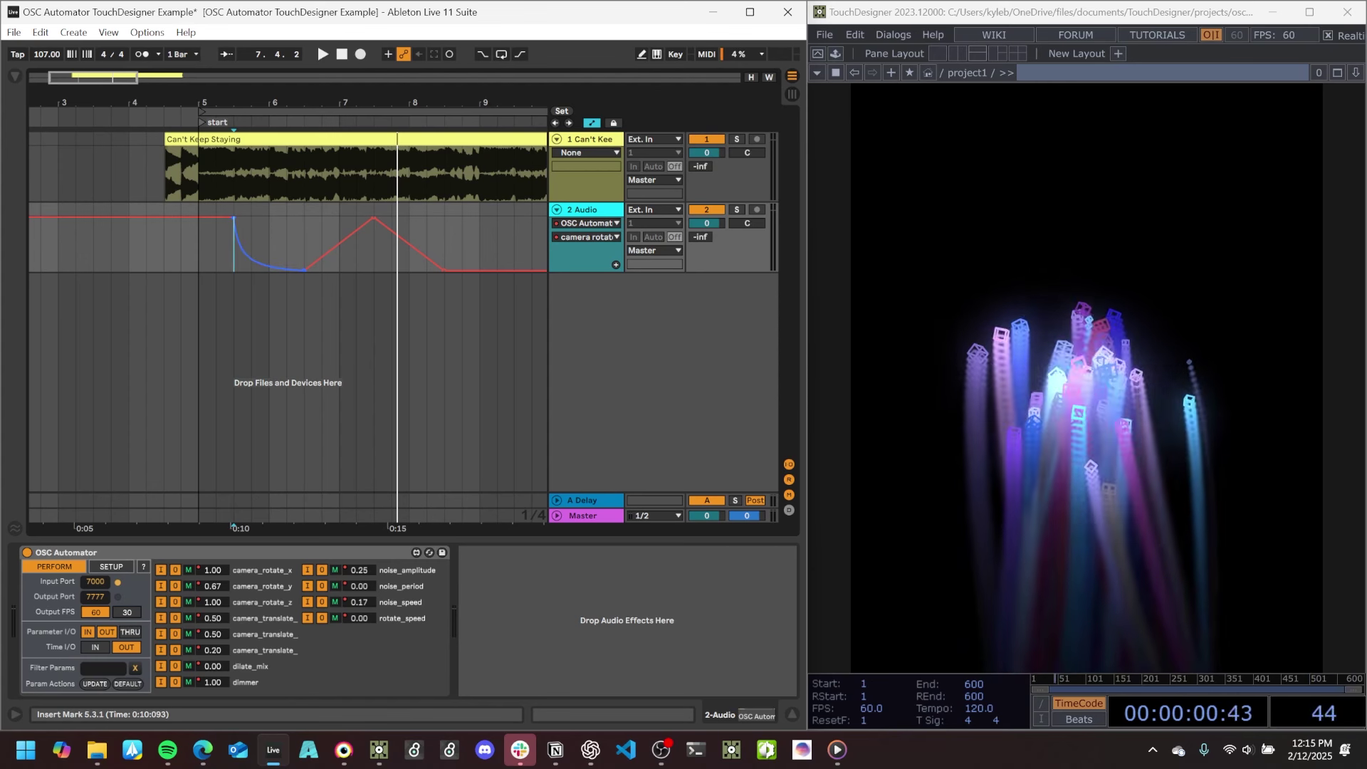
pyautogui.moveTo(339, 245); pyautogui.dragTo(339, 220)
pyautogui.press('space')
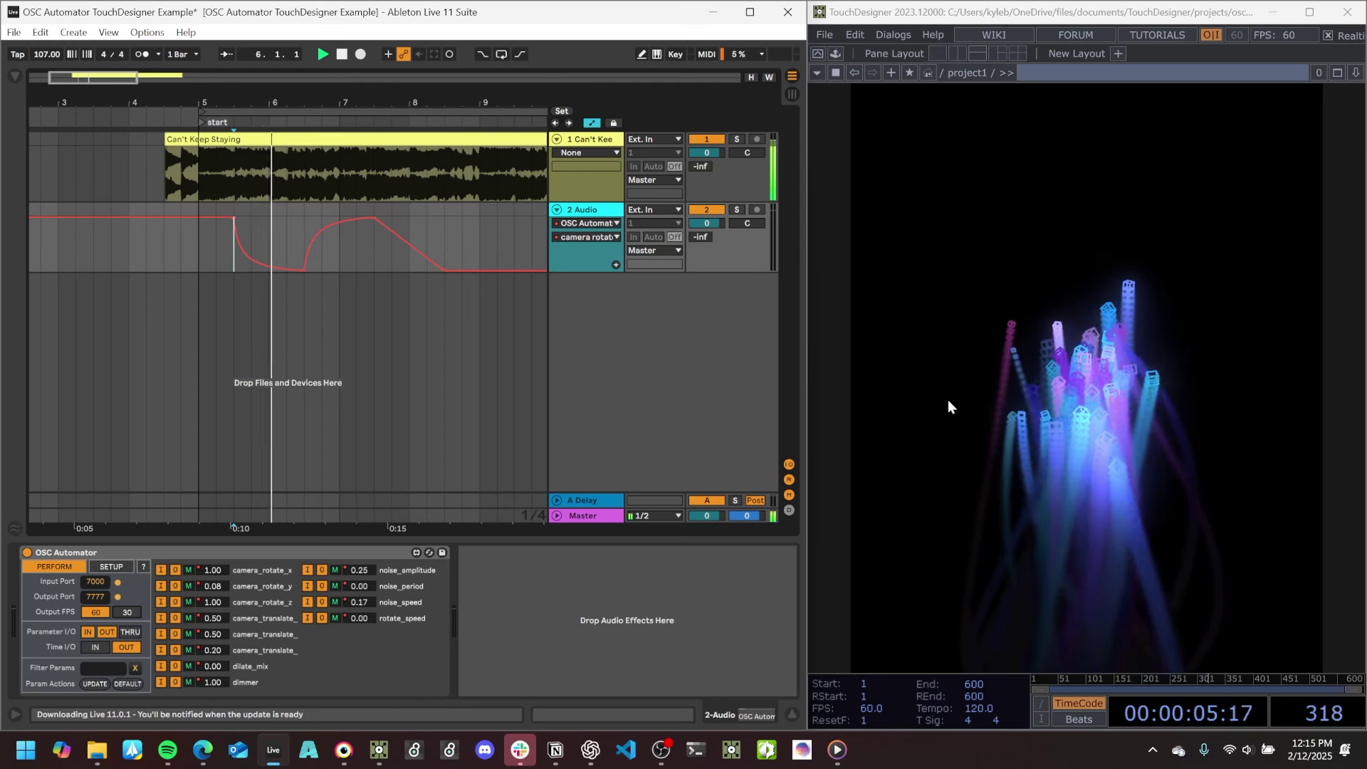
pyautogui.press('space')
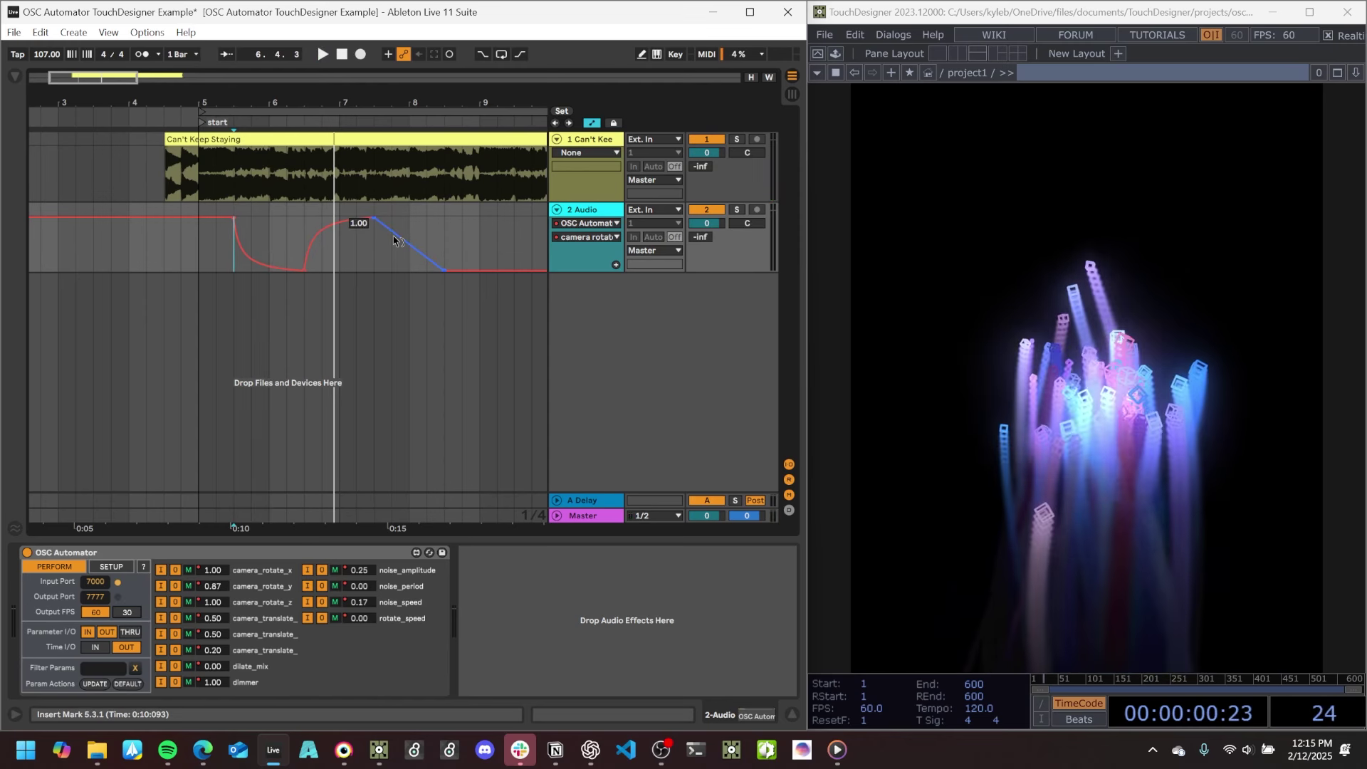
# Curve the falling segment after 7.3, and duplicate the camera_rotate_y automation from 5.3.1 to 7.3.1 three times.
pyautogui.moveTo(396, 238); pyautogui.dragTo(235, 271)
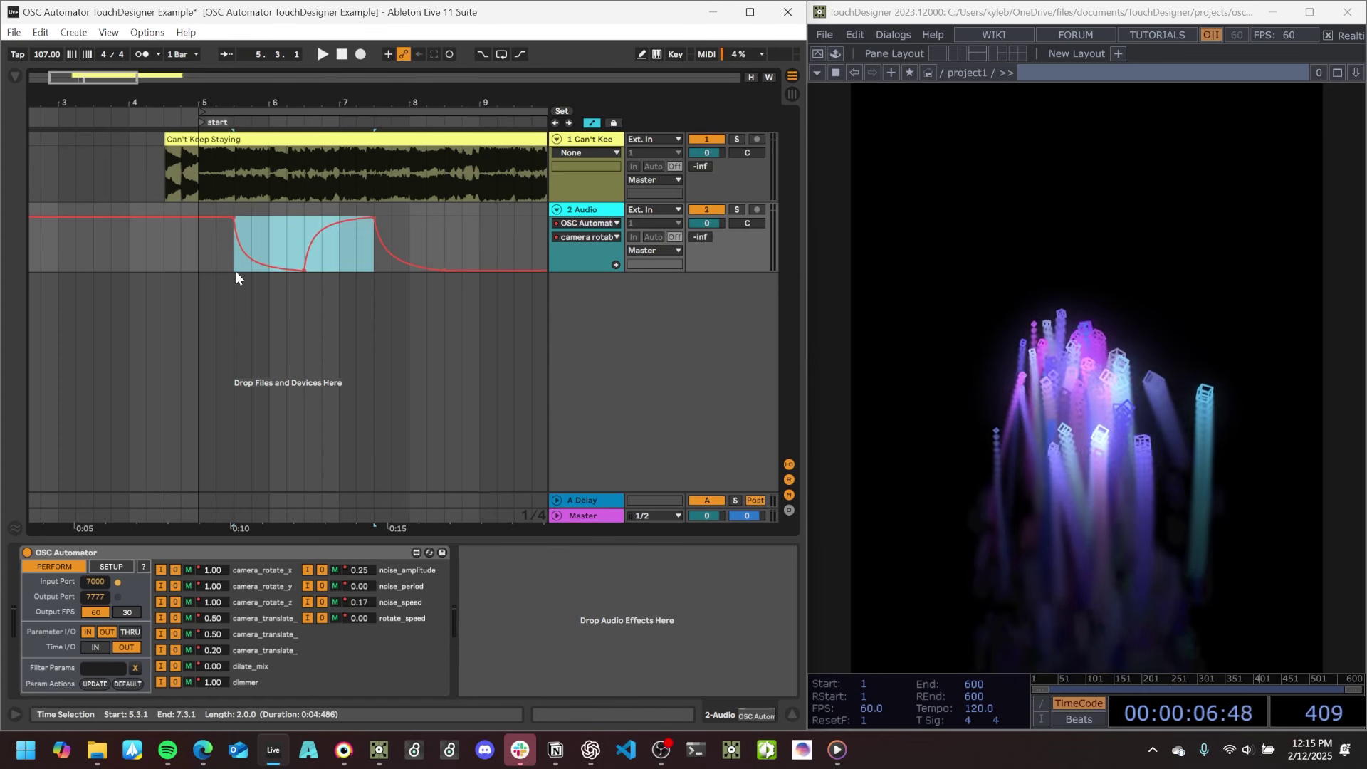
pyautogui.press('-')
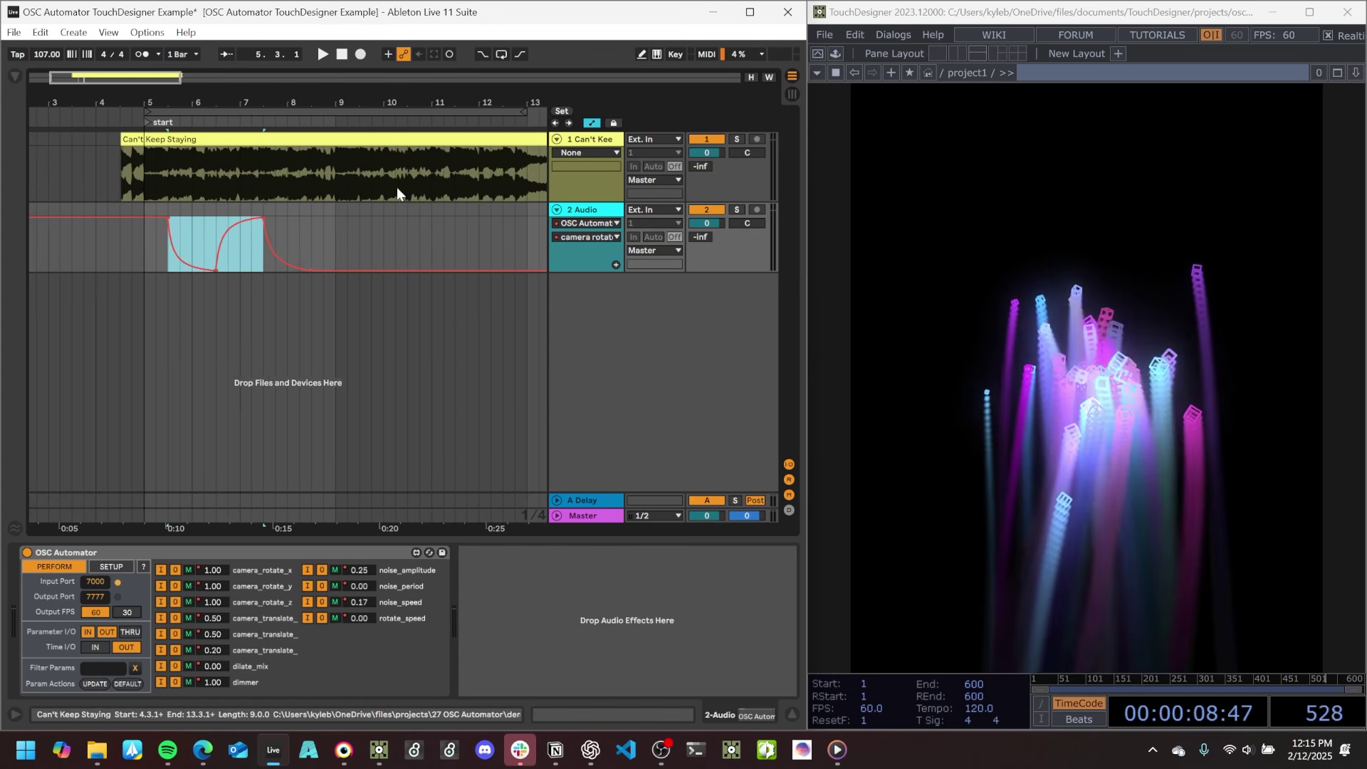
pyautogui.hotkey('ctrl', 'd')
pyautogui.hotkey('ctrl', 'd')
pyautogui.hotkey('ctrl', 'd')
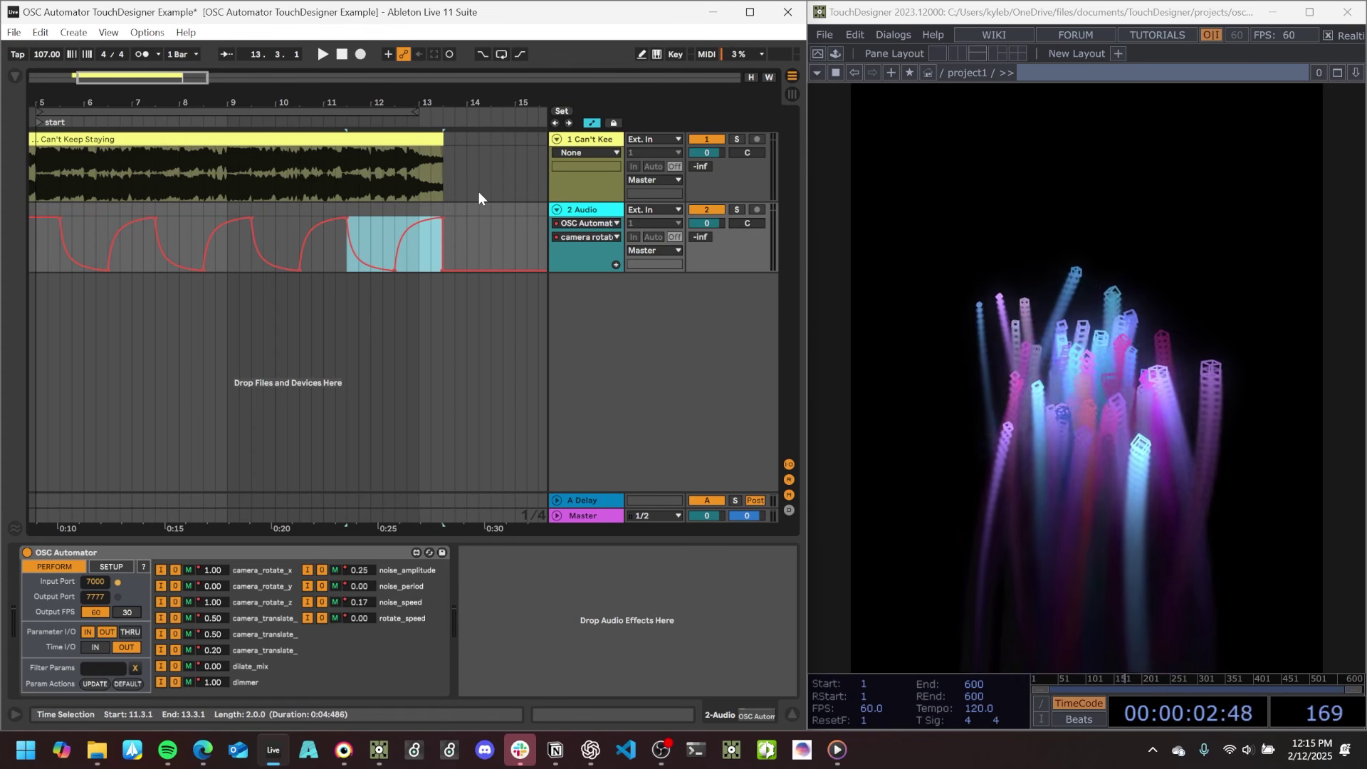
# Paste the curved camera_rotate_y pattern at 3.3.1 and select the loop range from 5.1.1 to 13.1.1.
pyautogui.moveTo(312, 257); pyautogui.dragTo(137, 254)
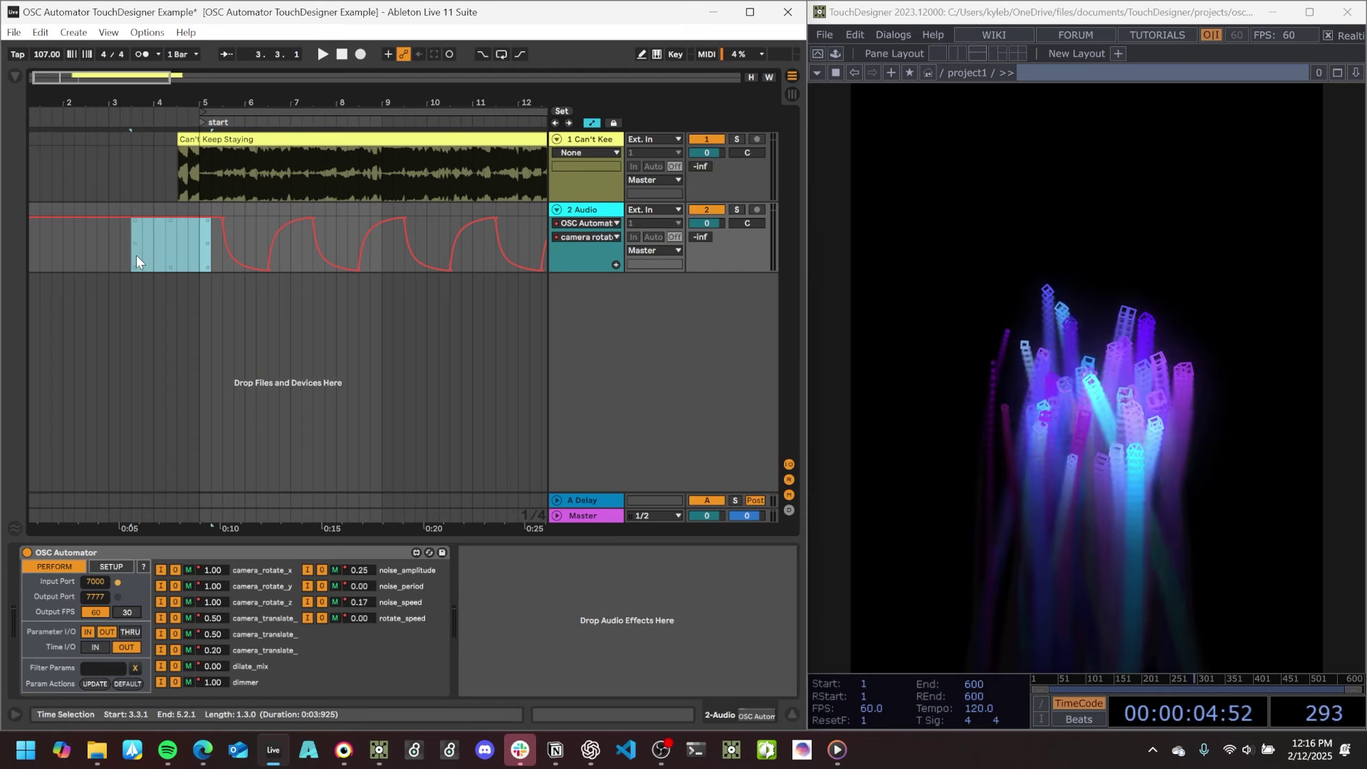
pyautogui.hotkey('ctrl', 'v')
pyautogui.click(299, 113)
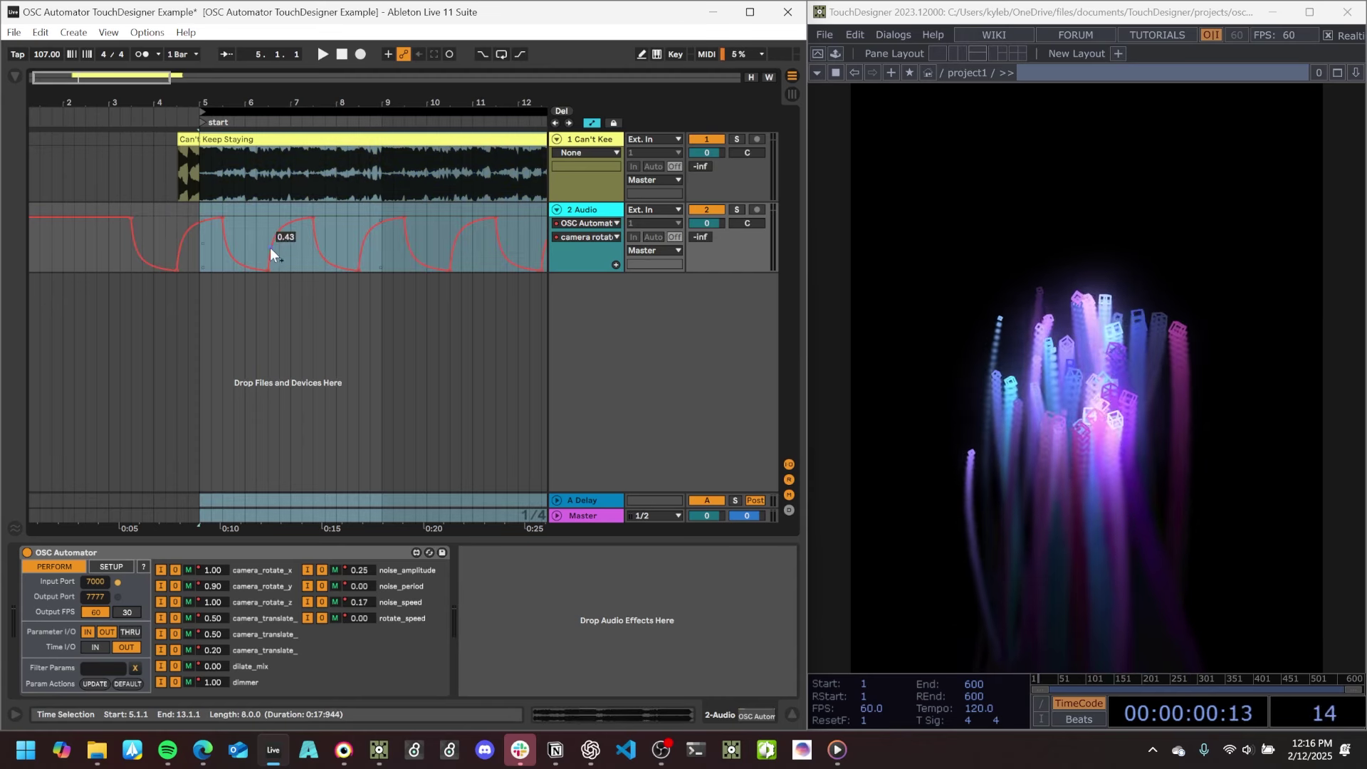
# Play back the looped camera_rotate_y automation and watch how it moves the TouchDesigner visual.
pyautogui.press('space')
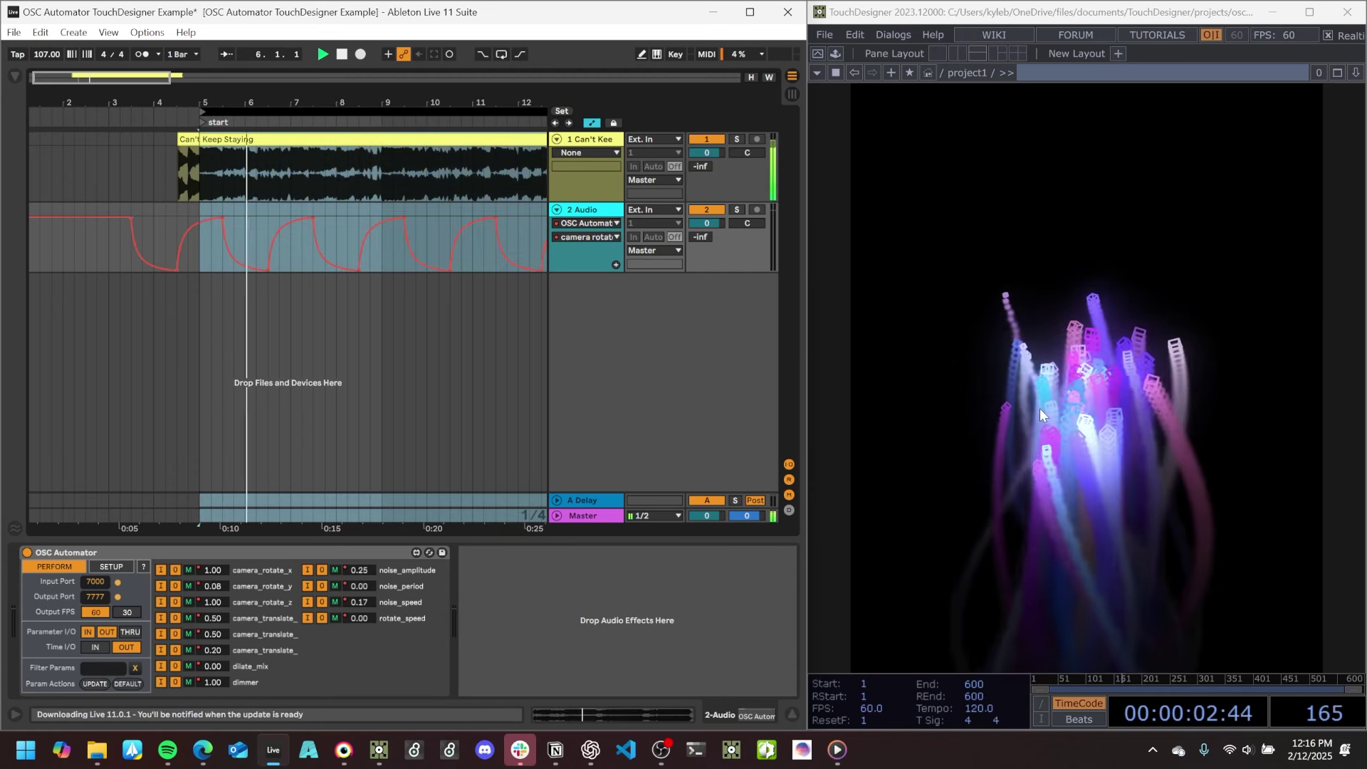
pyautogui.press('space')
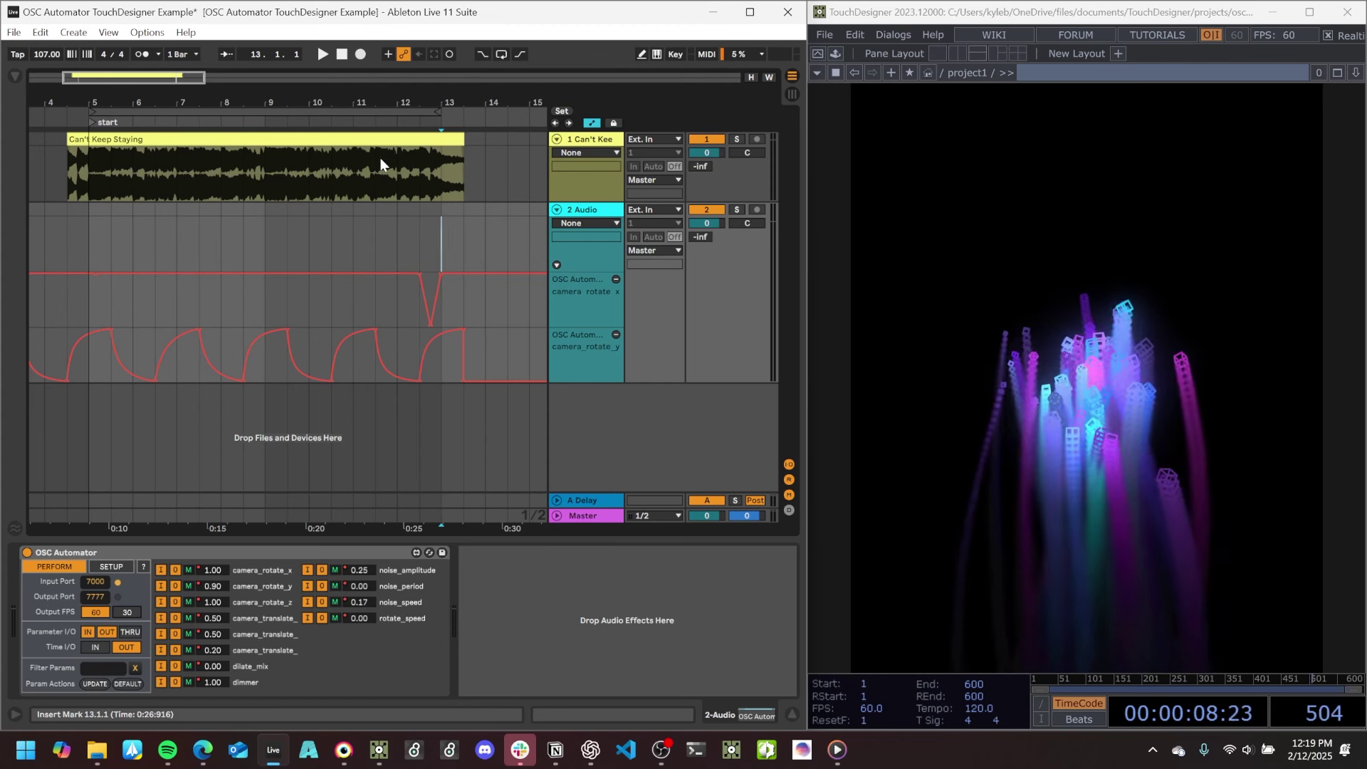
# Import the CCS C1 Drum and Synth MIDI files from File Explorer at 5.1.1 onto new tracks, and move both above the OSC Automator track.
pyautogui.click(90, 244)
pyautogui.hotkey('alt', 'Tab')
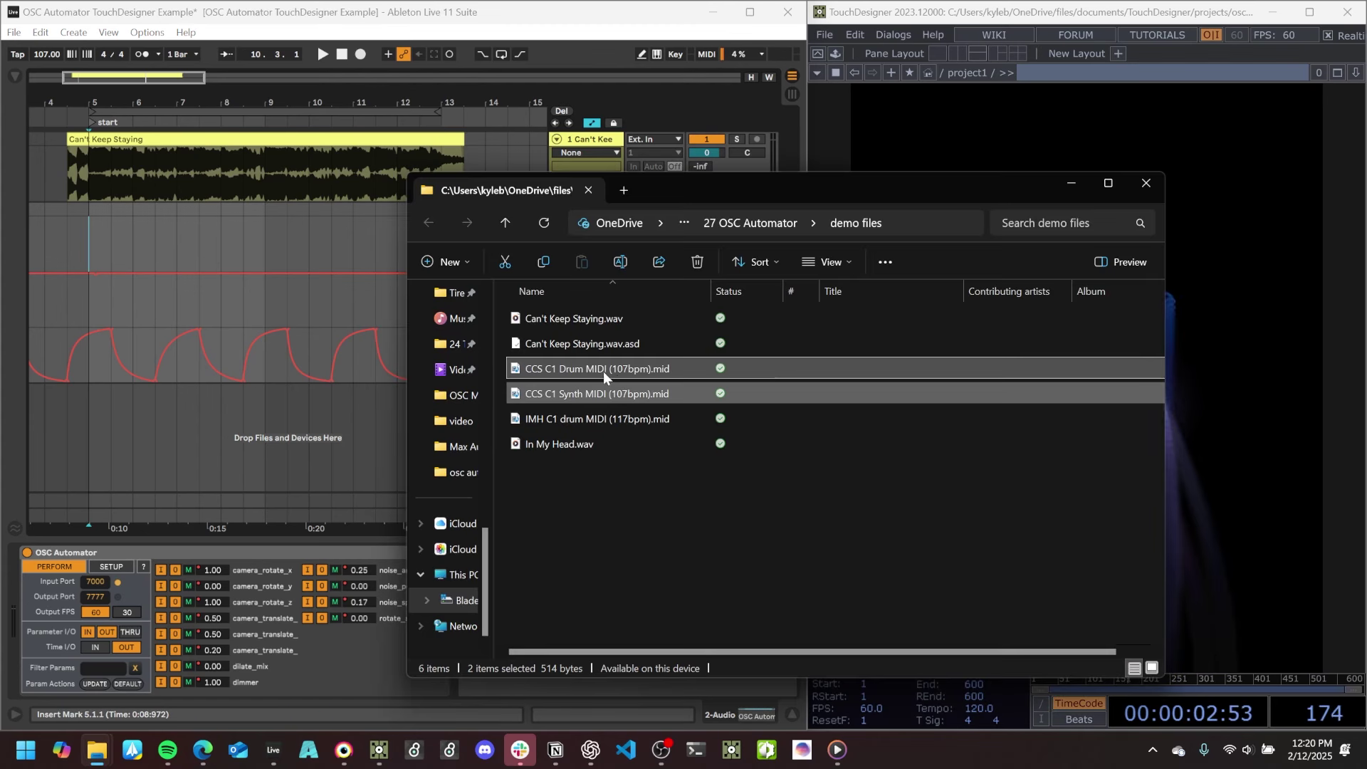
pyautogui.moveTo(613, 367); pyautogui.dragTo(92, 420)
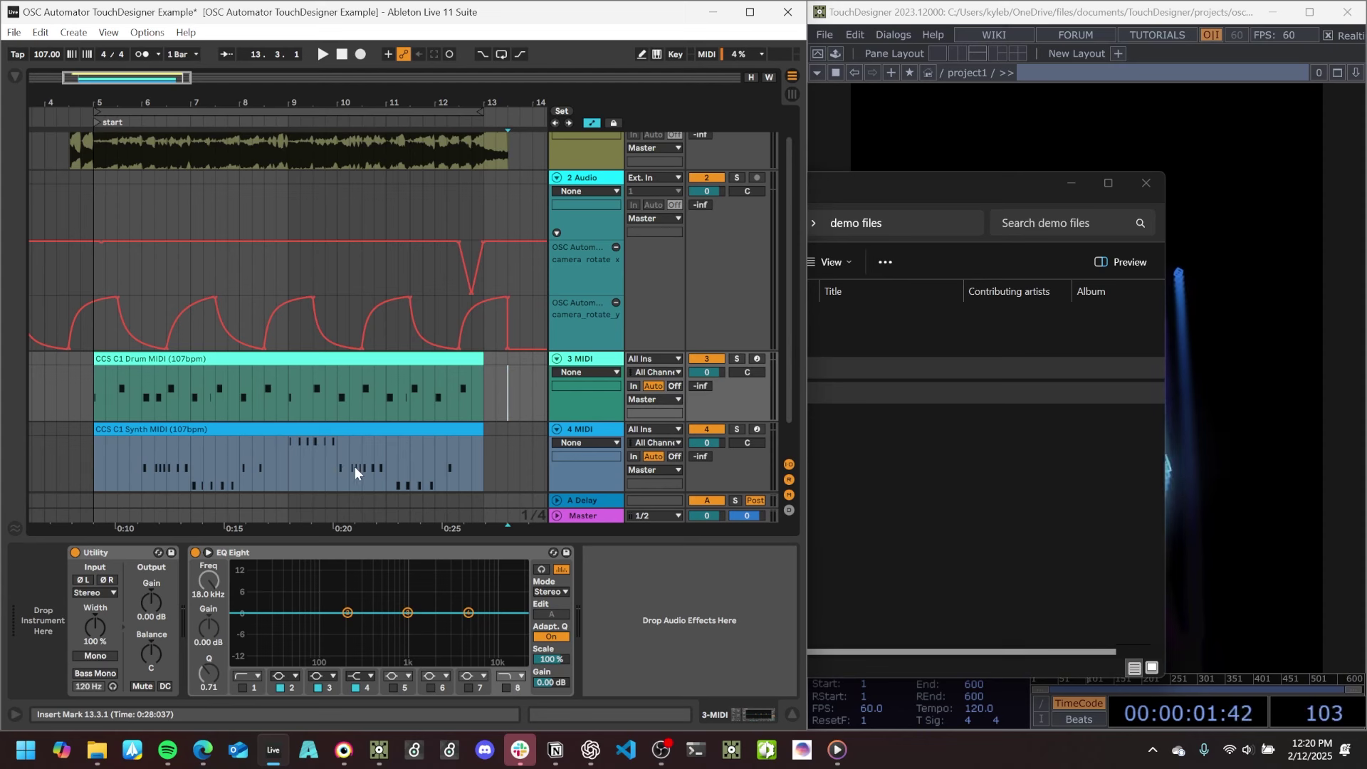
pyautogui.moveTo(583, 359); pyautogui.dragTo(583, 208)
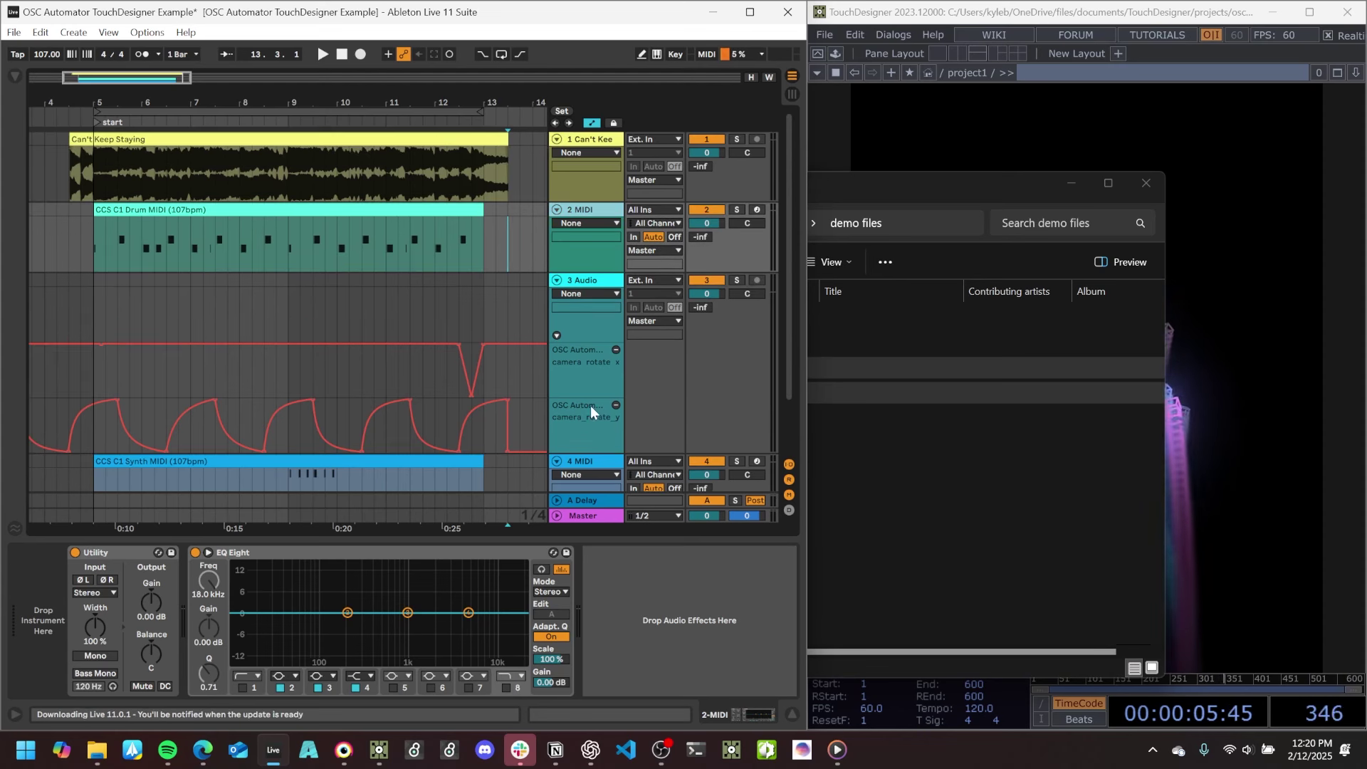
pyautogui.moveTo(577, 454); pyautogui.dragTo(489, 258)
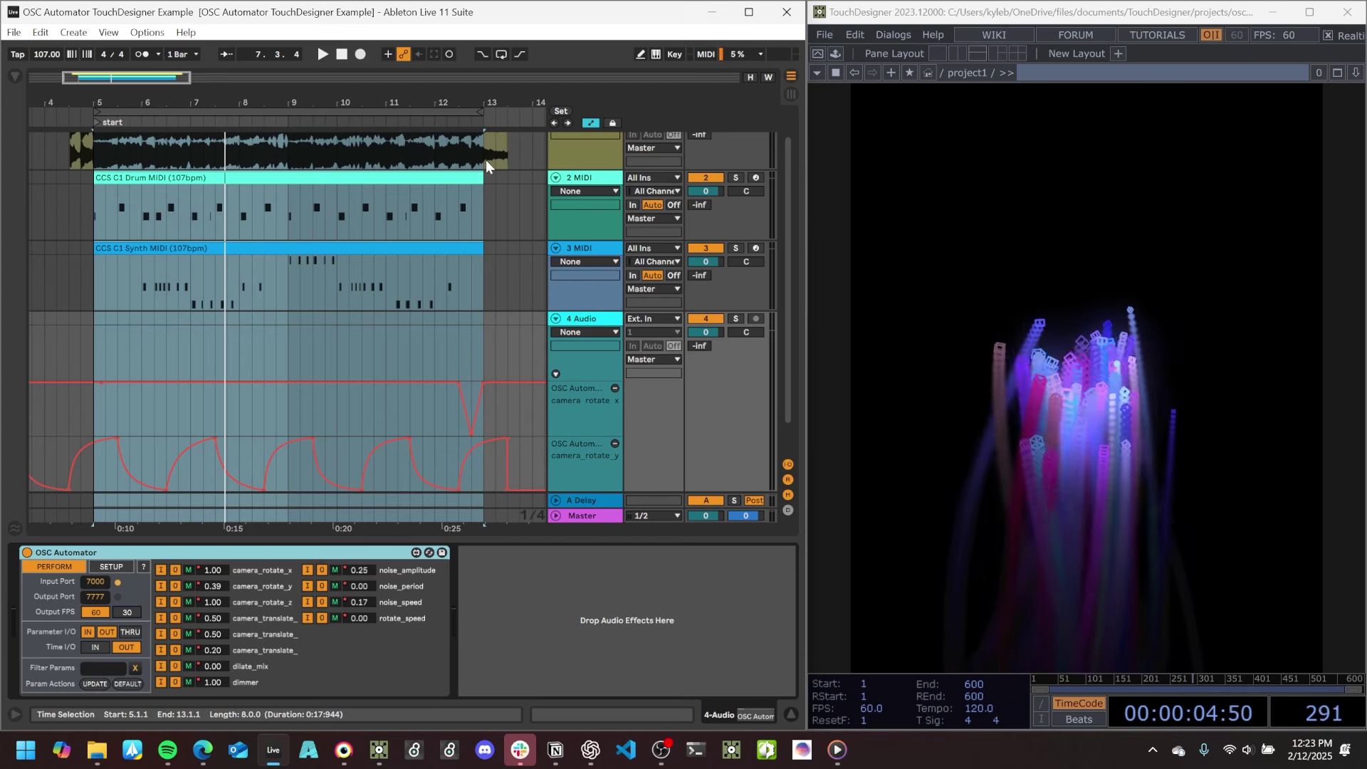
# Group the OSC Automator device into an Audio Effect Rack and show the rack's macro controls.
pyautogui.rightClick(237, 552)
pyautogui.click(268, 640)
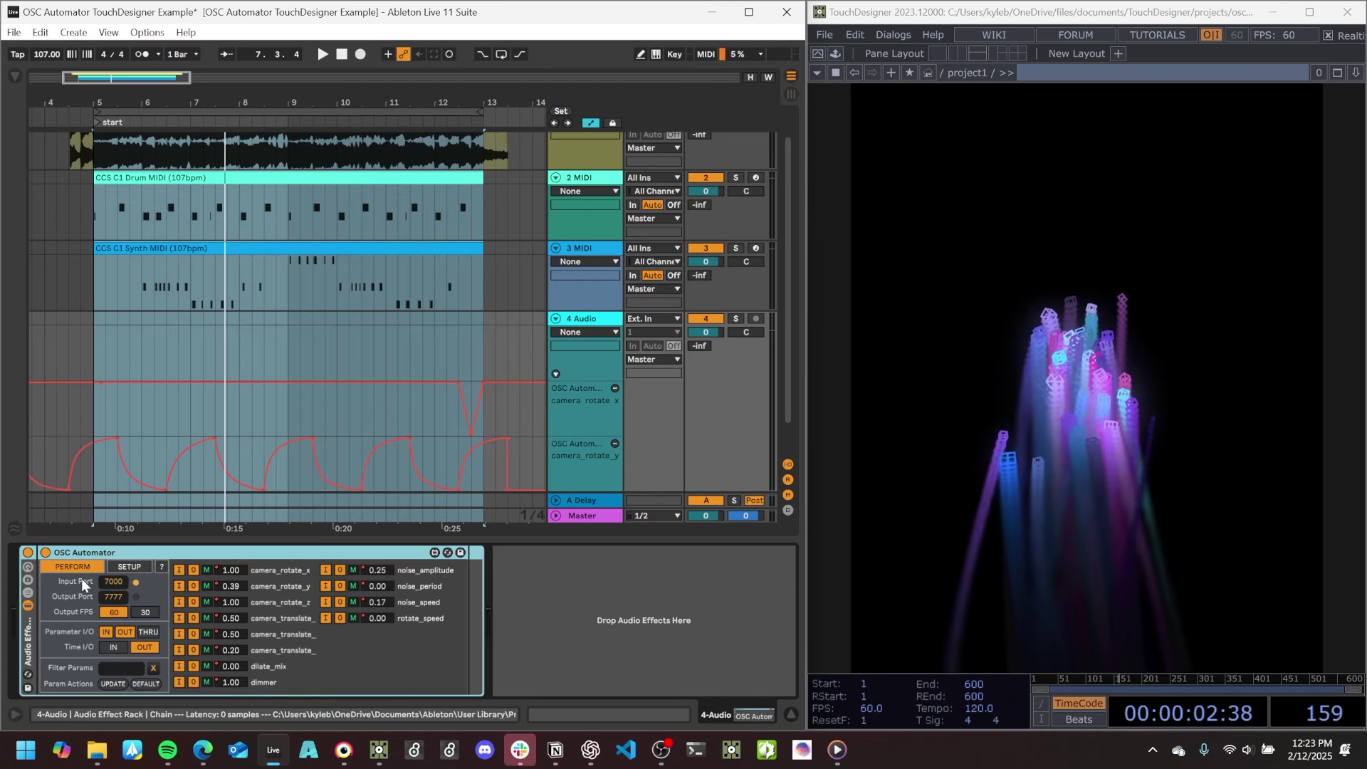
pyautogui.click(29, 567)
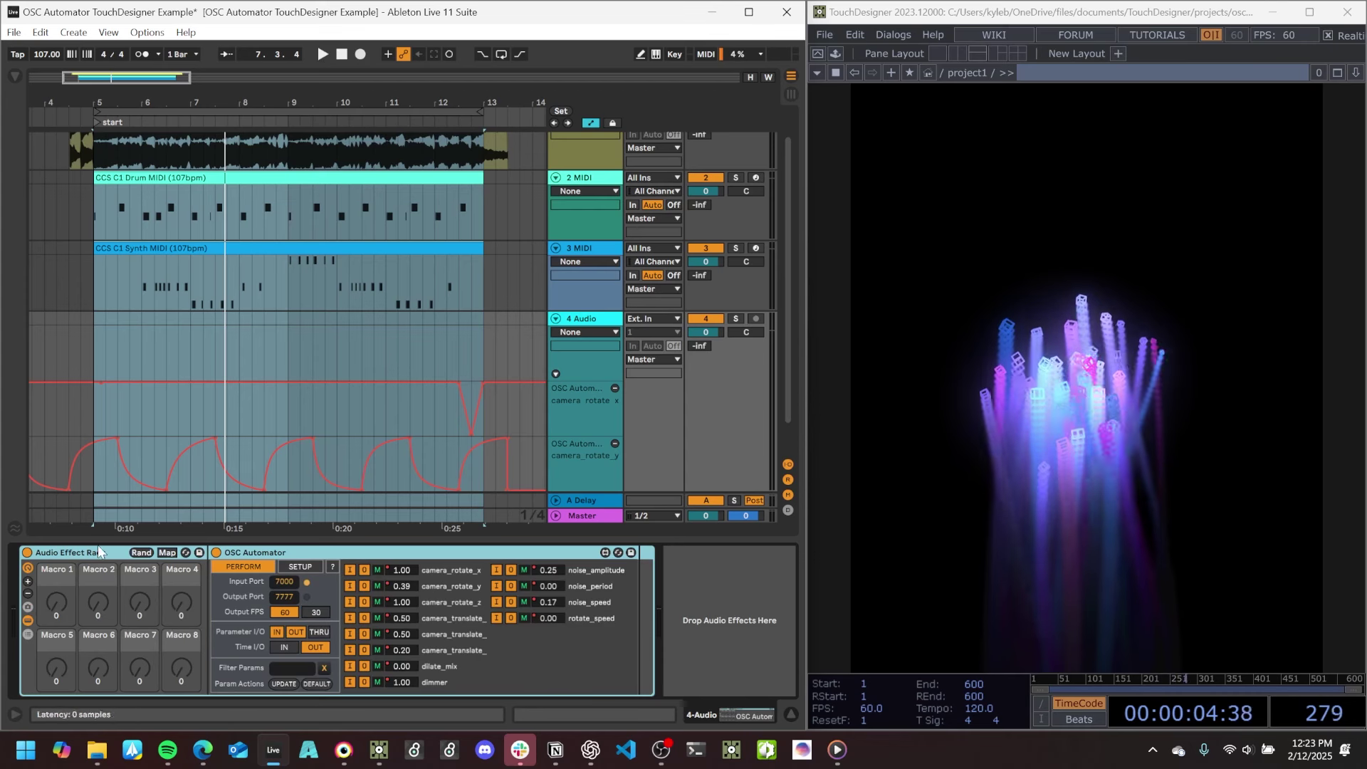
# Rename the rack's Macro 1 to Kick and Macro 2 to Snare.
pyautogui.click(53, 570)
pyautogui.rightClick(55, 566)
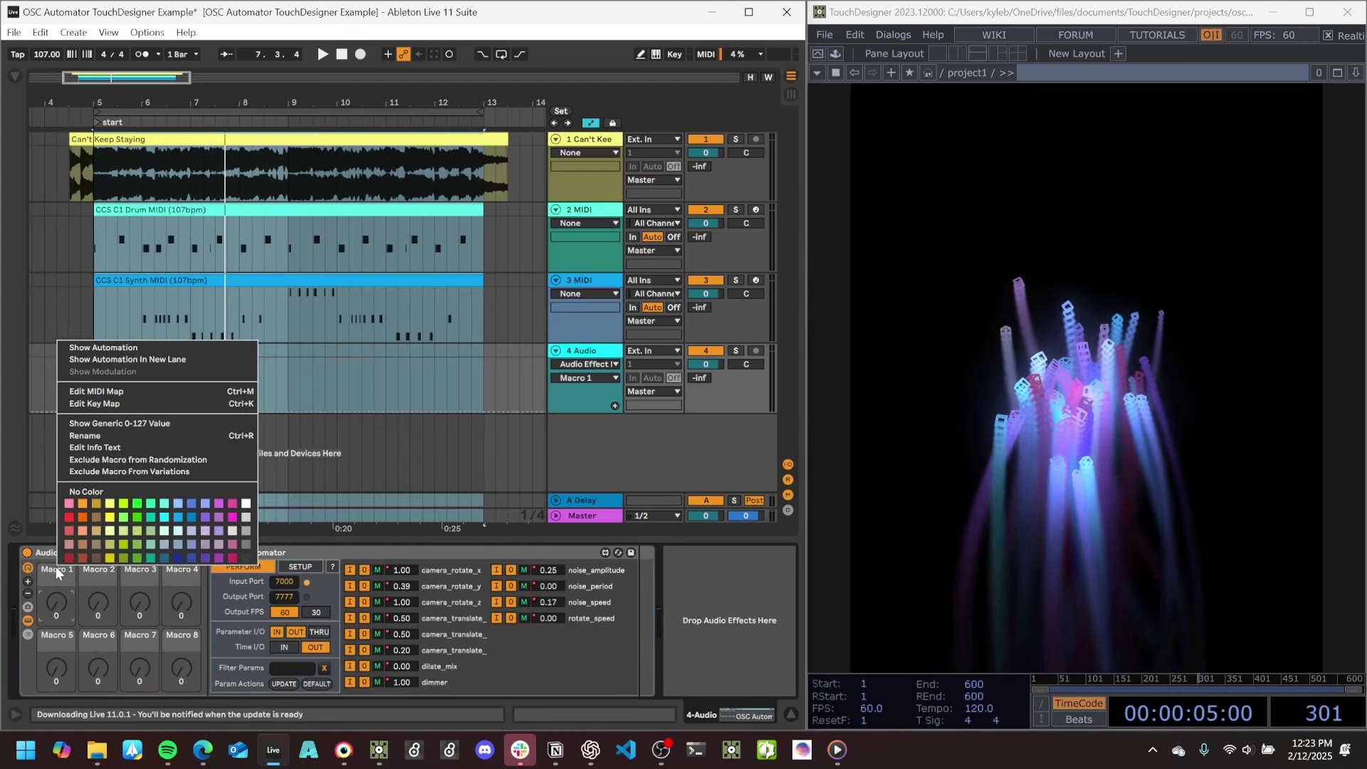
pyautogui.click(95, 436)
pyautogui.write('Kick')
pyautogui.press('Return')
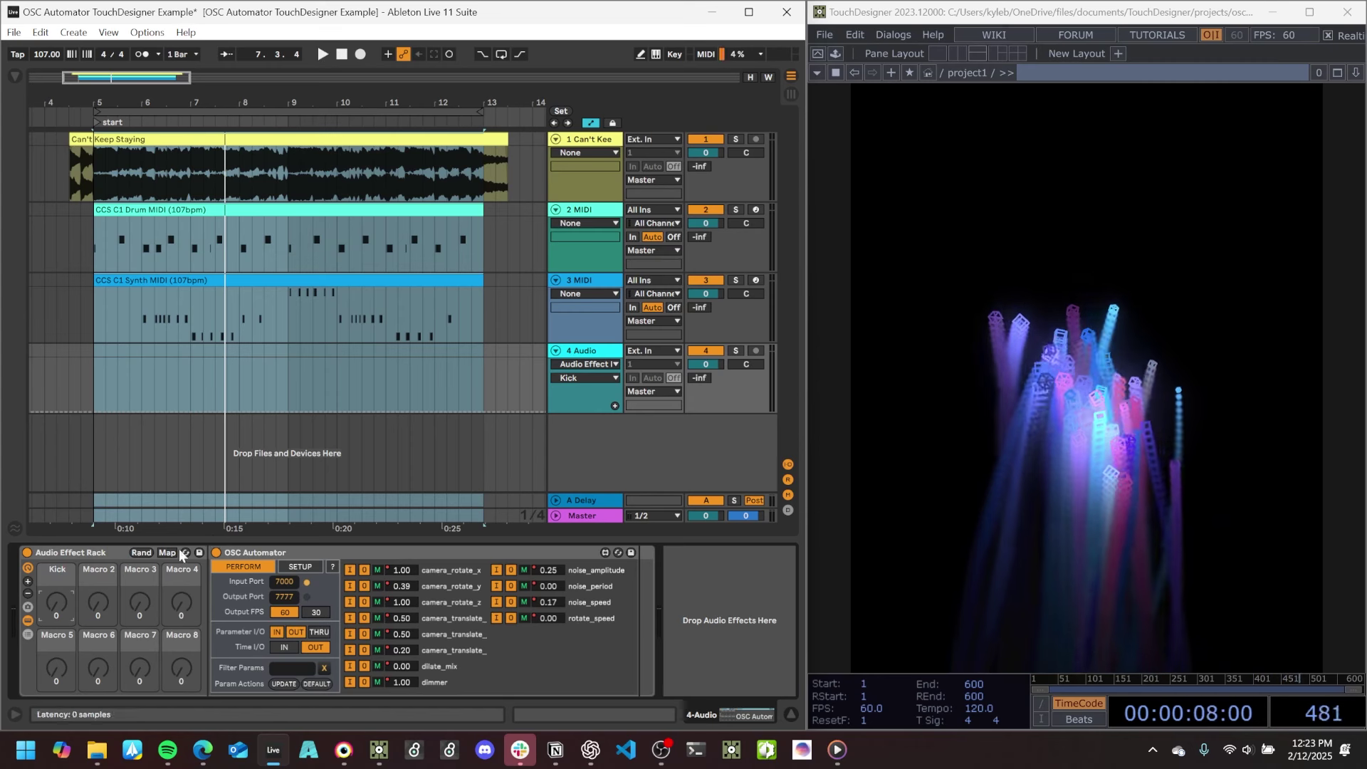
pyautogui.rightClick(90, 566)
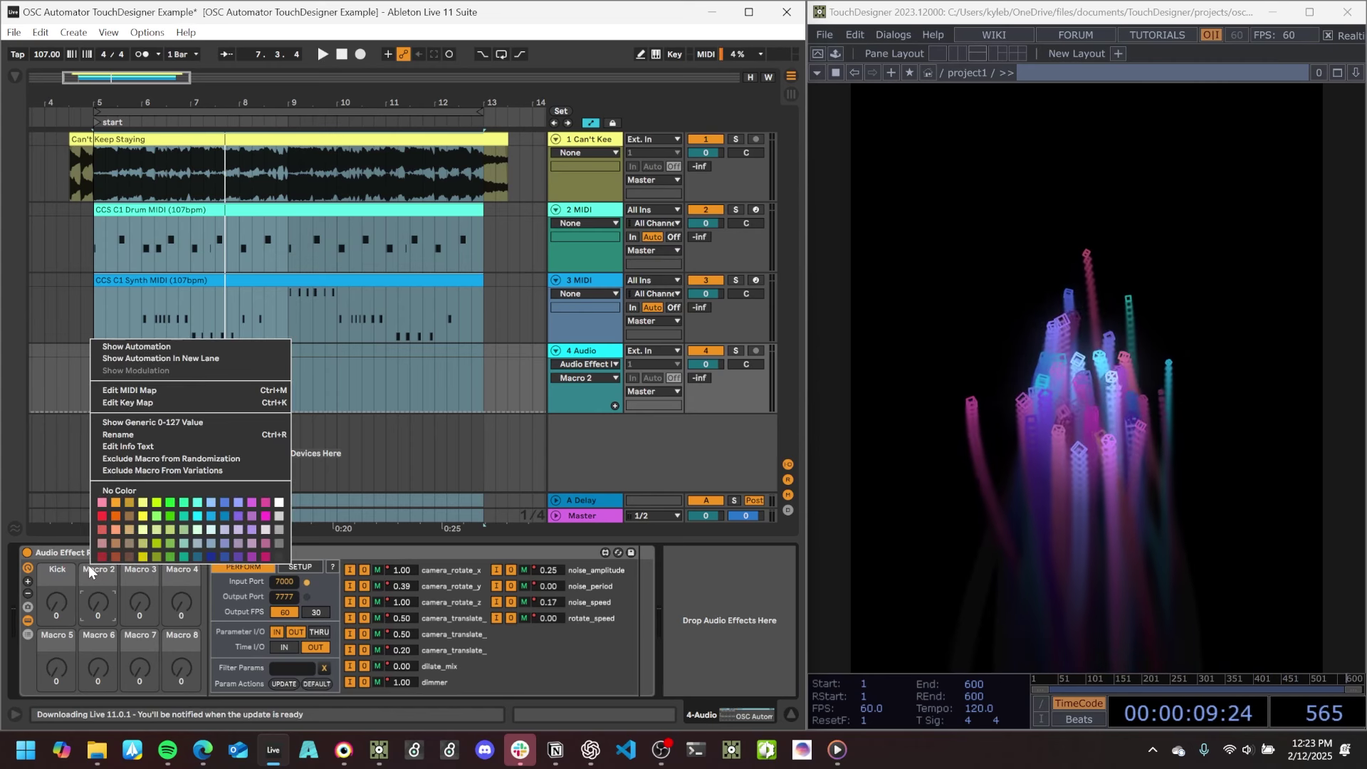
pyautogui.click(134, 434)
pyautogui.write('Snare')
pyautogui.press('Return')
# Rename Macro 3 to Synth and Macro 4 to Vocal, and save the Live set.
pyautogui.rightClick(146, 568)
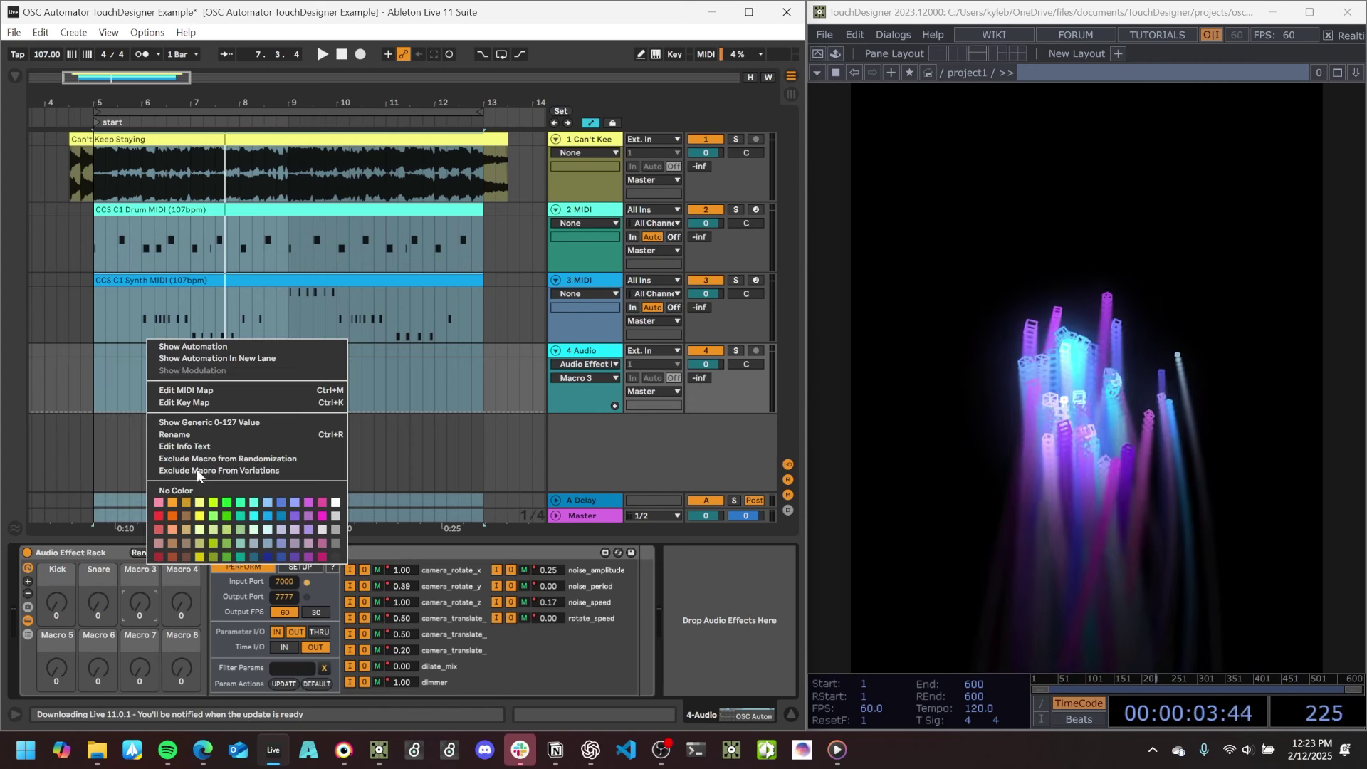
pyautogui.click(206, 434)
pyautogui.write('Synth')
pyautogui.press('Return')
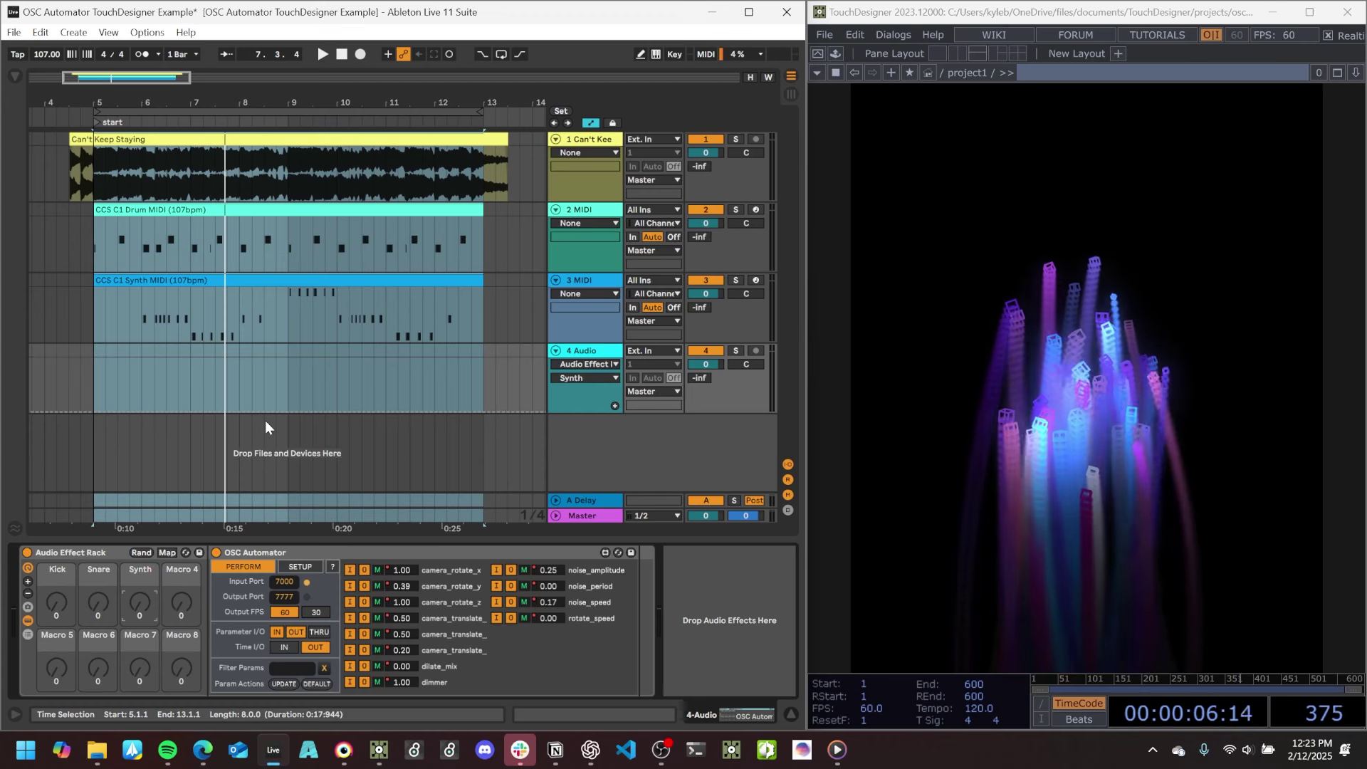
pyautogui.rightClick(181, 568)
pyautogui.click(224, 433)
pyautogui.write('Vocal')
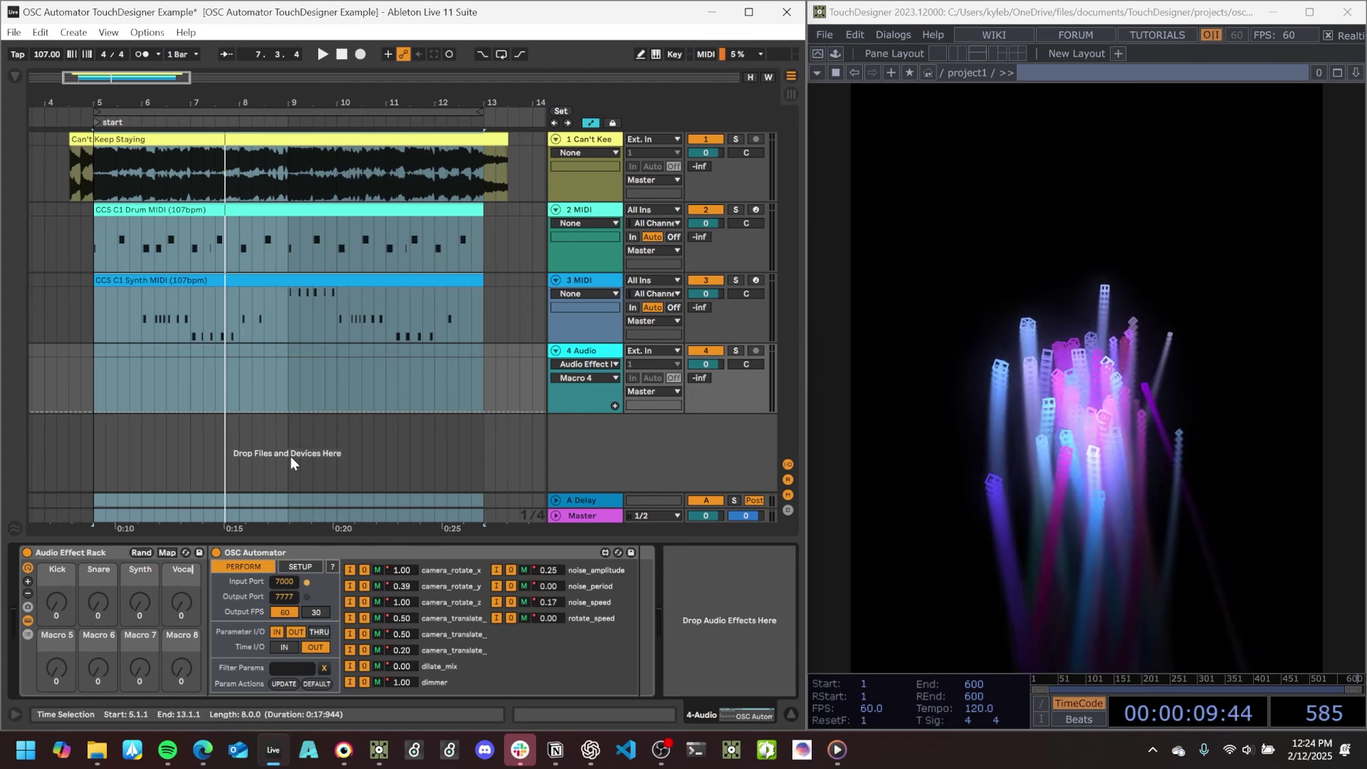
pyautogui.press('Return')
pyautogui.hotkey('ctrl', 's')
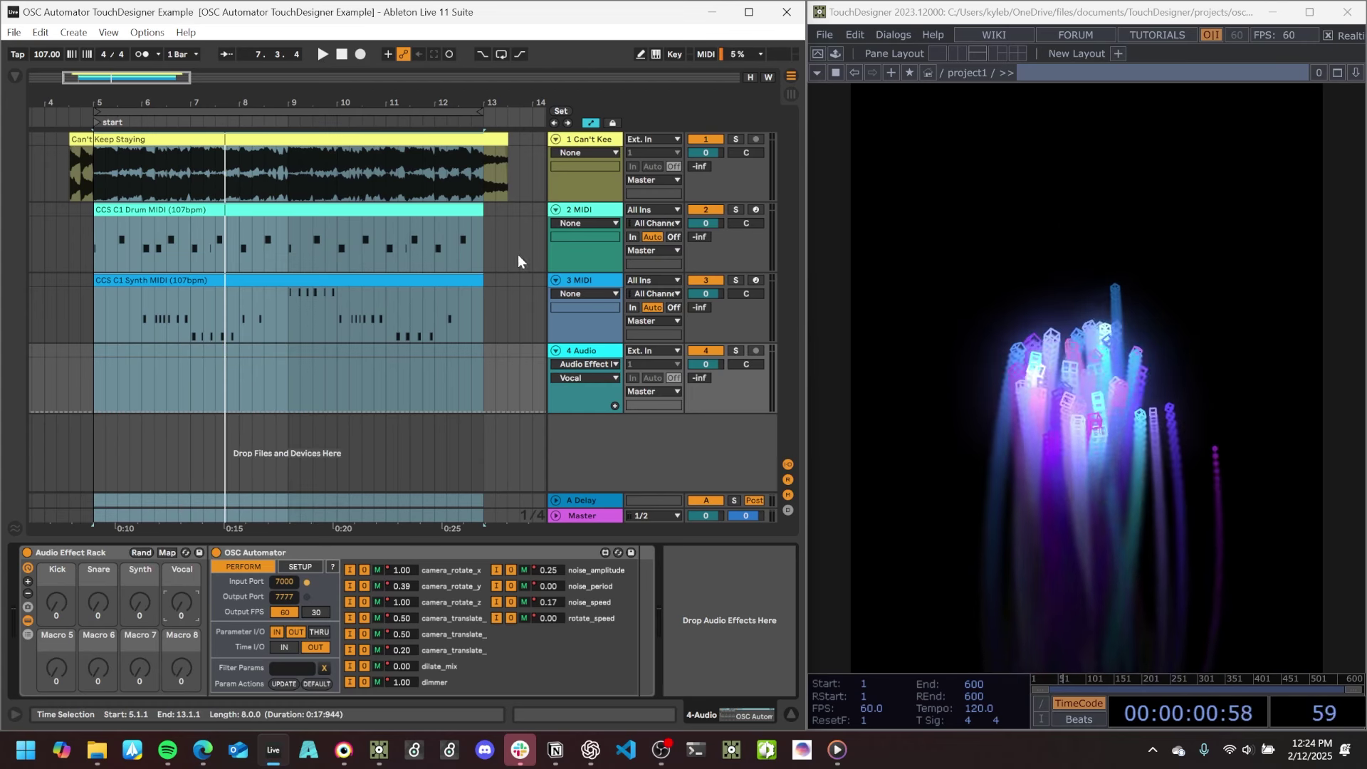
# Delete the Utility and EQ Eight devices from the drum MIDI track.
pyautogui.click(576, 208)
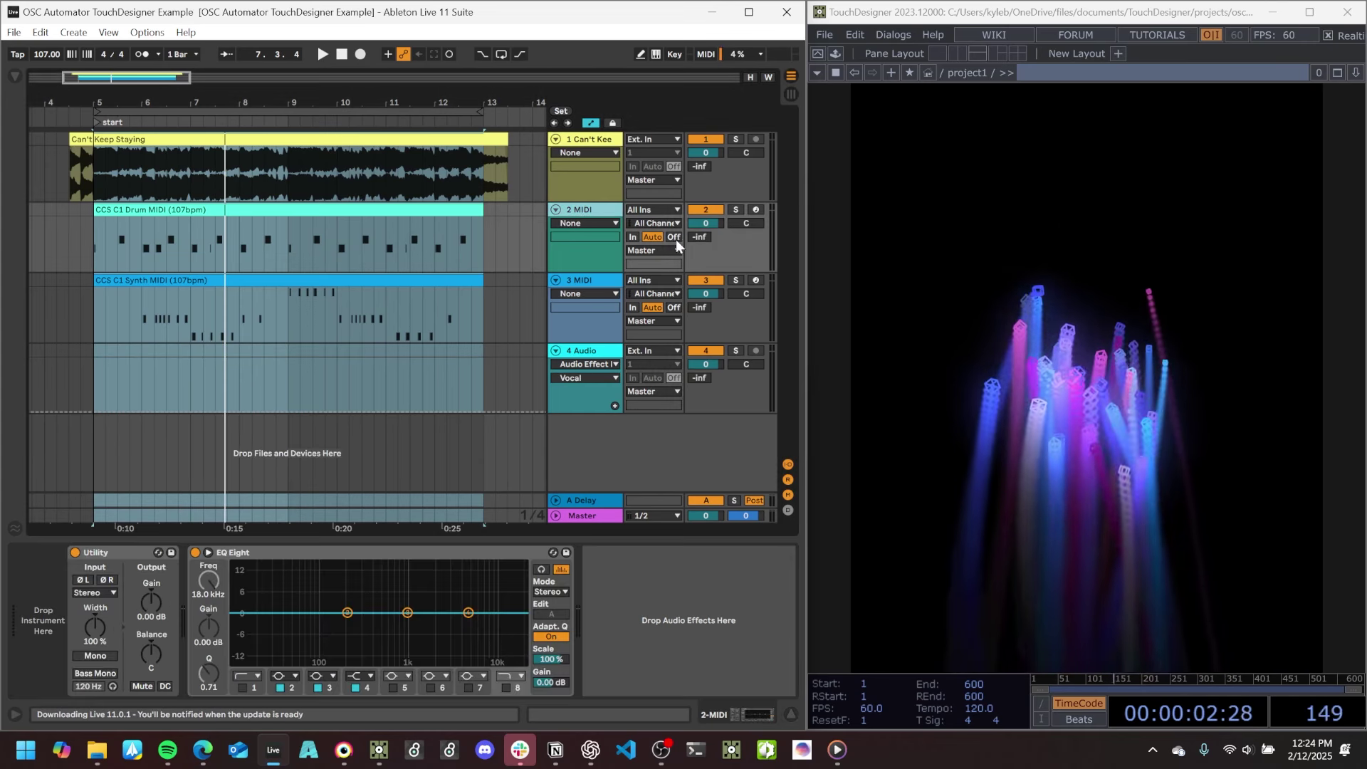
pyautogui.click(286, 549)
pyautogui.press('Delete')
pyautogui.press('Delete')
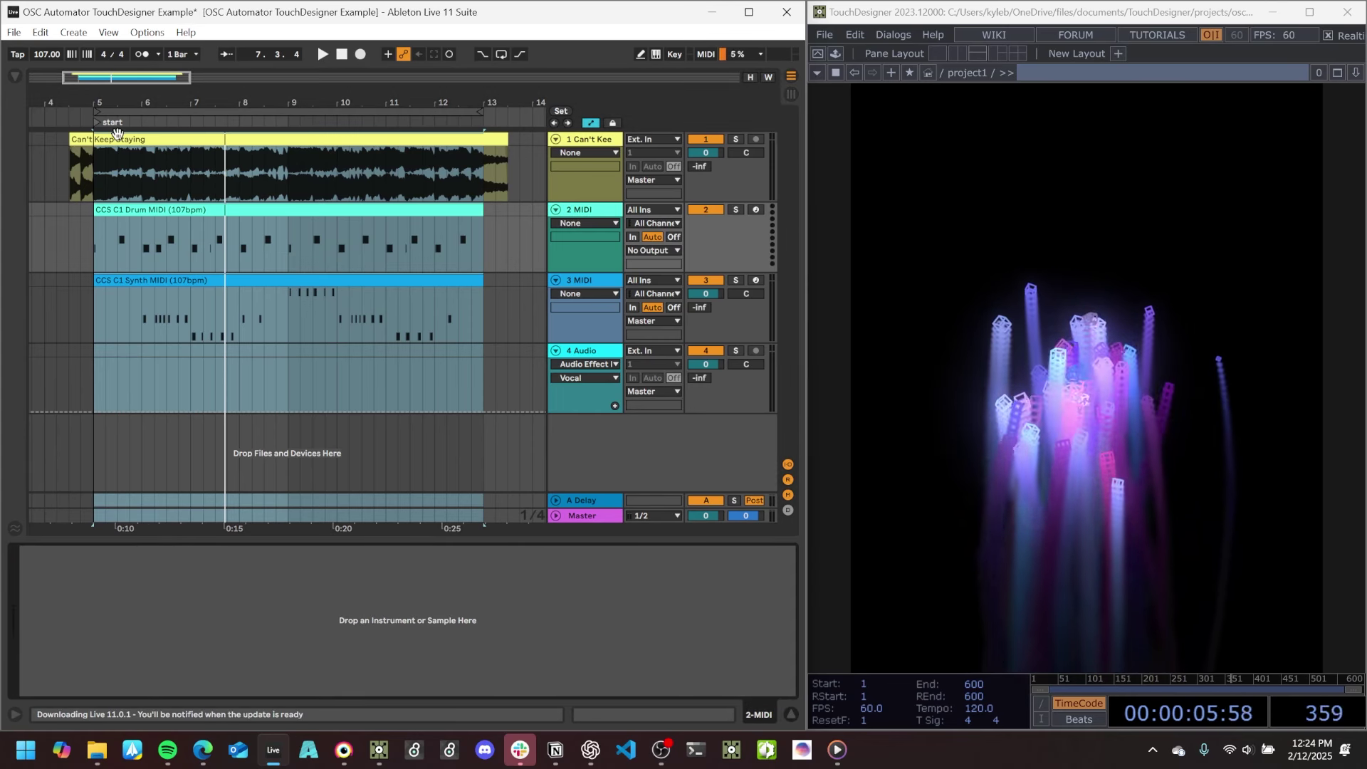
# Search the browser for "drum rack", load an empty Drum Rack on the drum MIDI track, and play back the clip.
pyautogui.click(15, 72)
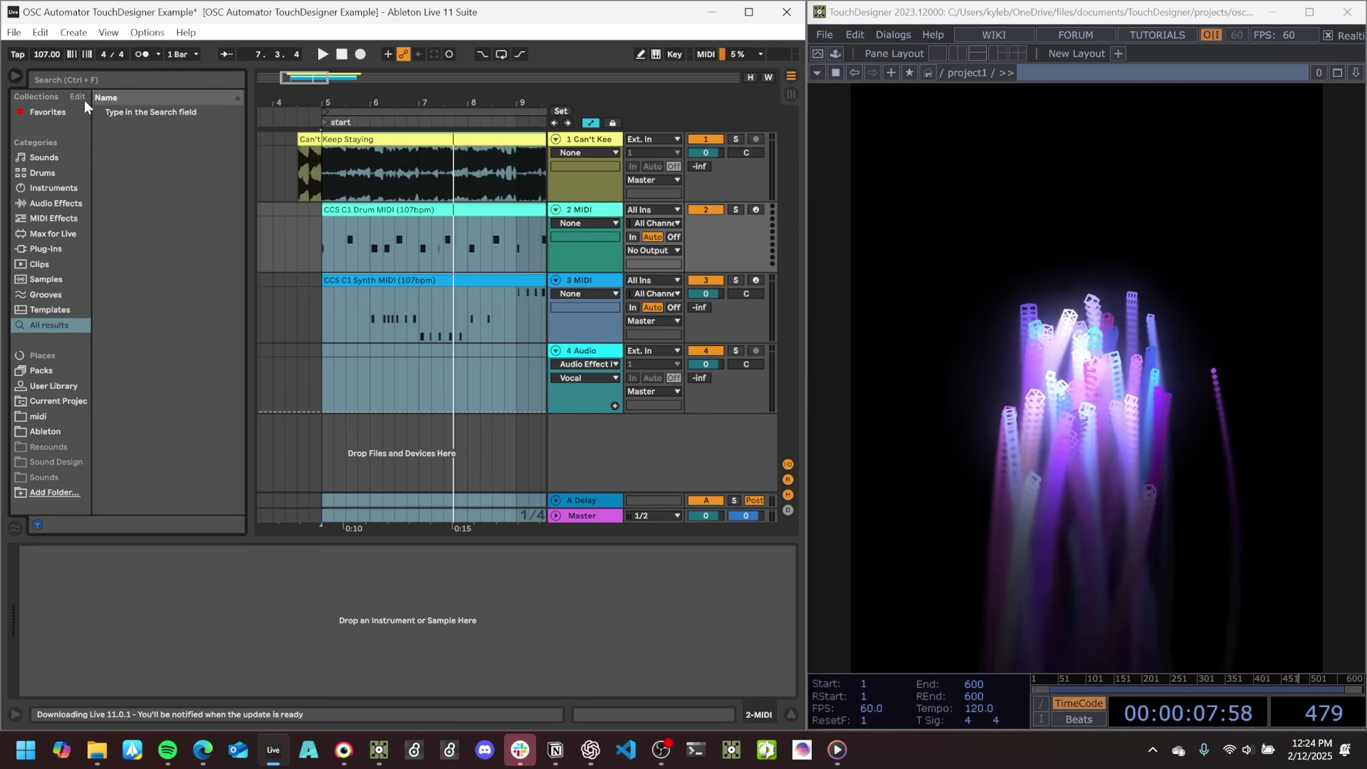
pyautogui.click(92, 79)
pyautogui.write('drum rack')
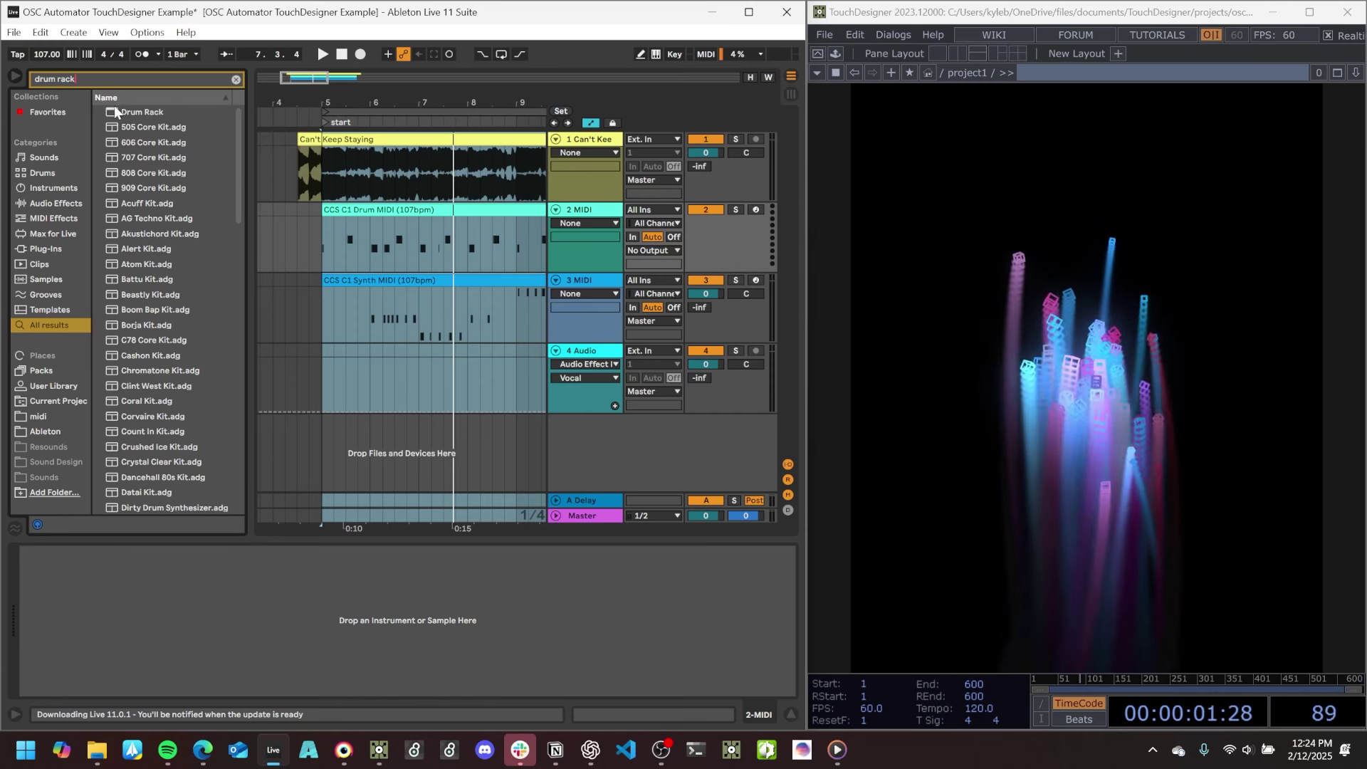
pyautogui.moveTo(114, 109); pyautogui.dragTo(110, 605)
pyautogui.press('space')
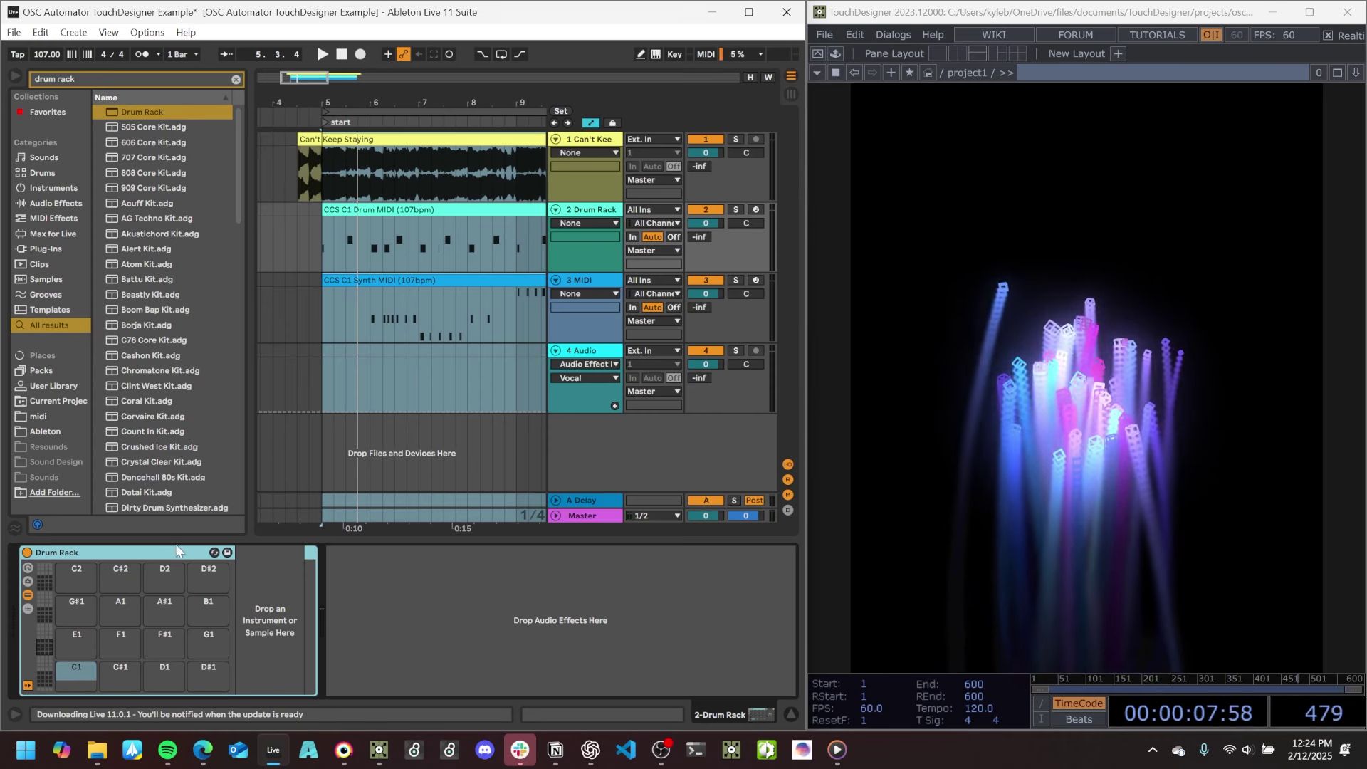
# Search the browser for "midi envelop", add Envelope MIDI to the Drum Rack's C1 pad, and play back to check its trigger.
pyautogui.click(235, 79)
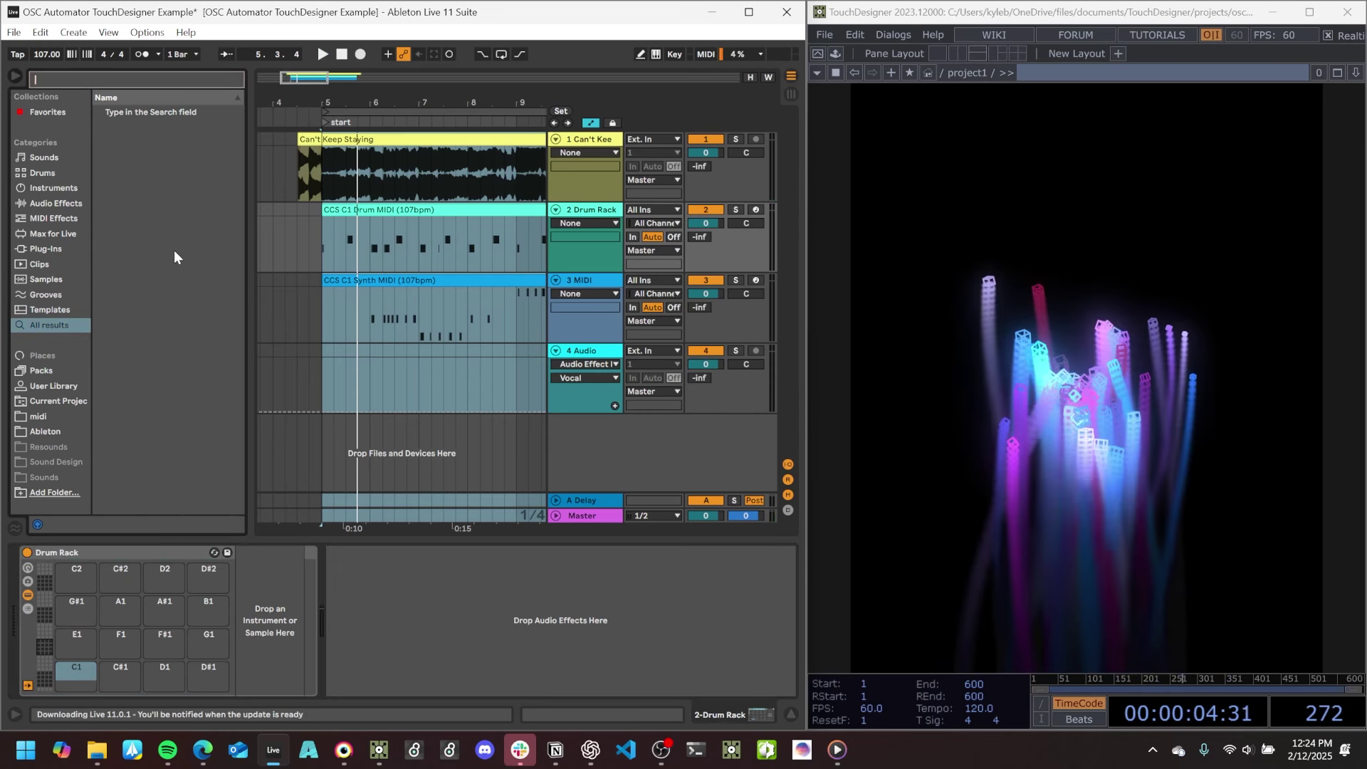
pyautogui.write('midi envelop')
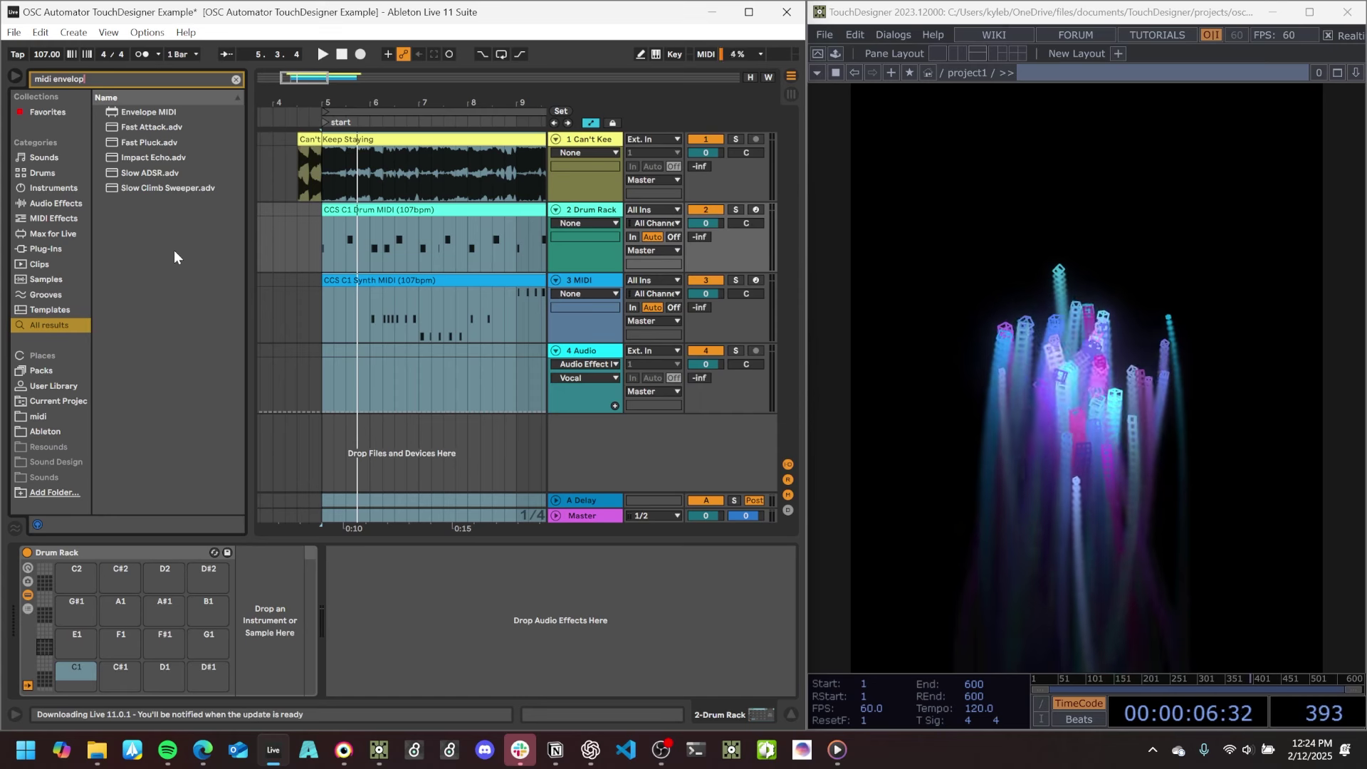
pyautogui.moveTo(113, 110); pyautogui.dragTo(280, 596)
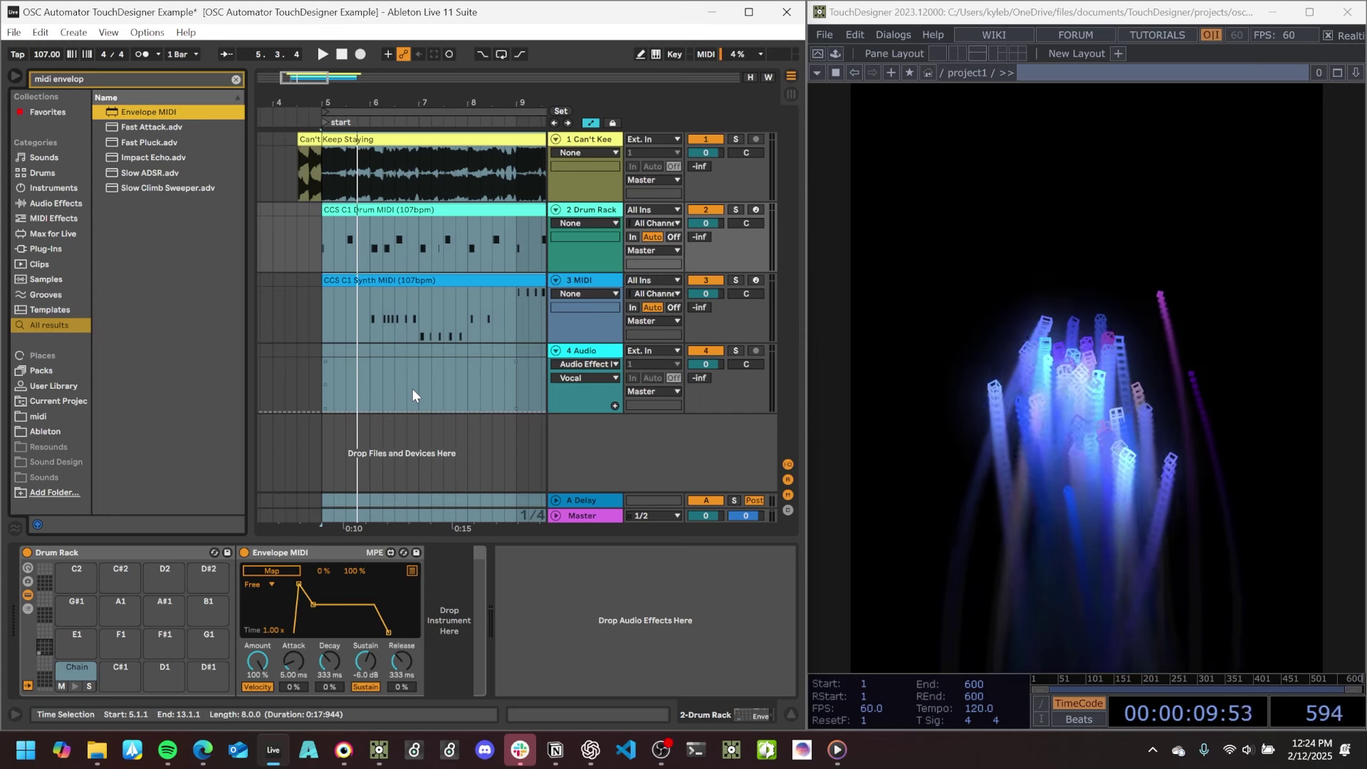
pyautogui.press('space')
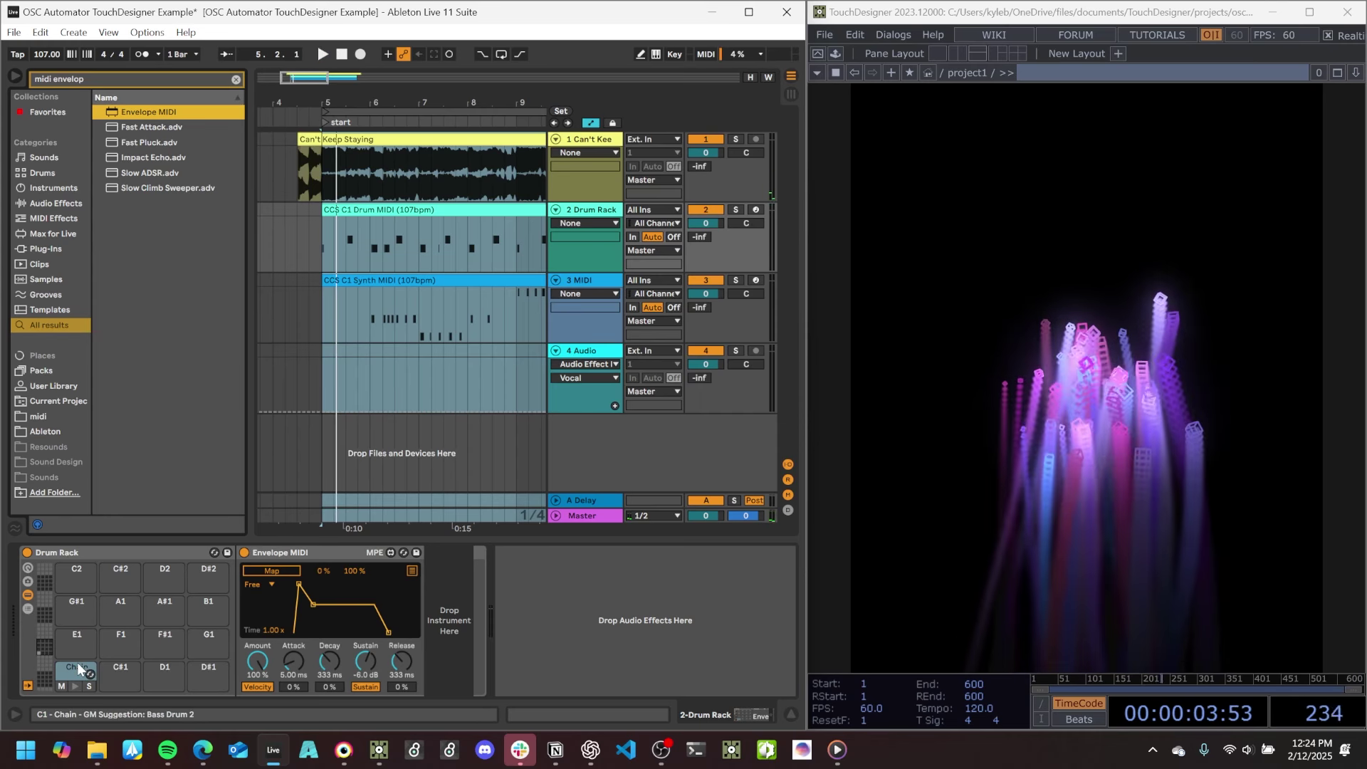
# Map the C1 pad's Envelope MIDI to the Kick macro of the Audio Effect Rack on the OSC Automator track.
pyautogui.click(281, 570)
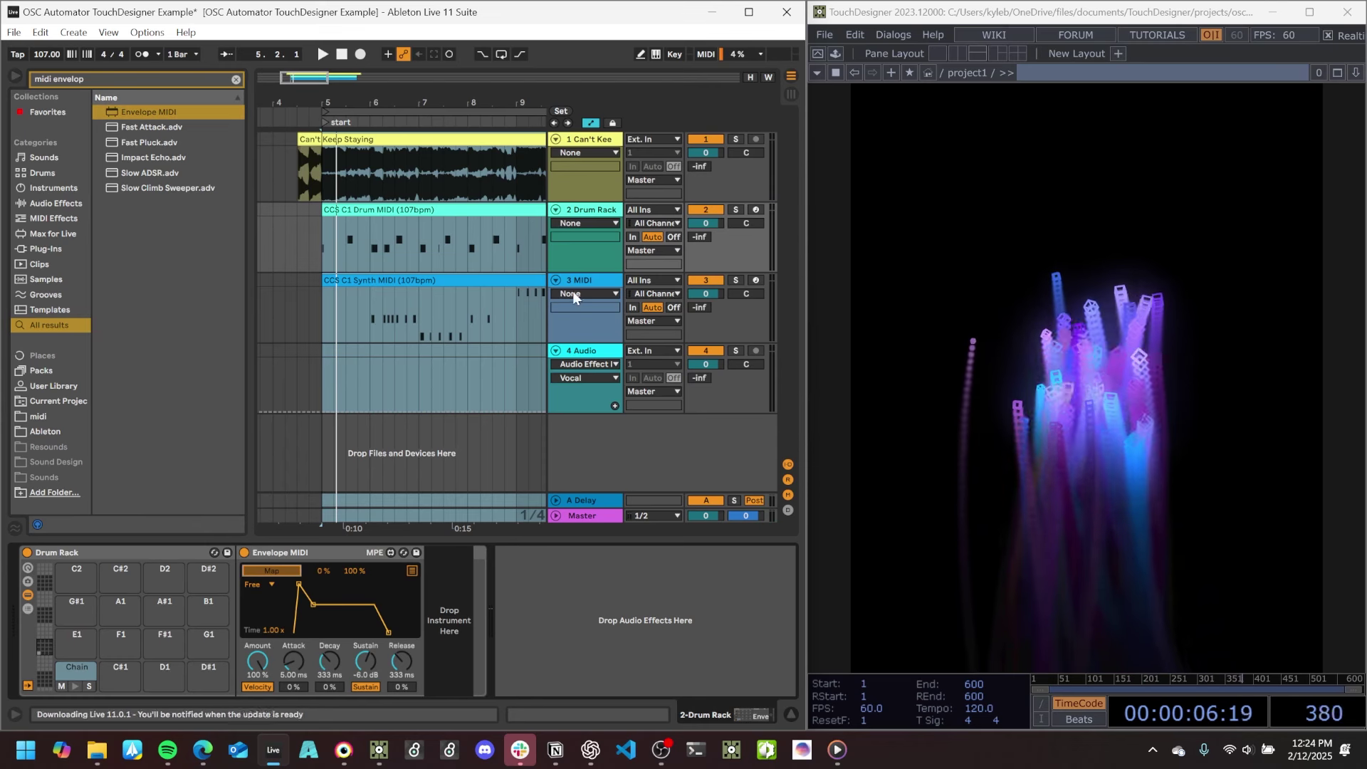
pyautogui.click(583, 354)
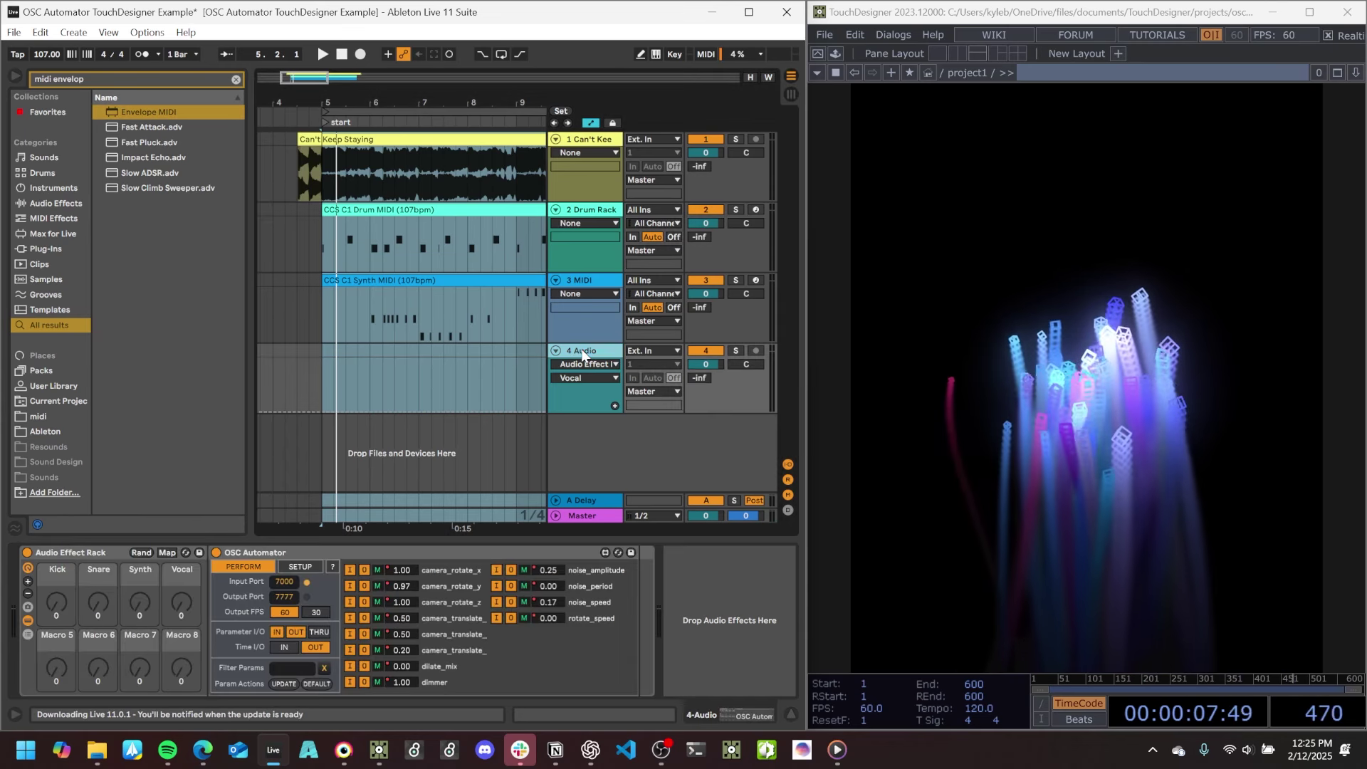
pyautogui.click(57, 598)
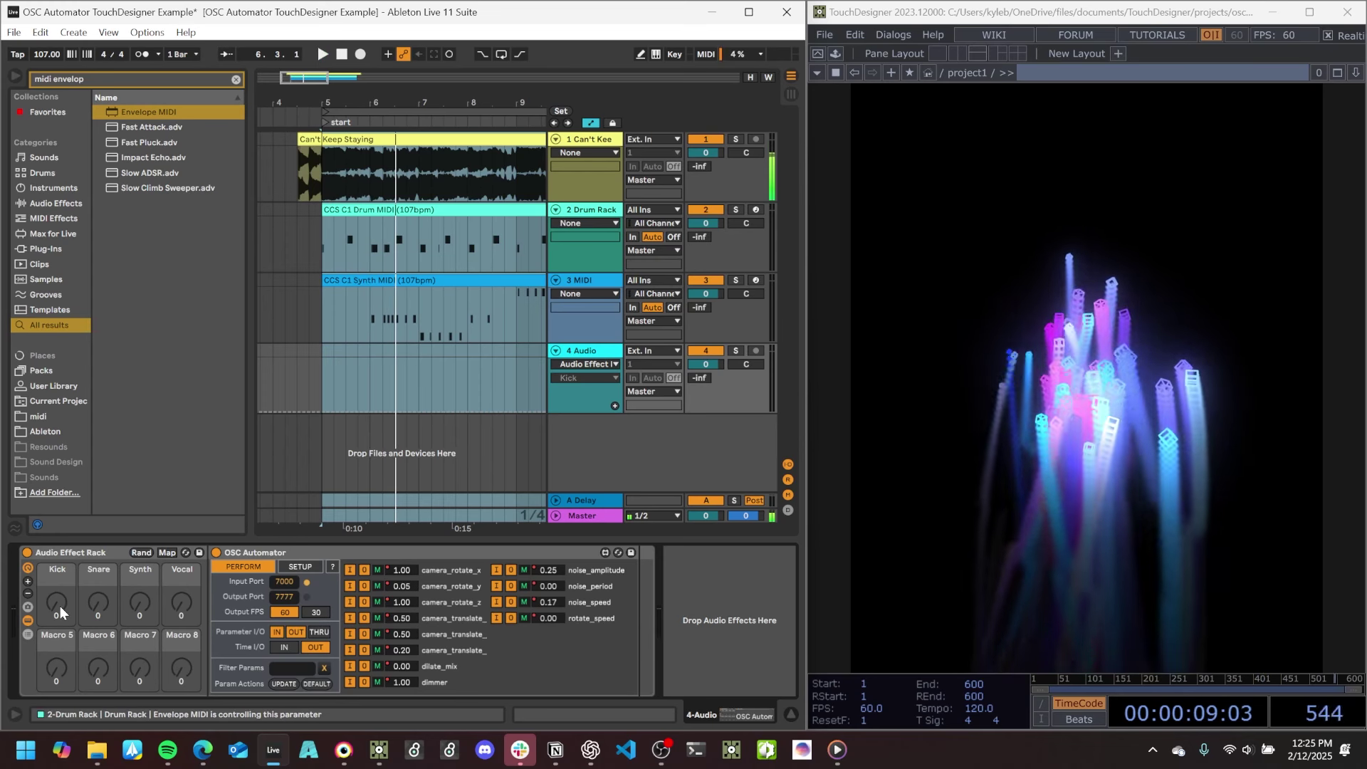
# Set the Kick envelope's attack to 17.7 ms and release to 846 ms, and view the Kick macro again.
pyautogui.click(595, 213)
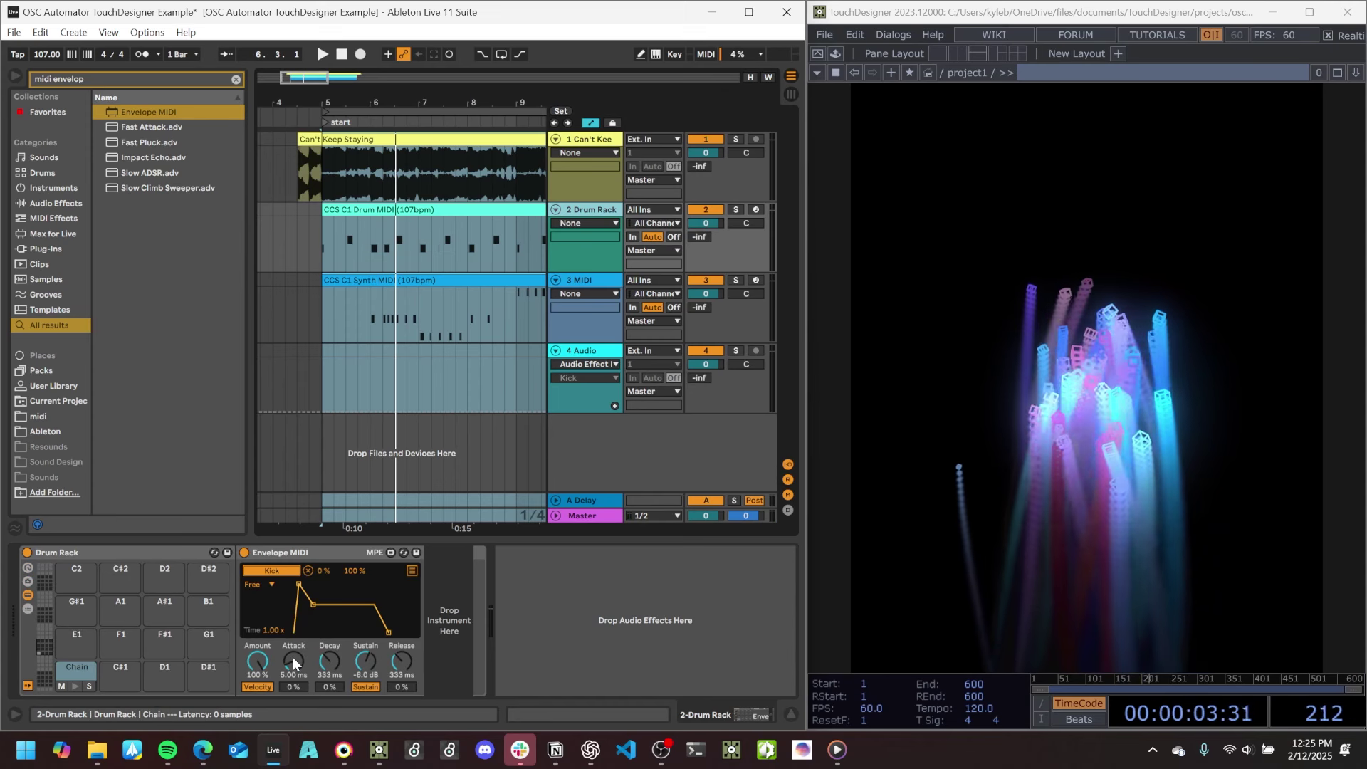
pyautogui.moveTo(293, 656); pyautogui.dragTo(293, 644)
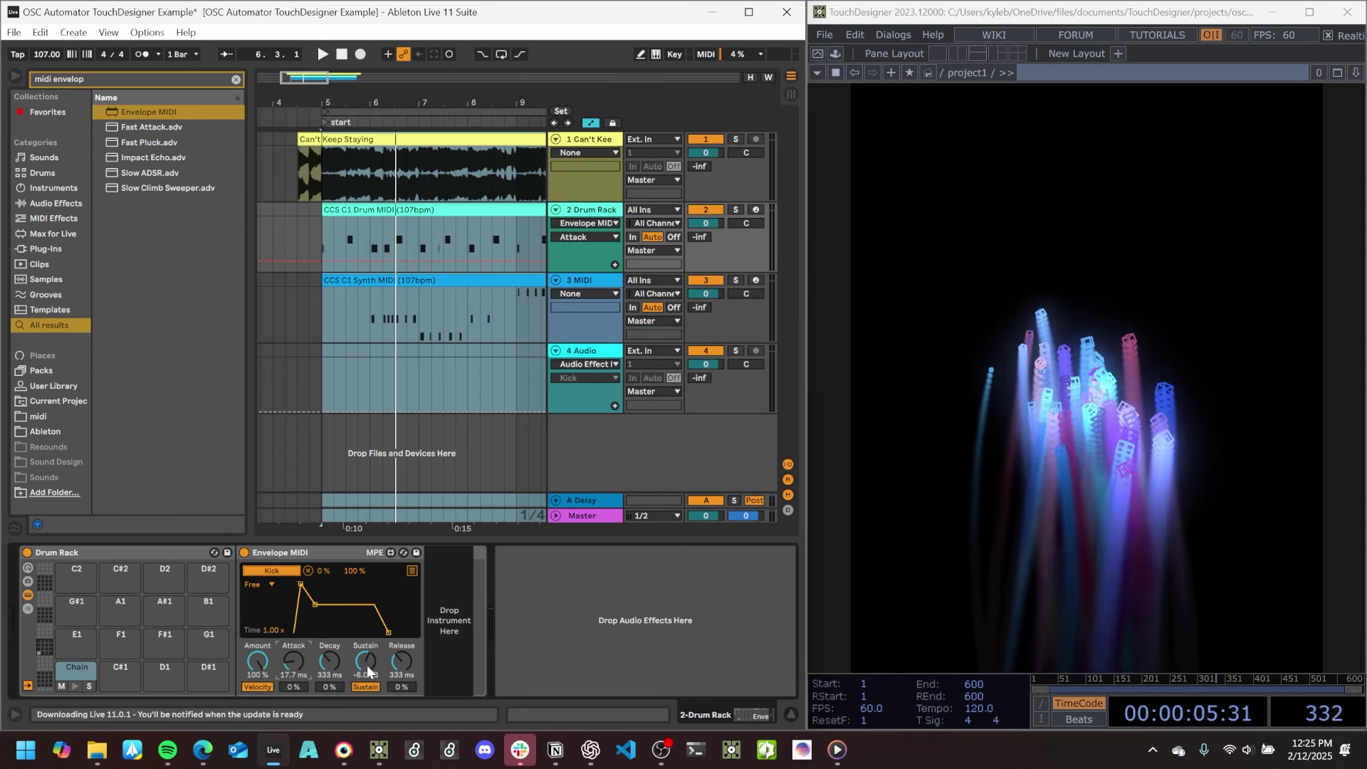
pyautogui.click(584, 352)
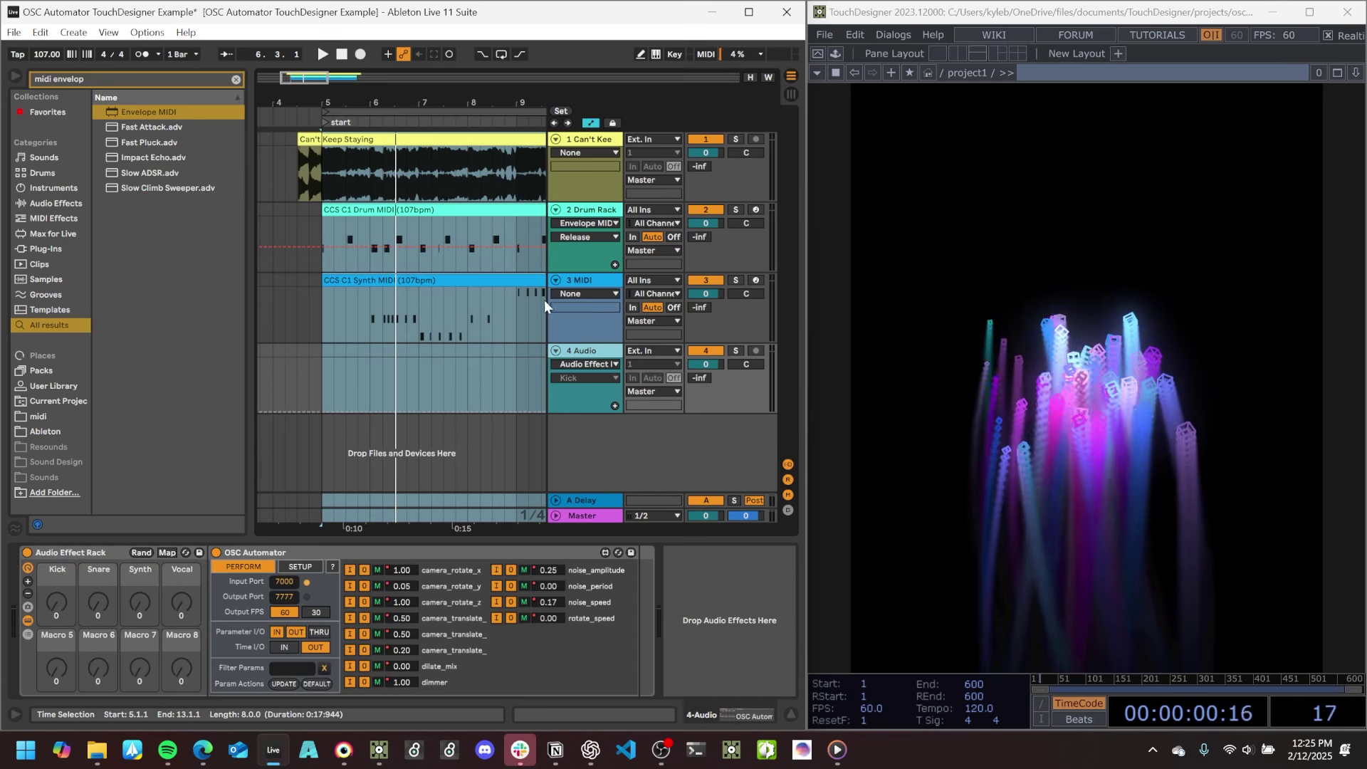
# Add a second Envelope MIDI to the Drum Rack's C#1 pad and map it to the Snare macro.
pyautogui.click(576, 224)
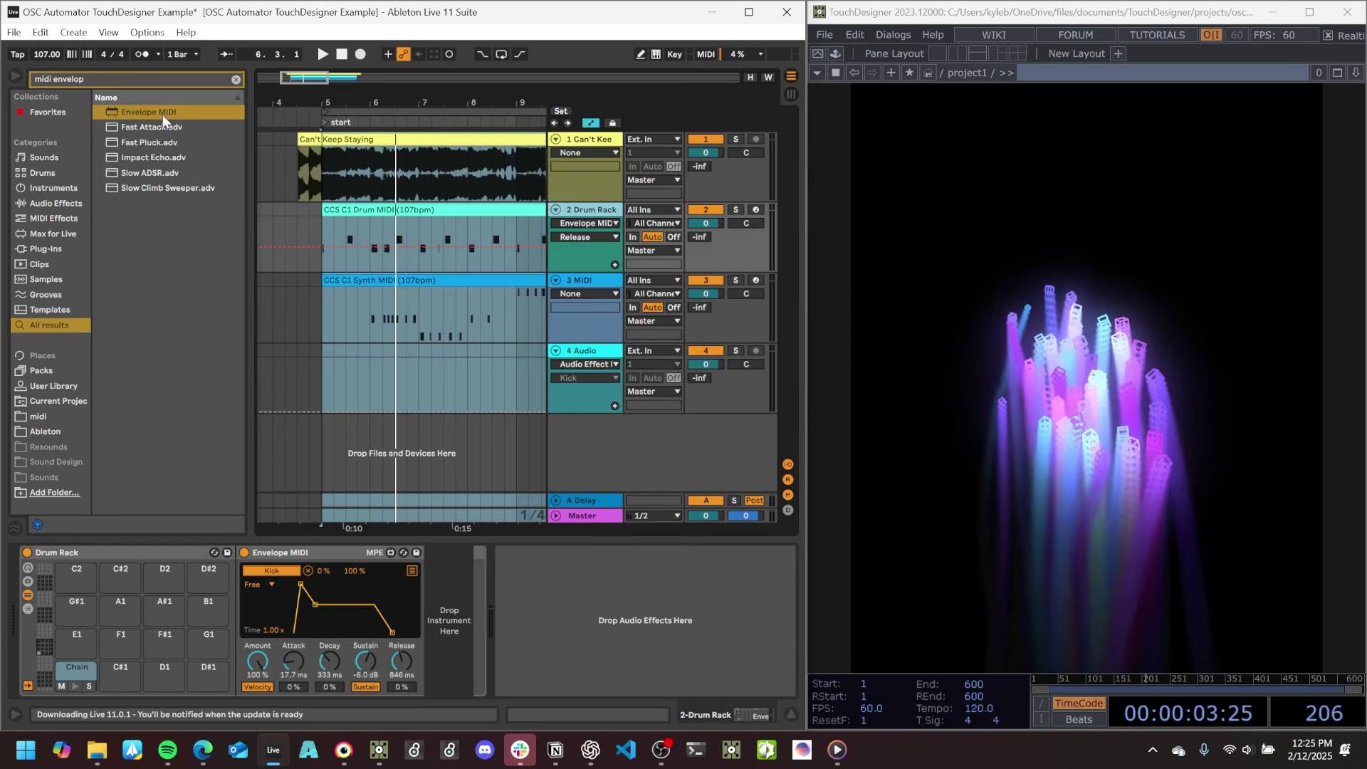
pyautogui.click(122, 667)
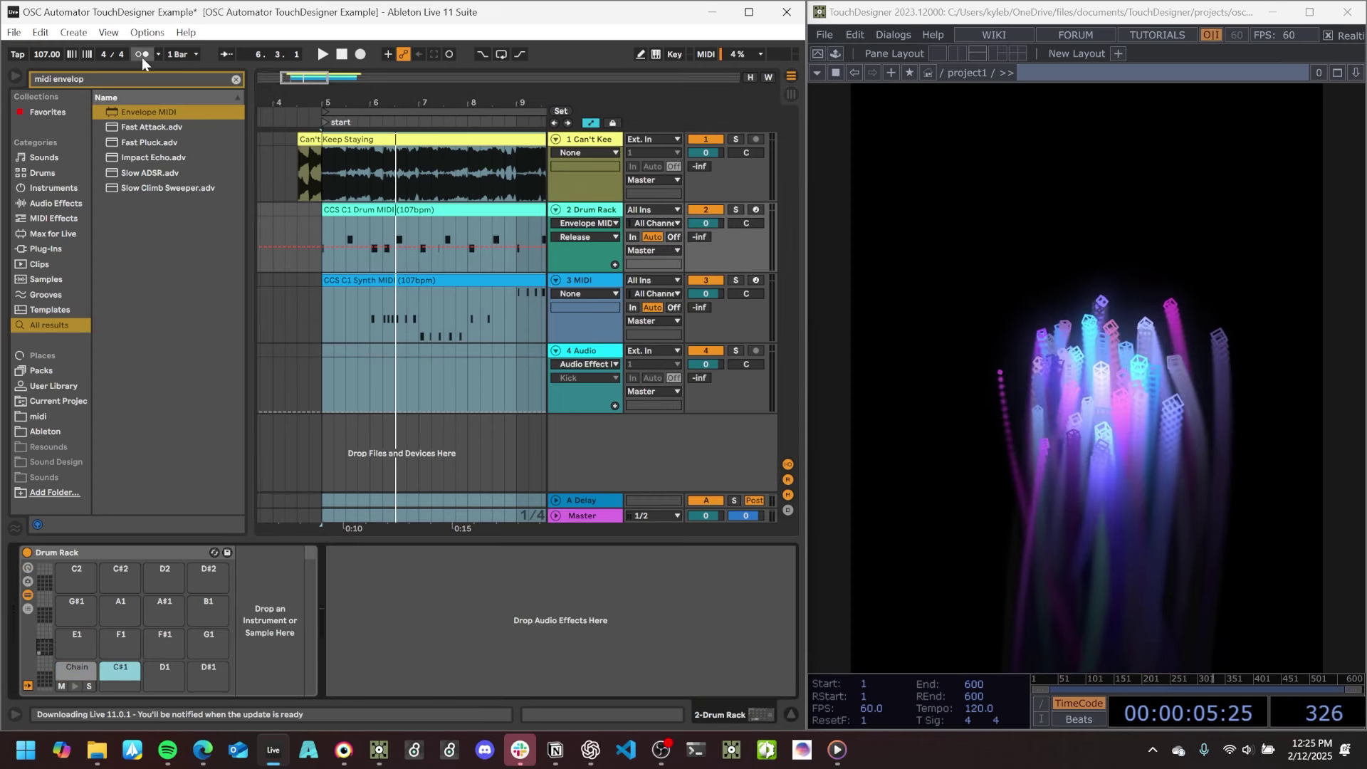
pyautogui.moveTo(120, 115); pyautogui.dragTo(291, 573)
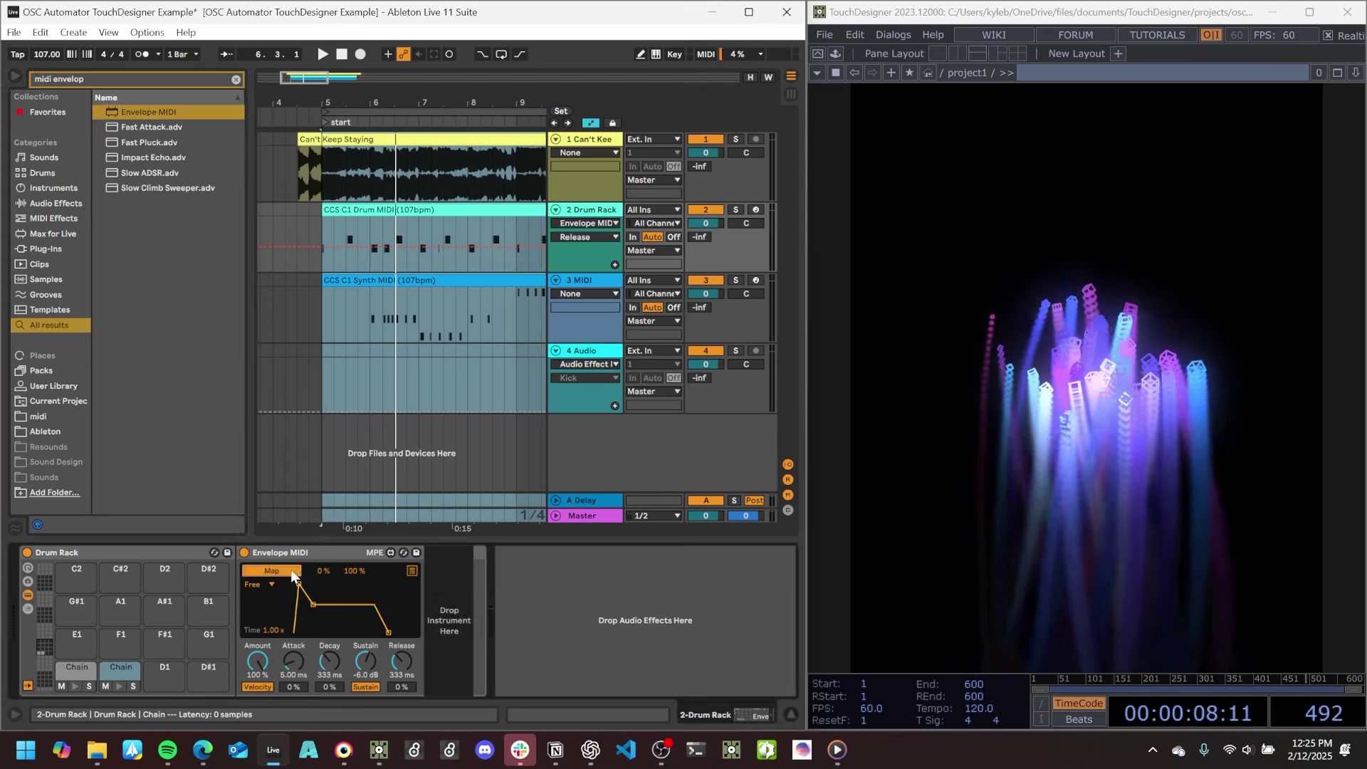
pyautogui.click(575, 353)
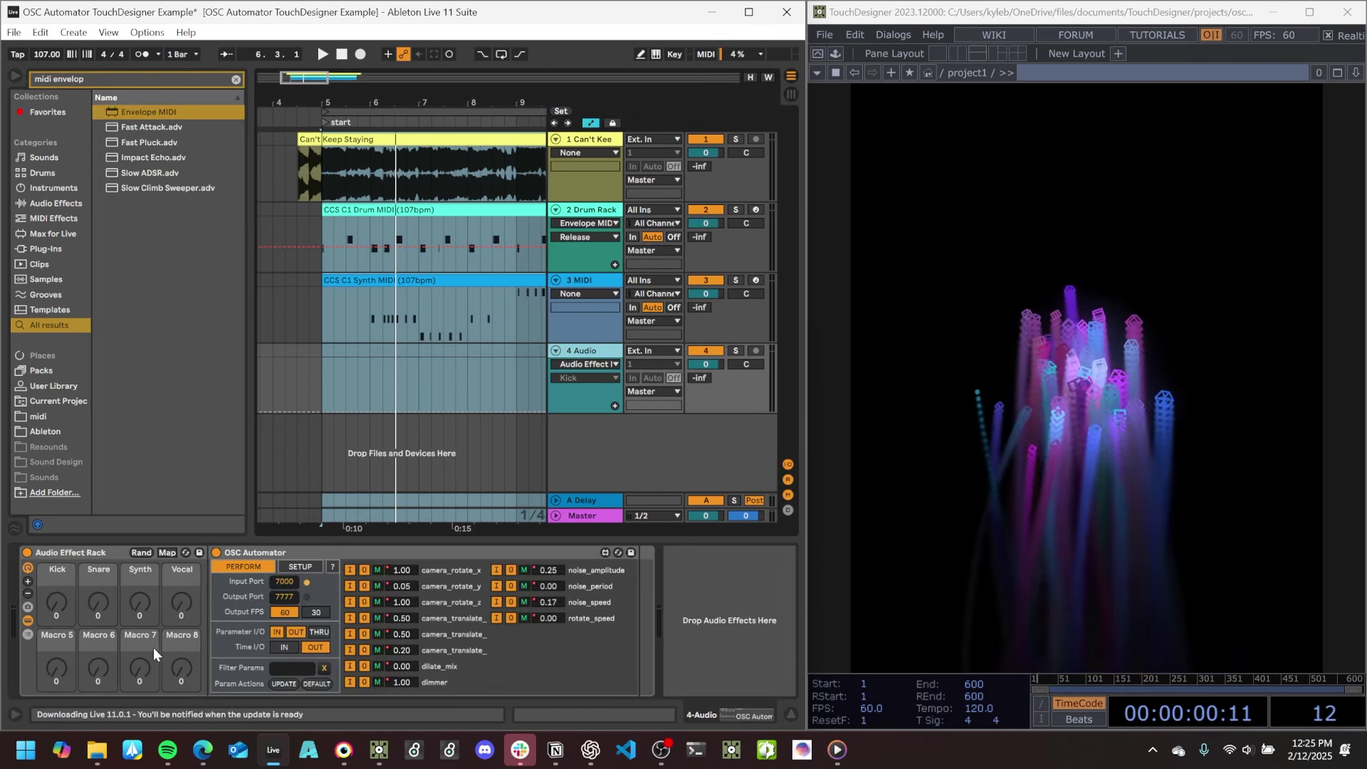
pyautogui.click(95, 594)
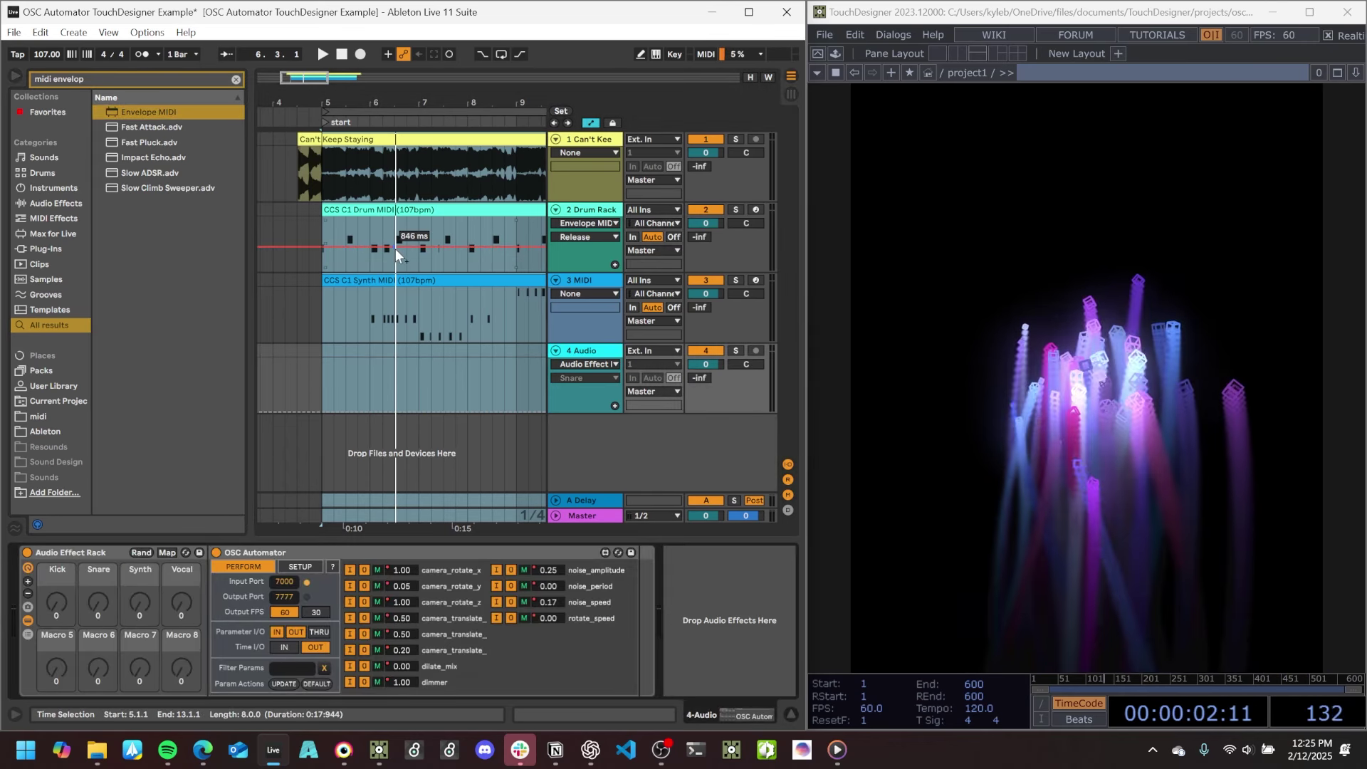
# Map OSC Automator's noise_speed to the Kick macro of the Audio Effect Rack and play back to check the motion.
pyautogui.press('space')
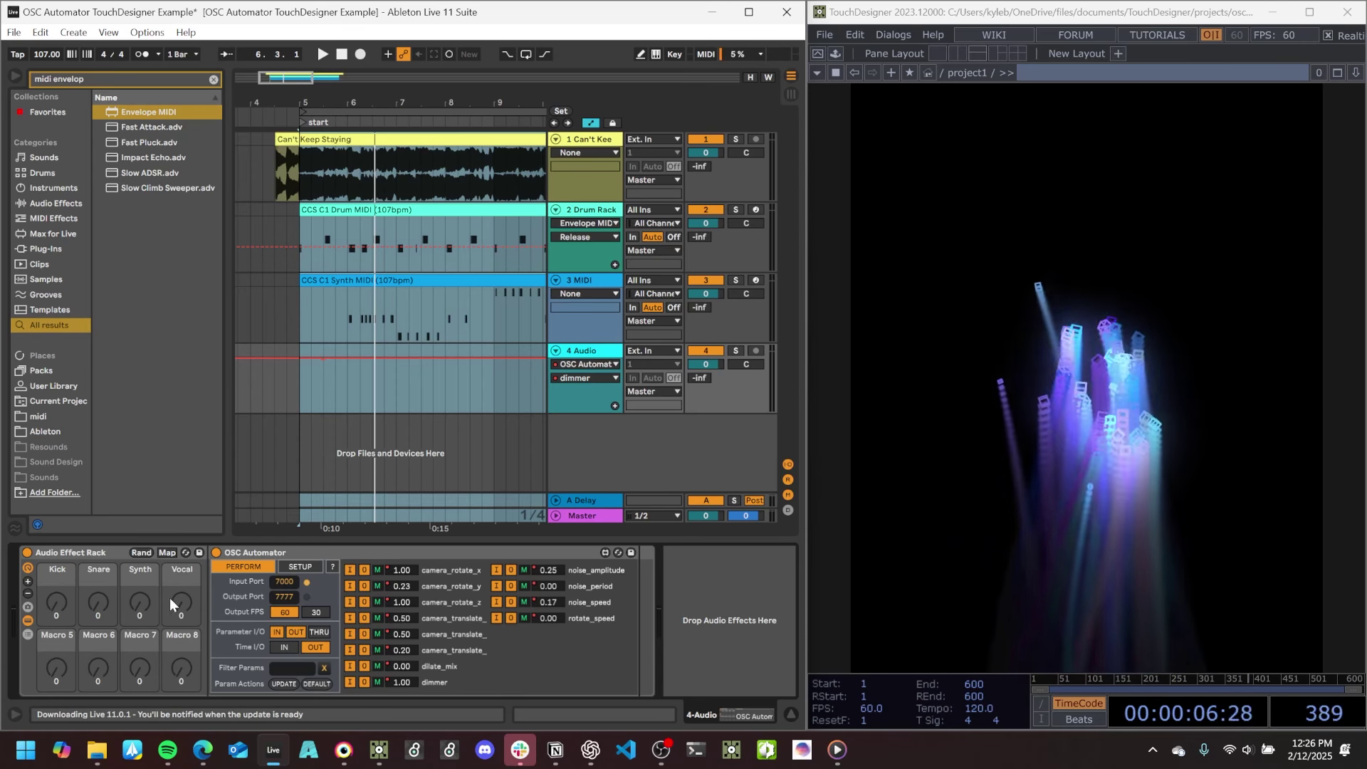
pyautogui.click(168, 552)
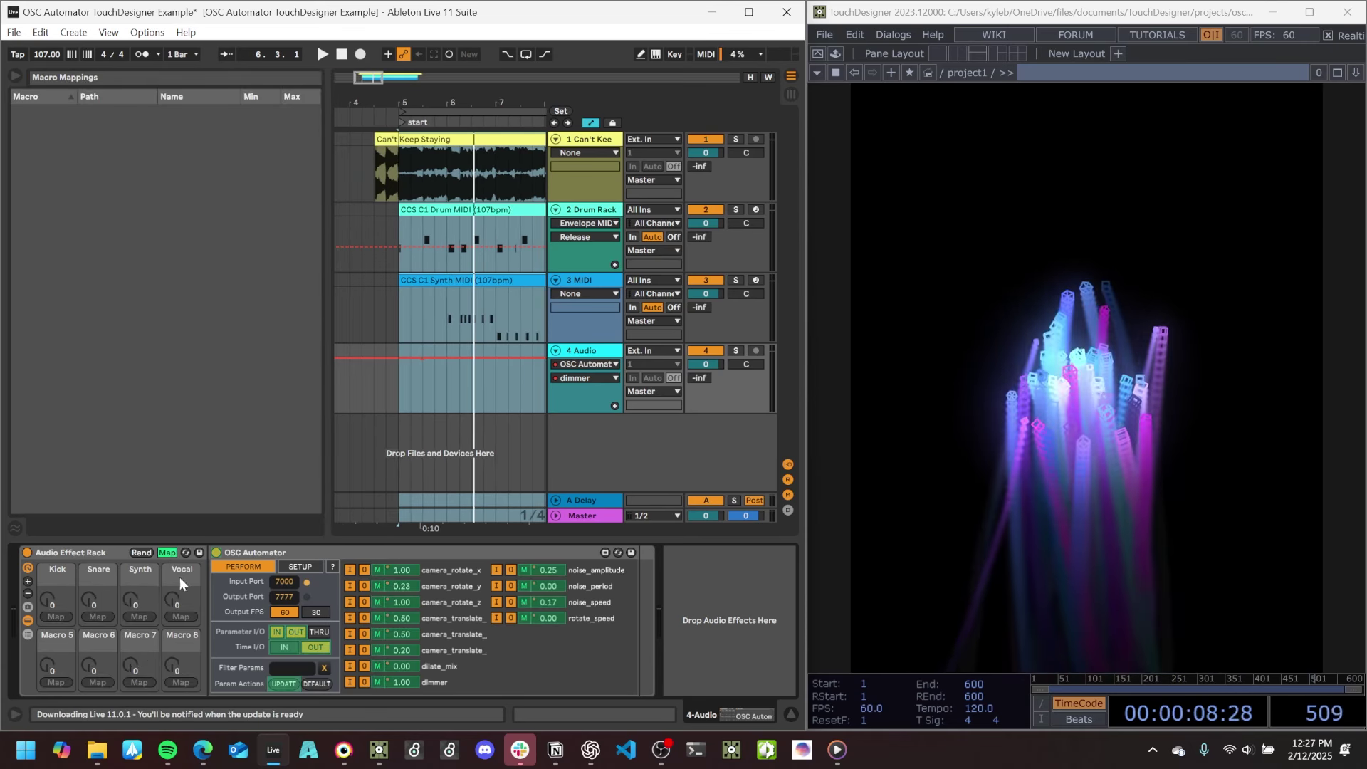
pyautogui.click(536, 598)
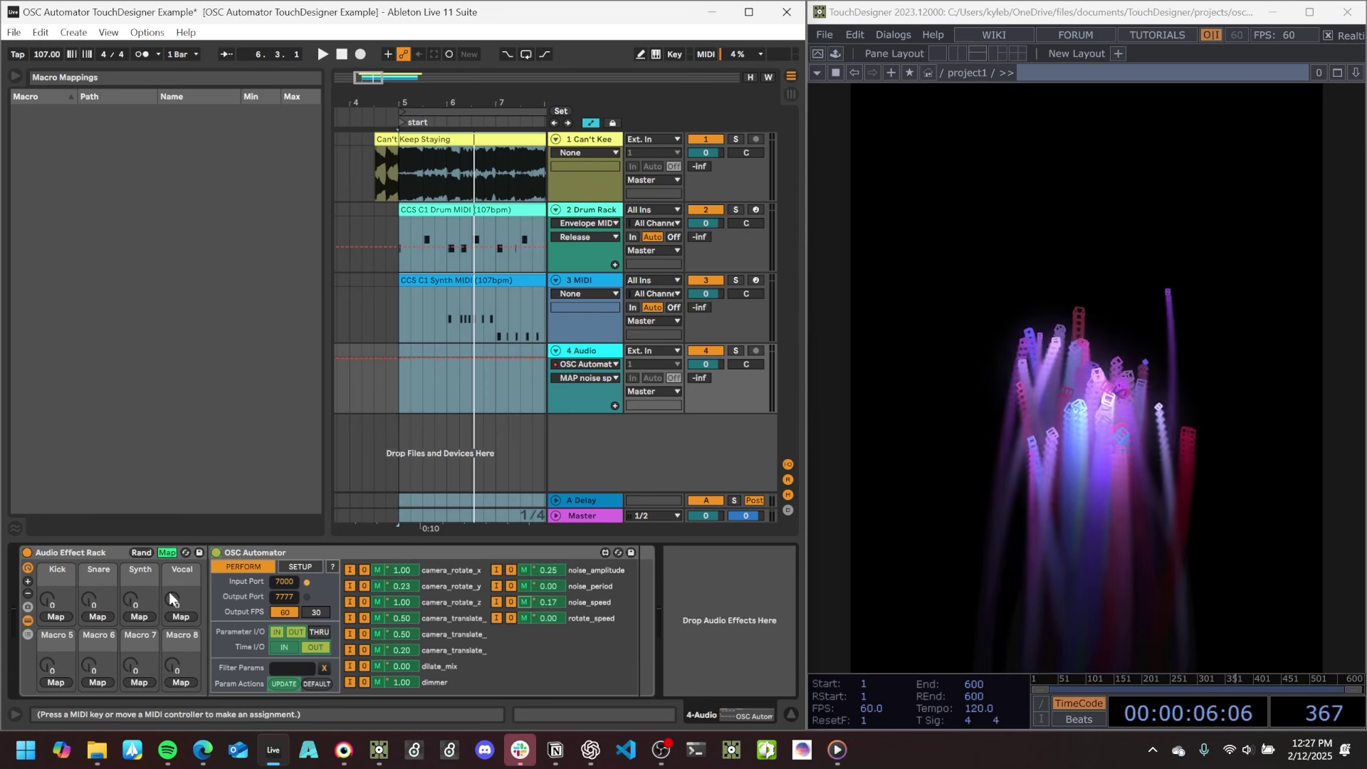
pyautogui.click(62, 617)
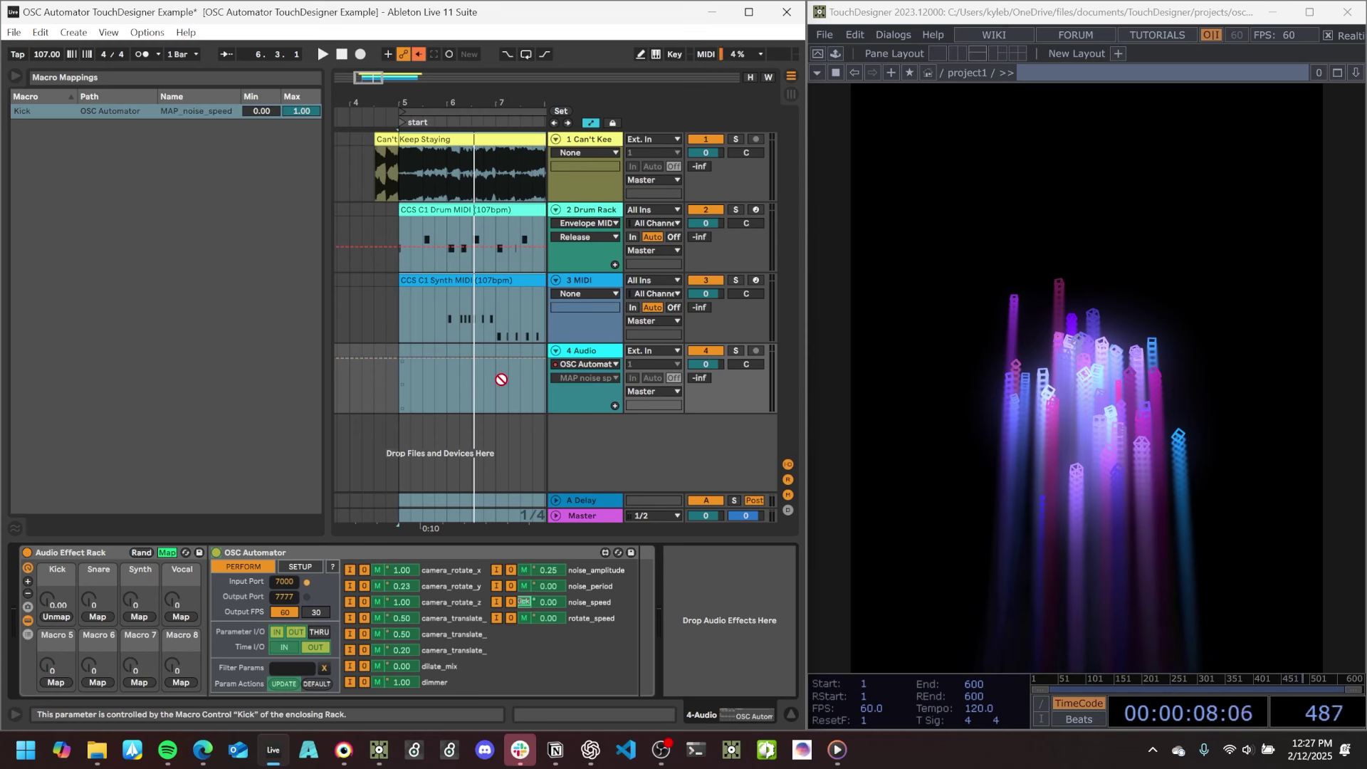
pyautogui.press('space')
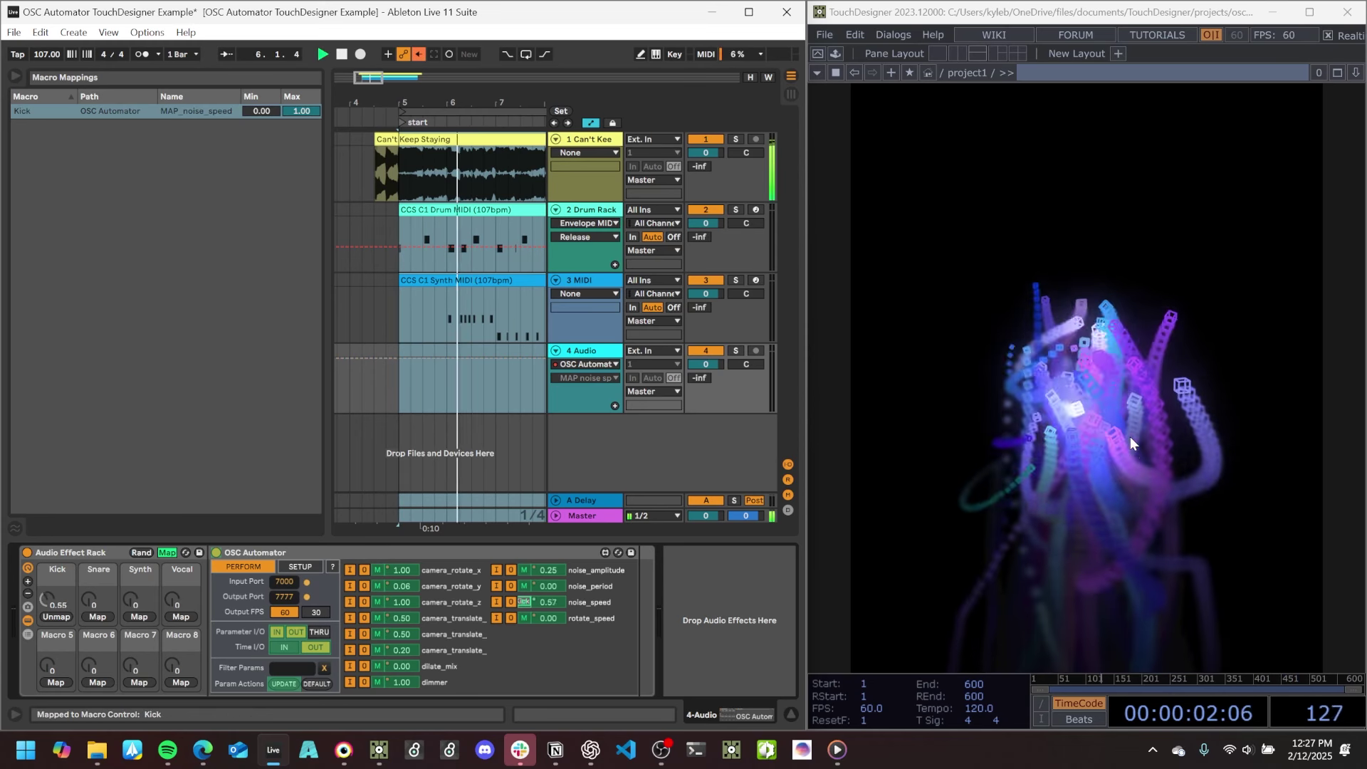
pyautogui.press('space')
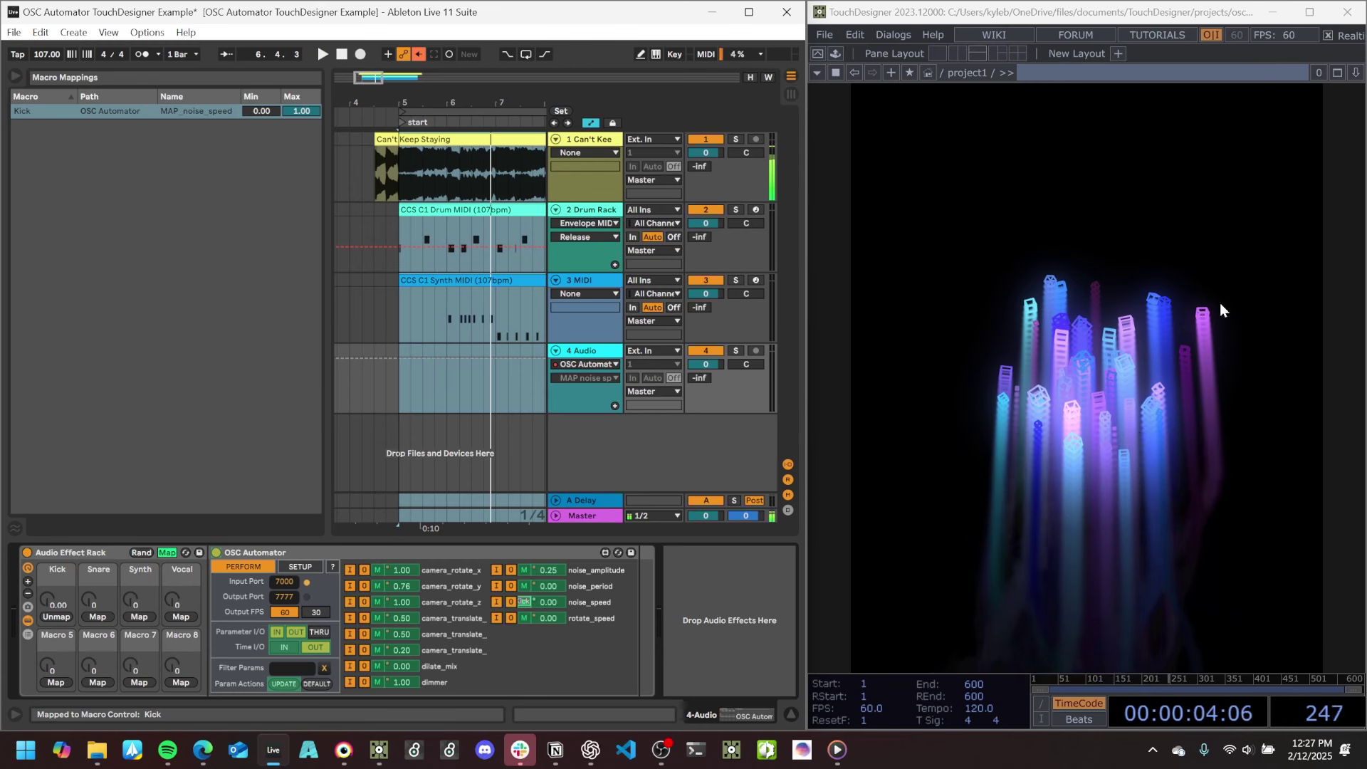
# Try a minimum of 0.50 for the Kick macro's noise_speed mapping and play back to check it.
pyautogui.click(263, 108)
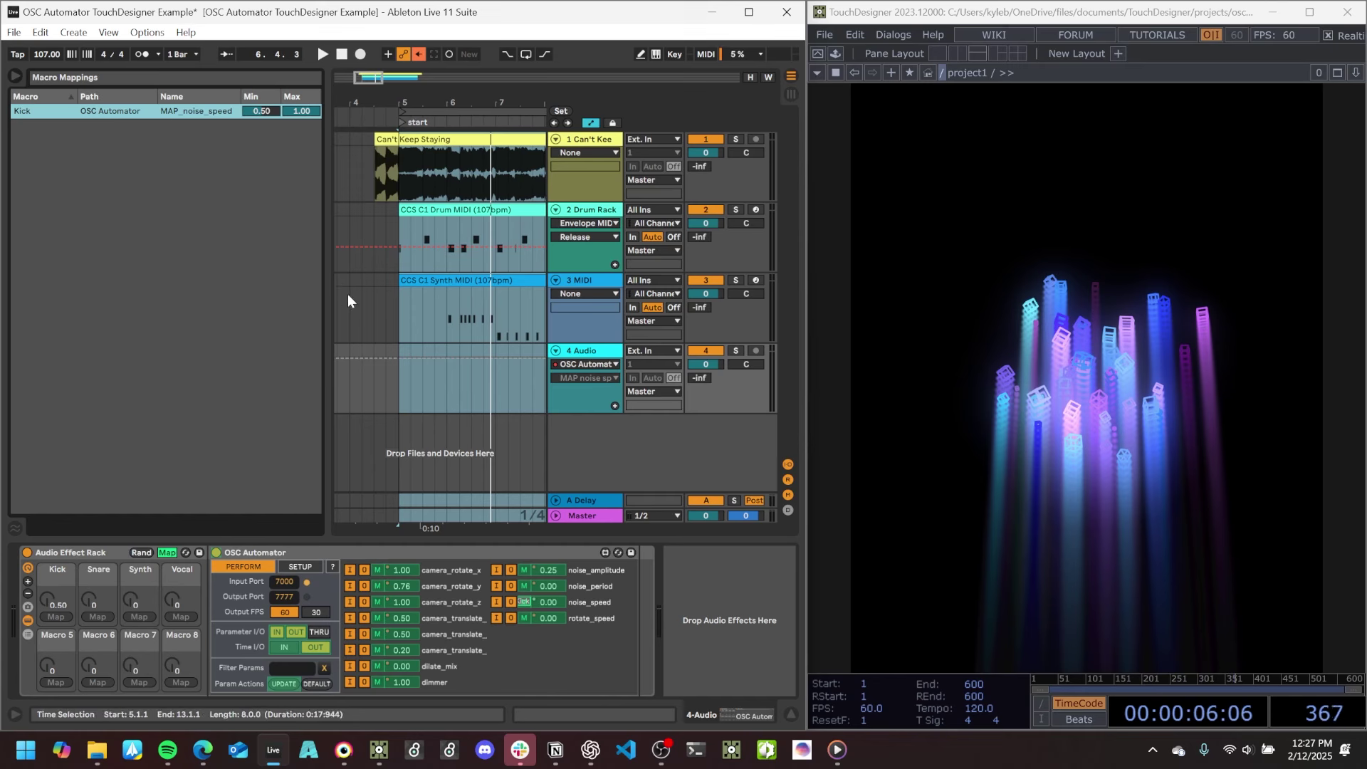
pyautogui.press('space')
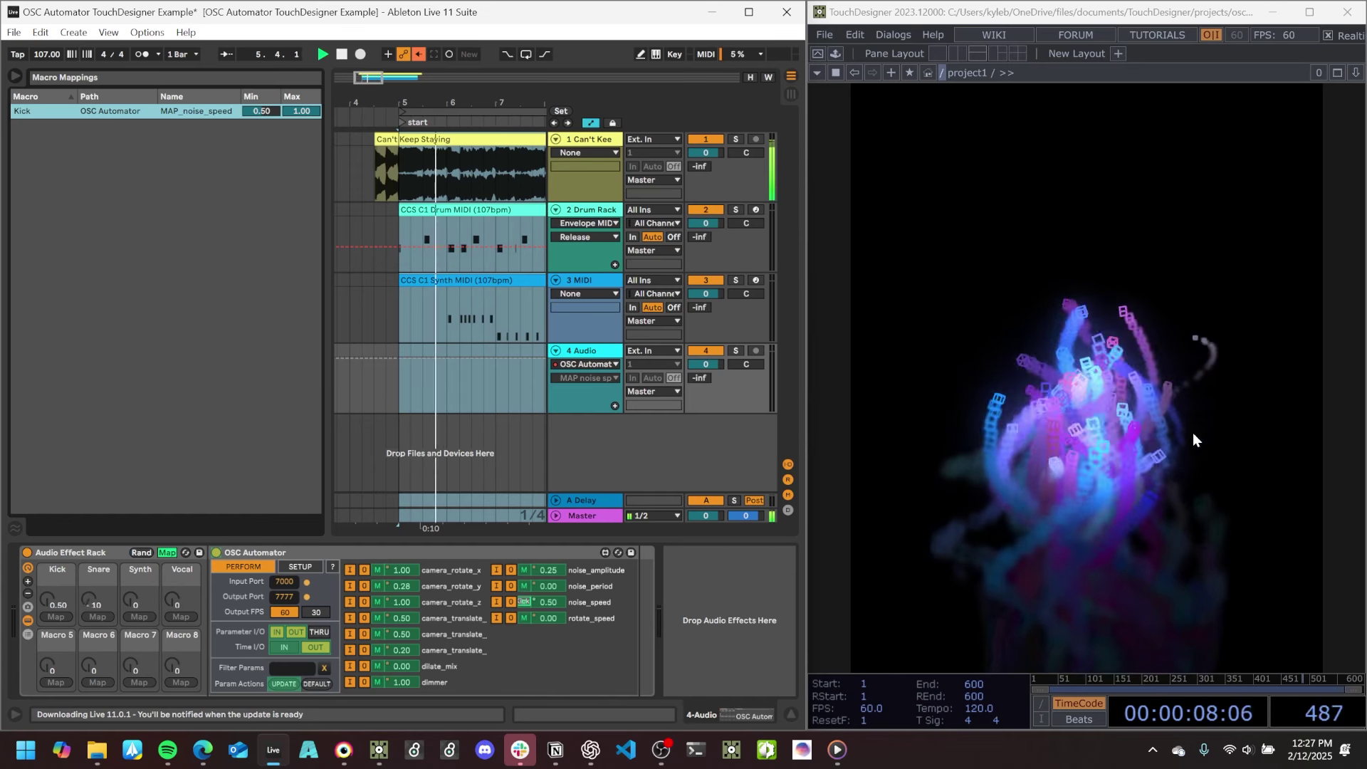
pyautogui.press('space')
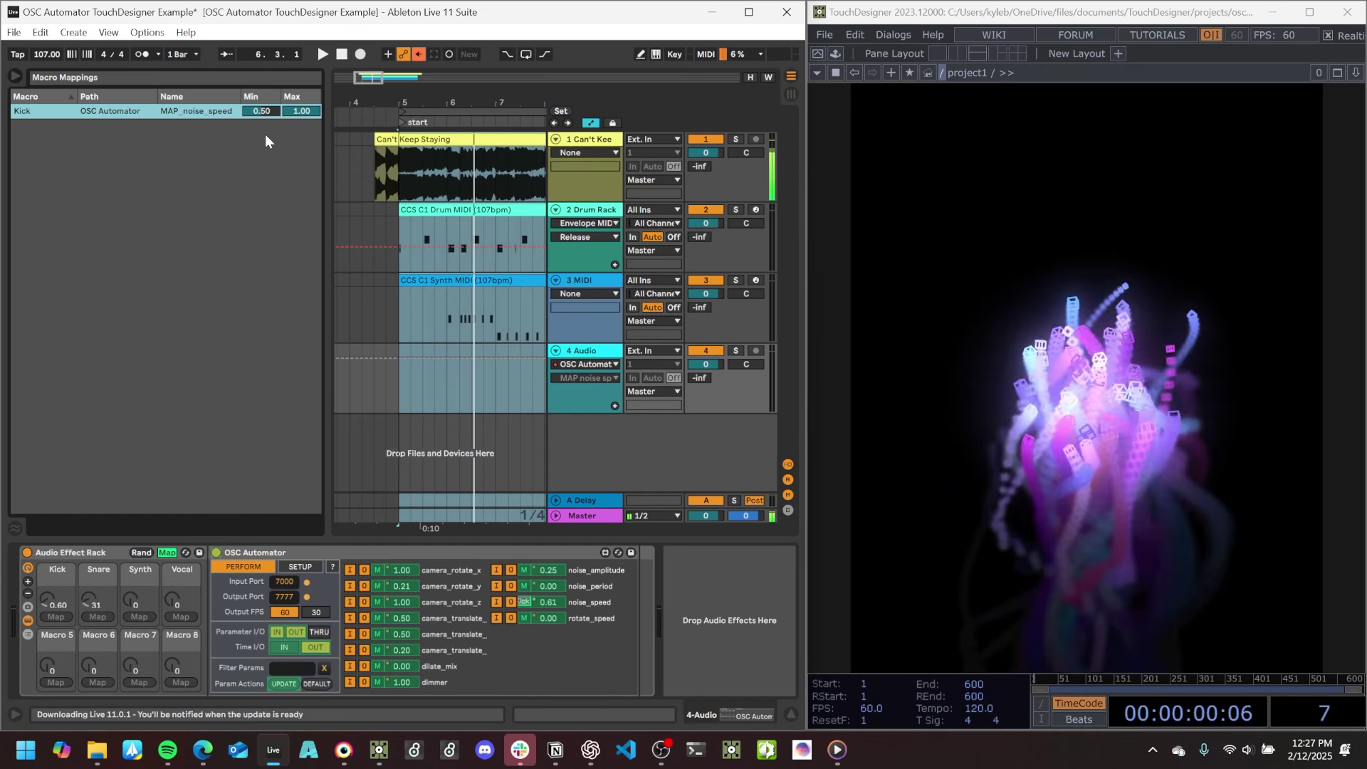
# Set the minimum of the Kick macro's noise_speed mapping to 0.20 and play back the song.
pyautogui.click(258, 111)
pyautogui.write('.2')
pyautogui.press('Return')
pyautogui.press('space')
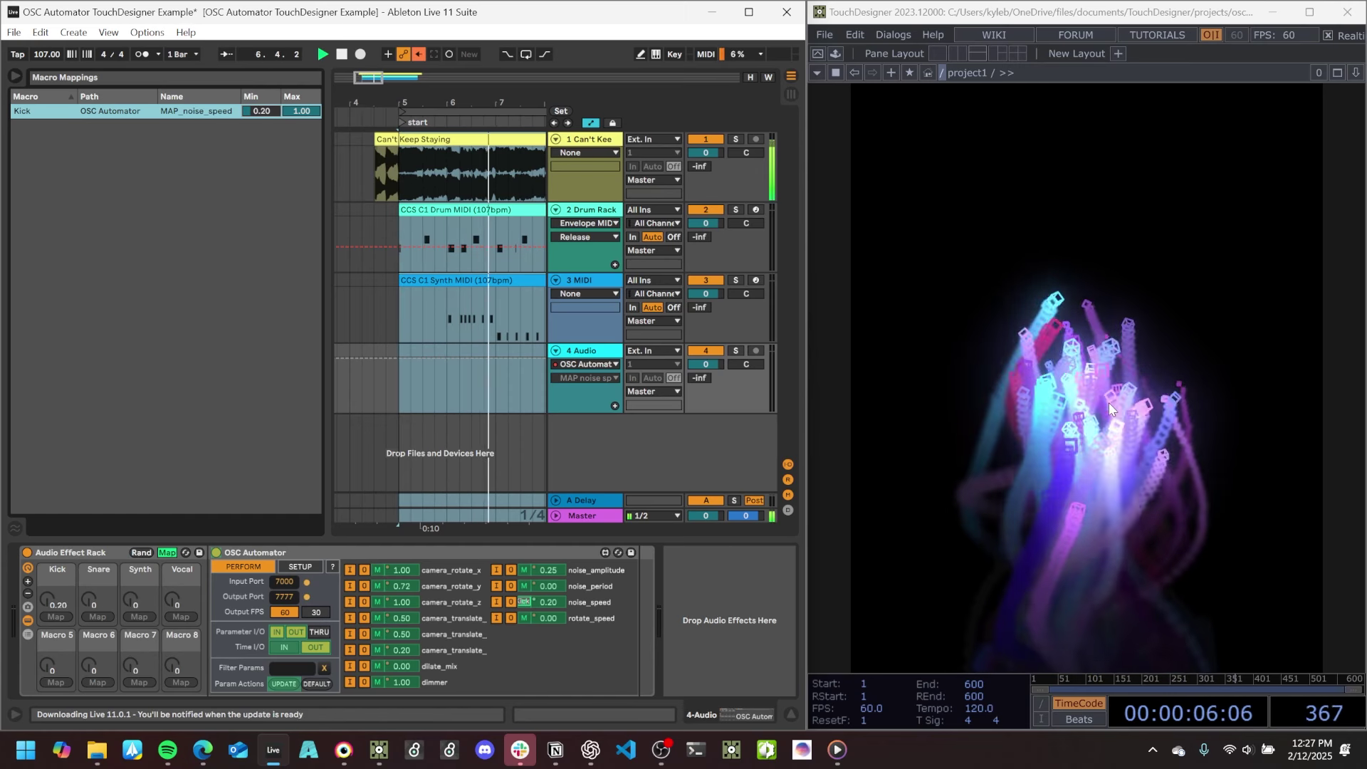
pyautogui.press('space')
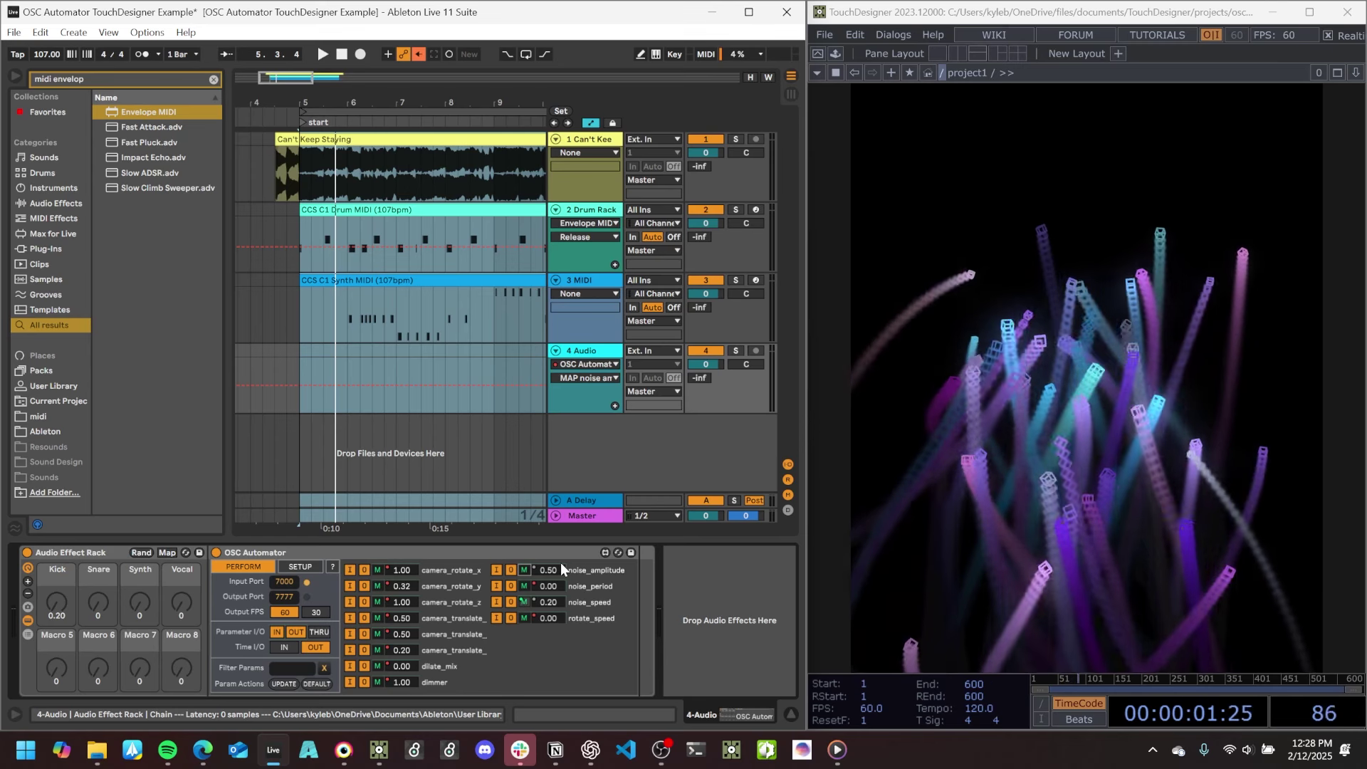
# Try lower noise_amplitude values, map noise_amplitude to the Kick macro with a minimum of 0.30, and play back.
pyautogui.moveTo(549, 570); pyautogui.dragTo(549, 598)
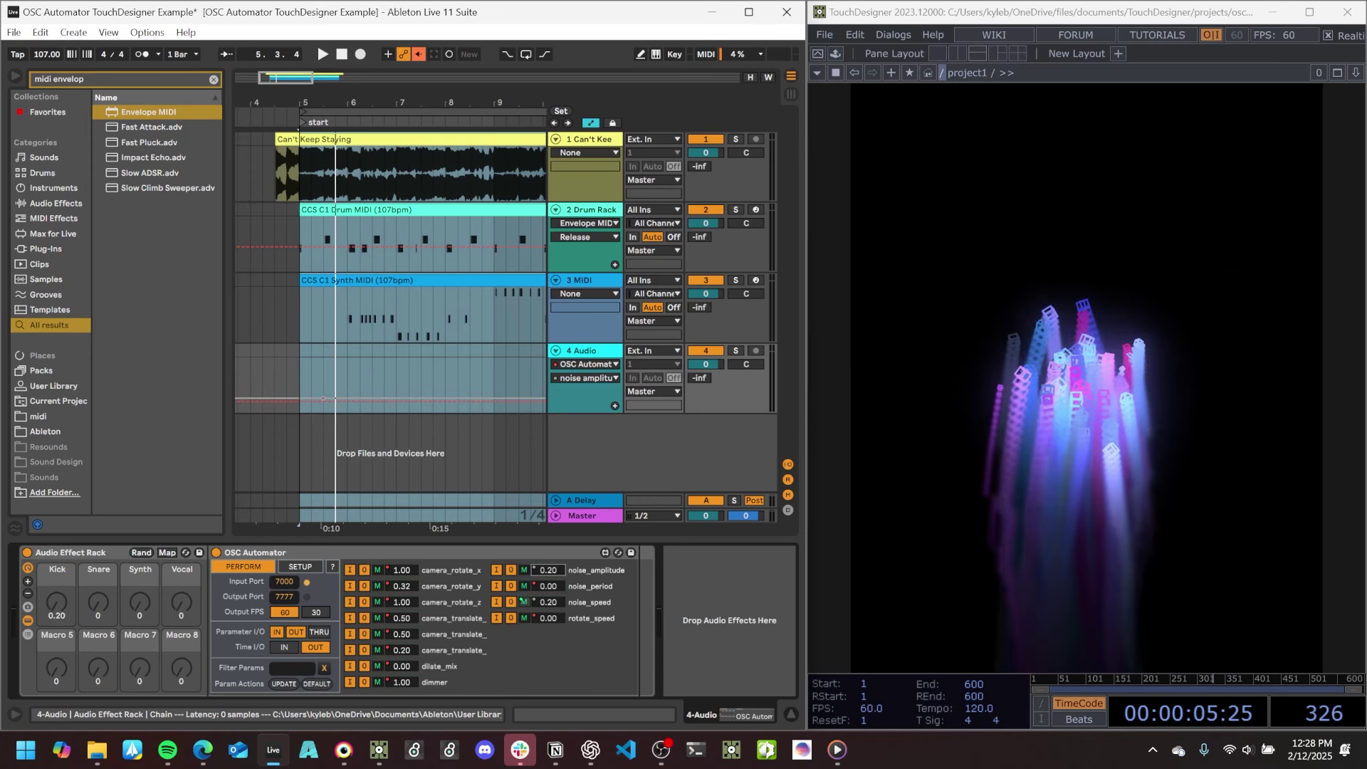
pyautogui.moveTo(549, 598)
pyautogui.mouseDown()
pyautogui.moveTo(549, 575)
pyautogui.moveTo(549, 603)
pyautogui.mouseUp()
pyautogui.click(166, 552)
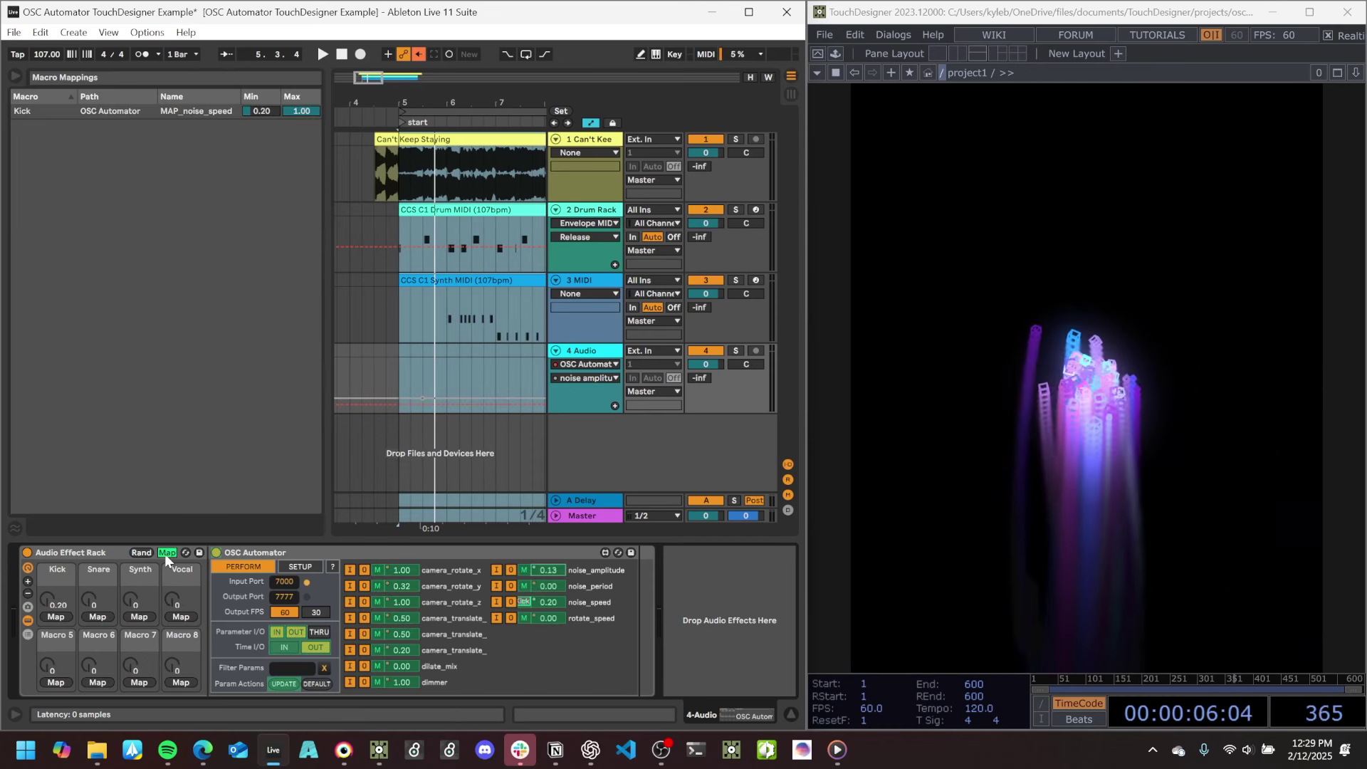
pyautogui.click(526, 570)
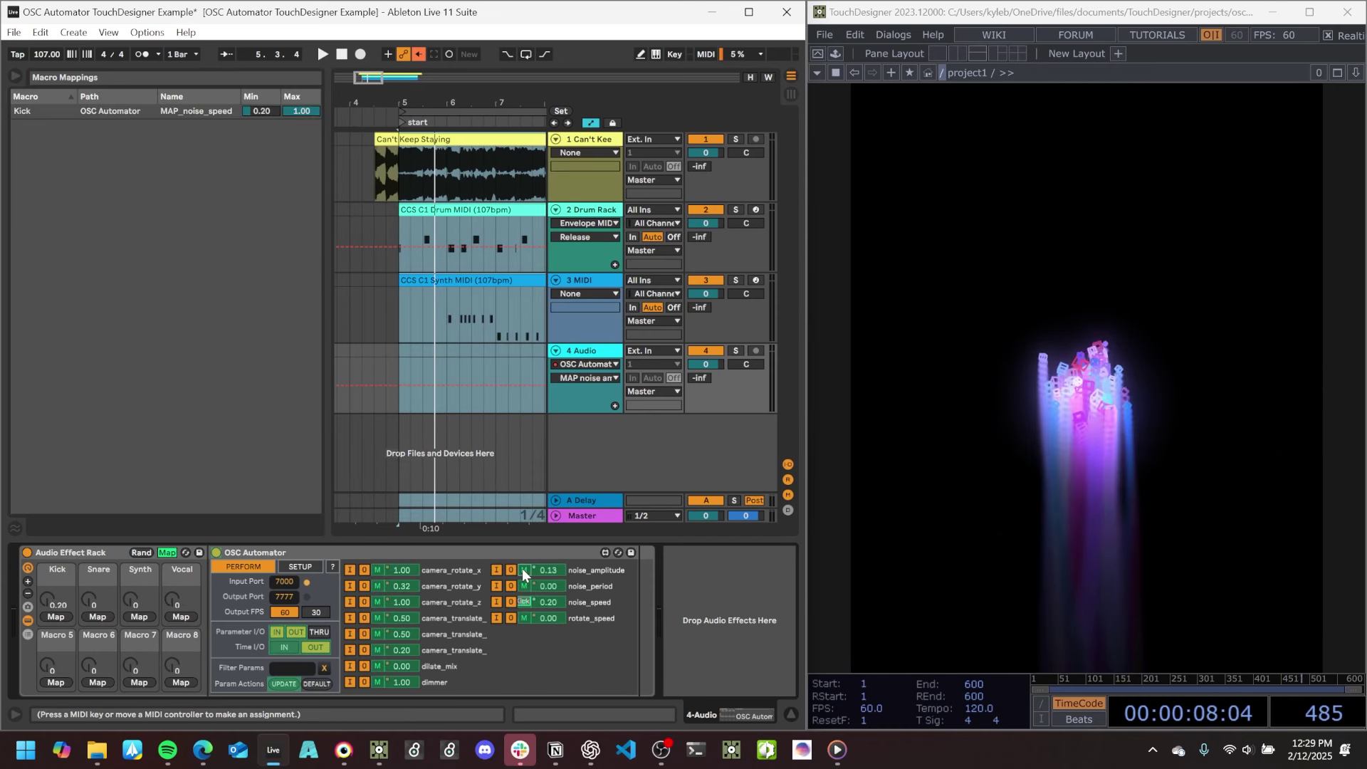
pyautogui.click(62, 619)
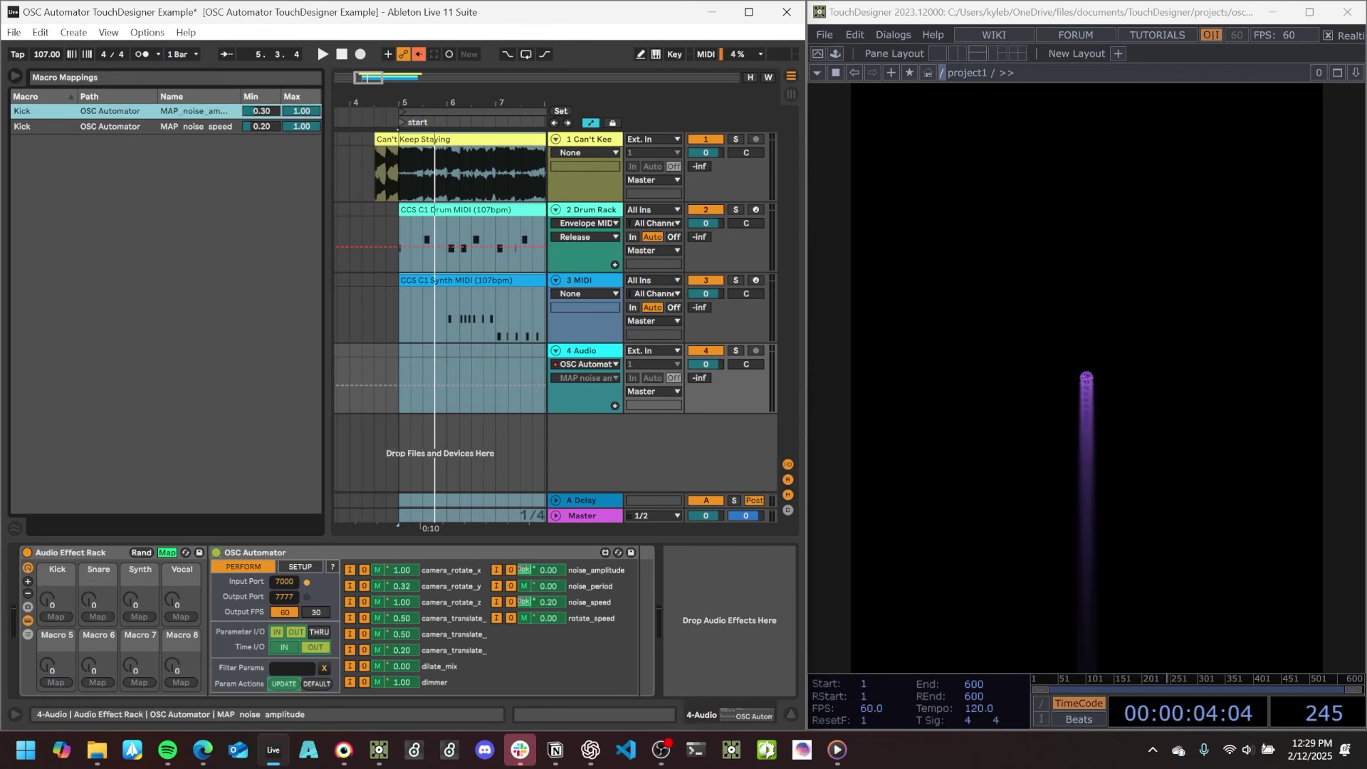
pyautogui.click(440, 114)
pyautogui.press('space')
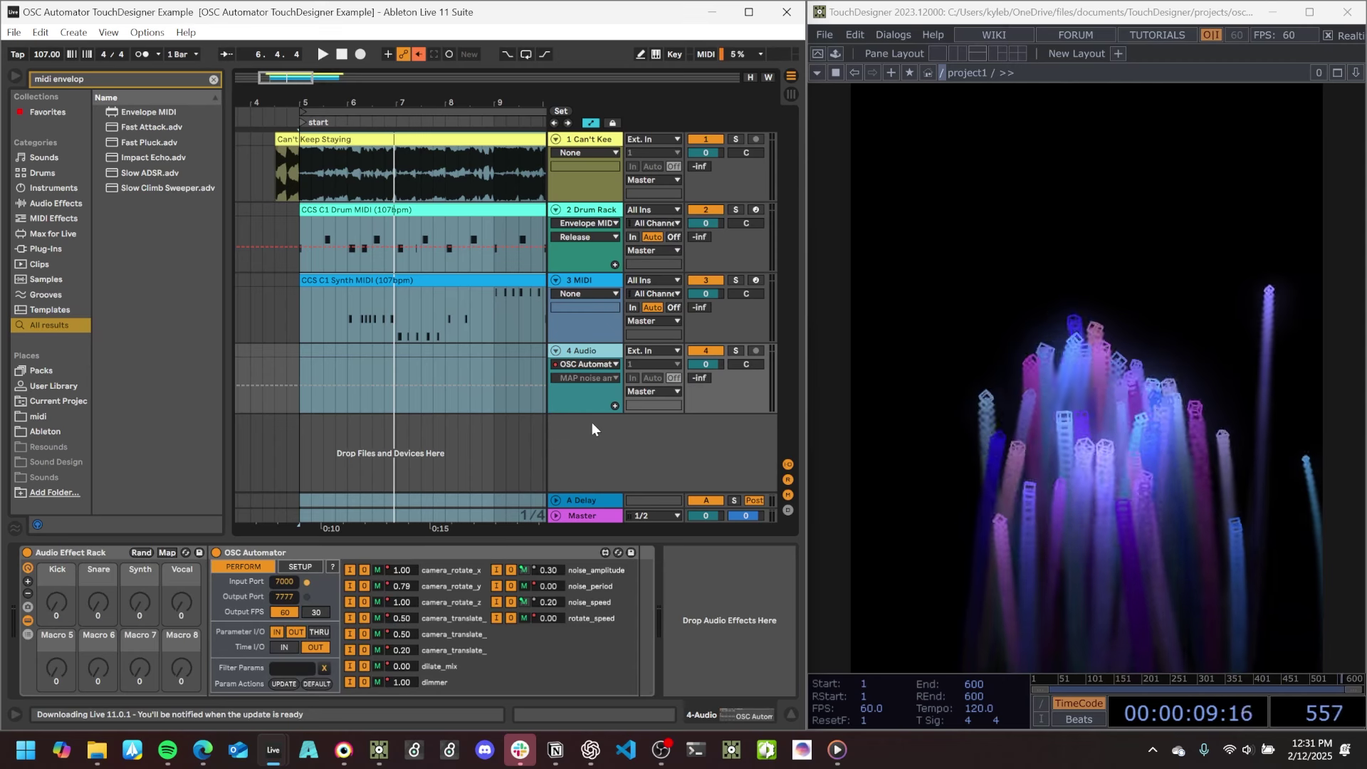
# Delete the EQ Eight and Utility devices from the synth MIDI track.
pyautogui.click(583, 279)
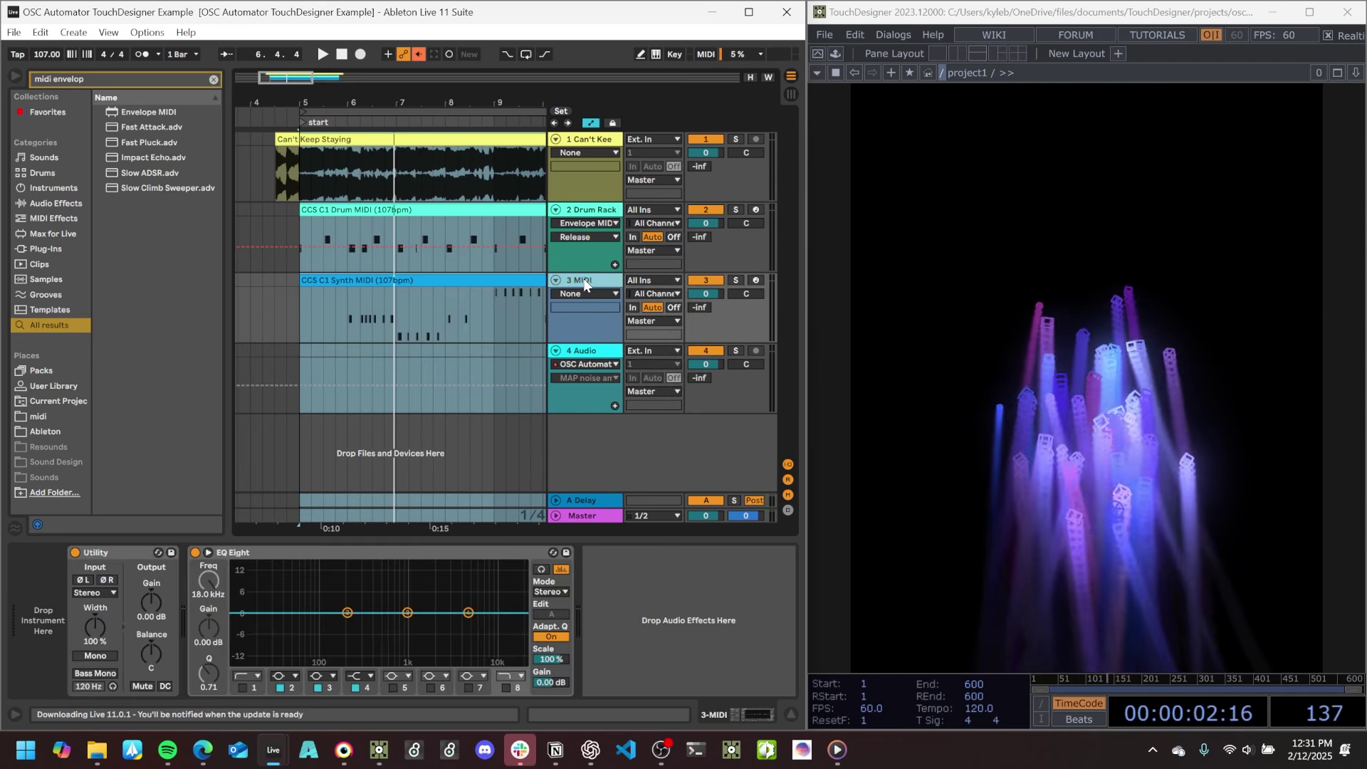
pyautogui.click(260, 553)
pyautogui.press('Delete')
pyautogui.click(107, 550)
pyautogui.press('Delete')
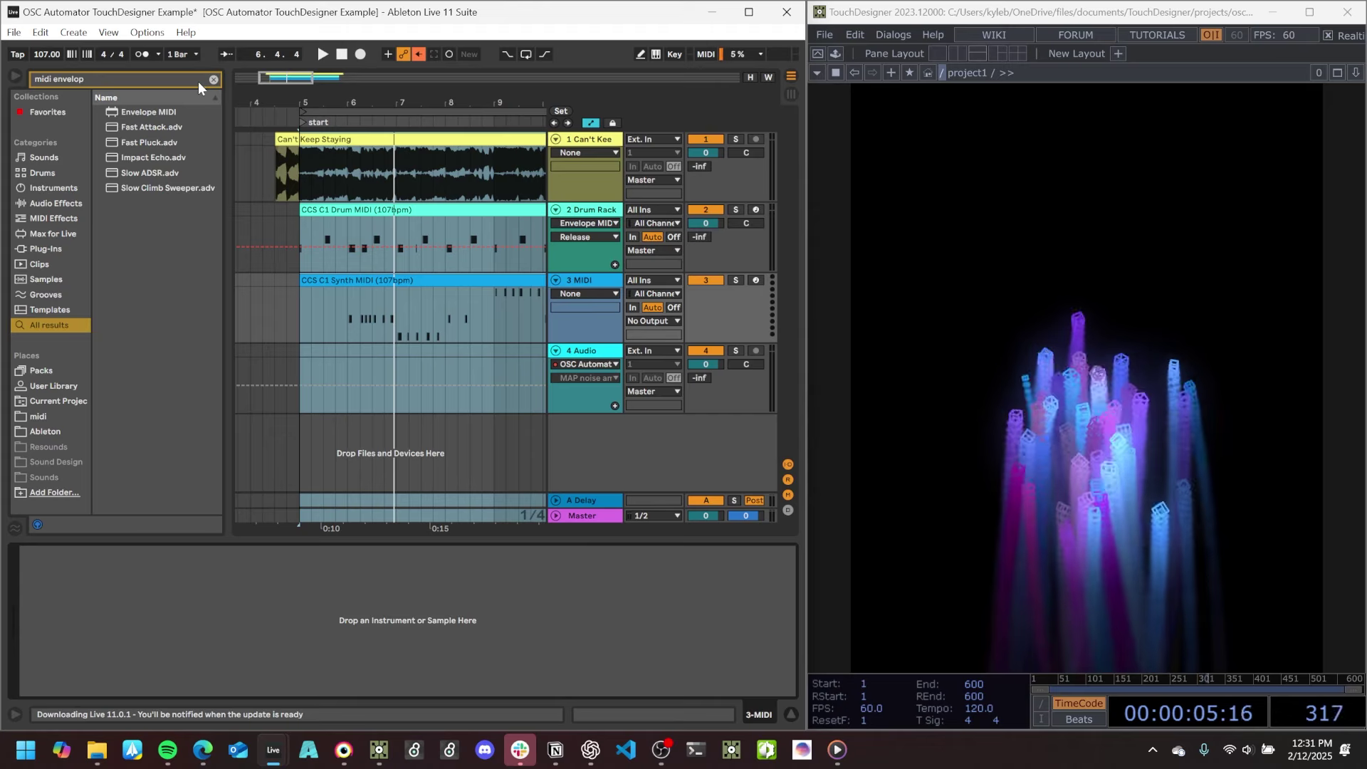
# Add an Envelope MIDI device to the synth MIDI track and play back to check its trigger.
pyautogui.doubleClick(119, 112)
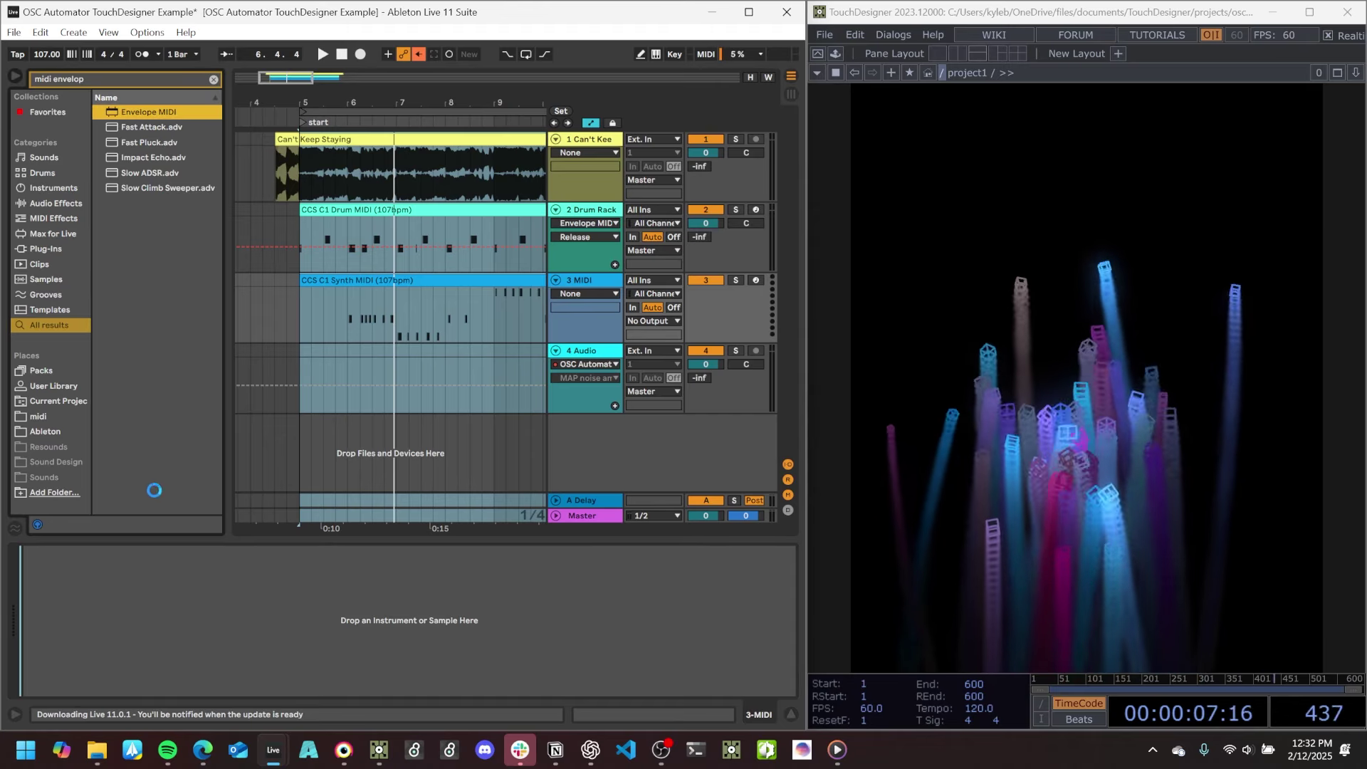
pyautogui.press('space')
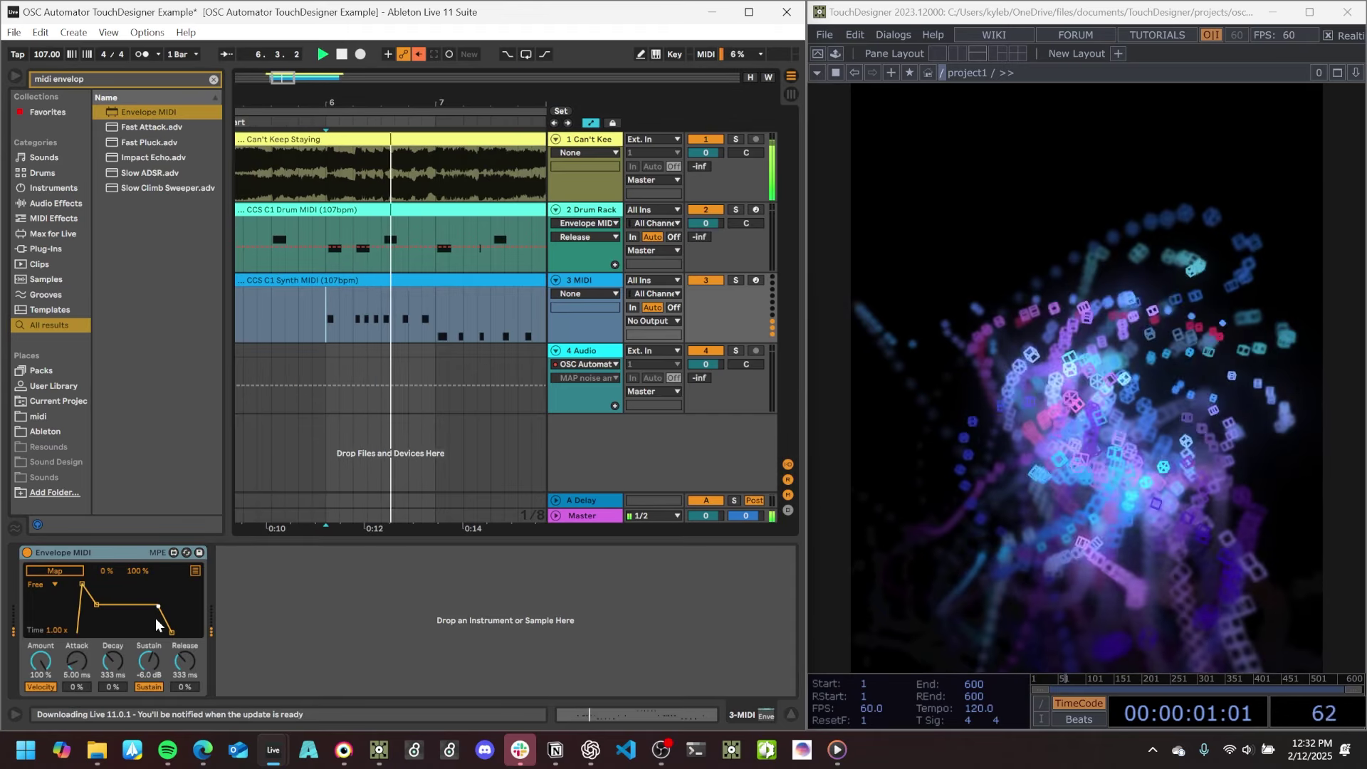
pyautogui.press('space')
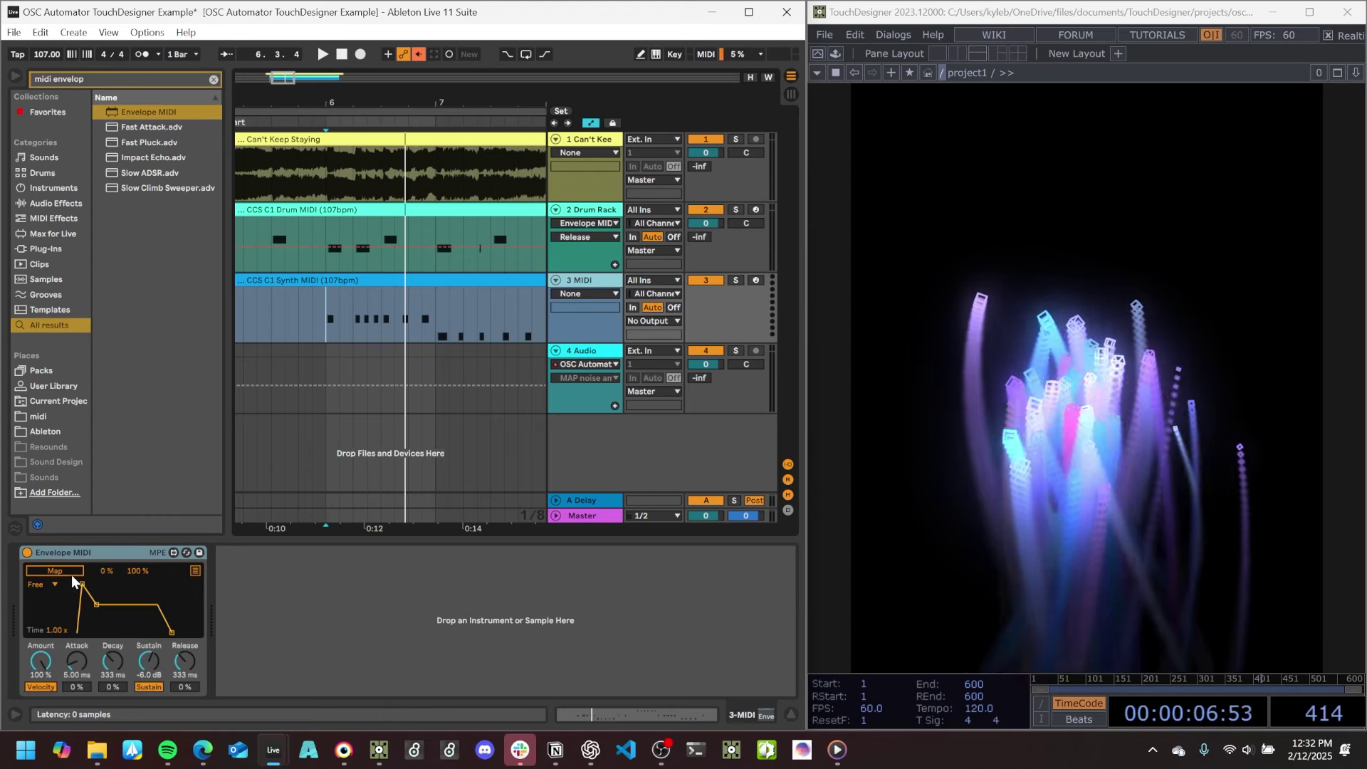
# Map the synth track's Envelope MIDI to the Synth macro and set its attack to 0.10 ms.
pyautogui.click(68, 572)
pyautogui.click(594, 351)
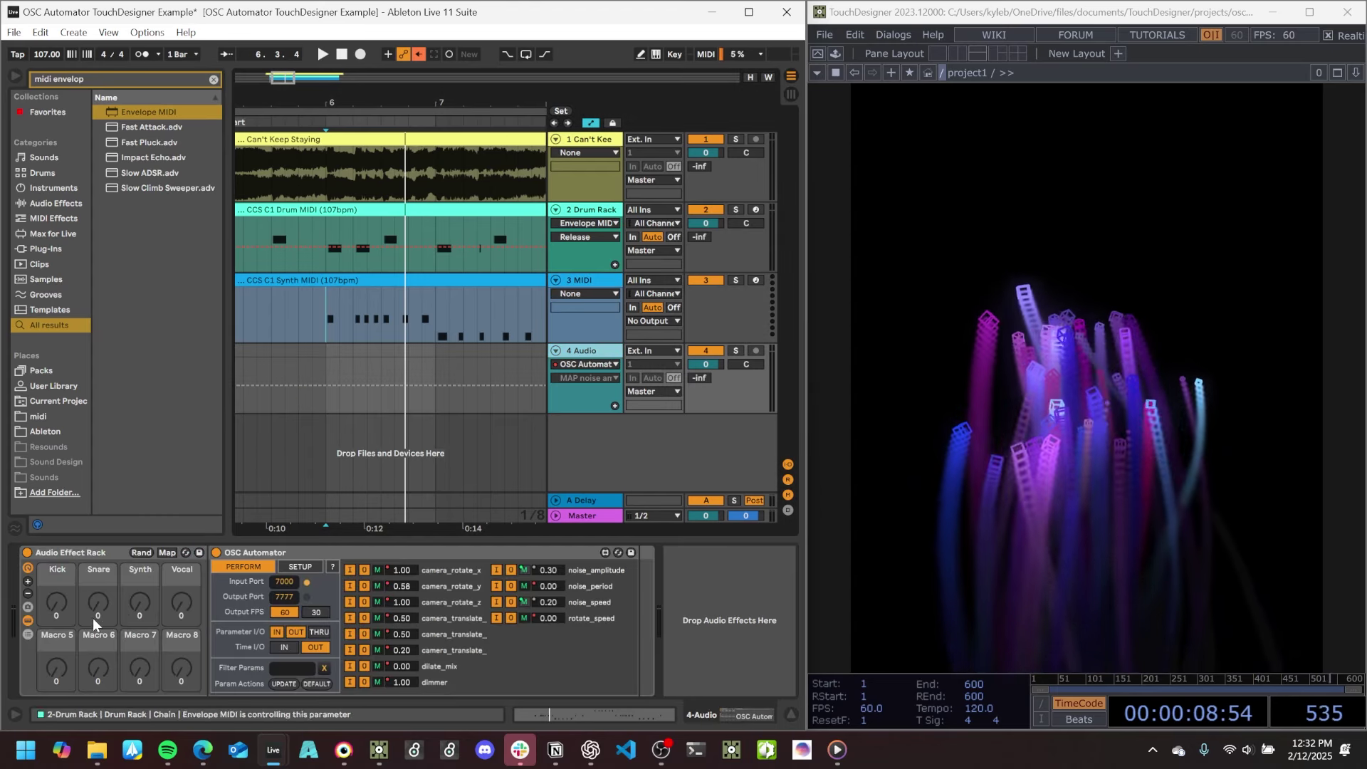
pyautogui.click(140, 602)
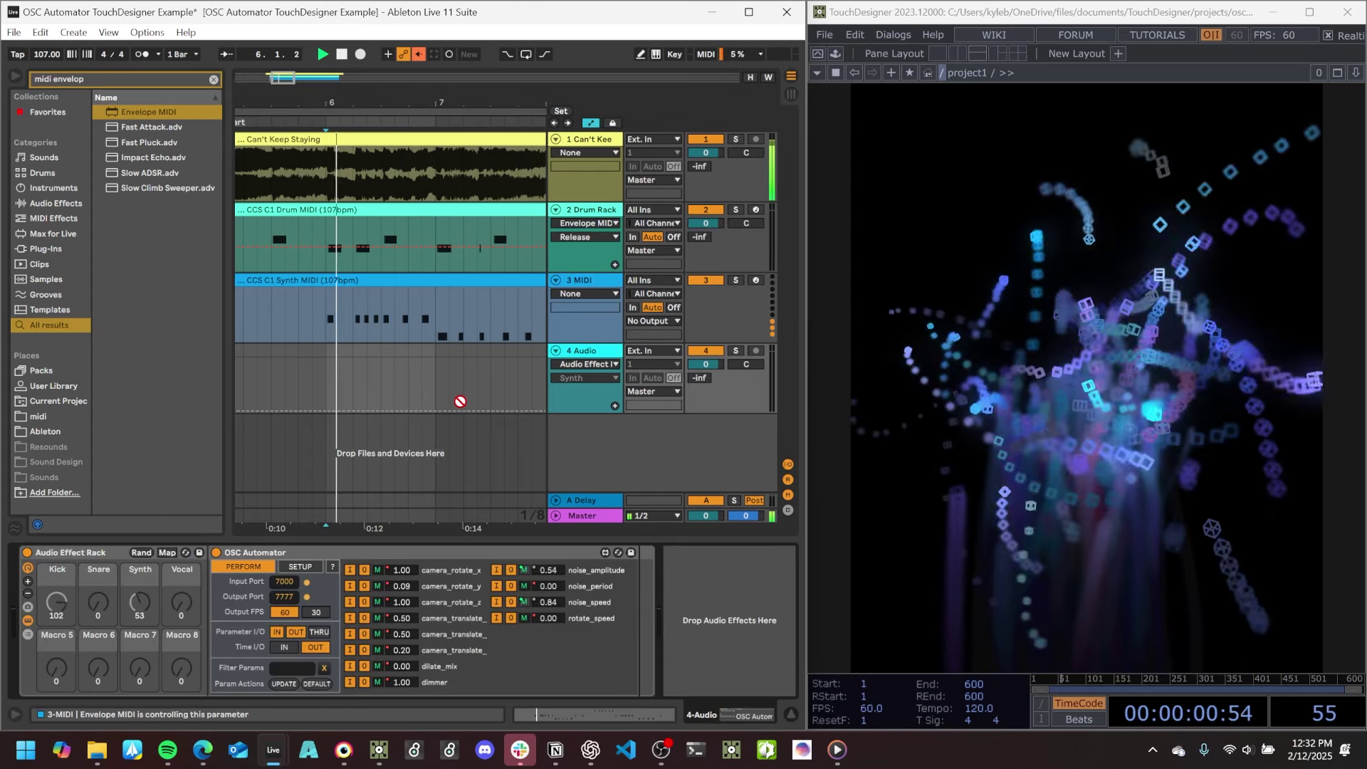
pyautogui.click(378, 333)
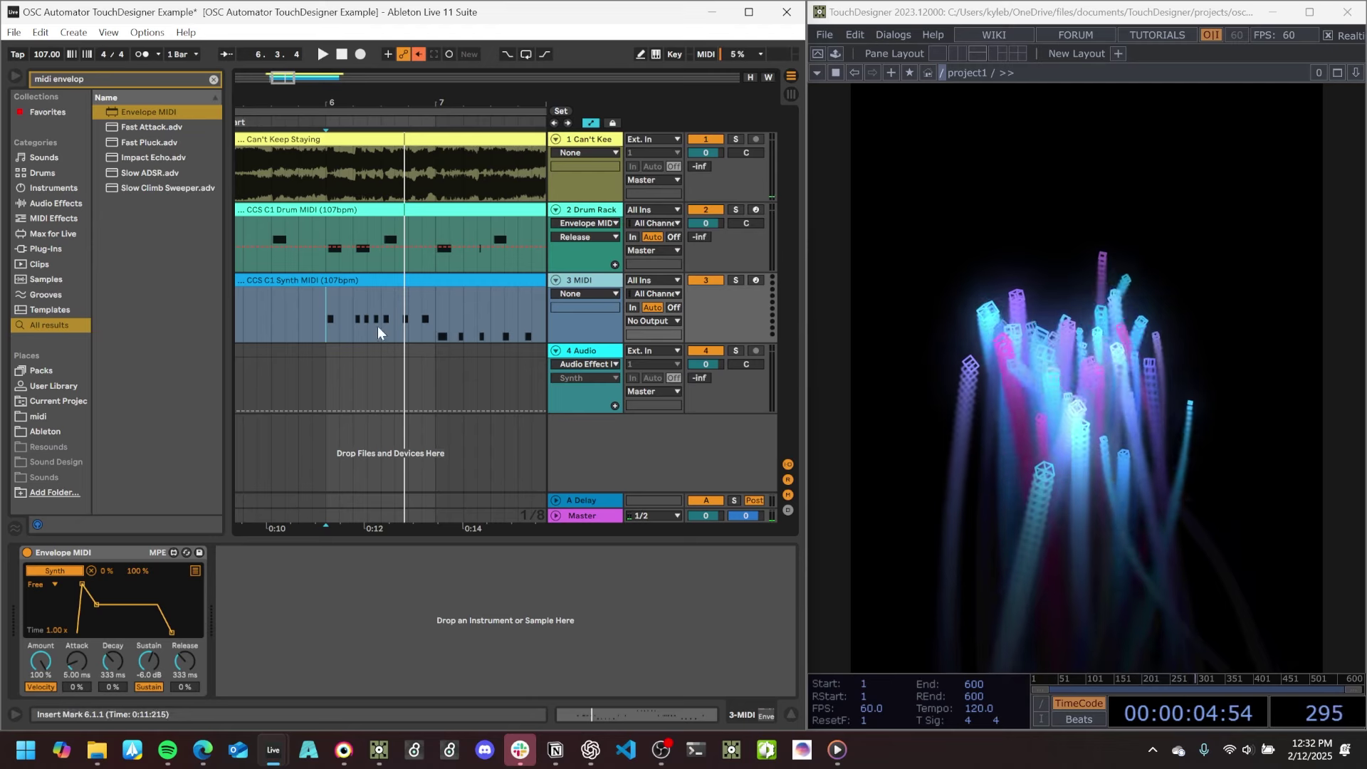
pyautogui.moveTo(73, 667); pyautogui.dragTo(73, 667)
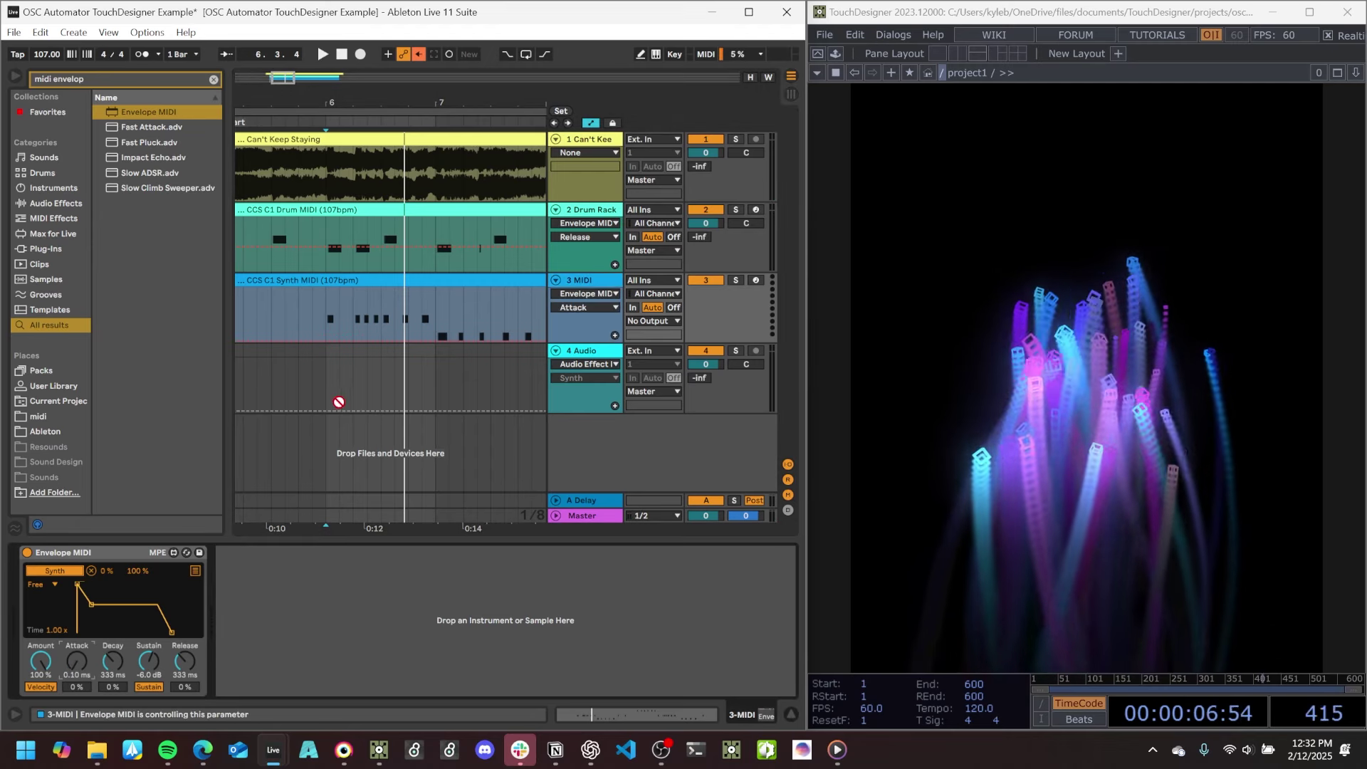
# Map OSC Automator's dilate_mix to the Synth macro and play back to check the effect.
pyautogui.click(597, 352)
pyautogui.press('space')
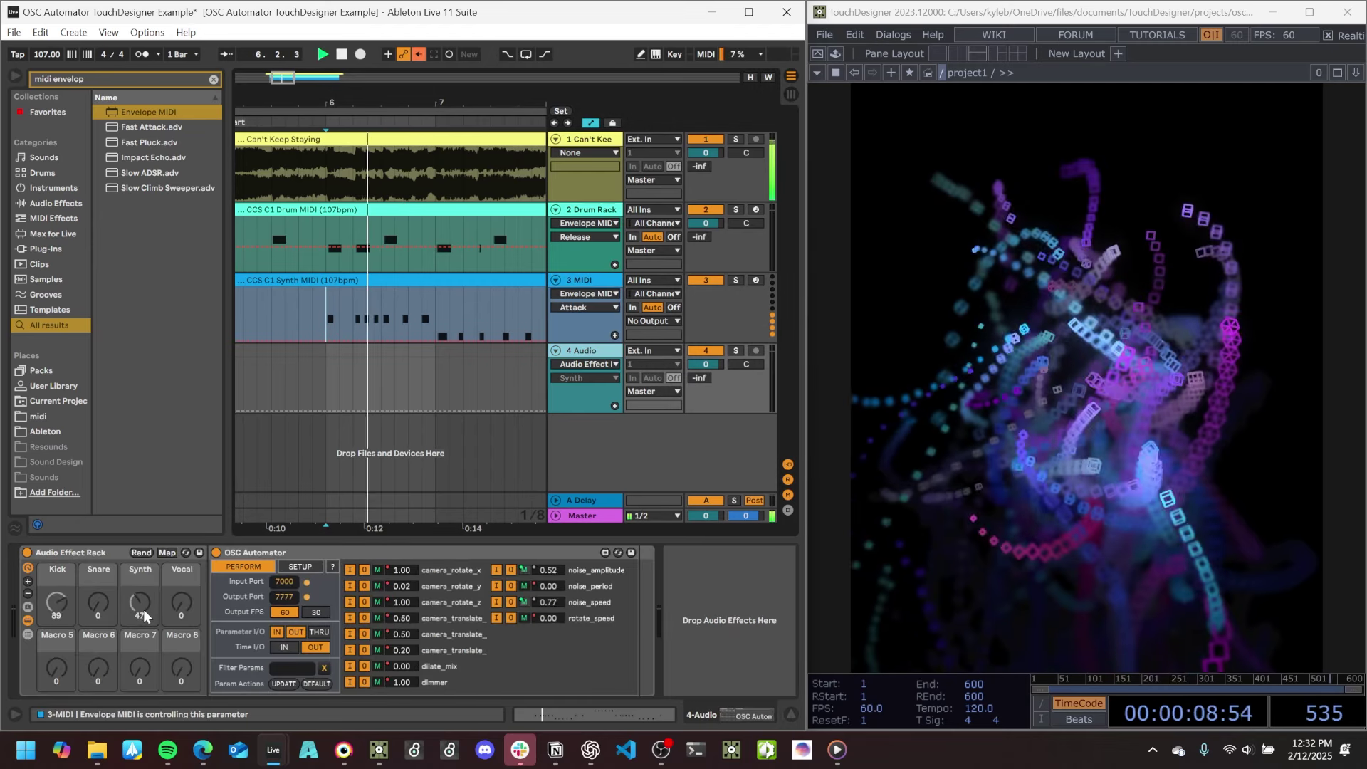
pyautogui.click(168, 553)
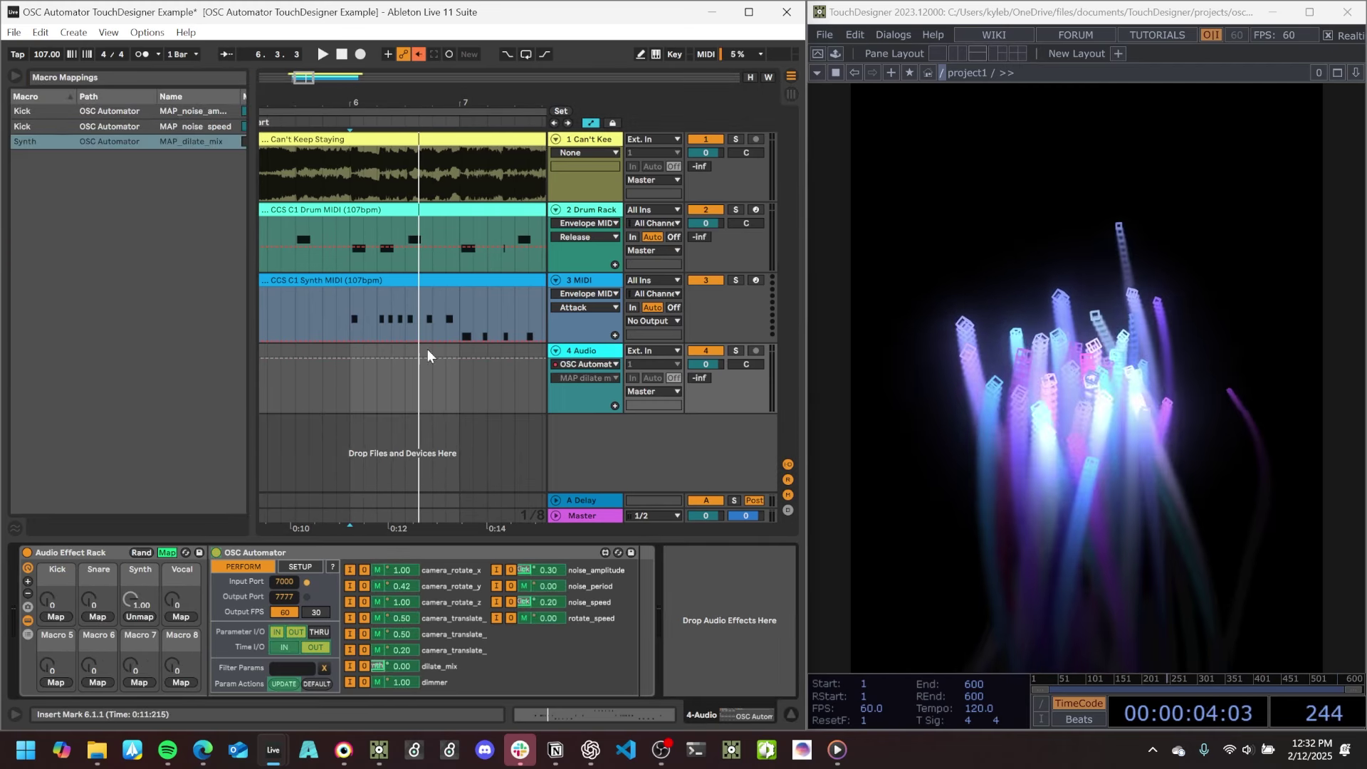
pyautogui.press('space')
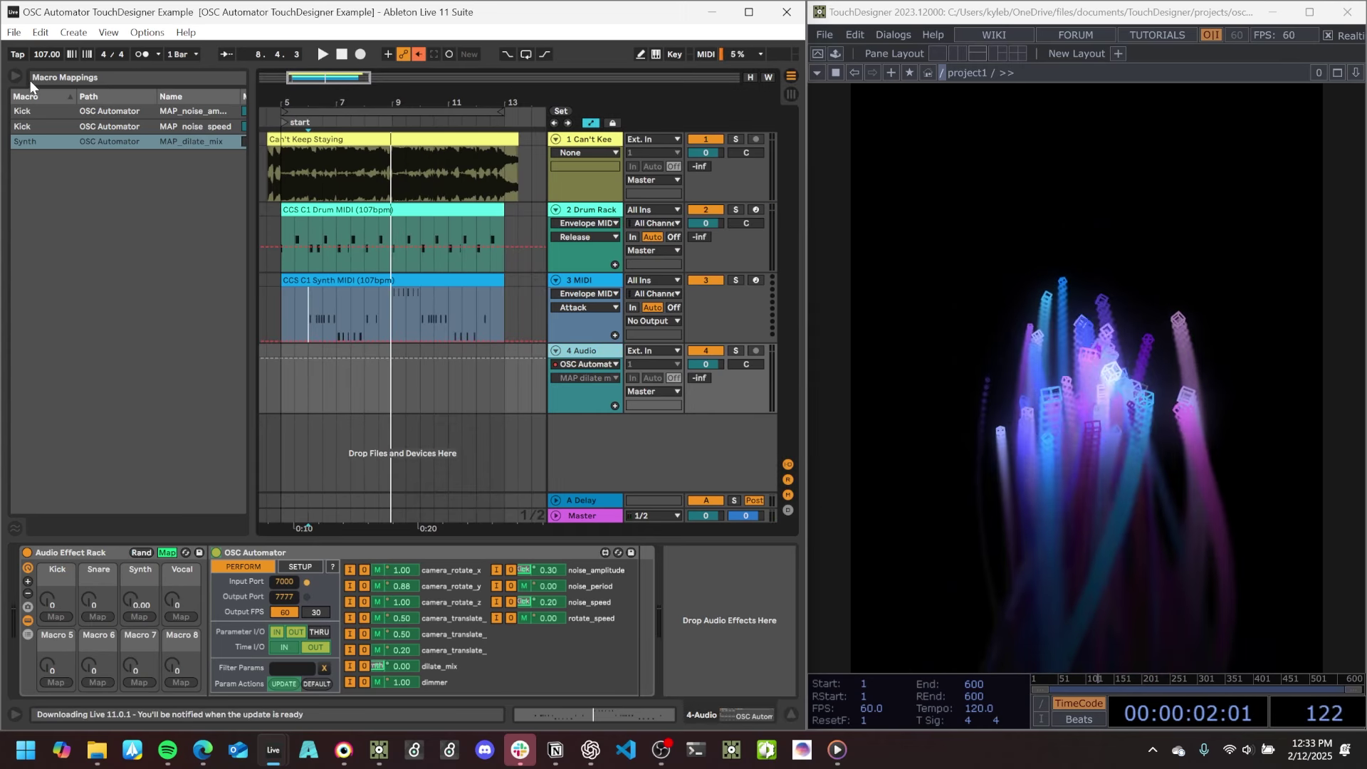
# Search the browser for "envelop", put Envelope Follower on the Can't Keep Staying track in place of Utility and EQ Eight, and play back.
pyautogui.click(578, 142)
pyautogui.click(118, 83)
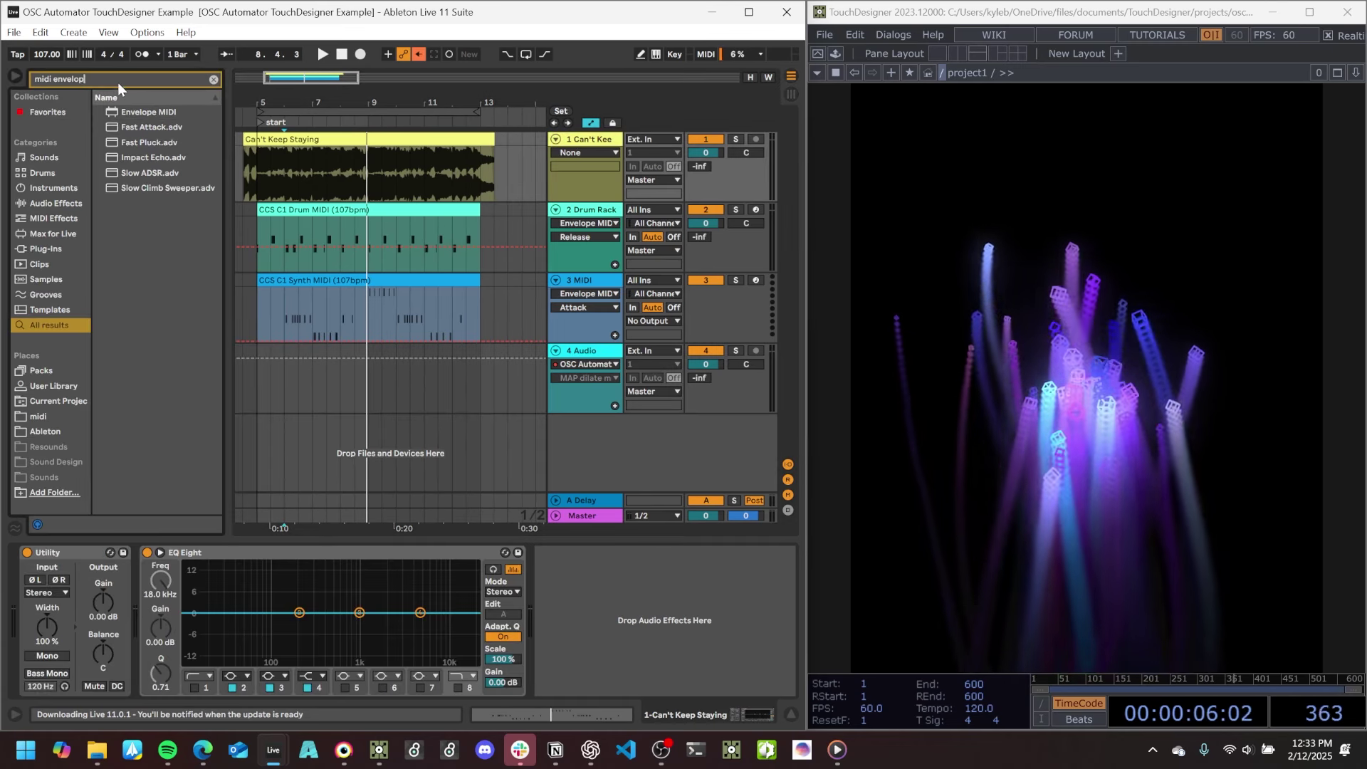
pyautogui.write('envelop')
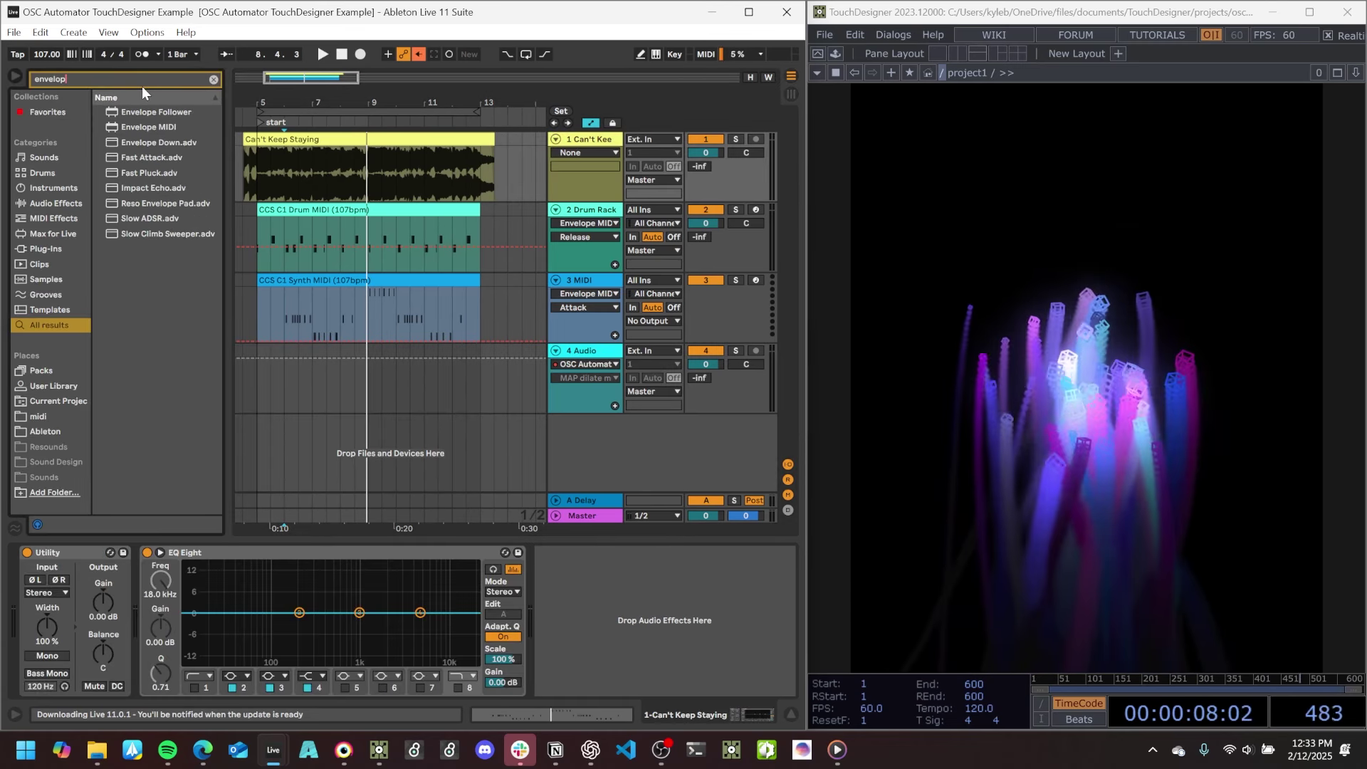
pyautogui.moveTo(121, 111); pyautogui.dragTo(492, 141)
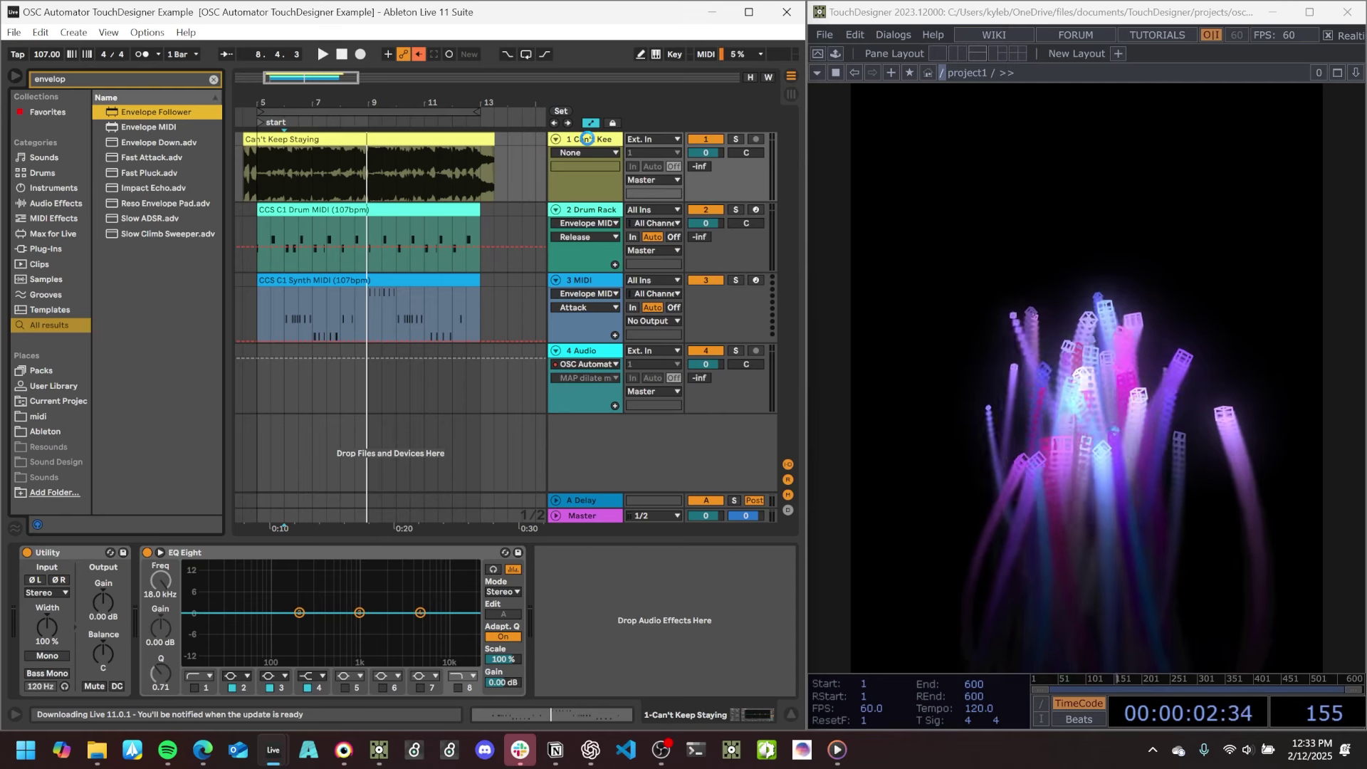
pyautogui.moveTo(586, 138); pyautogui.dragTo(242, 554)
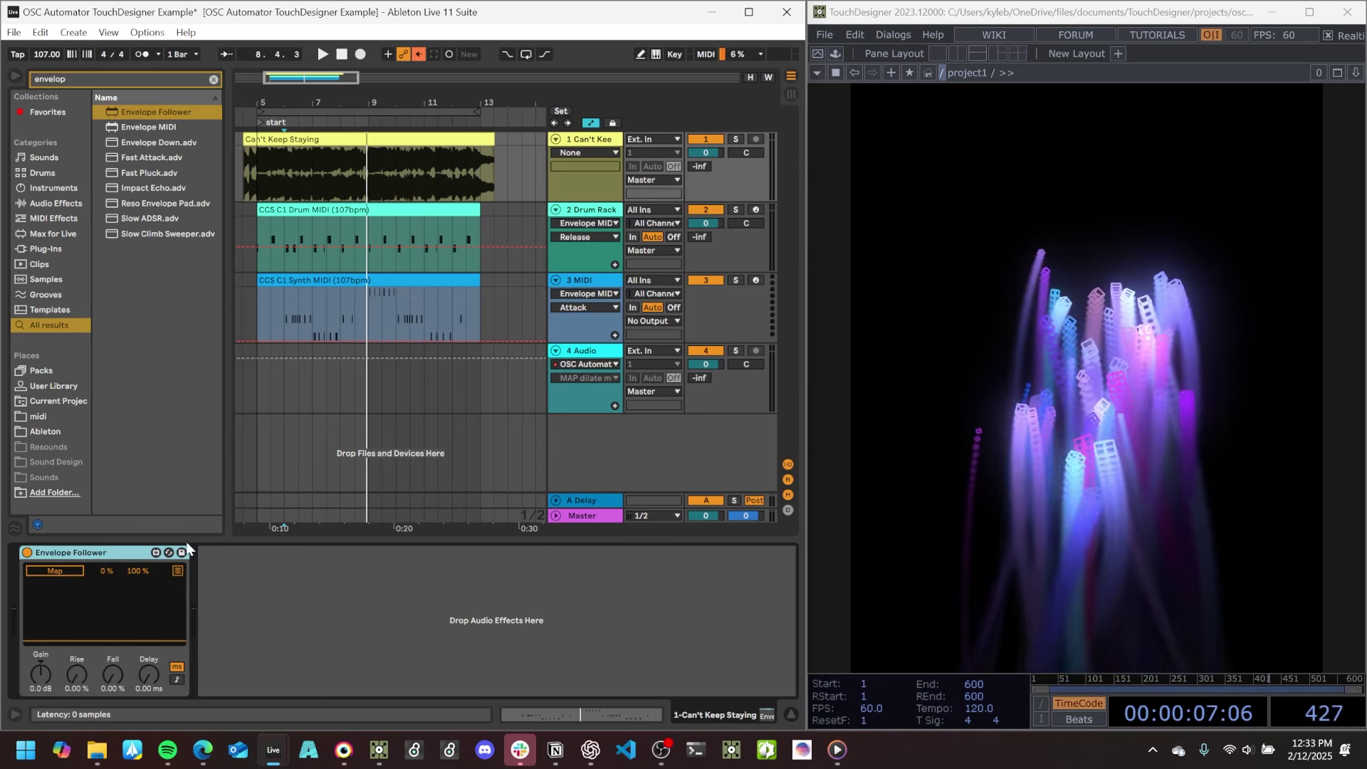
pyautogui.click(302, 113)
pyautogui.press('space')
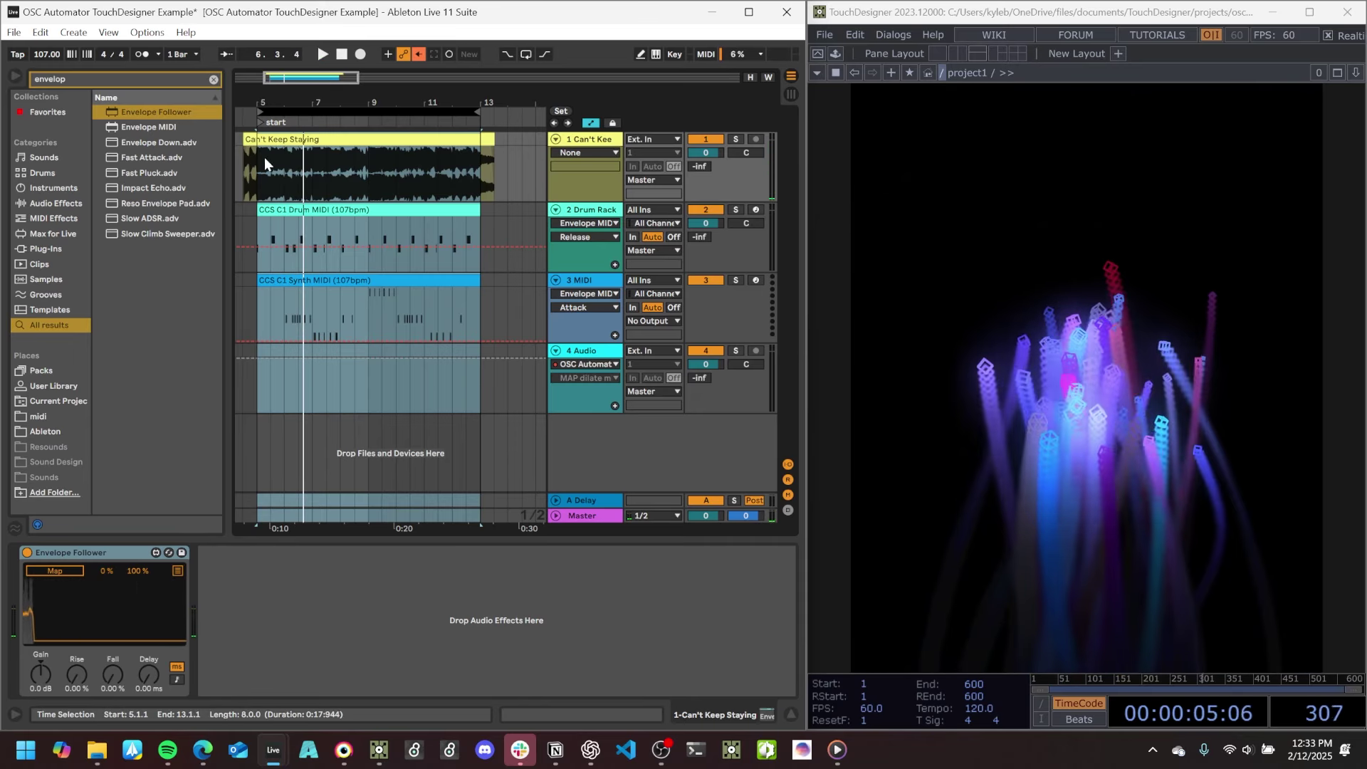
# Rename the Vocal macro in the OSC Automator track's Audio Effect Rack as Level.
pyautogui.moveTo(306, 98); pyautogui.dragTo(297, 168)
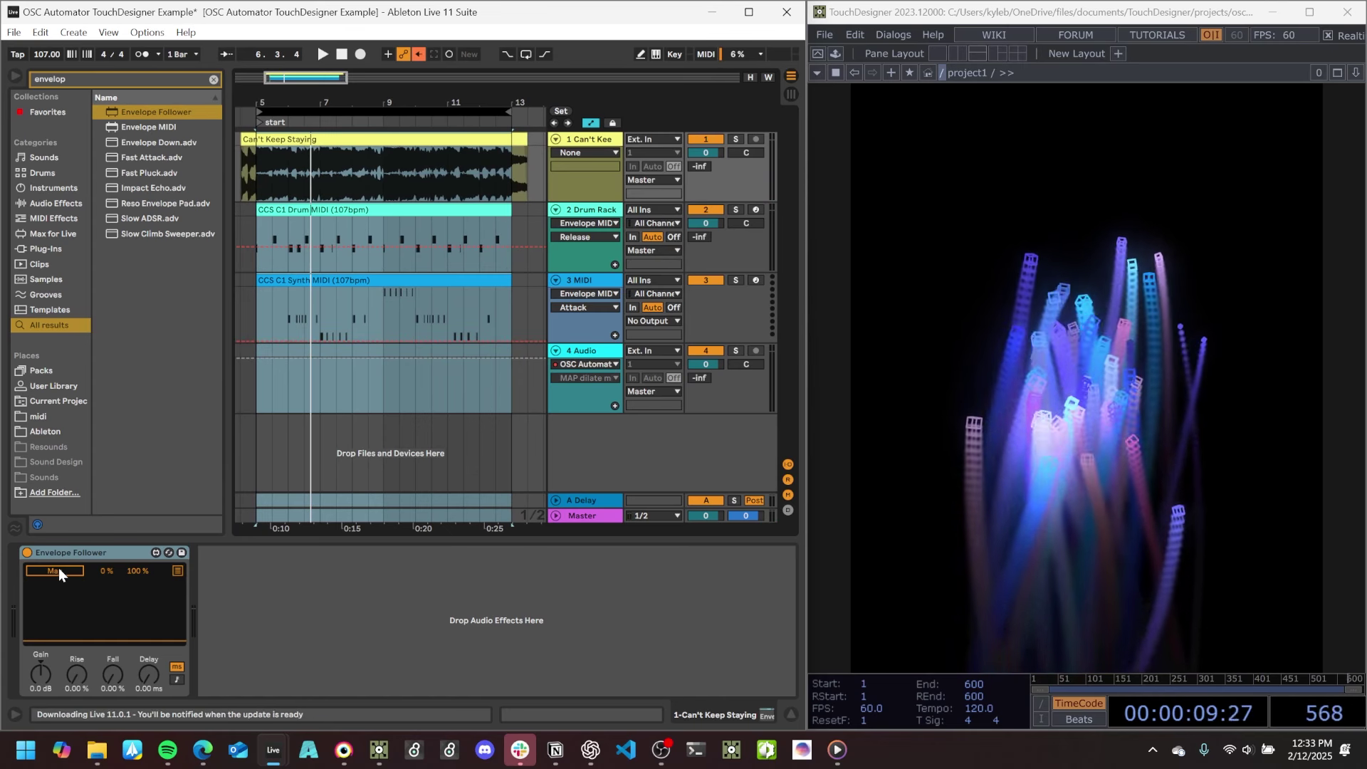
pyautogui.click(596, 350)
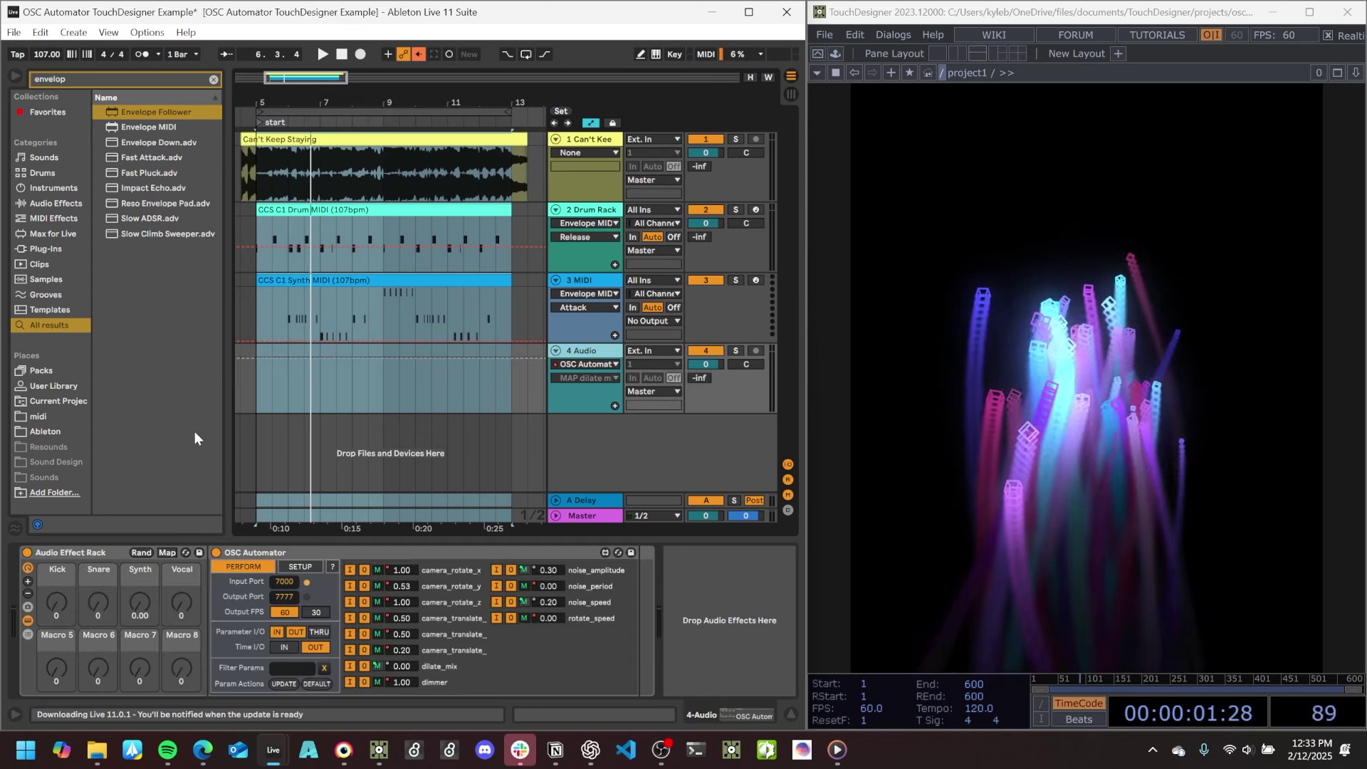
pyautogui.rightClick(187, 566)
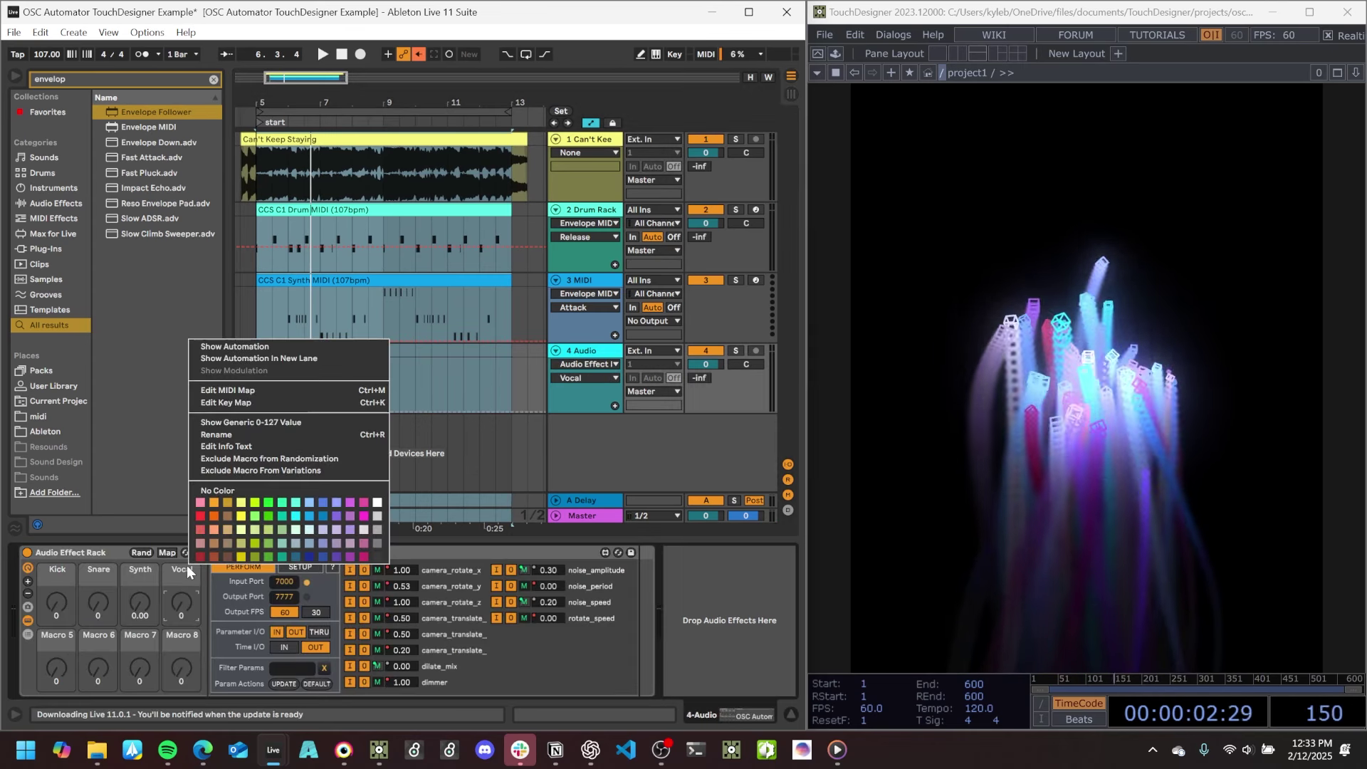
pyautogui.click(225, 433)
pyautogui.write('Level')
pyautogui.press('Return')
# Map the Can't Keep Staying track's Envelope Follower to the Level macro and play back to check its response.
pyautogui.click(588, 139)
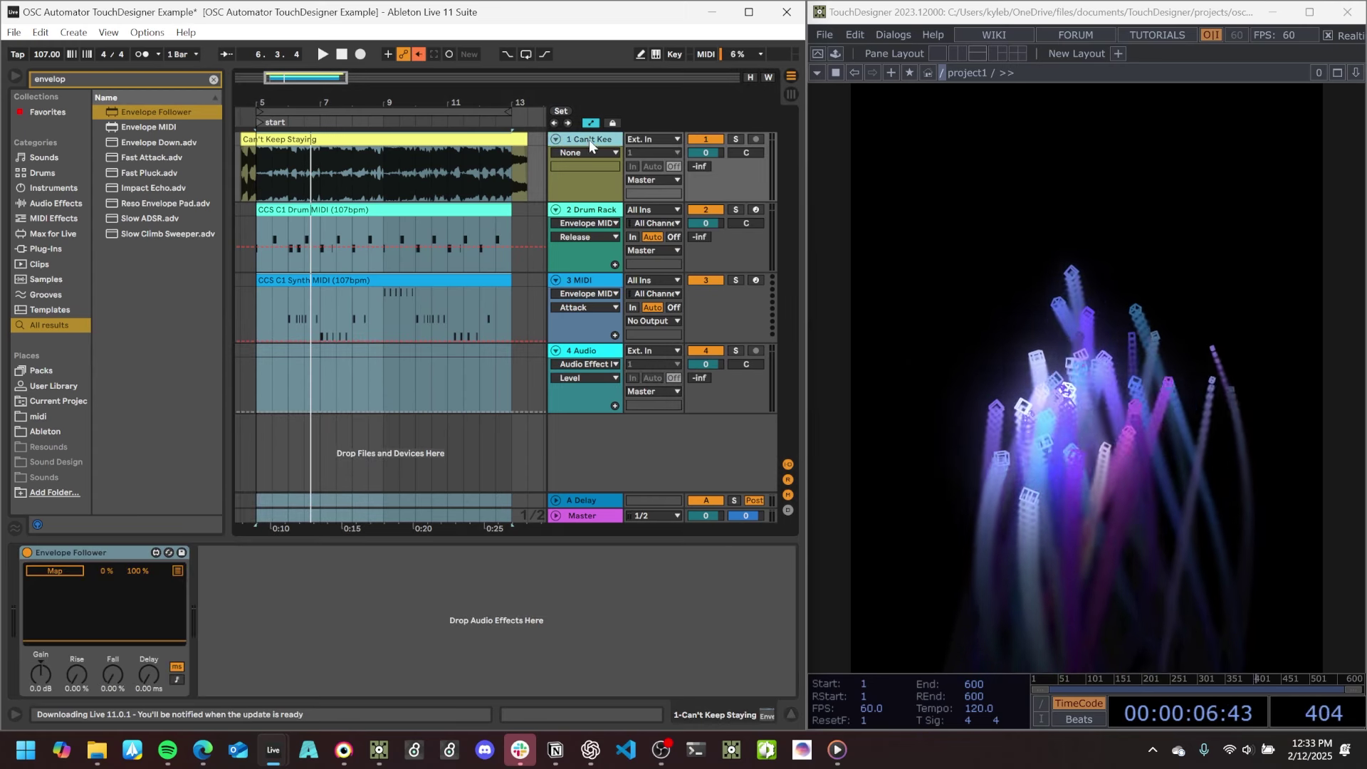
pyautogui.click(62, 570)
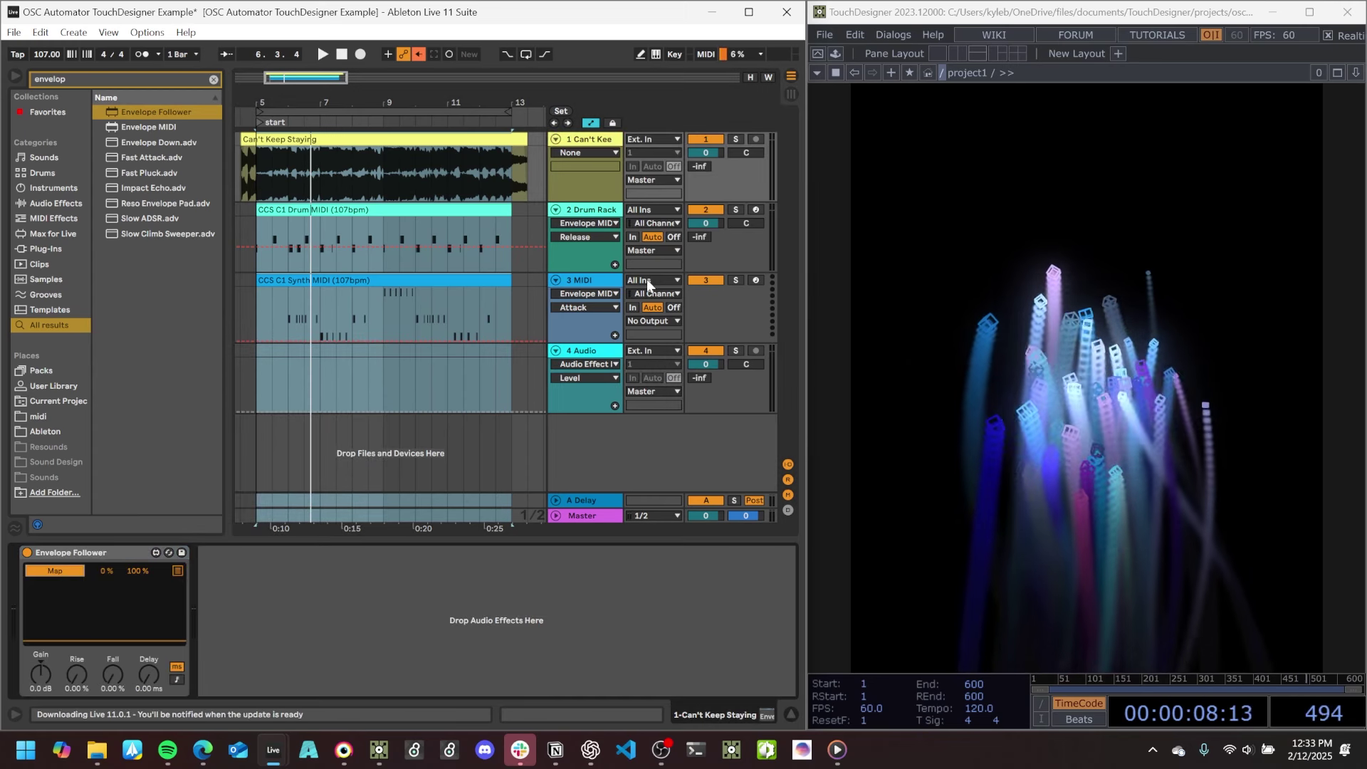
pyautogui.click(579, 343)
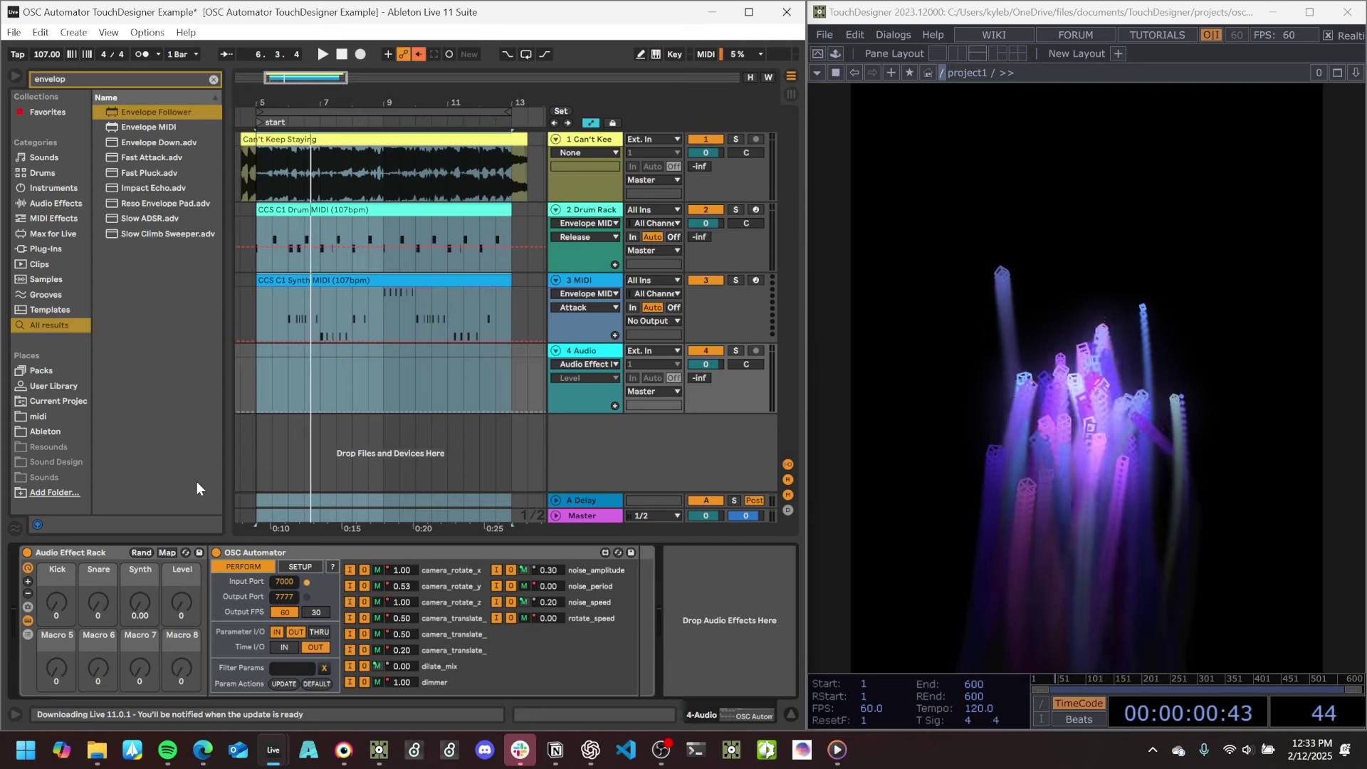
pyautogui.press('space')
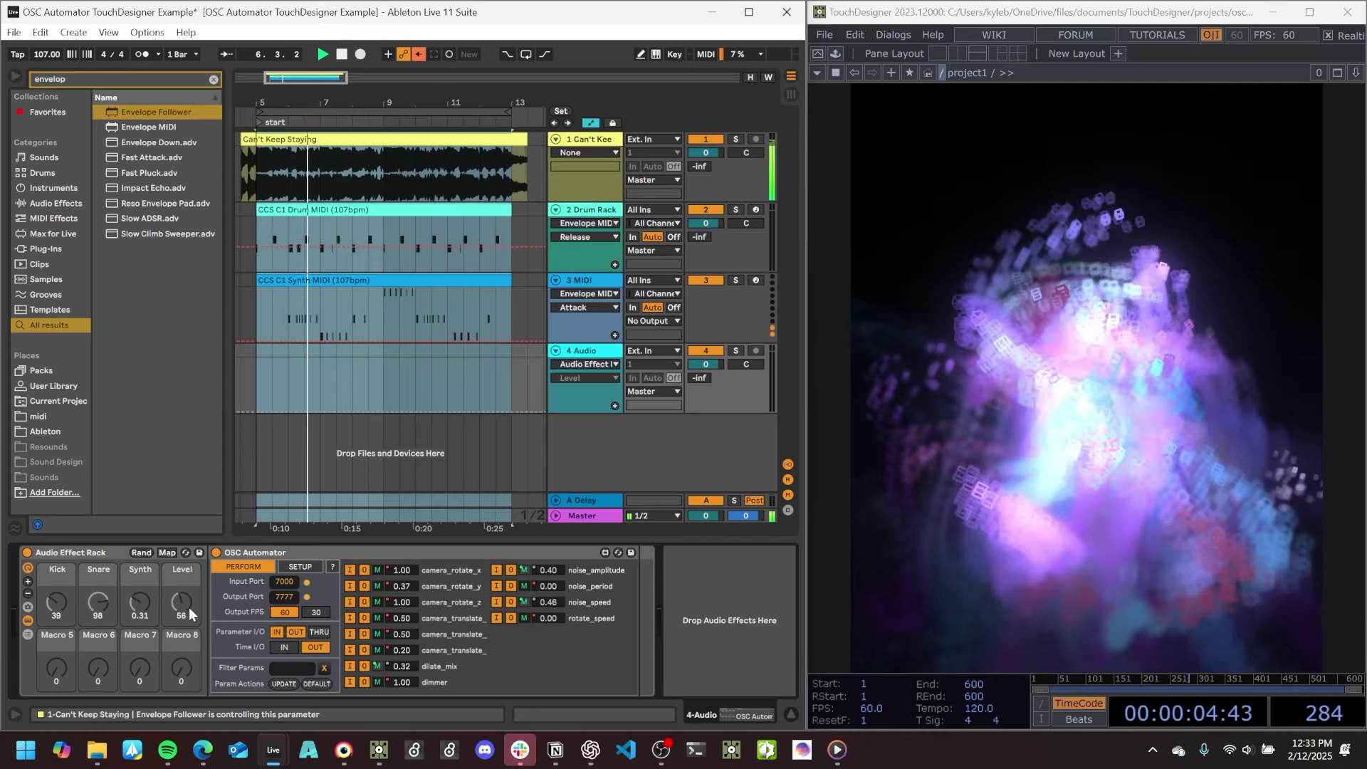
pyautogui.press('space')
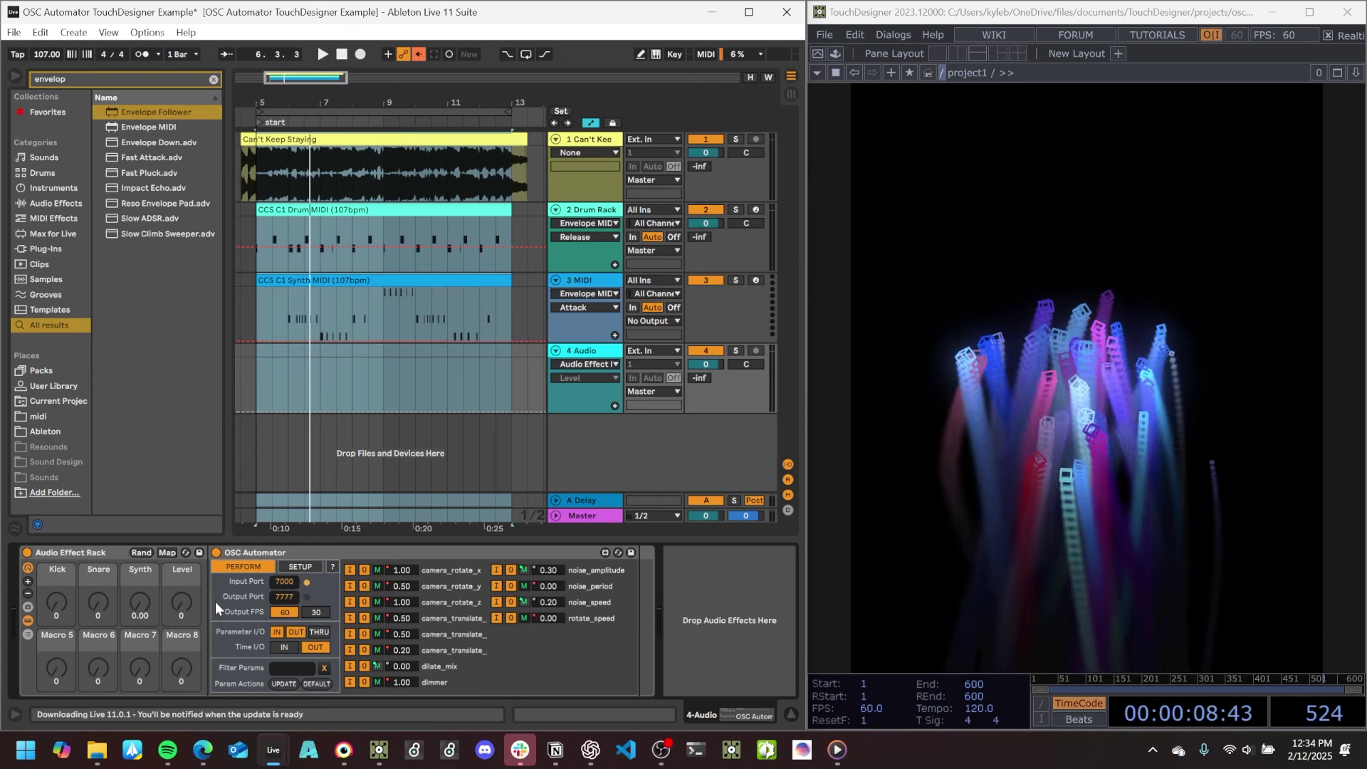
# Map OSC Automator's dimmer to the Level macro with a minimum of 0.80 and play back to check the effect.
pyautogui.click(168, 553)
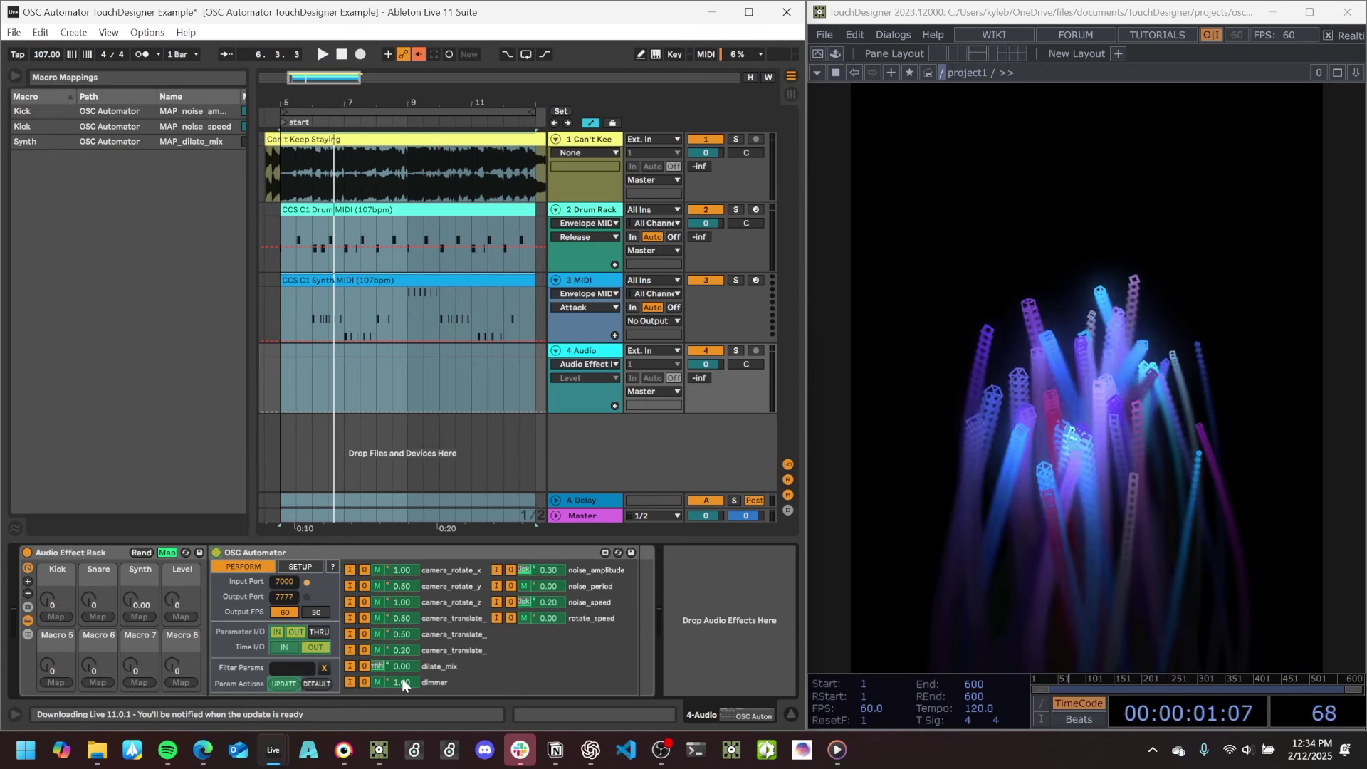
pyautogui.click(378, 682)
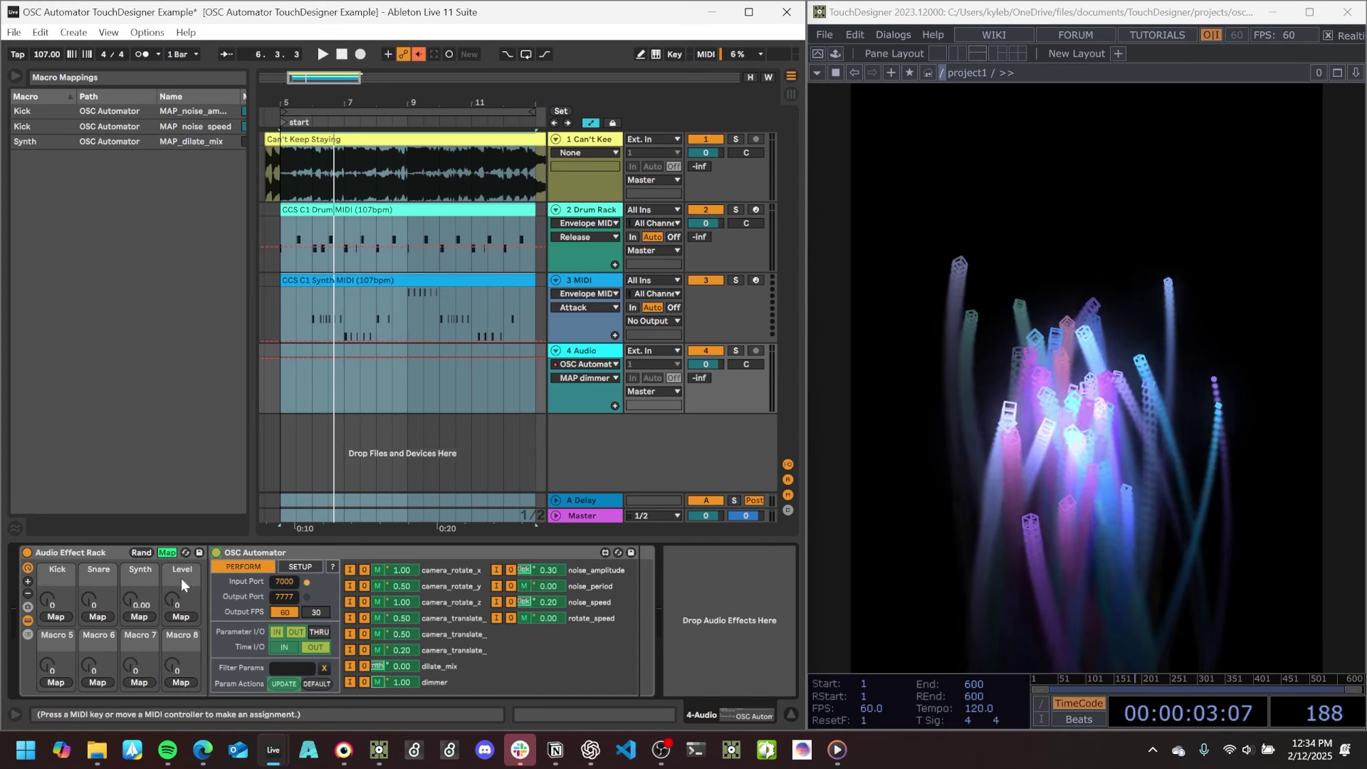
pyautogui.click(177, 615)
pyautogui.moveTo(251, 266); pyautogui.dragTo(367, 273)
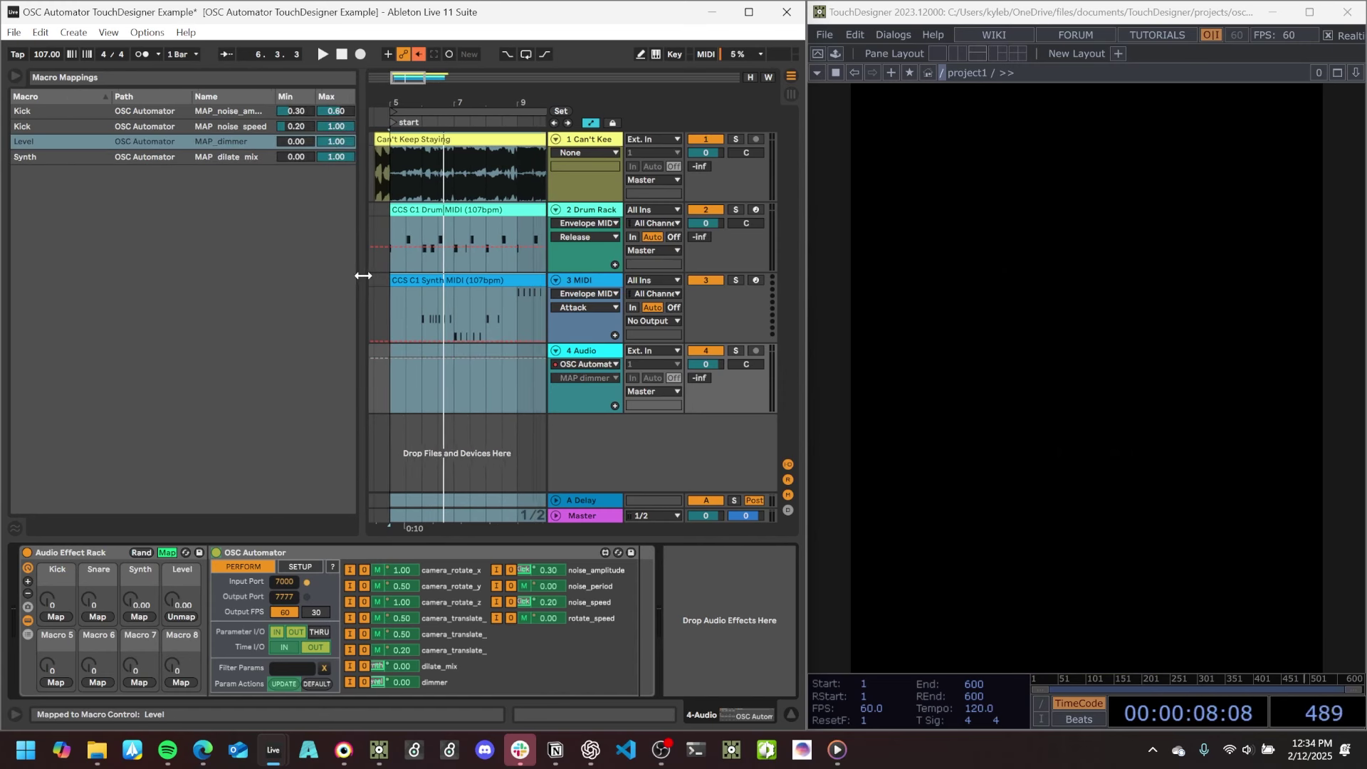
pyautogui.click(300, 141)
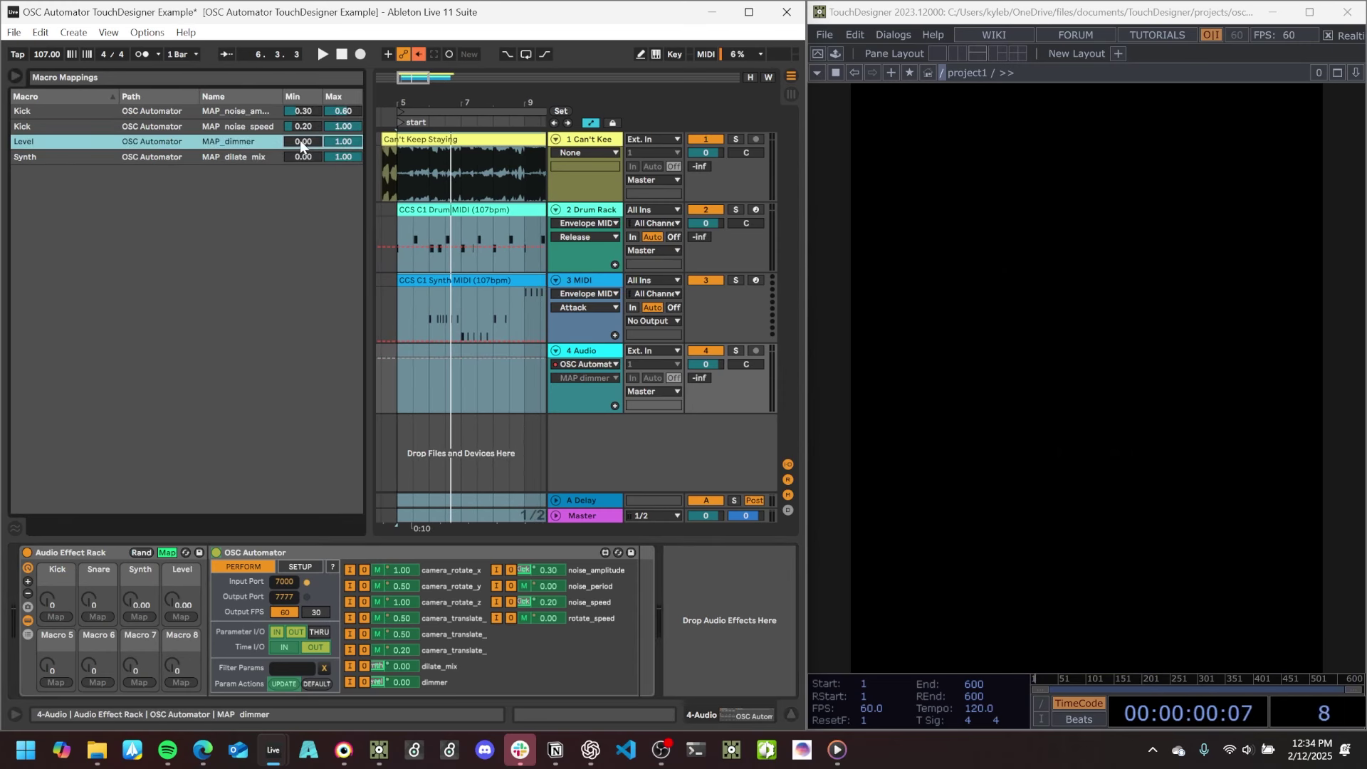
pyautogui.press('space')
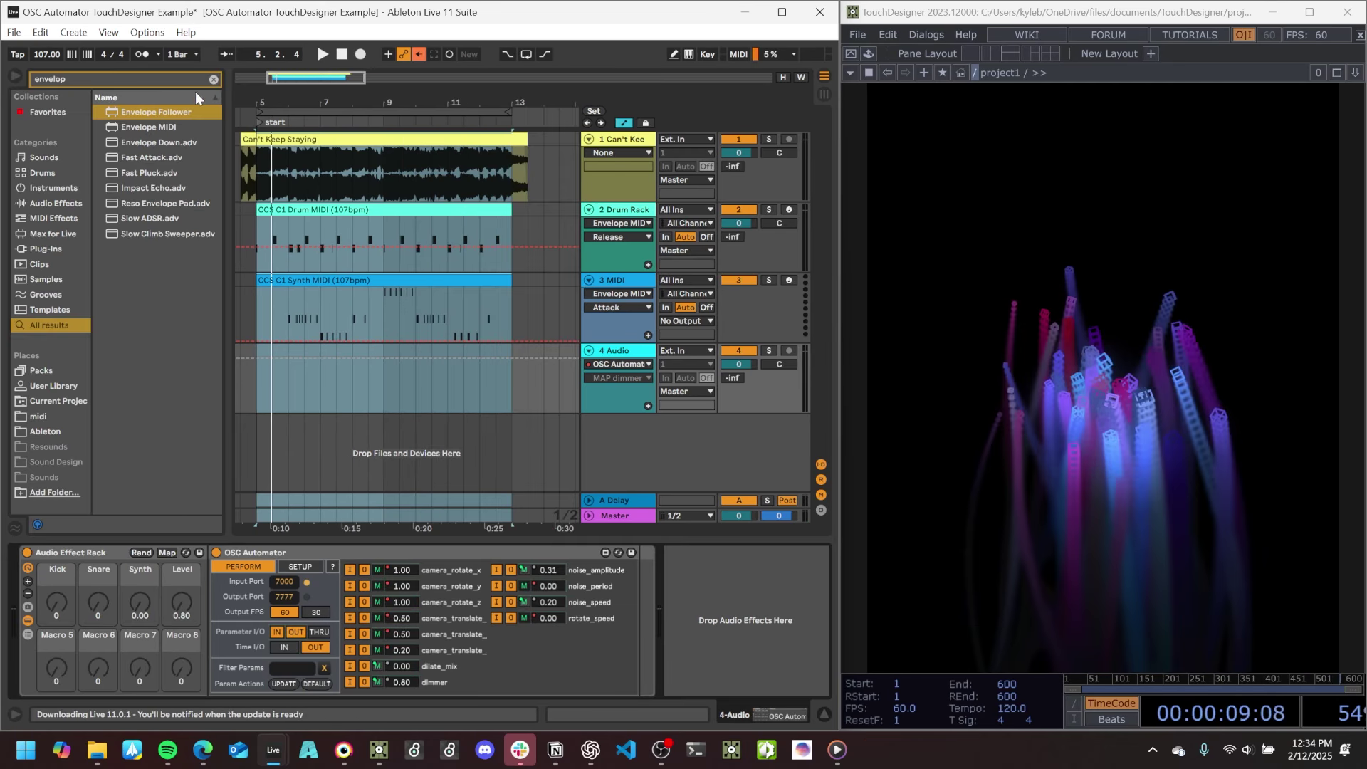
# Search the browser for "lfo", add LFO after OSC Automator, and set its tempo-synced rate to 1/2.
pyautogui.write('lfo')
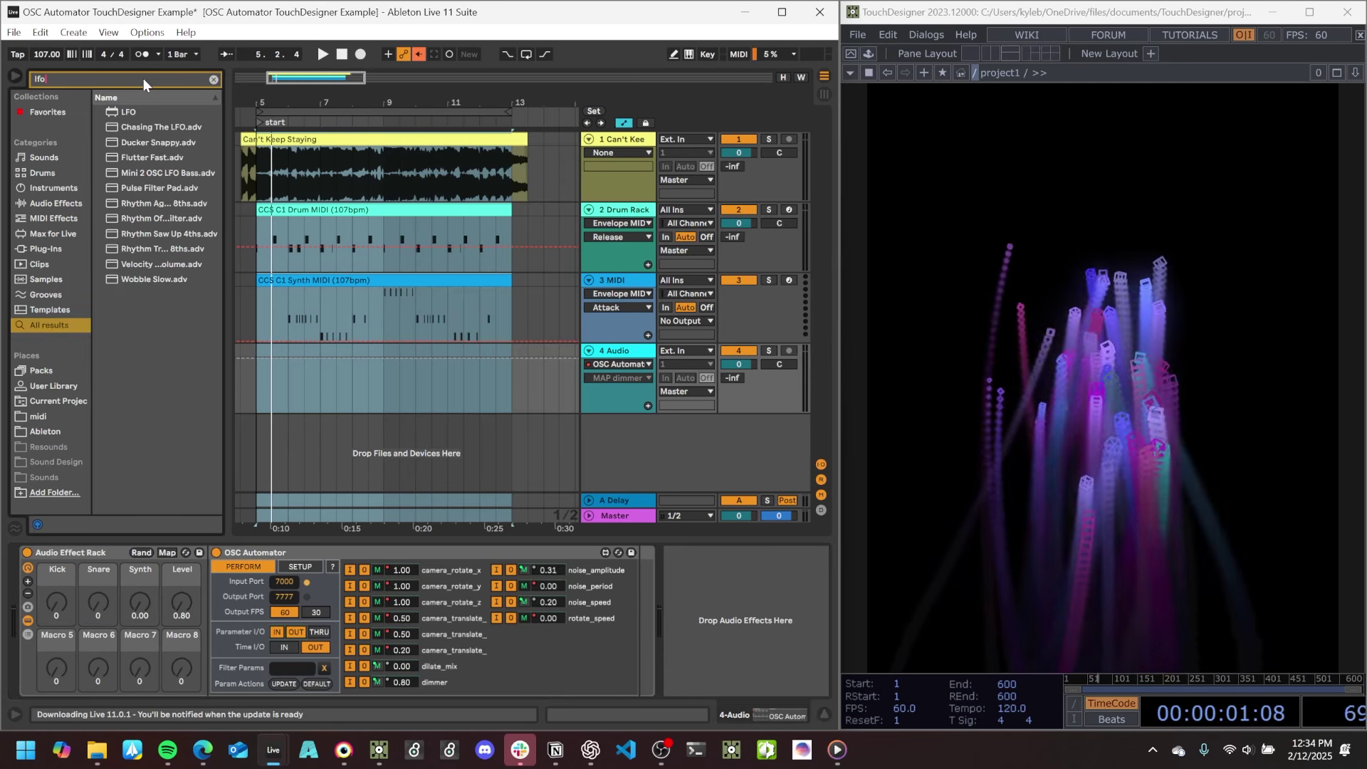
pyautogui.moveTo(121, 112); pyautogui.dragTo(808, 577)
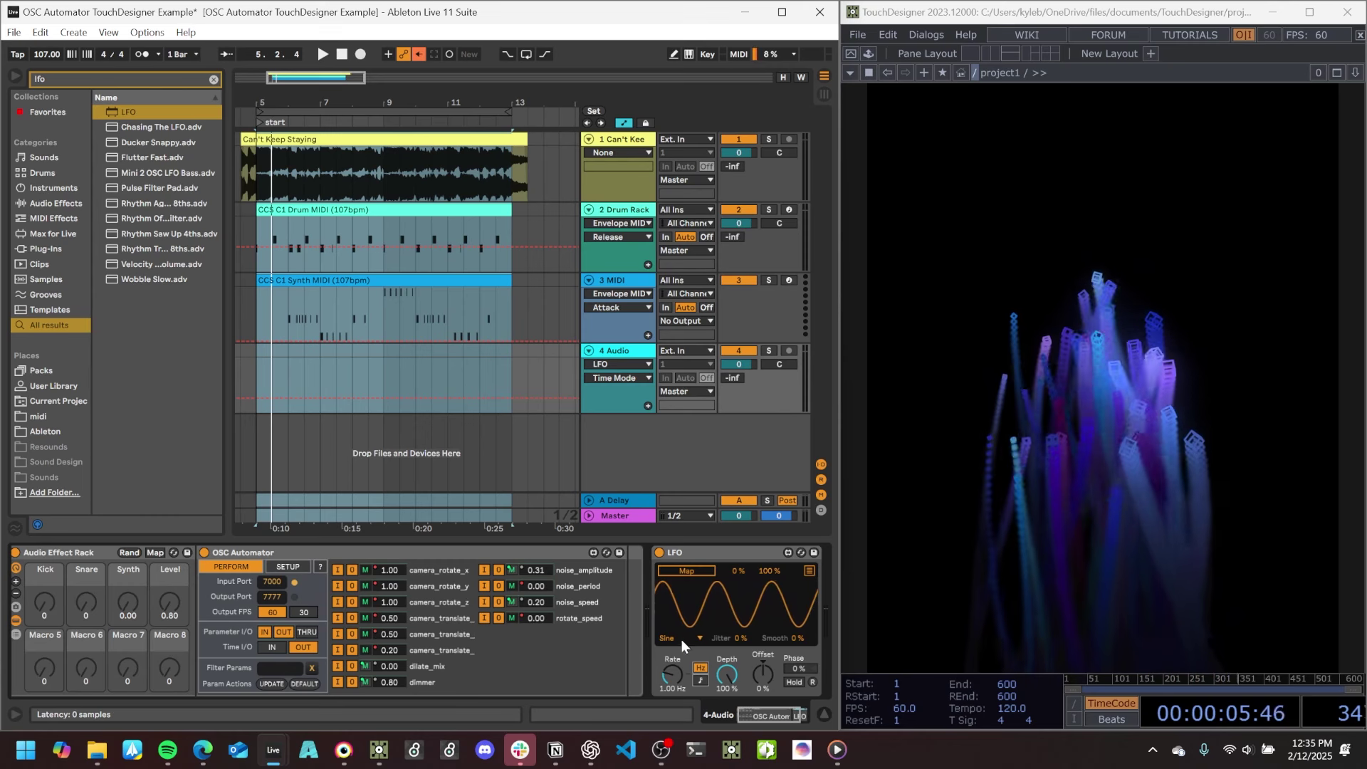
pyautogui.click(702, 677)
pyautogui.click(702, 677)
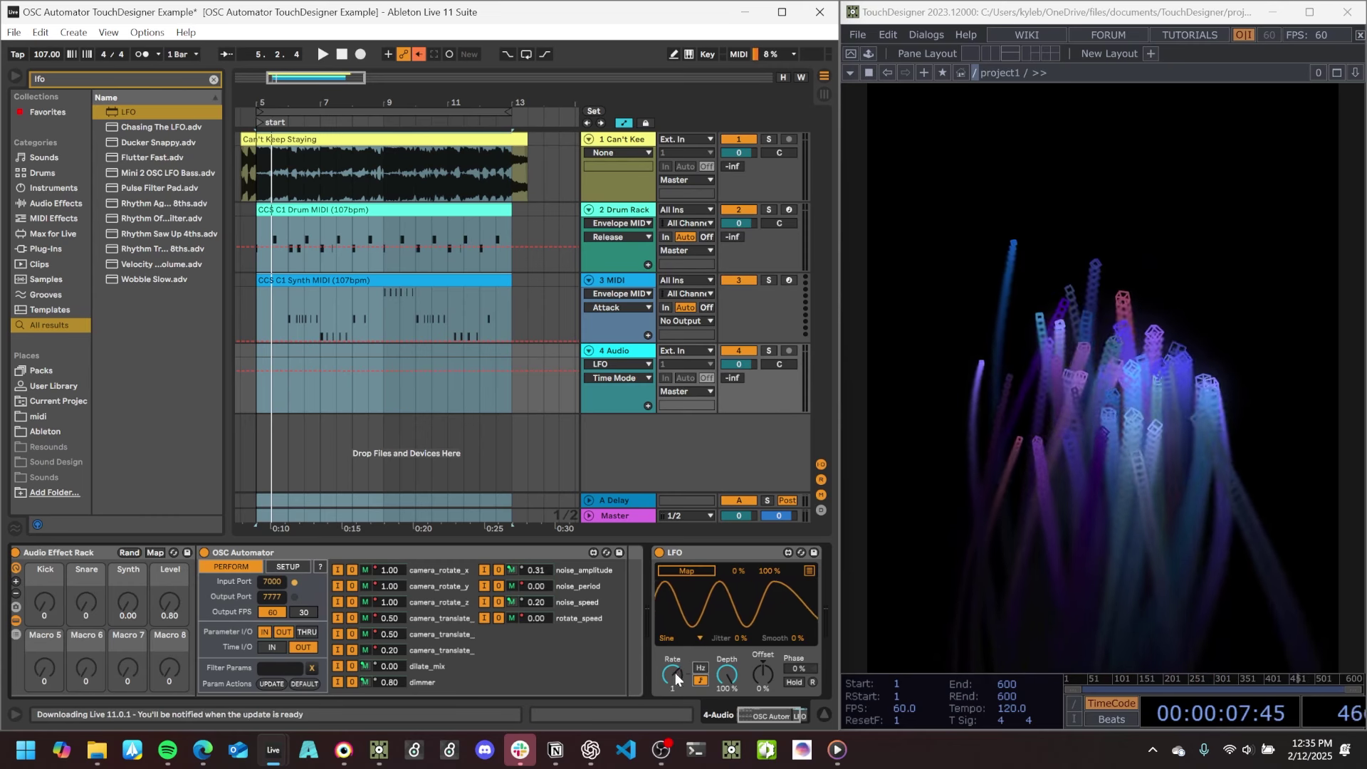
pyautogui.click(673, 675)
pyautogui.moveTo(671, 678); pyautogui.dragTo(671, 685)
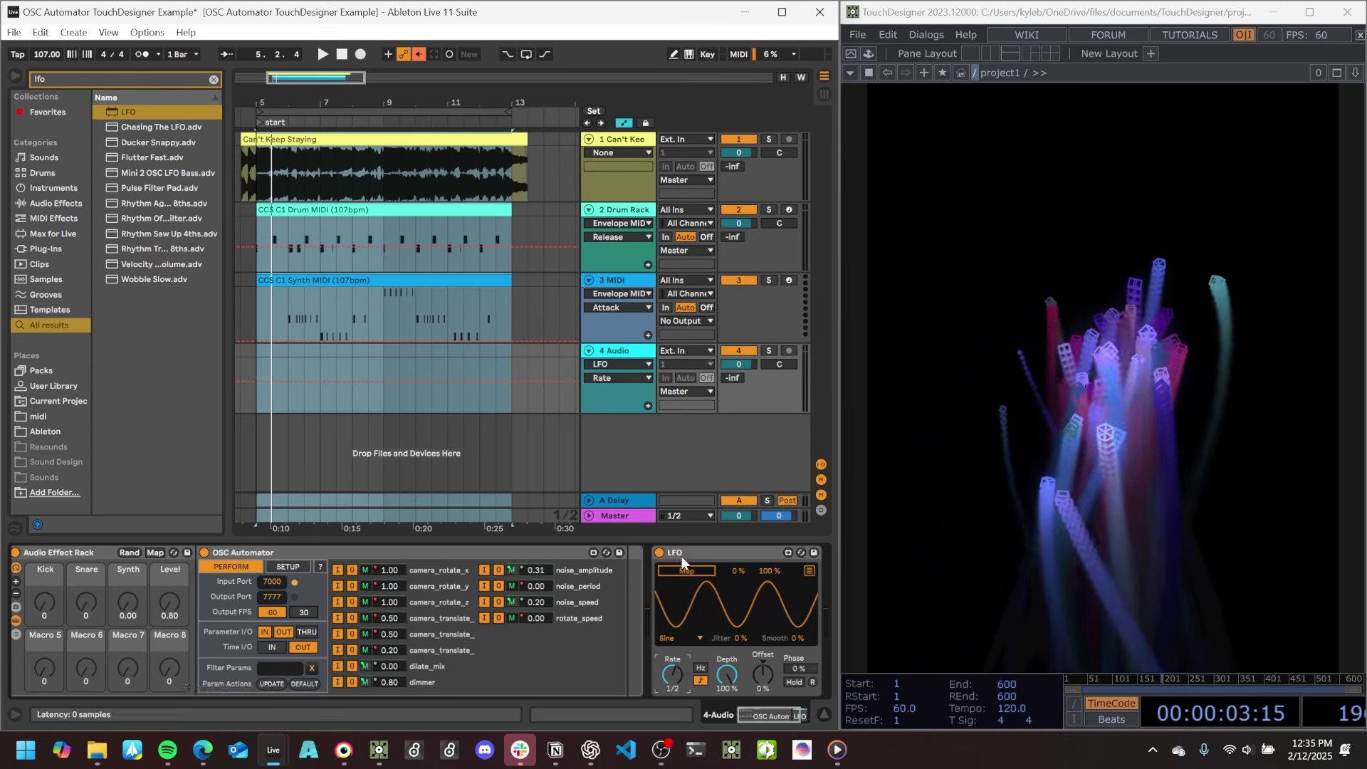
# Rename Macro 5 as LFO 1/2 and map the LFO device to it.
pyautogui.rightClick(47, 635)
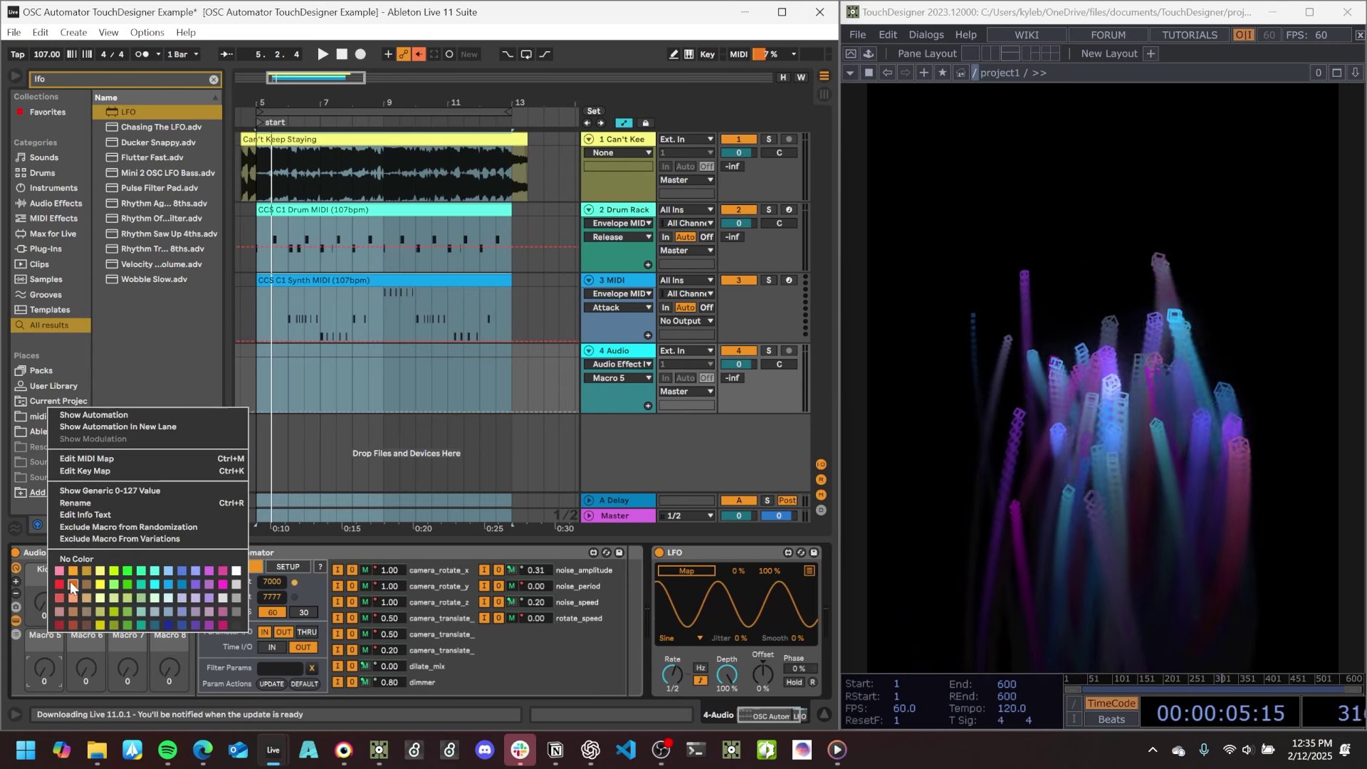
pyautogui.click(98, 502)
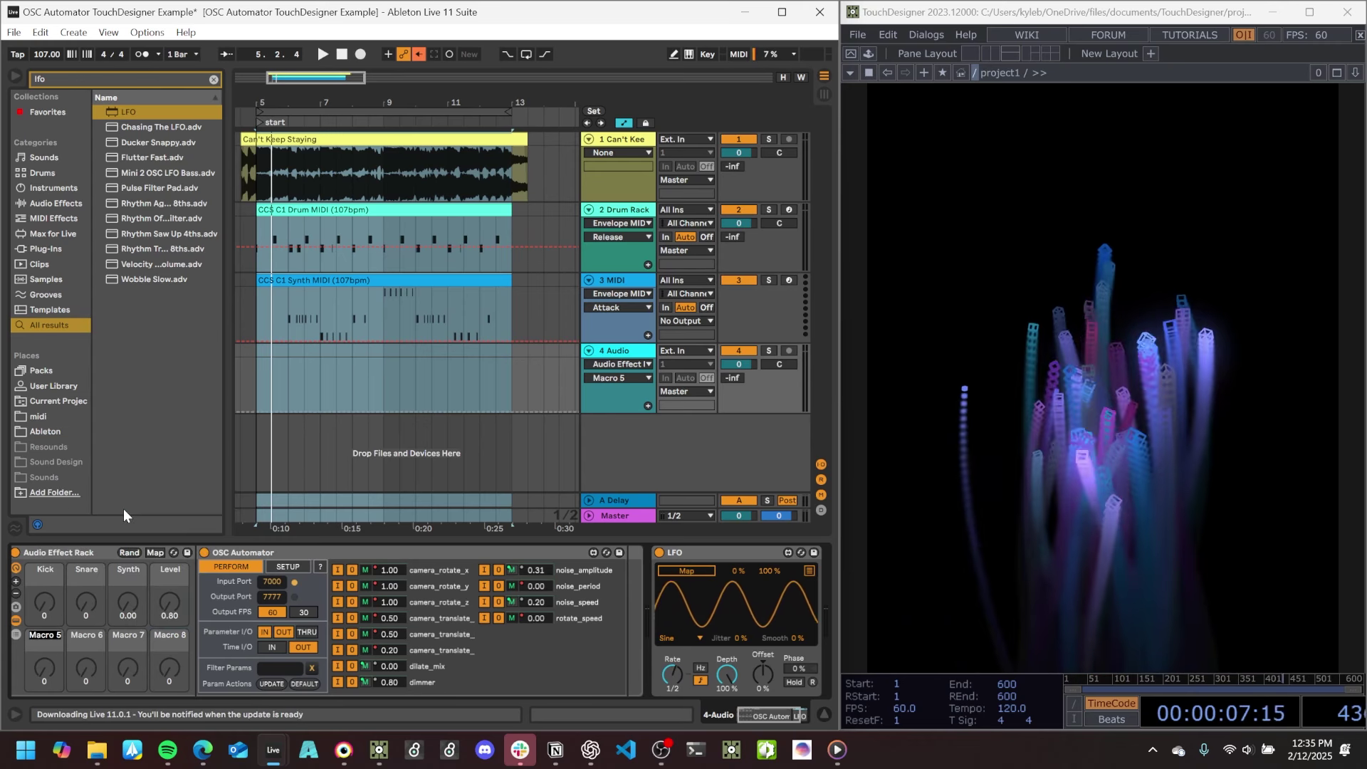
pyautogui.write('LFO 1/2')
pyautogui.press('Return')
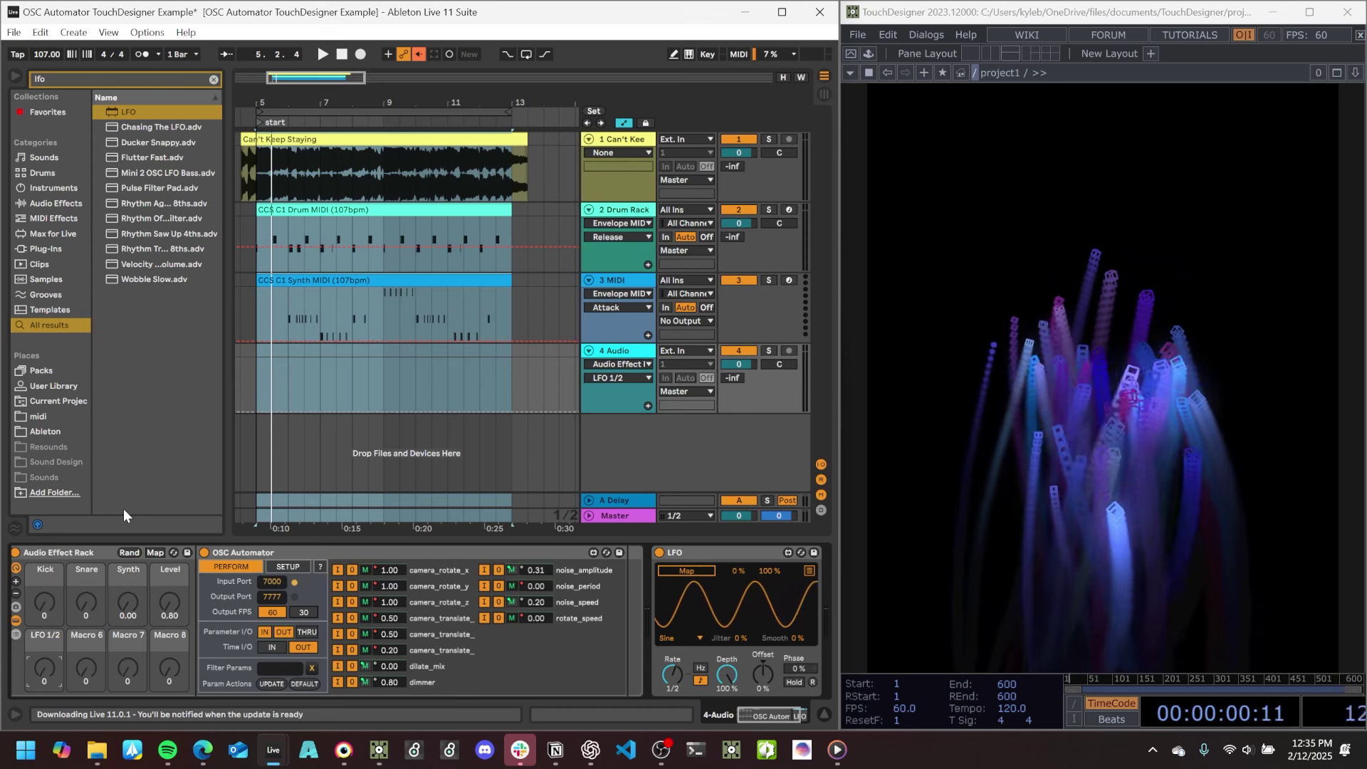
pyautogui.click(687, 570)
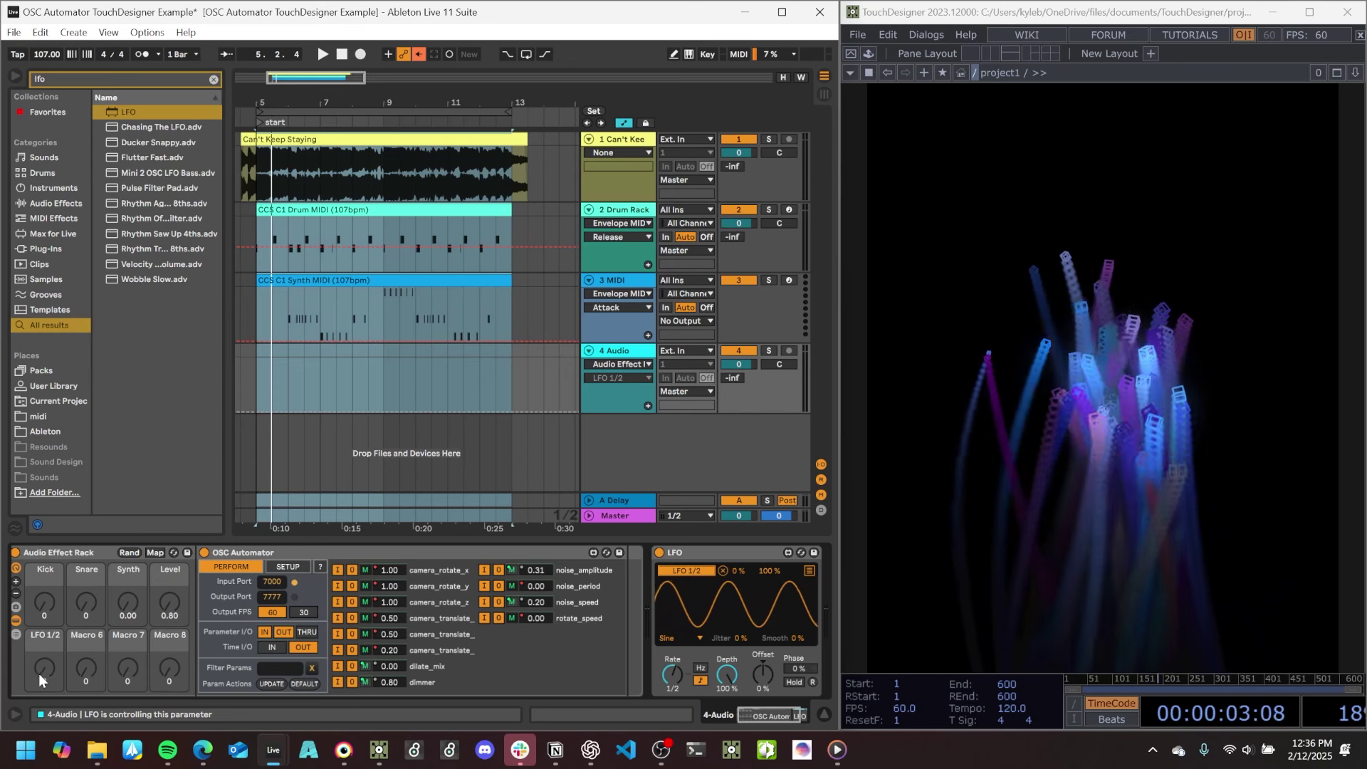
# Map OSC Automator's first camera_translate parameter to the LFO 1/2 macro.
pyautogui.click(157, 551)
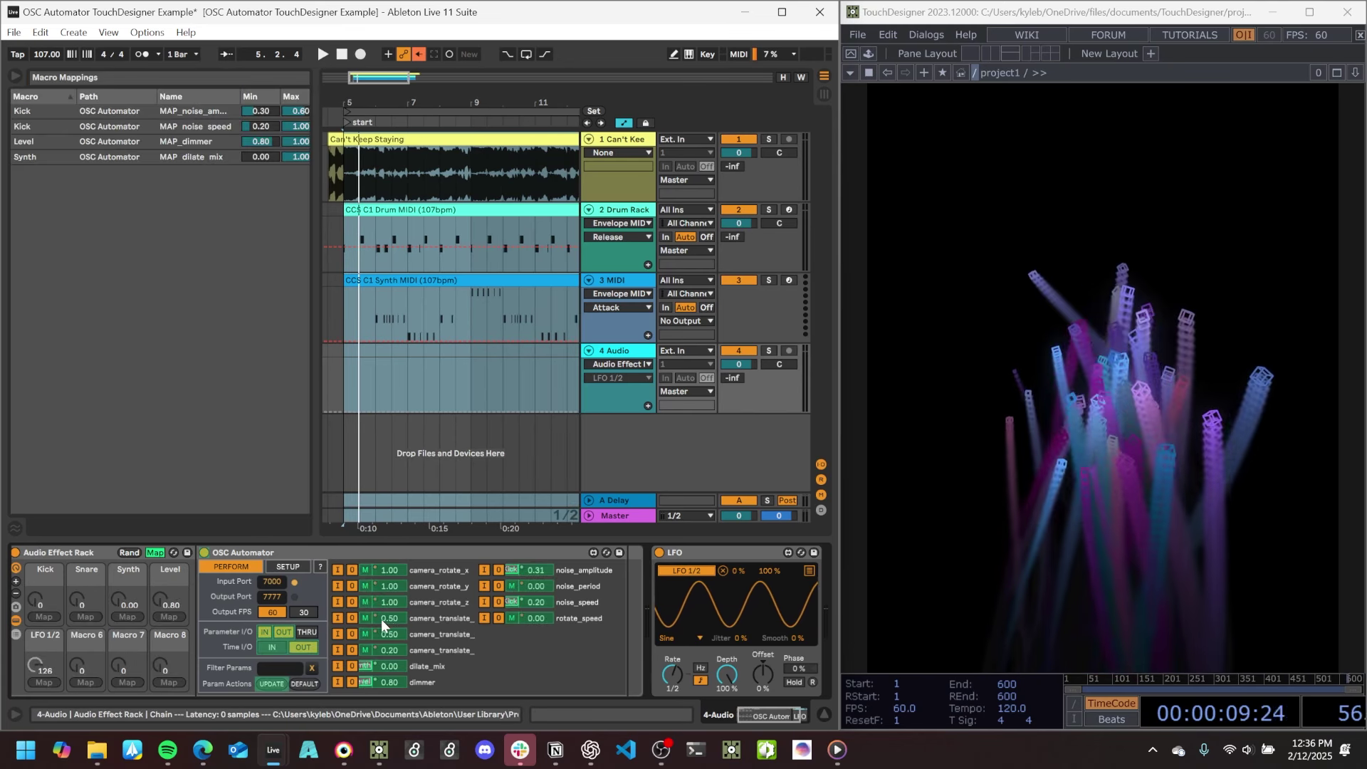
pyautogui.click(363, 617)
pyautogui.click(44, 682)
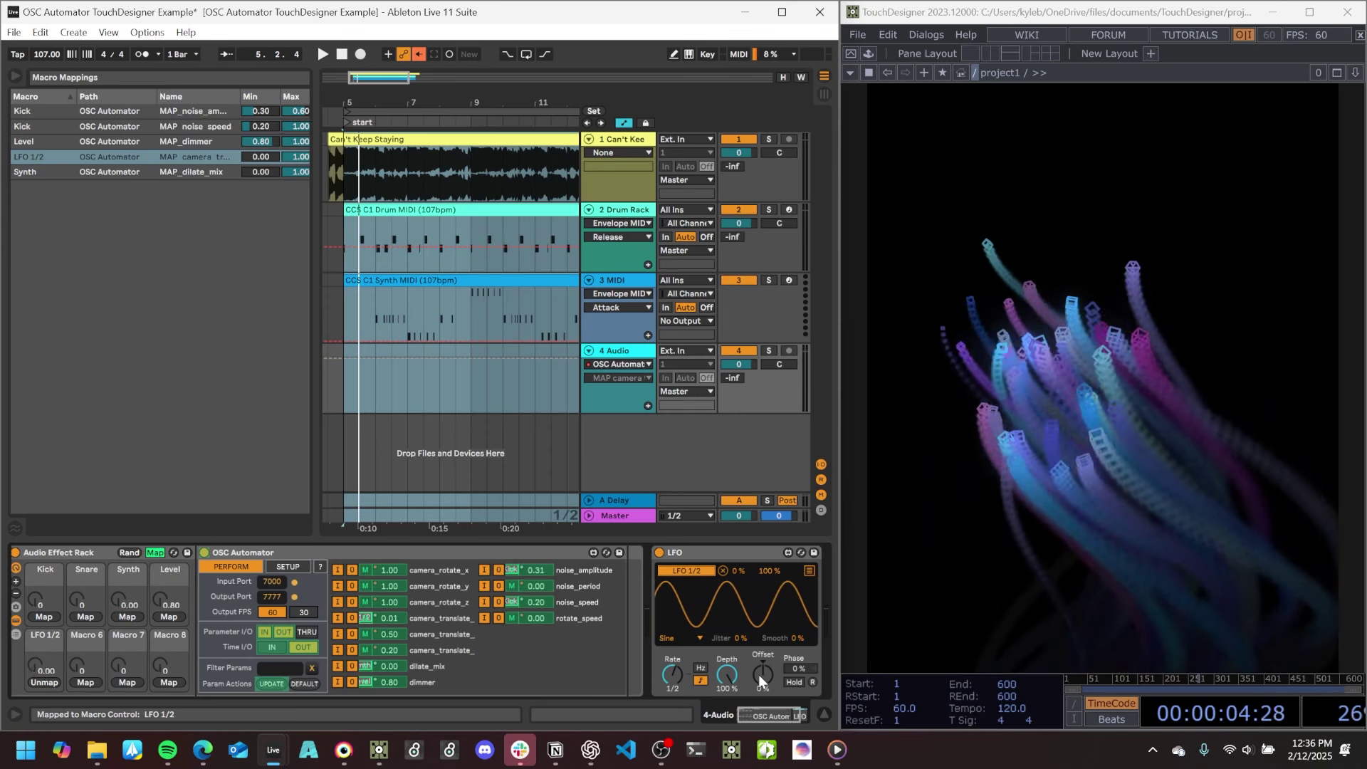
# Lower the LFO depth to about 47.2% and play back the song to check the camera movement.
pyautogui.moveTo(726, 673); pyautogui.dragTo(727, 745)
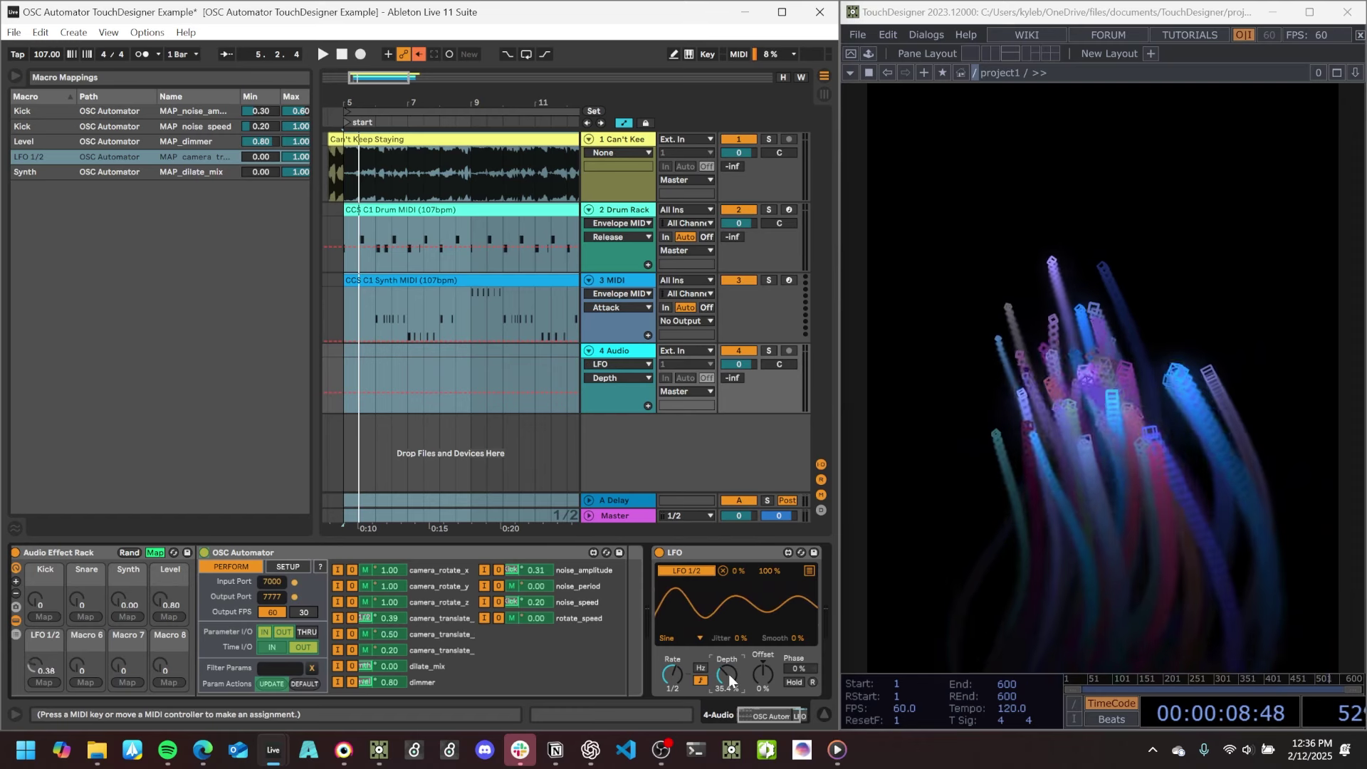
pyautogui.press('space')
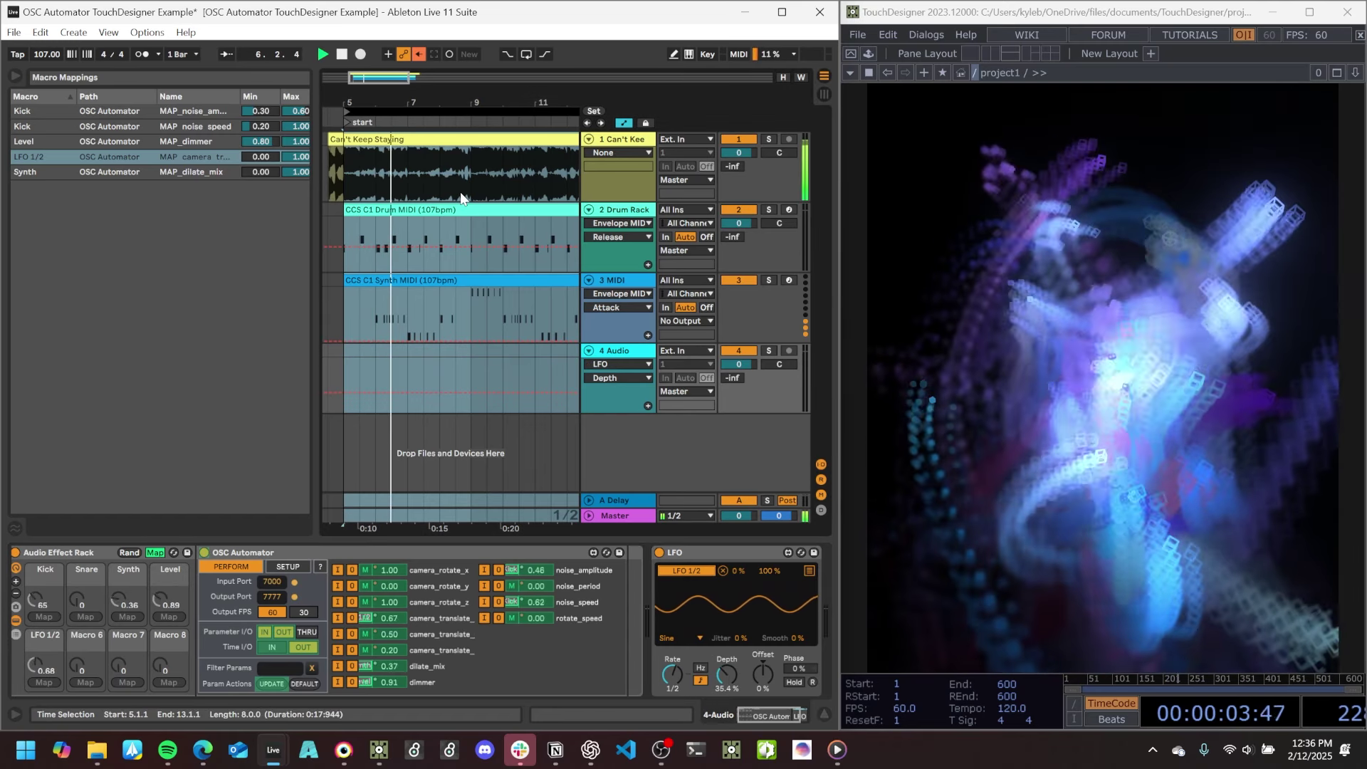
pyautogui.press('space')
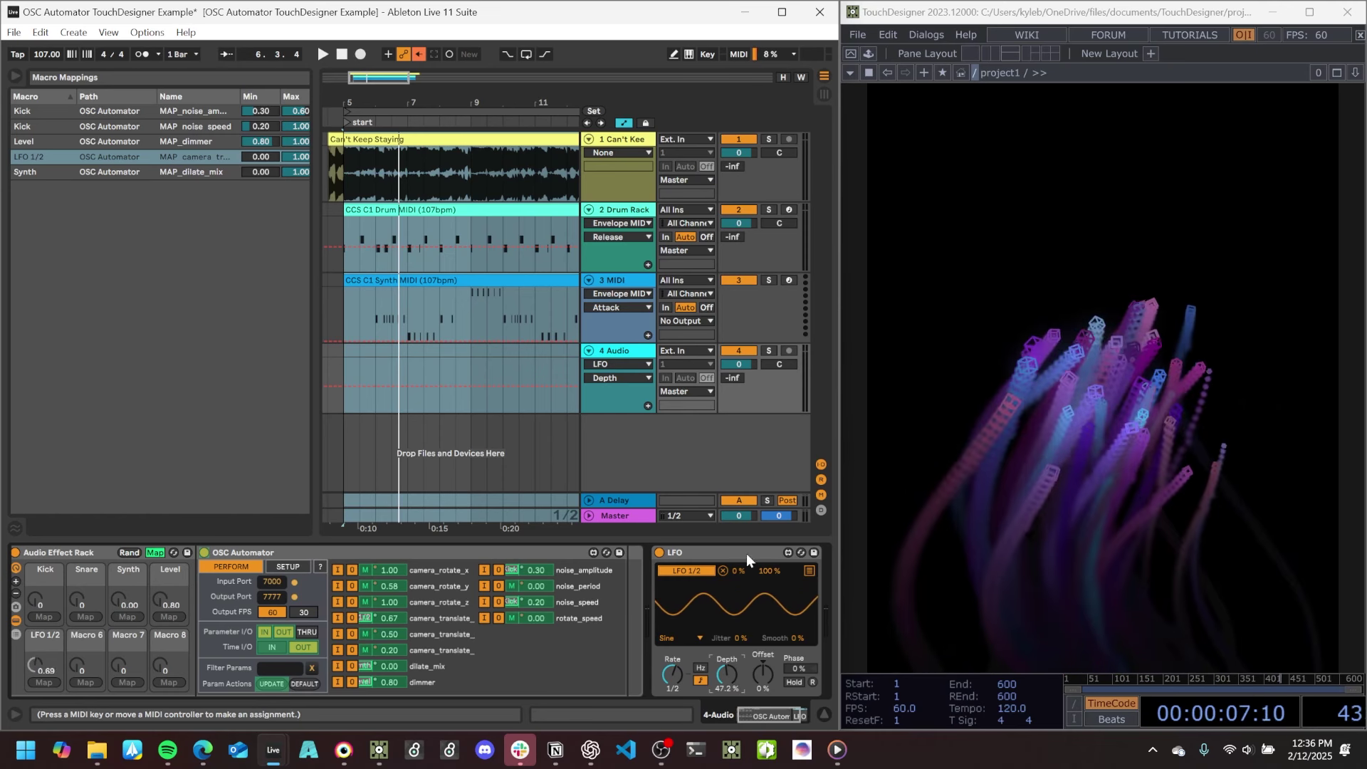
pyautogui.click(693, 551)
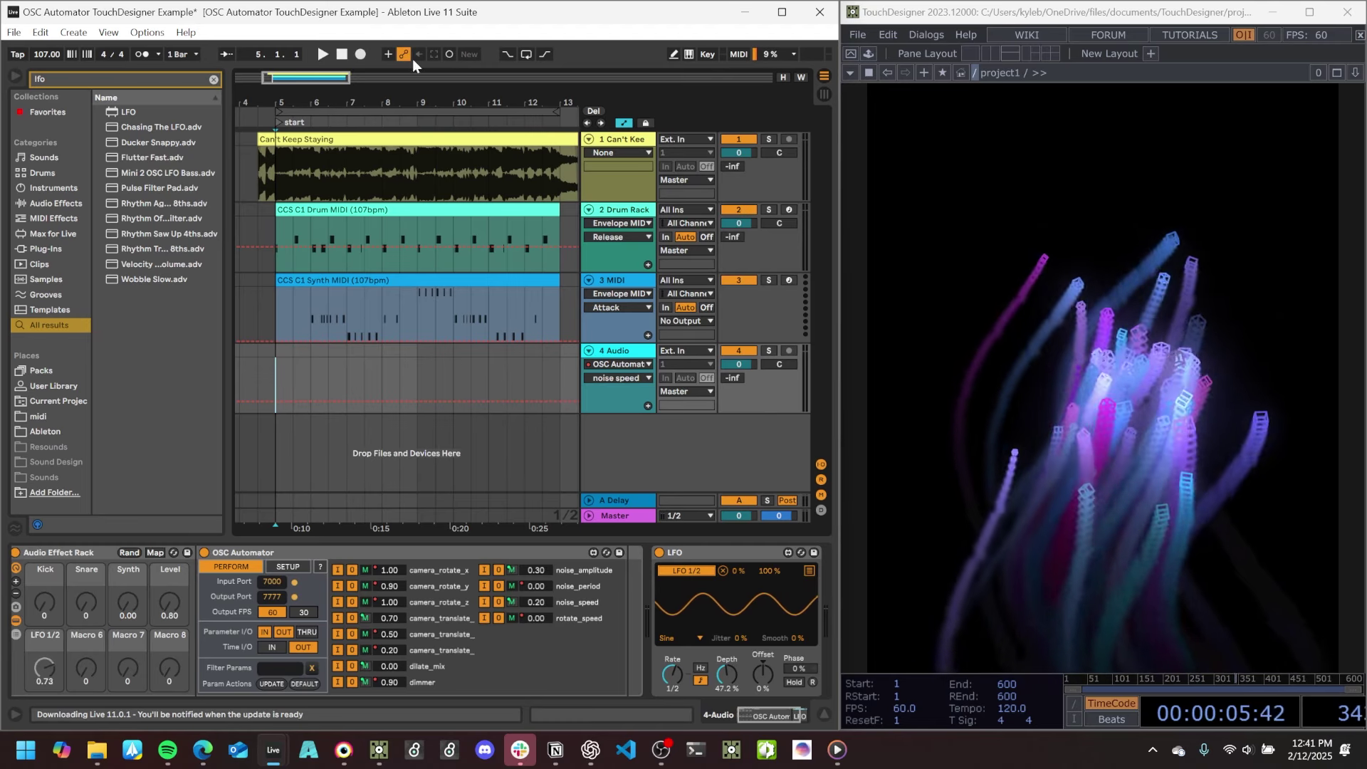
# Record the OSC Automator parameter changes as arrangement automation from bar 5 to bar 13, and hide the browser.
pyautogui.click(356, 58)
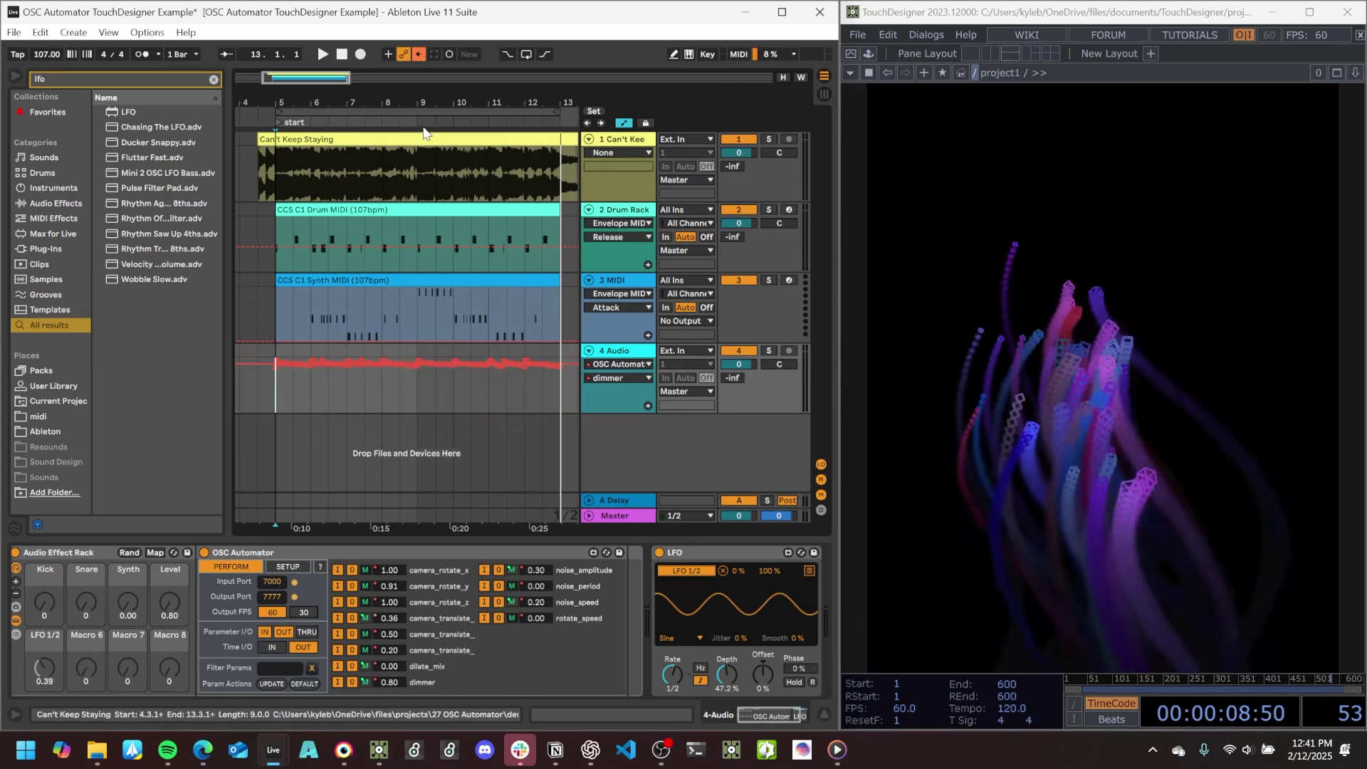
pyautogui.moveTo(412, 102); pyautogui.dragTo(413, 95)
pyautogui.click(16, 75)
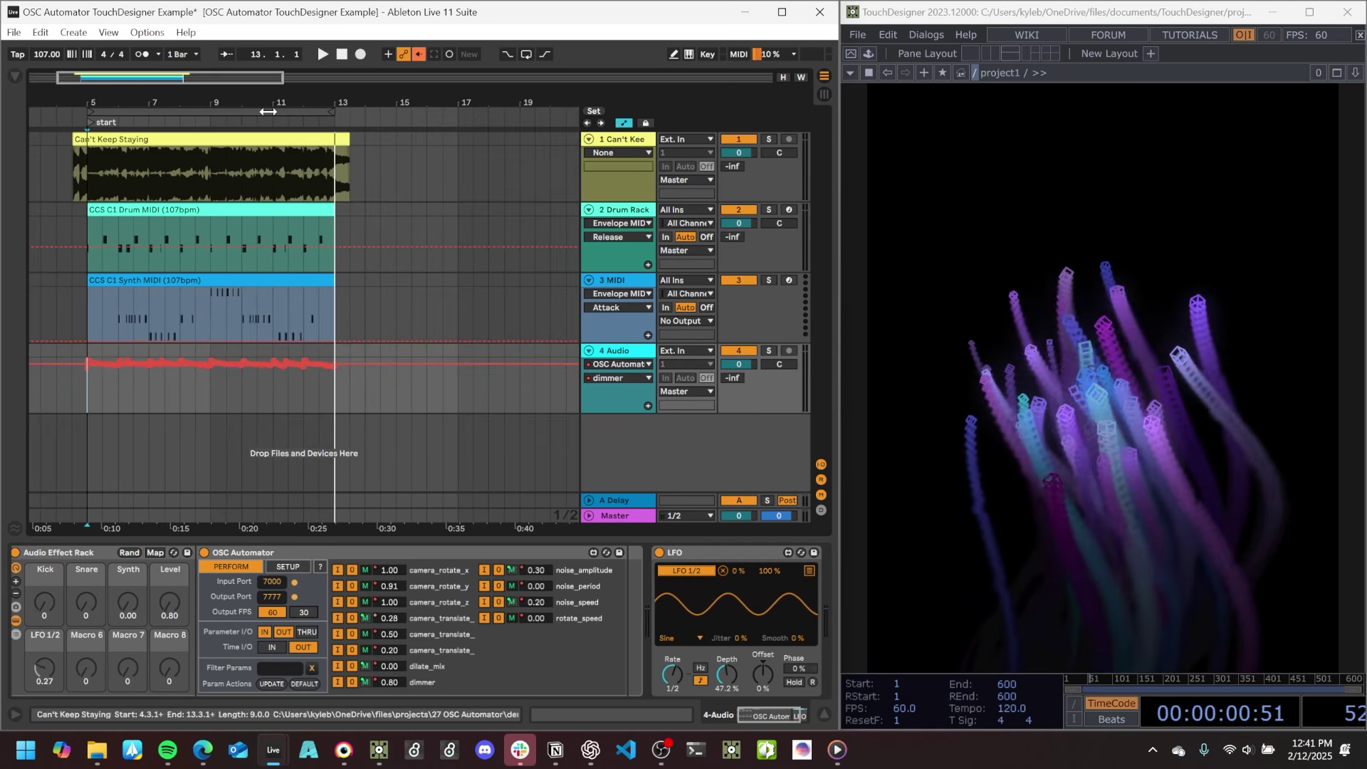
pyautogui.moveTo(241, 89); pyautogui.dragTo(331, 143)
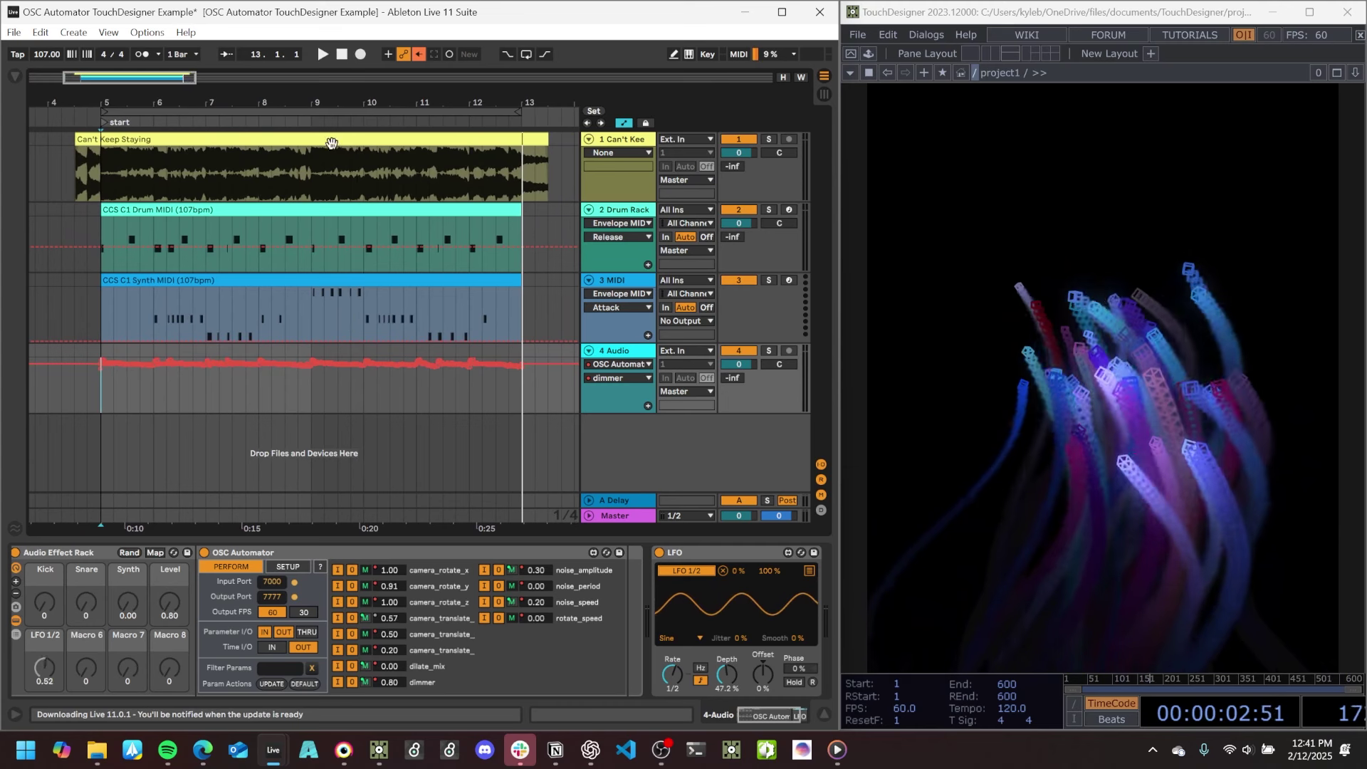
# Show the first camera_translate parameter's recorded automation, unmap the parameter from LFO 1/2, and re-enable its automation.
pyautogui.click(397, 617)
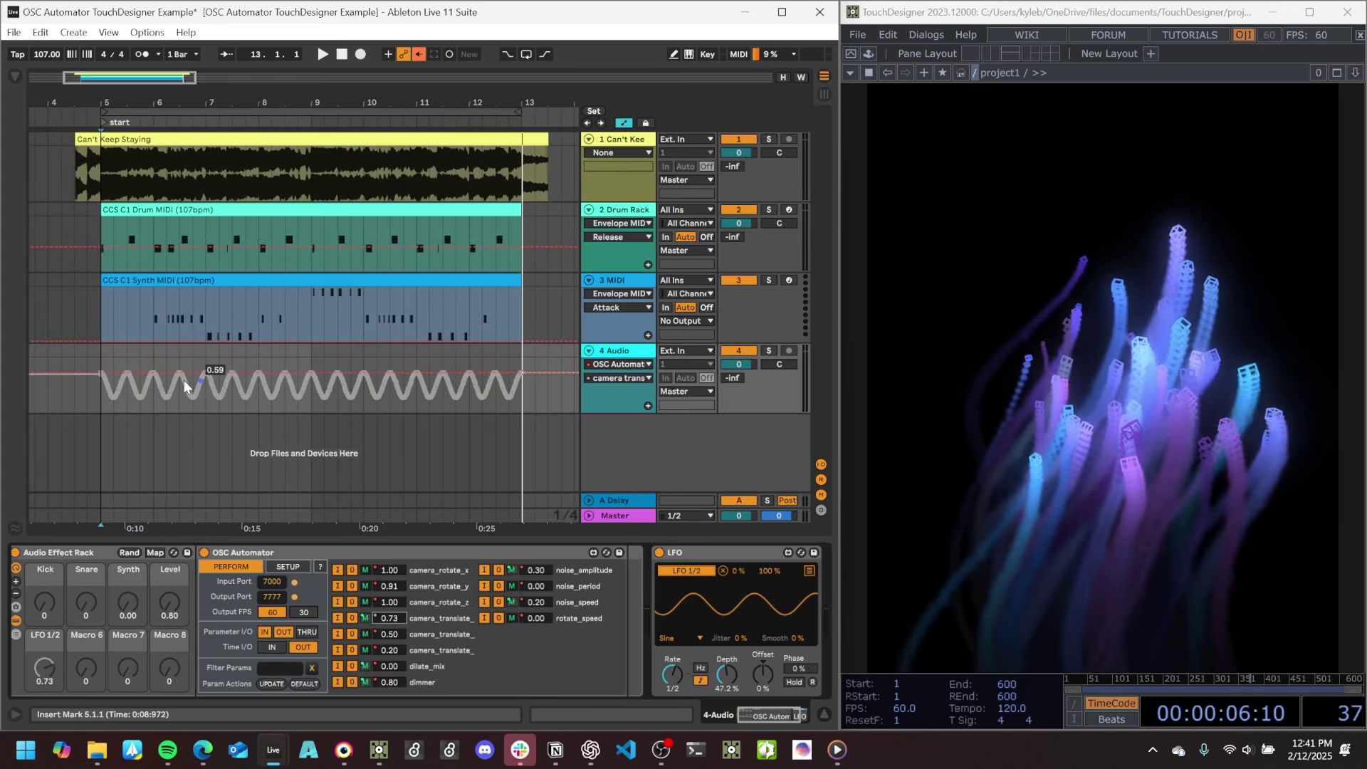
pyautogui.rightClick(362, 616)
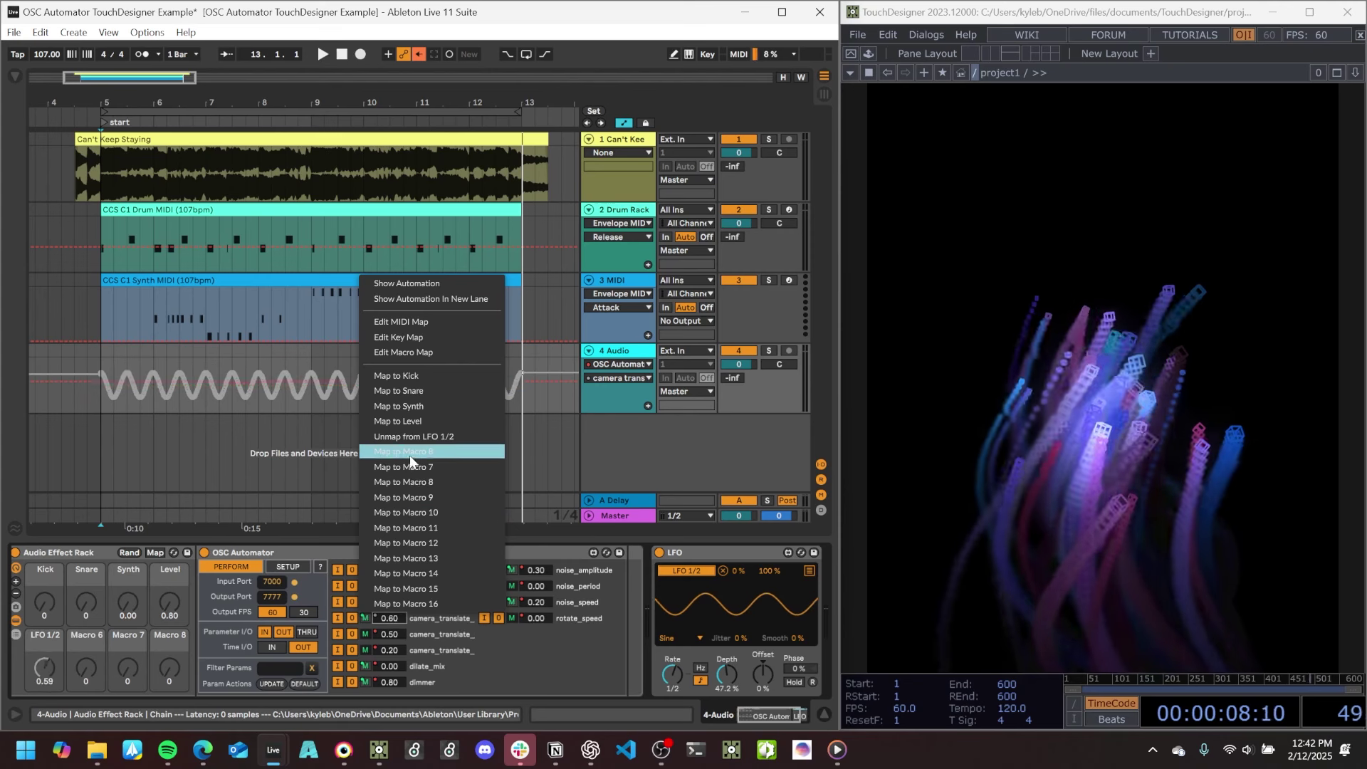
pyautogui.click(420, 436)
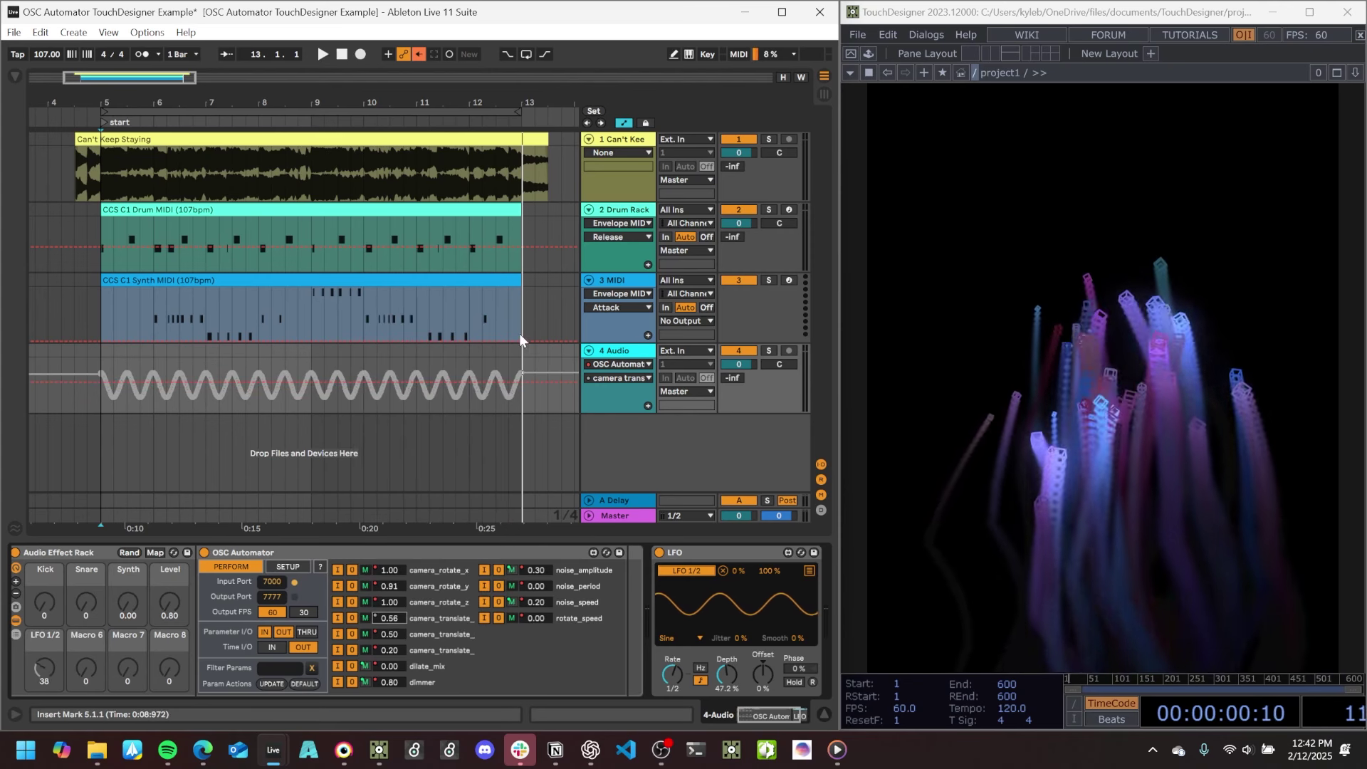
pyautogui.click(420, 55)
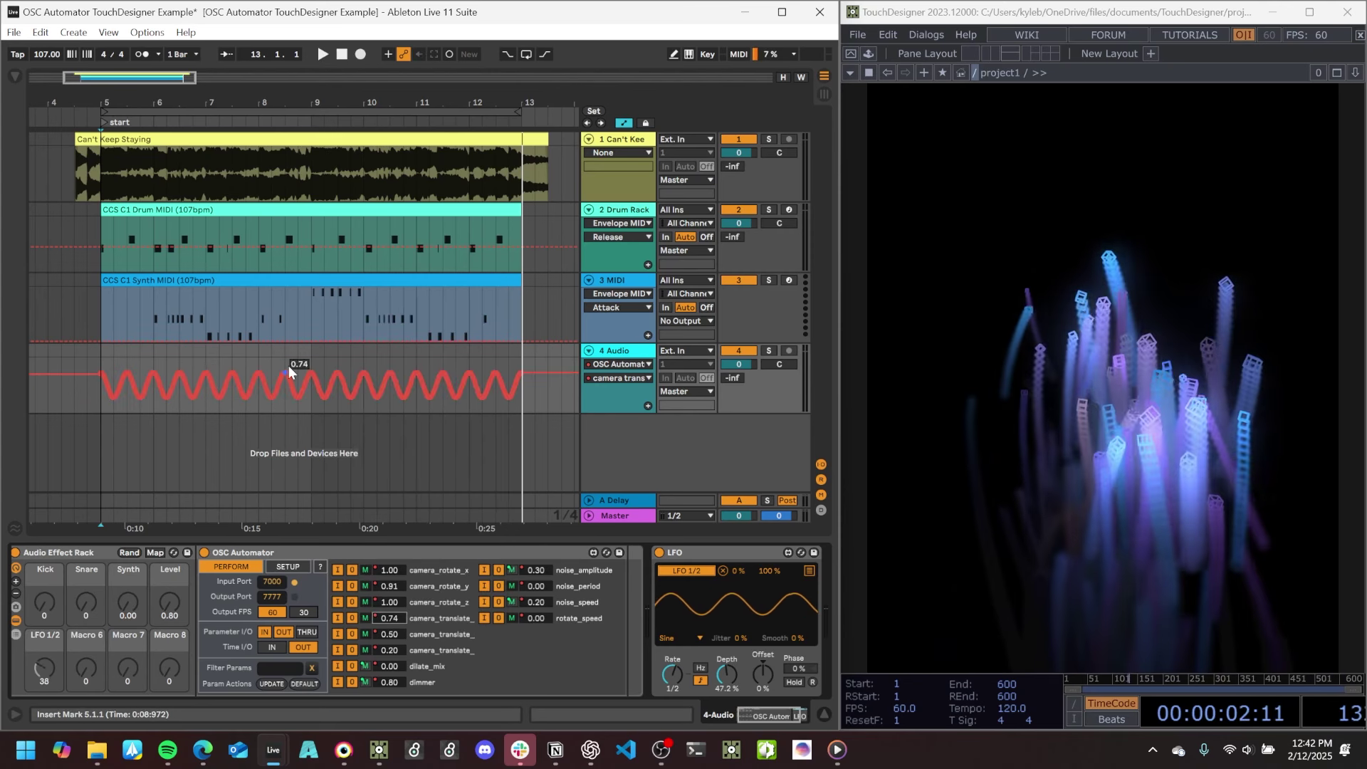
# Simplify the first camera_translate parameter's recorded automation between bars 5 and 13, and reshape its section from bar 9 to bar 13.
pyautogui.moveTo(524, 407); pyautogui.dragTo(102, 402)
pyautogui.moveTo(289, 101); pyautogui.dragTo(303, 299)
pyautogui.rightClick(313, 383)
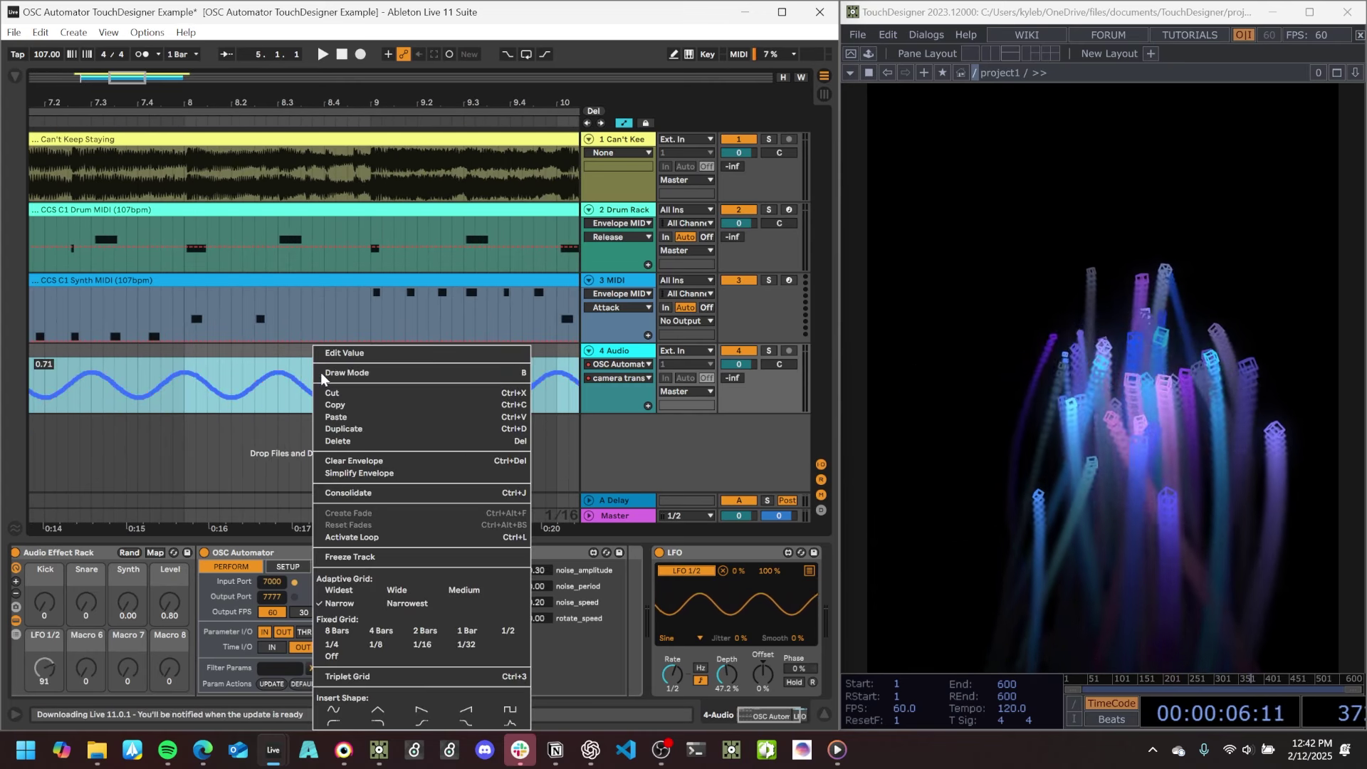
pyautogui.click(360, 473)
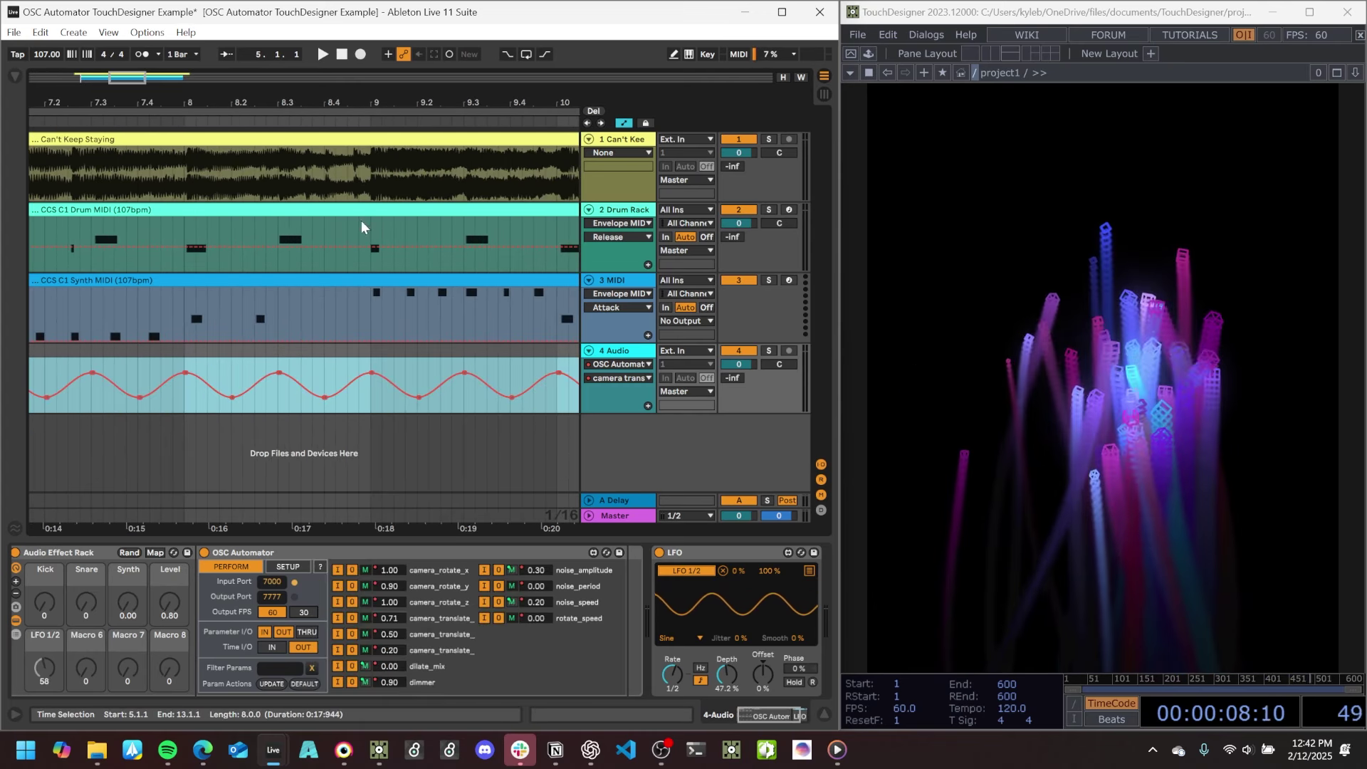
pyautogui.moveTo(377, 104); pyautogui.dragTo(311, 14)
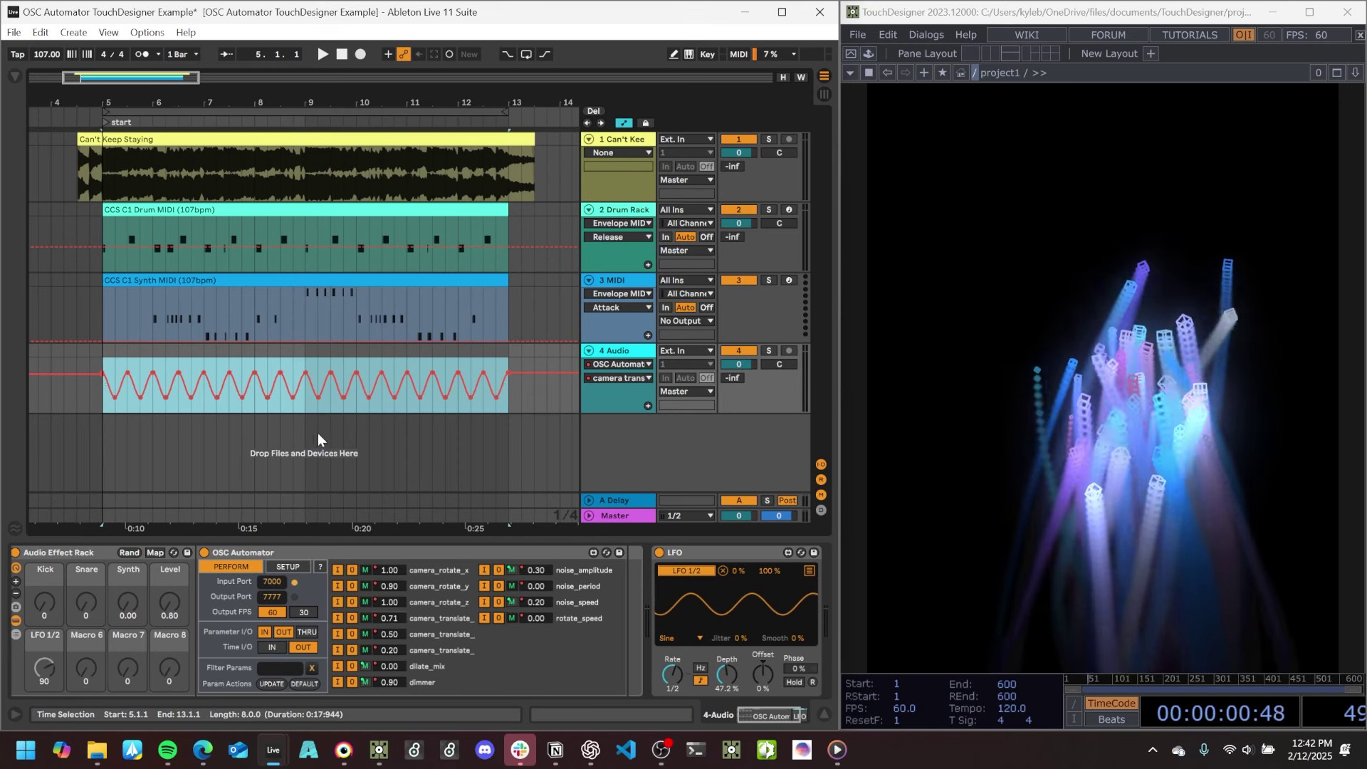
pyautogui.moveTo(308, 412); pyautogui.dragTo(511, 398)
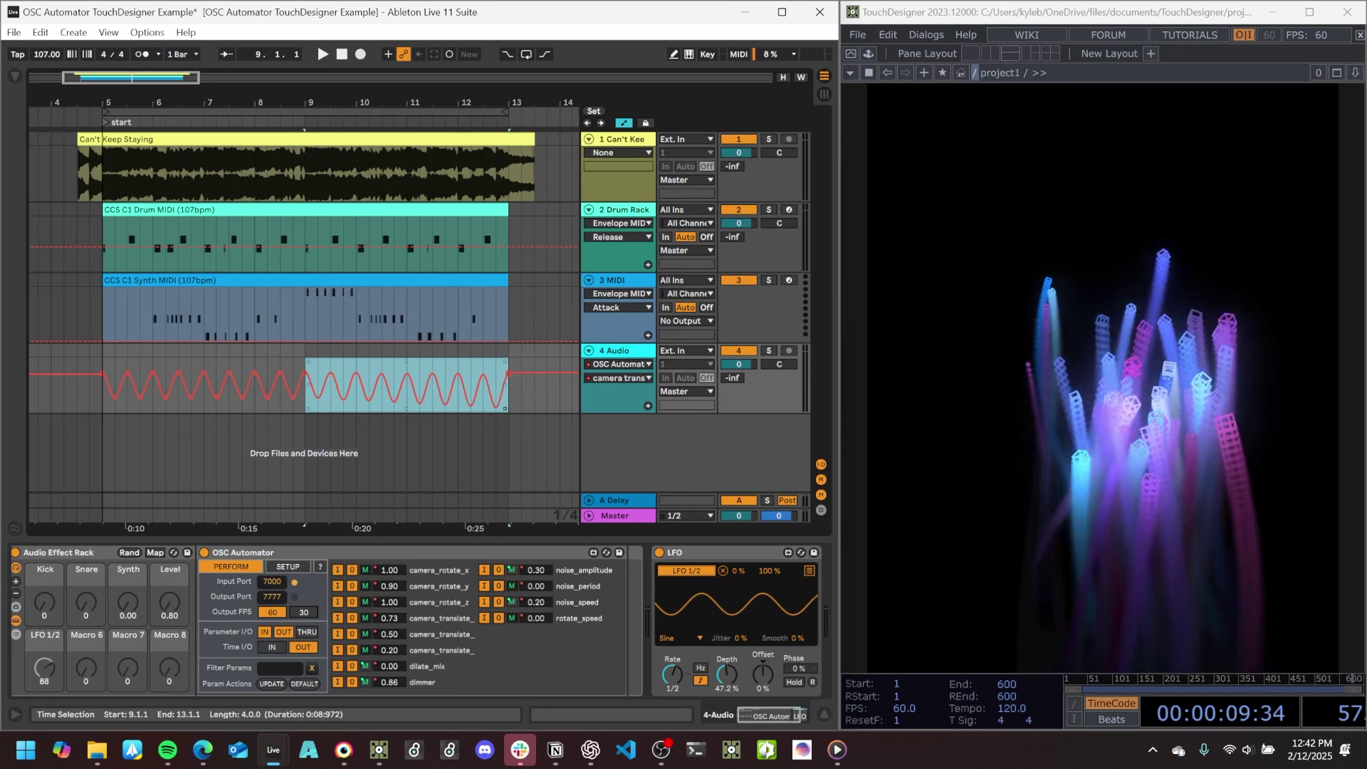
pyautogui.click(509, 408)
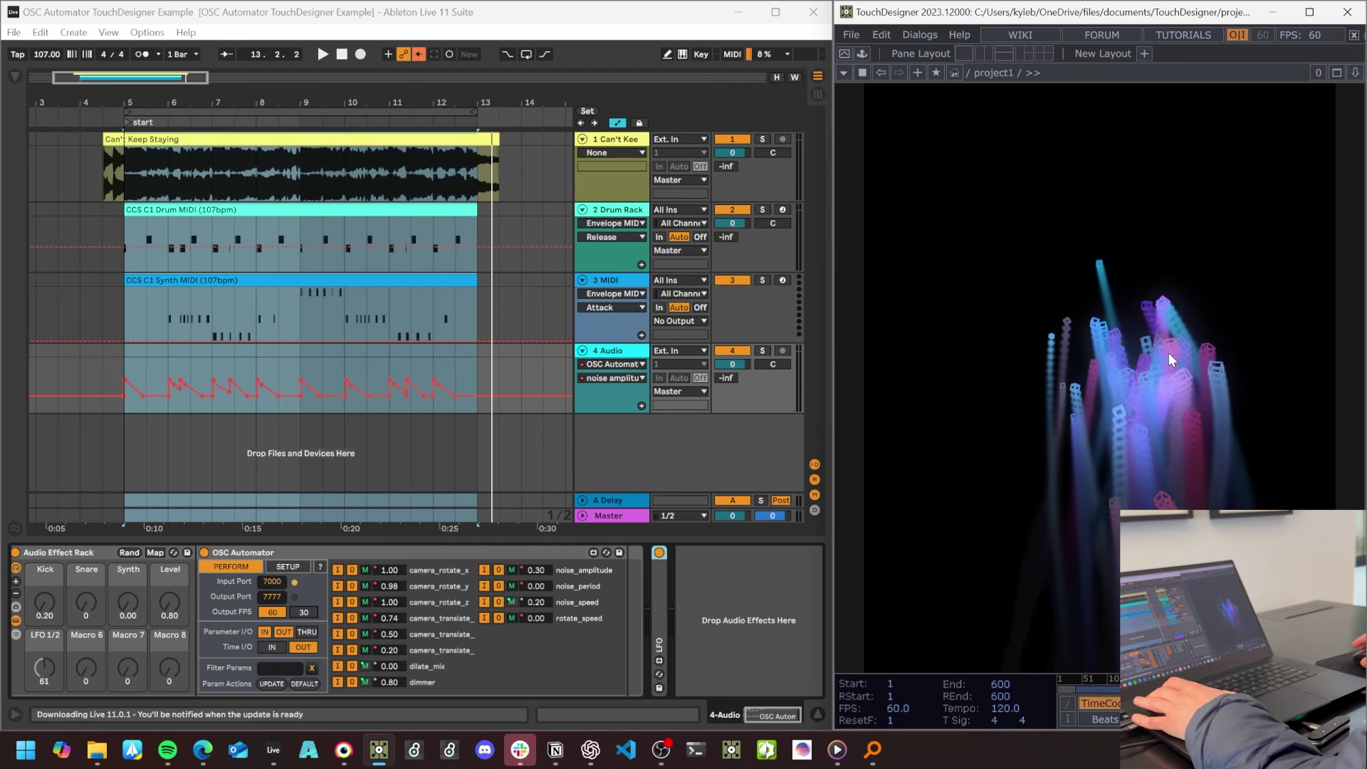
# In TouchDesigner, inspect the ty and tz channels feeding merge1, and bring up the example component's parameters and output.
pyautogui.hotkey('alt', '1')
pyautogui.moveTo(1185, 330); pyautogui.dragTo(1244, 293)
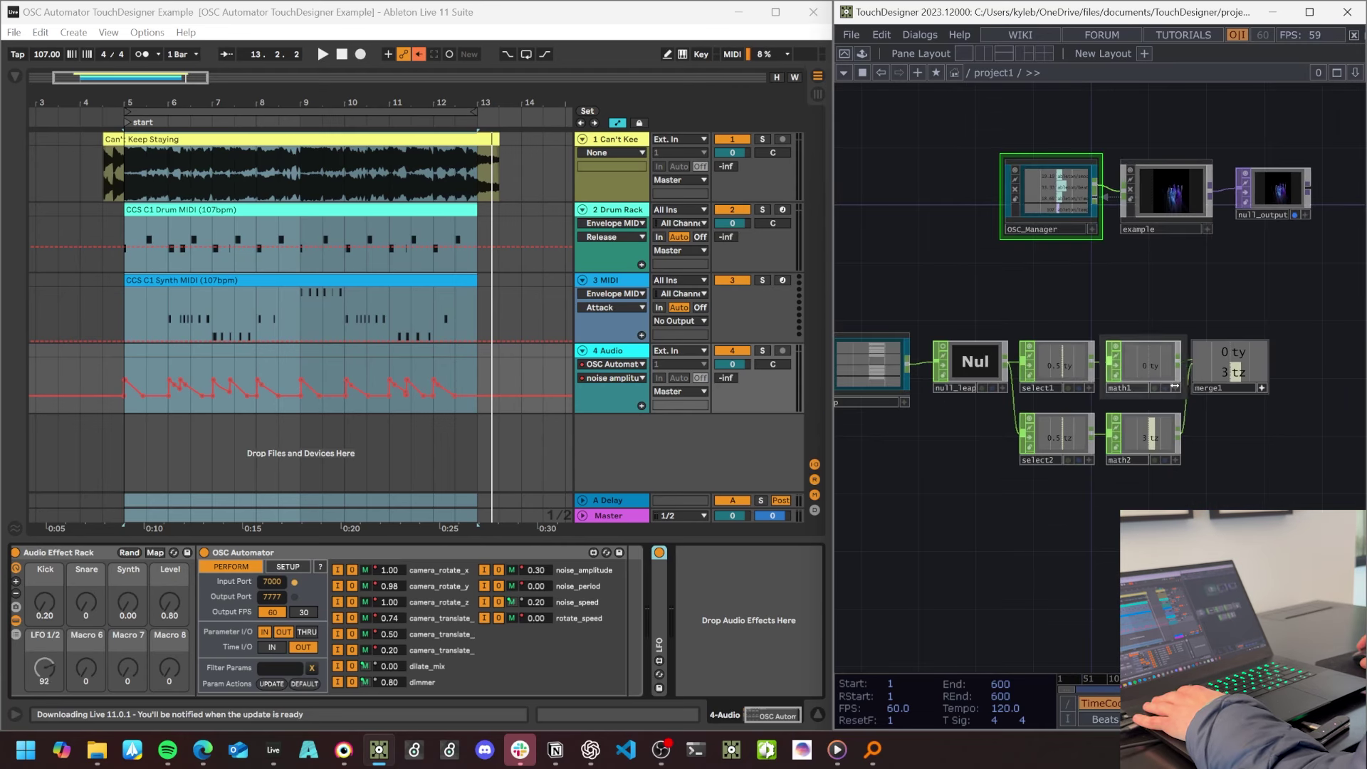
pyautogui.scroll(5, 1121, 474)
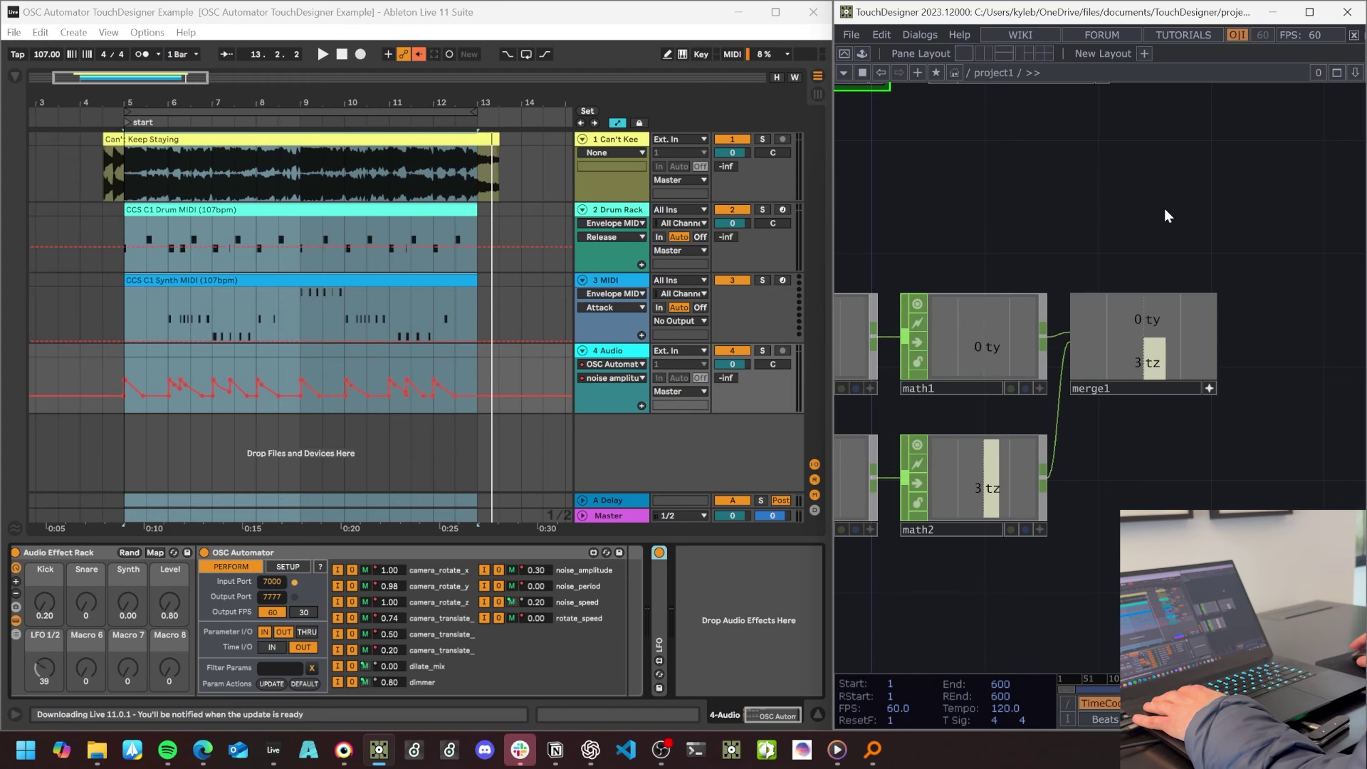
pyautogui.scroll(-3, 1160, 342)
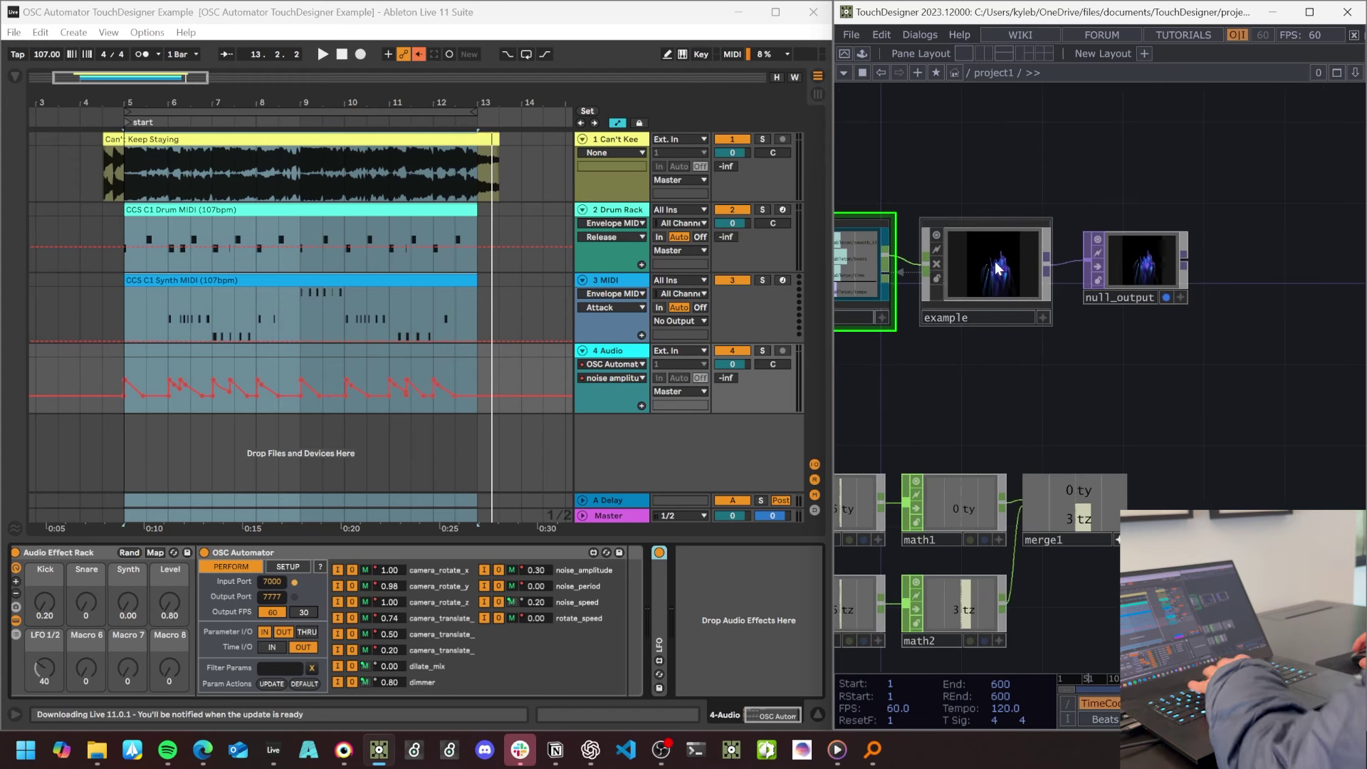
pyautogui.click(1014, 293)
pyautogui.press('p')
pyautogui.scroll(2, 972, 396)
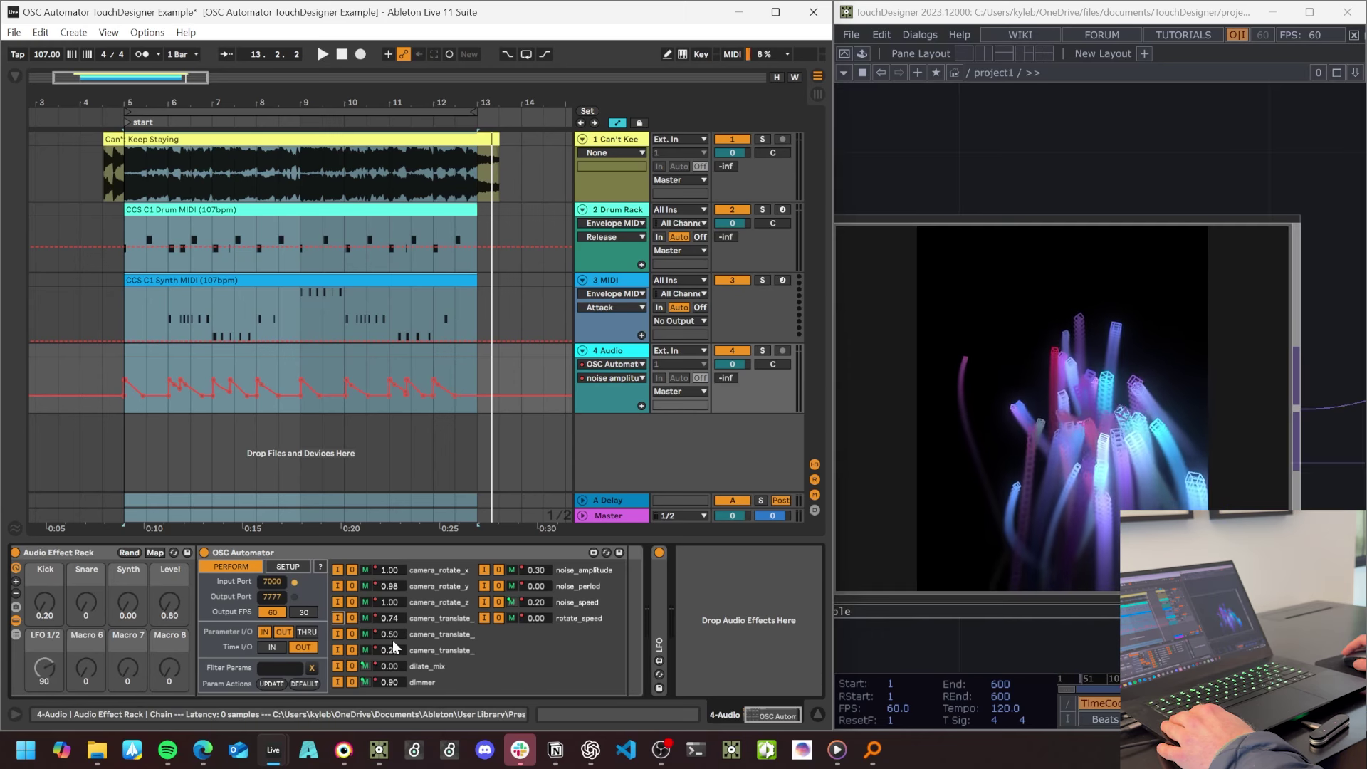
# In Ableton Live's OSC Automator, disable output for the second and third camera_translate parameters and enable input for only those two.
pyautogui.click(354, 632)
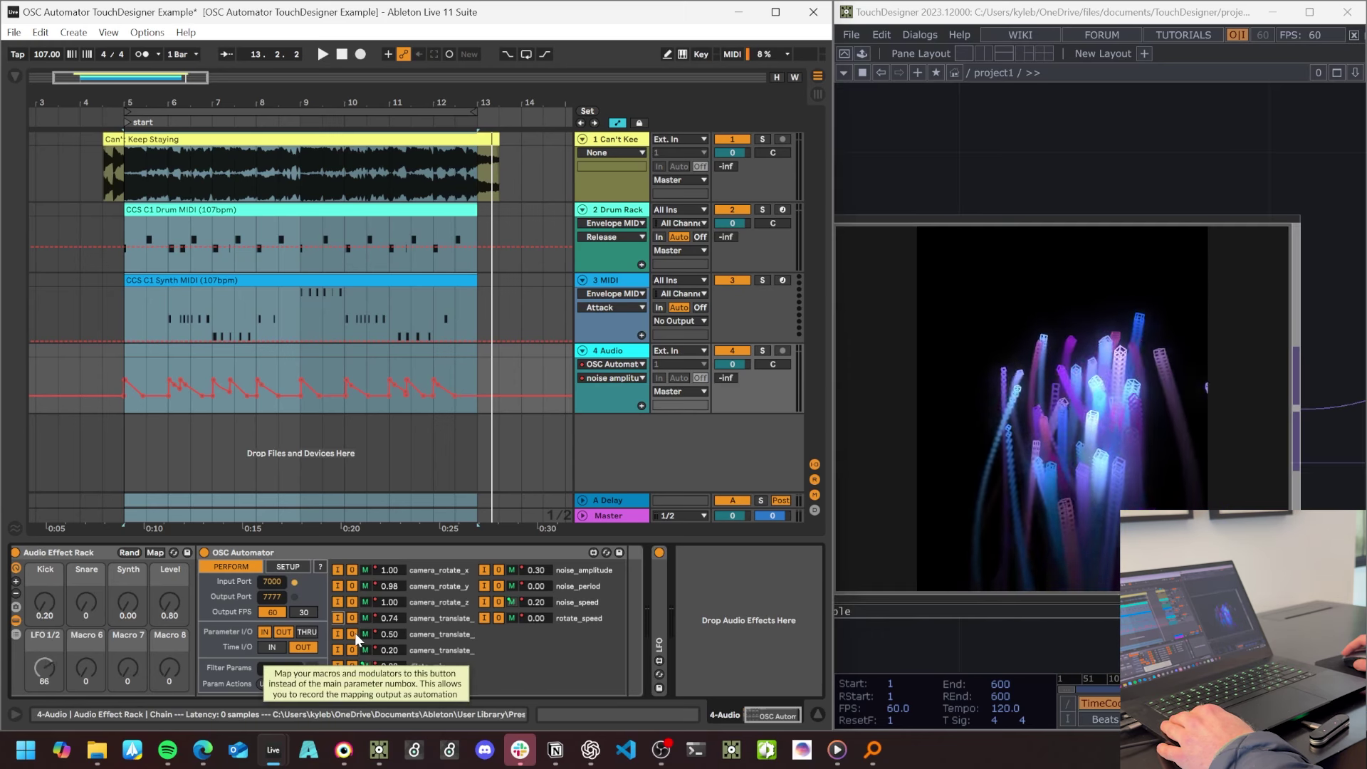
pyautogui.click(353, 649)
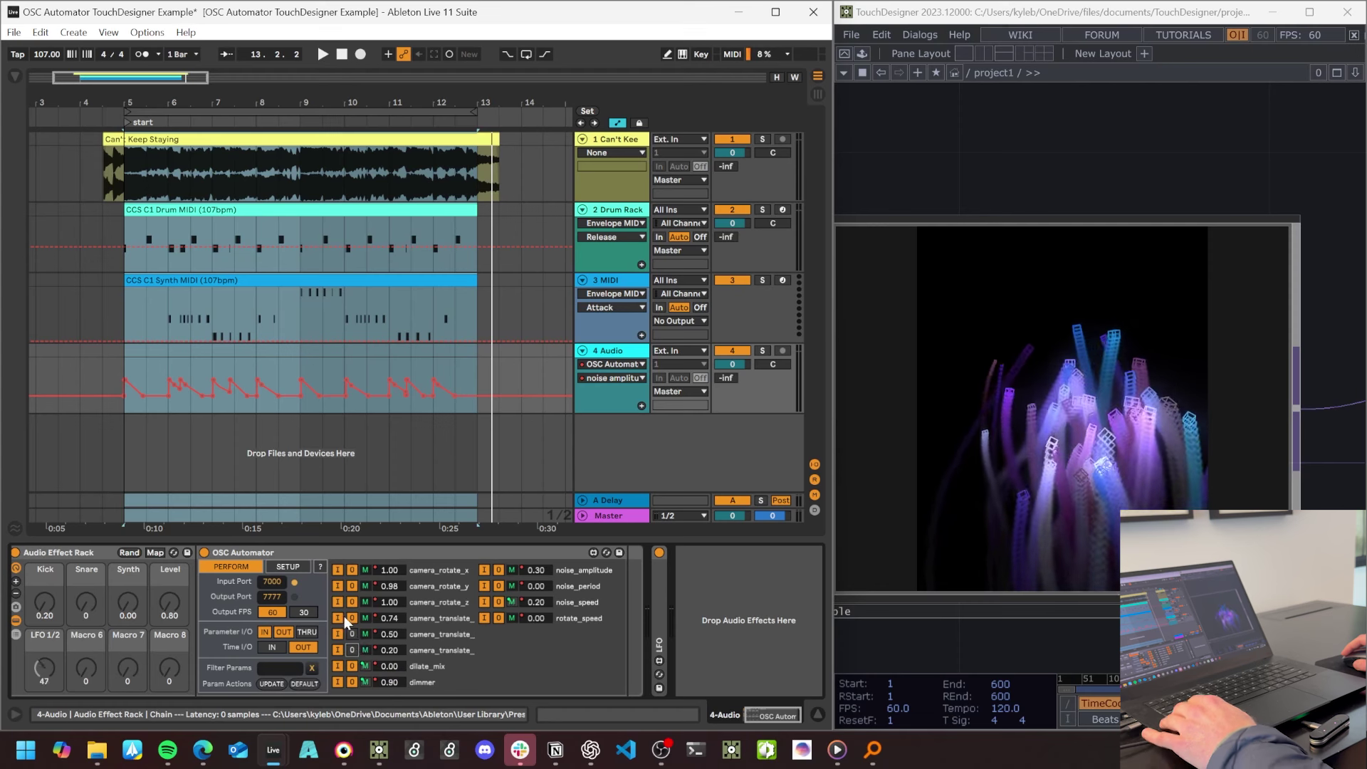
pyautogui.keyDown('shift'); pyautogui.click(340, 616); pyautogui.keyUp('shift')
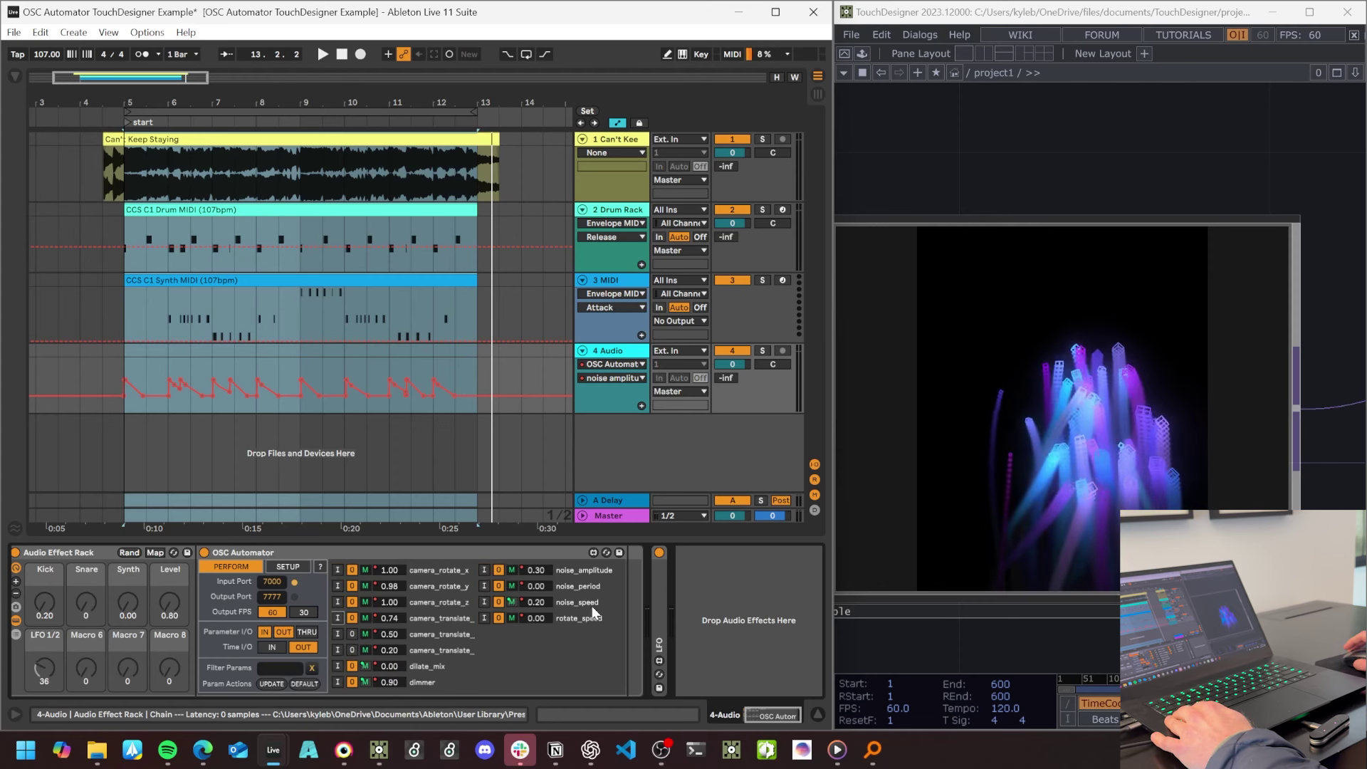
pyautogui.click(338, 634)
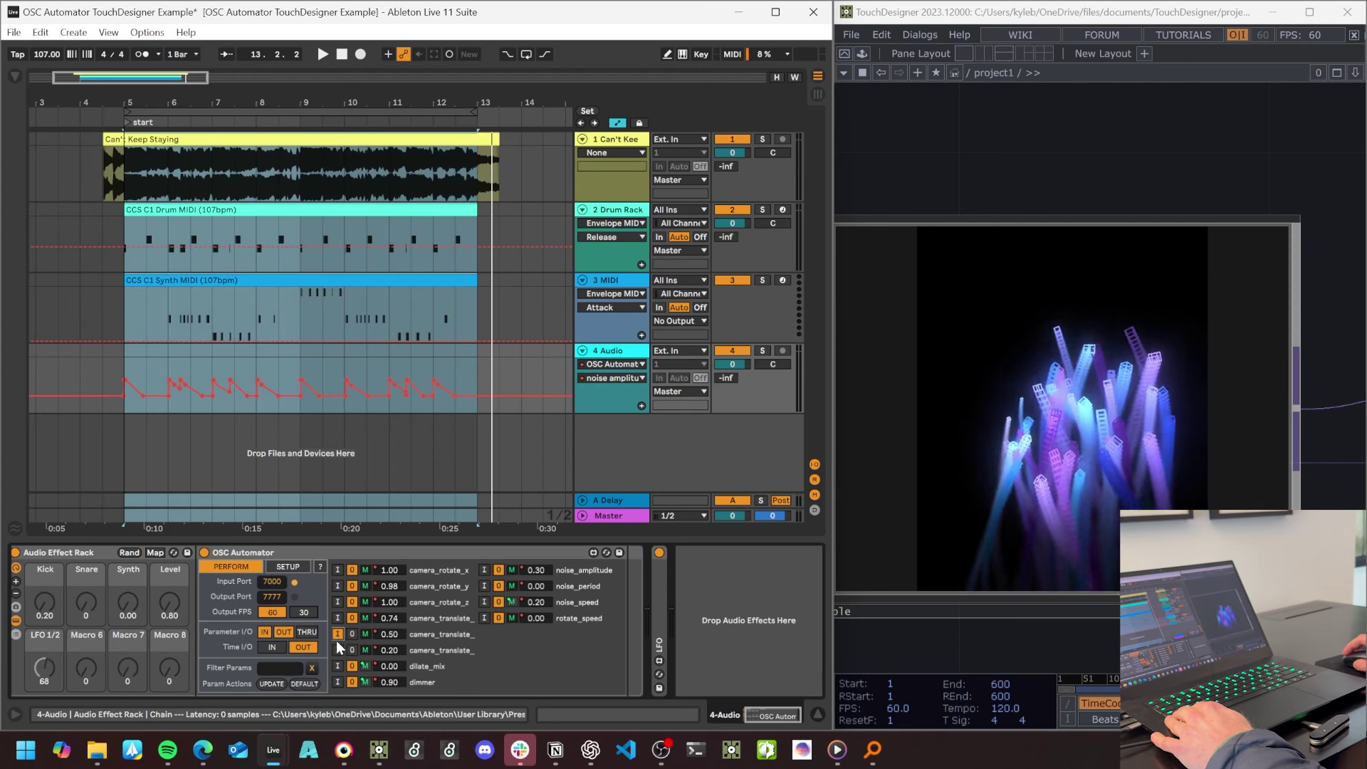
pyautogui.click(338, 650)
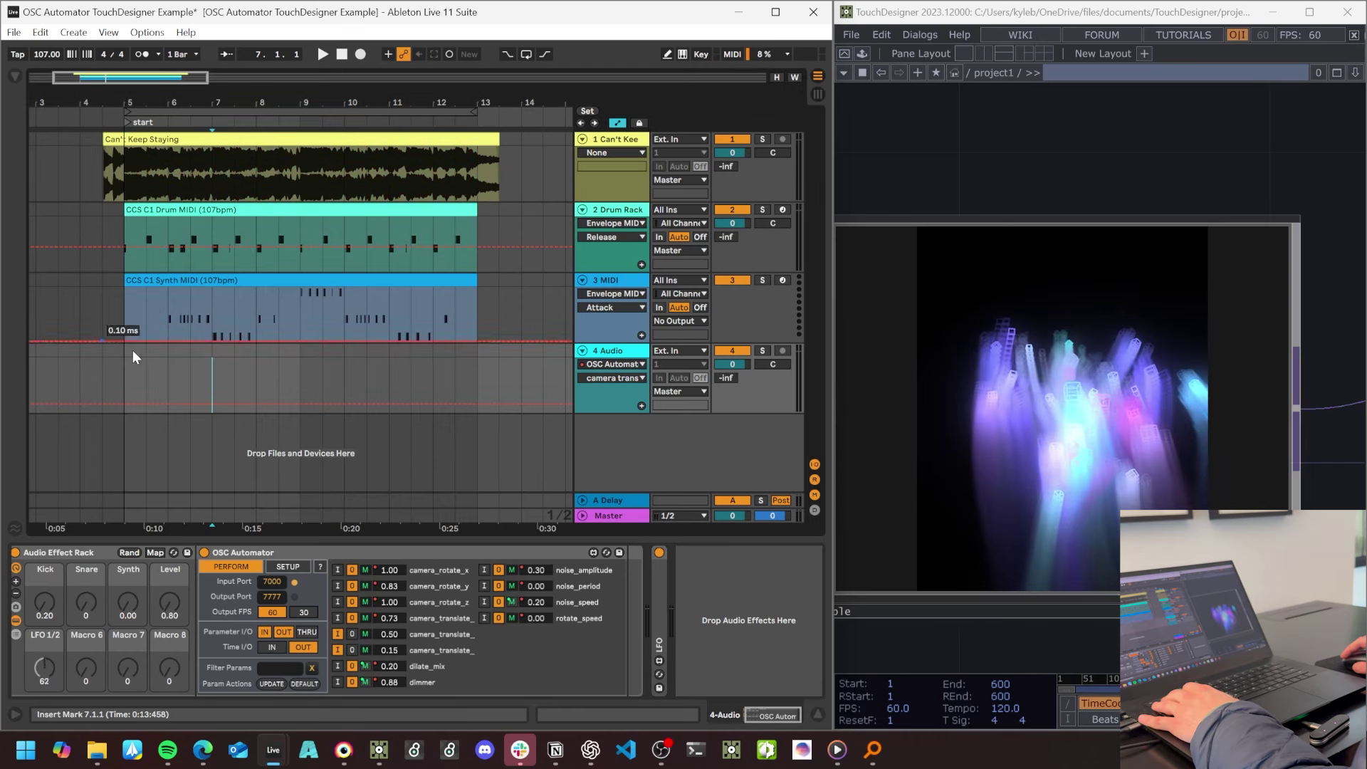
# Record arrangement automation from bar 5 to just past bar 13, and show the second and third camera_translate parameters' recorded curves.
pyautogui.click(125, 386)
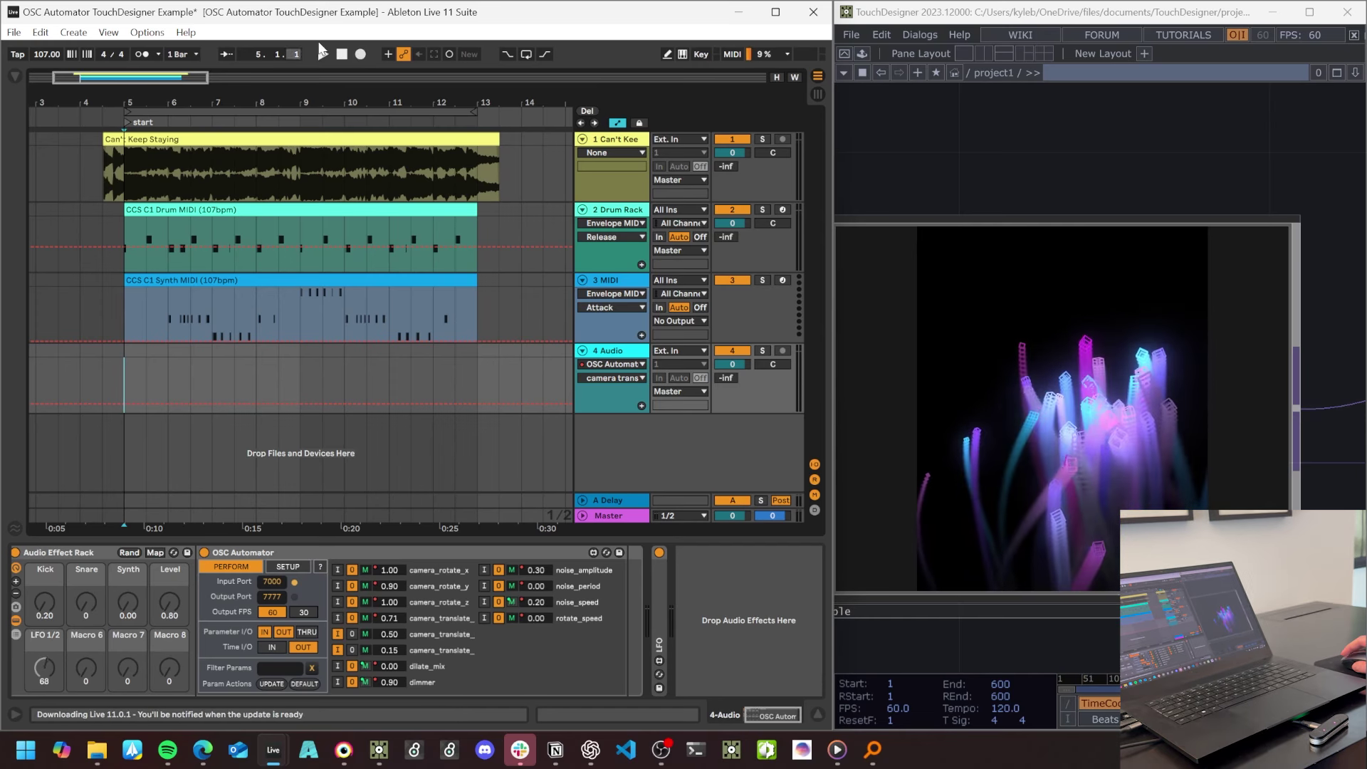
pyautogui.click(366, 57)
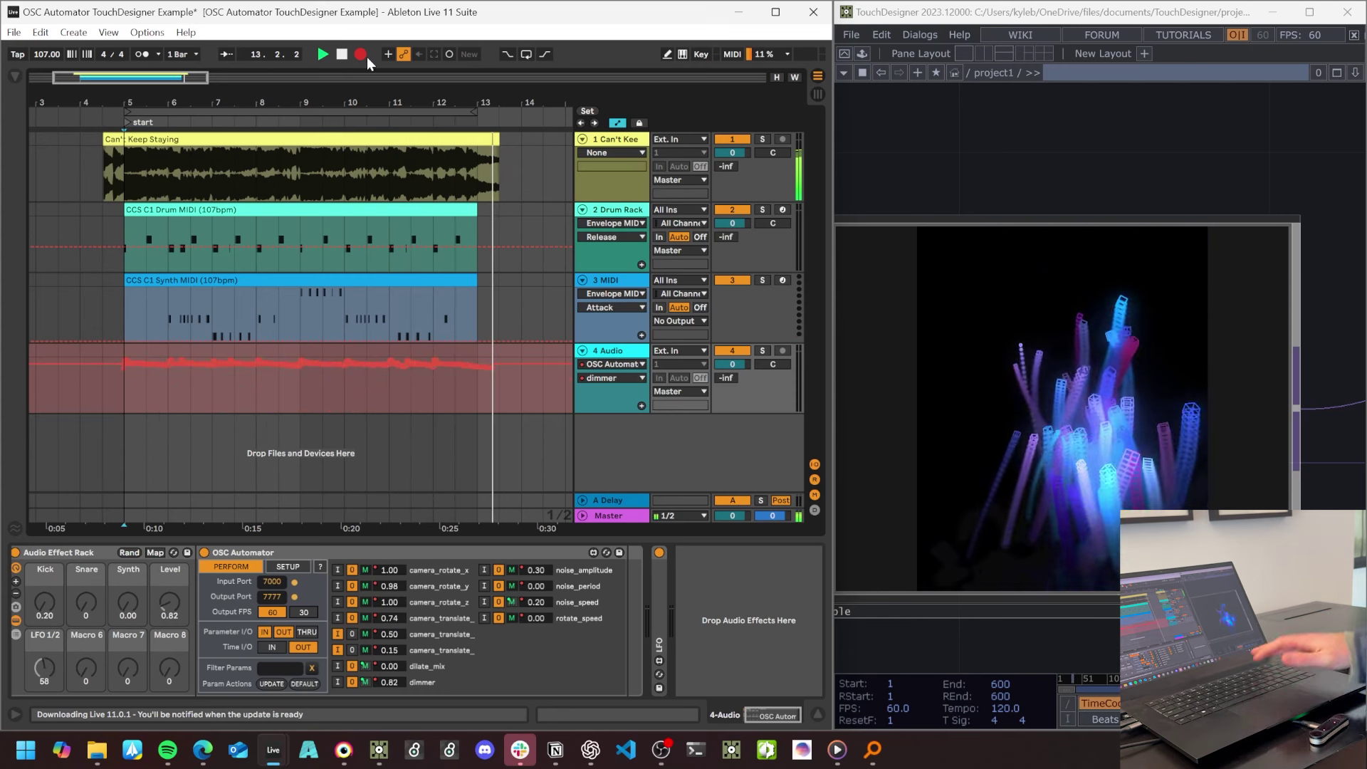
pyautogui.press('space')
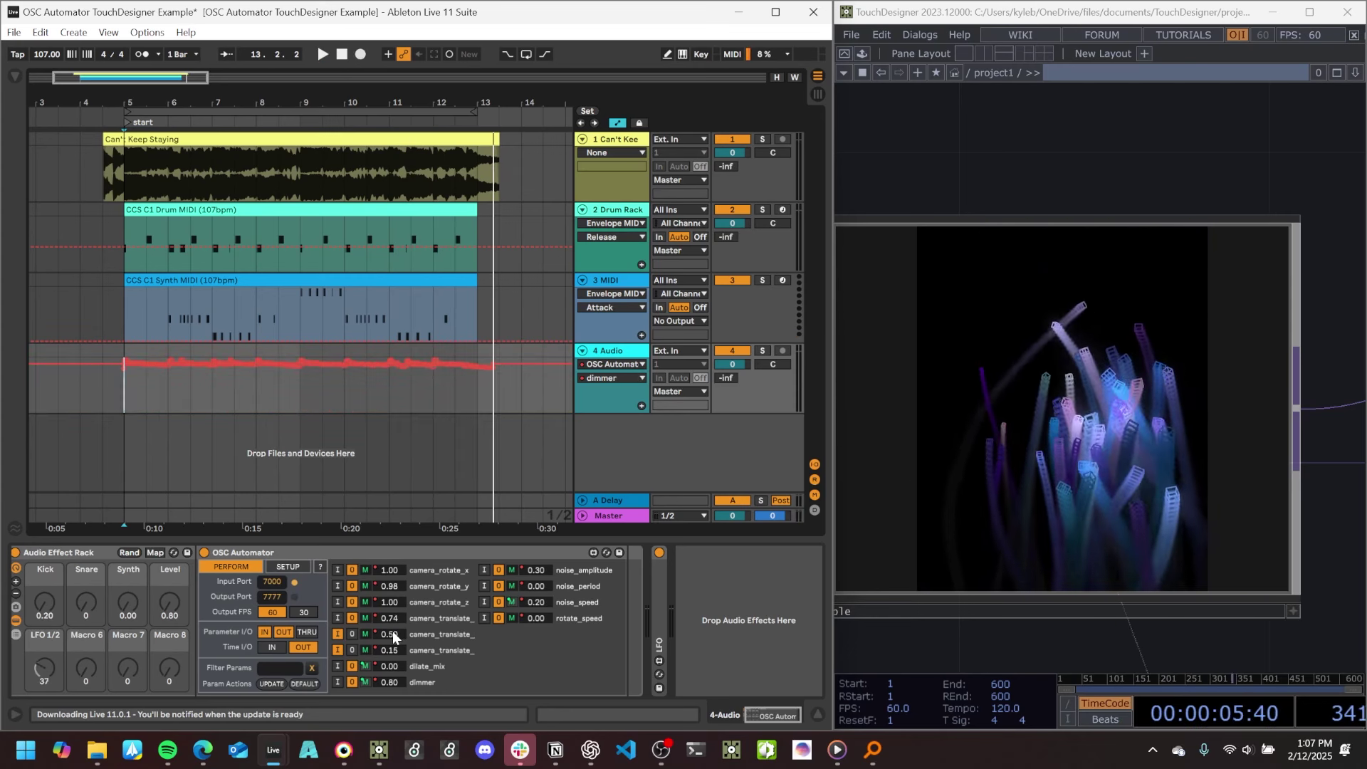
pyautogui.click(391, 631)
pyautogui.click(396, 650)
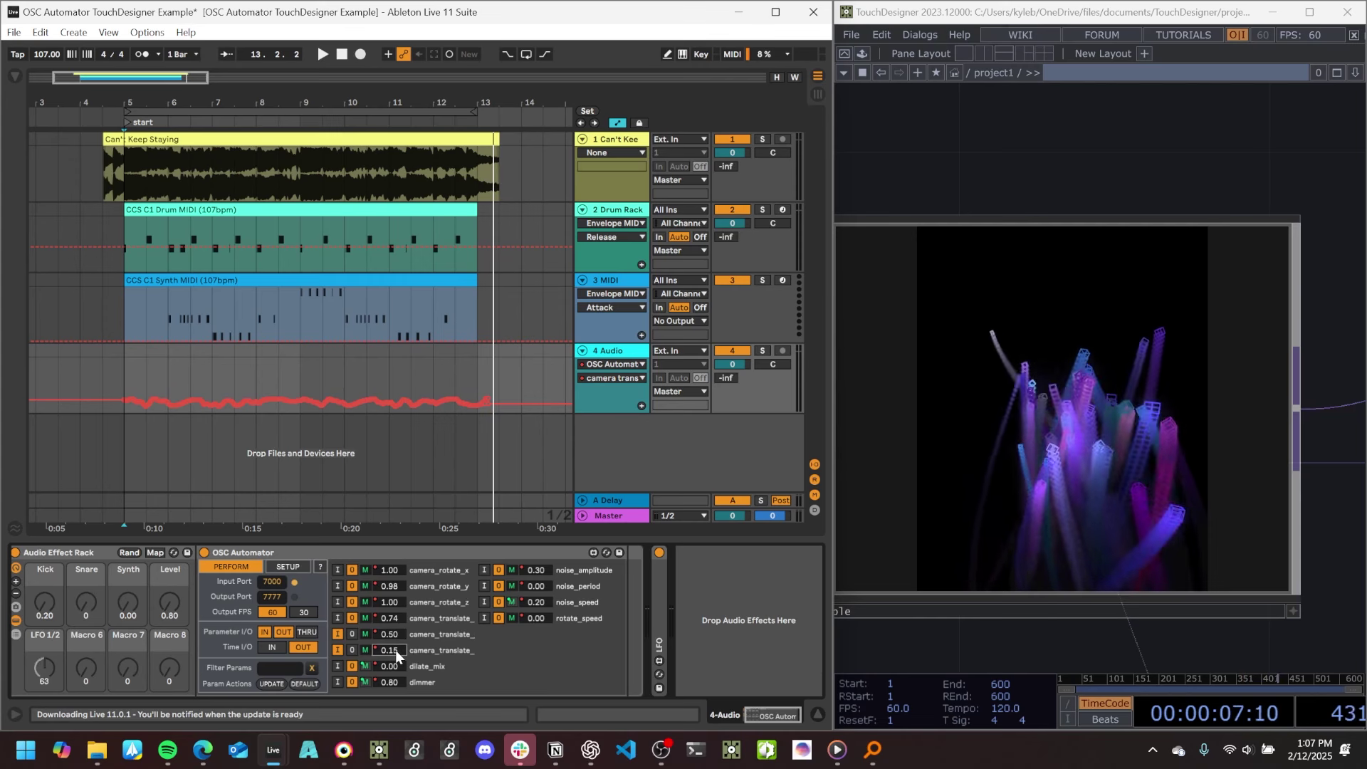
# Re-enable output for the second and third camera_translate parameters, and bring up the example component's parameters in TouchDesigner.
pyautogui.click(352, 632)
pyautogui.click(352, 650)
pyautogui.click(1053, 417)
pyautogui.scroll(-3, 1118, 389)
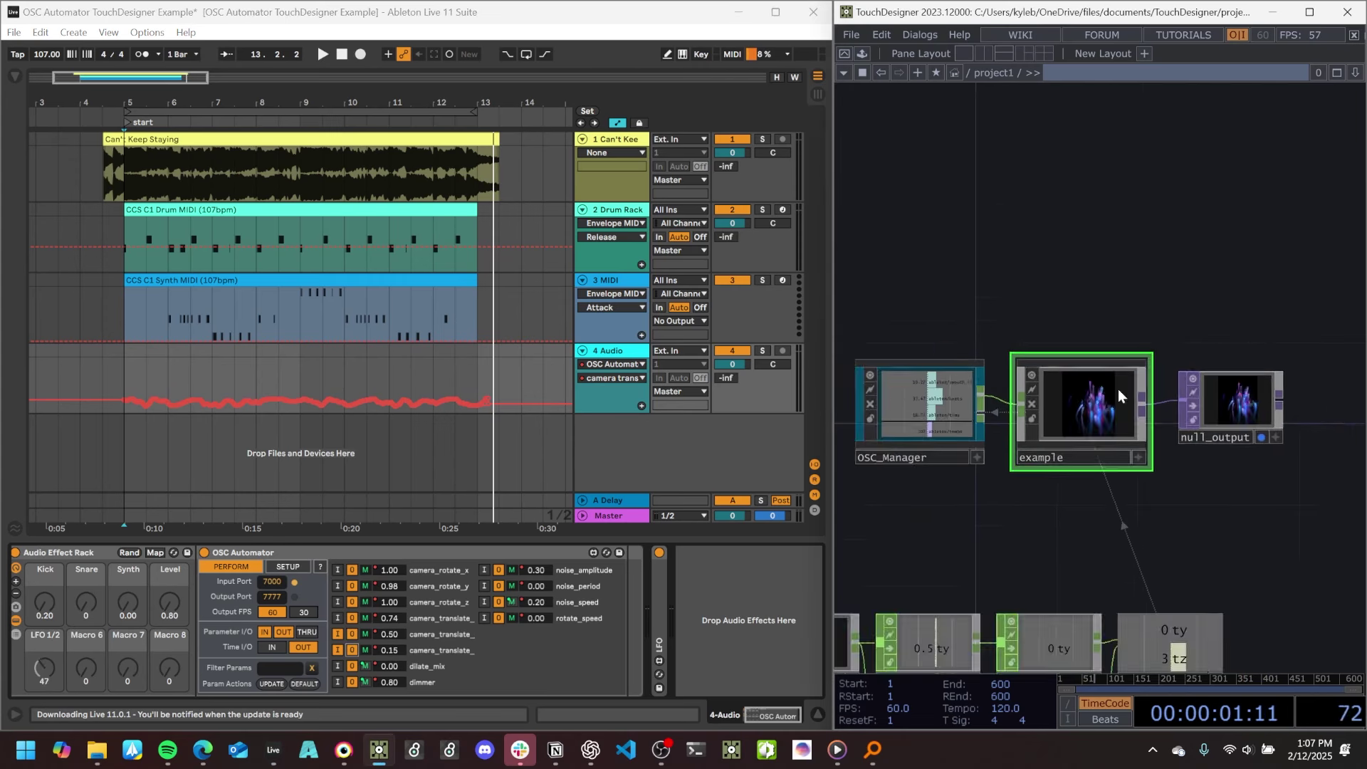
pyautogui.press('p')
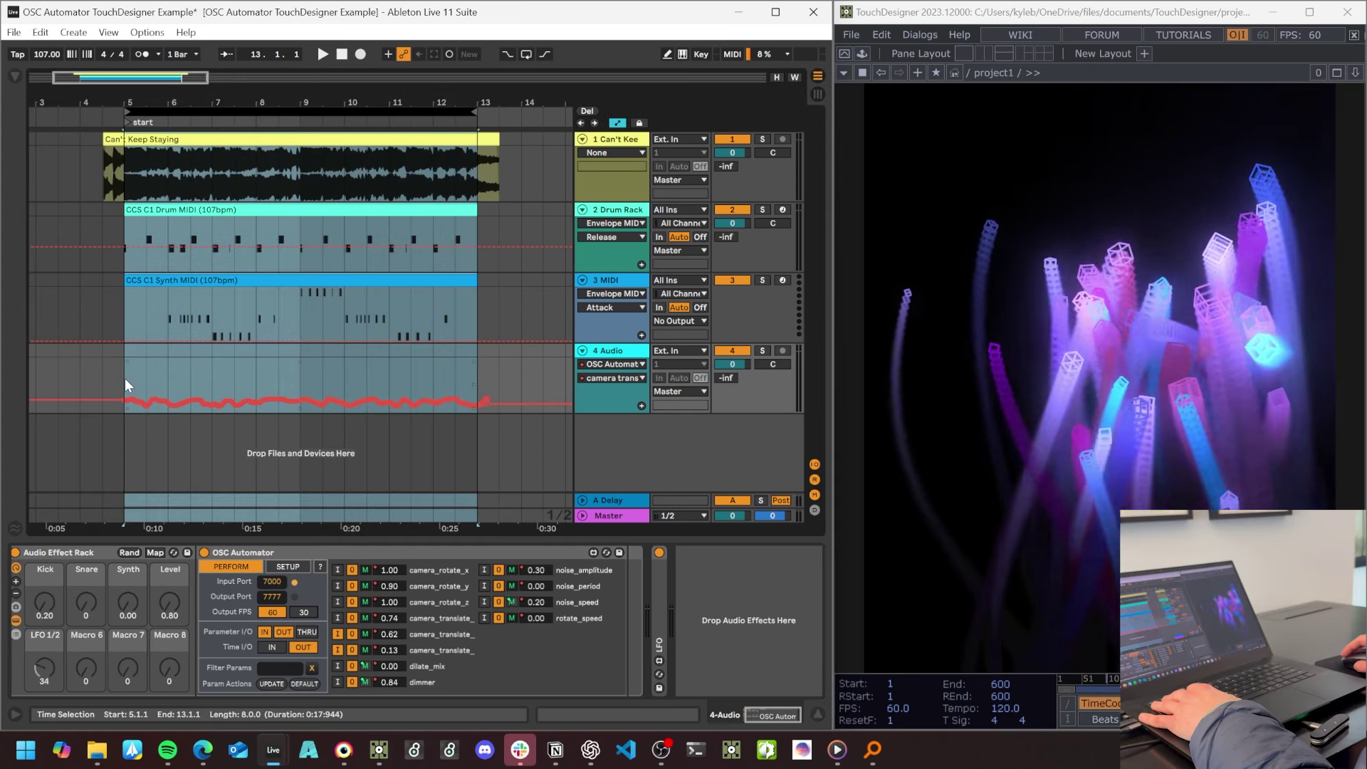
# Play back the arrangement in Ableton Live from bar 5 and show the second camera_translate parameter's automation.
pyautogui.click(123, 378)
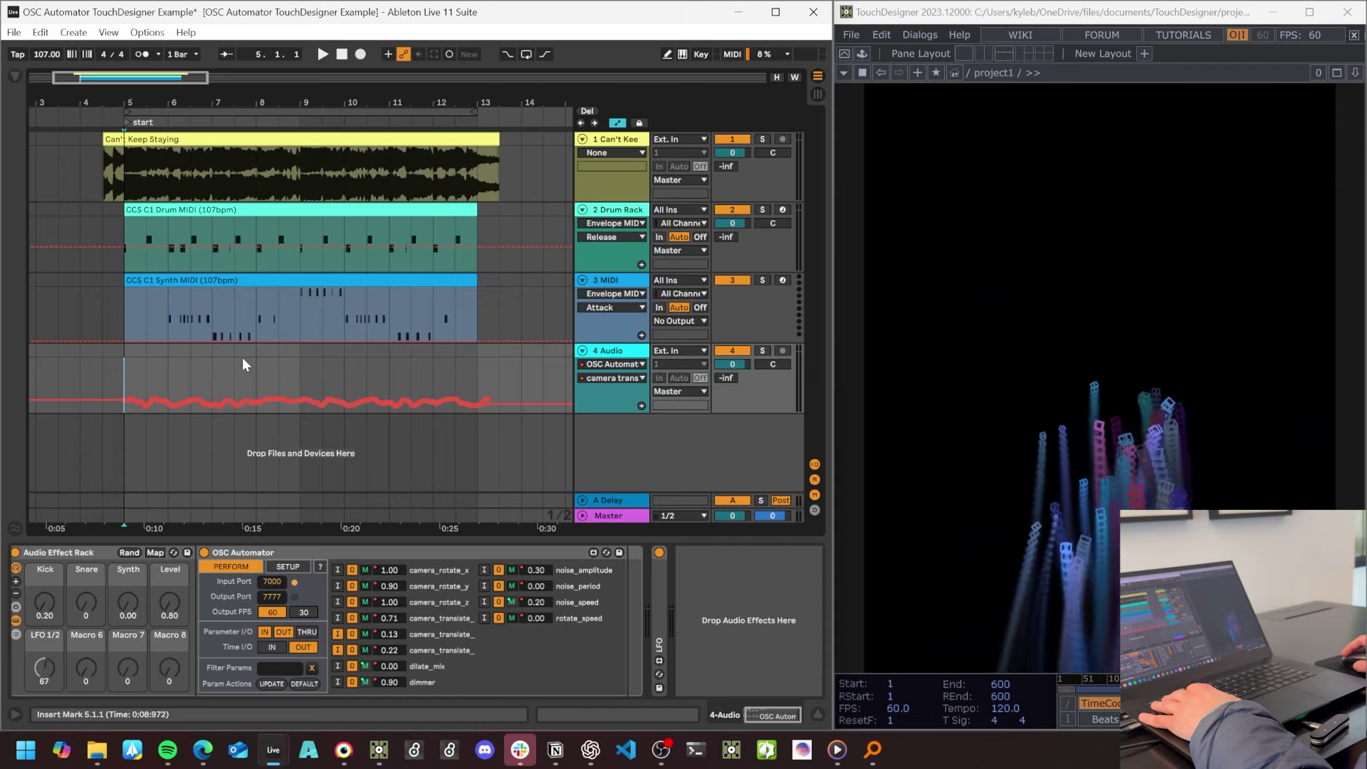
pyautogui.press('space')
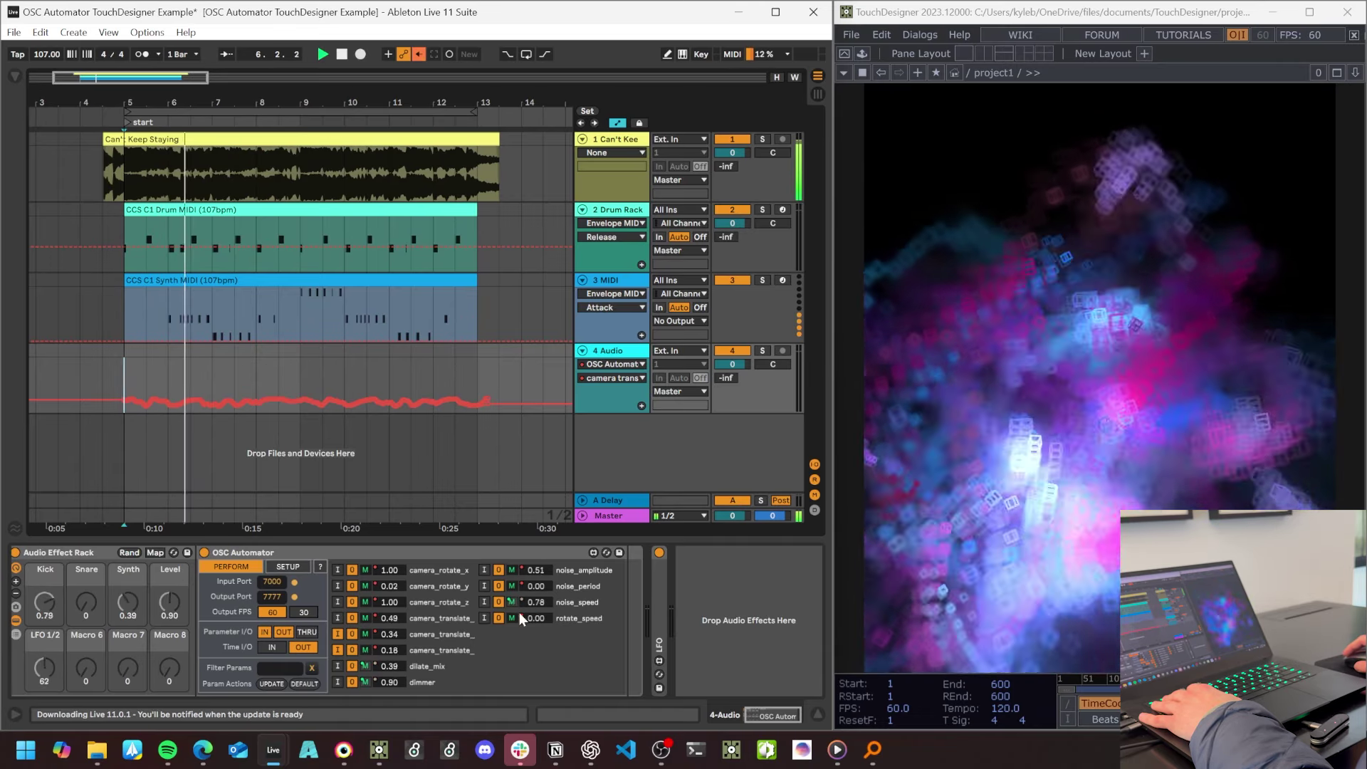
pyautogui.click(388, 636)
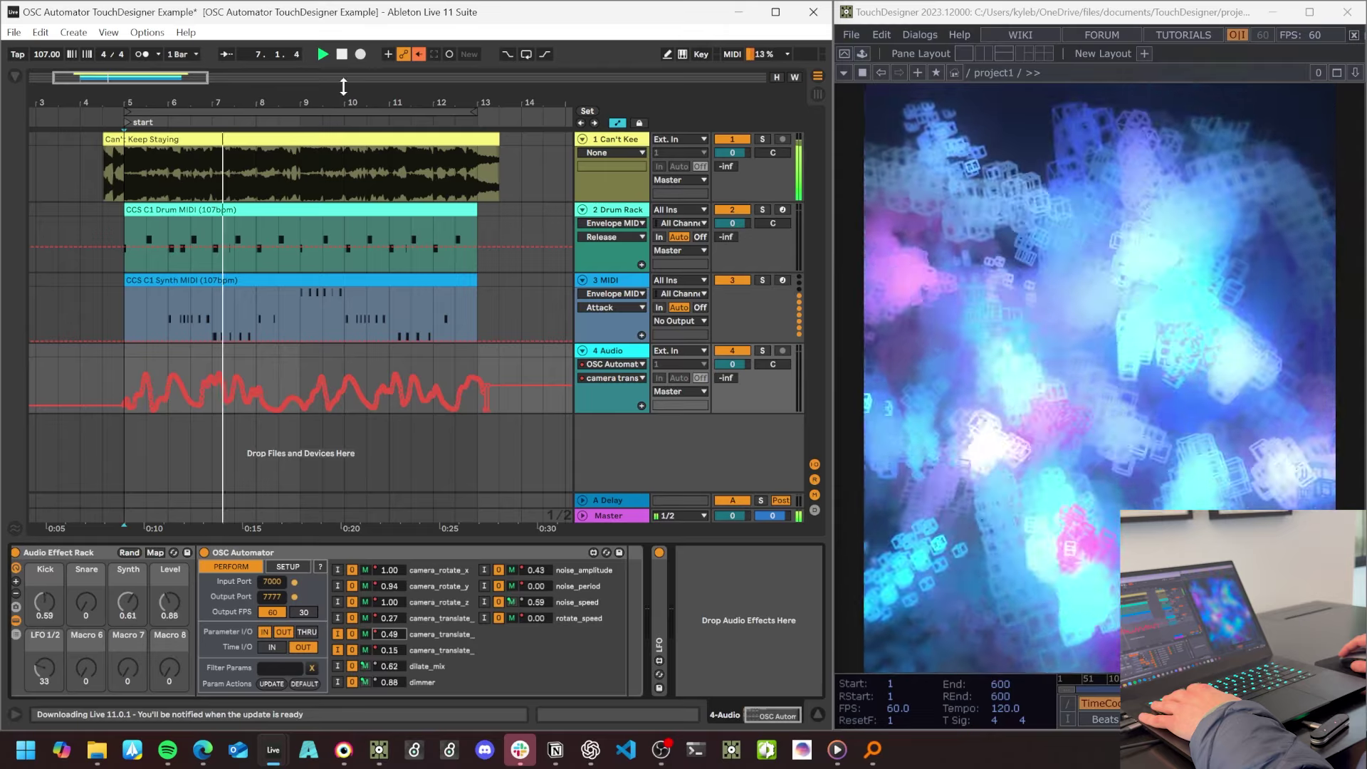
pyautogui.moveTo(342, 88); pyautogui.dragTo(349, 156)
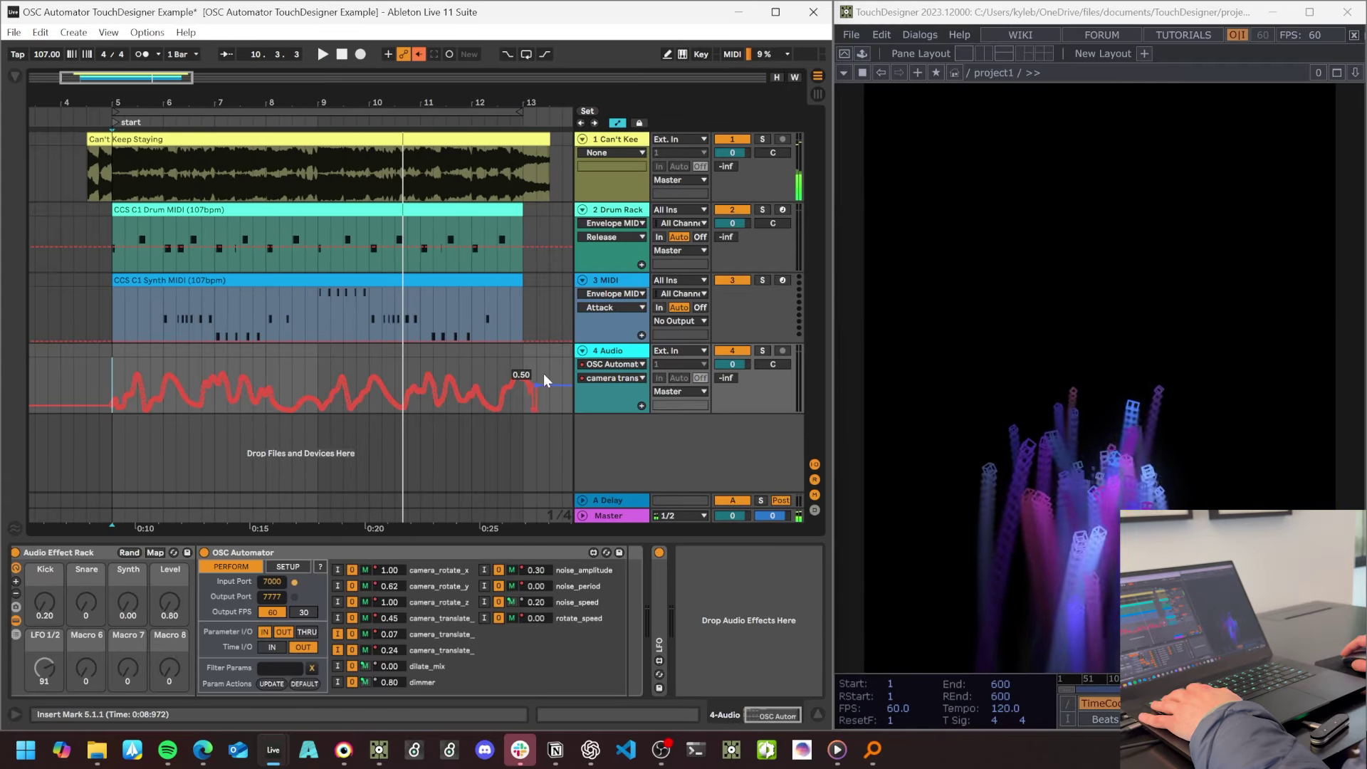
# Simplify the second camera_translate automation from 4.4.1 to just past bar 13, and bring up the editing options for the third one's automation.
pyautogui.moveTo(538, 369); pyautogui.dragTo(95, 381)
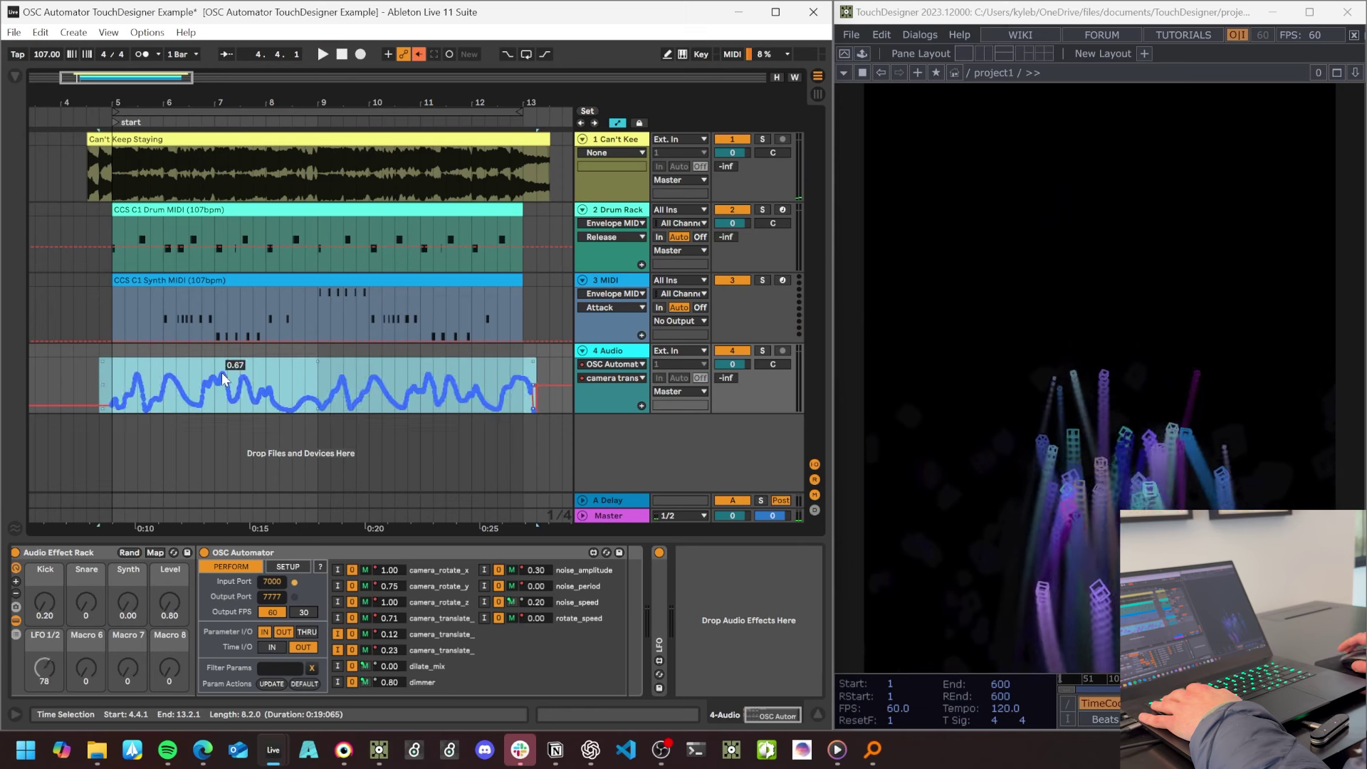
pyautogui.rightClick(303, 370)
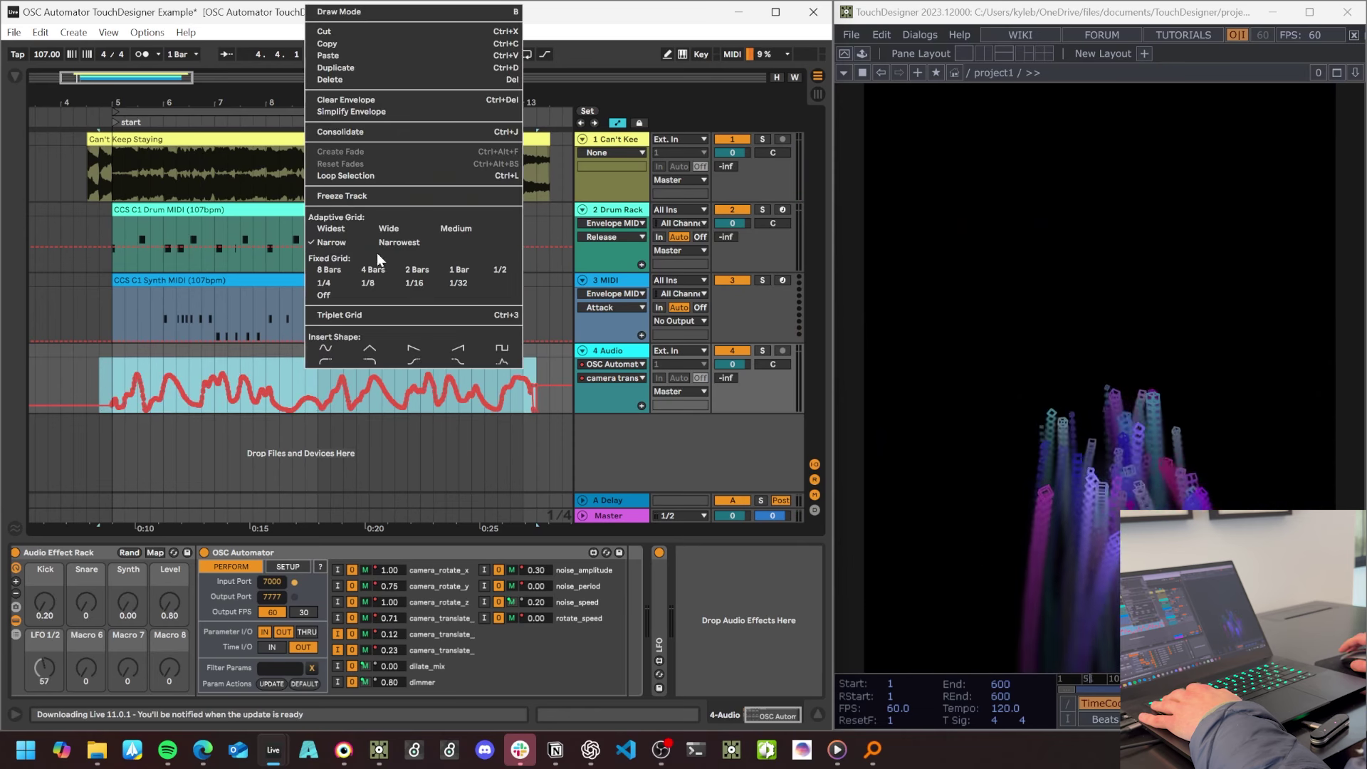
pyautogui.click(351, 111)
pyautogui.click(381, 651)
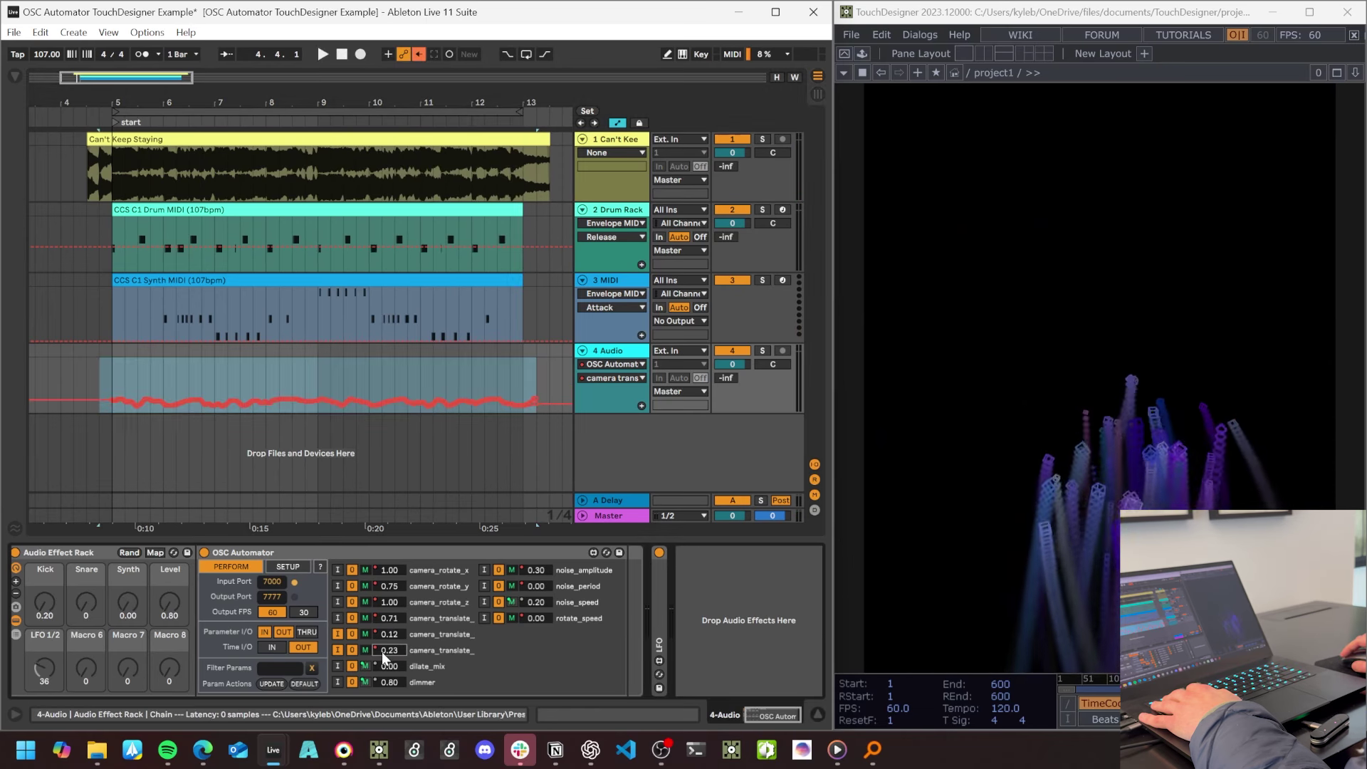
pyautogui.rightClick(519, 372)
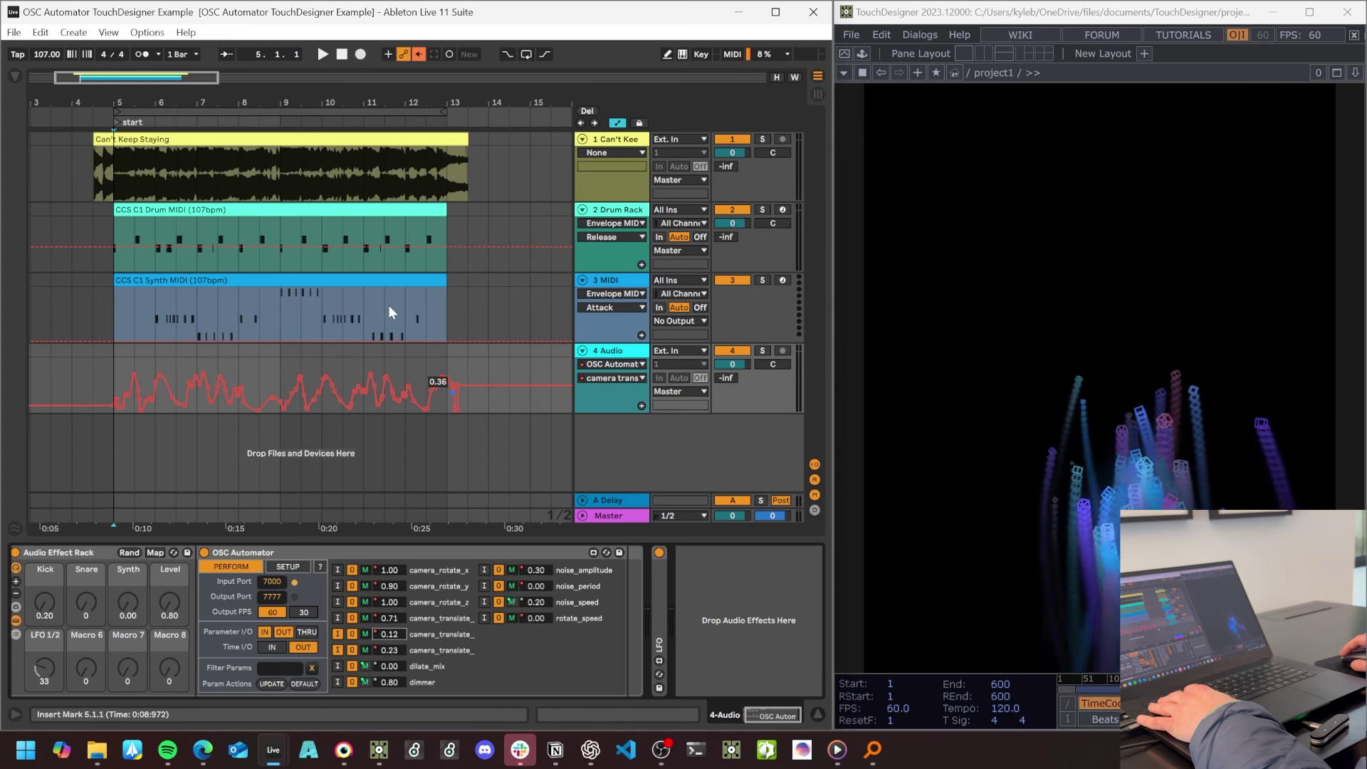
# Lower the second camera_translate automation point near 7.2.
pyautogui.scroll(5, 207, 397)
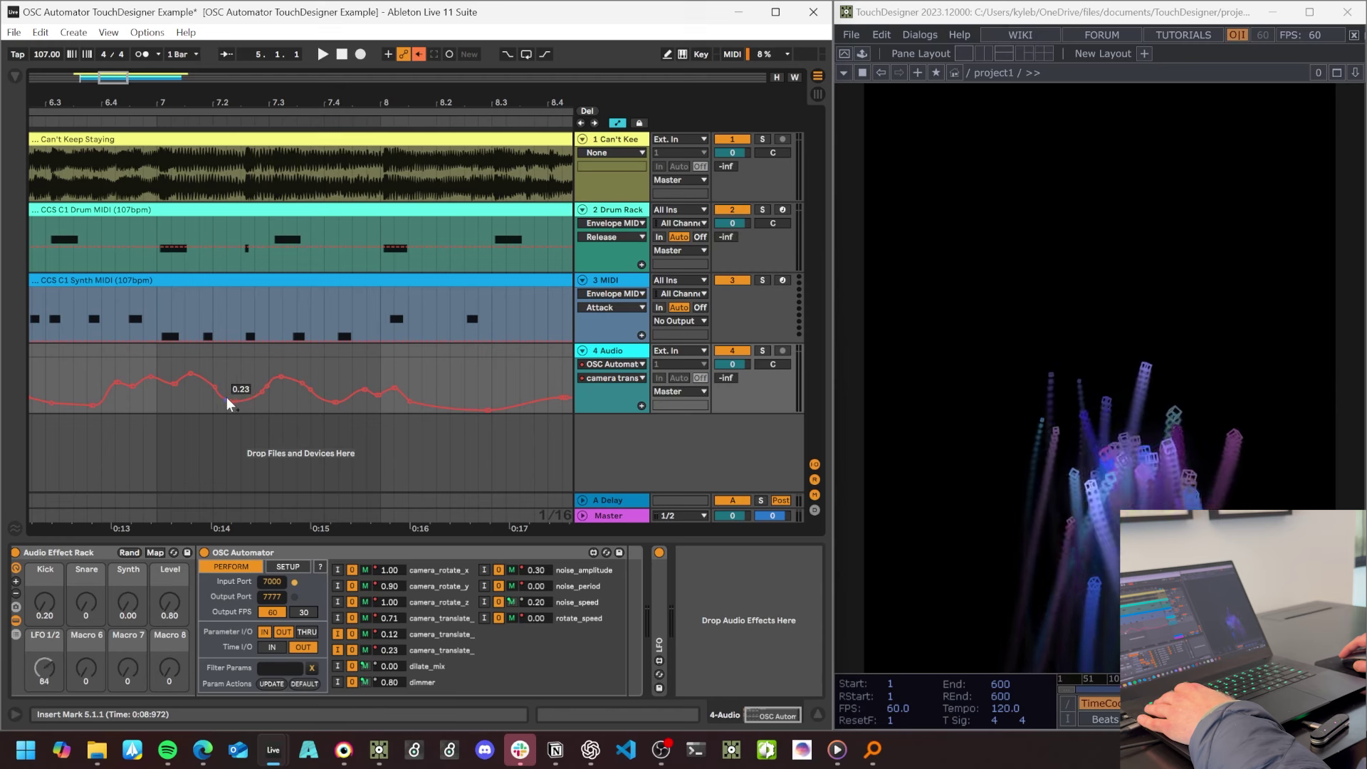
pyautogui.moveTo(220, 408); pyautogui.dragTo(221, 417)
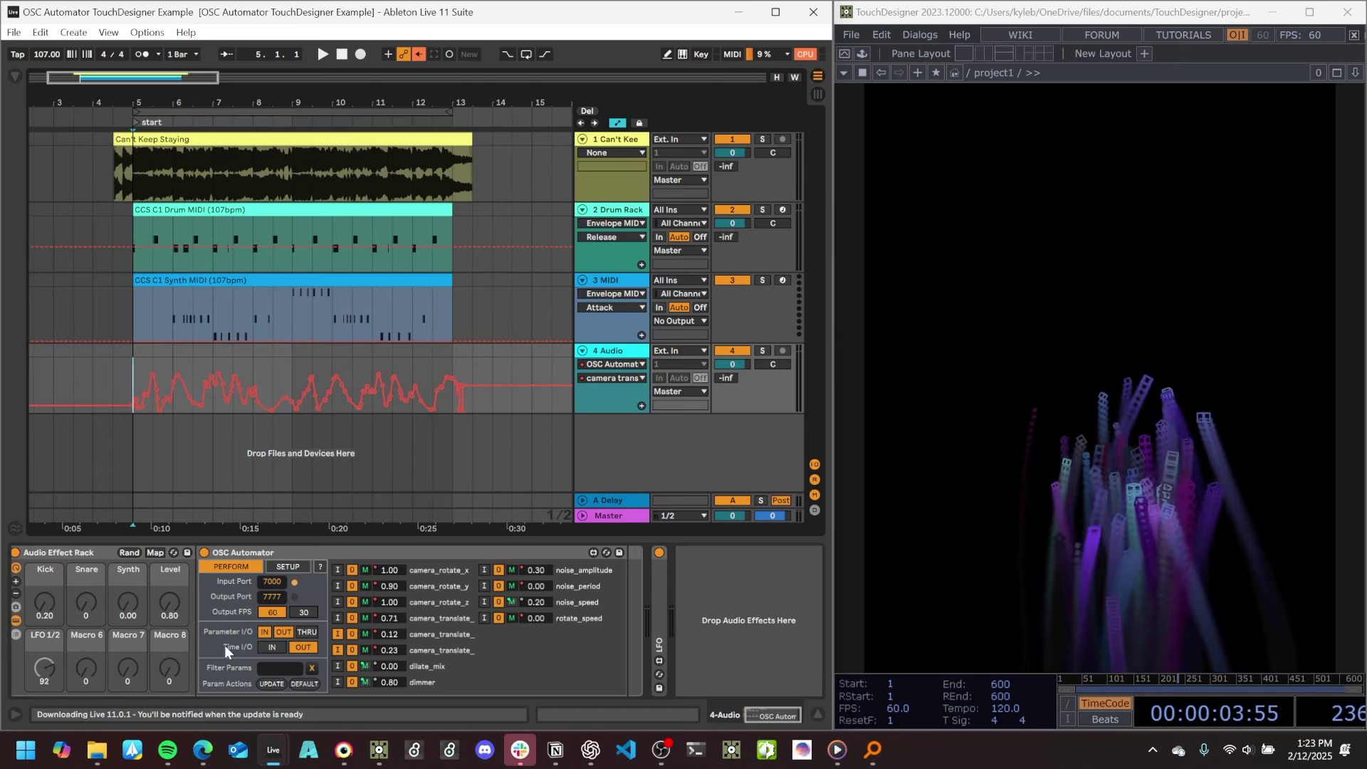
# In TouchDesigner, examine the OSC_Manager component's channels and the parameter values in its internal out_parameters operator.
pyautogui.click(1083, 418)
pyautogui.press('u')
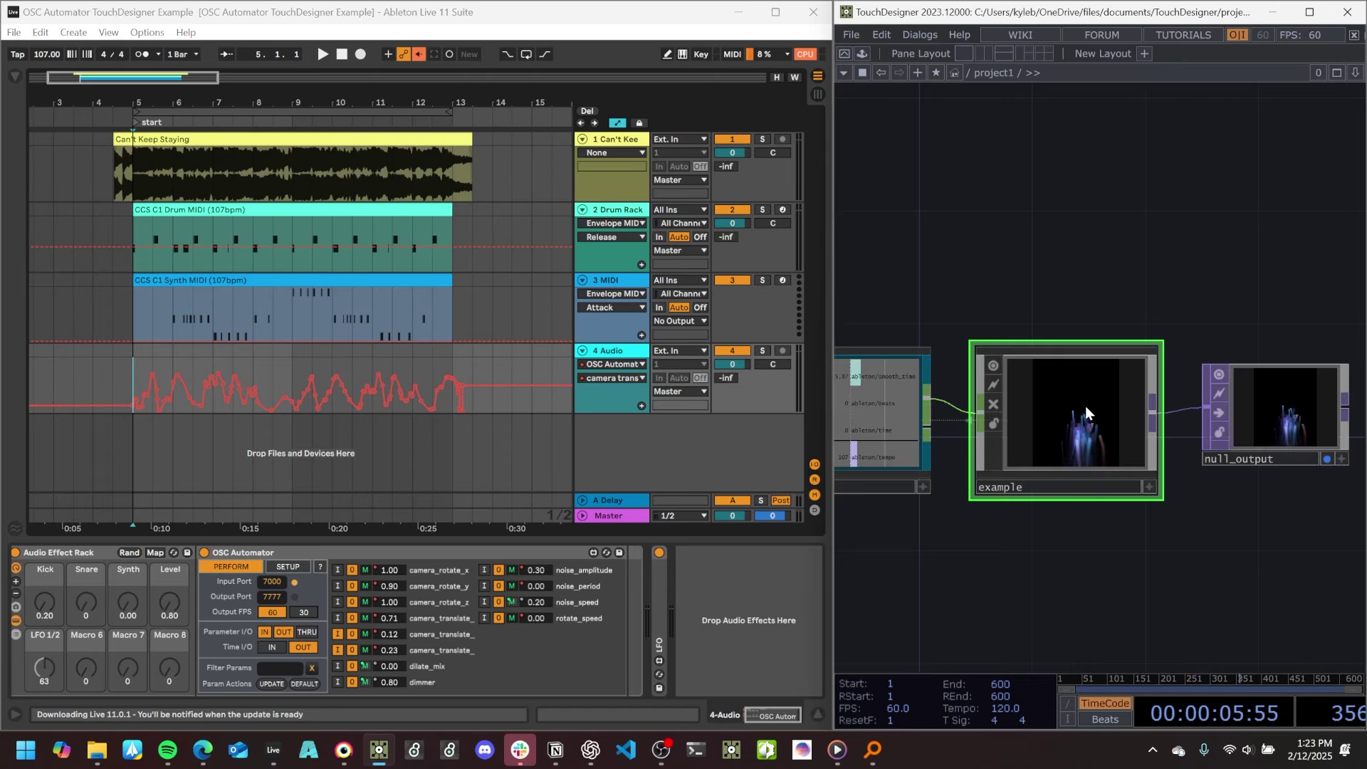
pyautogui.moveTo(1103, 264); pyautogui.dragTo(1164, 181)
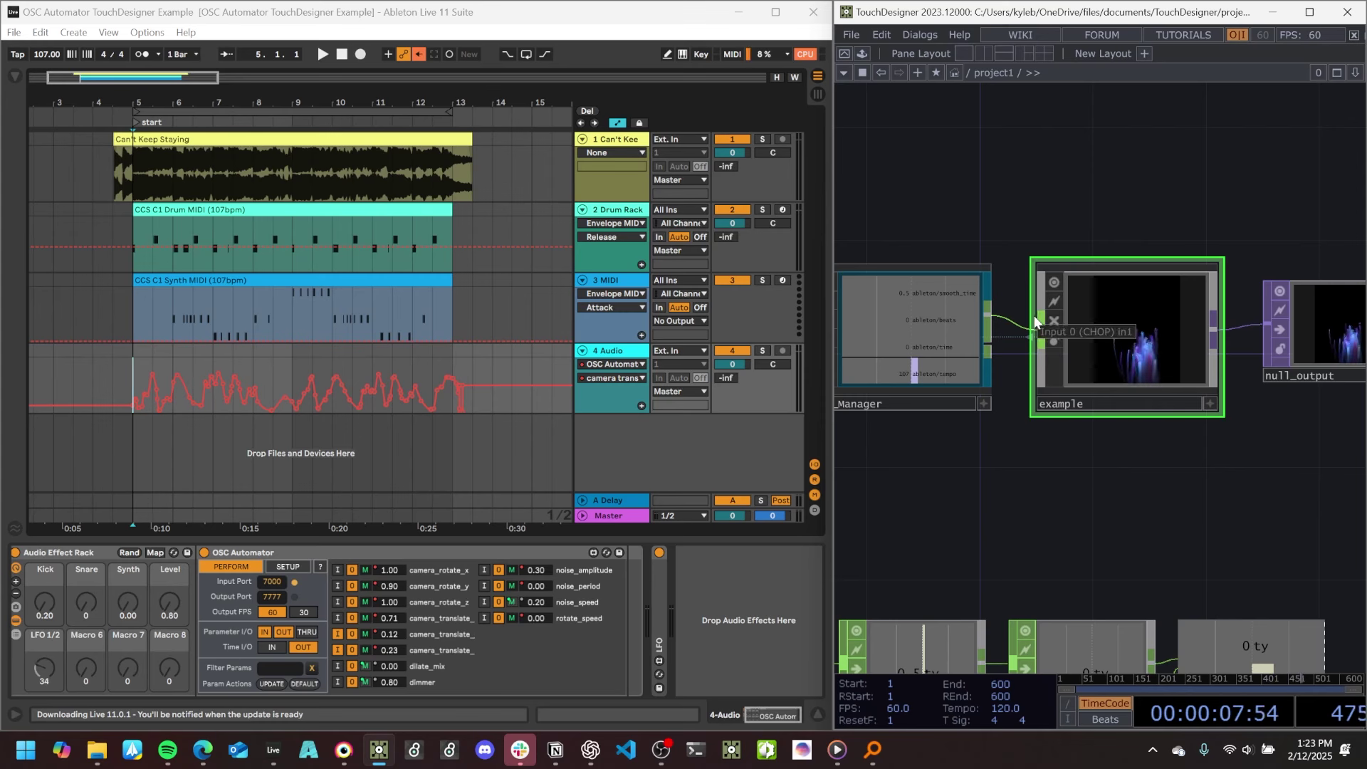
pyautogui.moveTo(1014, 458); pyautogui.dragTo(1087, 476)
pyautogui.scroll(3, 1068, 351)
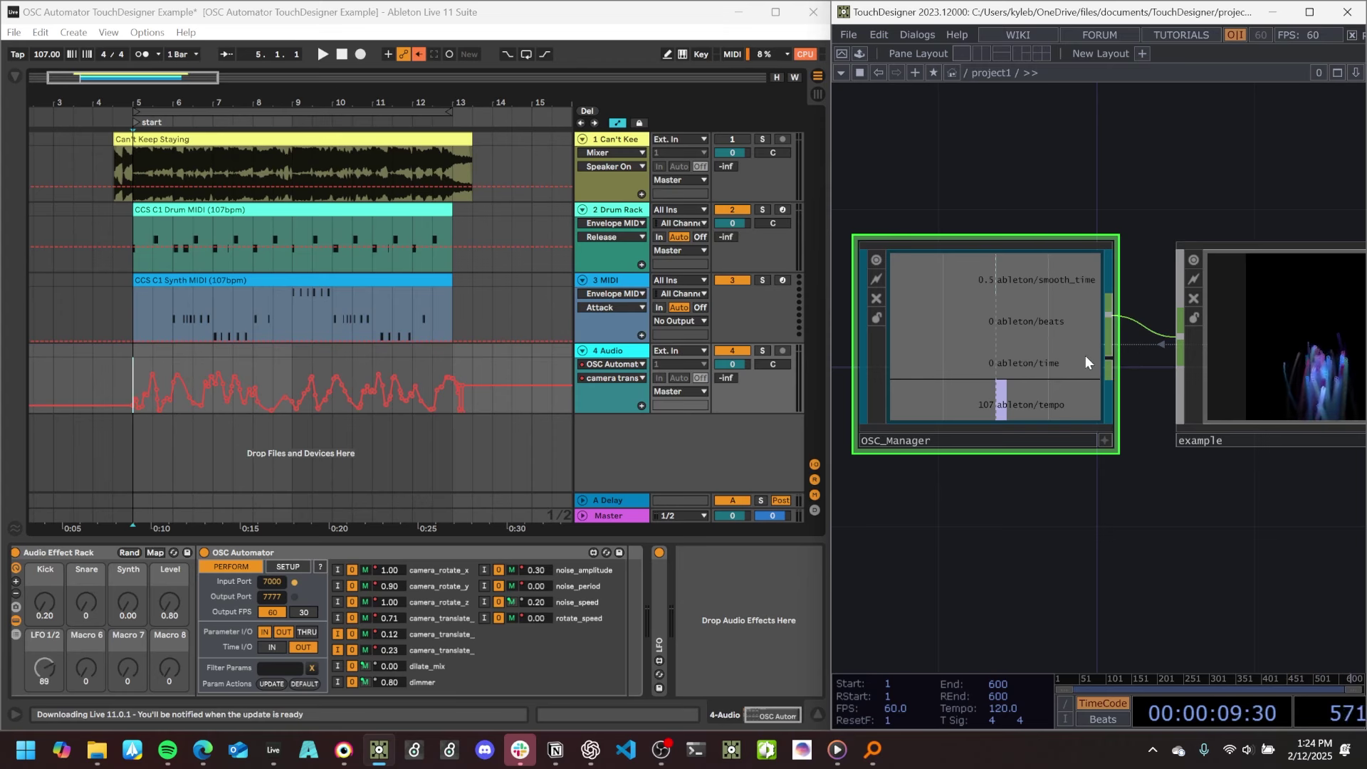
pyautogui.scroll(2, 1085, 356)
pyautogui.scroll(4, 1062, 220)
pyautogui.scroll(5, 1008, 258)
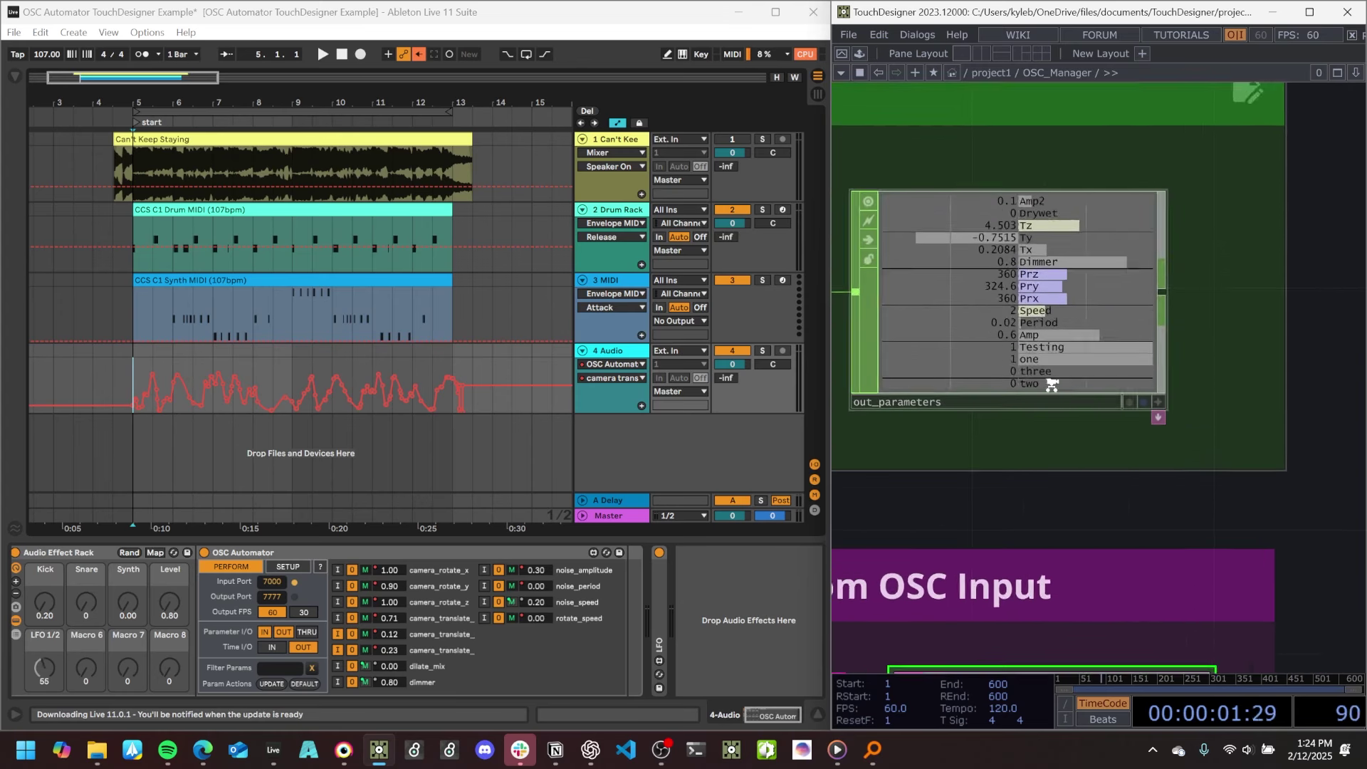
pyautogui.moveTo(1142, 485); pyautogui.dragTo(1162, 506)
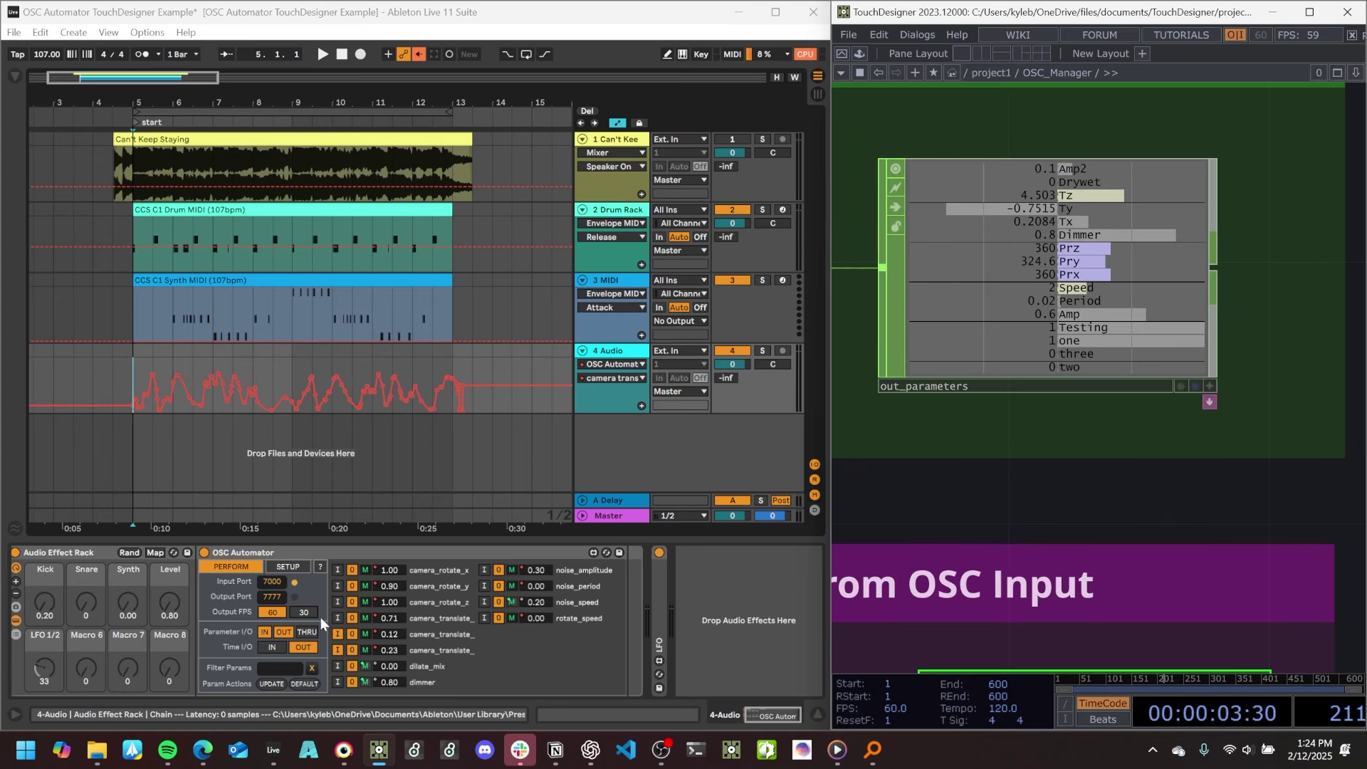
# Return to the project1 network and examine OSC_Manager's ableton time, beats and tempo channels while playing the Ableton Live arrangement from bar 5.
pyautogui.press('u')
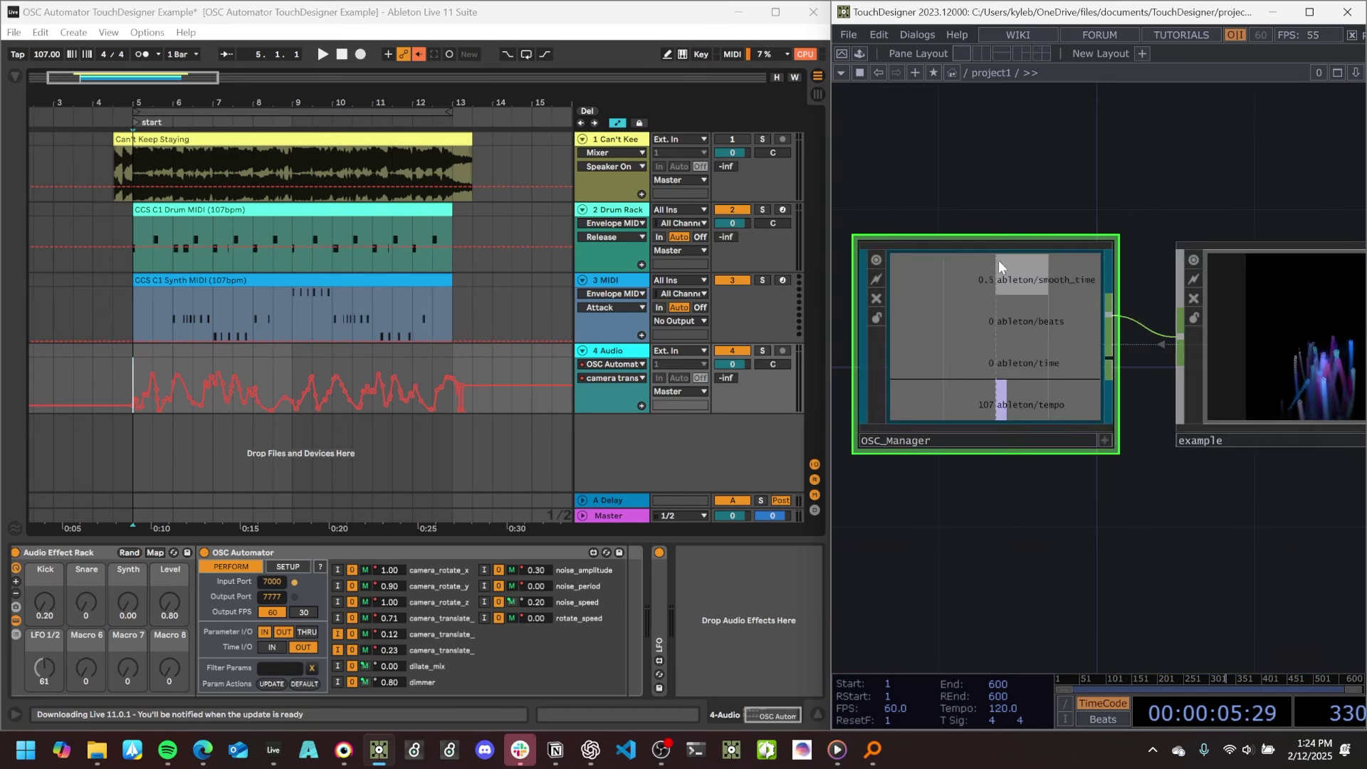
pyautogui.scroll(3, 1022, 302)
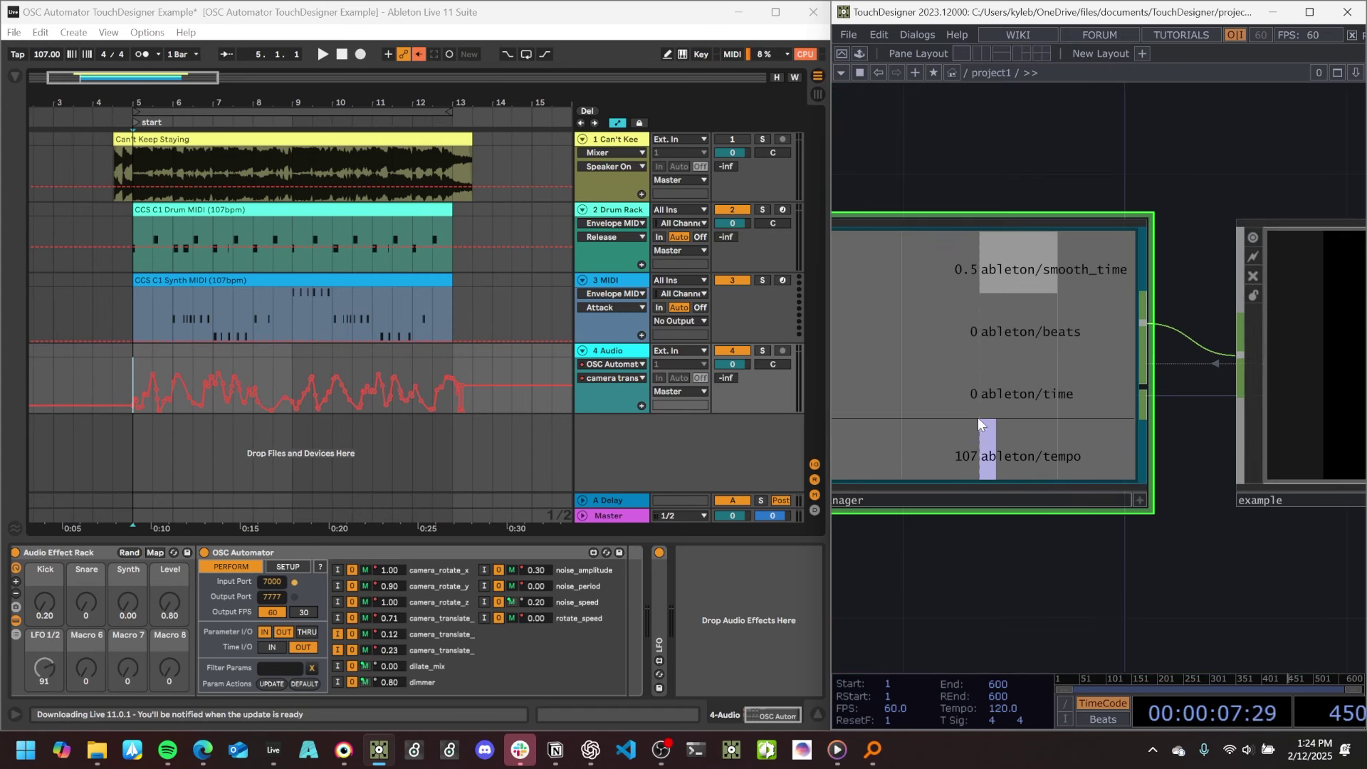
pyautogui.click(186, 112)
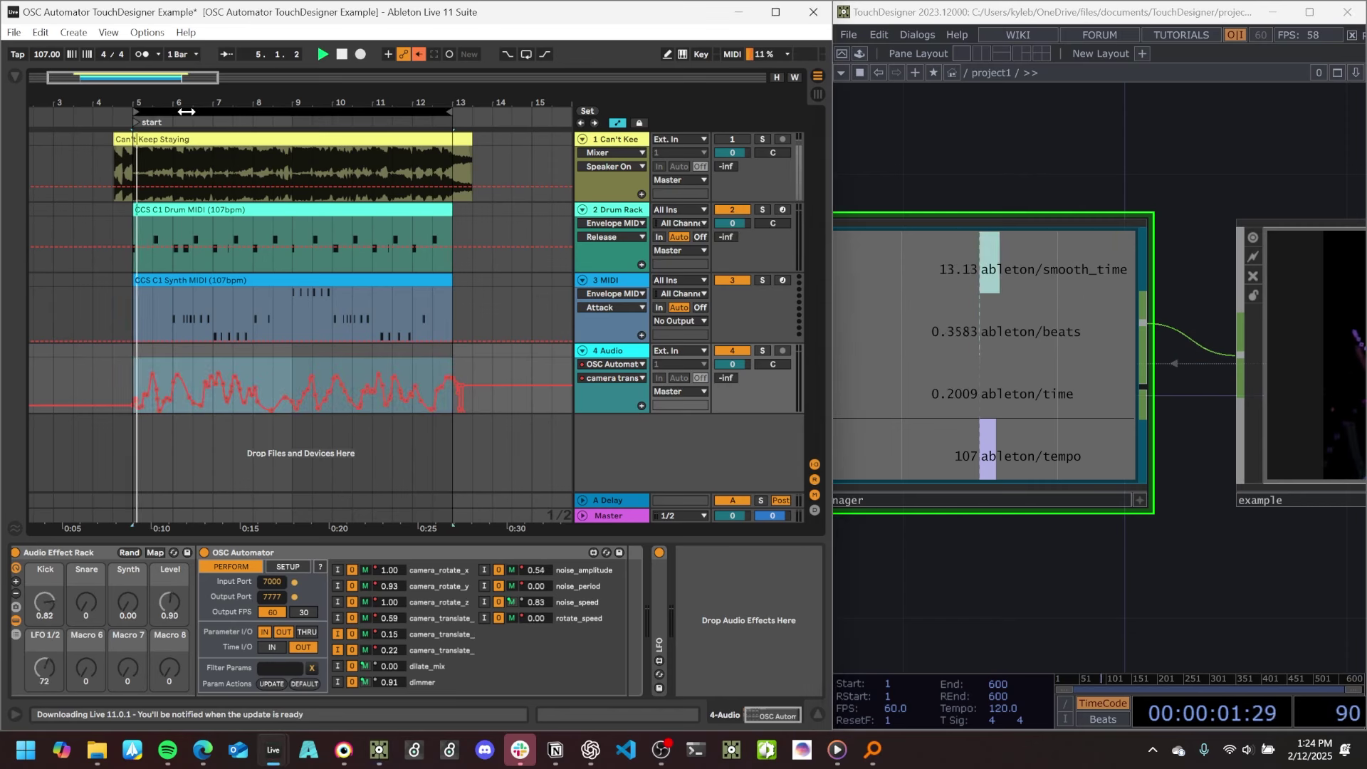
pyautogui.click(1113, 192)
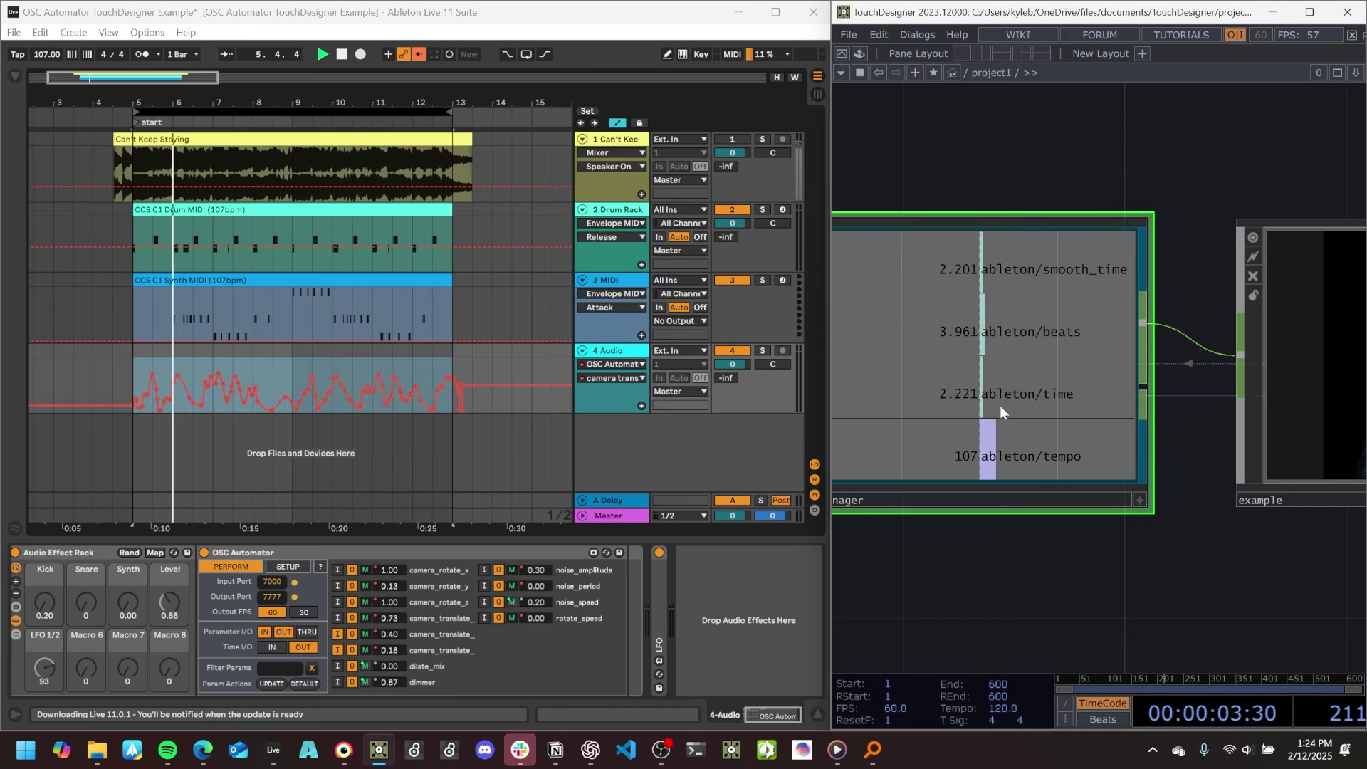
pyautogui.click(361, 109)
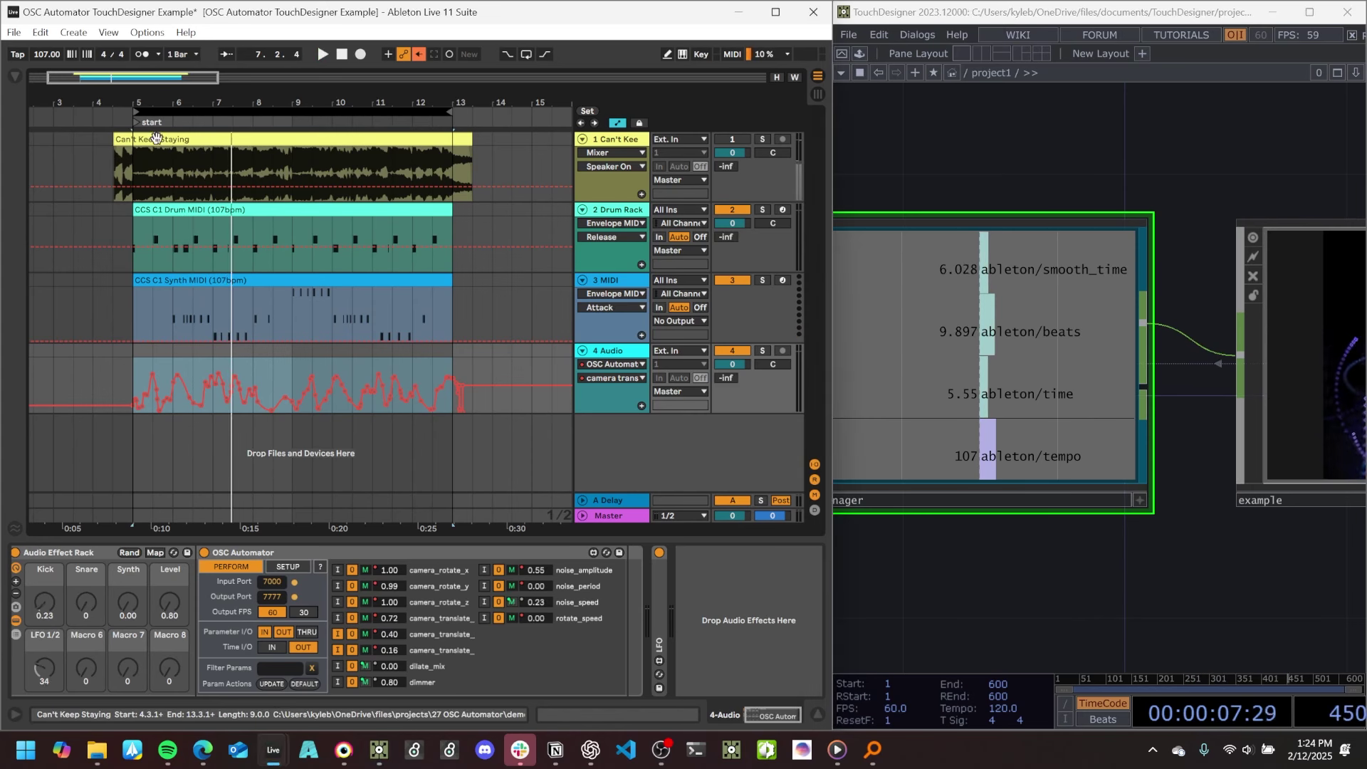
pyautogui.click(130, 255)
pyautogui.press('space')
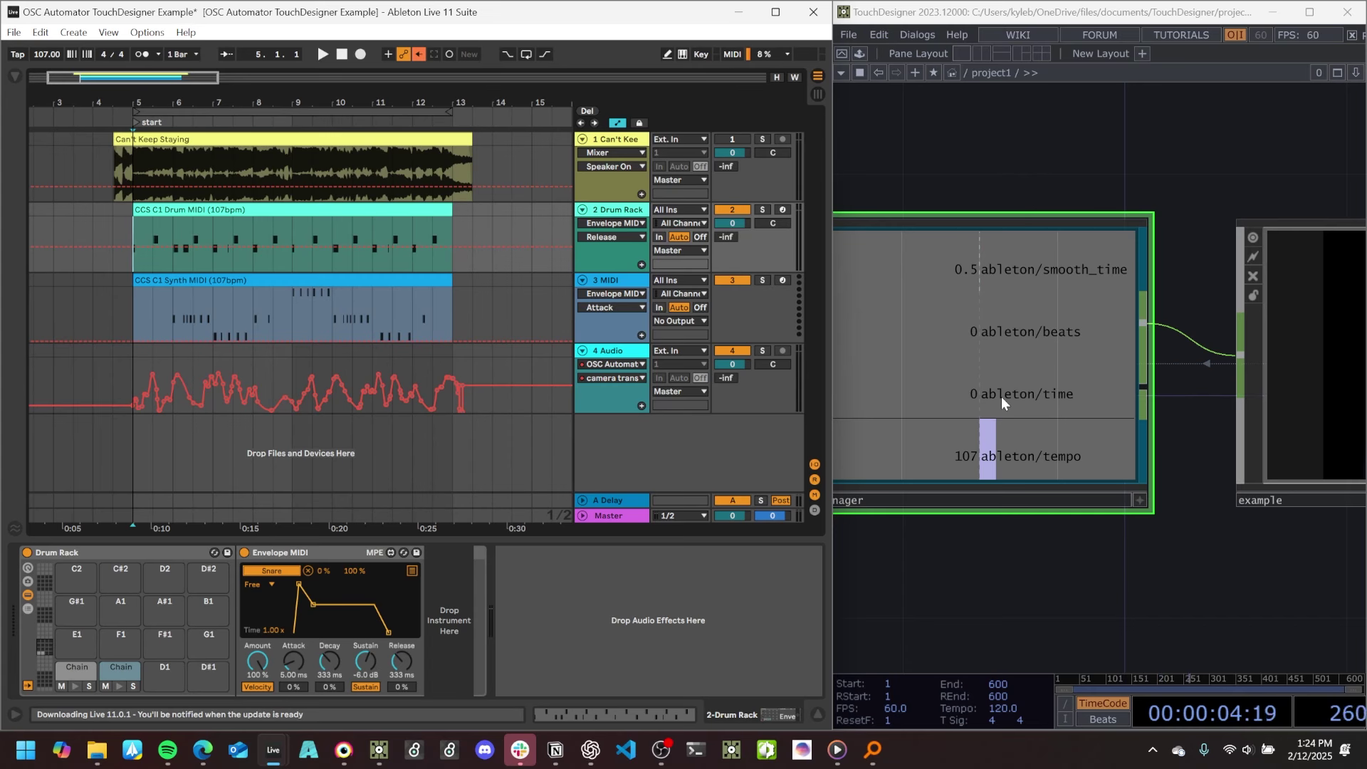
# In TouchDesigner, go inside the example component's network.
pyautogui.moveTo(1232, 537); pyautogui.dragTo(1059, 470)
pyautogui.scroll(-3, 1058, 466)
pyautogui.click(1172, 390)
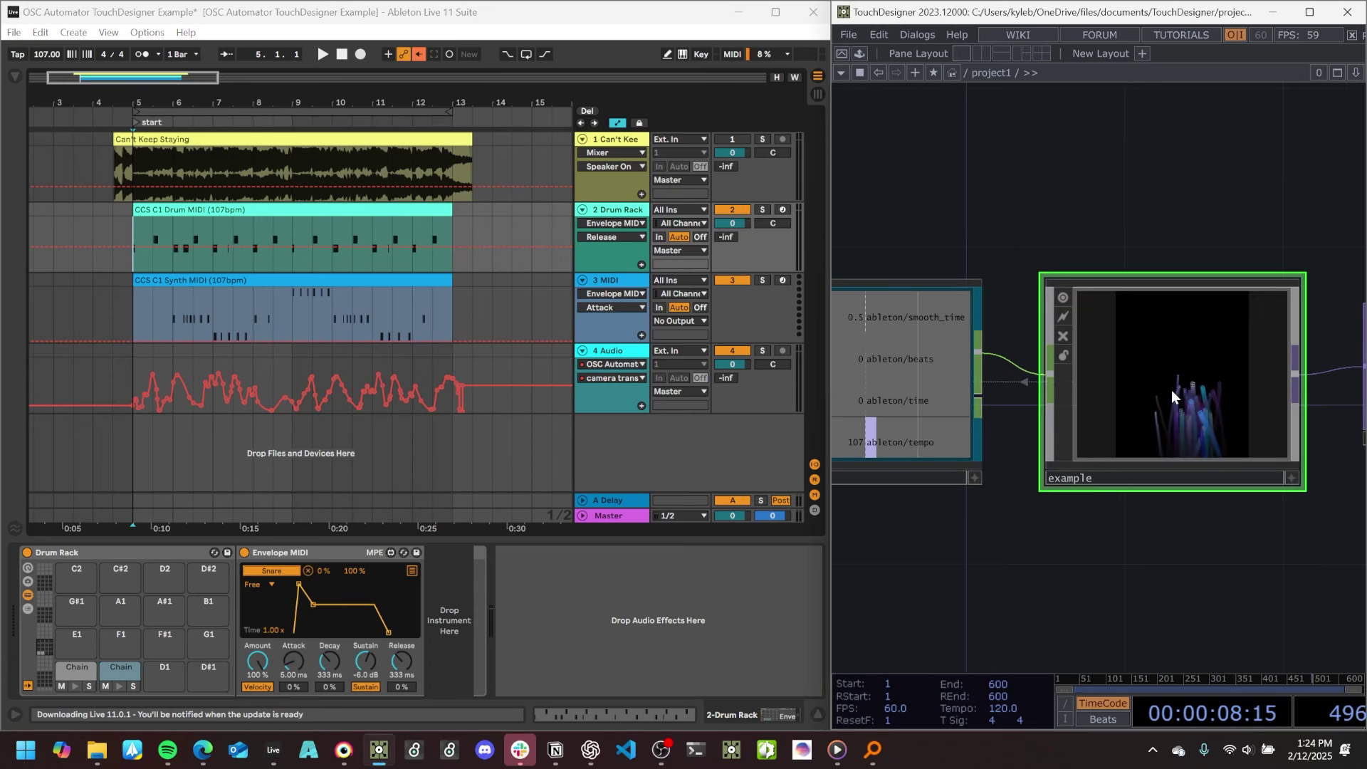
pyautogui.press('i')
pyautogui.moveTo(1172, 390); pyautogui.dragTo(1103, 333)
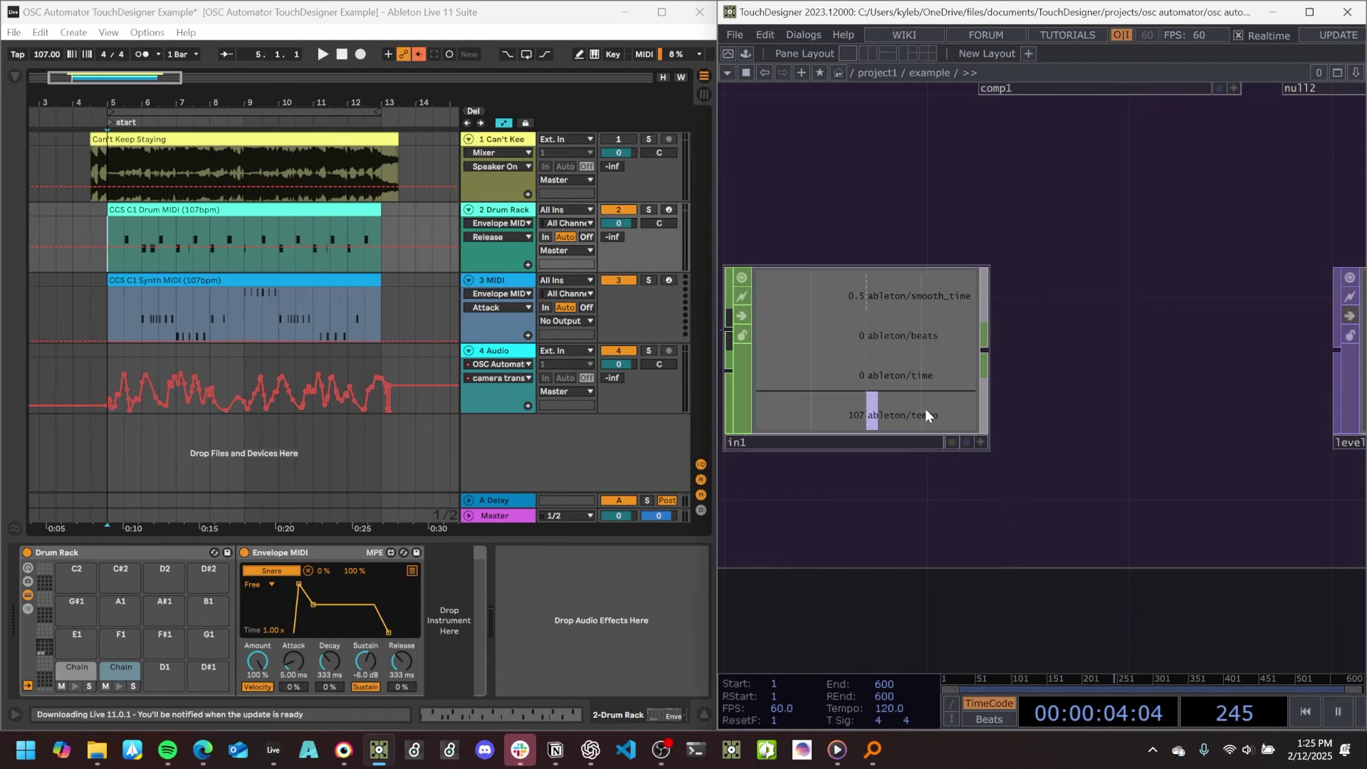
# Add a Movie File In TOP beside in1 with the sample clip Count.mov loaded, feeding level4.
pyautogui.scroll(-4, 899, 360)
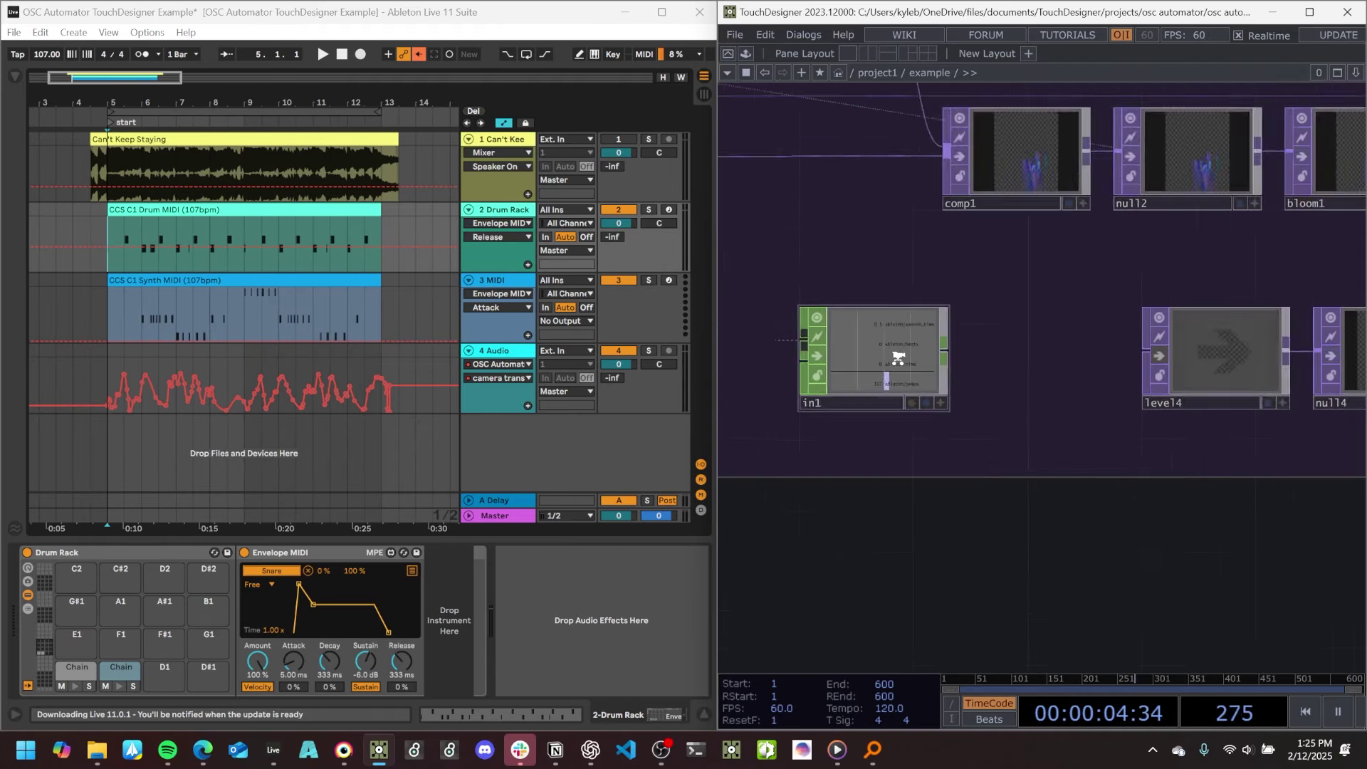
pyautogui.scroll(4, 925, 353)
pyautogui.press('Tab')
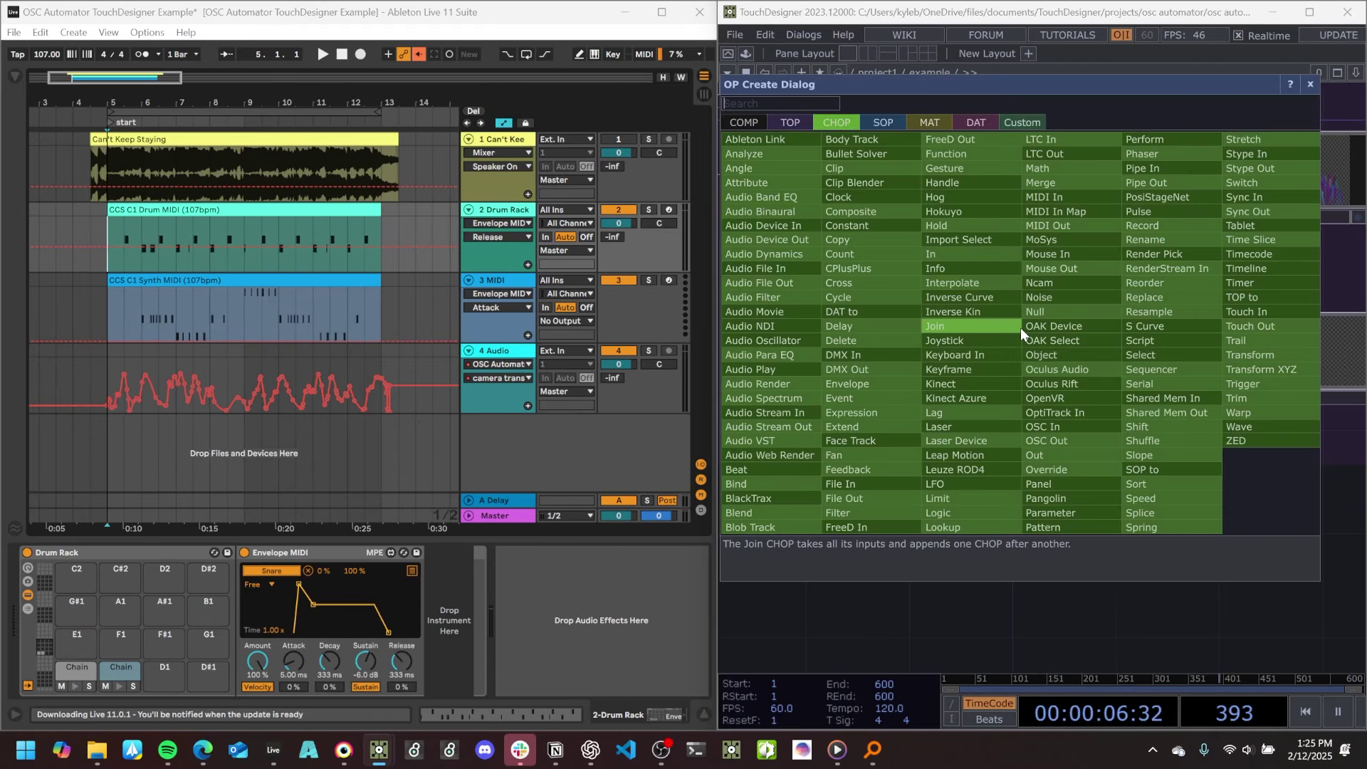
pyautogui.write('movie file')
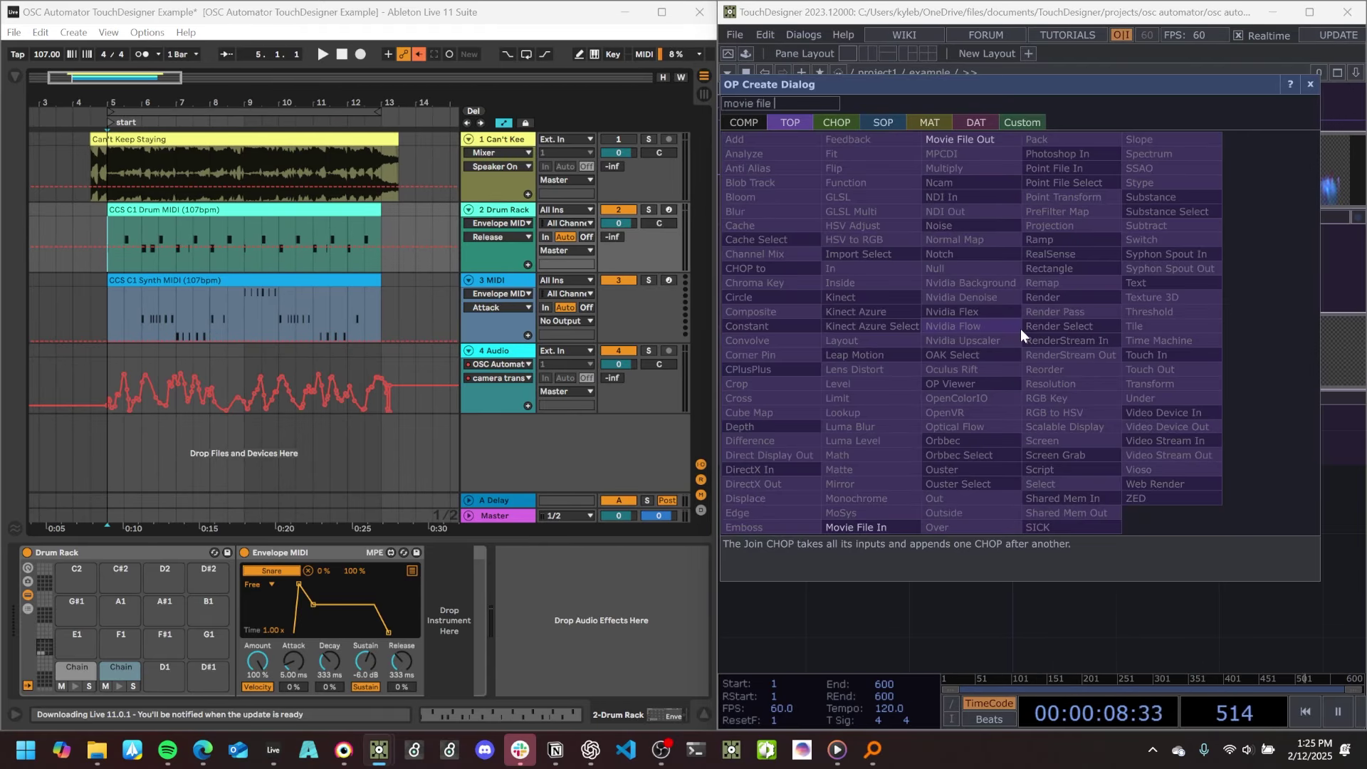
pyautogui.press('Return')
pyautogui.press('p')
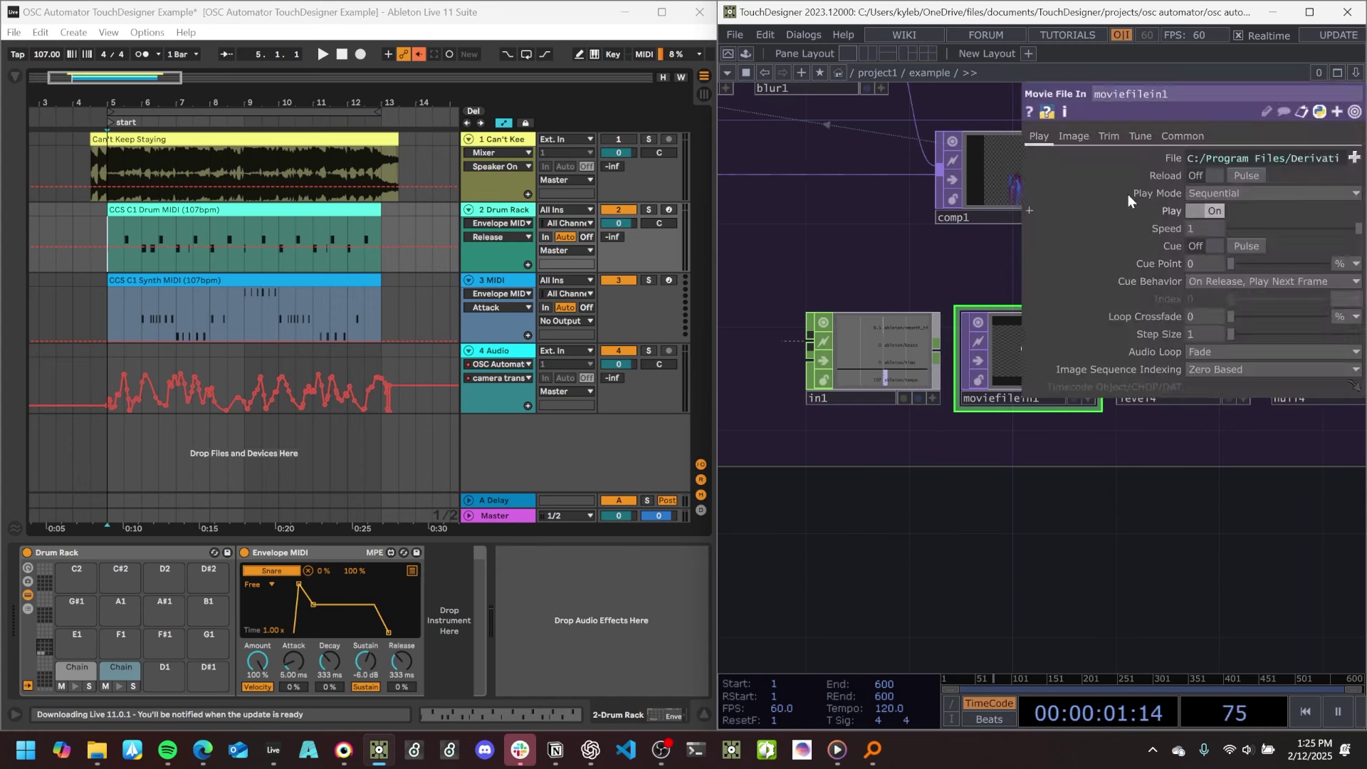
pyautogui.click(1355, 156)
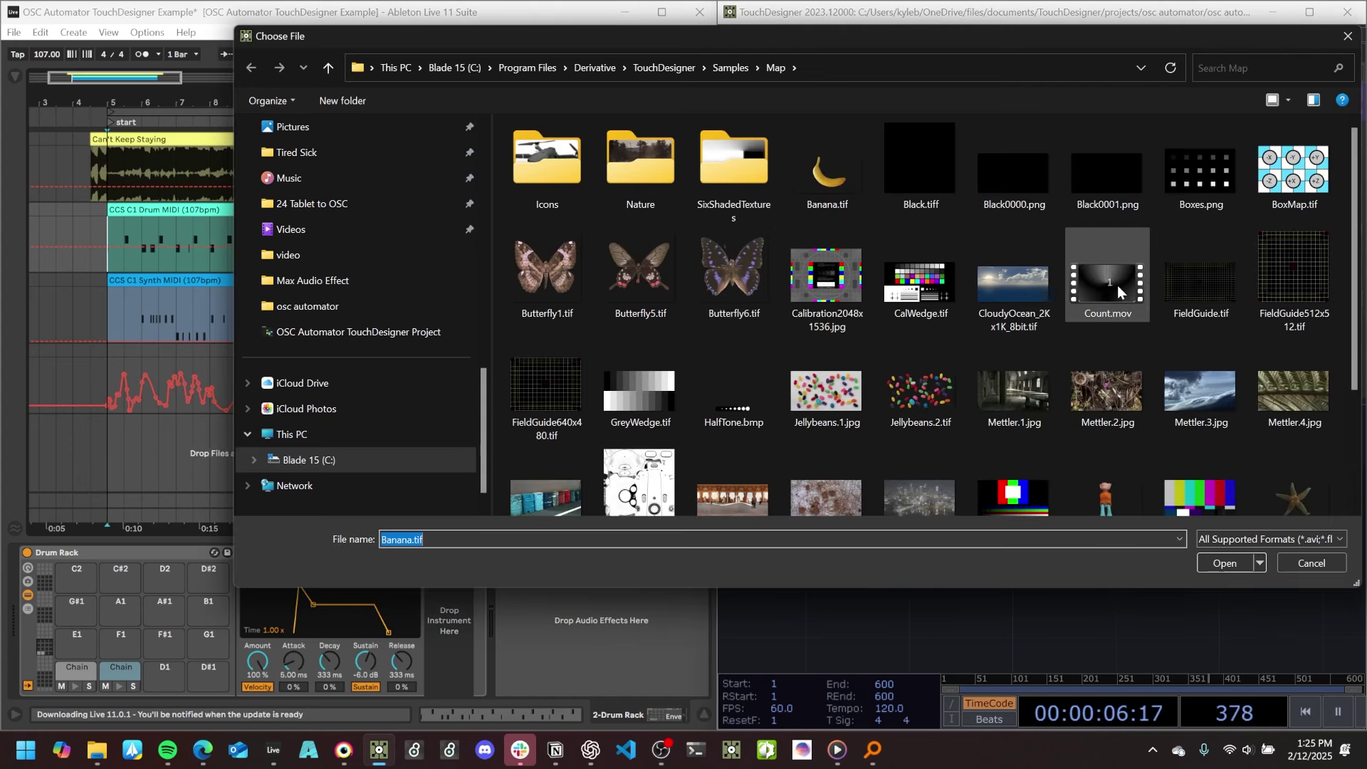
pyautogui.doubleClick(1117, 285)
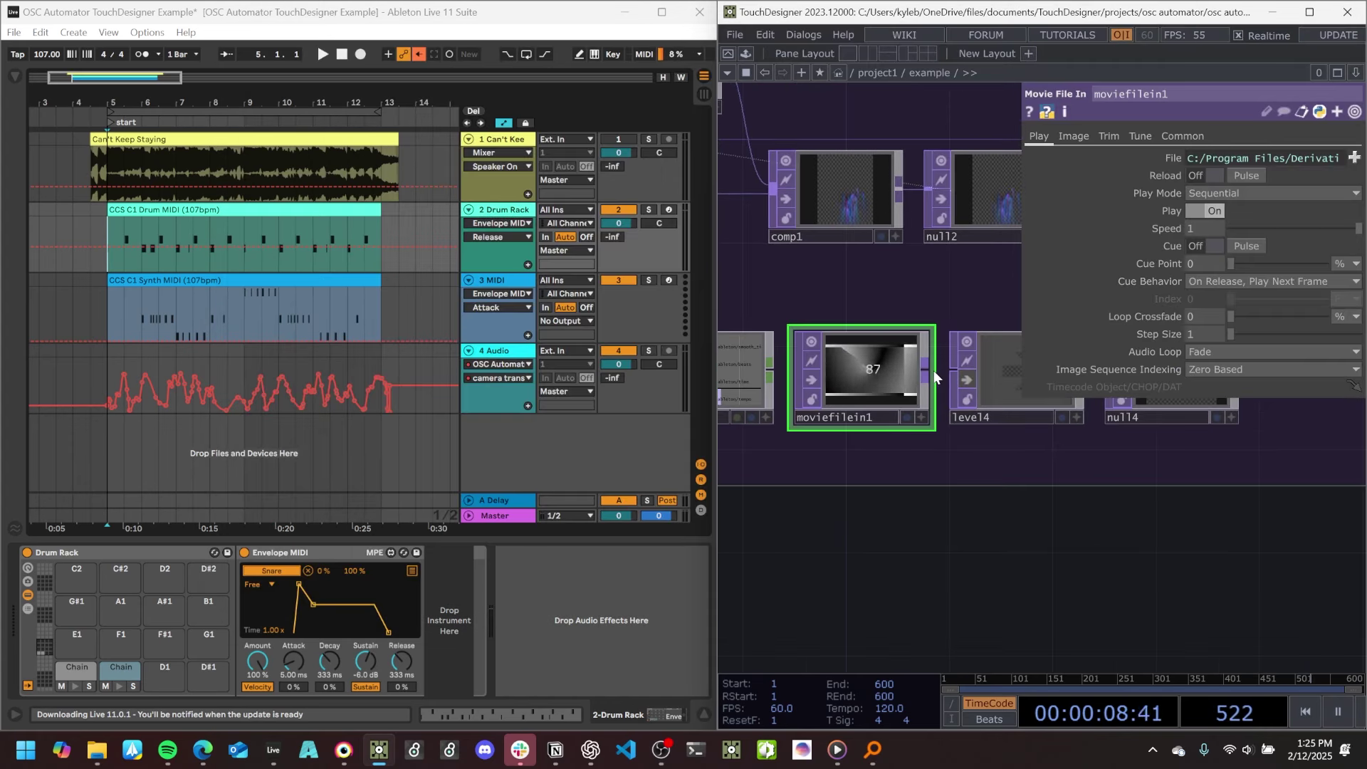
pyautogui.press('p')
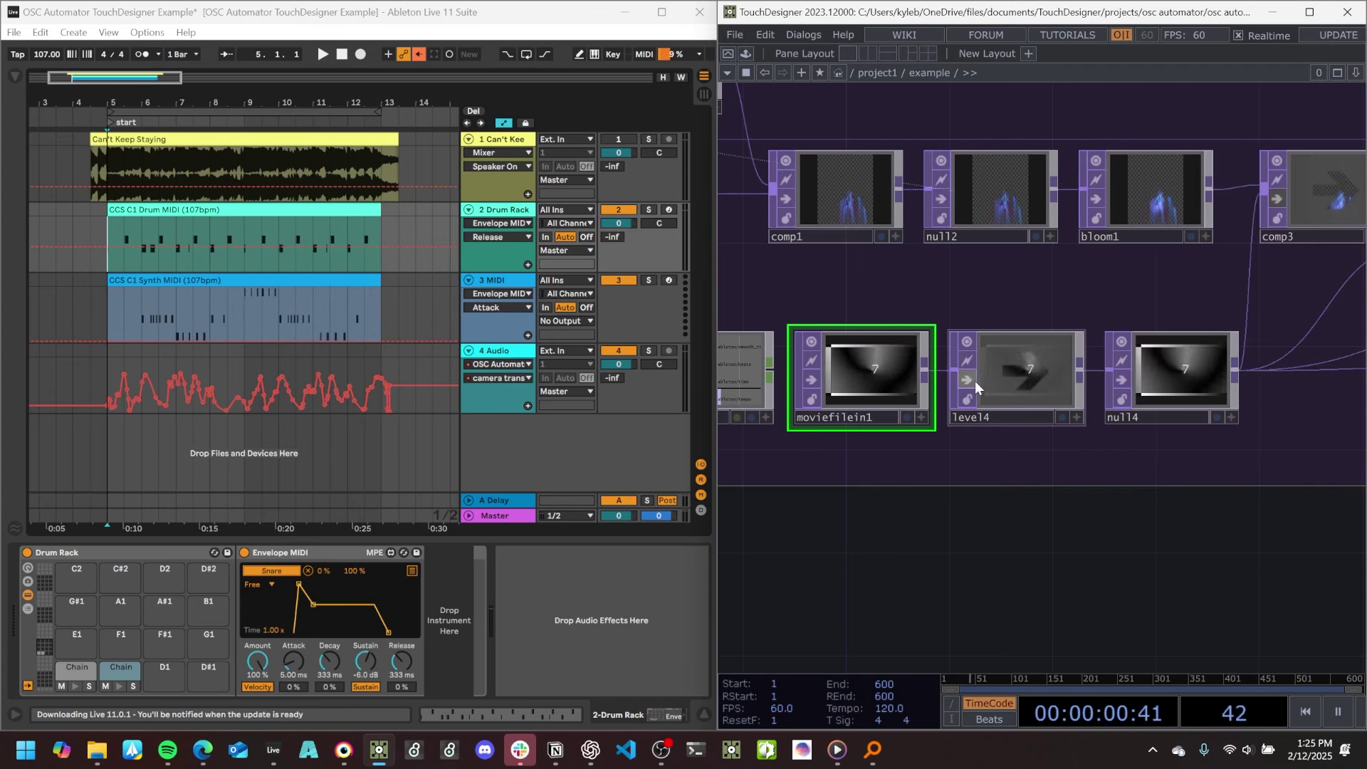
# Turn off bypass on level4 and on the composites comp3, comp4 and comp5 that receive the movie.
pyautogui.click(971, 381)
pyautogui.moveTo(1111, 539); pyautogui.dragTo(944, 603)
pyautogui.click(1110, 262)
pyautogui.moveTo(1170, 343); pyautogui.dragTo(991, 335)
pyautogui.click(1086, 303)
pyautogui.moveTo(1207, 198); pyautogui.dragTo(1054, 131)
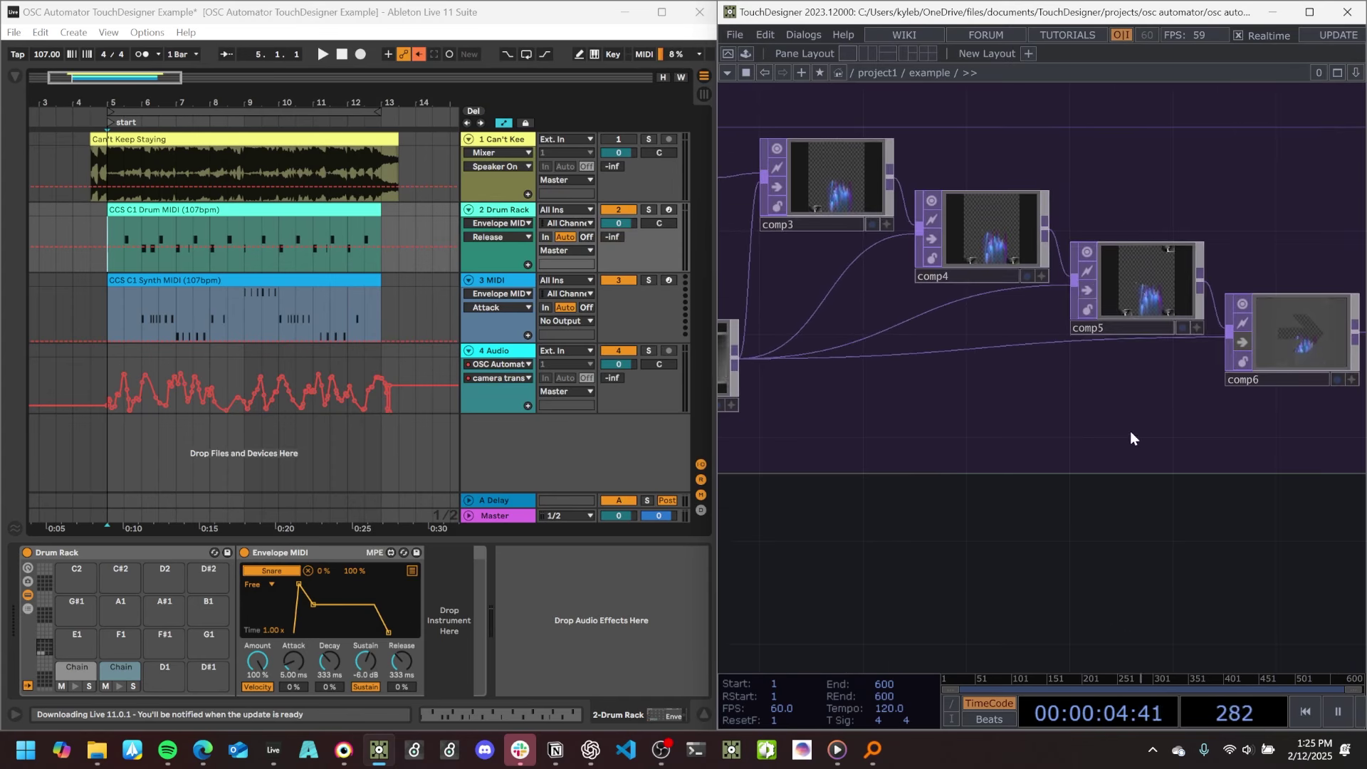
pyautogui.moveTo(1133, 438); pyautogui.dragTo(972, 440)
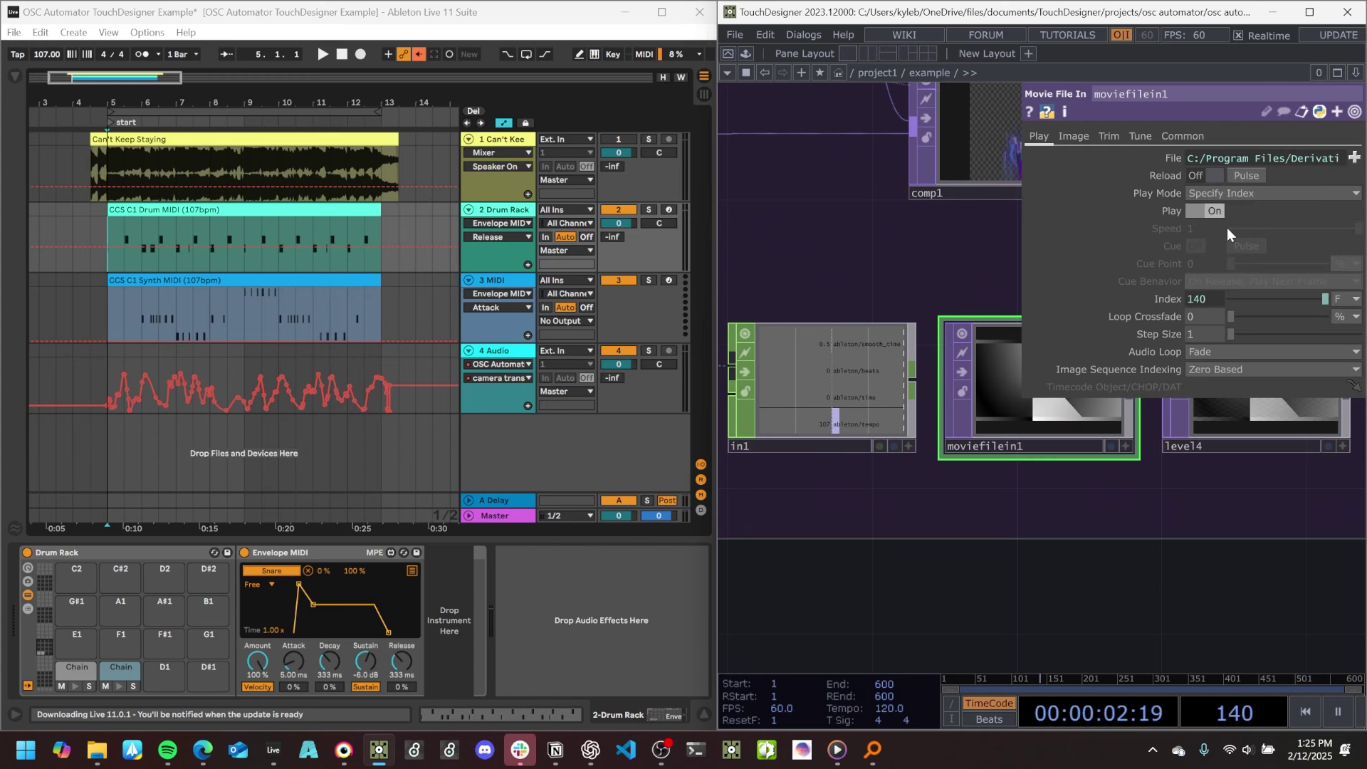
# For moviefilein1's Specify Index playback, set the Index unit to seconds and link the Index to in1's ableton/time channel by CHOP reference.
pyautogui.scroll(5, 1218, 322)
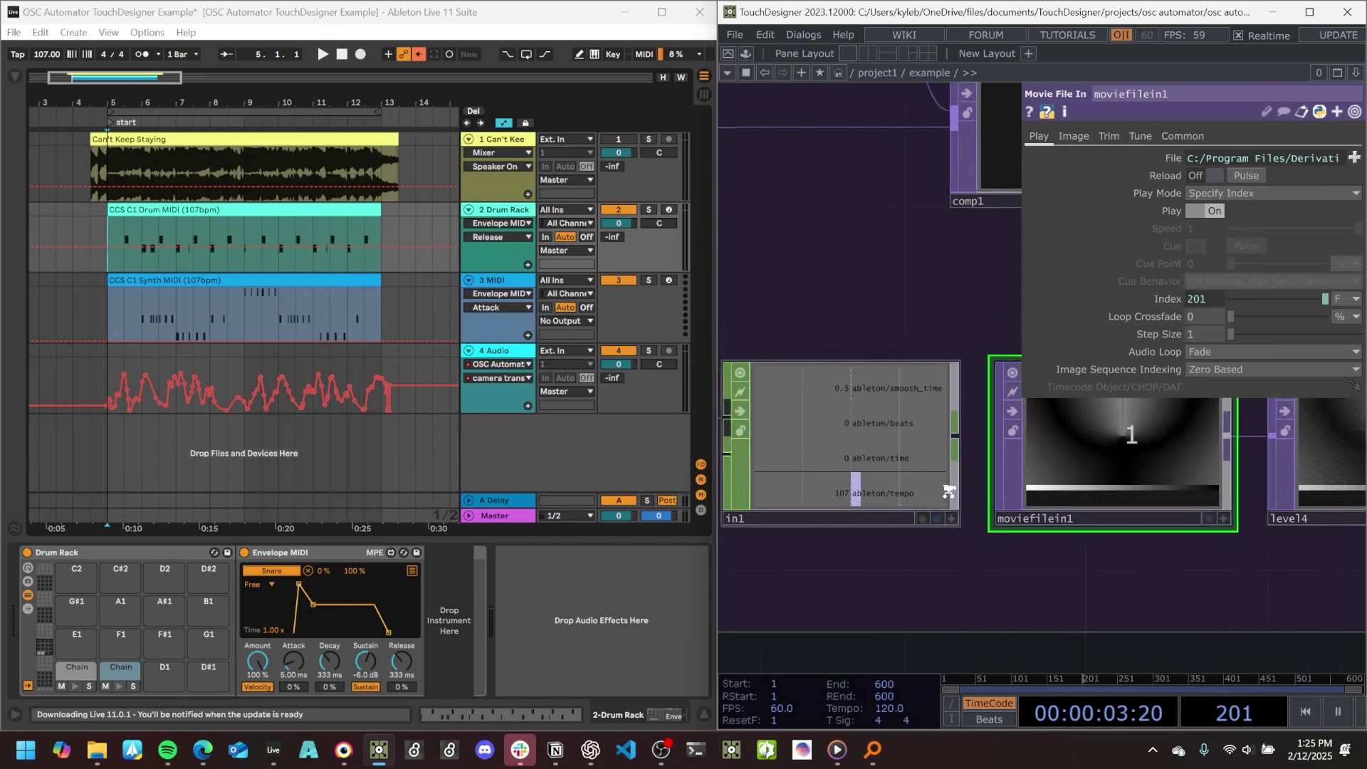
pyautogui.click(1346, 298)
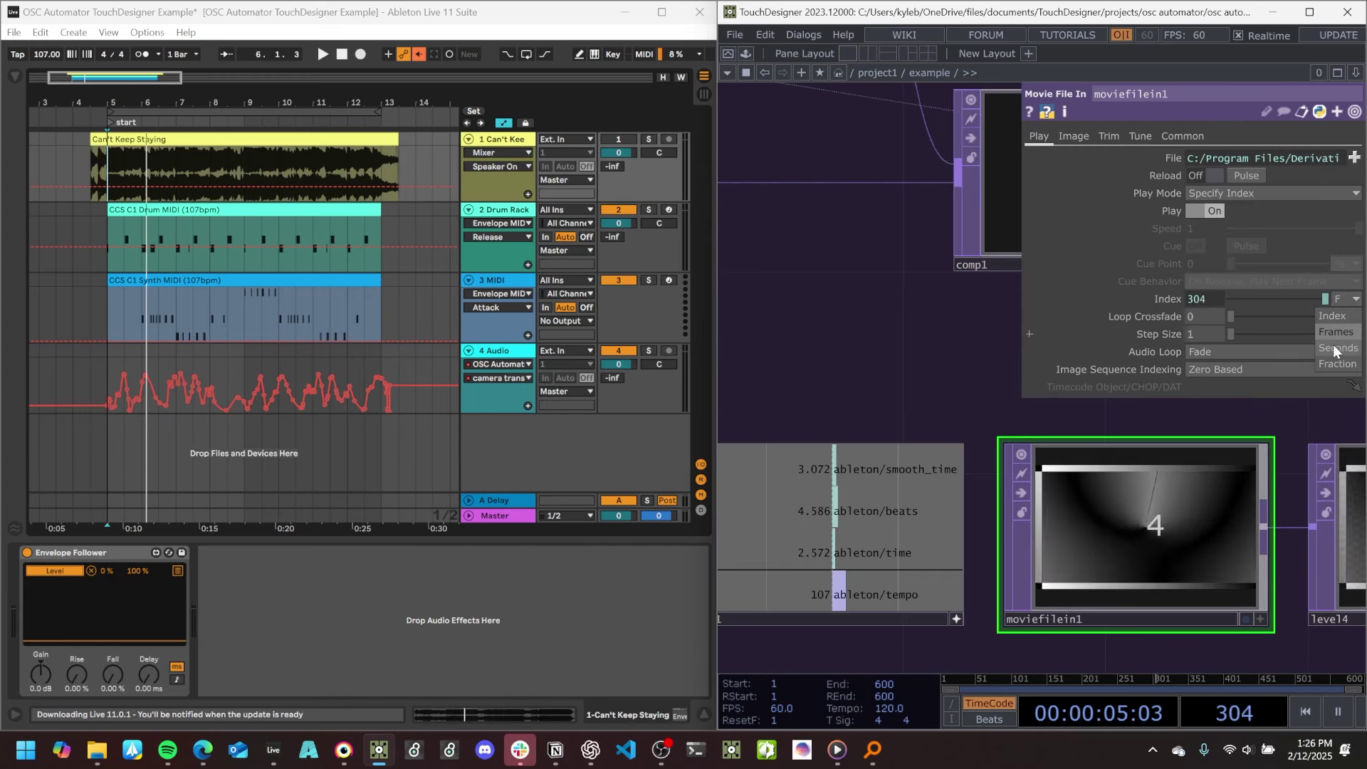
pyautogui.click(1333, 345)
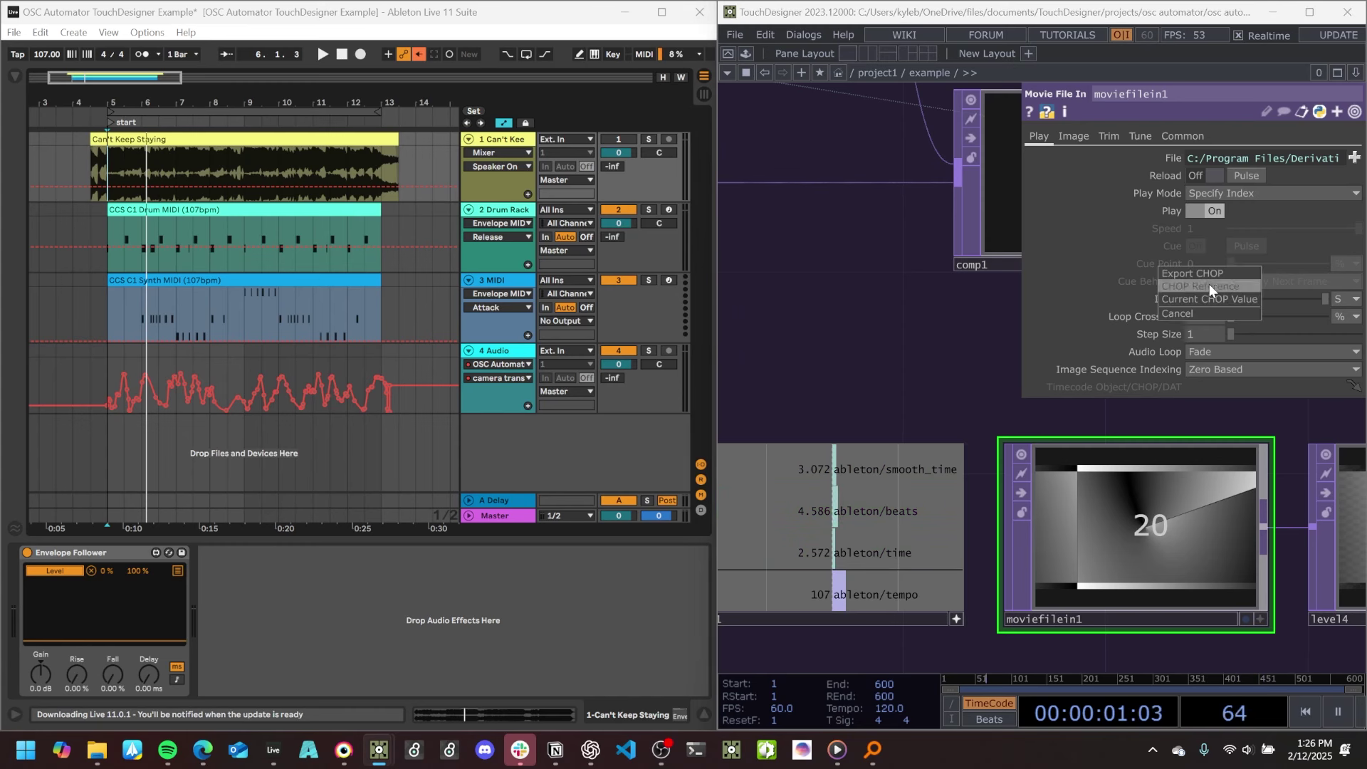
pyautogui.moveTo(1204, 294); pyautogui.dragTo(987, 285)
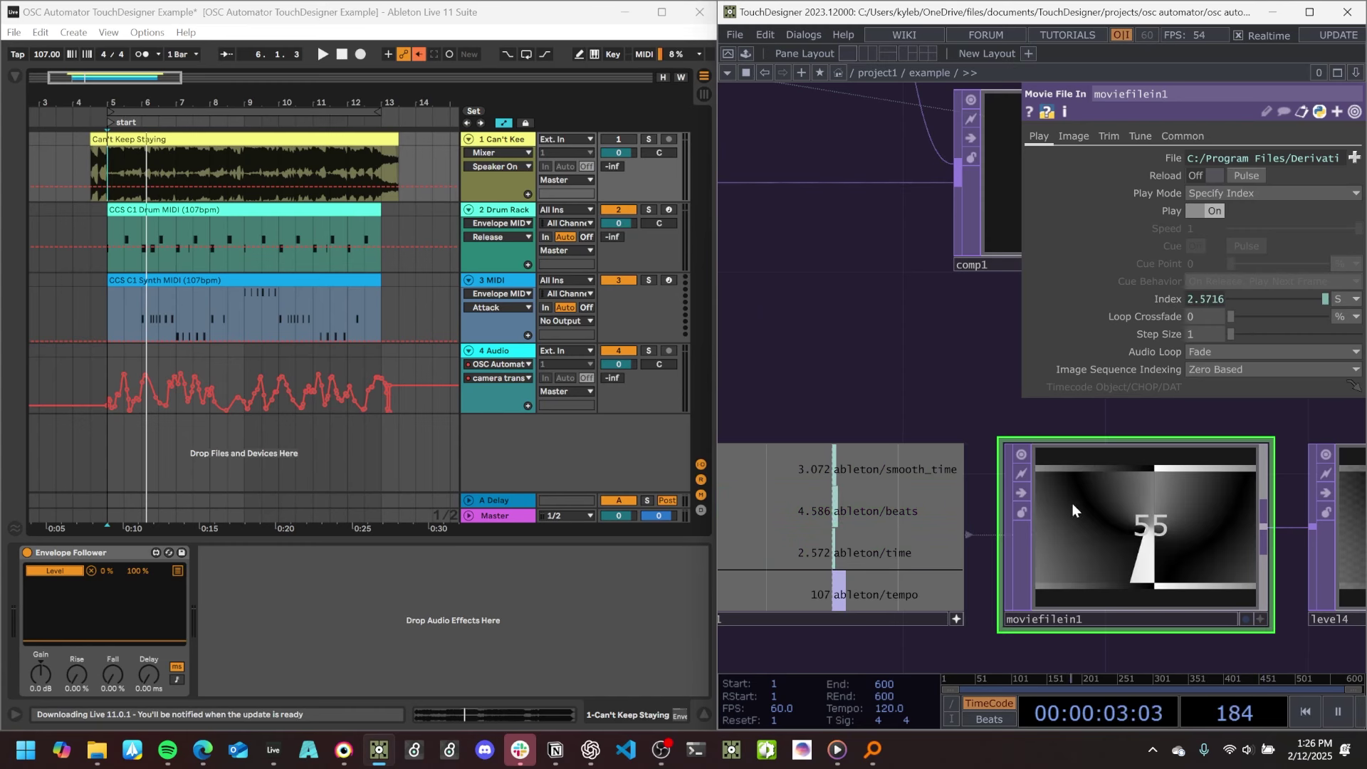
# Play back the looped arrangement from bar 5 in Ableton Live to check moviefilein1's sync with the song time.
pyautogui.click(162, 114)
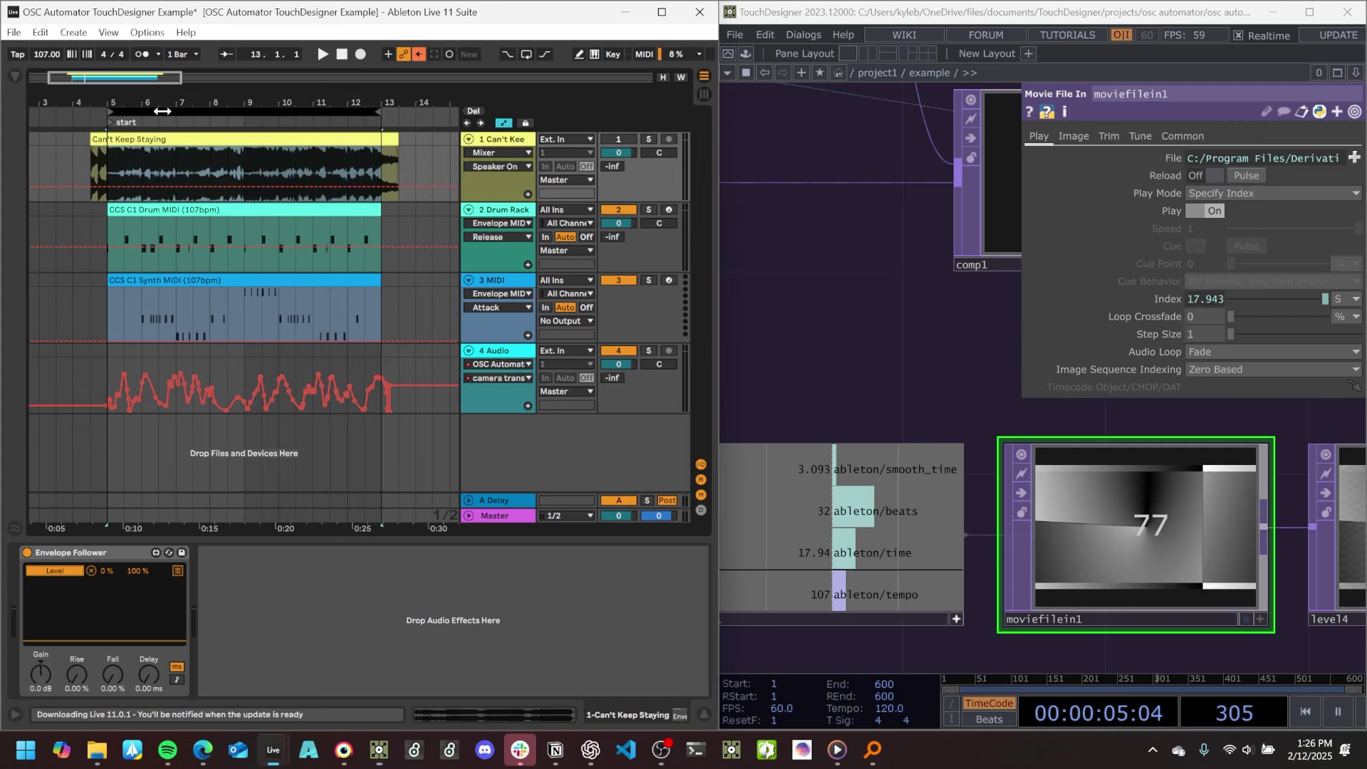
pyautogui.press('space')
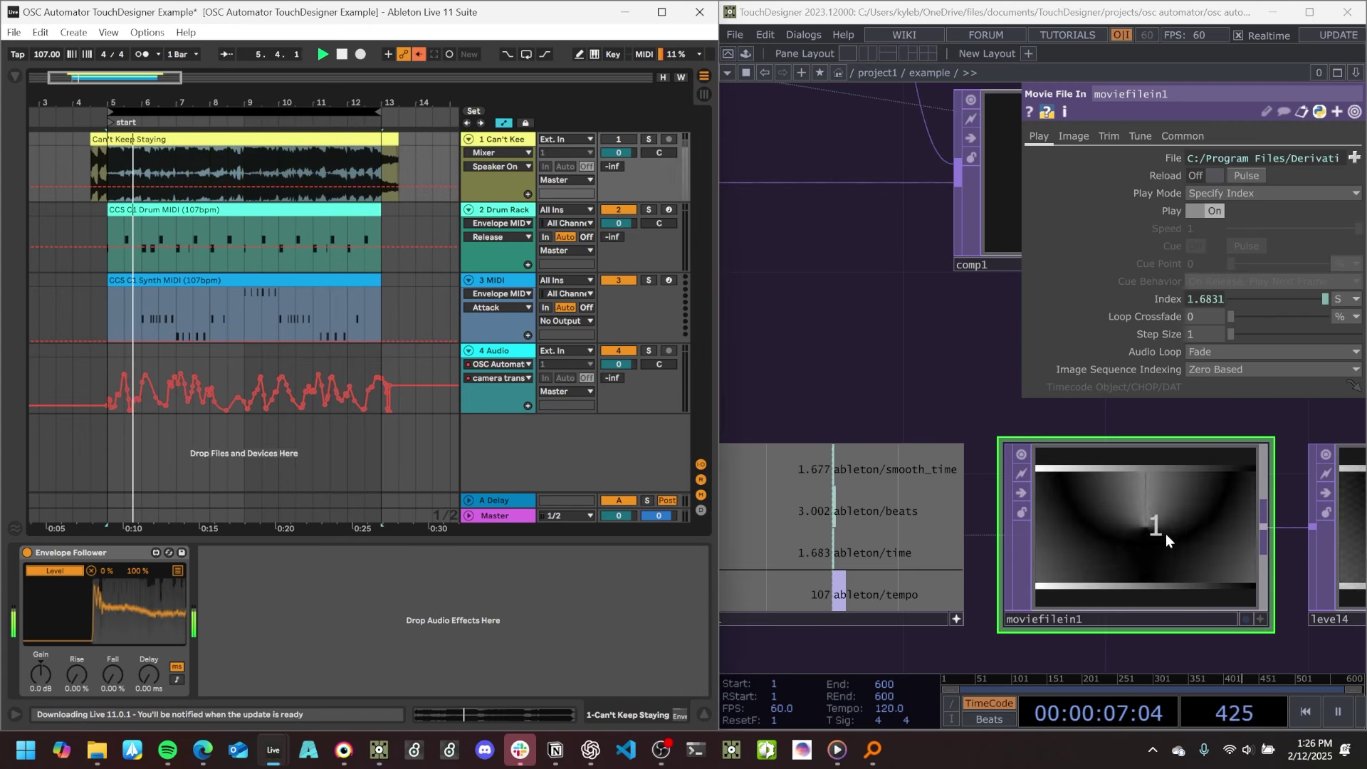